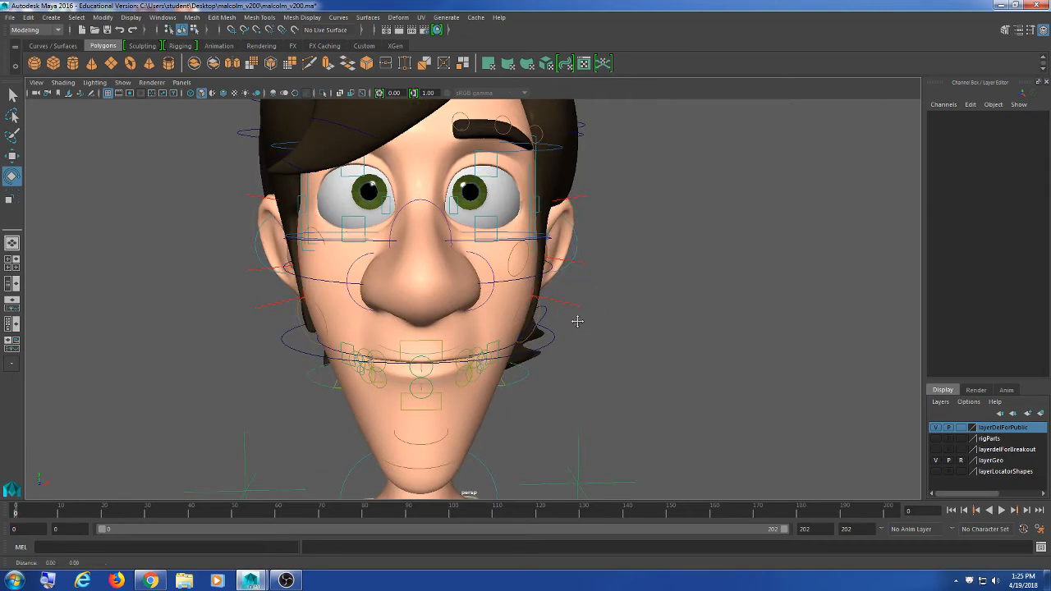
Play the timeline briefly and check whether any sounds are available for it
middle_click_drag(575, 320, 595, 235, "alt")
scroll(580, 260, "up", 5)
middle_click_drag(519, 232, 544, 275, "alt")
left_click_drag(544, 275, 535, 298, "alt")
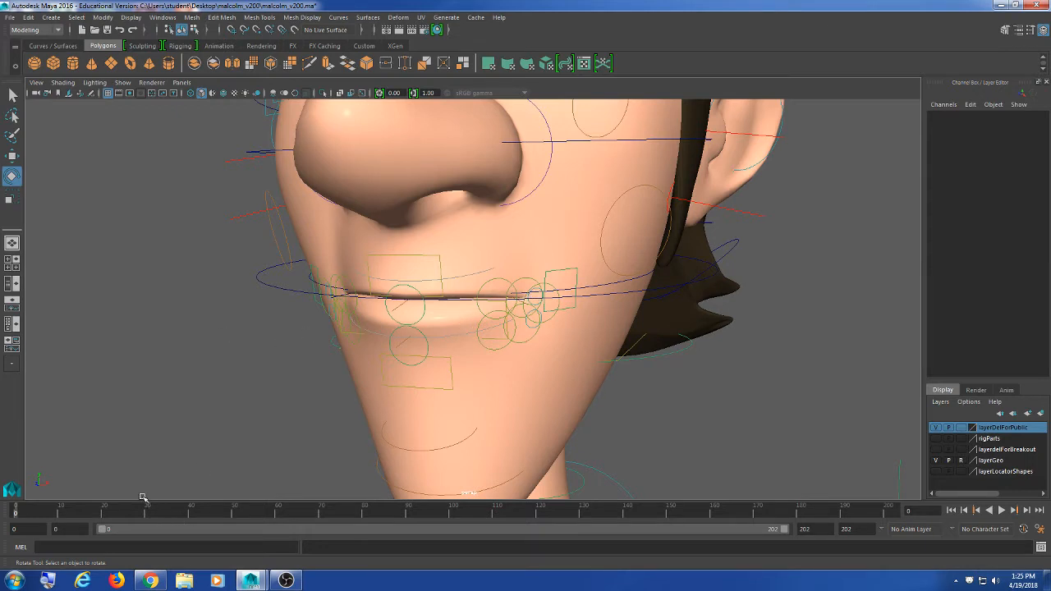
key("alt+v")
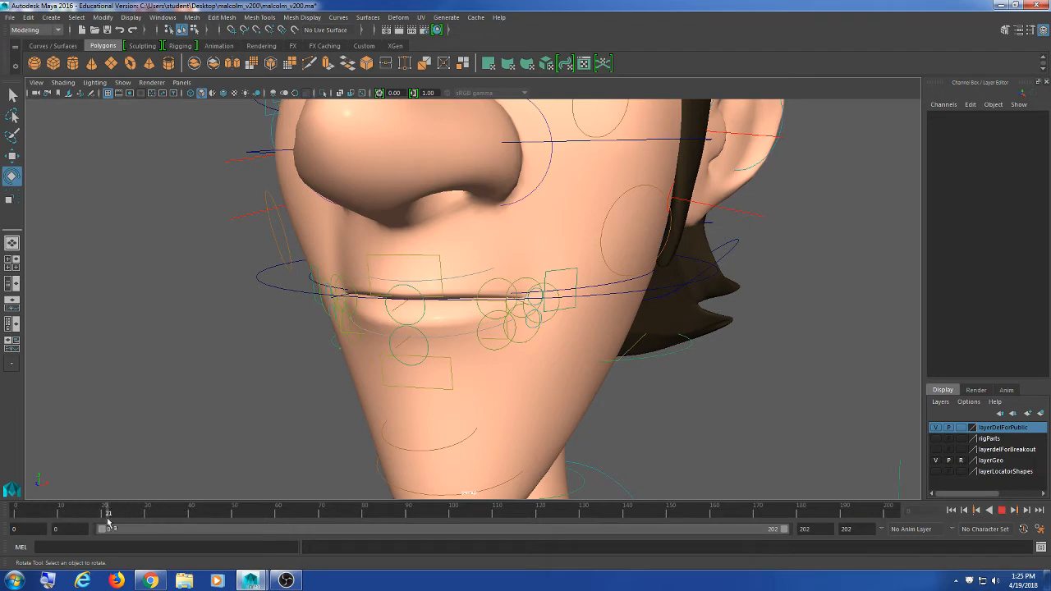
key("alt+v")
right_click(61, 514)
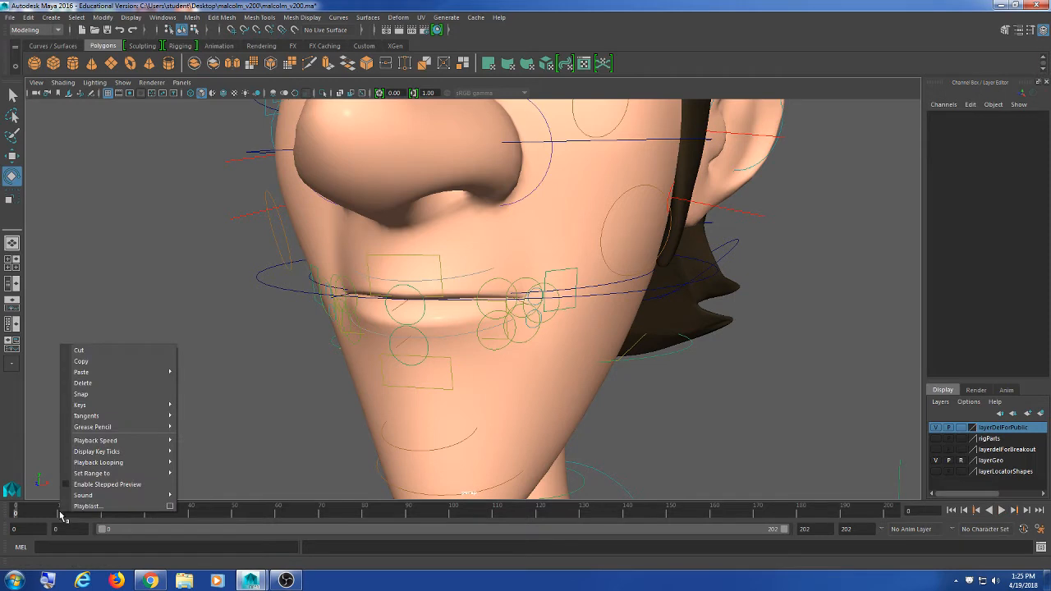
mouse_move(79, 497)
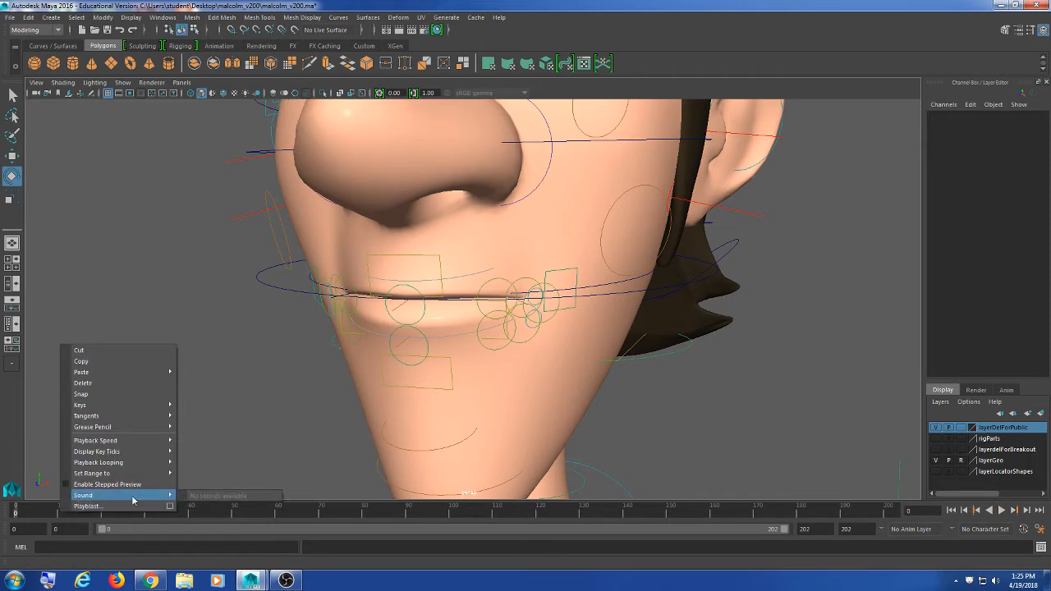
left_click(96, 132)
Import the audio file 11SecClub_March_Competition.wav from the Desktop into the scene
left_click(9, 18)
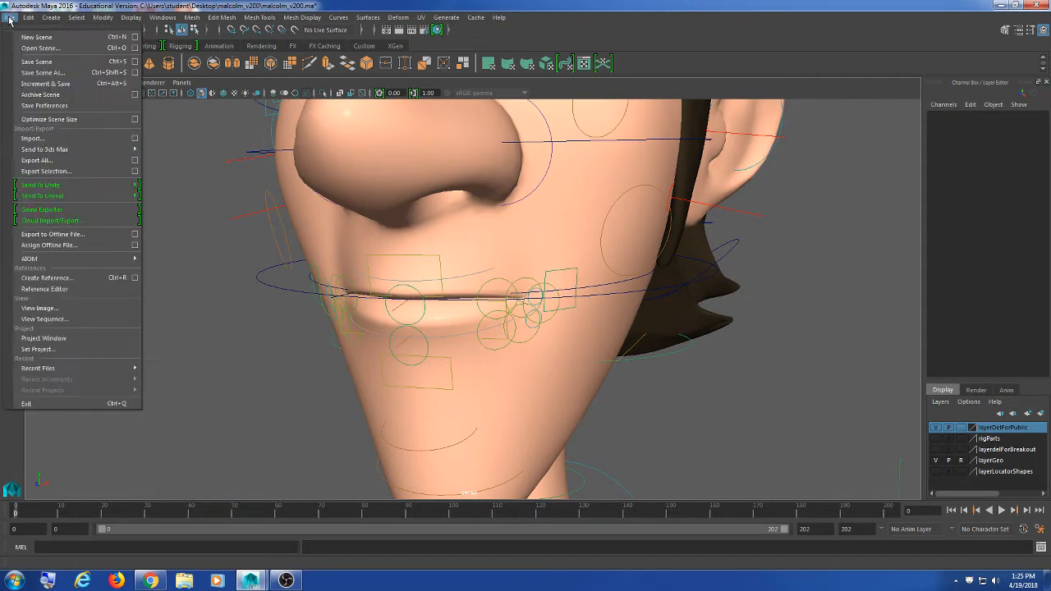
left_click(50, 139)
left_click(143, 170)
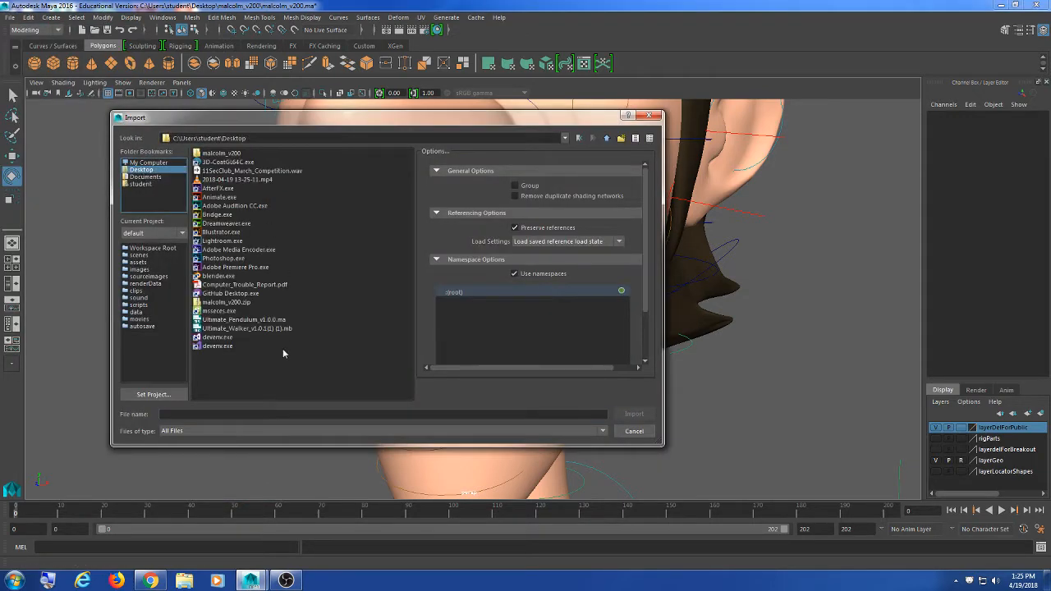
double_click(257, 171)
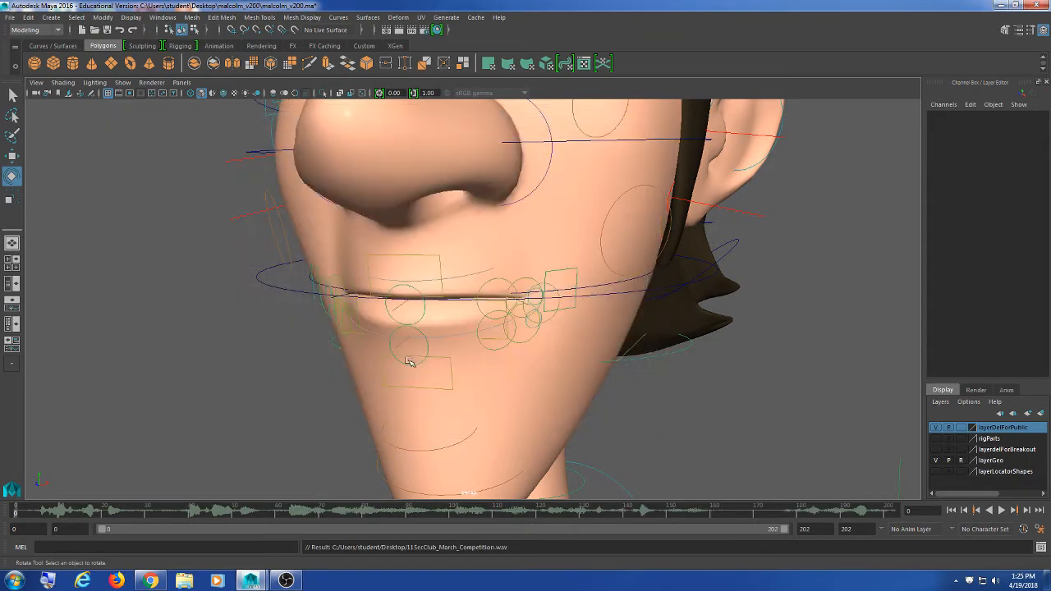
Scrub the imported audio to frame 35 and lower the system volume
left_click_drag(59, 510, 169, 511)
left_click(996, 581)
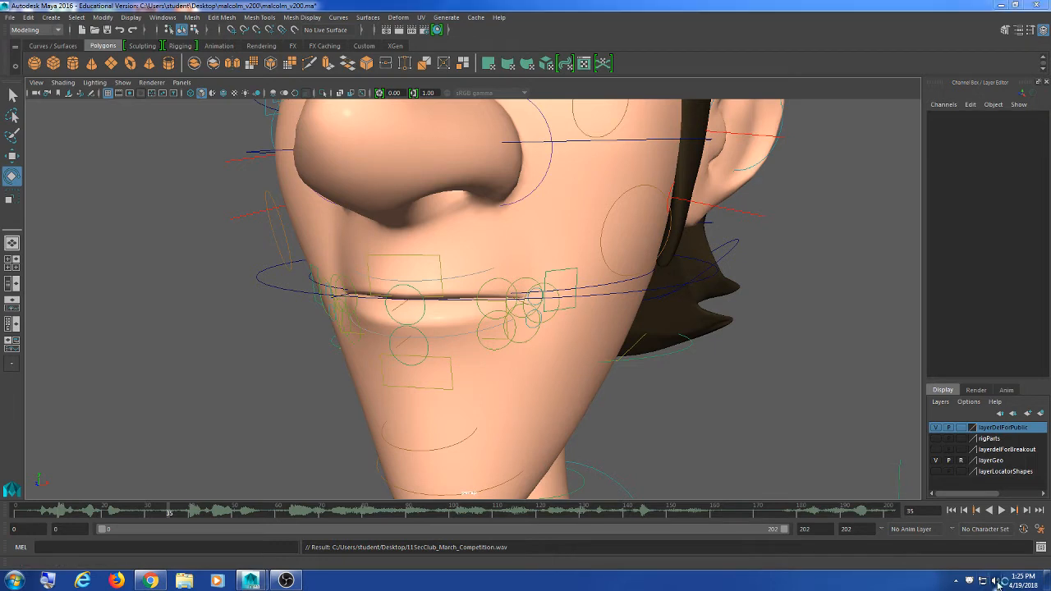
mouse_move(994, 456)
left_mouse_down()
mouse_move(994, 491)
mouse_move(994, 482)
left_mouse_up()
Play the audio from frame 0 twice to listen to the dialogue, returning to frame 0
mouse_move(763, 514)
left_mouse_down()
mouse_move(147, 495)
mouse_move(36, 500)
mouse_move(109, 506)
mouse_move(0, 519)
left_mouse_up()
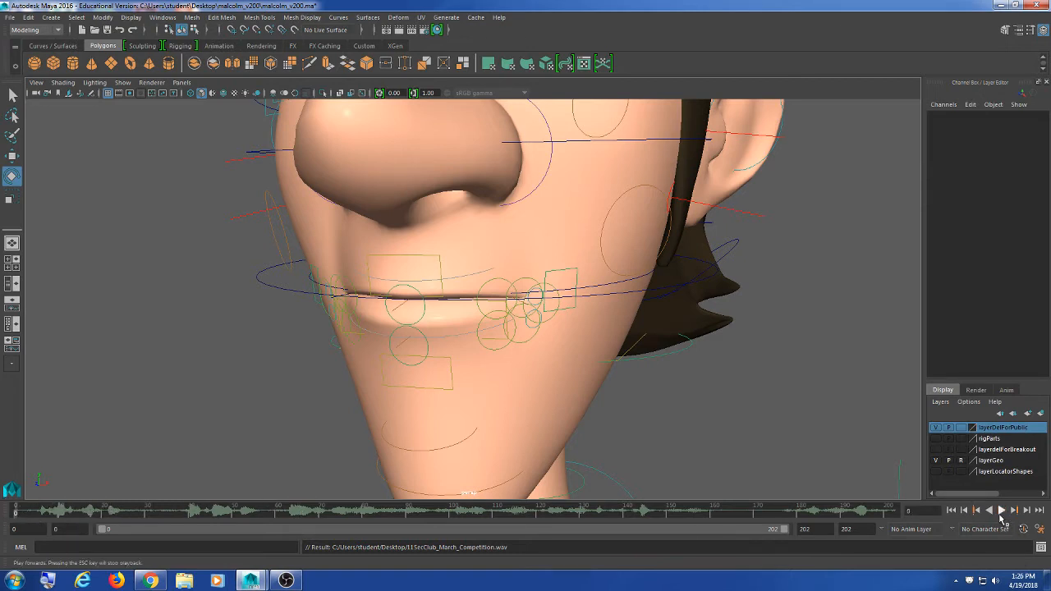
left_click(1002, 510)
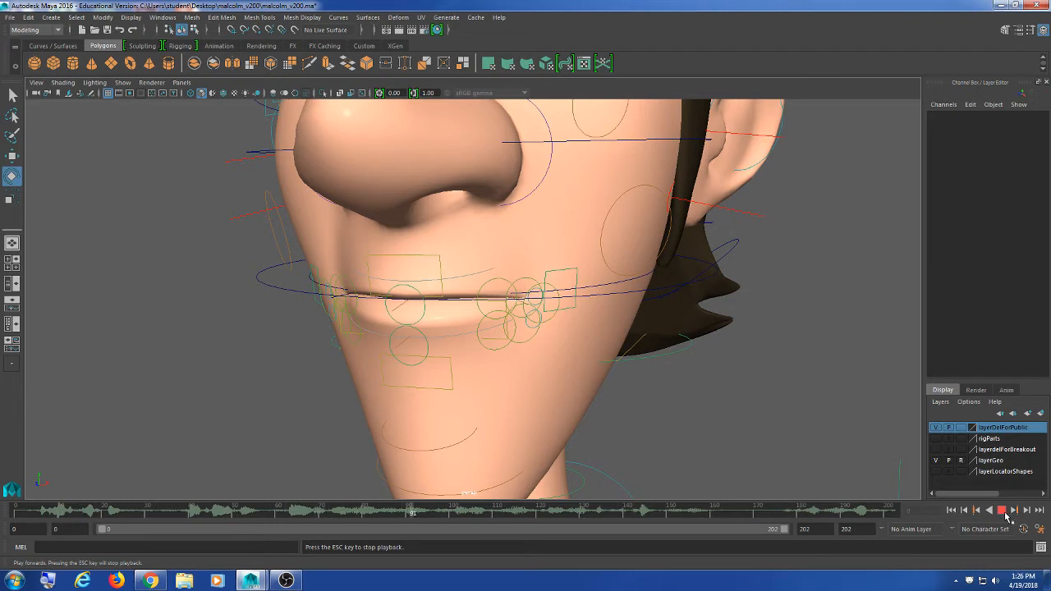
key("Escape")
left_click_drag(129, 505, 4, 510)
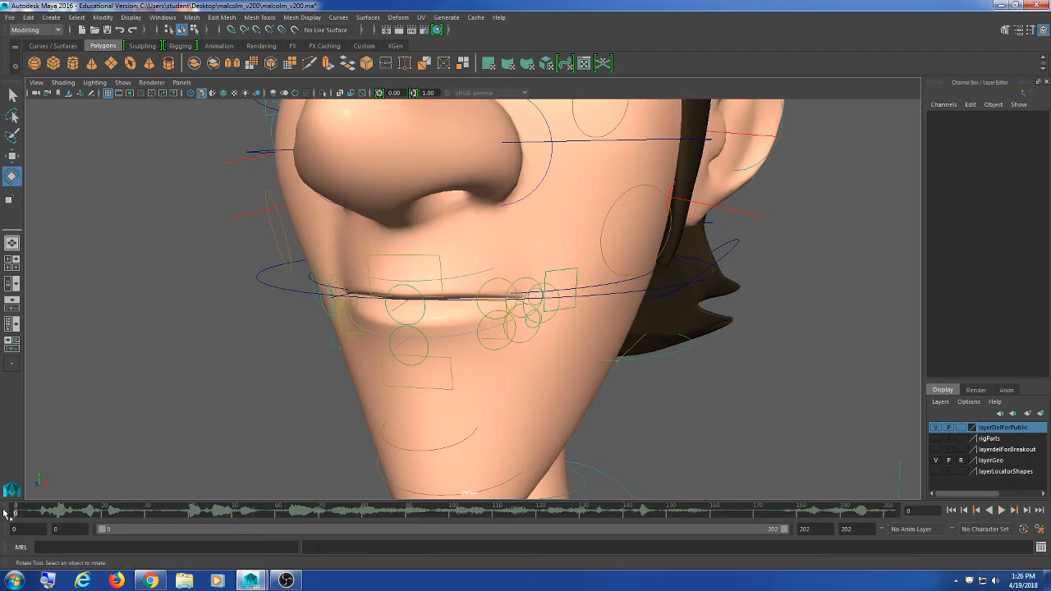
left_click(1001, 510)
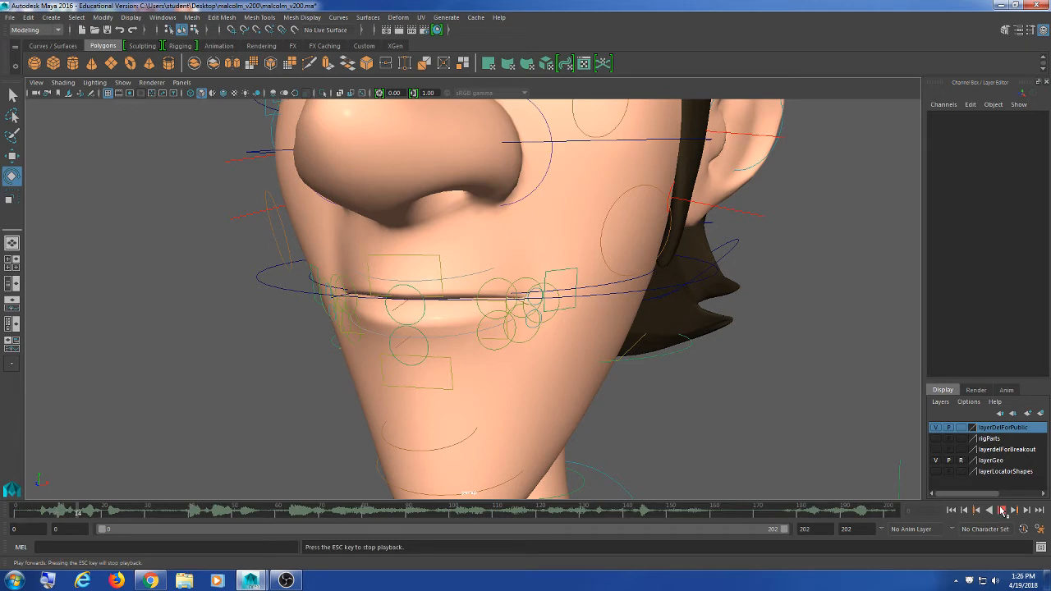
mouse_move(36, 511)
left_mouse_down()
mouse_move(51, 511)
mouse_move(5, 510)
left_mouse_up()
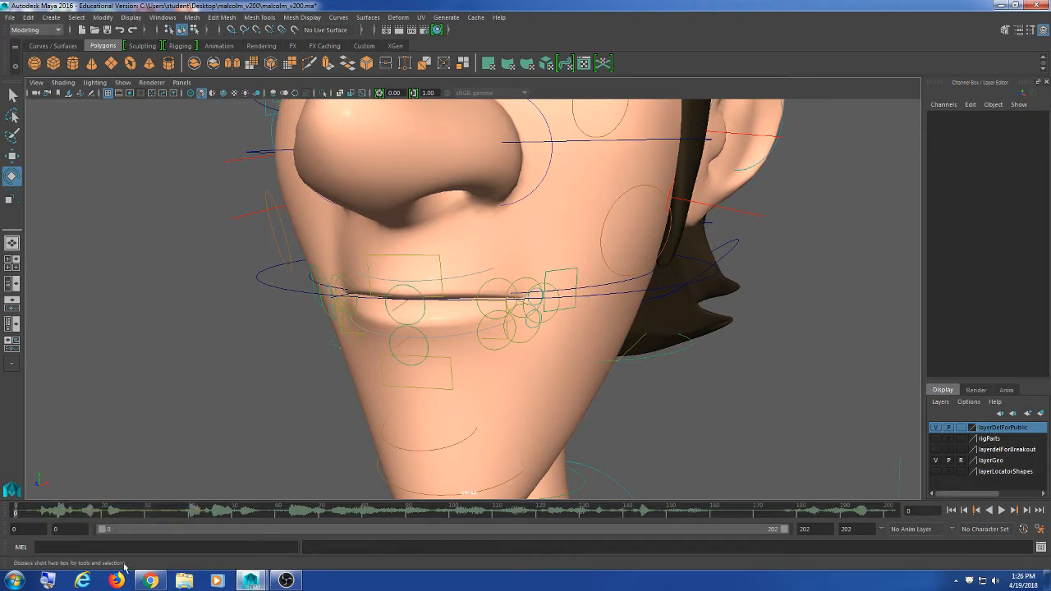
Return to frame 0 and set the animation end frame to 30
mouse_move(25, 514)
left_mouse_down()
mouse_move(128, 516)
mouse_move(5, 521)
left_mouse_up()
left_click(860, 529)
key("Return")
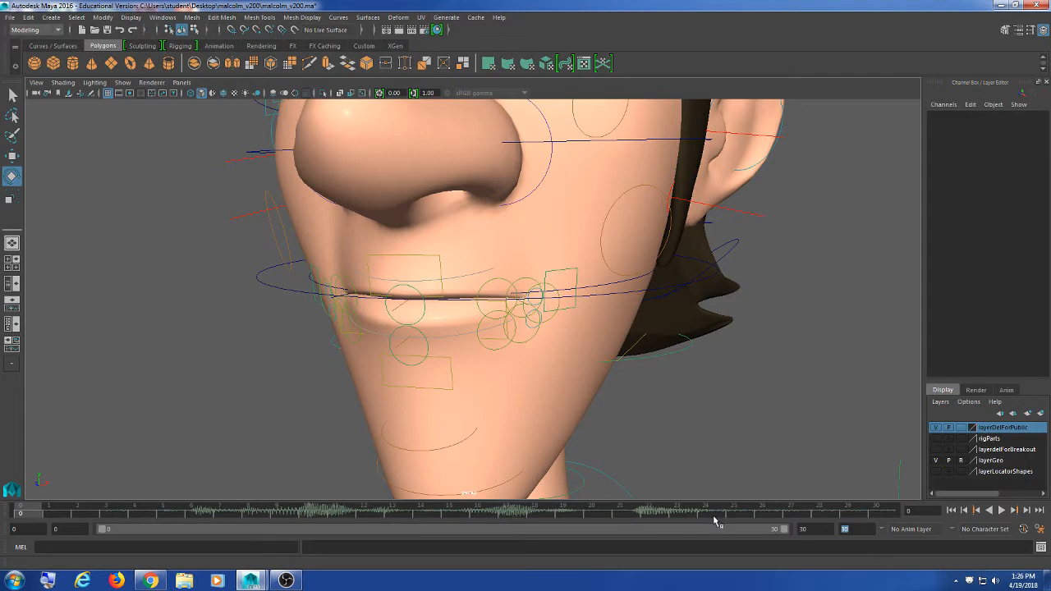
Check the animation display preferences and the frame-rate options for the working time unit
left_click(1040, 530)
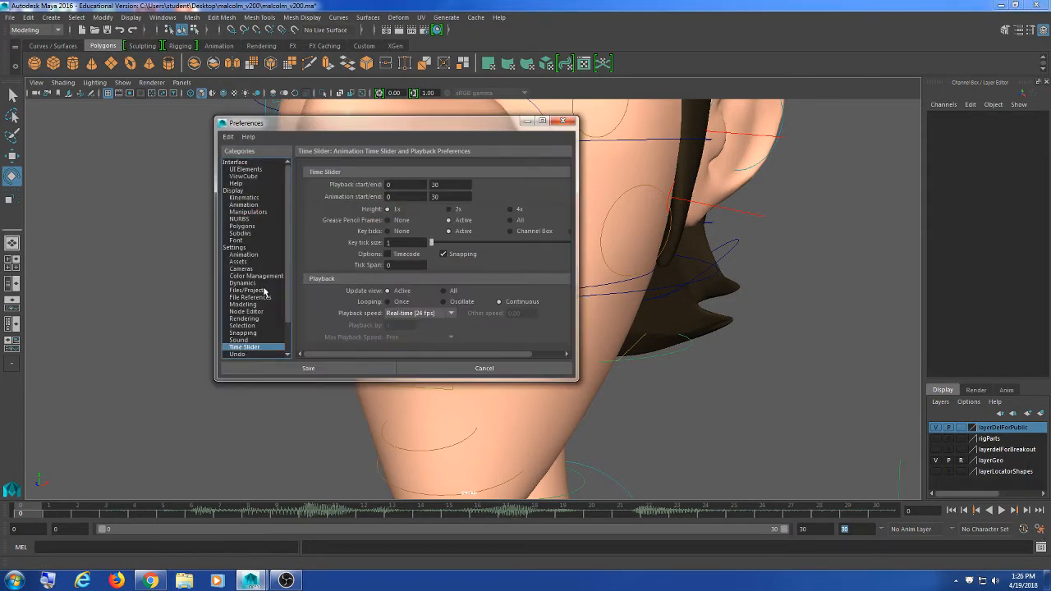
left_click(264, 206)
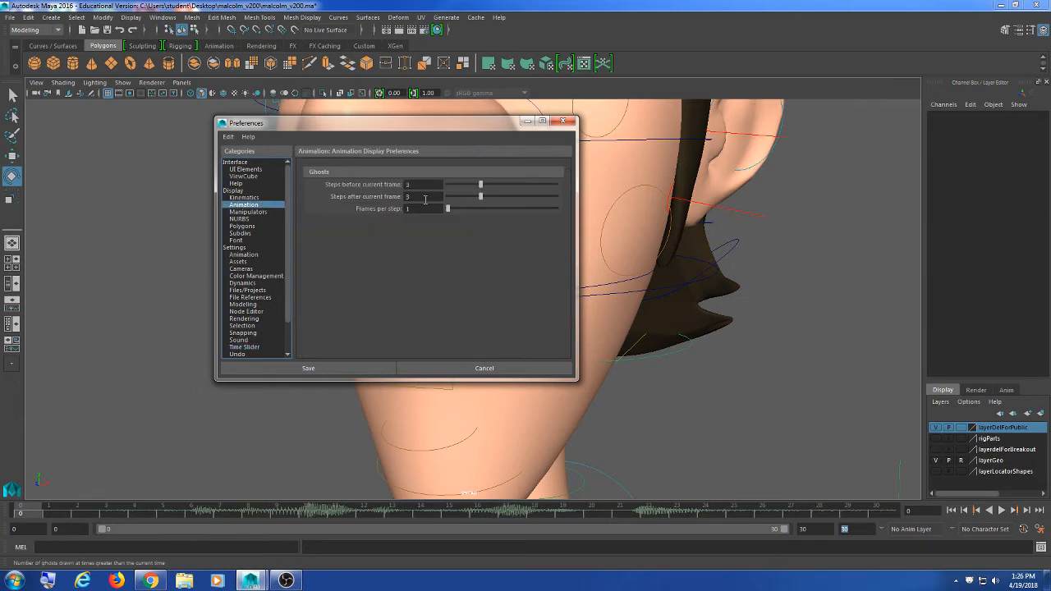
left_click_drag(494, 123, 506, 130)
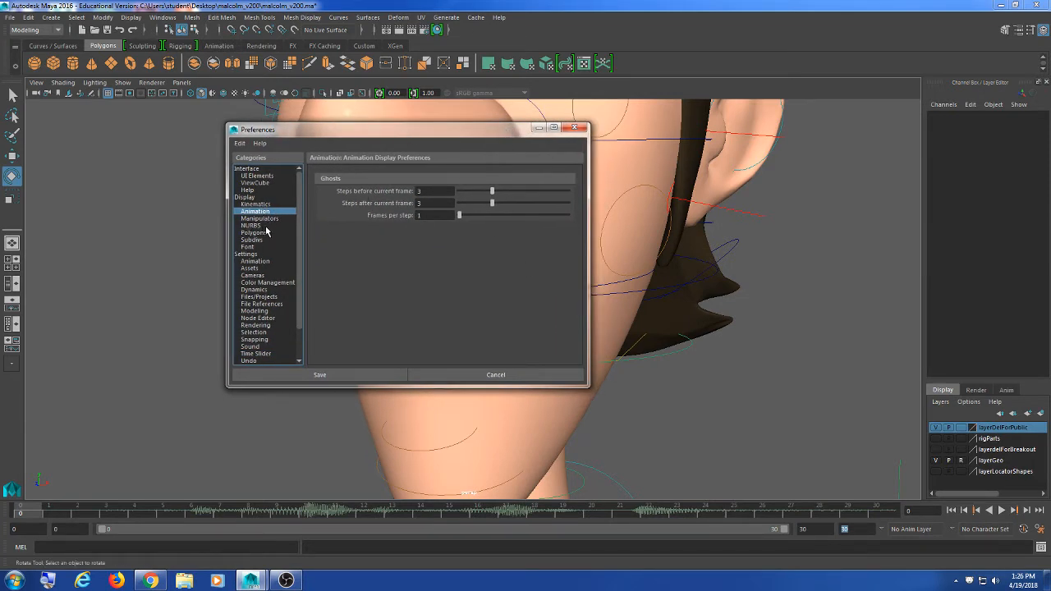
left_click(265, 261)
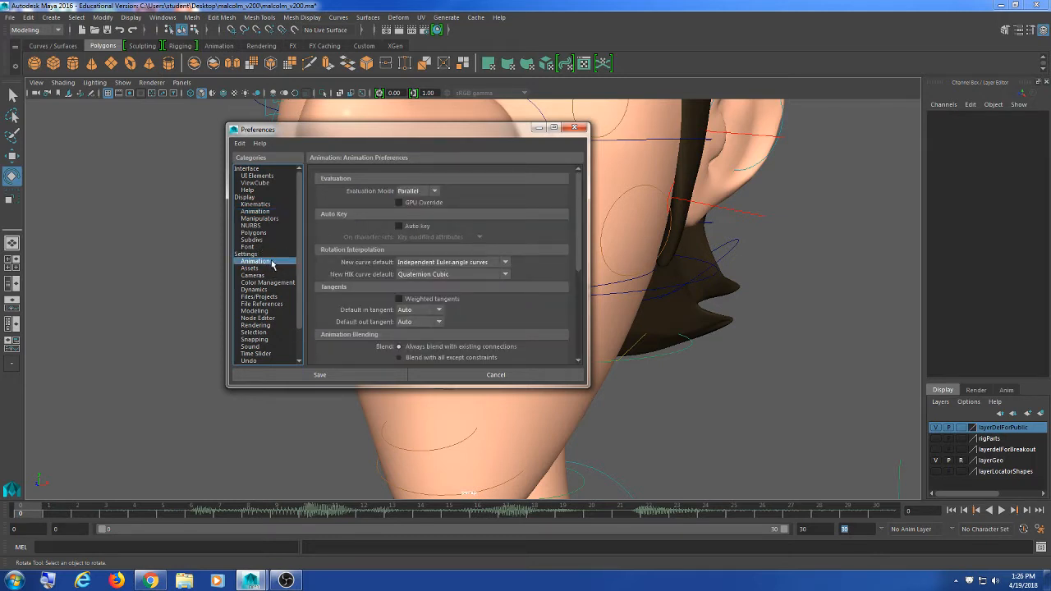
left_click(248, 254)
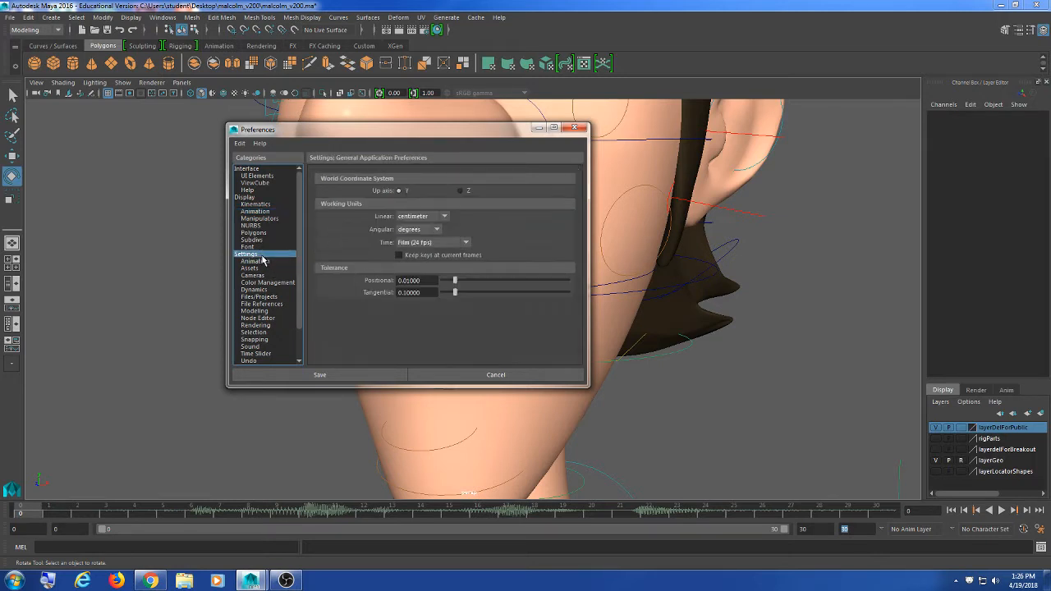
left_click(458, 244)
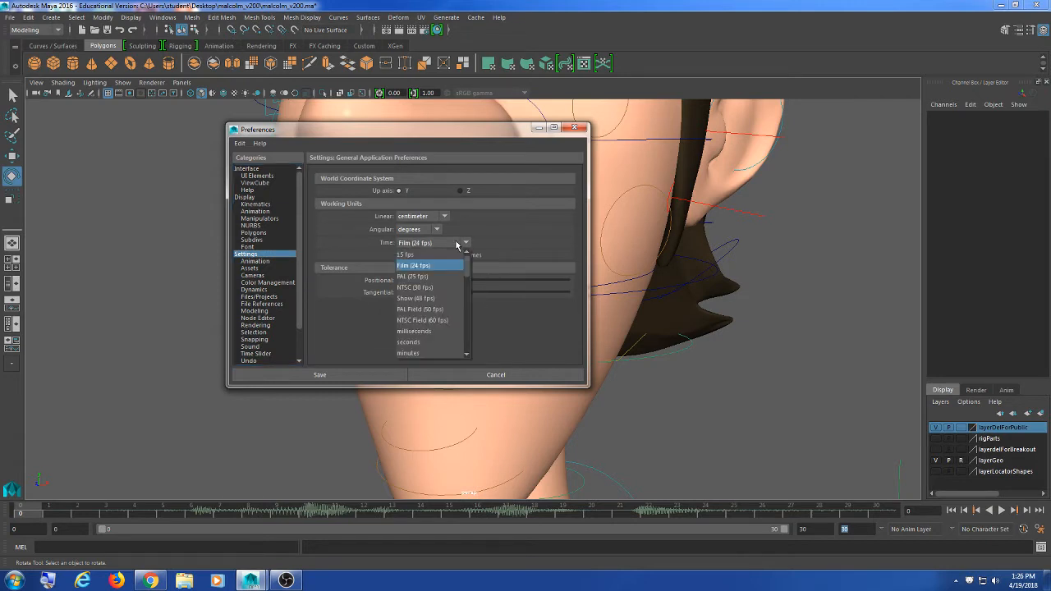
left_click(447, 141)
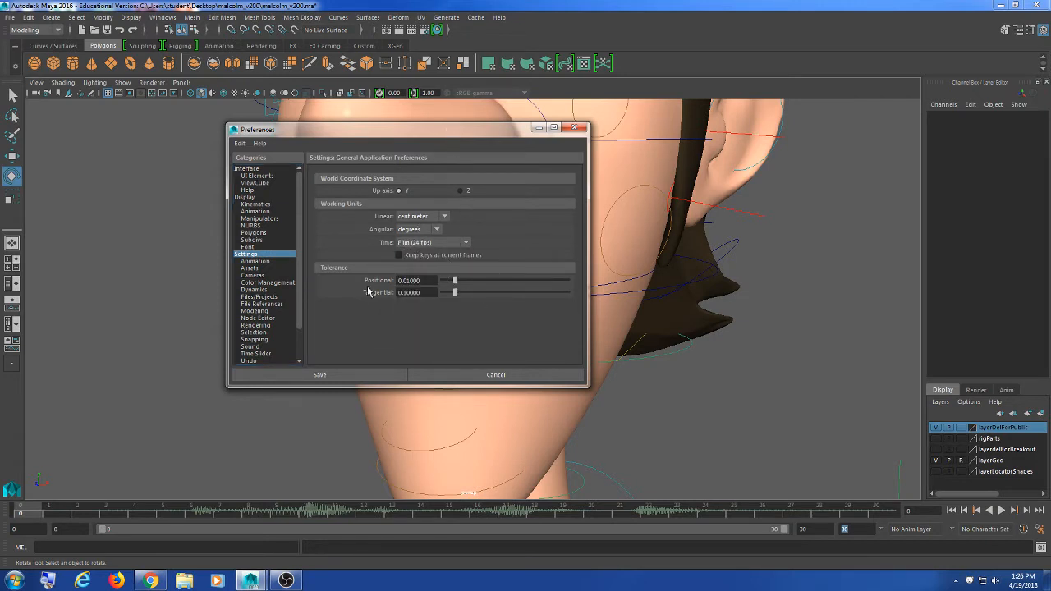
Look through the Animation, general Settings and Interface preferences, and close the Preferences window
left_click(255, 261)
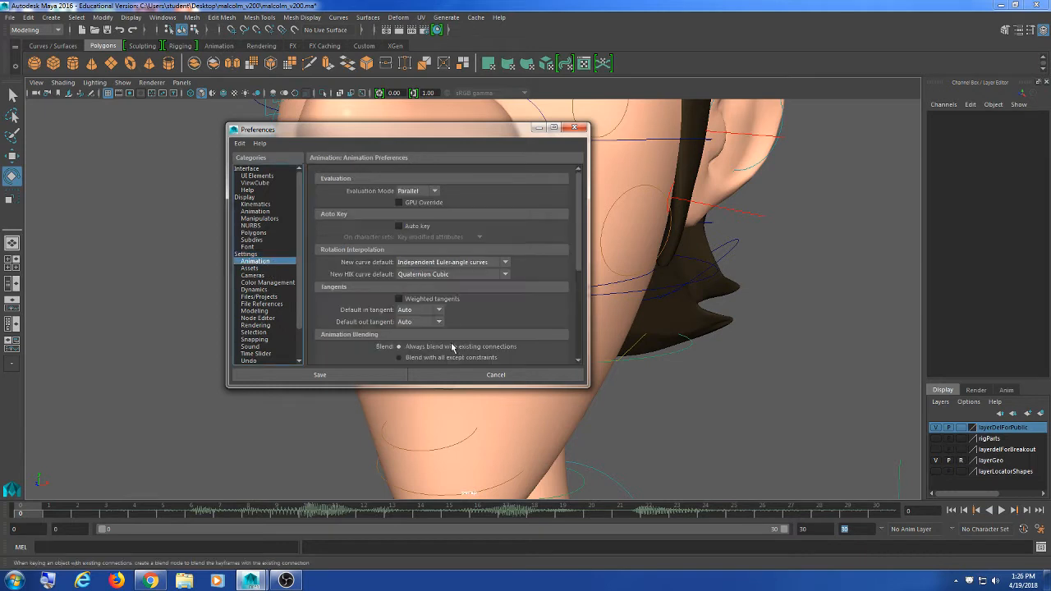
scroll(468, 322, "down", 6)
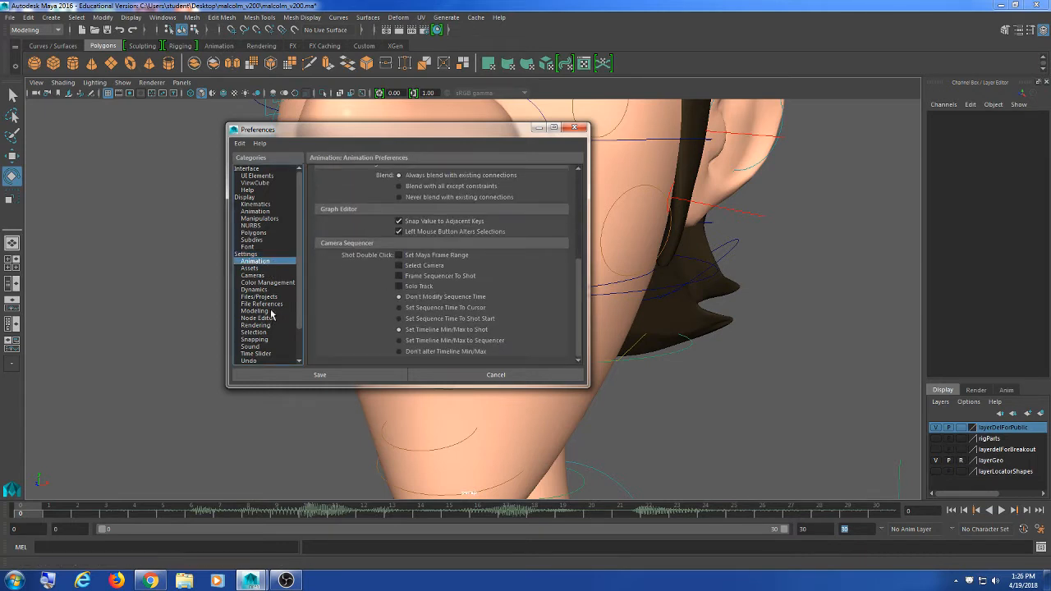
left_click(255, 255)
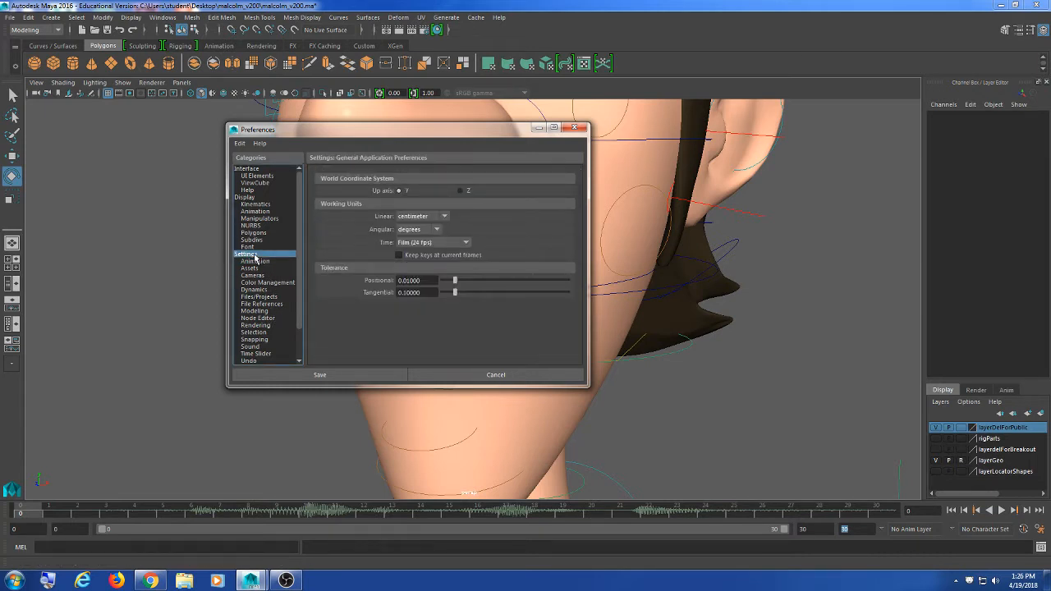
scroll(275, 335, "down", 2)
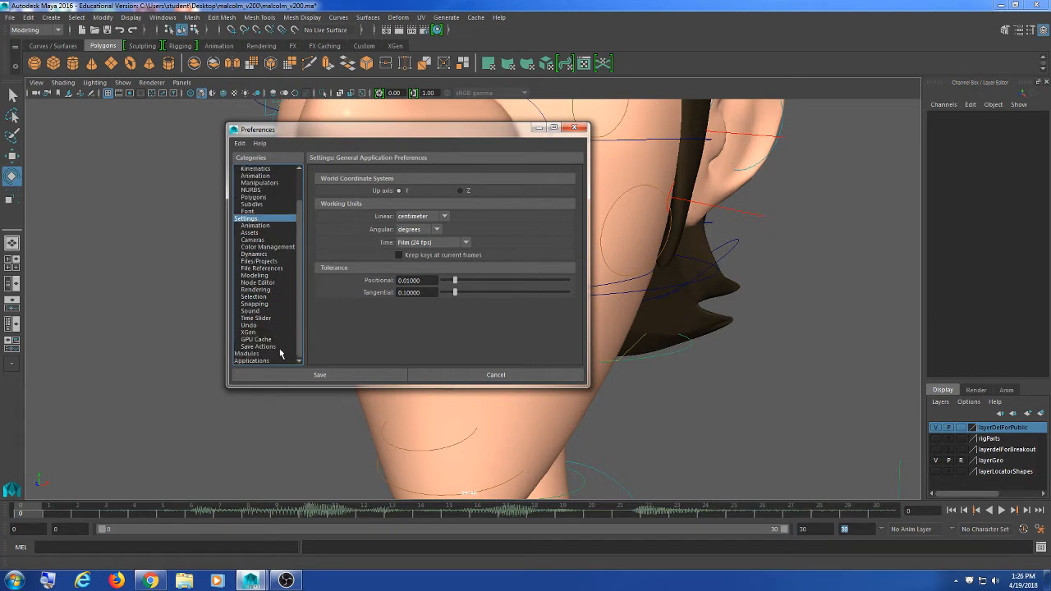
scroll(283, 361, "up", 2)
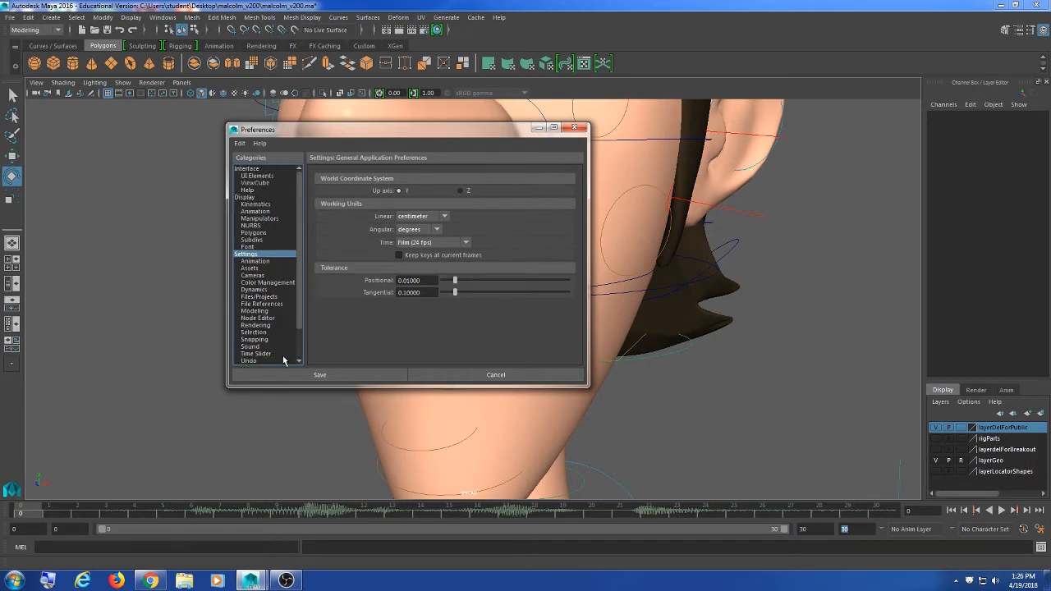
left_click(265, 212)
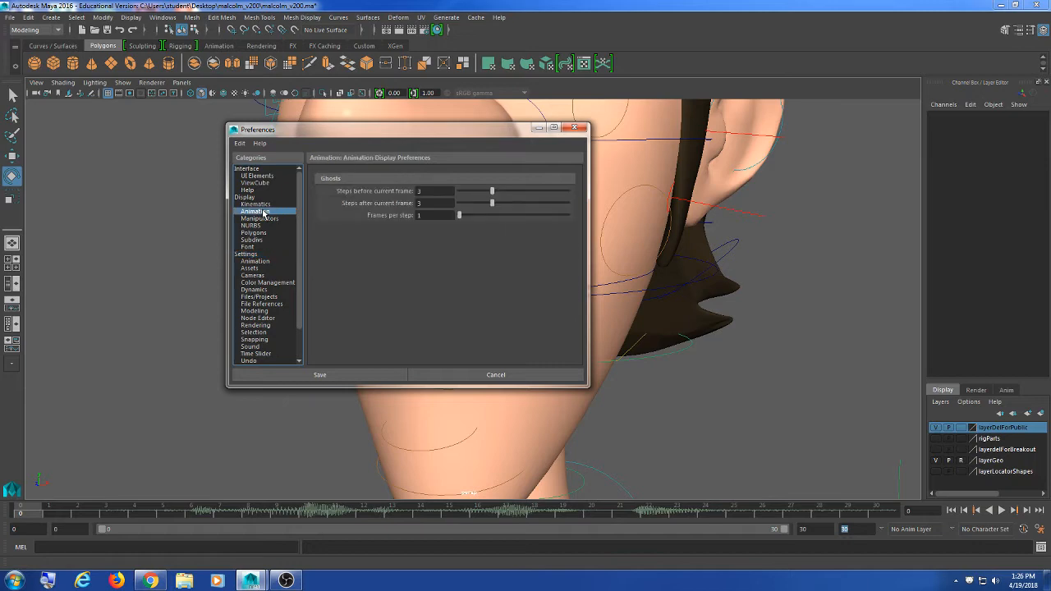
left_click(264, 199)
left_click(261, 175)
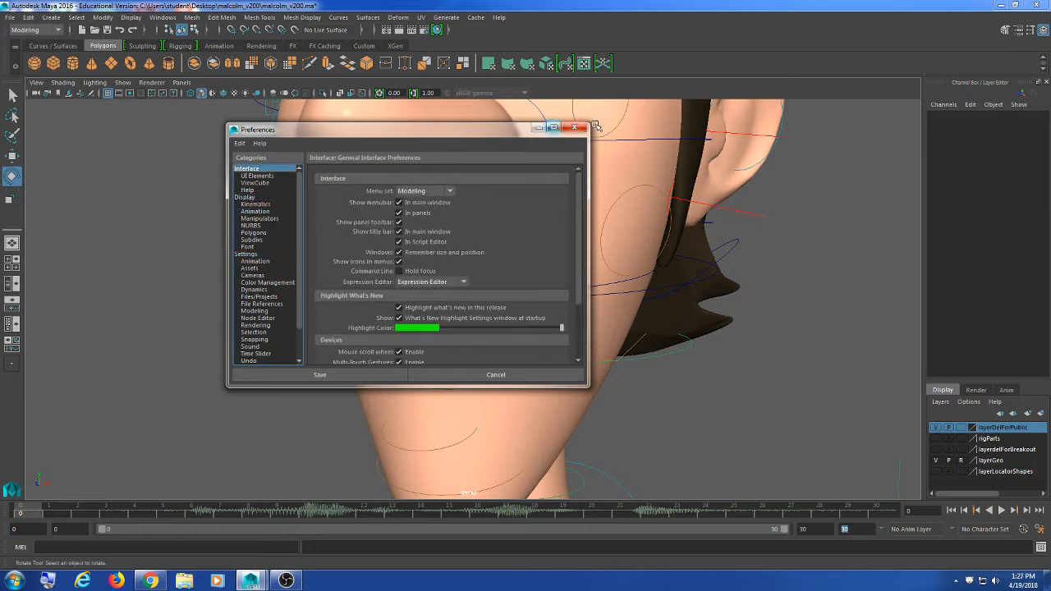
left_click(574, 127)
Check the playback speed options in the Time Slider preferences and close the window
left_click(1039, 529)
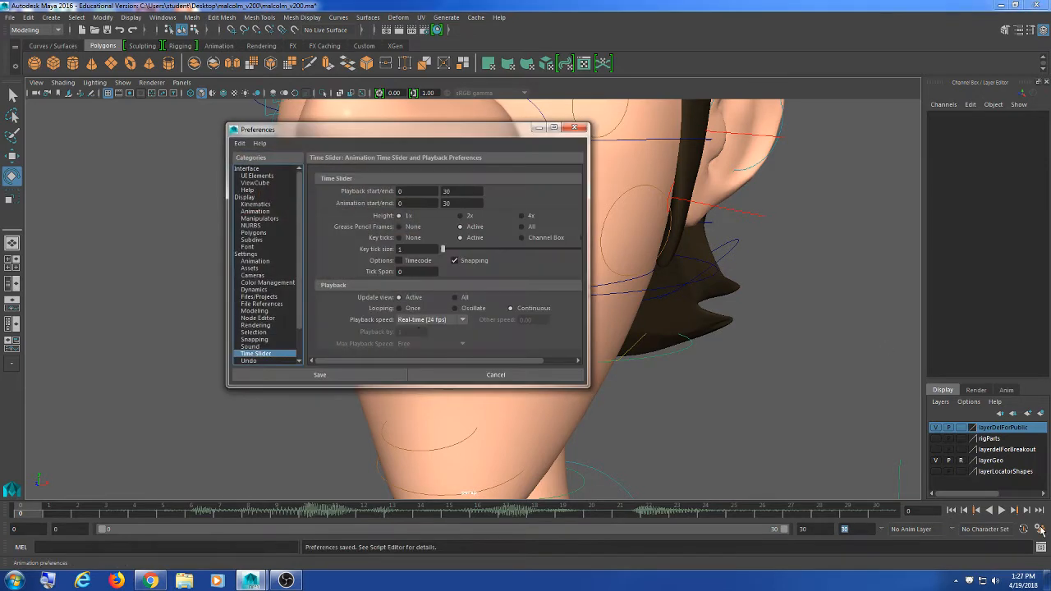
left_click(436, 320)
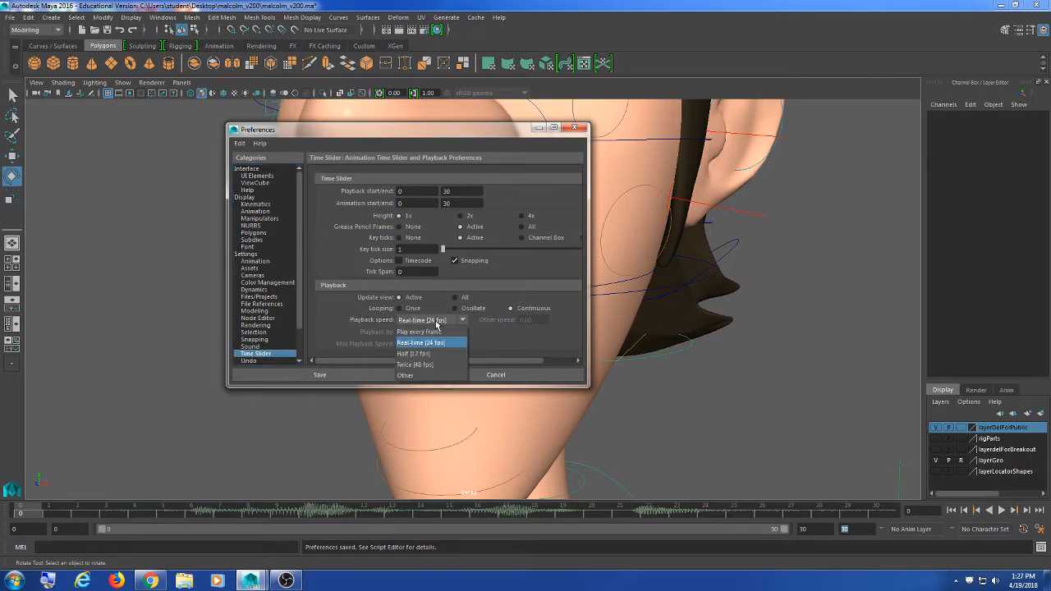
left_click(452, 135)
left_click(574, 127)
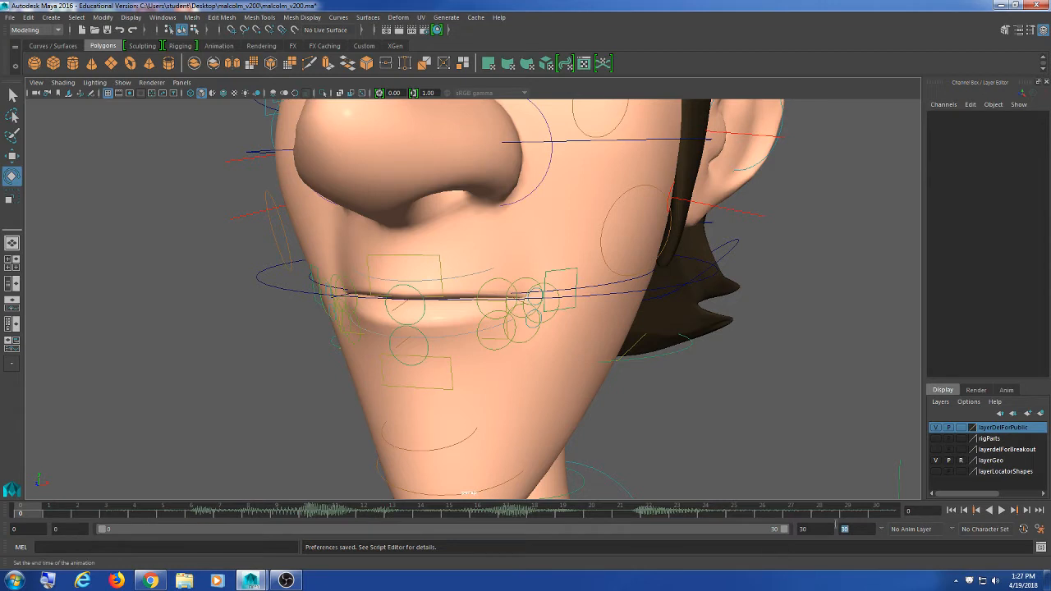
Turn on automatic keyframing and reopen the Time Slider preferences
left_click(1039, 532)
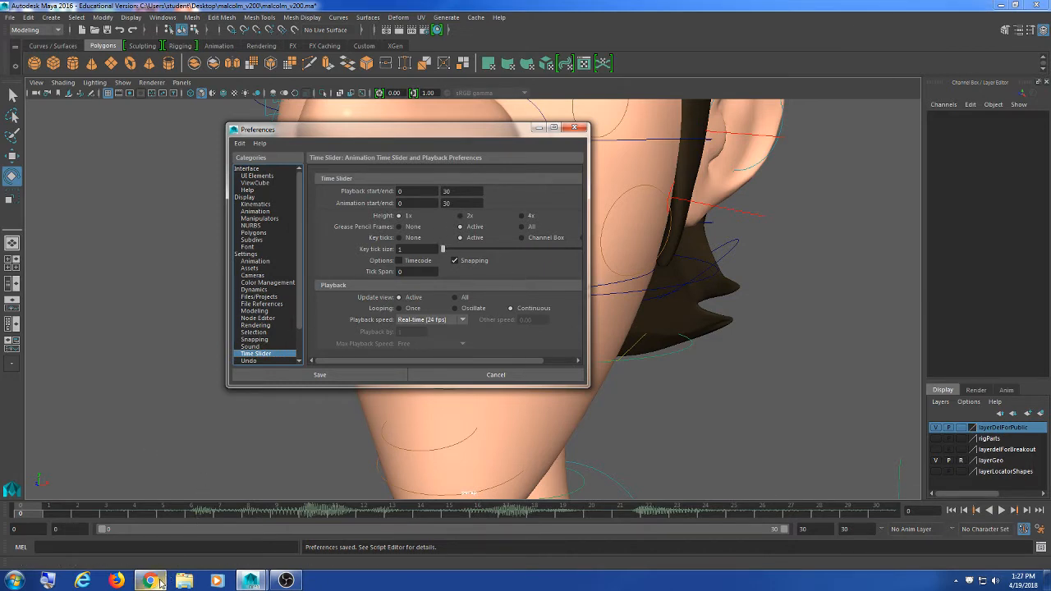
Switch to Chrome to view the AnimSchool Malcolm rig page, and minimize the open windows to show the desktop
mouse_move(162, 583)
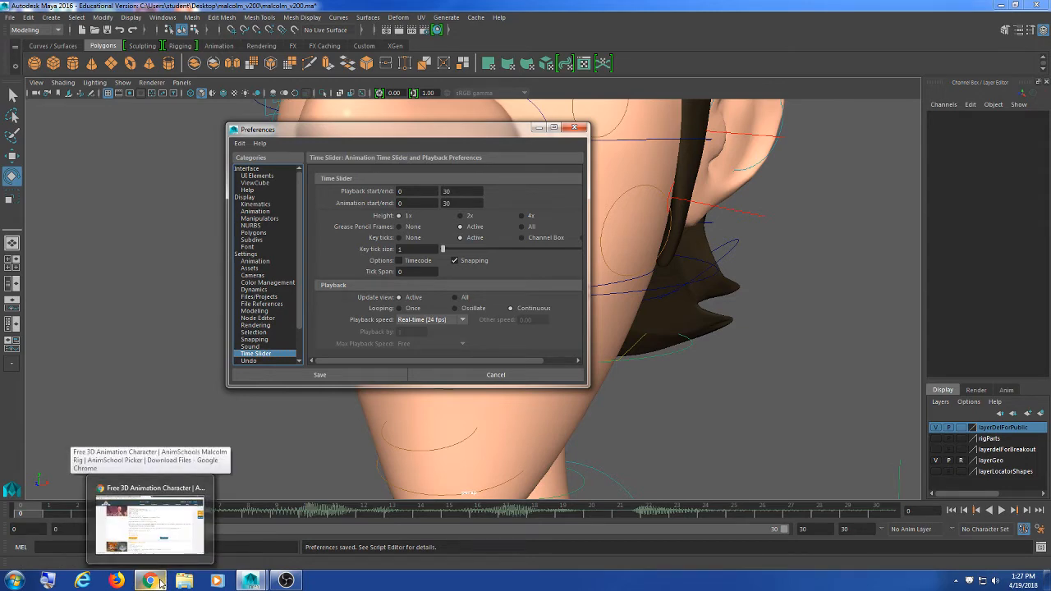
left_click(160, 583)
left_click(162, 584)
left_click(162, 585)
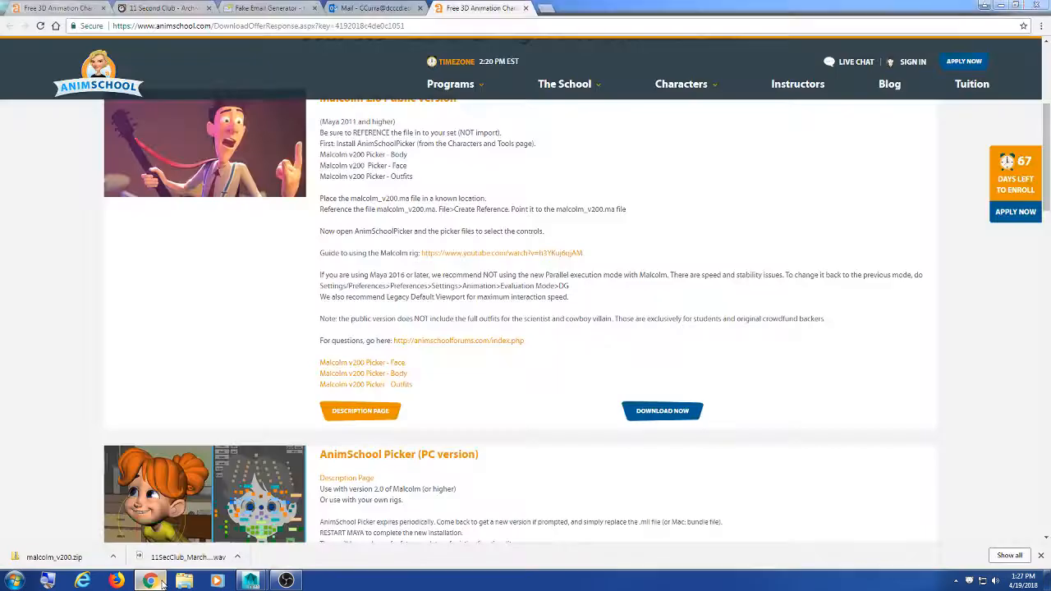
left_click(162, 582)
left_click(1000, 5)
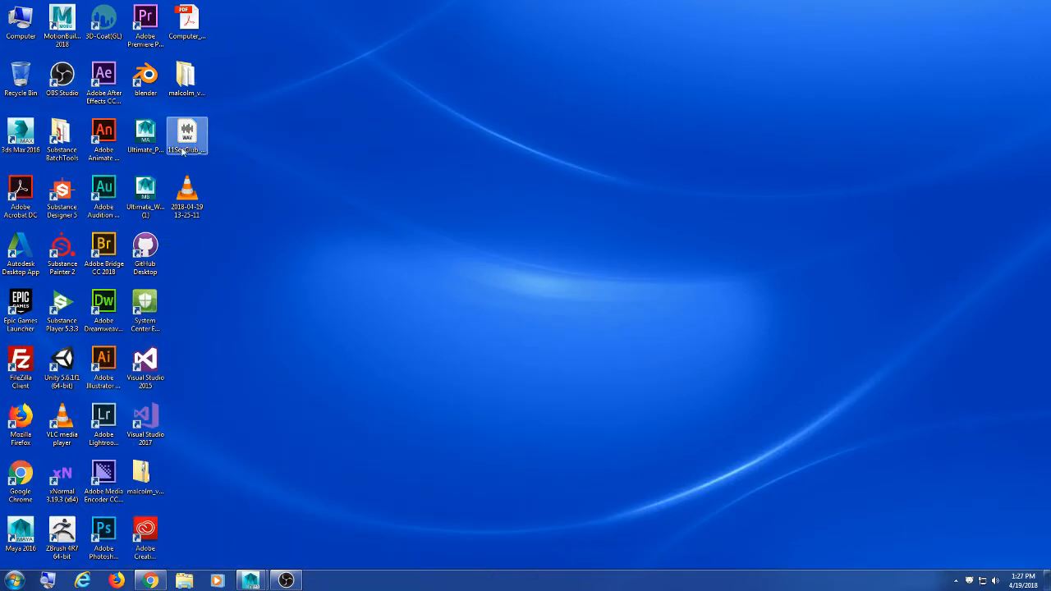
Check the 11SecClub March Competition WAV file on the desktop, and switch back to Maya
left_click(268, 223)
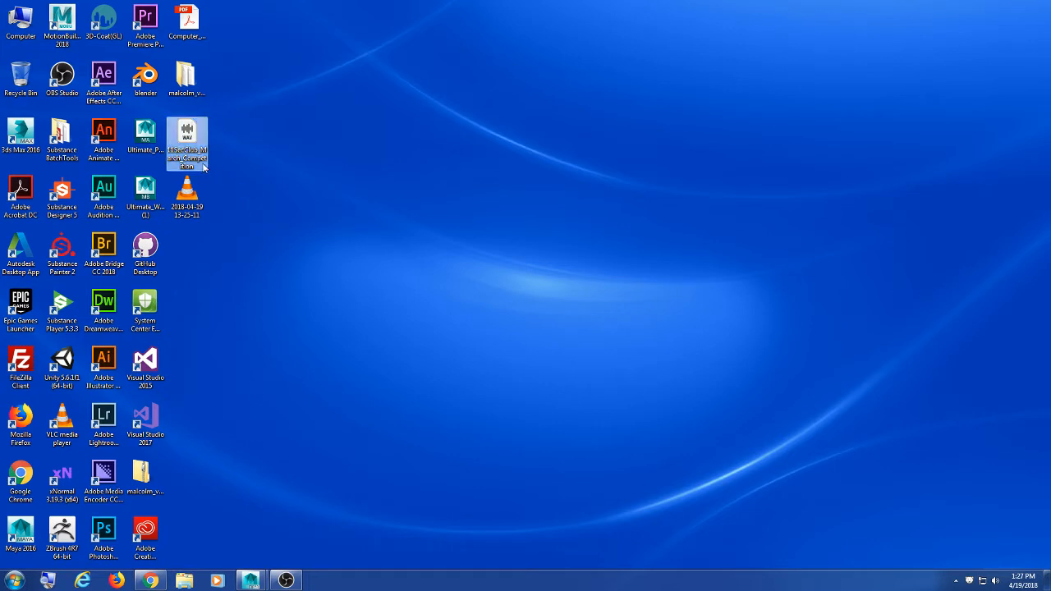
left_click(187, 148)
left_click(283, 256)
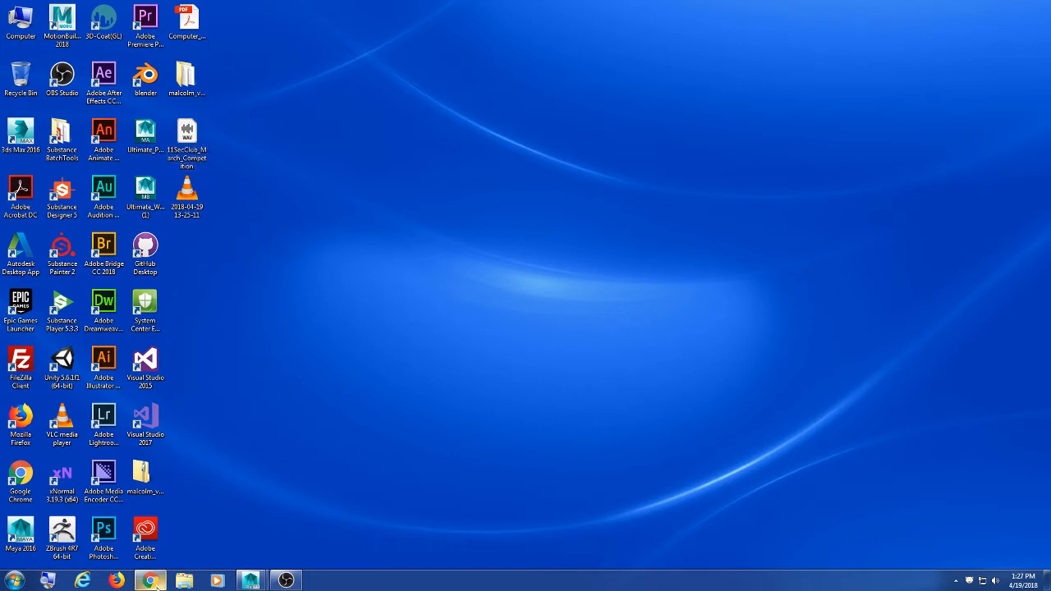
left_click(151, 581)
left_click(157, 585)
mouse_move(251, 582)
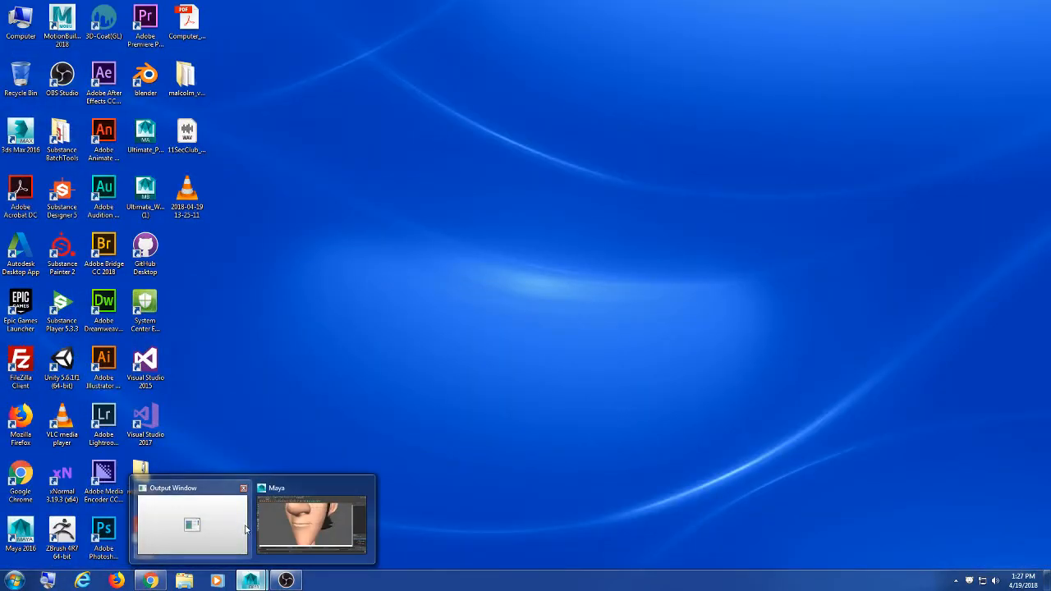
left_click(305, 528)
Look through the file types available for importing into the scene, keep All Files, and cancel the import
left_click(29, 17)
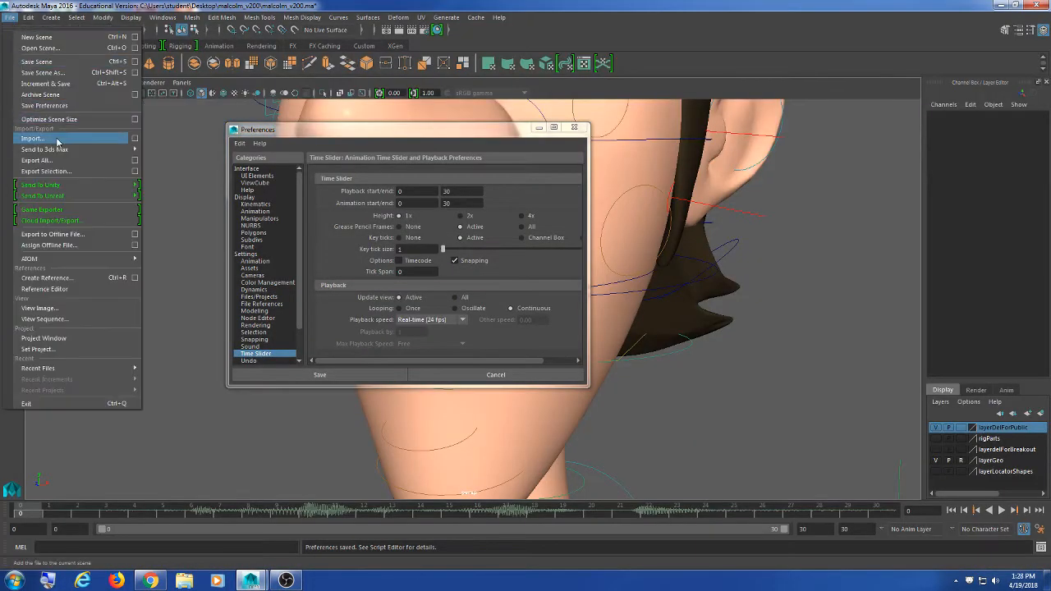
left_click(57, 138)
left_click(482, 430)
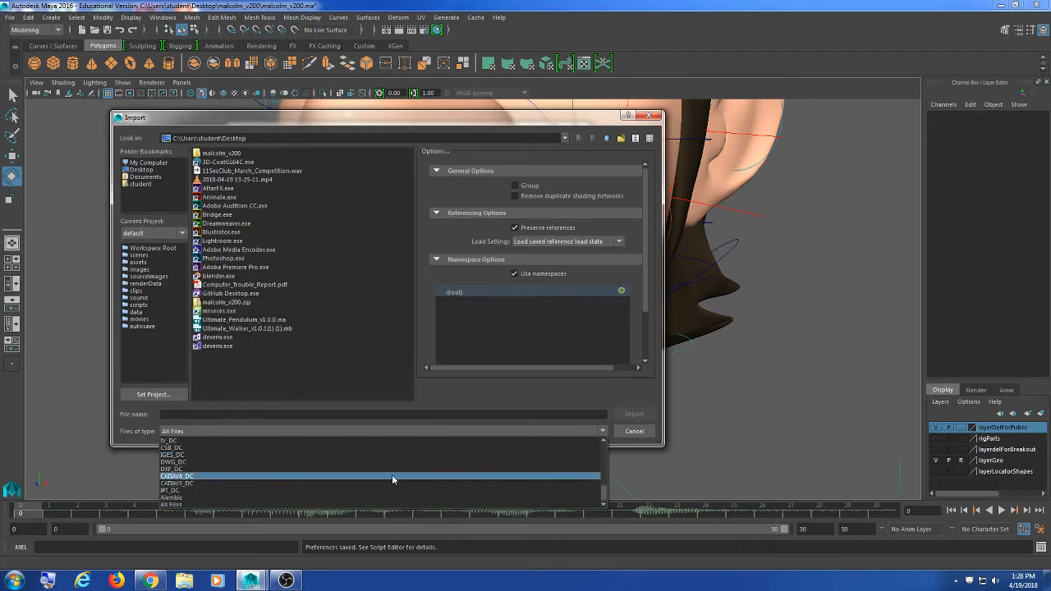
scroll(394, 499, "up", 4)
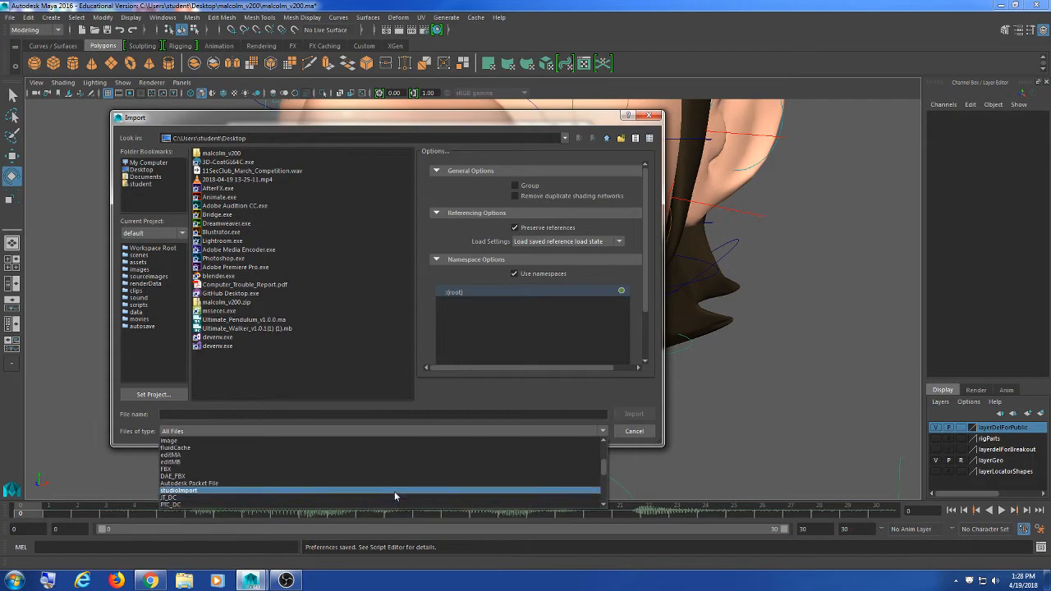
scroll(394, 491, "down", 4)
left_click(370, 504)
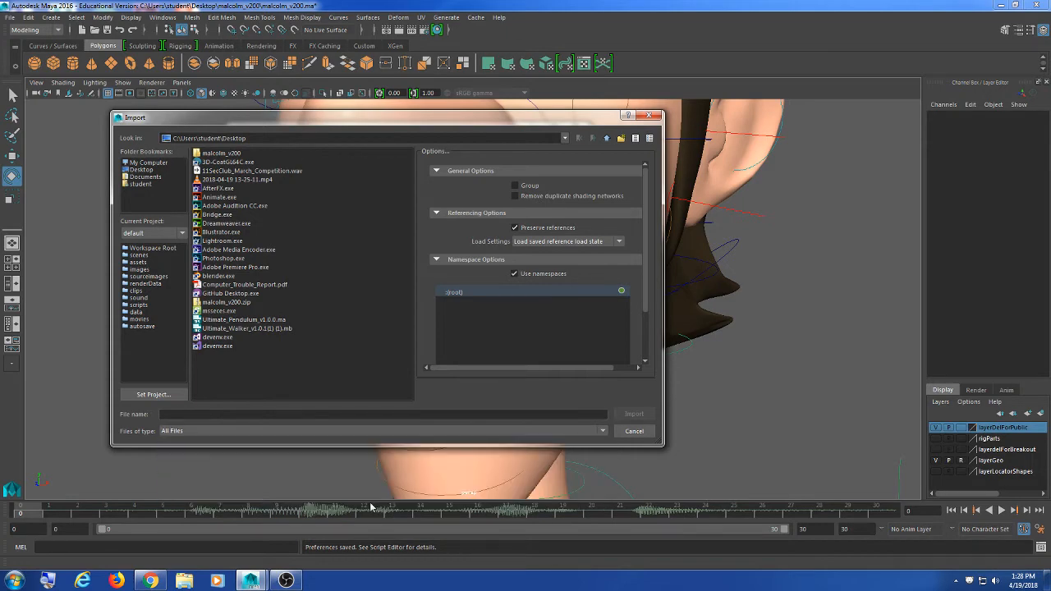
left_click(631, 431)
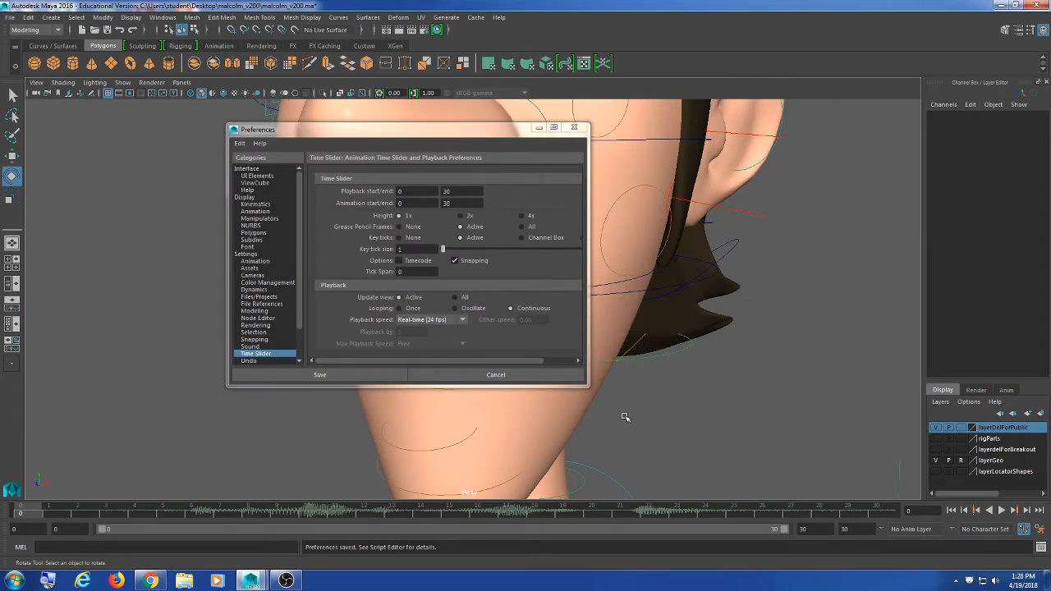
Switch to Chrome to view the 11 Second Club competition archives, and minimize the browser to return to Maya
left_click(150, 582)
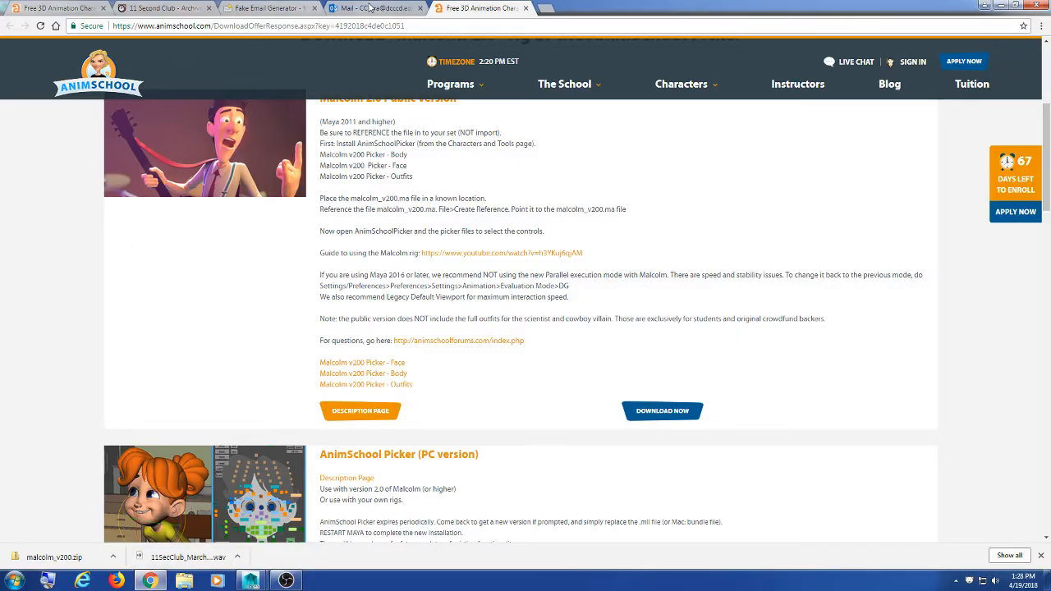
left_click(164, 7)
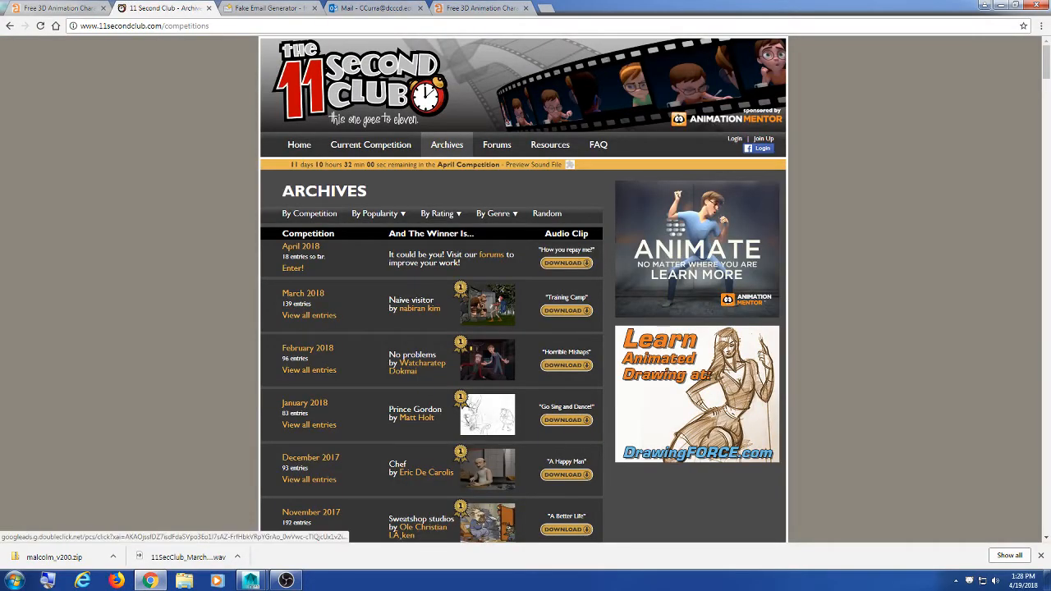
left_click(999, 7)
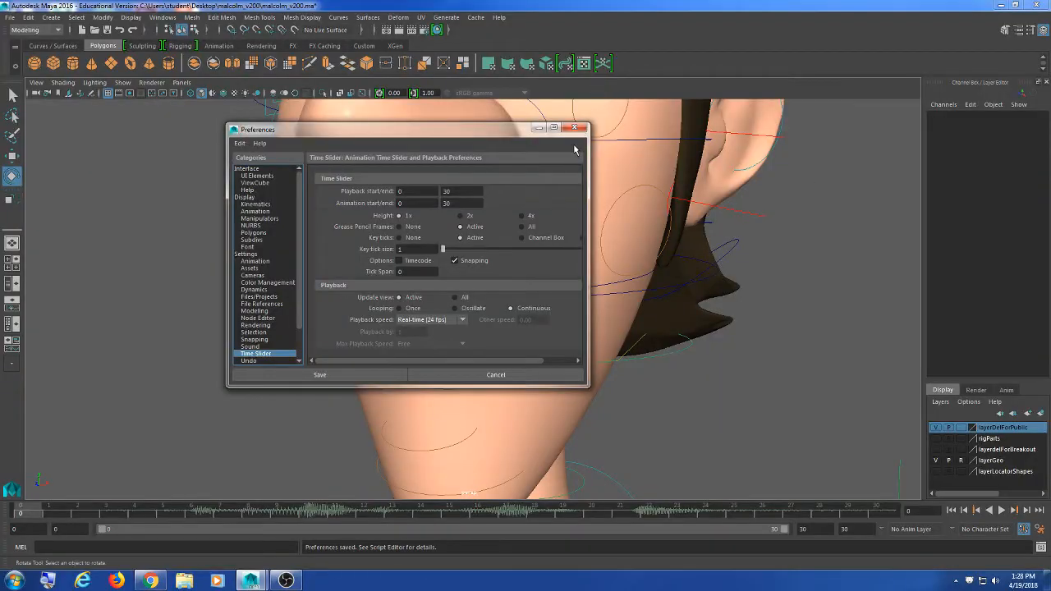
Close the Preferences window, reopen the Time Slider preferences to review the playback settings, and cancel them
left_click_drag(409, 133, 344, 132)
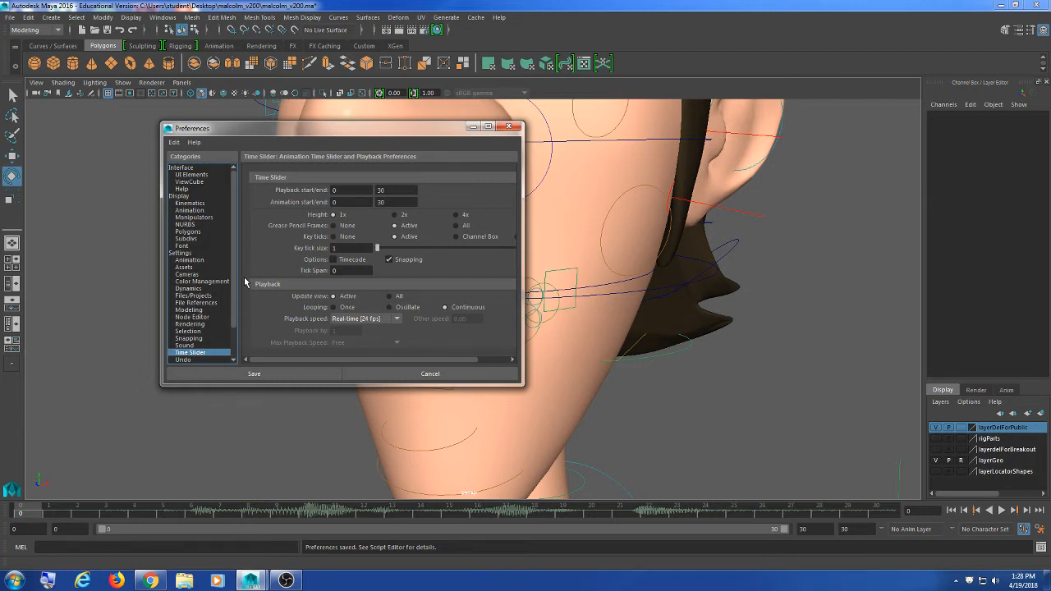
left_click(517, 129)
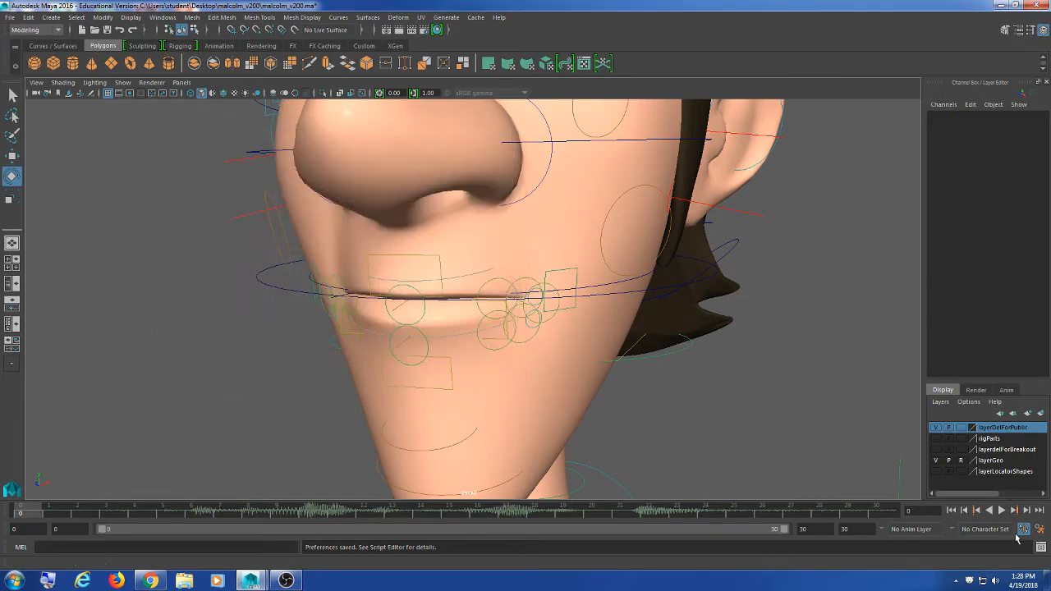
left_click(1025, 532)
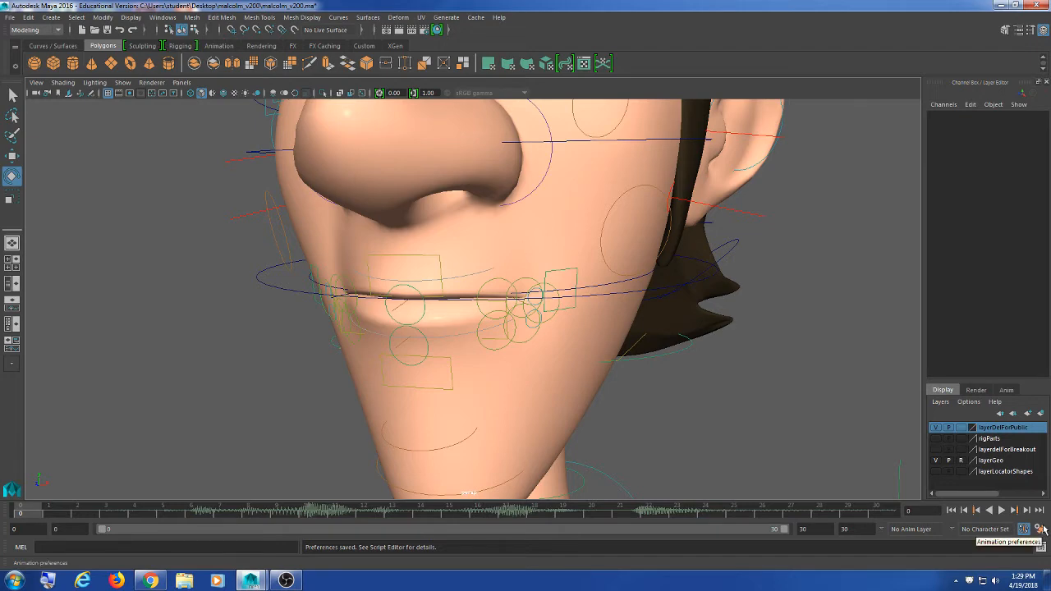
left_click(1040, 529)
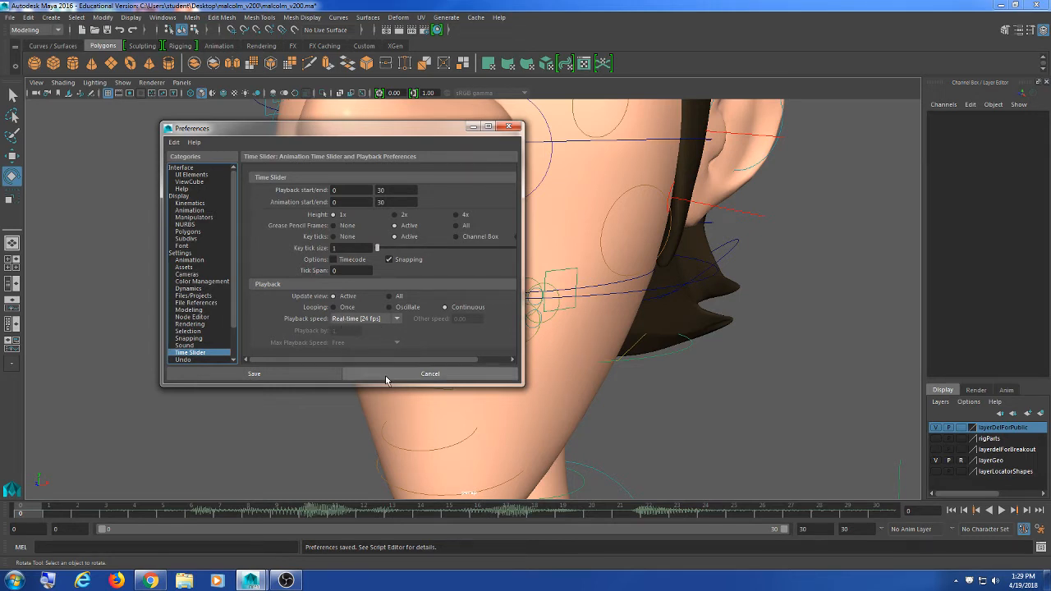
left_click(430, 373)
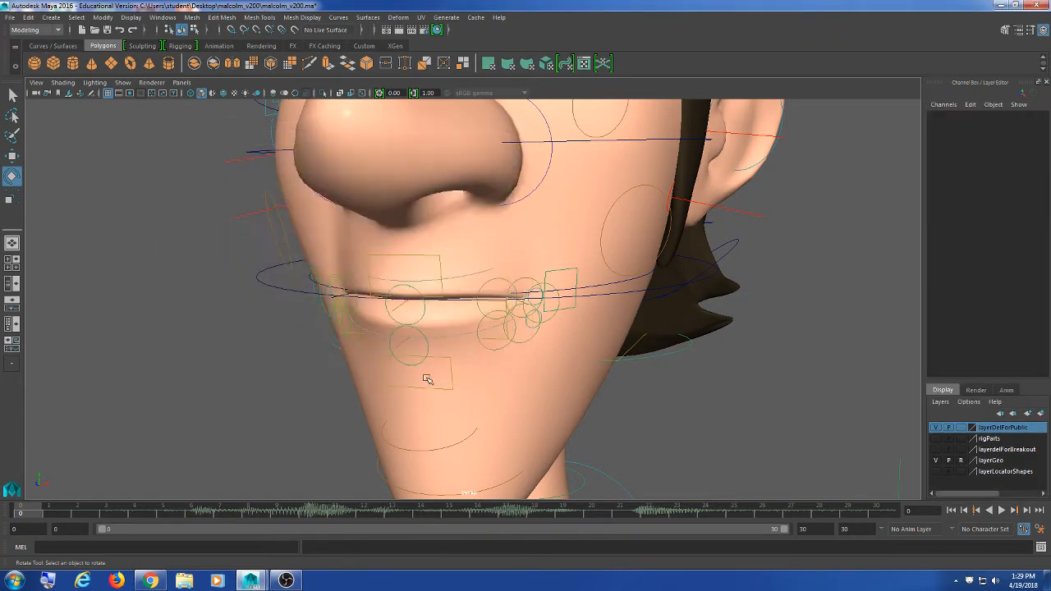
Play the dialogue on the timeline and transcribe it in a new Notepad document as "so I can move into your spot"
key("alt+v")
mouse_move(119, 512)
left_mouse_down()
mouse_move(901, 517)
mouse_move(2, 511)
left_mouse_up()
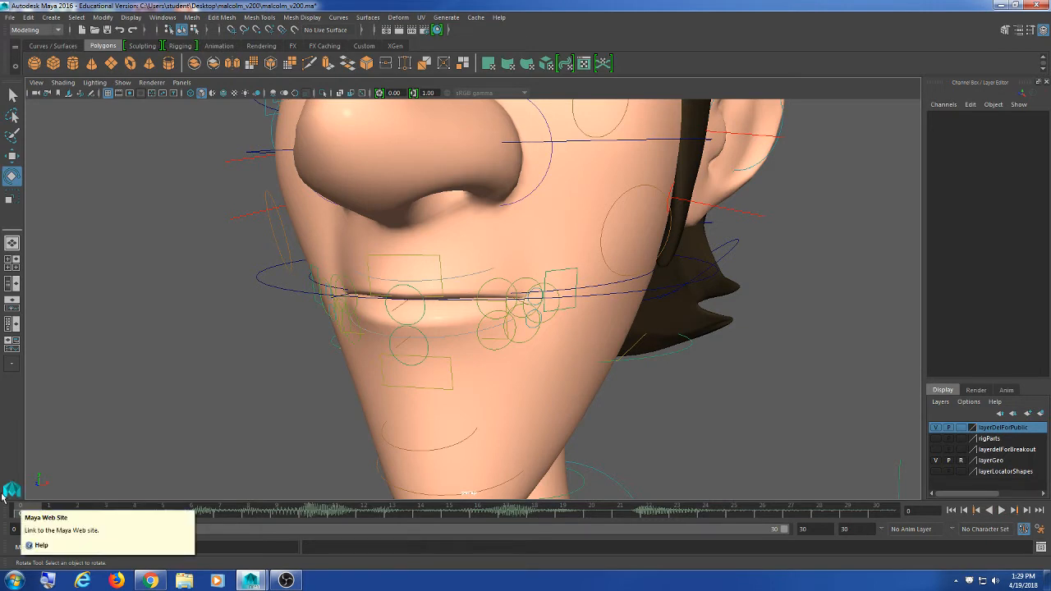
left_click(14, 581)
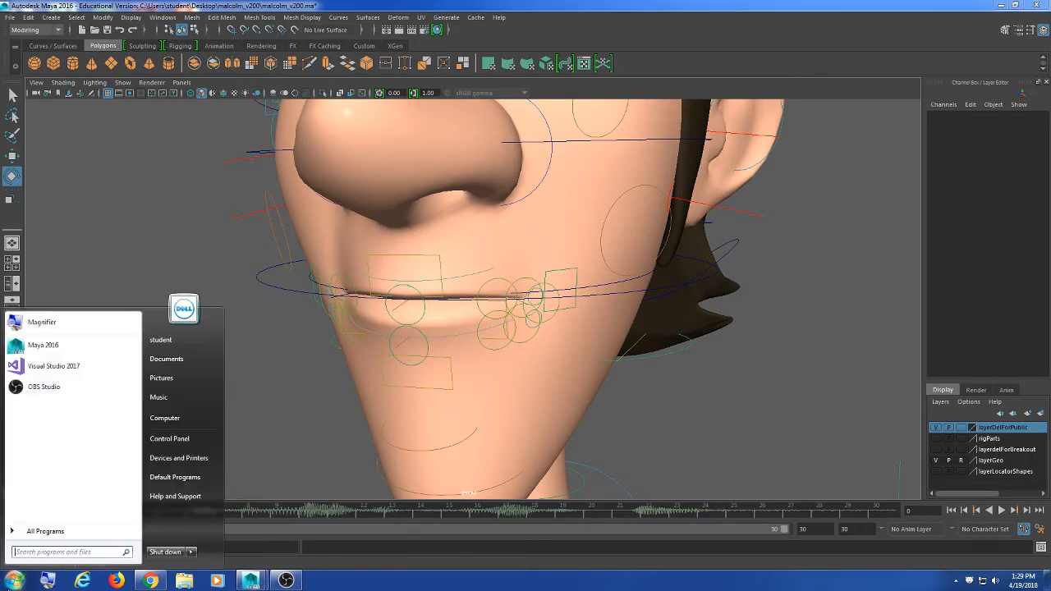
left_click(38, 552)
type("notepad")
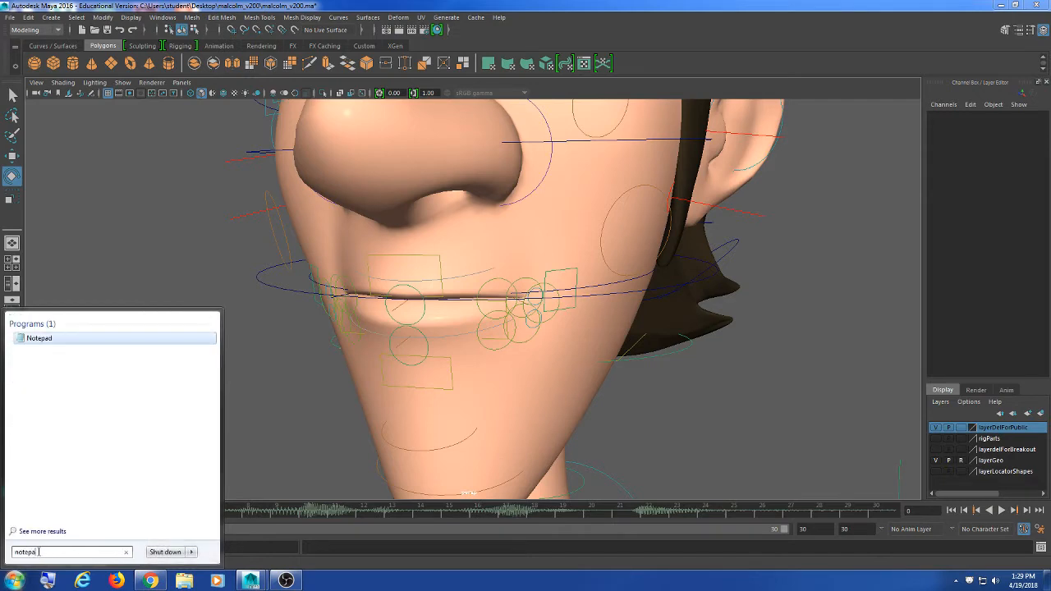
key("Return")
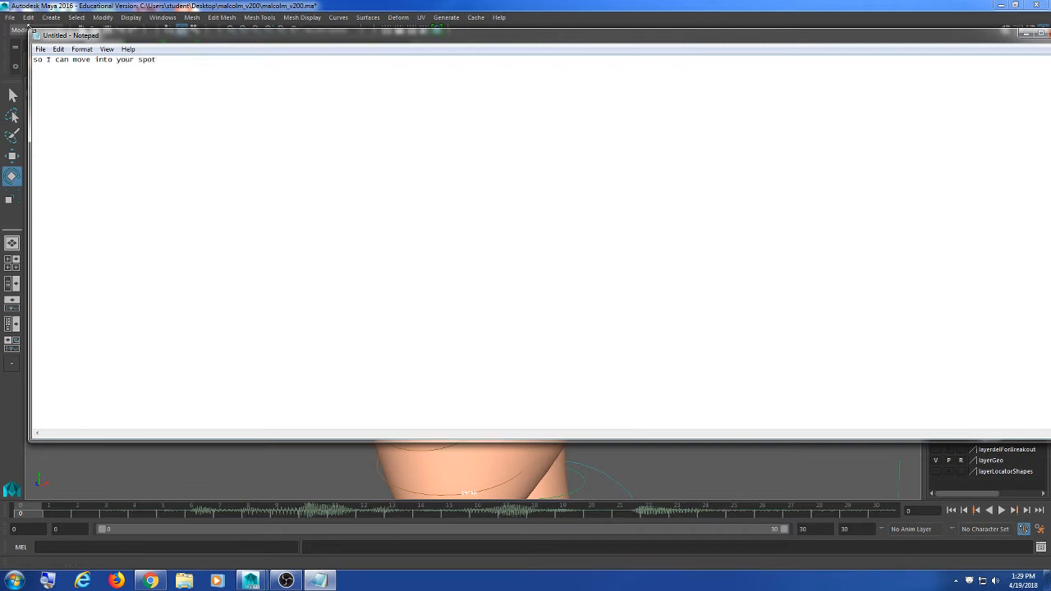
Shrink the Notepad window and move it aside, and orbit Malcolm's face towards a more frontal view in Maya
left_click_drag(31, 32, 399, 155)
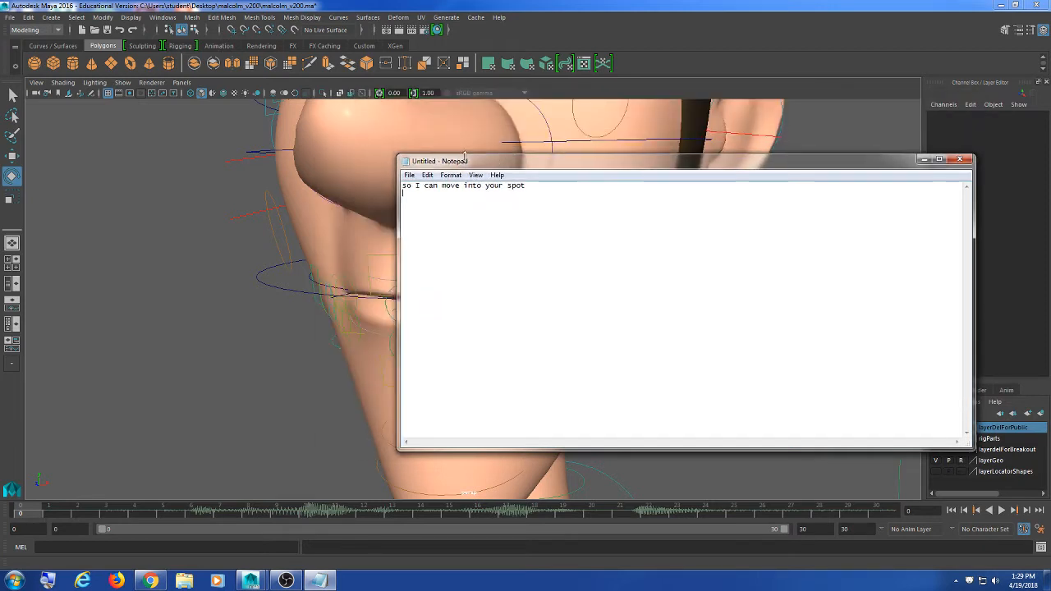
left_click_drag(477, 164, 422, 149)
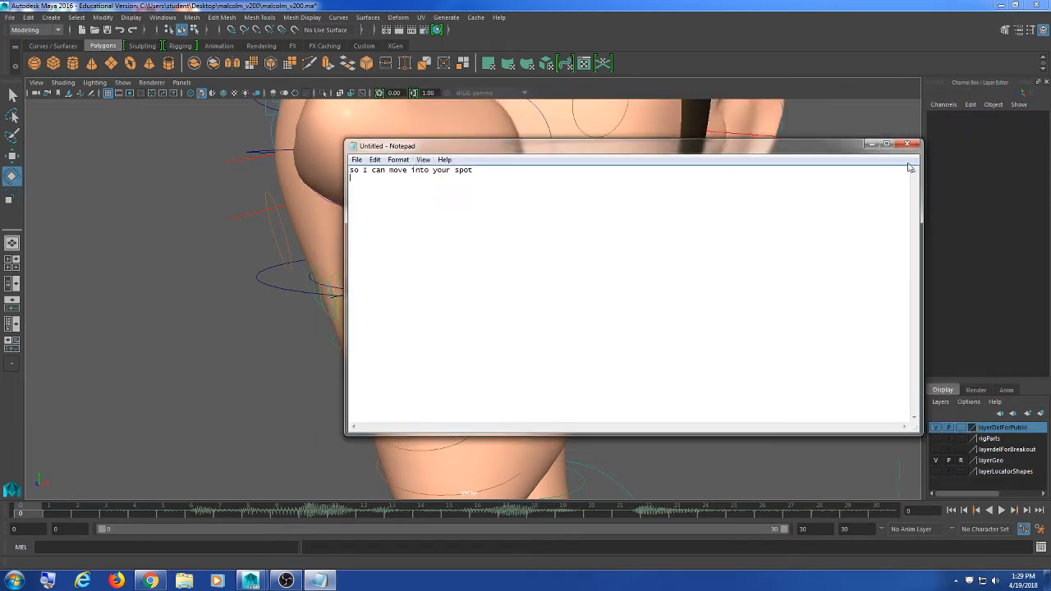
left_click_drag(922, 142, 700, 239)
left_click_drag(549, 247, 781, 222)
left_click_drag(412, 273, 510, 301, "alt")
Switch to the AnimSchool Malcolm page in Chrome and arrange the browser window beside the Notepad transcript
left_click(156, 582)
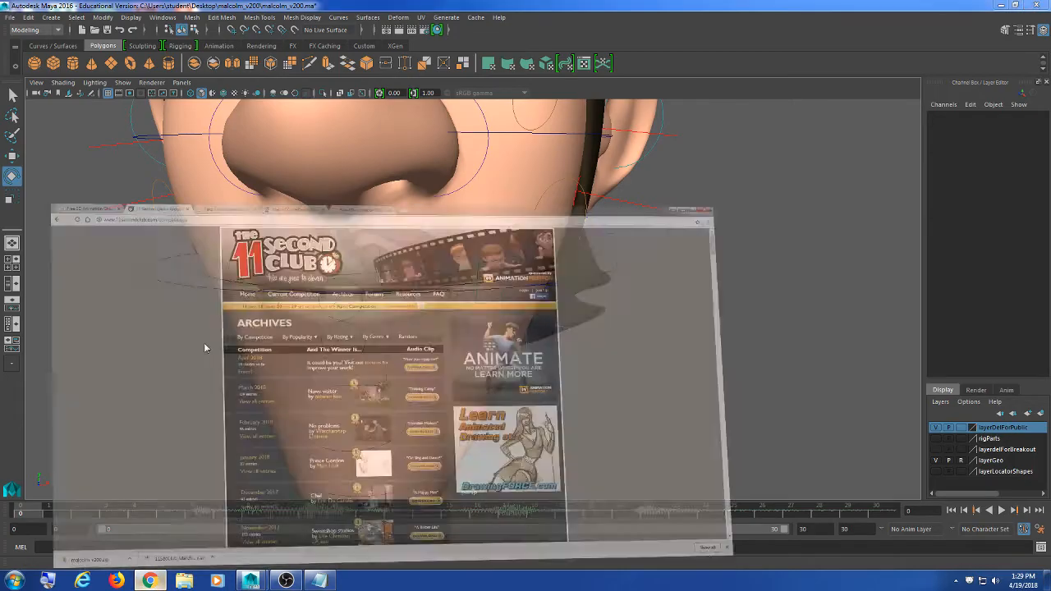
left_click(501, 8)
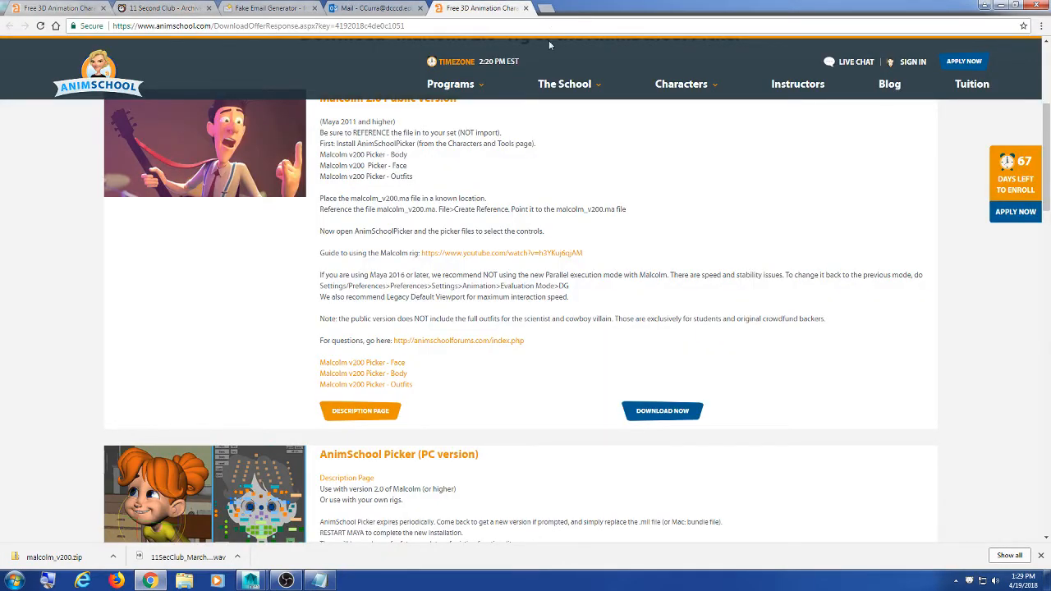
key("super+Left")
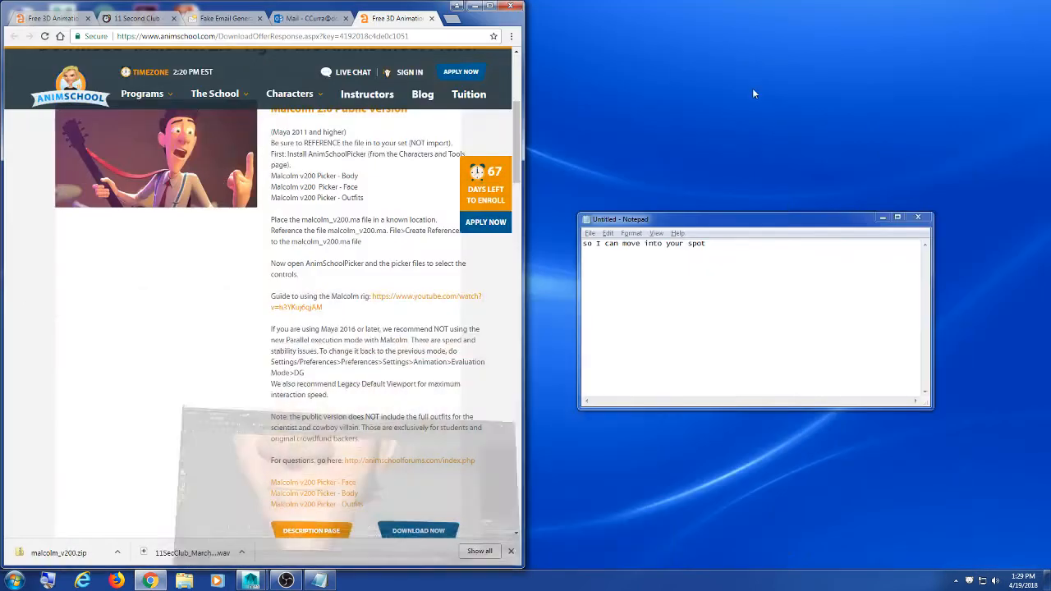
left_click_drag(659, 217, 686, 196)
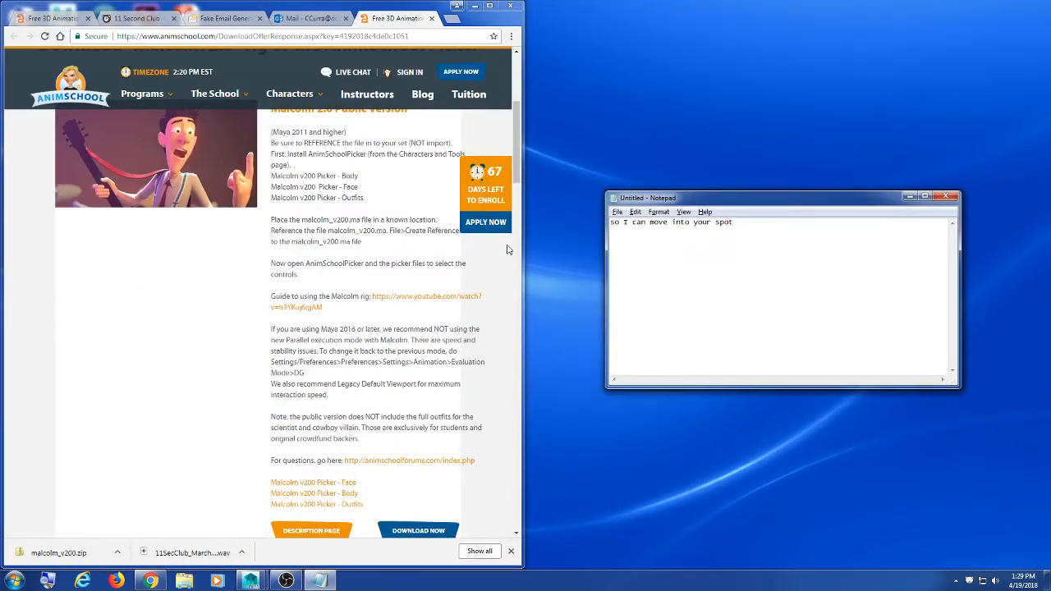
left_click_drag(521, 246, 602, 222)
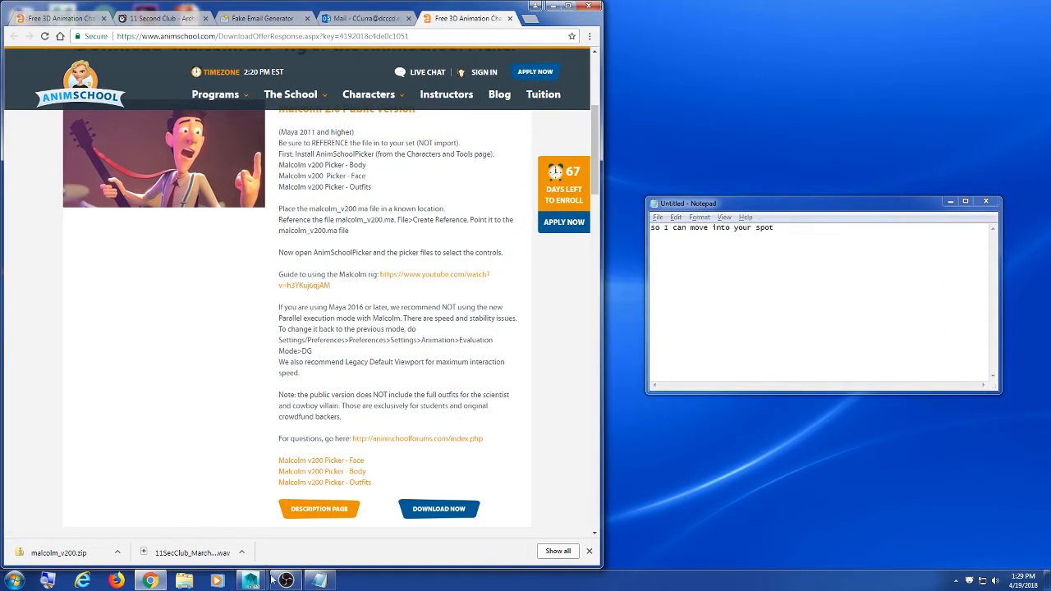
Switch to Maya to check the playback range's start and end frames, and minimize Maya
mouse_move(265, 581)
left_click(314, 532)
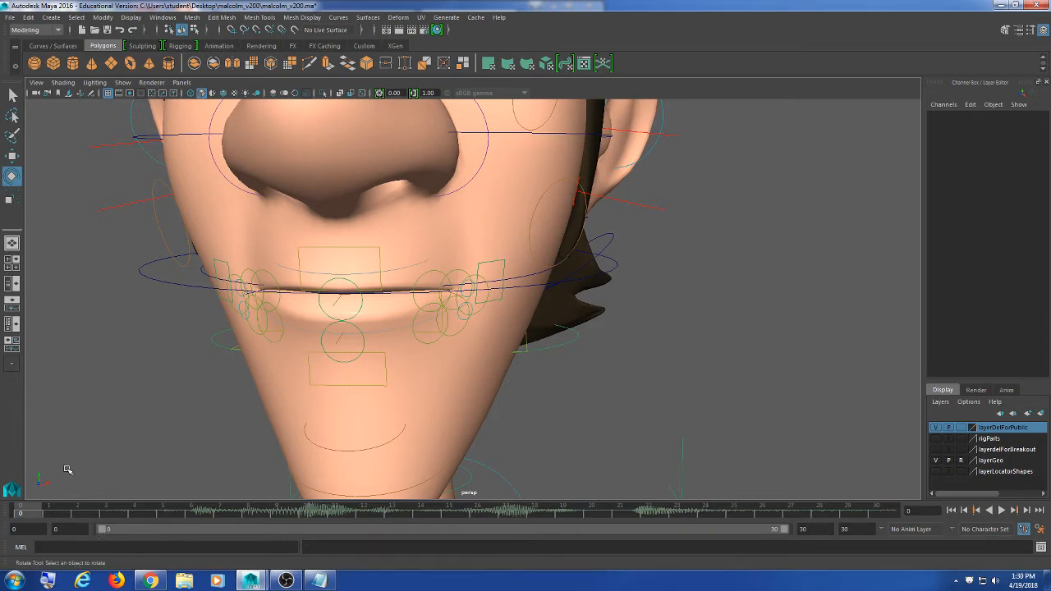
left_click(55, 530)
left_click(803, 530)
left_click(1001, 5)
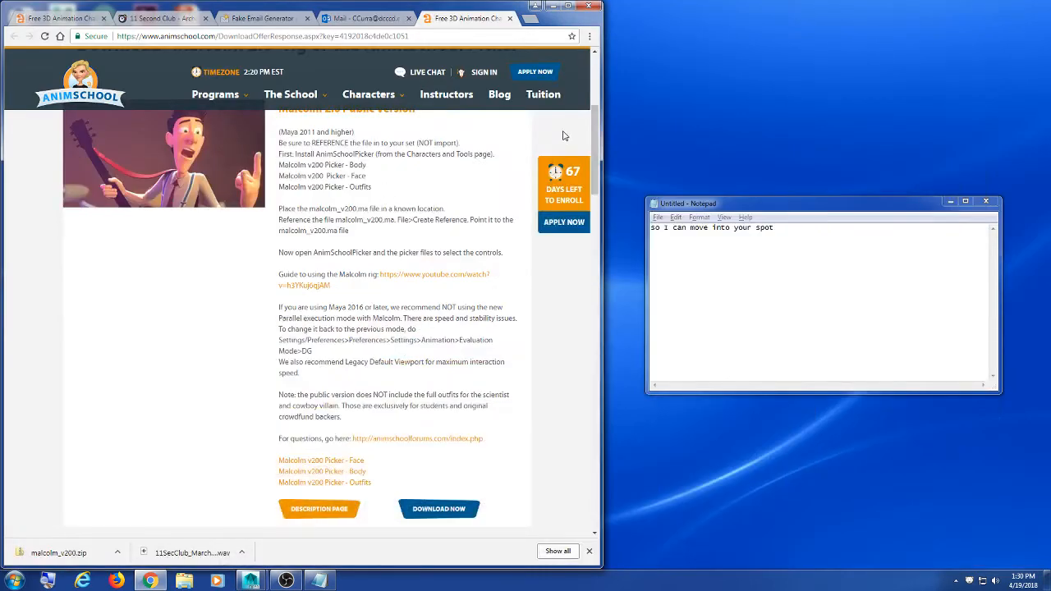
Narrow the Notepad window and widen the Chrome window so both fit side by side on the desktop
left_click_drag(605, 117, 641, 121)
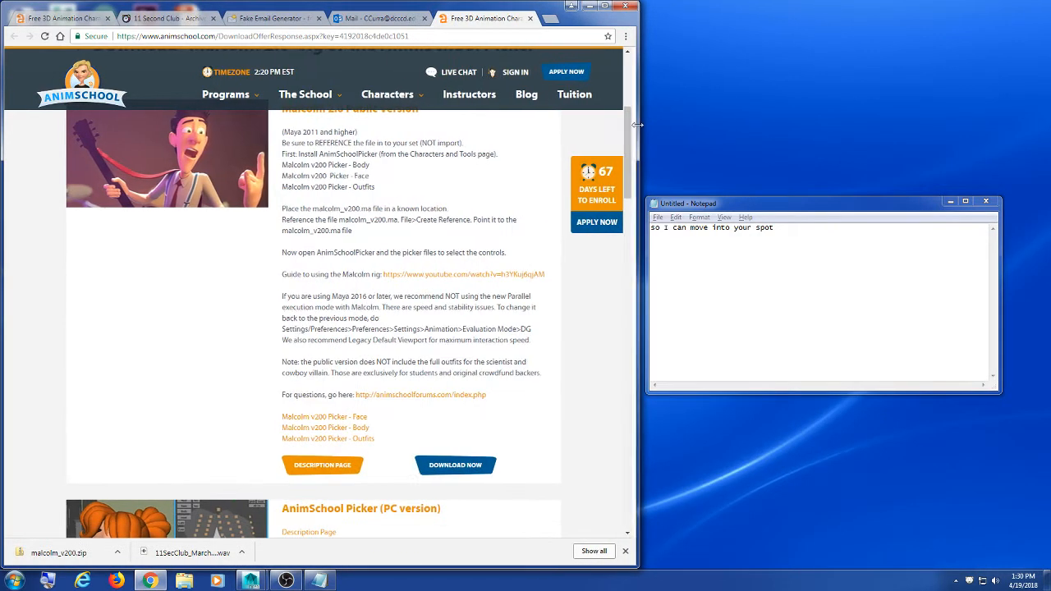
left_click_drag(748, 205, 786, 196)
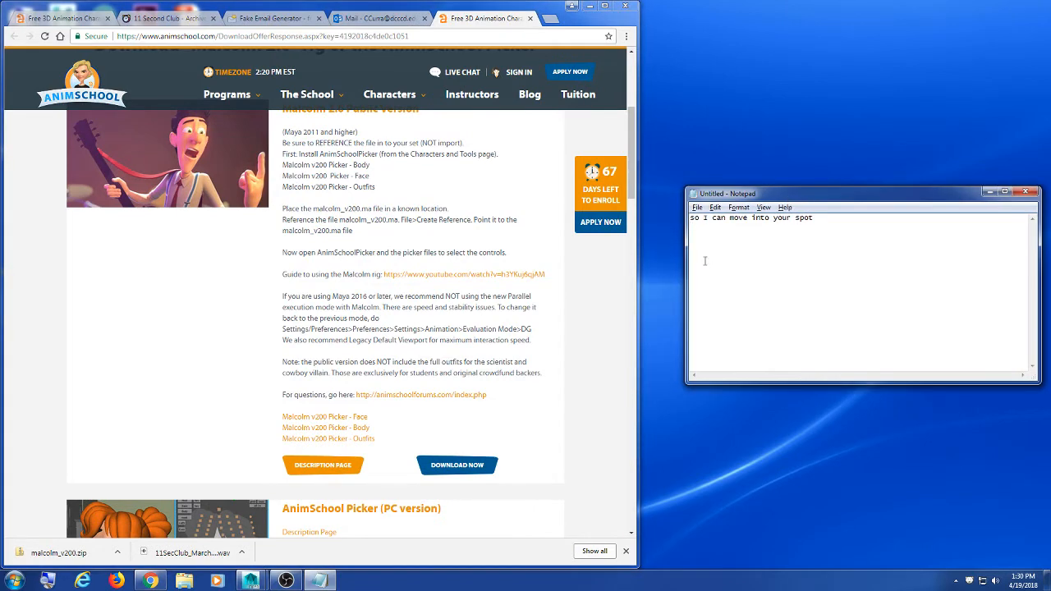
left_click_drag(686, 264, 788, 264)
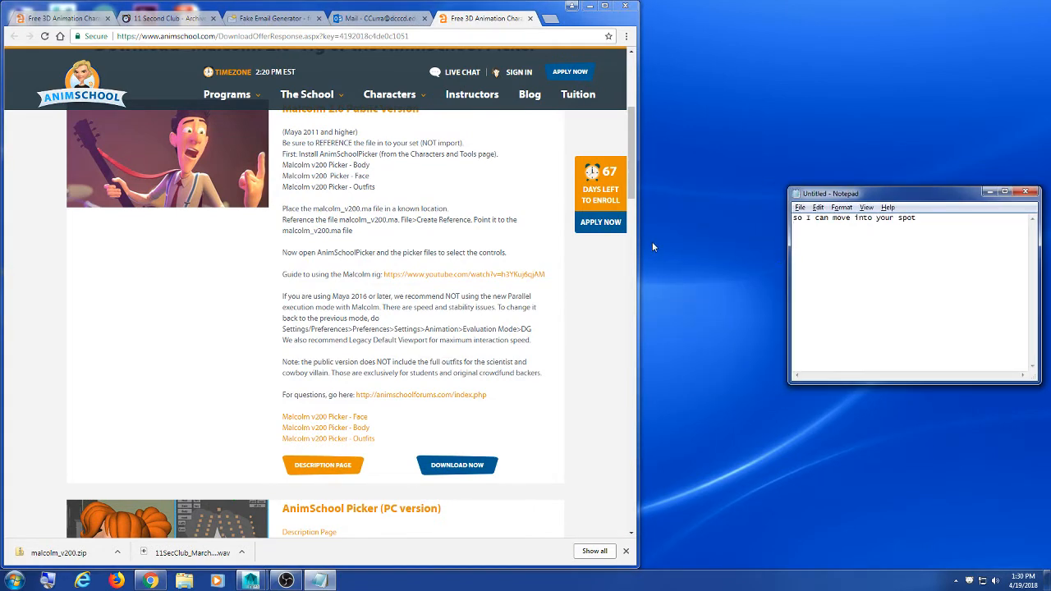
left_click_drag(636, 246, 772, 246)
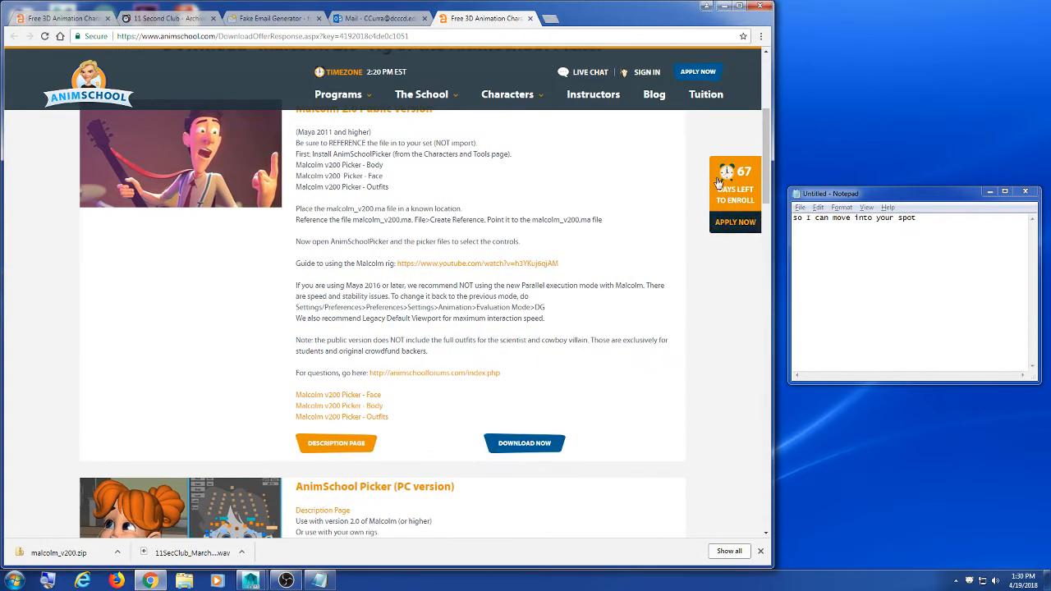
left_click(926, 237)
left_click_drag(920, 220, 794, 219)
left_click(910, 253)
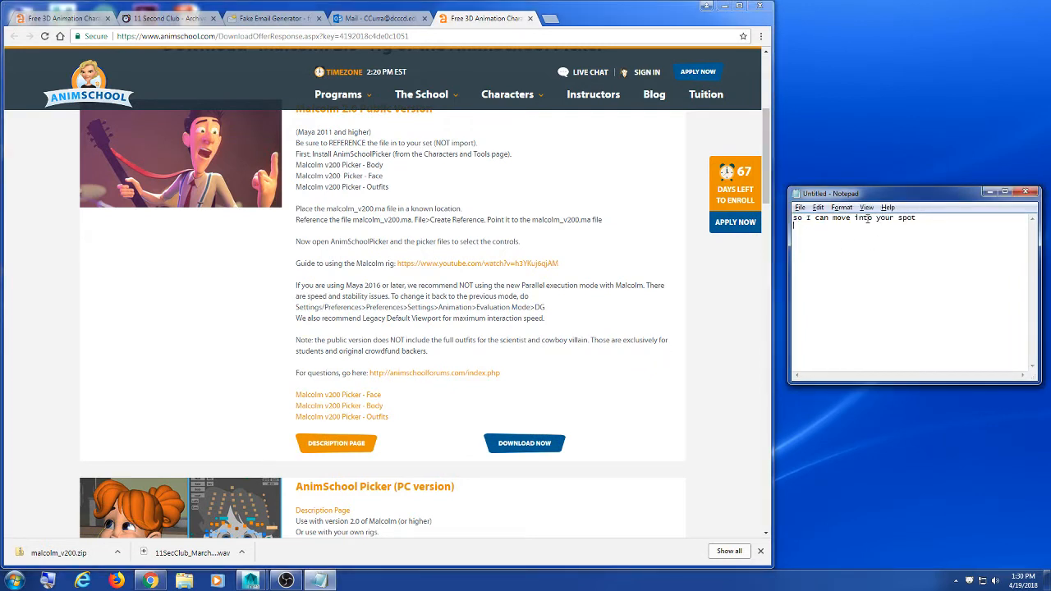
Search Google for "phonemes" in a new Chrome tab and look through the image results
left_click(551, 19)
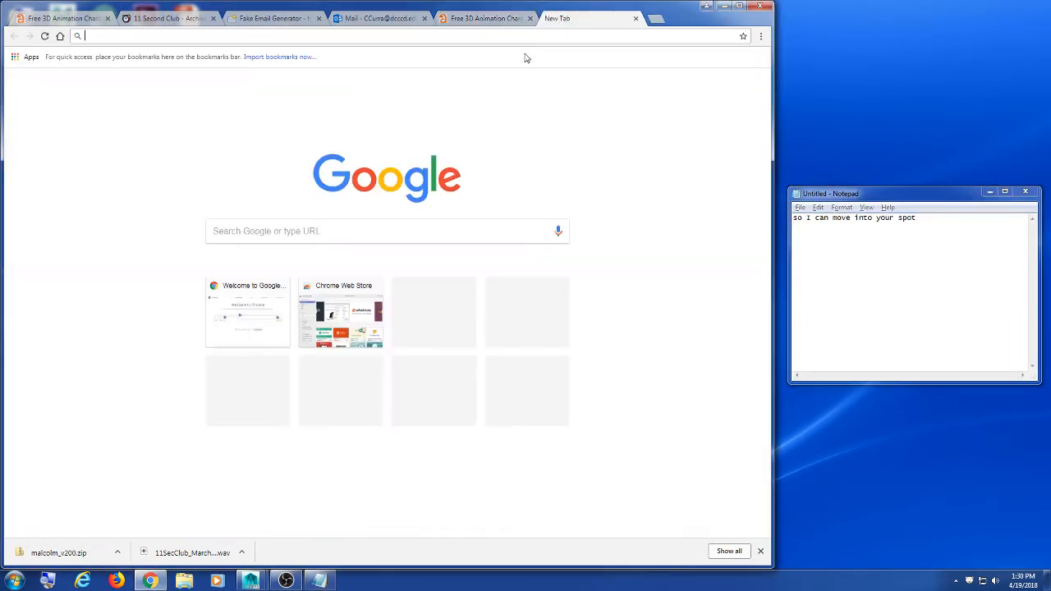
left_click(455, 235)
type("phonemes")
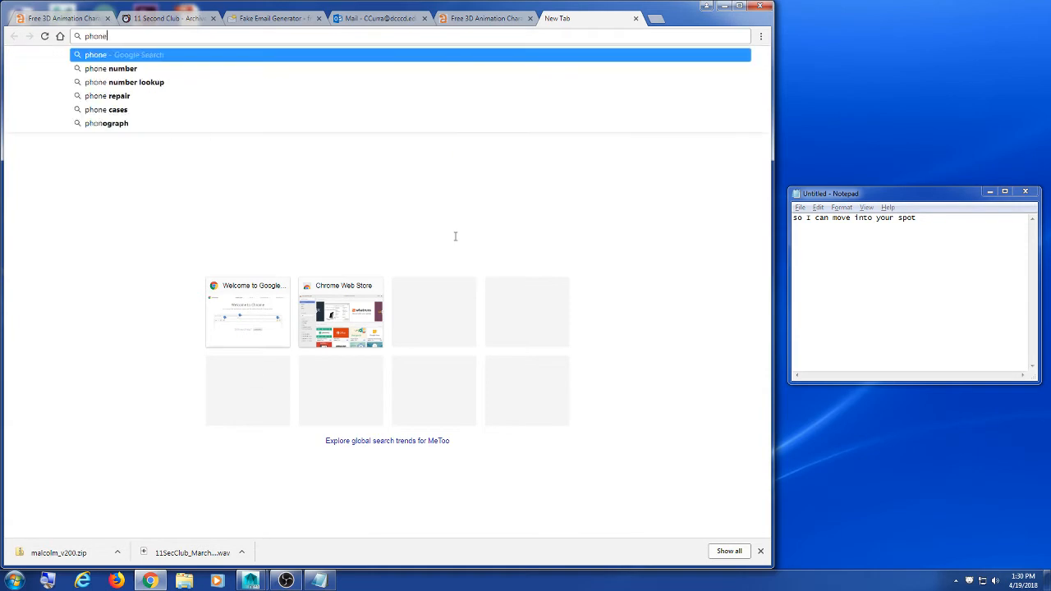
key("Return")
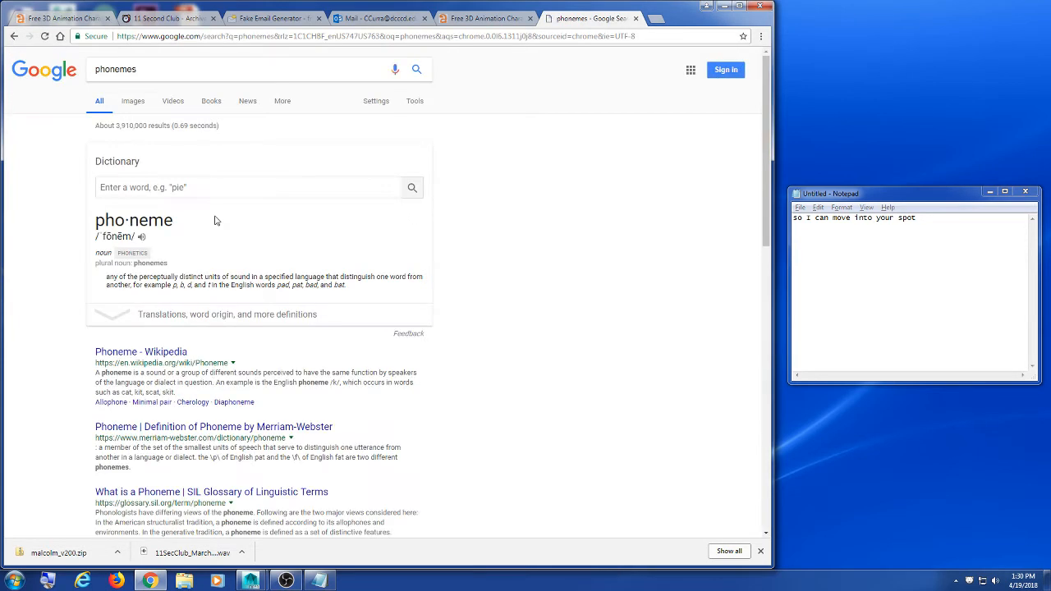
left_click(151, 93)
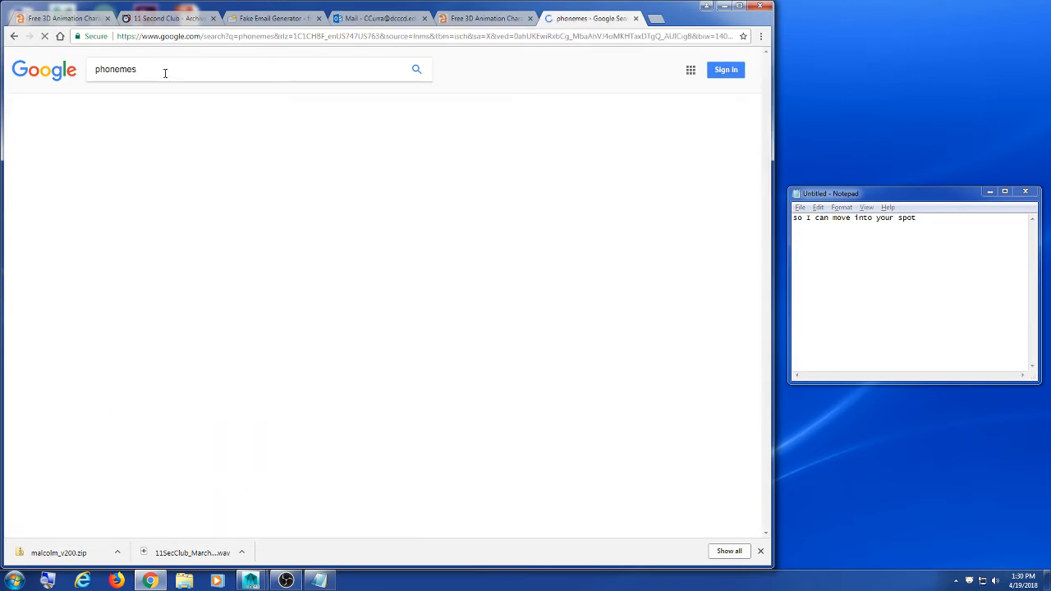
scroll(173, 74, "down", 5)
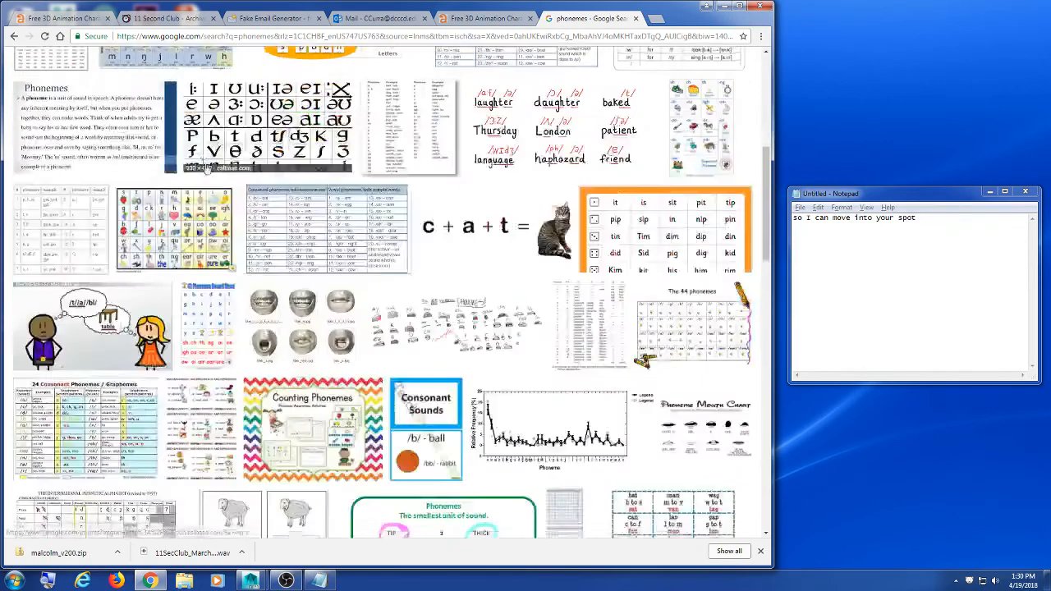
scroll(156, 91, "up", 5)
Refine the image search to "phonemes mouth shapes"
left_click(156, 69)
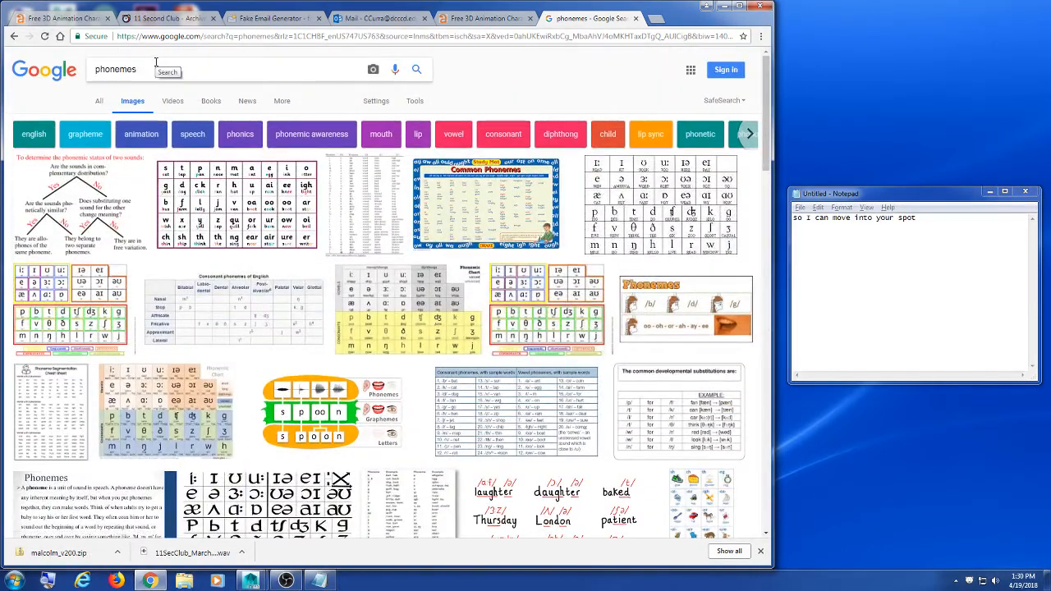
type("month shapes")
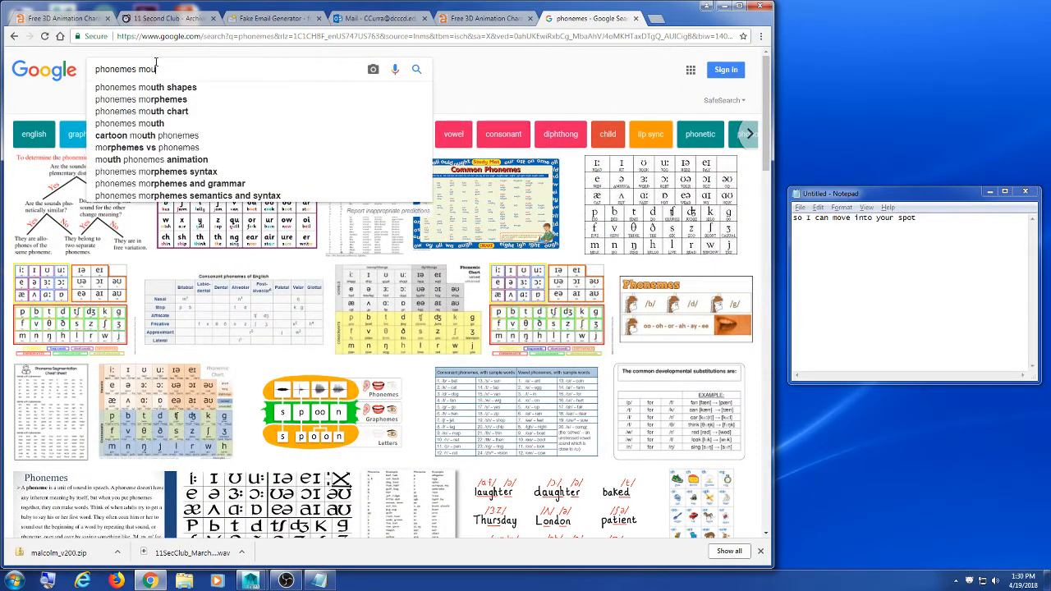
key("Return")
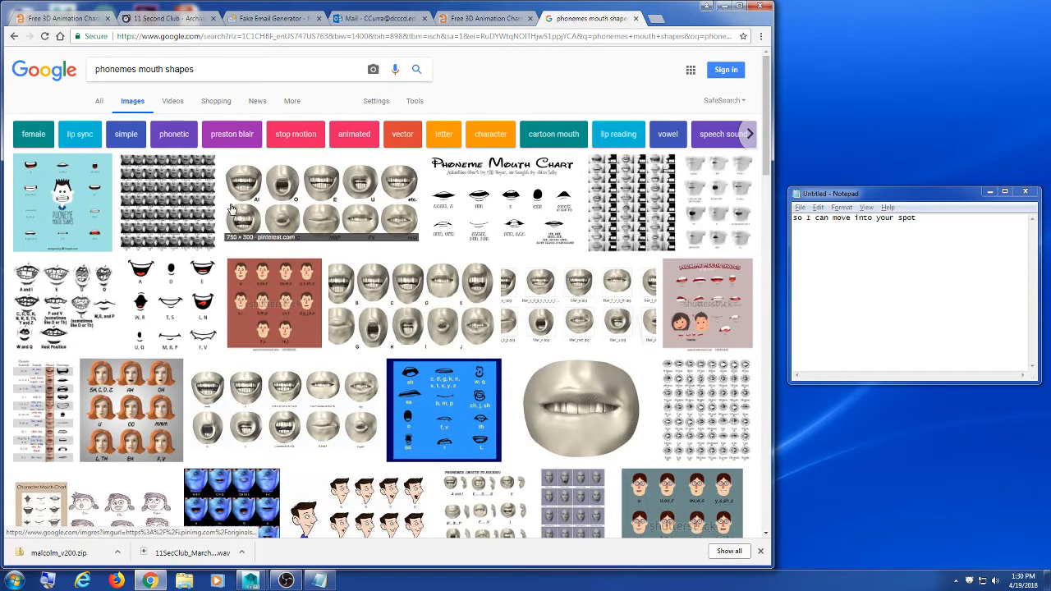
Preview the Pinterest 3D mouth shape chart and the MotionBuilder Help phoneme shapes chart, closing each preview
left_click(258, 205)
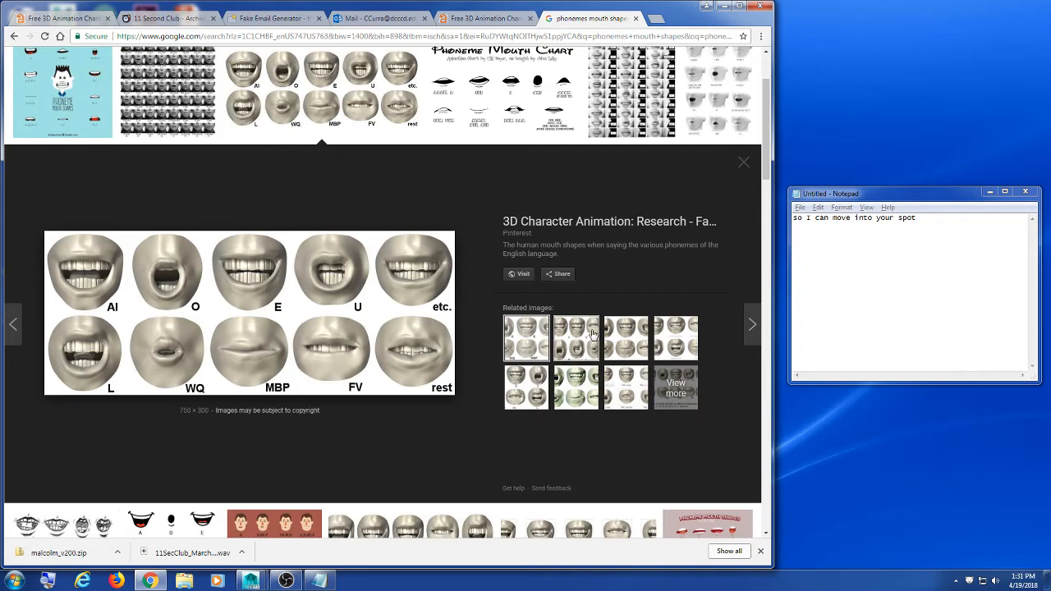
left_click(753, 162)
left_click(601, 203)
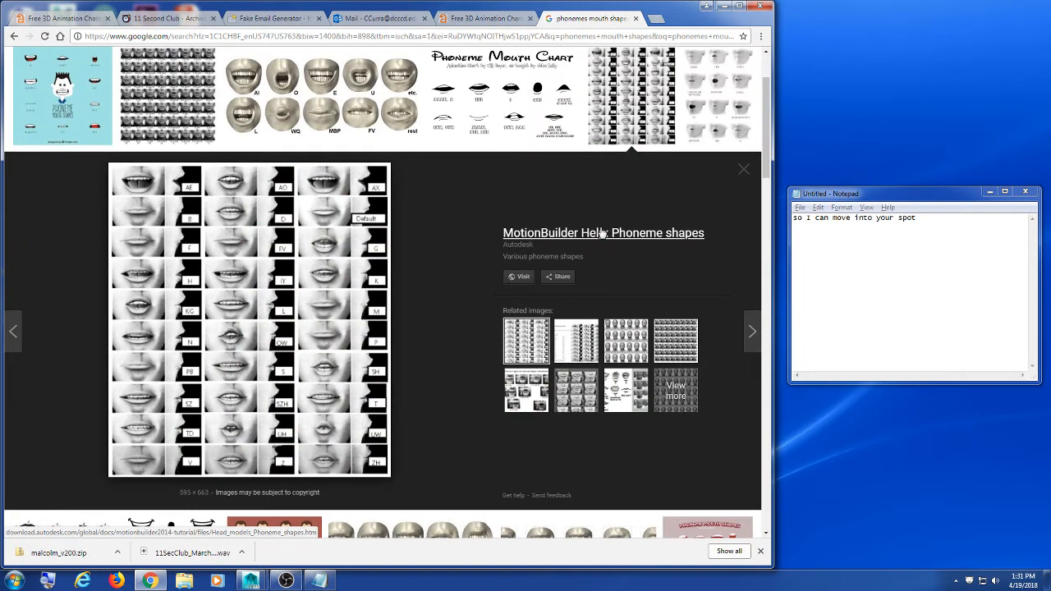
left_click(744, 170)
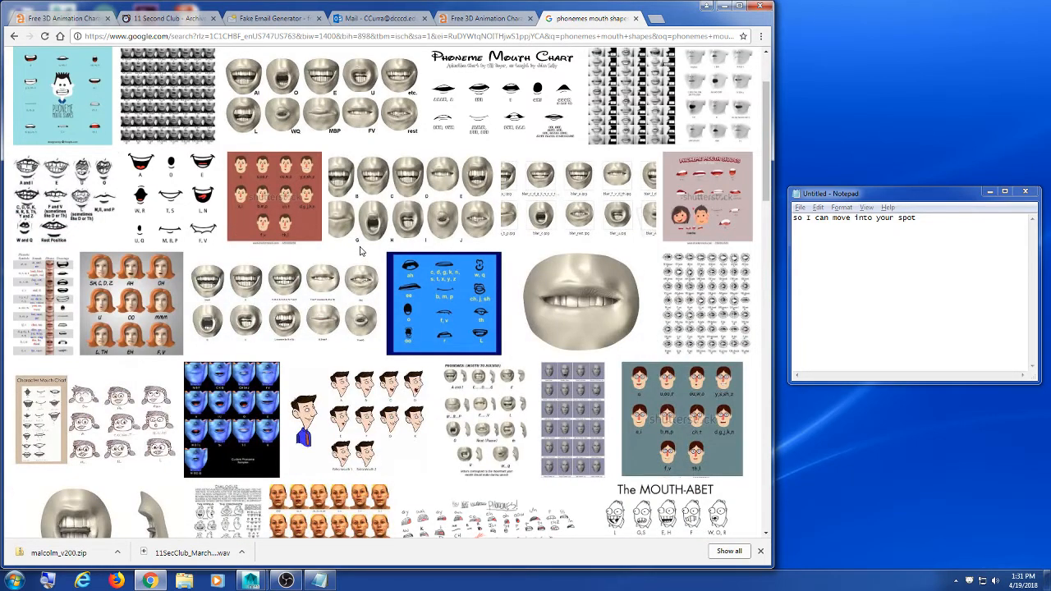
Preview the "Read My Lips" mouth chart, close it, and skim further image results
left_click(317, 327)
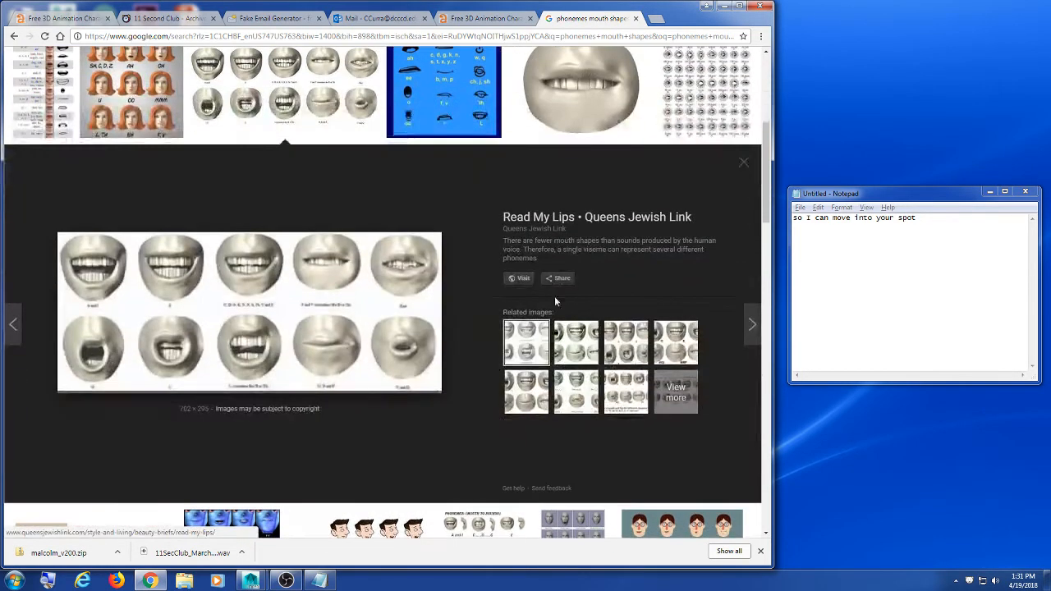
left_click(742, 163)
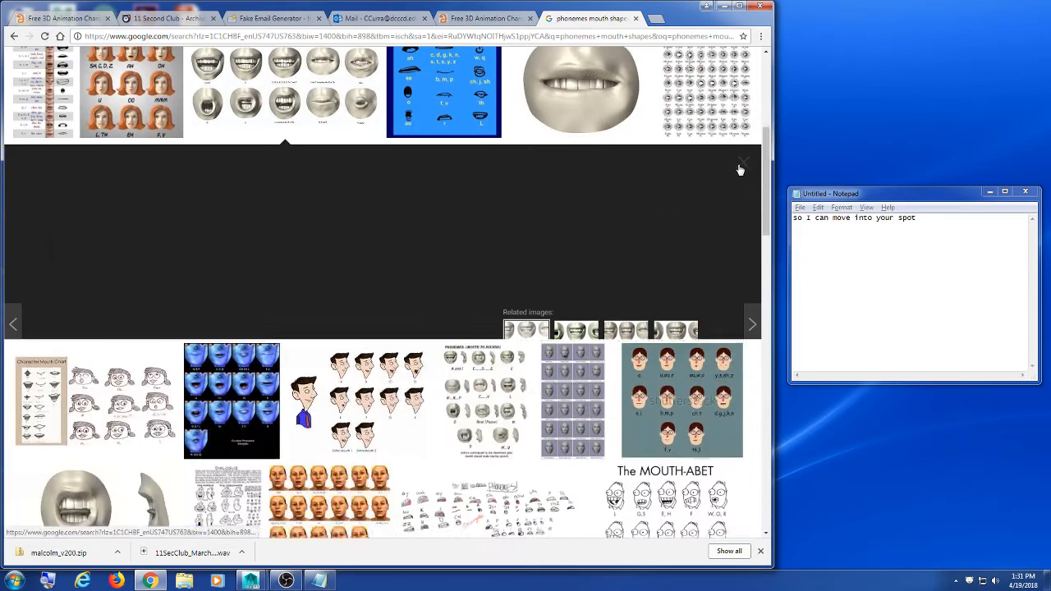
scroll(391, 322, "down", 4)
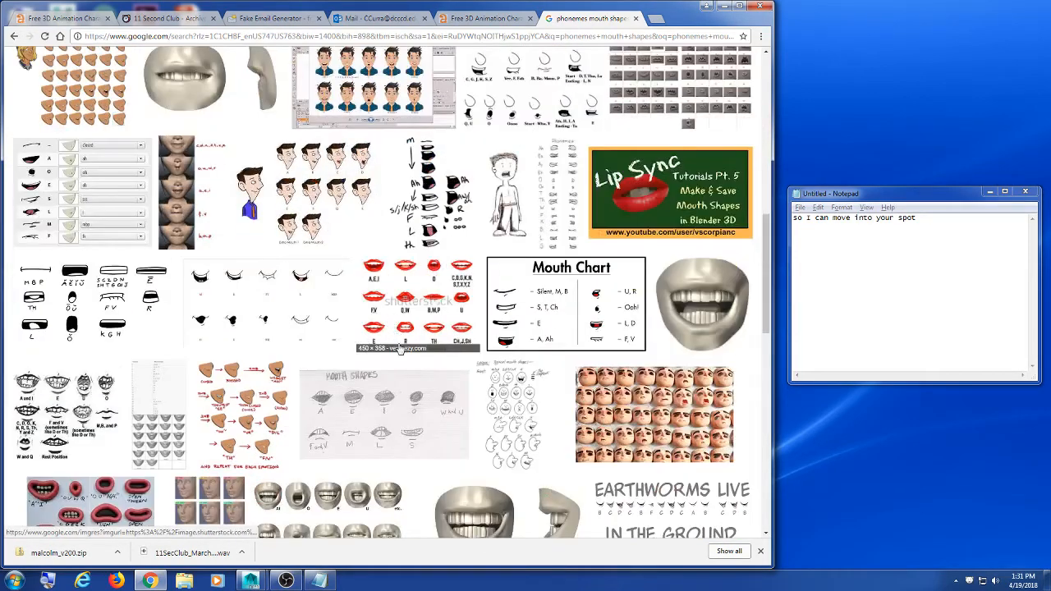
scroll(399, 345, "up", 8)
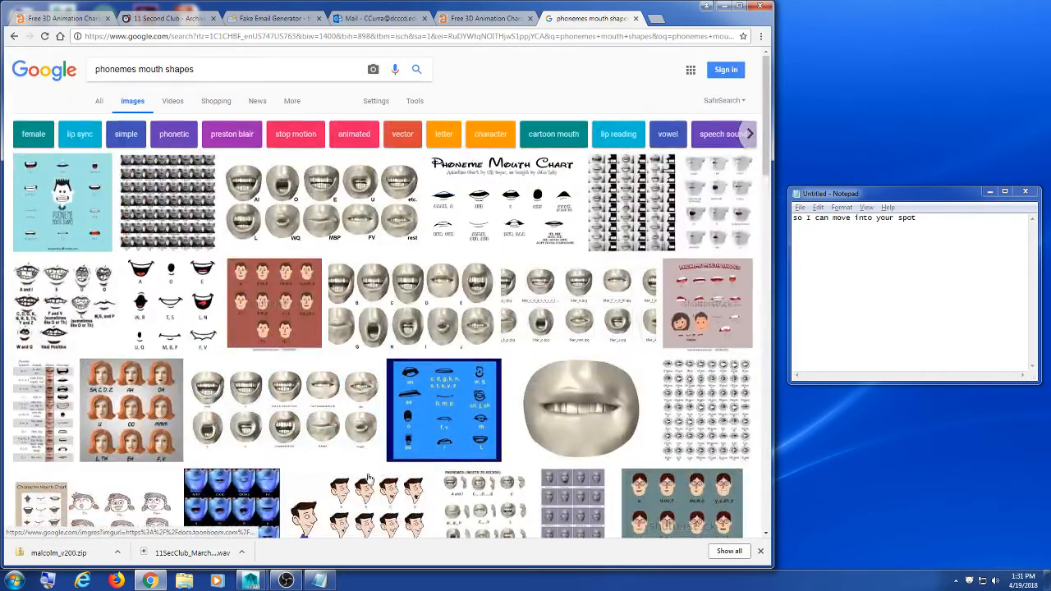
Compare the Preston Blair phoneme series with the Pinterest 3D Character Animation mouth chart, closing both previews
left_click(405, 309)
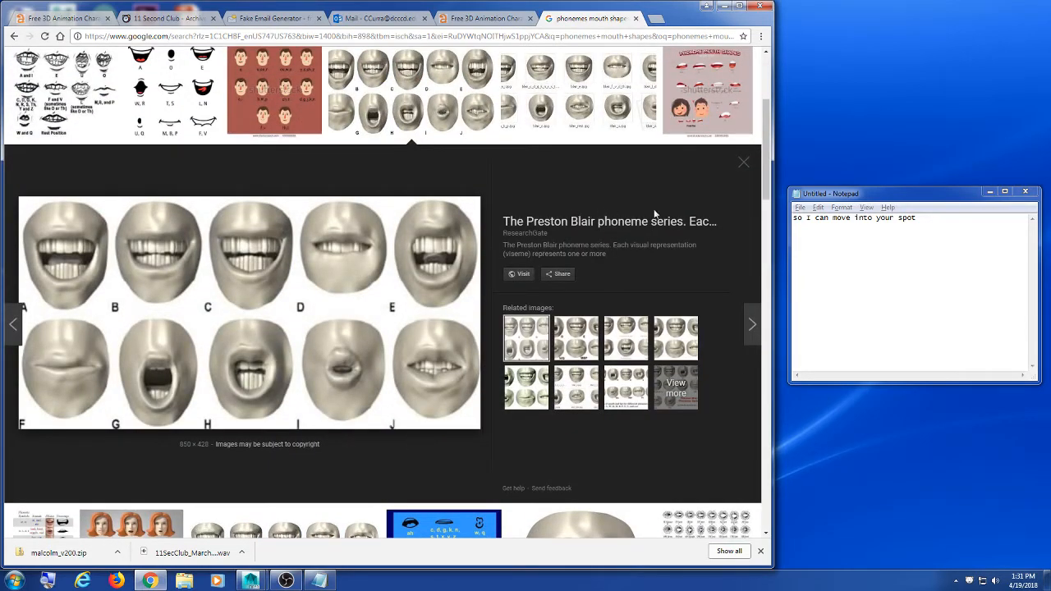
left_click(743, 162)
left_click(339, 201)
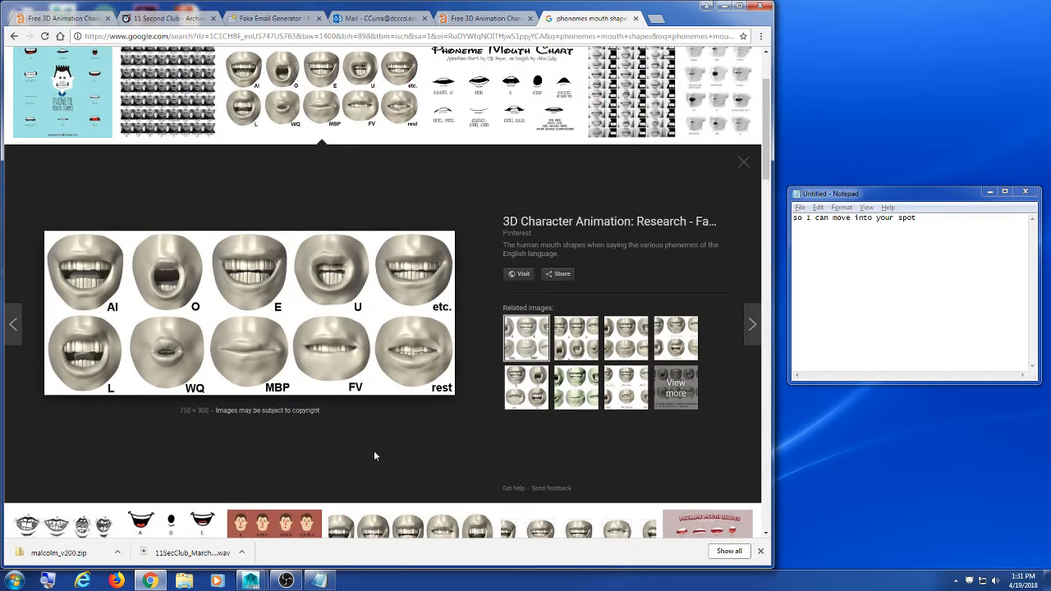
left_click(743, 161)
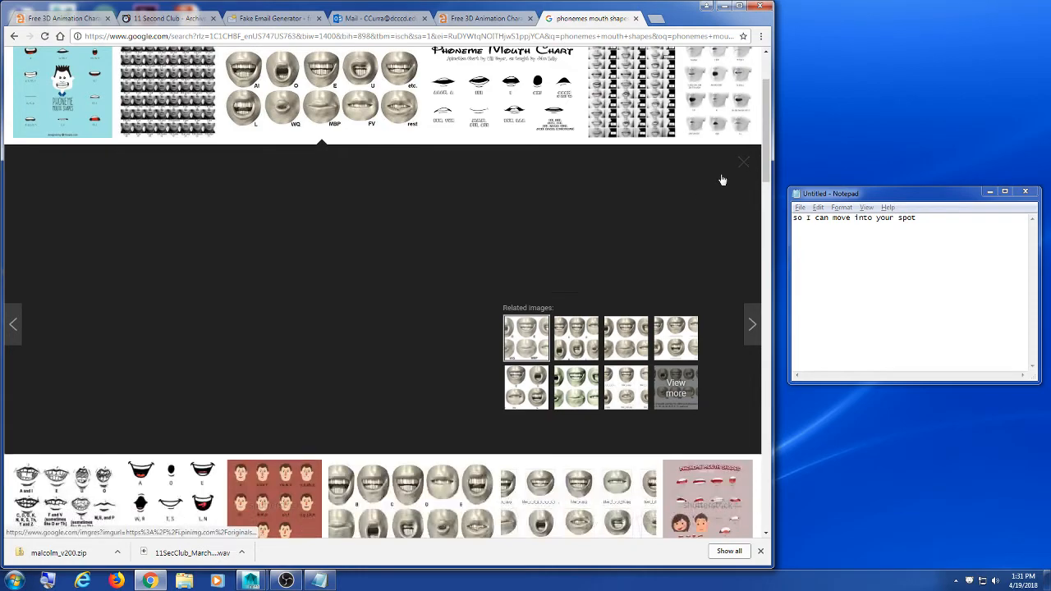
Find the photographic grid of nine mouth frames further down the results, preview it, and close the preview
scroll(557, 317, "down", 5)
scroll(556, 317, "down", 5)
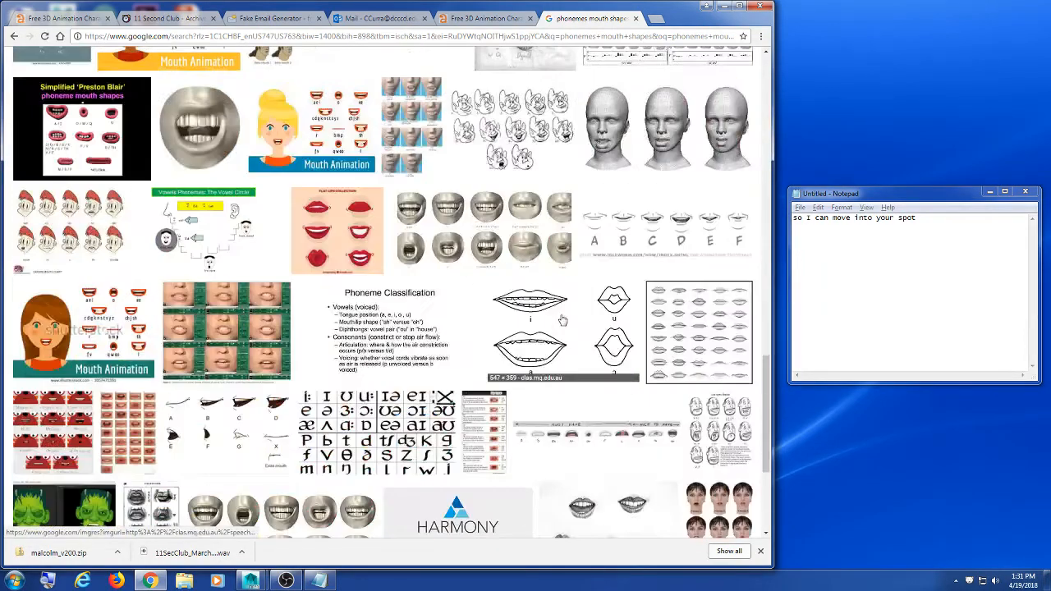
left_click(271, 342)
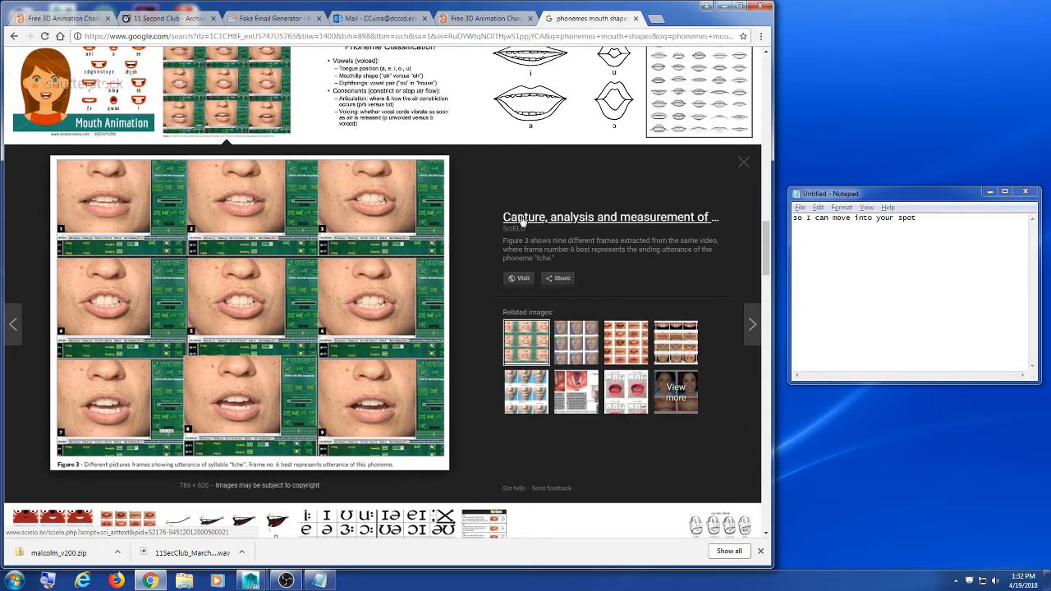
left_click(740, 169)
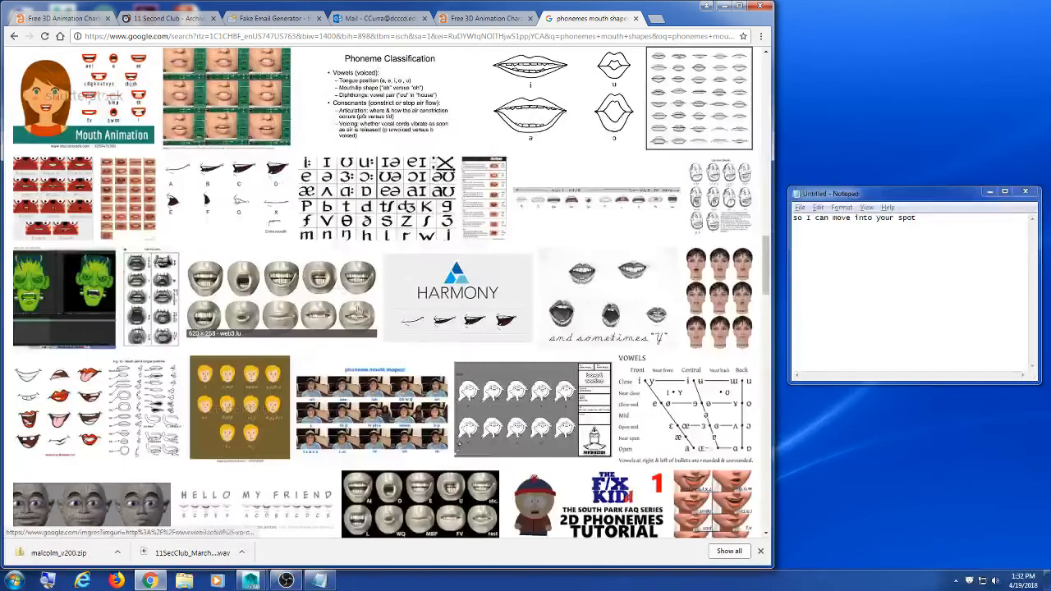
Look through the "phonemes mouth shapes" image results for photographic mouth references
scroll(382, 347, "down", 3)
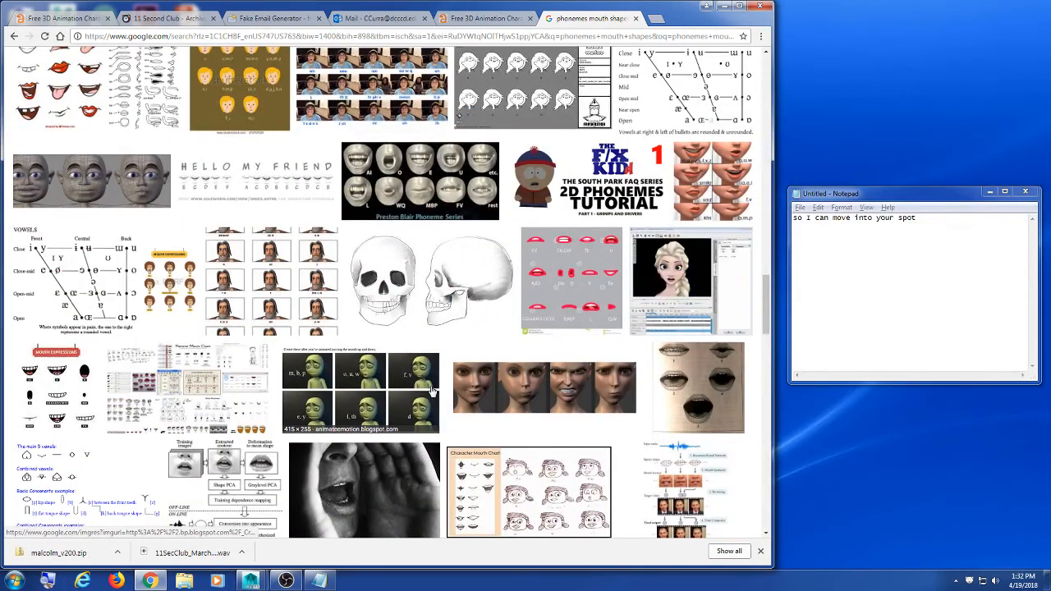
scroll(432, 392, "down", 5)
scroll(433, 392, "down", 3)
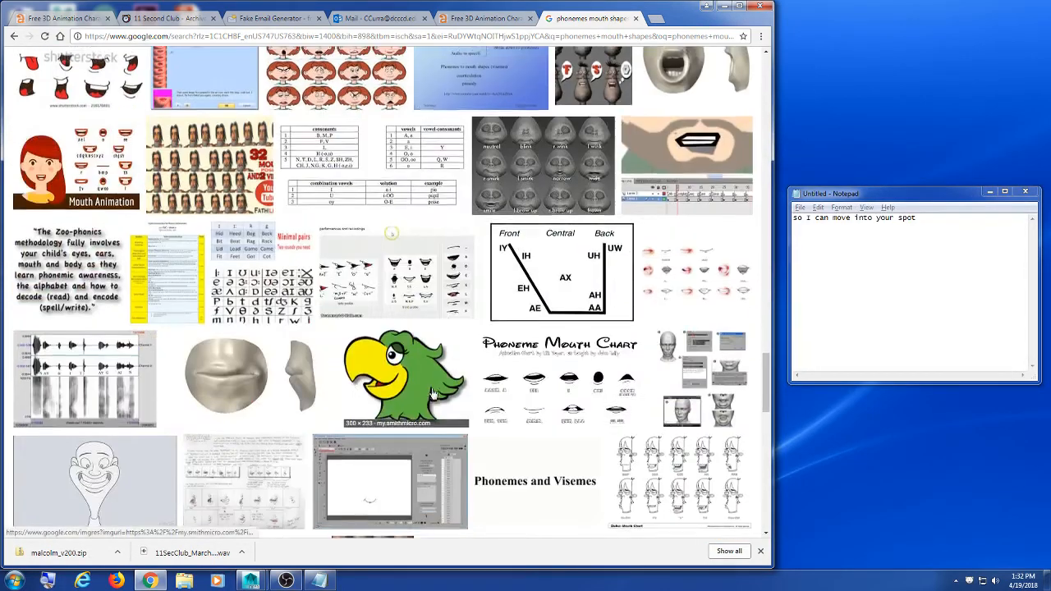
scroll(432, 393, "up", 20)
scroll(431, 383, "down", 7)
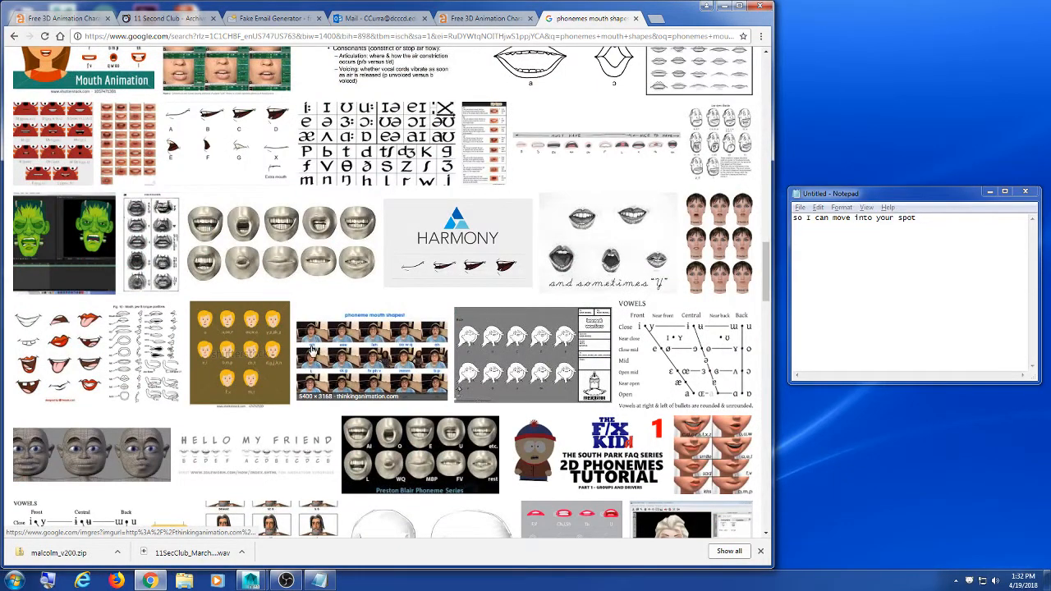
scroll(311, 343, "down", 10)
scroll(313, 349, "up", 1)
scroll(312, 349, "up", 10)
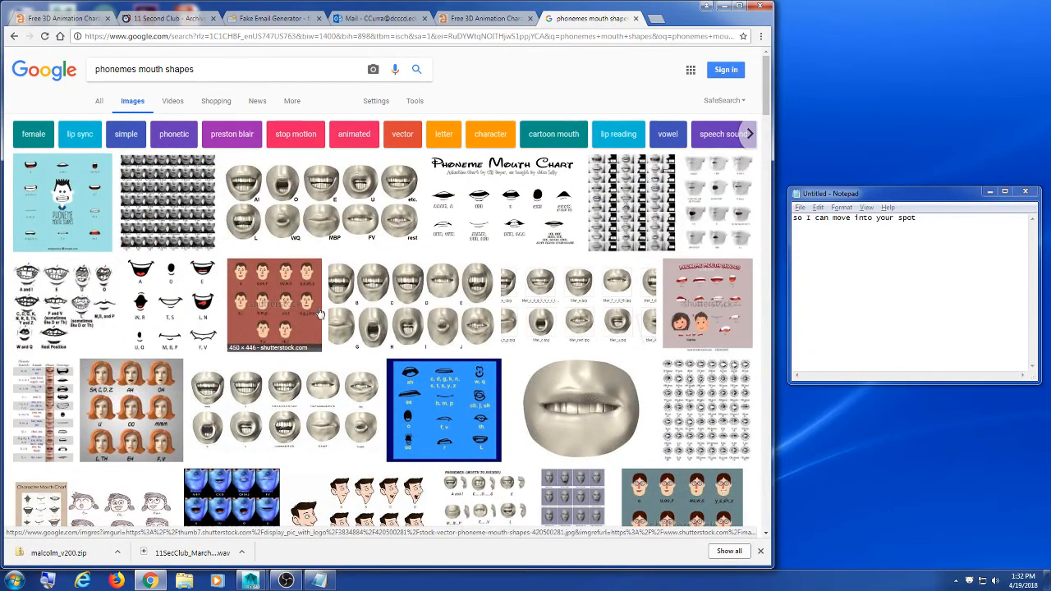
scroll(316, 314, "down", 4)
scroll(323, 306, "down", 1)
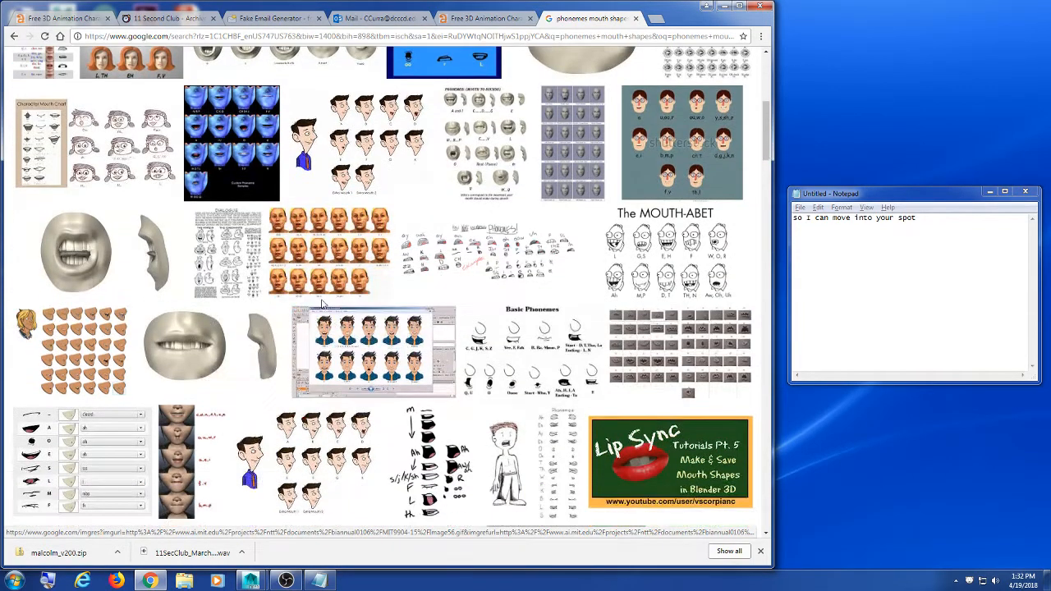
scroll(323, 306, "up", 2)
scroll(324, 304, "up", 3)
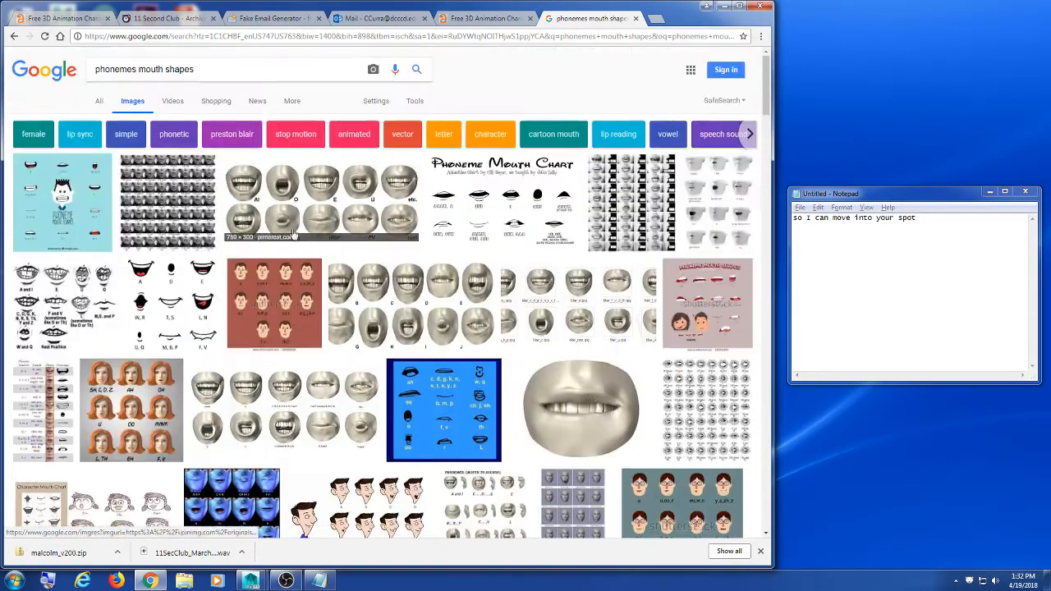
Extend the image search to "phonemes mouth shapes photo"
left_click(246, 76)
type("hoto")
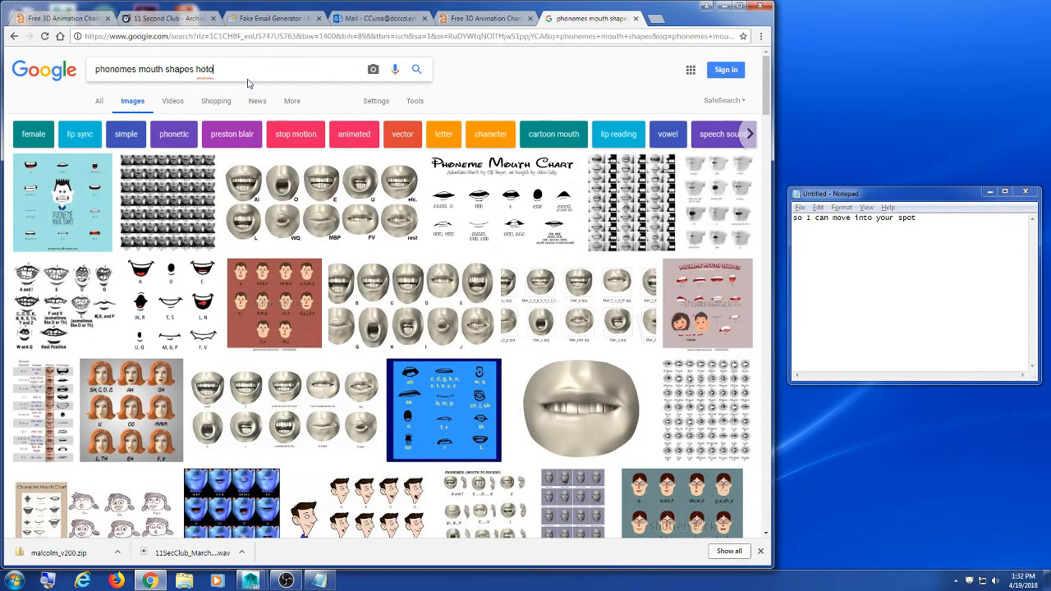
key("Return")
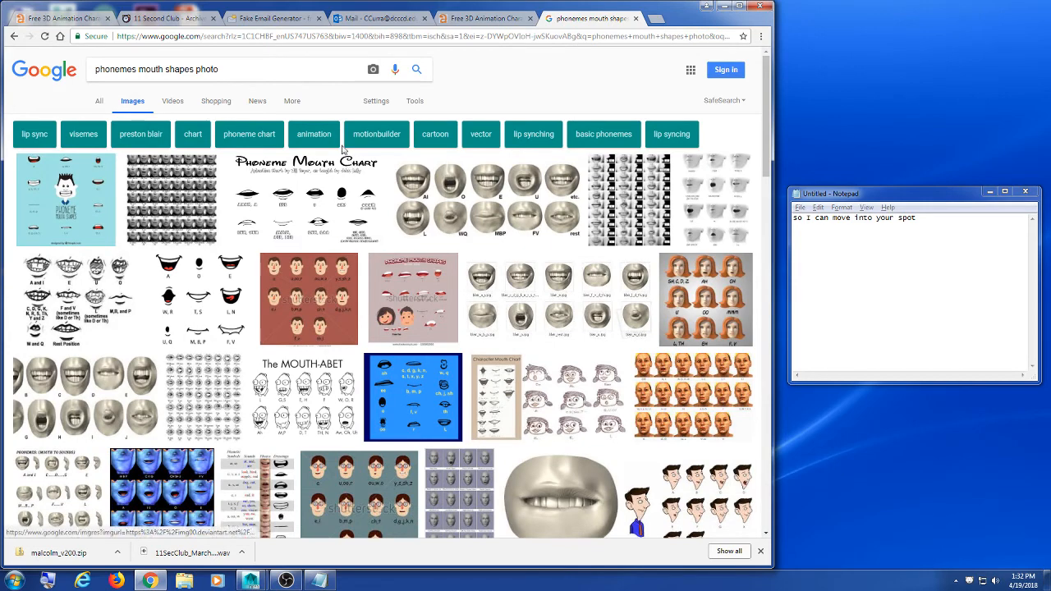
Examine the phonetic symbols chart with photos and drawings, then the related lip sync chart with mouth photos and example words, and minimize Chrome
scroll(364, 181, "down", 3)
left_click(275, 279)
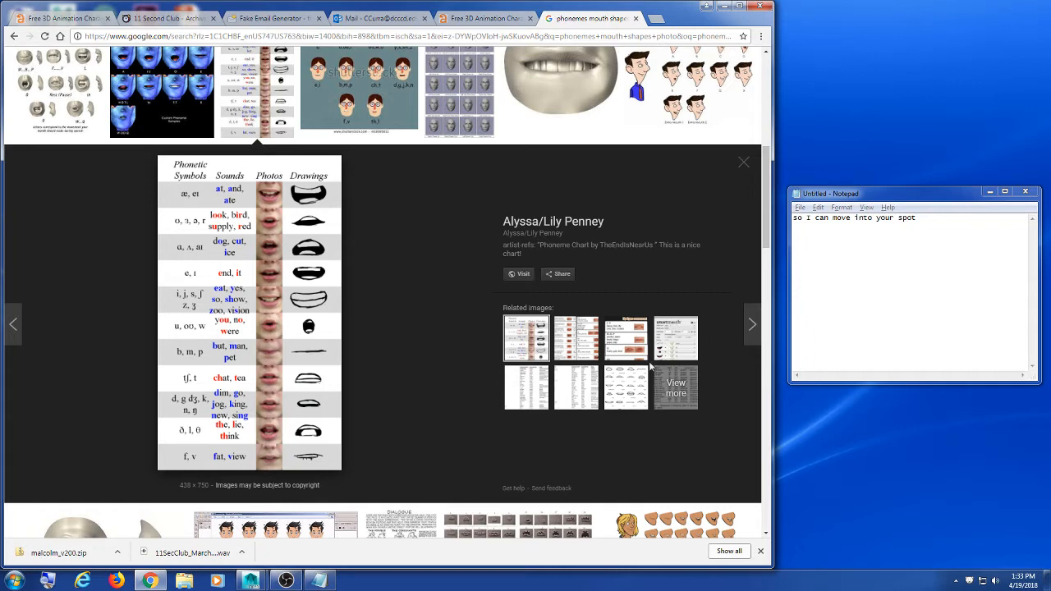
left_click(593, 346)
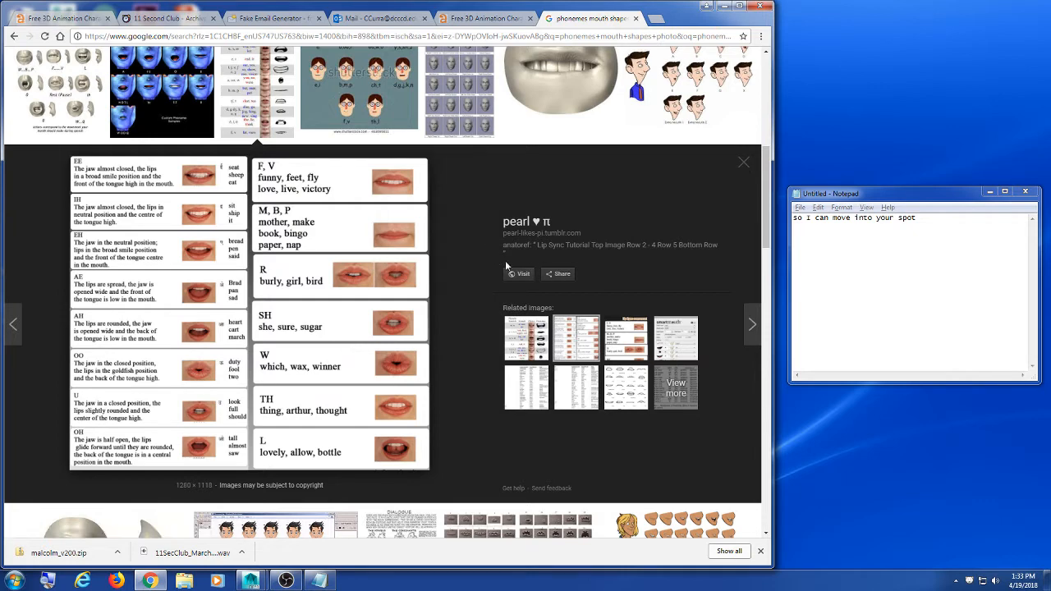
scroll(472, 386, "down", 2)
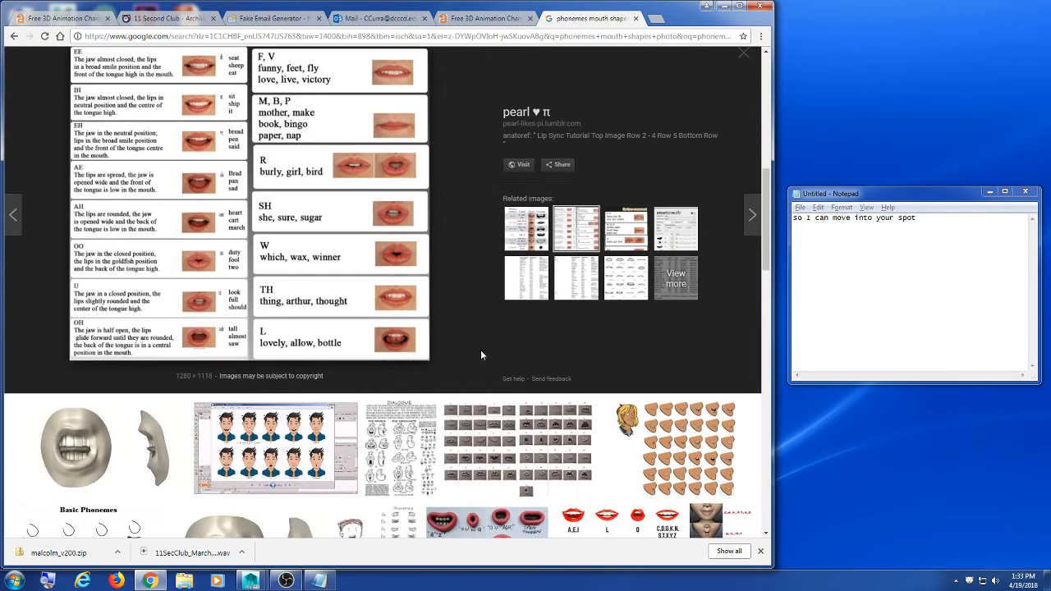
scroll(457, 361, "up", 2)
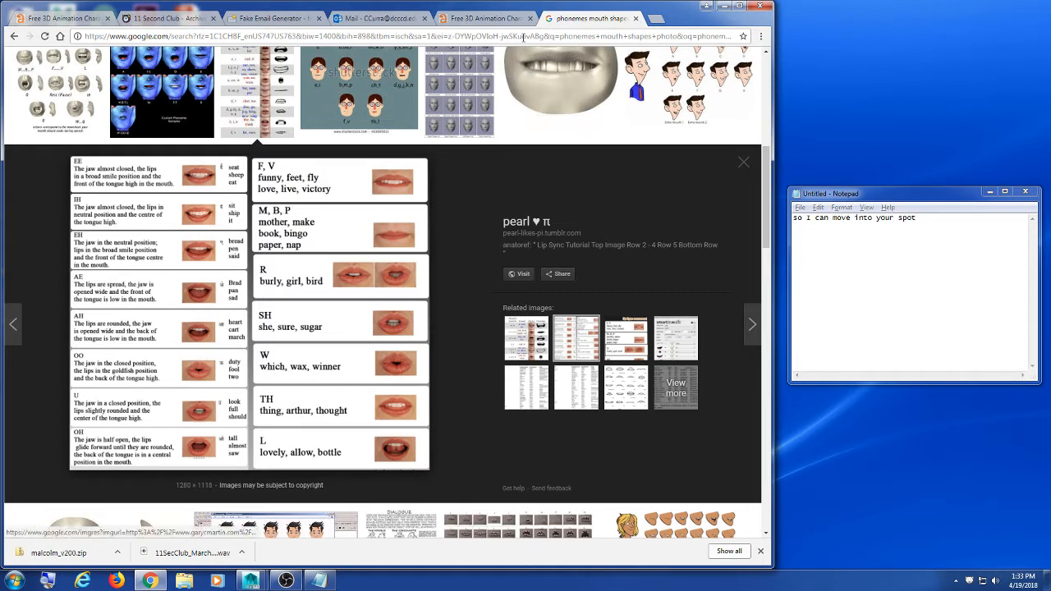
left_click(723, 8)
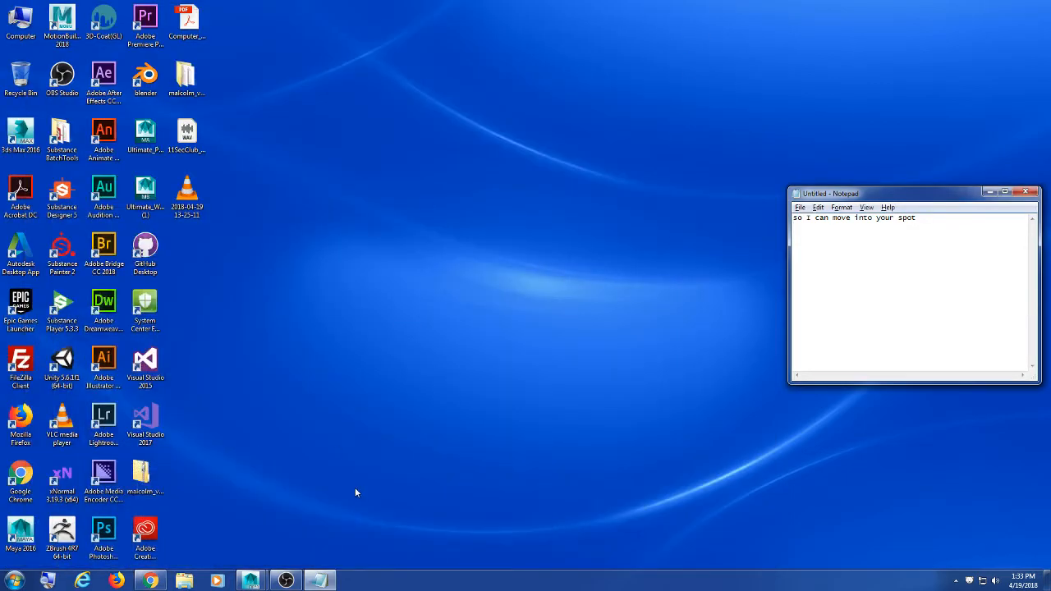
Switch back to Maya and create a new camera in the scene
left_click(305, 521)
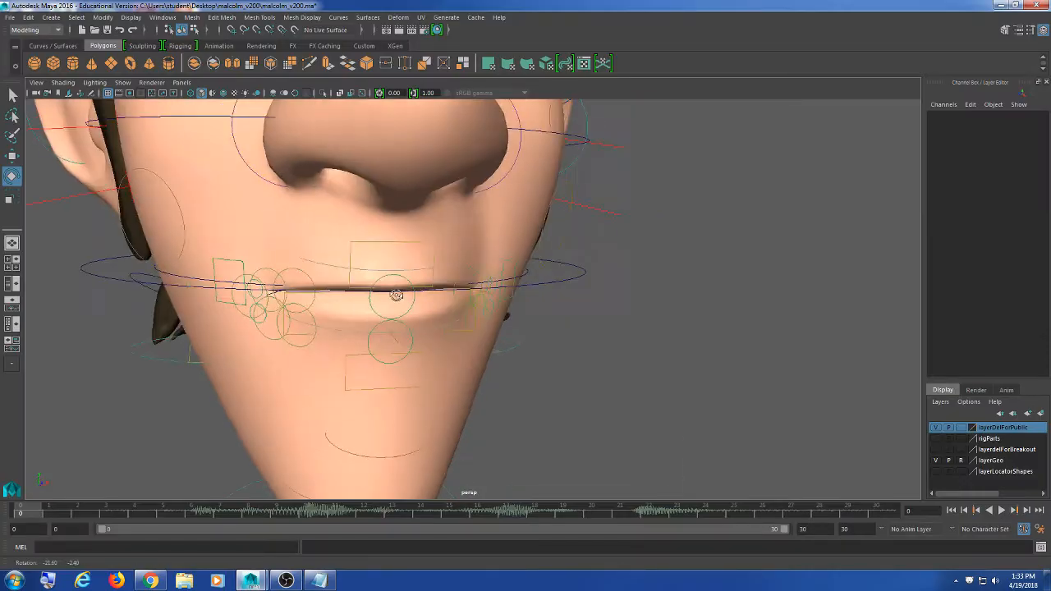
left_click_drag(395, 294, 380, 313, "alt")
scroll(393, 298, "down", 6)
middle_click_drag(464, 310, 390, 314, "alt")
left_click_drag(391, 315, 670, 165, "alt")
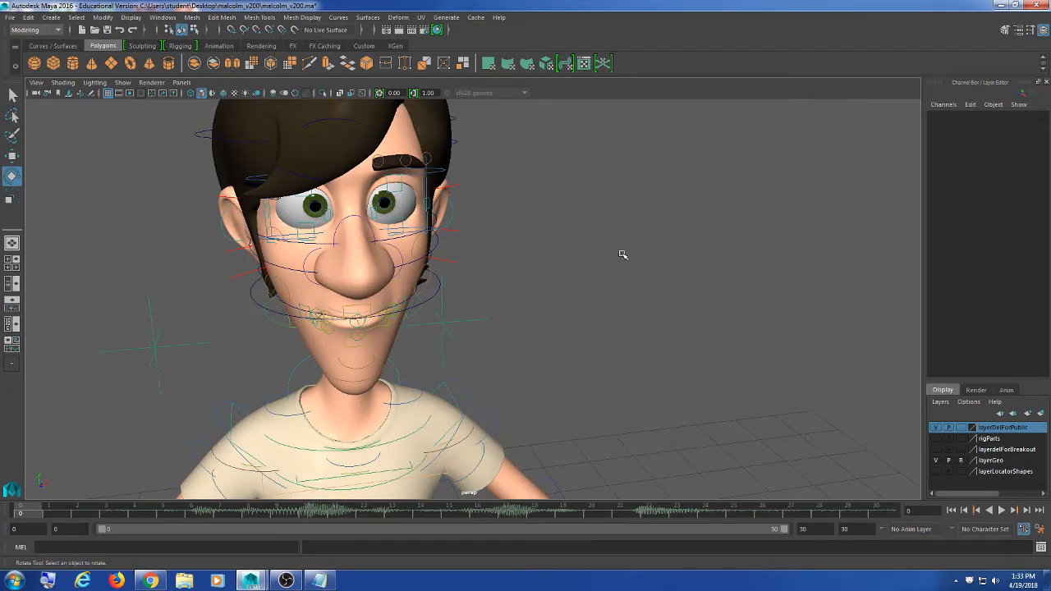
left_click_drag(537, 321, 510, 337, "alt")
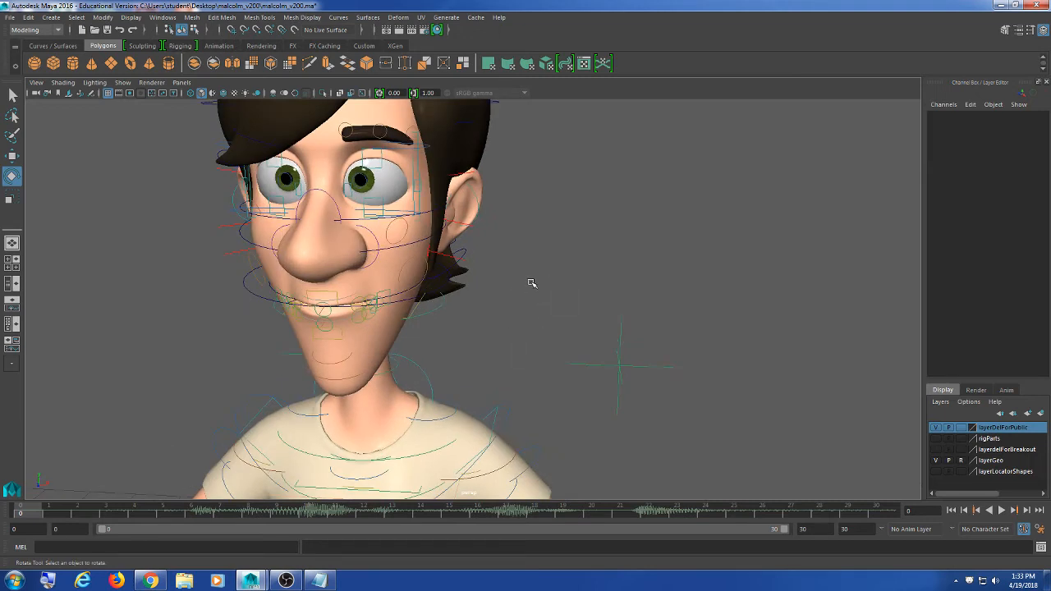
scroll(531, 284, "up", 2)
left_click(152, 82)
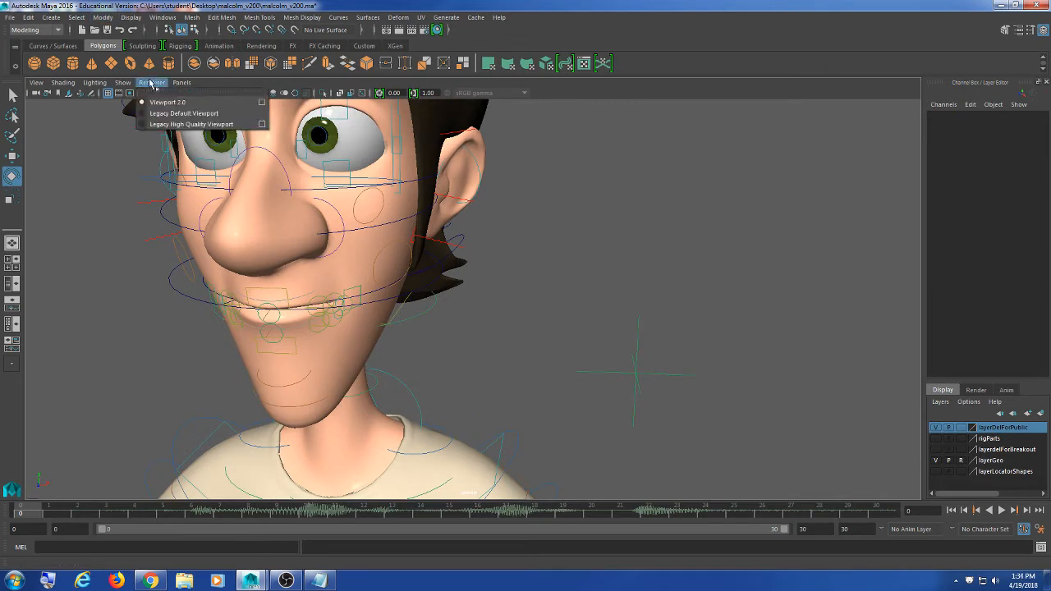
left_click(585, 150)
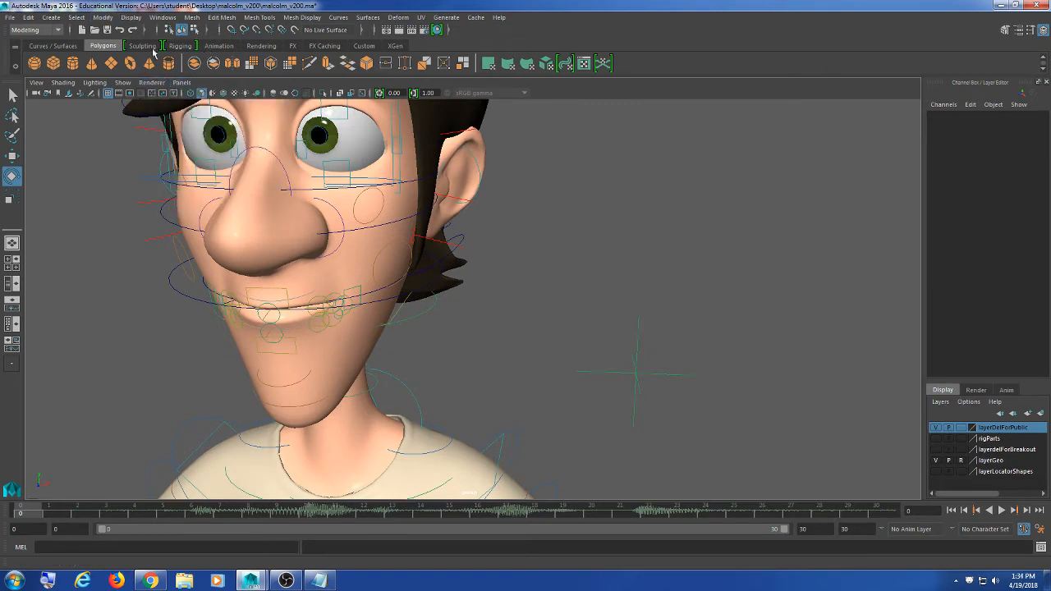
left_click(51, 46)
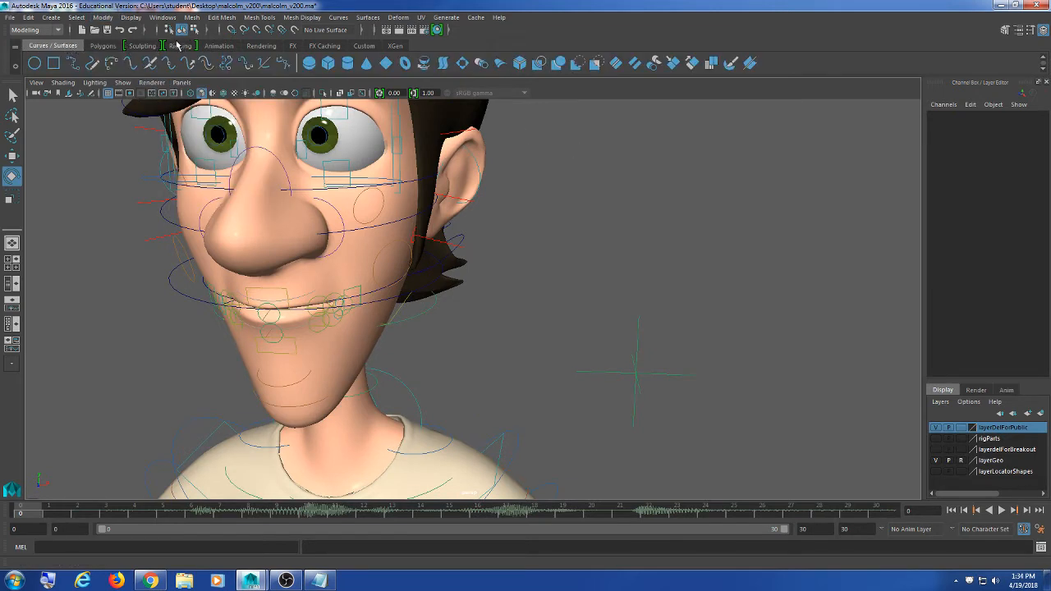
left_click(261, 46)
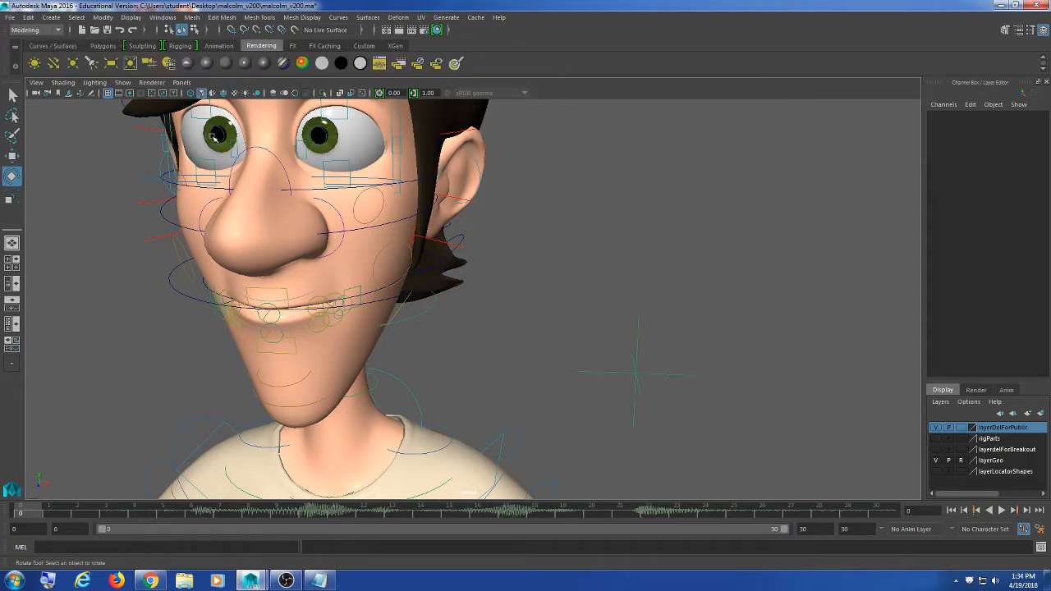
left_click(151, 65)
Move the new camera up in front of Malcolm's head, to about Translate Y 7.832 and Translate Z 2.069
scroll(509, 227, "down", 5)
left_click_drag(509, 227, 493, 325, "alt")
key("w")
scroll(509, 271, "down", 9)
scroll(492, 325, "up", 4)
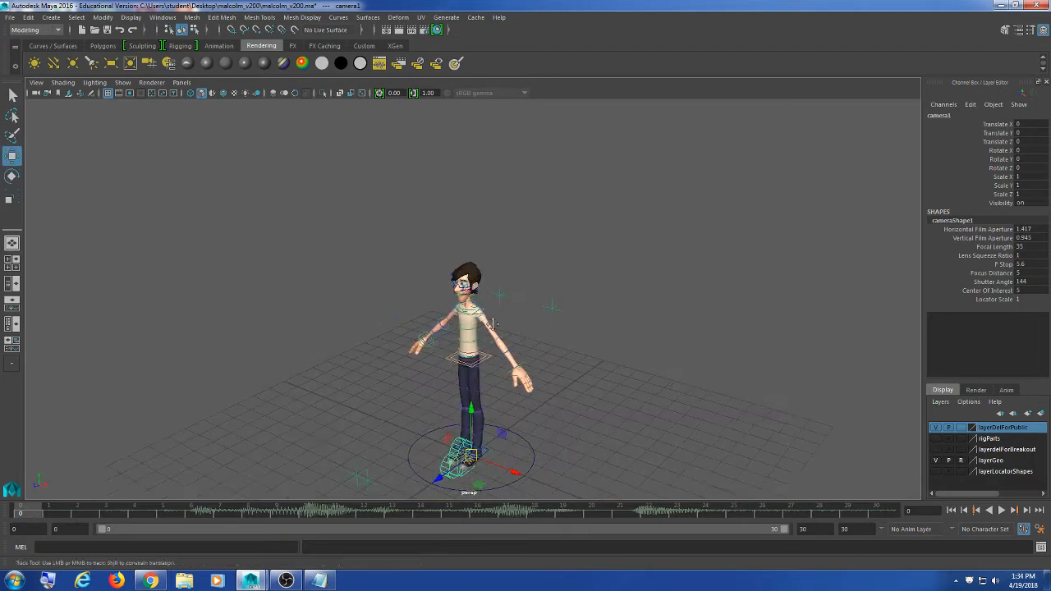
middle_click_drag(493, 325, 503, 249, "alt")
left_click_drag(621, 328, 563, 329, "alt")
left_click_drag(506, 356, 476, 167)
left_click_drag(466, 223, 450, 300)
Raise the camera slightly and pull it back from the face, to about Translate Y 8.065 and Translate Z 2.186
scroll(437, 218, "up", 5)
middle_click_drag(435, 213, 452, 354, "alt")
scroll(457, 361, "up", 1)
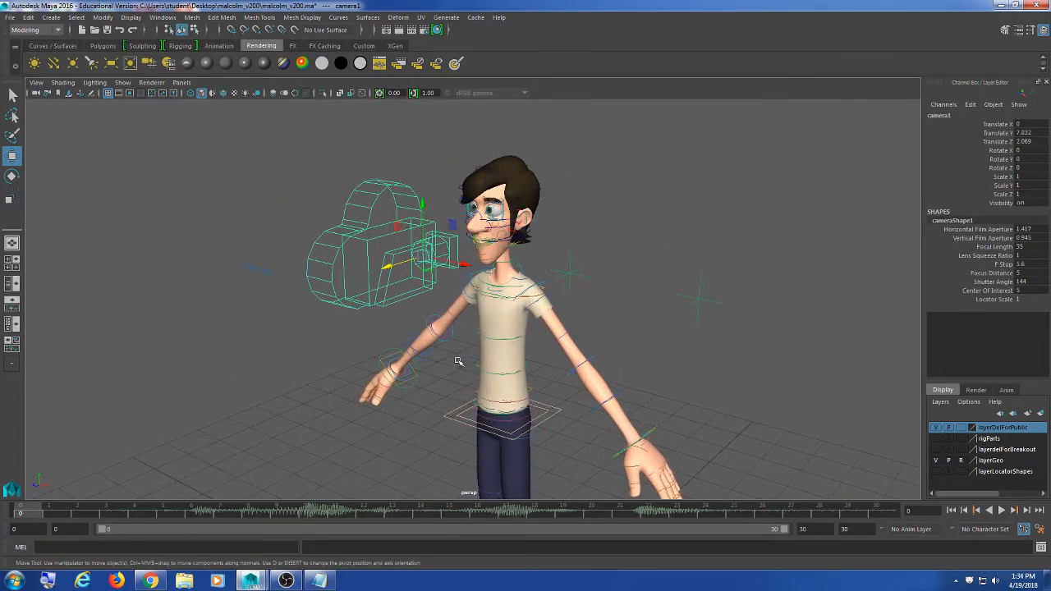
left_click_drag(459, 361, 381, 321, "alt")
left_click_drag(423, 193, 423, 167)
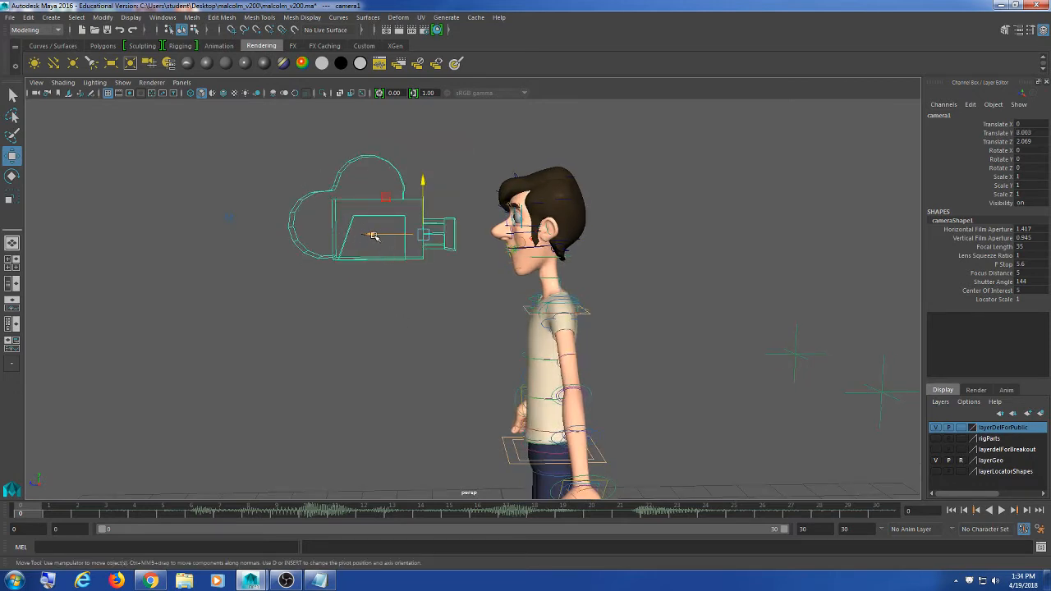
left_click_drag(374, 236, 364, 235)
left_click_drag(418, 174, 415, 170)
Switch to the four-view layout and replace the top view with the view through camera1
key("space")
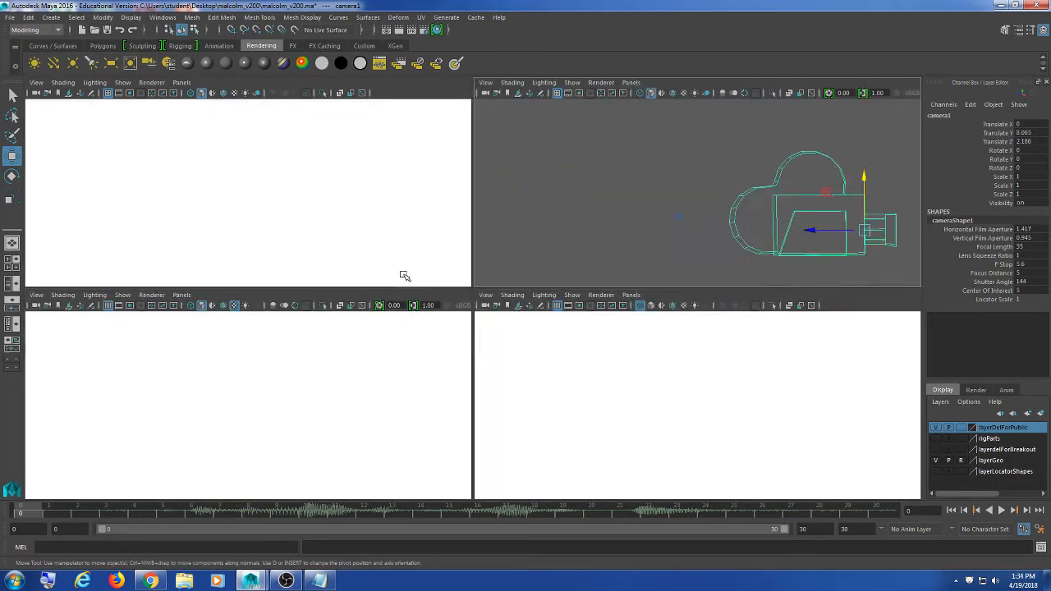
left_click(182, 83)
mouse_move(205, 97)
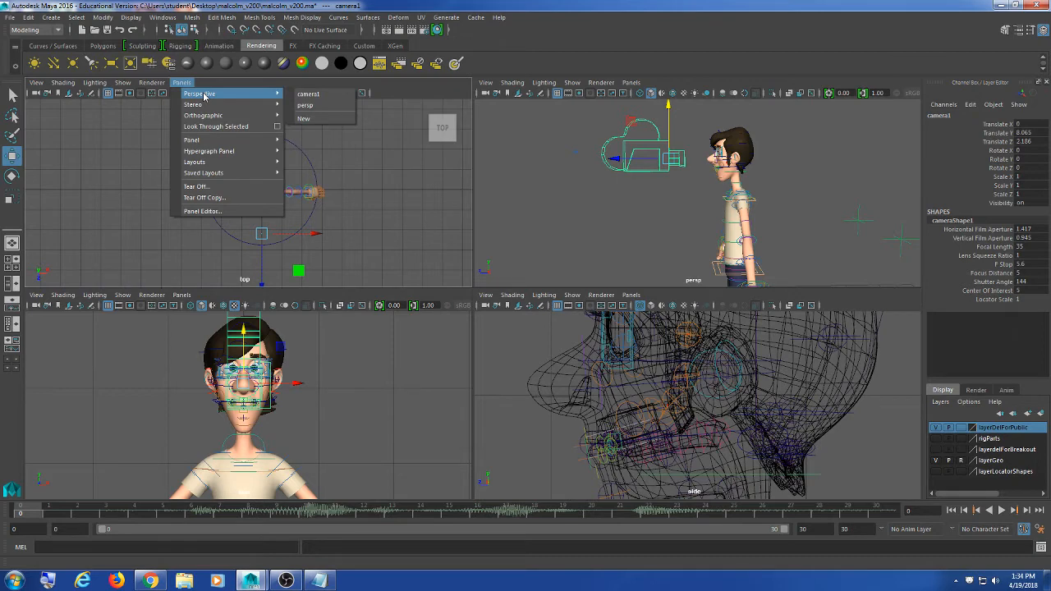
left_click(305, 98)
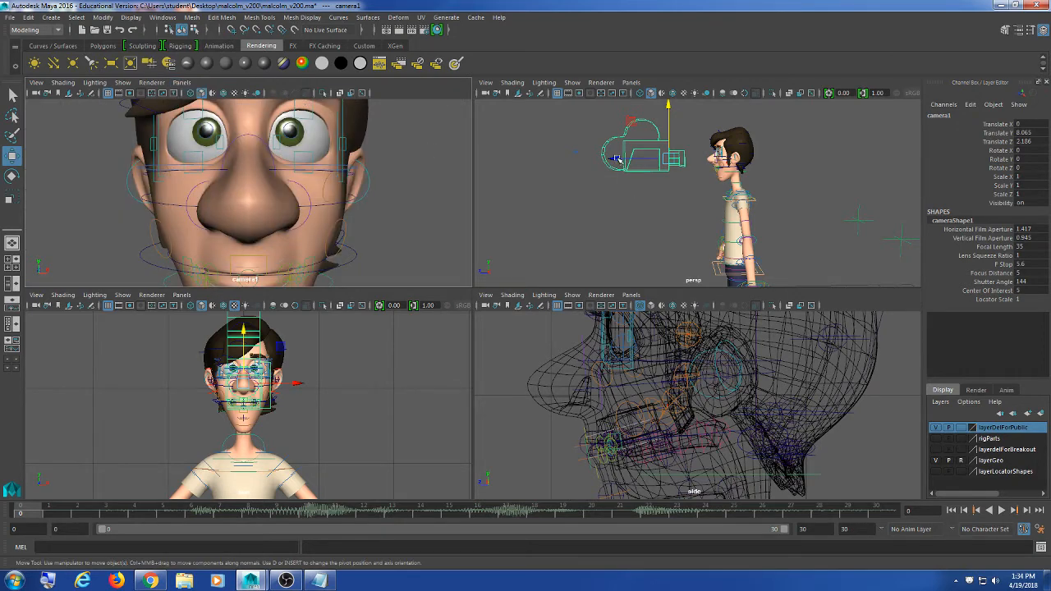
Pull camera1 back to about Translate Z 3.573 to frame the whole head, and check its view enlarged
left_click_drag(615, 158, 575, 164)
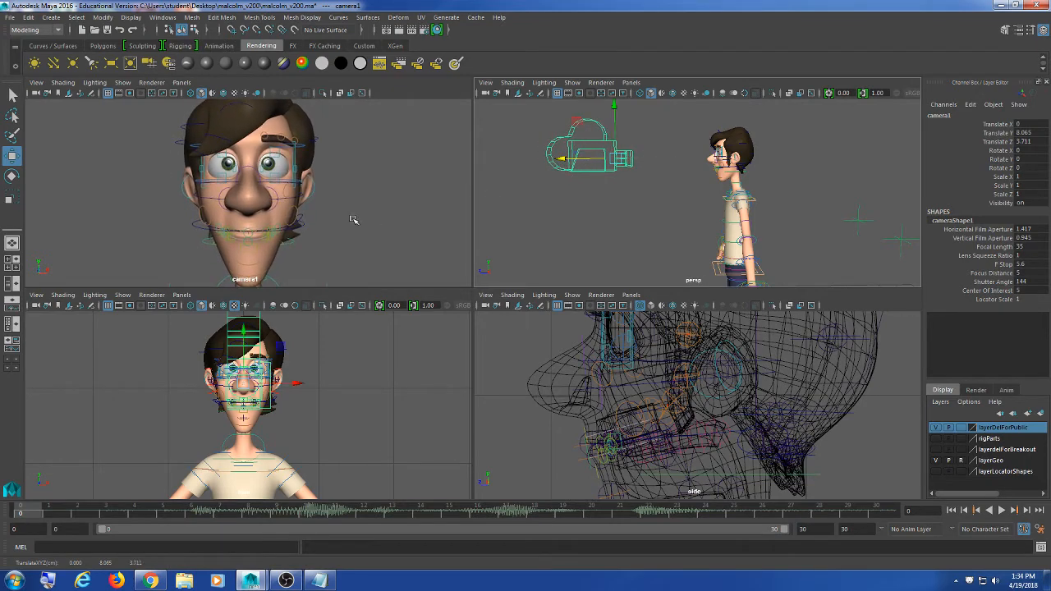
key("space")
key("space")
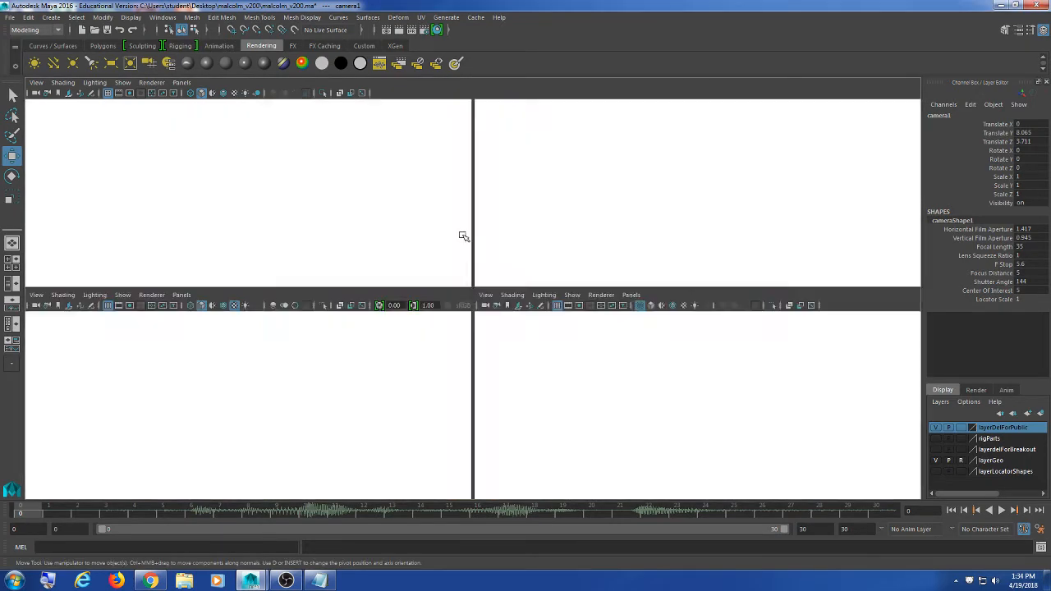
mouse_move(572, 160)
left_mouse_down()
mouse_move(549, 164)
mouse_move(572, 156)
mouse_move(562, 159)
left_mouse_up()
key("space")
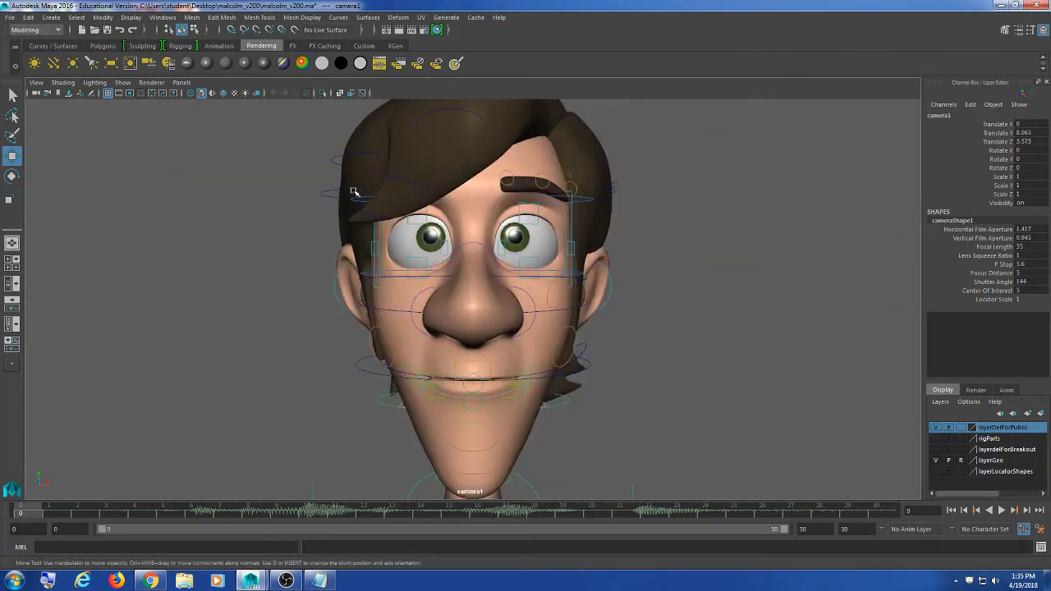
key("space")
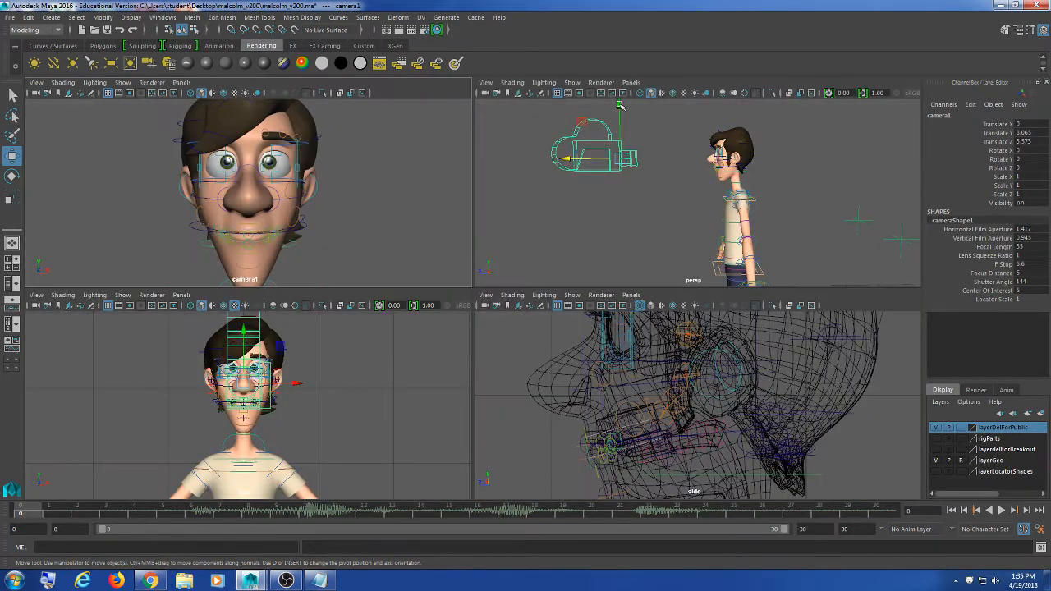
Lower camera1 and move it closer to frame the mouth, at about Translate Y 7.775 and Translate Z 1.954
left_click_drag(619, 113, 620, 121)
left_click_drag(572, 169, 619, 170)
left_click_drag(665, 120, 665, 120)
left_click_drag(611, 170, 632, 169)
left_click_drag(678, 124, 678, 119)
key("space")
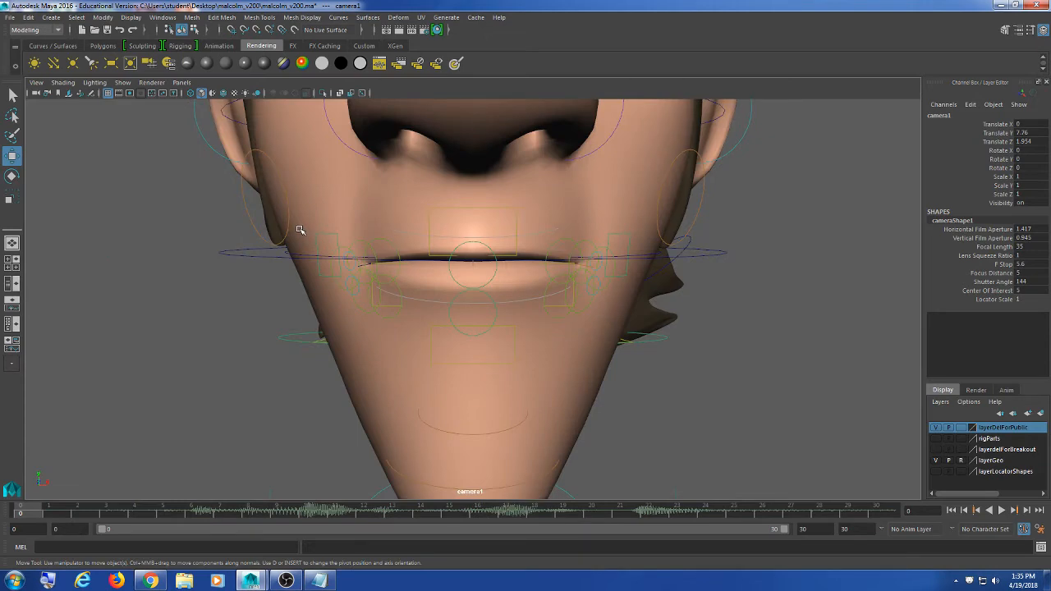
key("space")
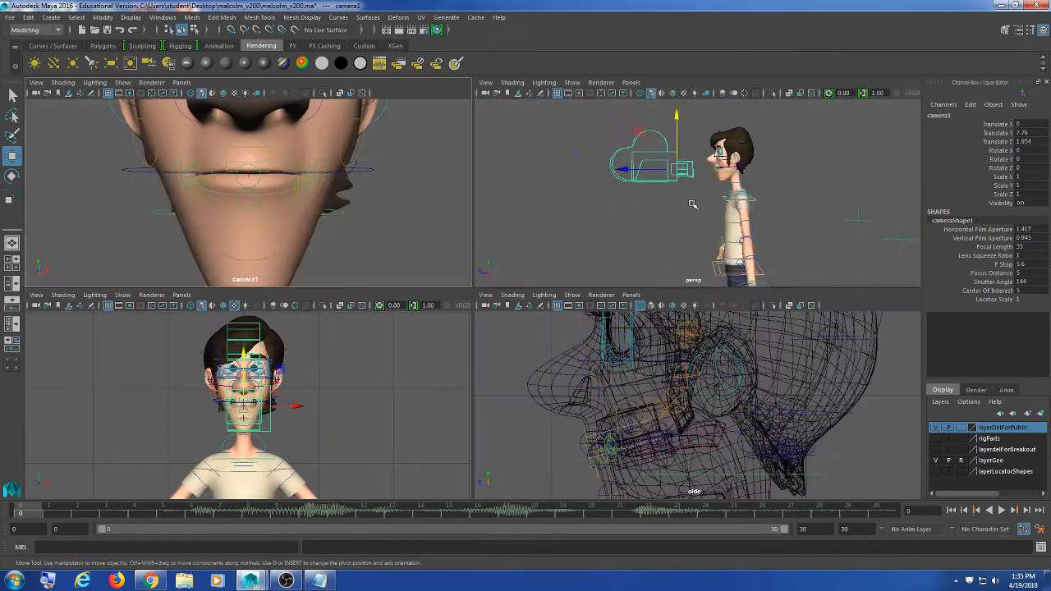
left_click_drag(677, 136, 681, 139)
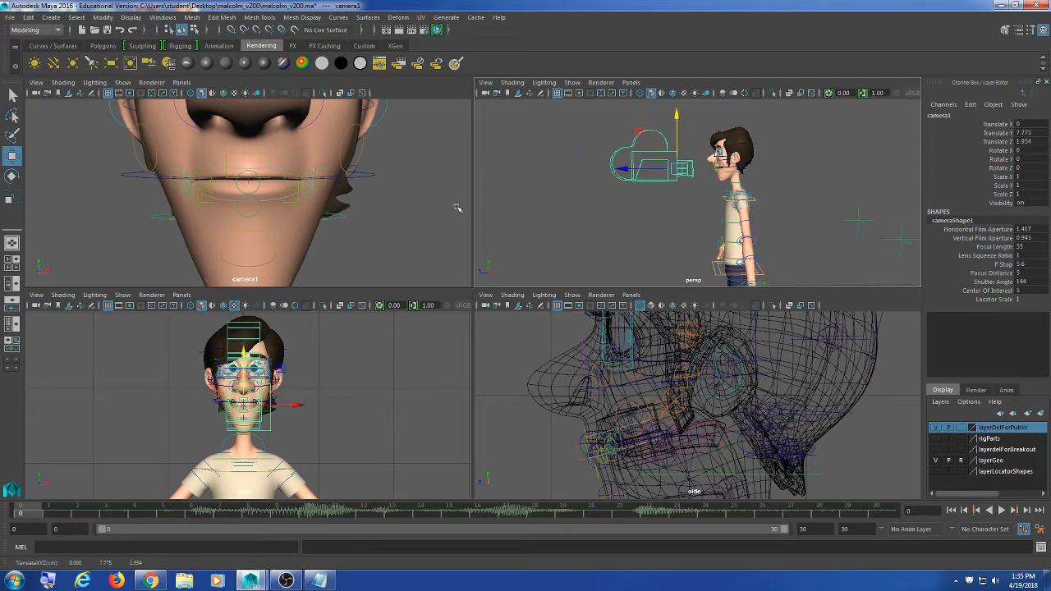
Lock all of camera1's translate, rotate, scale and visibility channels, and deselect the camera
left_click(996, 125)
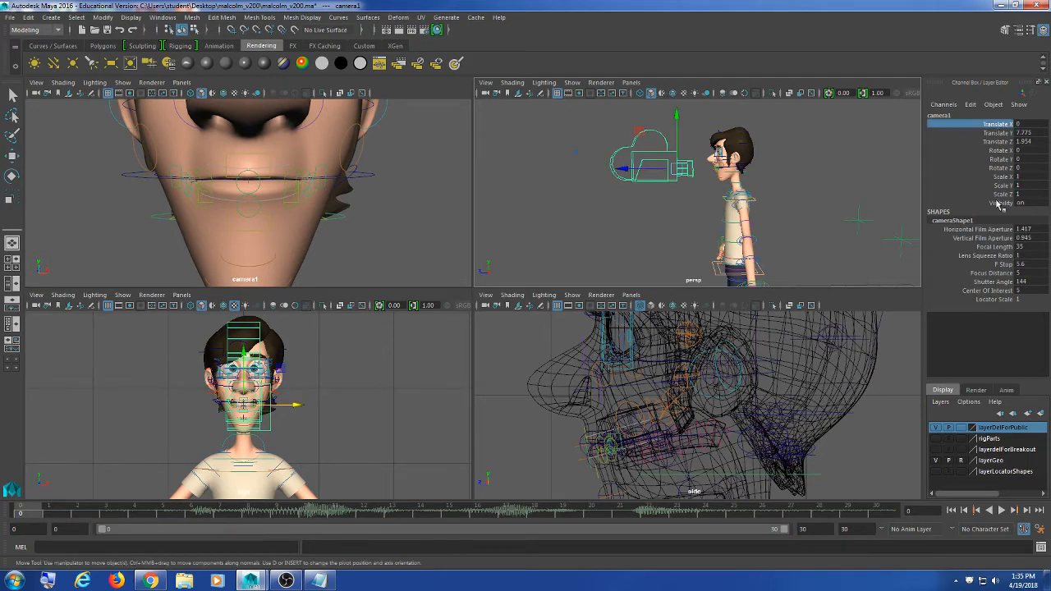
left_click(997, 203, "shift")
right_click(988, 164)
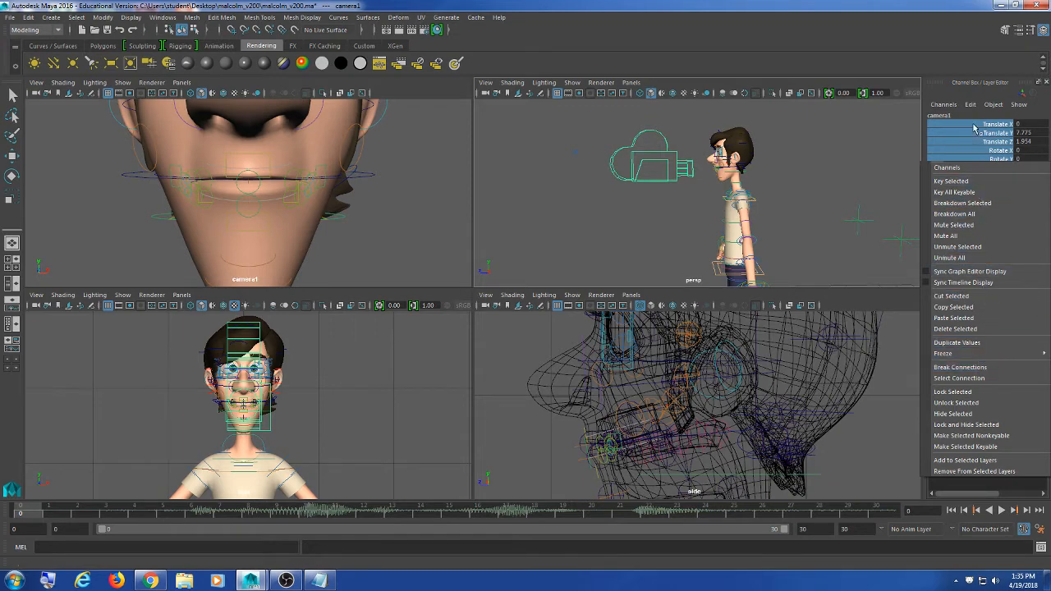
left_click(978, 395)
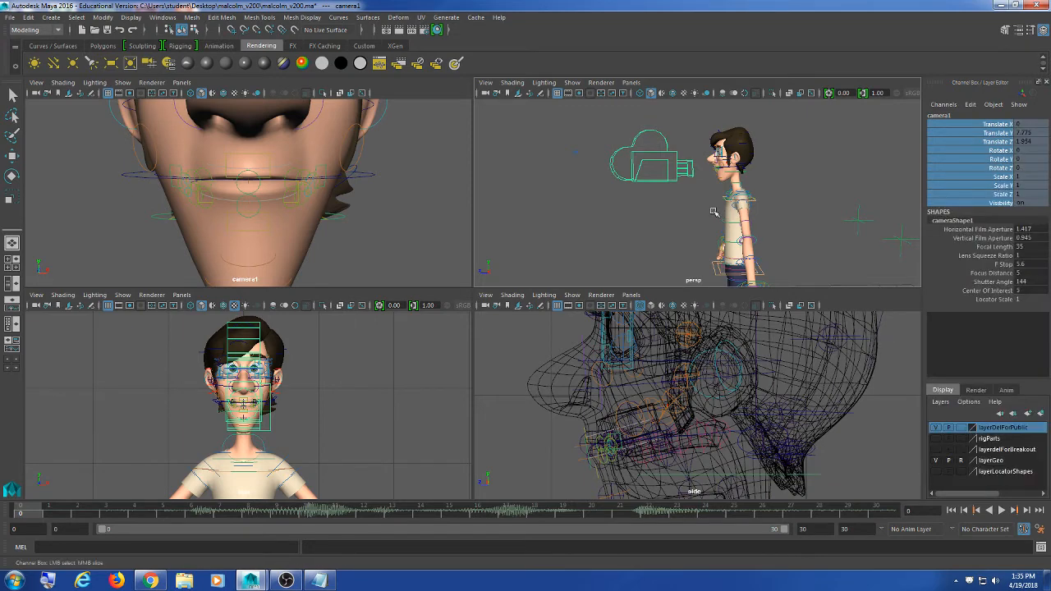
left_click(671, 224)
Try pulling the upper lip's side and centre controls upward in the enlarged camera1 view, undoing each move
key("space")
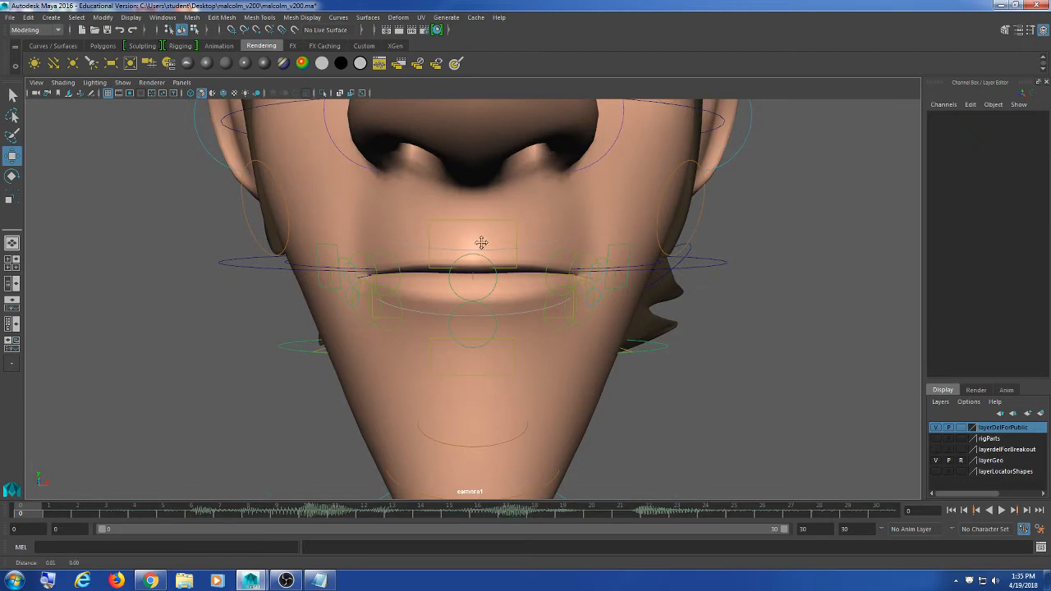
left_click(390, 260)
left_click_drag(408, 266, 460, 205)
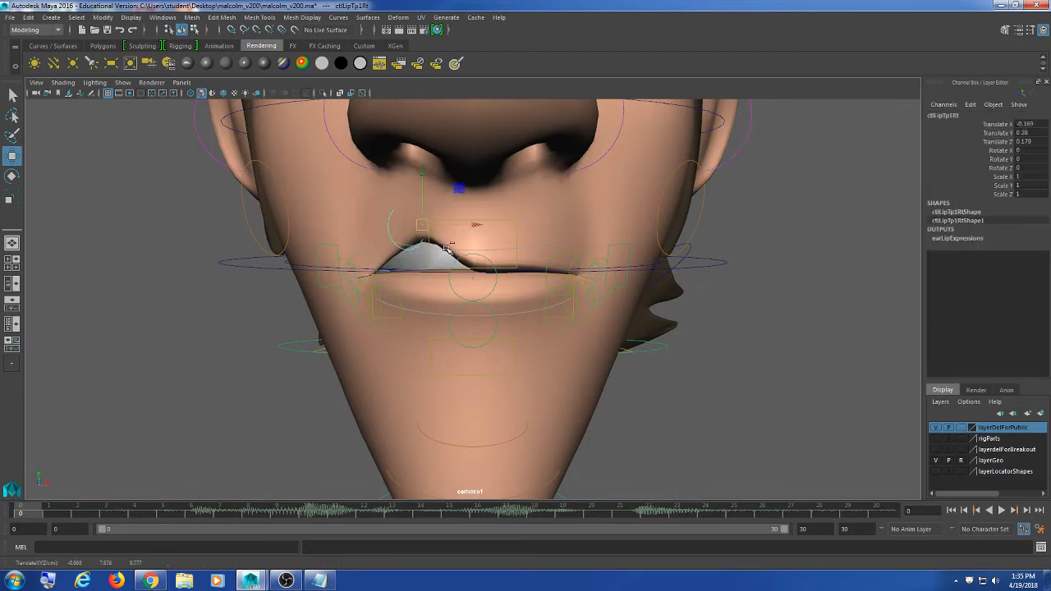
key("ctrl+z")
left_click(492, 268)
left_click_drag(497, 269, 502, 238)
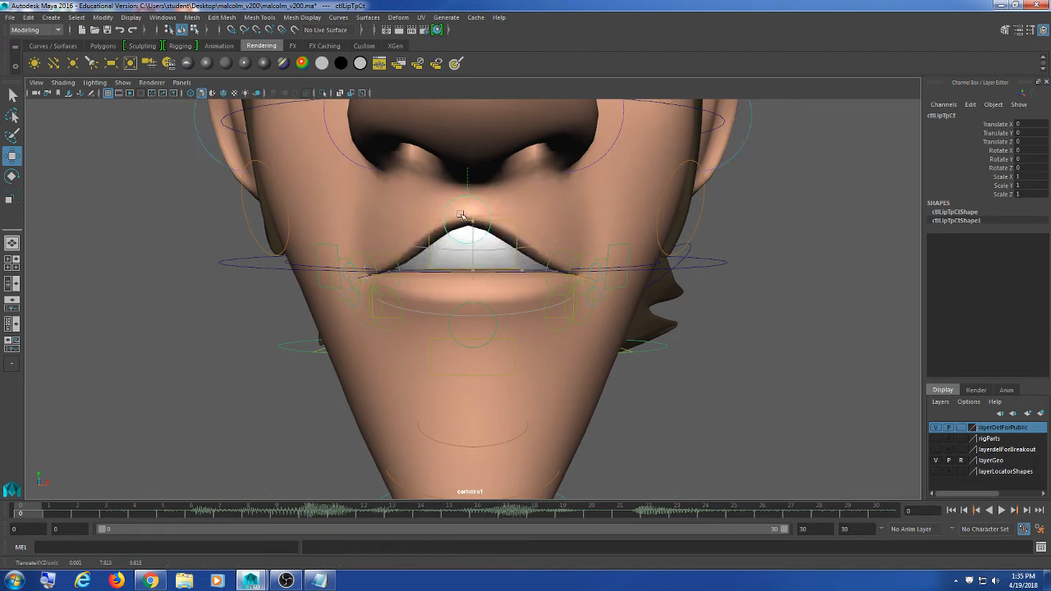
key("ctrl+z")
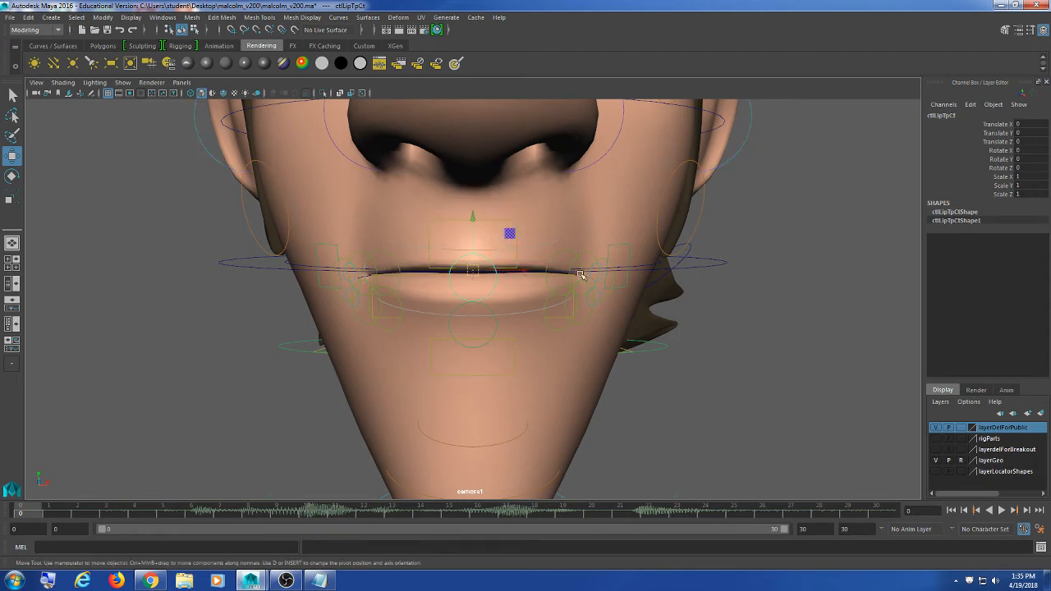
Set up a two-pane layout with the camera1 view in place of the outliner, widened to about half the workspace
key("space")
left_click_drag(640, 217, 668, 216, "alt")
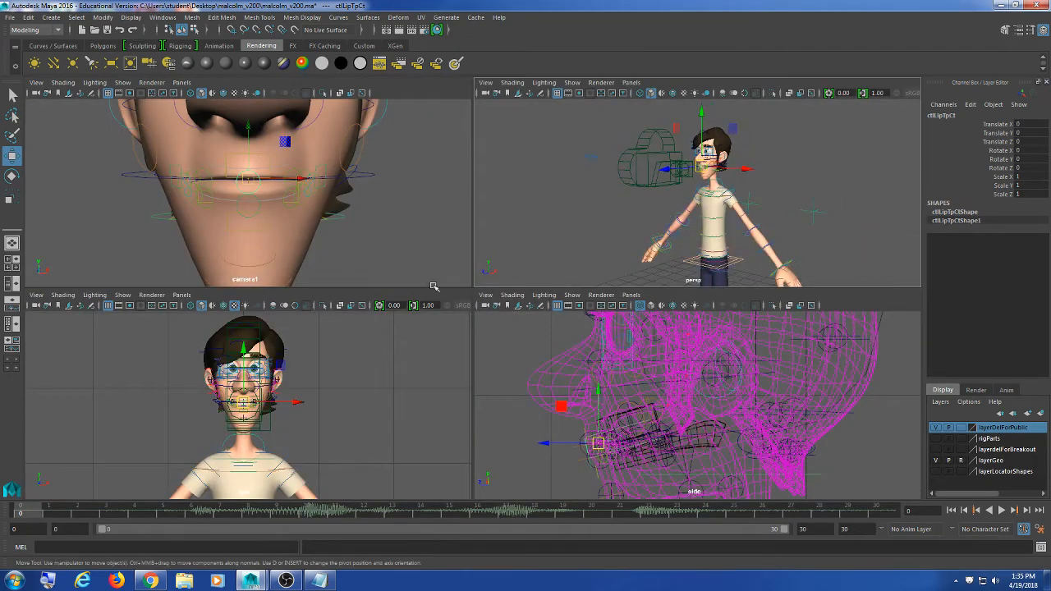
left_click(12, 293)
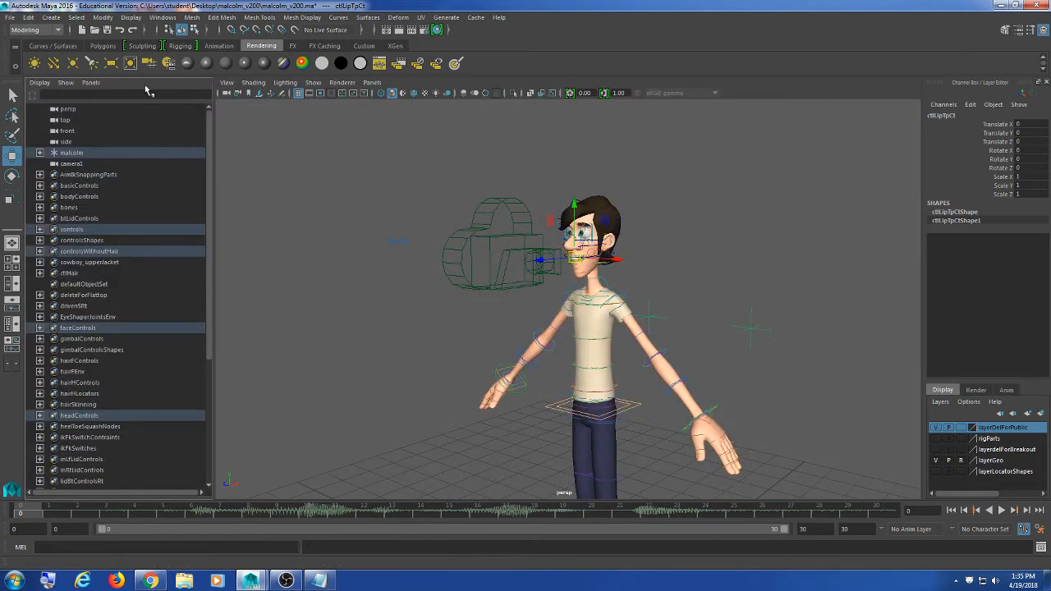
left_click(91, 82)
mouse_move(184, 94)
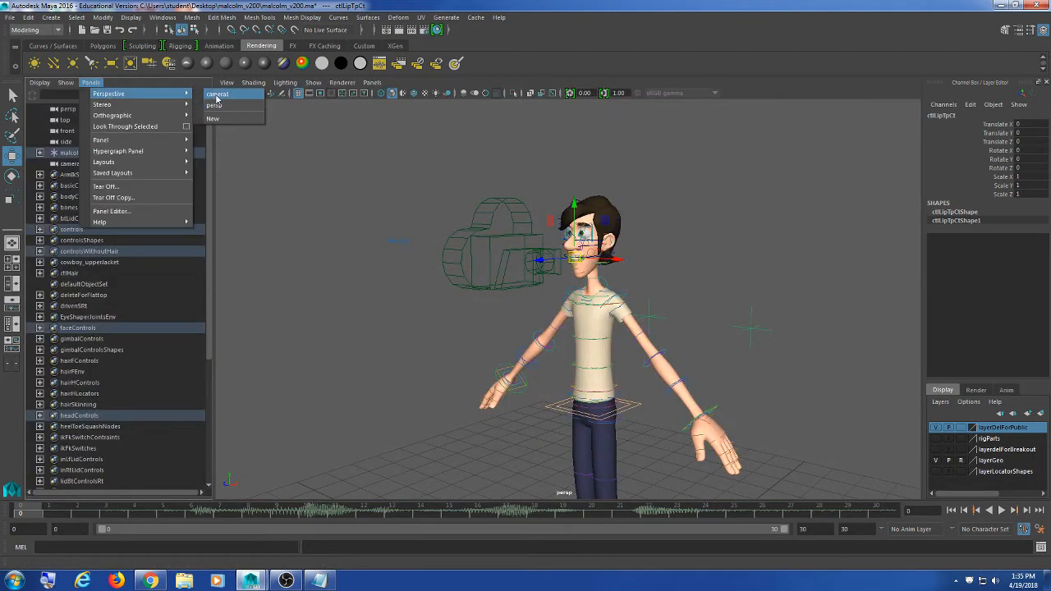
left_click(217, 94)
left_click_drag(212, 267, 481, 283)
Hide cameras in the perspective view beside the camera1 view, and clear the upper-lip control selection
scroll(655, 365, "up", 7)
middle_click_drag(655, 364, 695, 417, "alt")
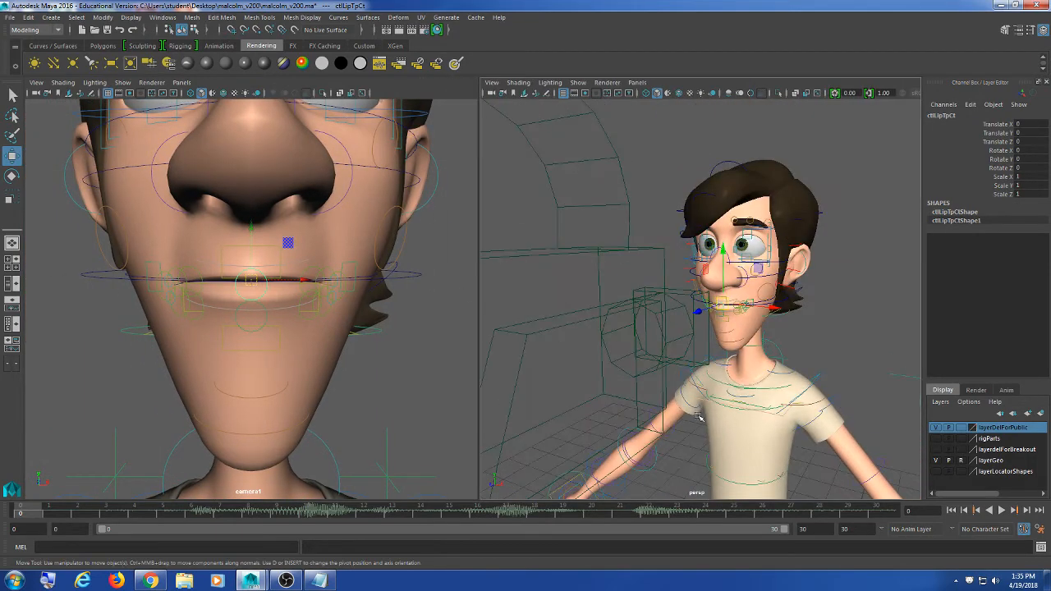
scroll(696, 417, "up", 2)
left_click_drag(696, 417, 649, 423, "alt")
scroll(682, 429, "down", 6)
middle_click_drag(682, 429, 582, 443, "alt")
scroll(582, 444, "up", 8)
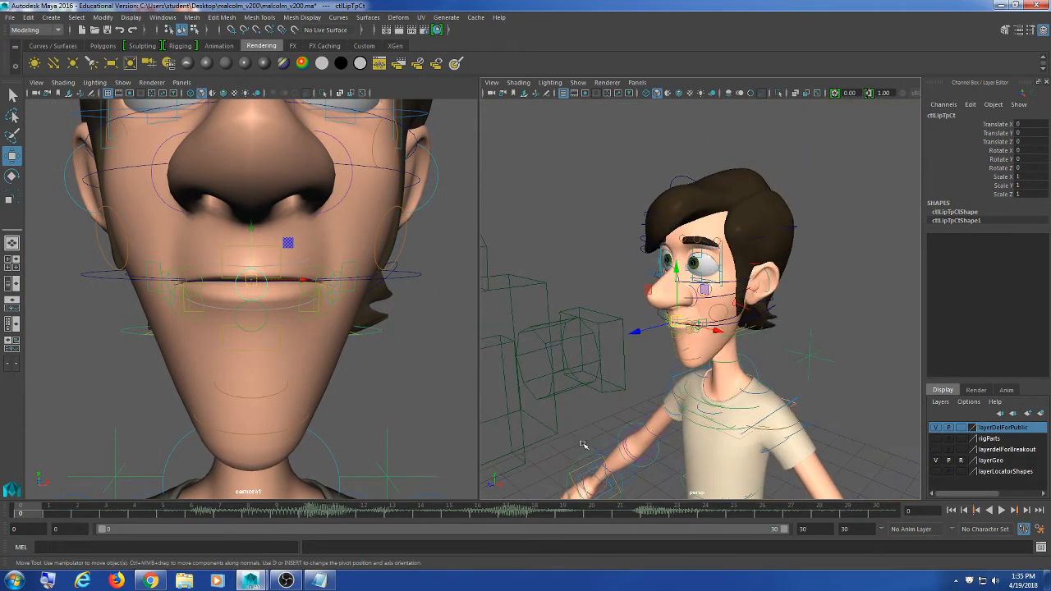
left_click_drag(621, 432, 668, 417, "alt")
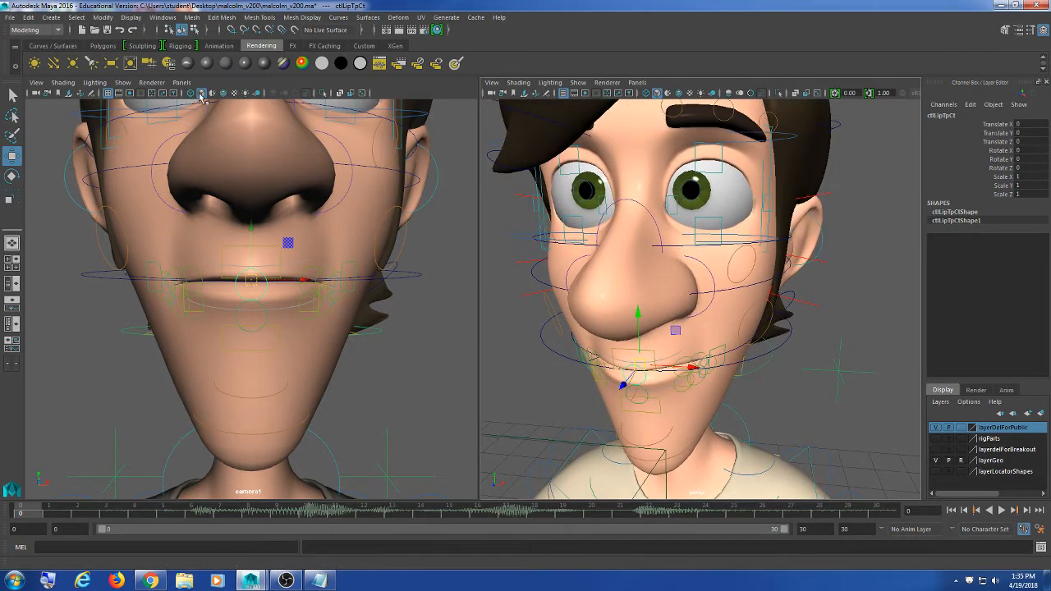
left_click(579, 85)
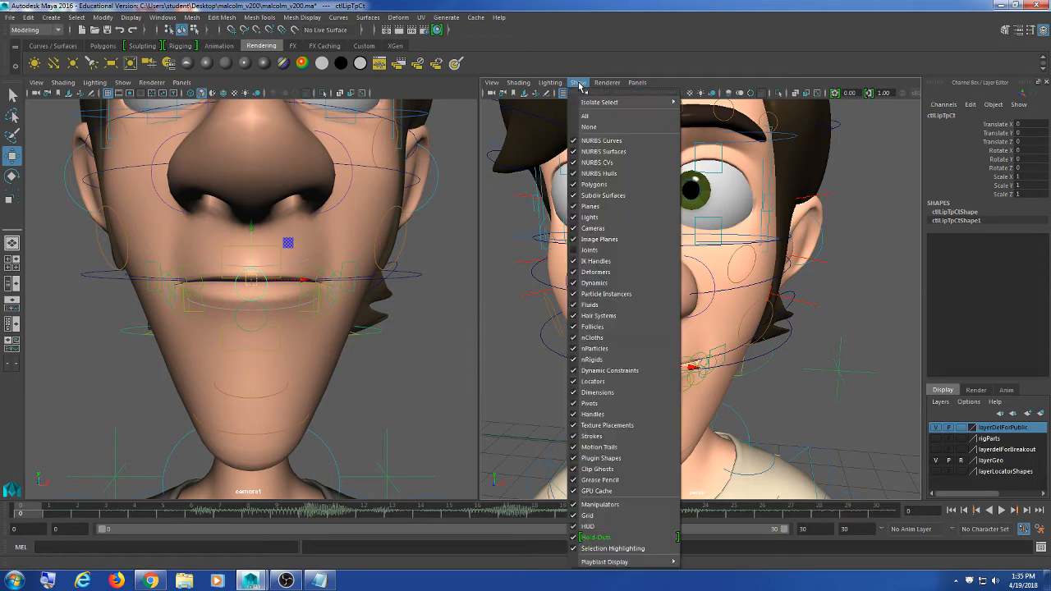
left_click(613, 228)
left_click_drag(668, 363, 723, 346, "alt")
left_click(845, 237)
middle_click_drag(680, 373, 739, 333, "alt")
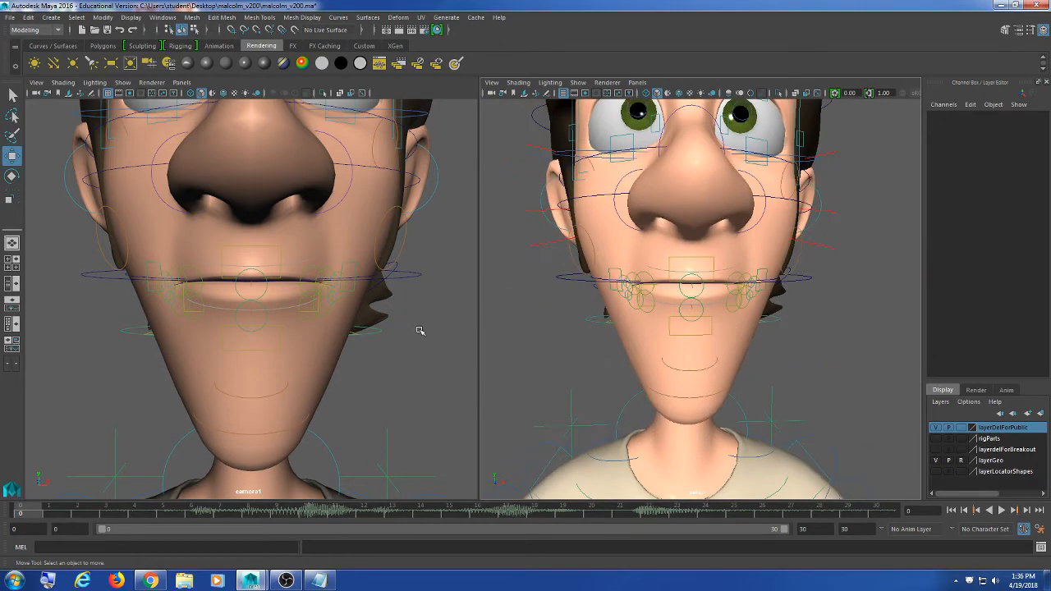
left_click(123, 82)
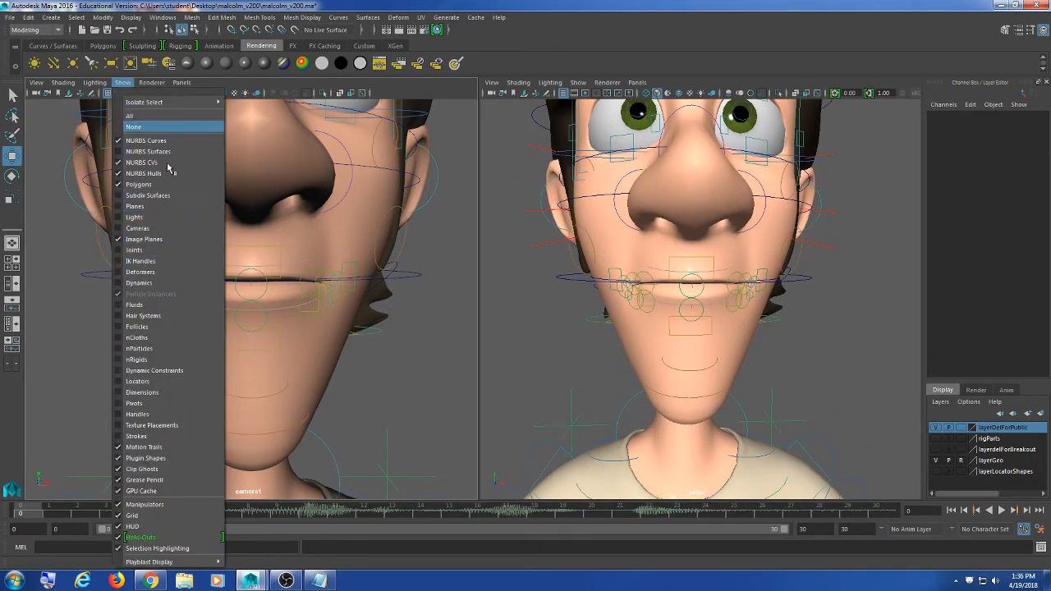
left_click(266, 4)
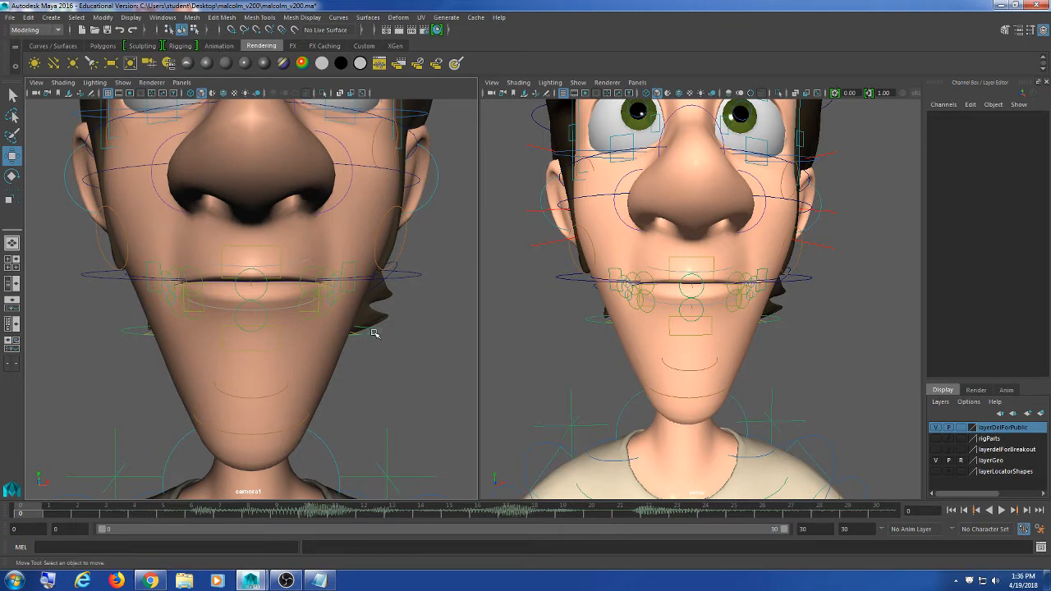
Select the lower teeth control and frame the perspective view on it
scroll(681, 333, "up", 4)
scroll(671, 331, "down", 2)
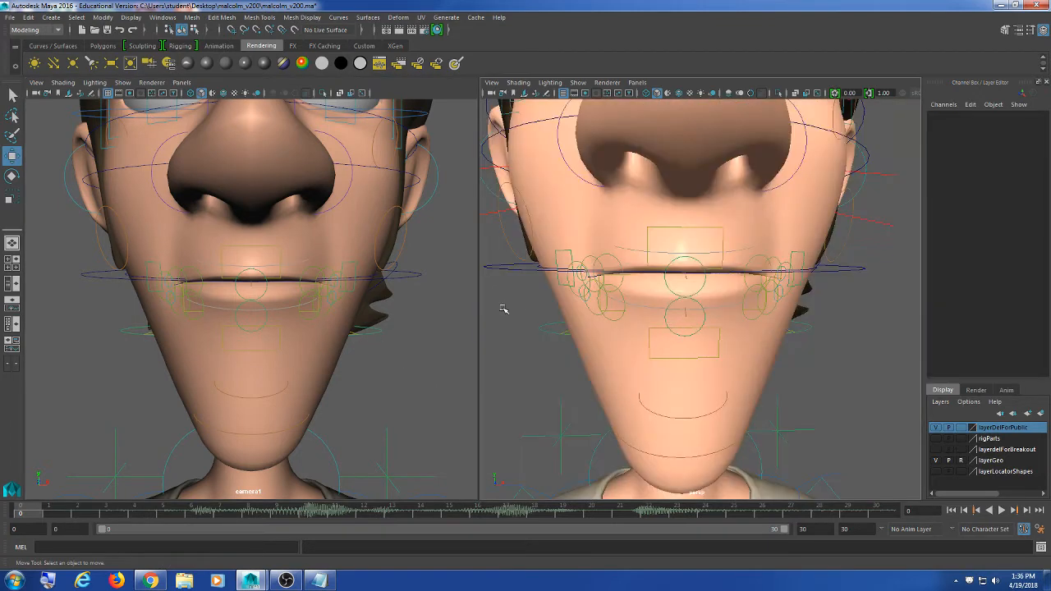
left_click_drag(481, 305, 746, 290, "alt")
left_click(703, 316)
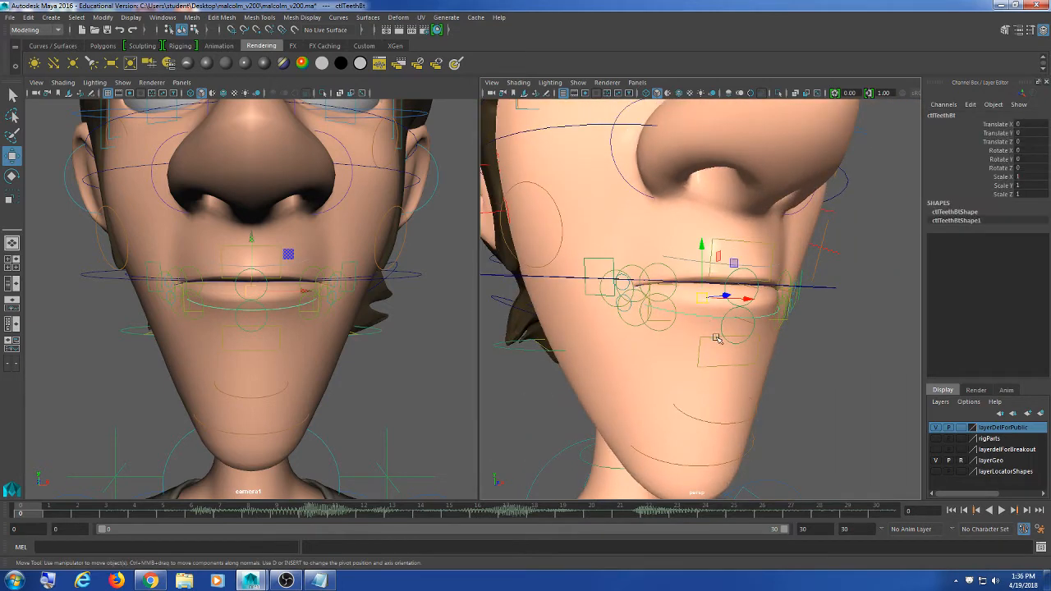
key("a")
key("f")
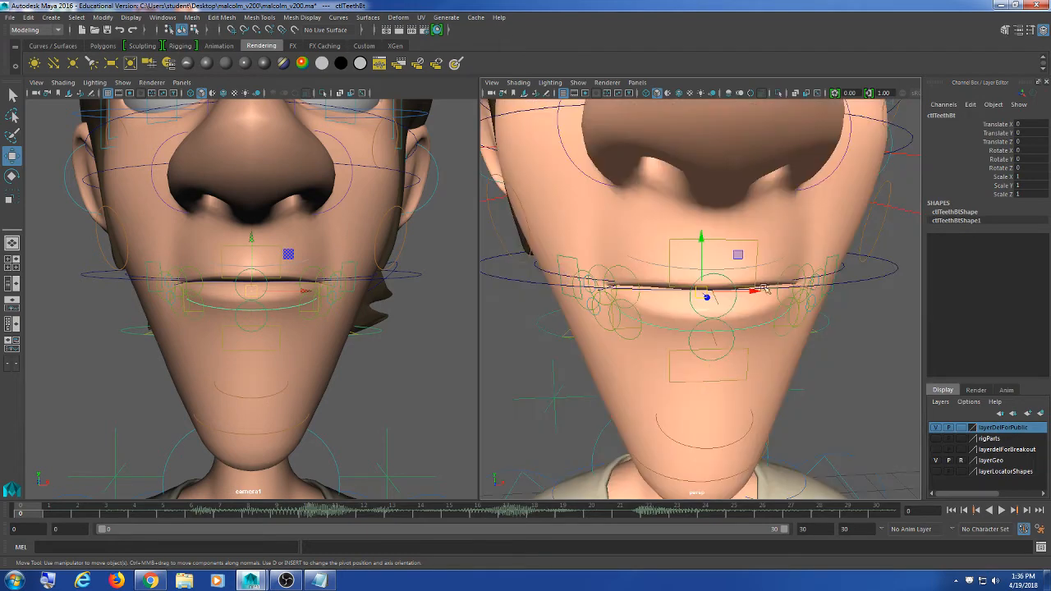
Frame the perspective view on the jaw control, examine the mouth controls from an angle, and clear the selection
left_click(850, 284)
key("f")
scroll(728, 352, "up", 6)
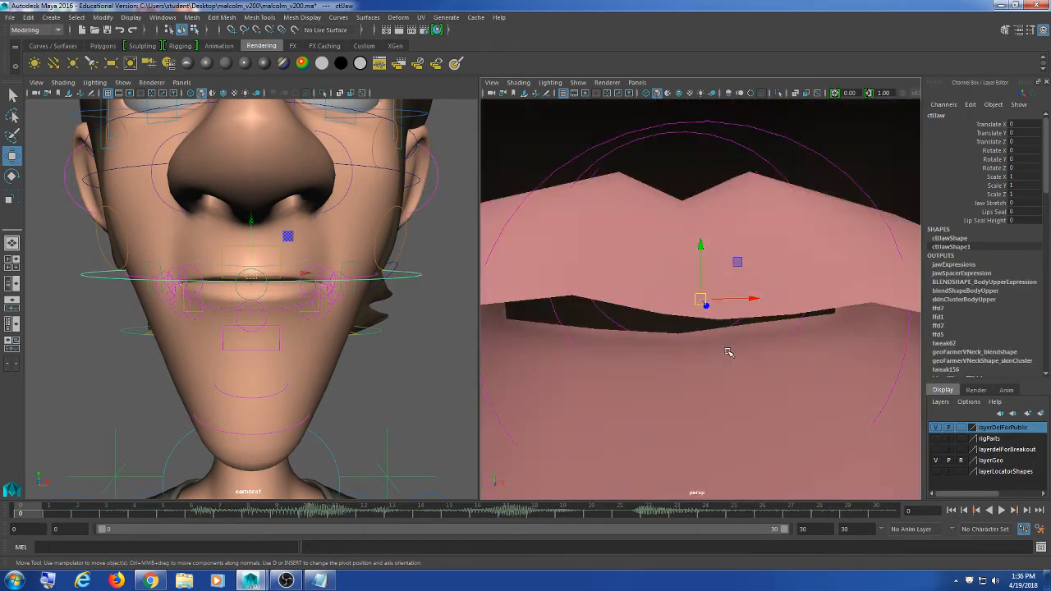
scroll(728, 352, "down", 3)
middle_click_drag(707, 366, 702, 337, "alt")
scroll(703, 338, "up", 5)
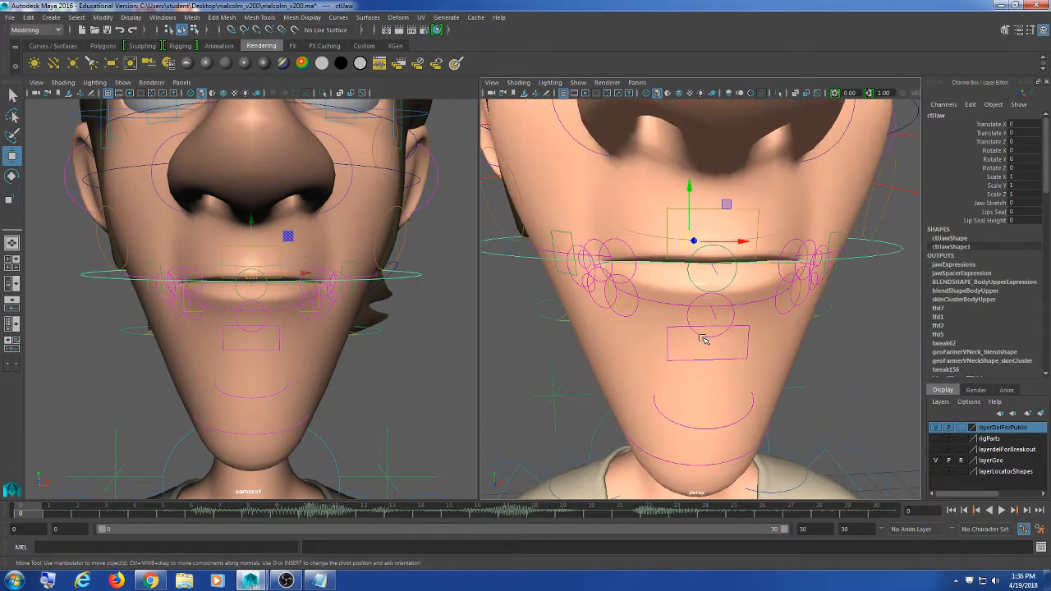
left_click_drag(703, 339, 680, 340, "alt")
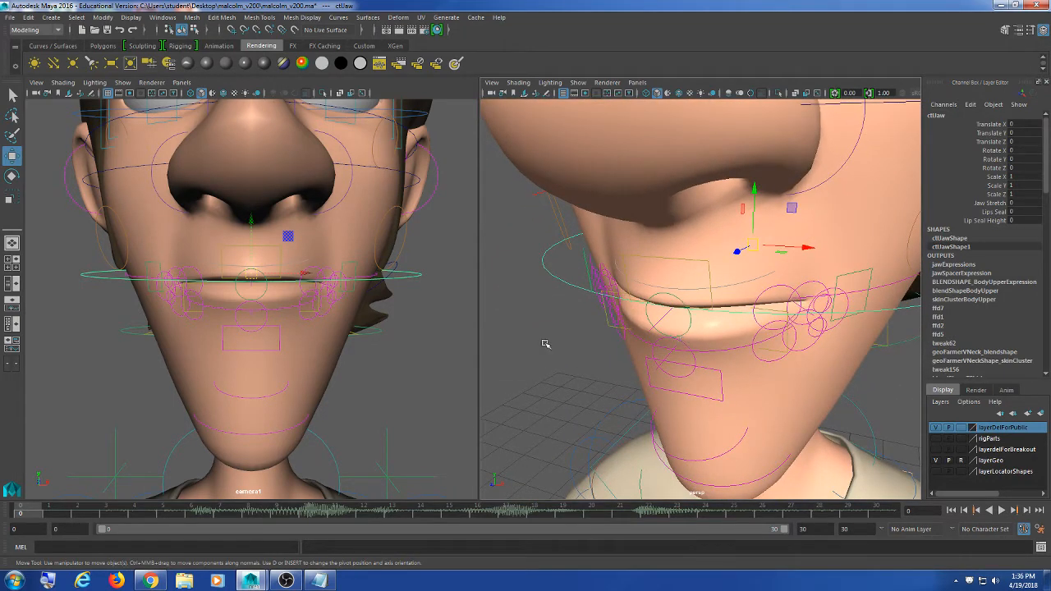
left_click(306, 344)
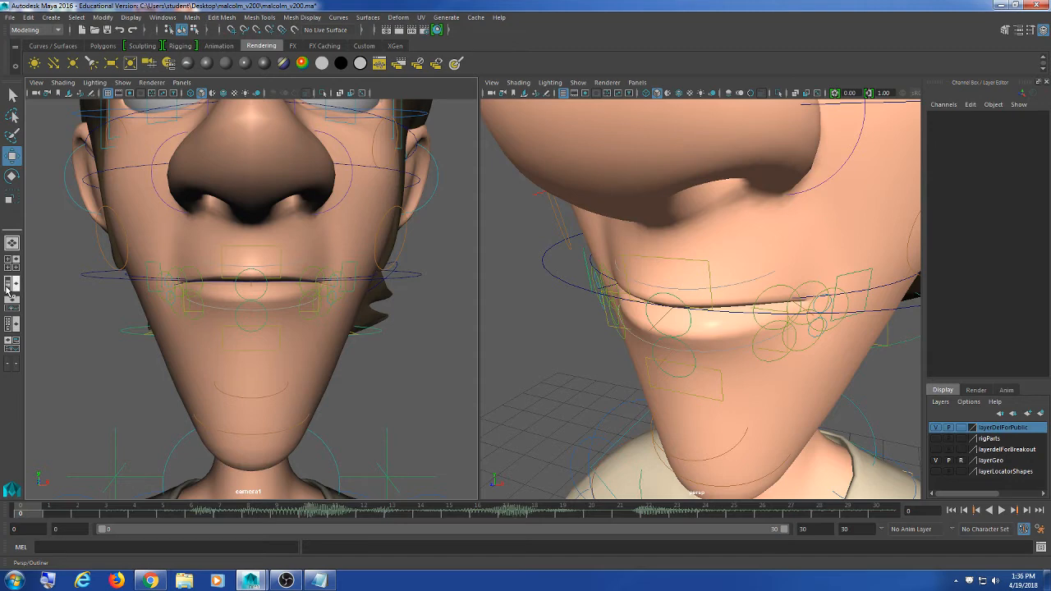
Review the dialogue line "so I can move into your spot" in Notepad over the perspective view, and minimize the note
left_click_drag(642, 267, 699, 249, "alt")
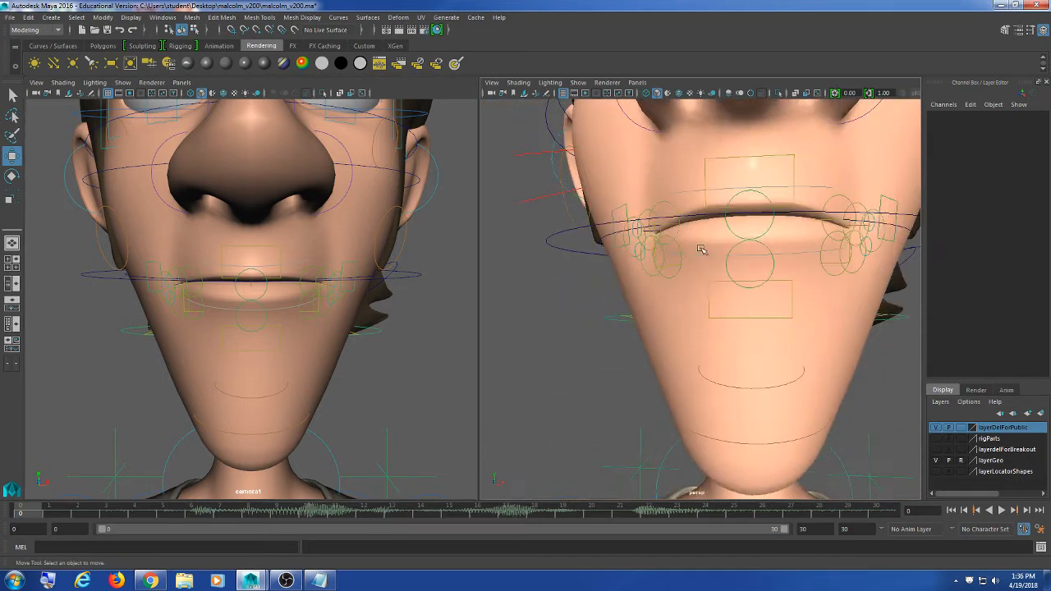
middle_click_drag(698, 248, 655, 308, "alt")
scroll(657, 308, "up", 8)
scroll(656, 308, "down", 10)
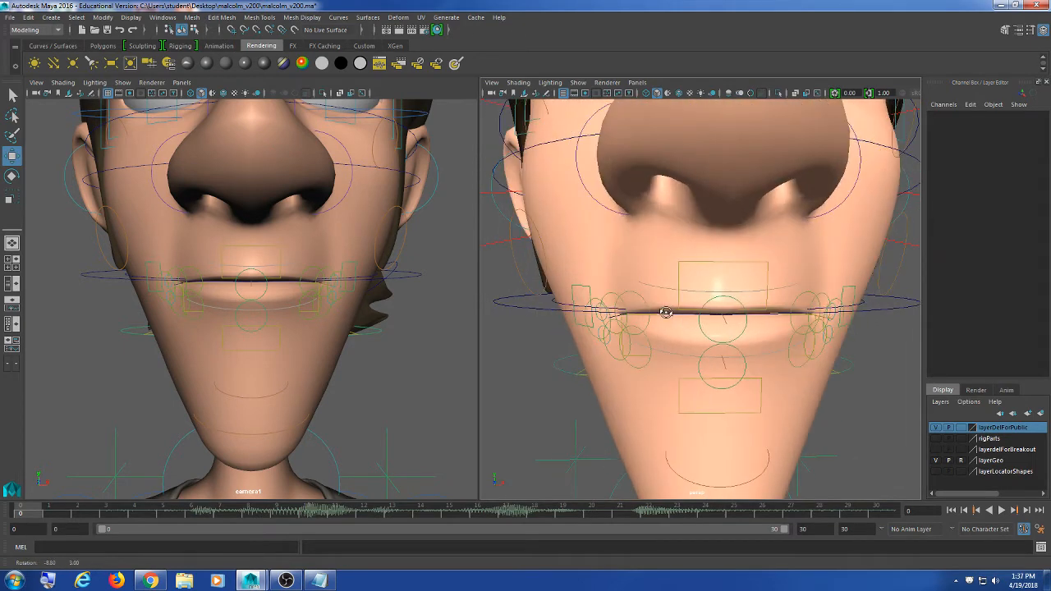
scroll(655, 305, "up", 2)
left_click(319, 581)
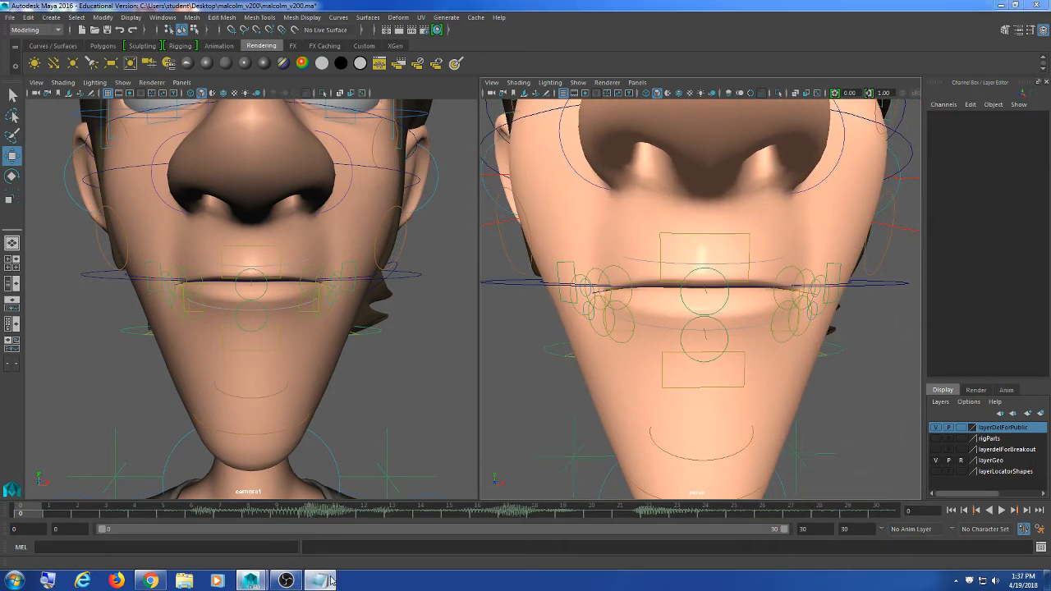
left_click_drag(835, 189, 557, 246)
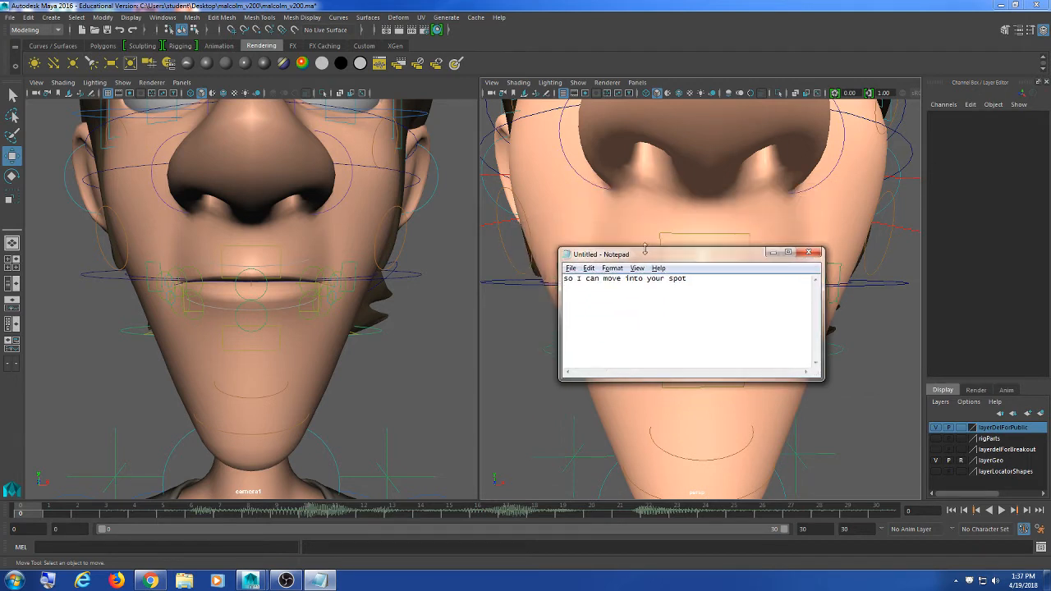
left_click_drag(645, 257, 649, 226)
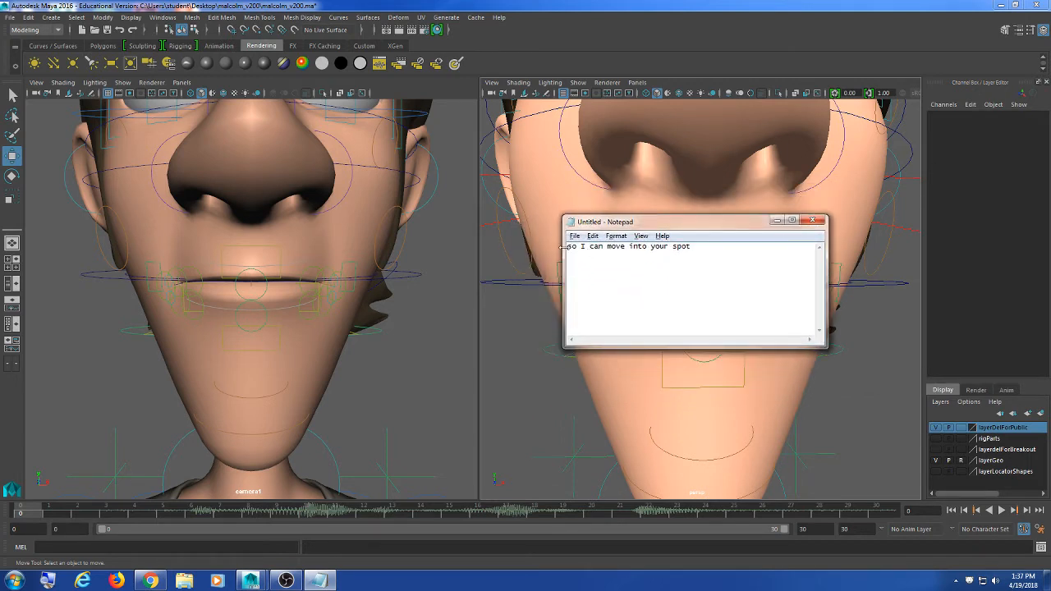
left_click_drag(579, 247, 691, 247)
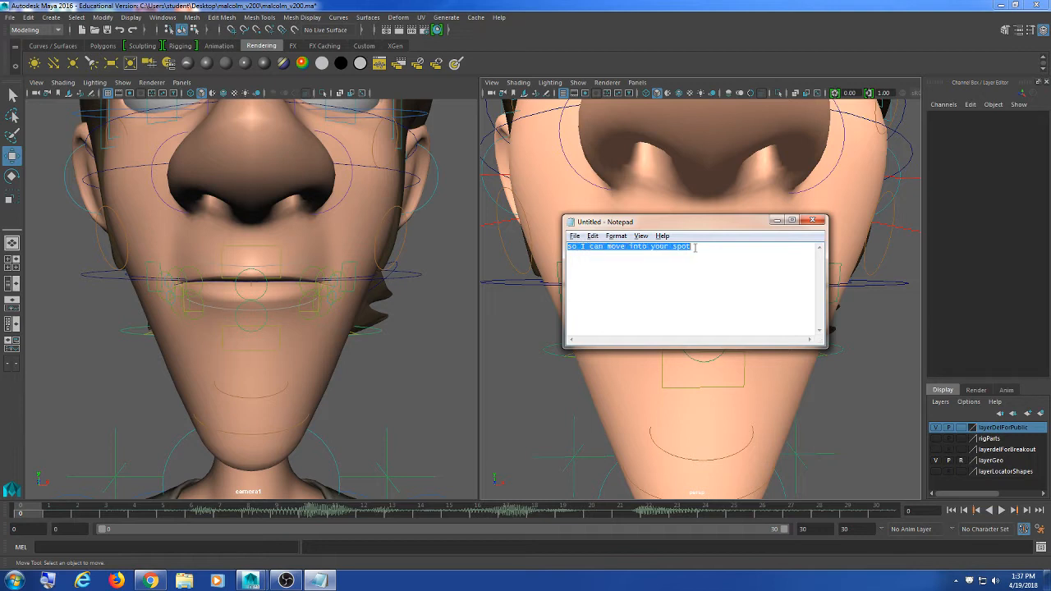
left_click(691, 246)
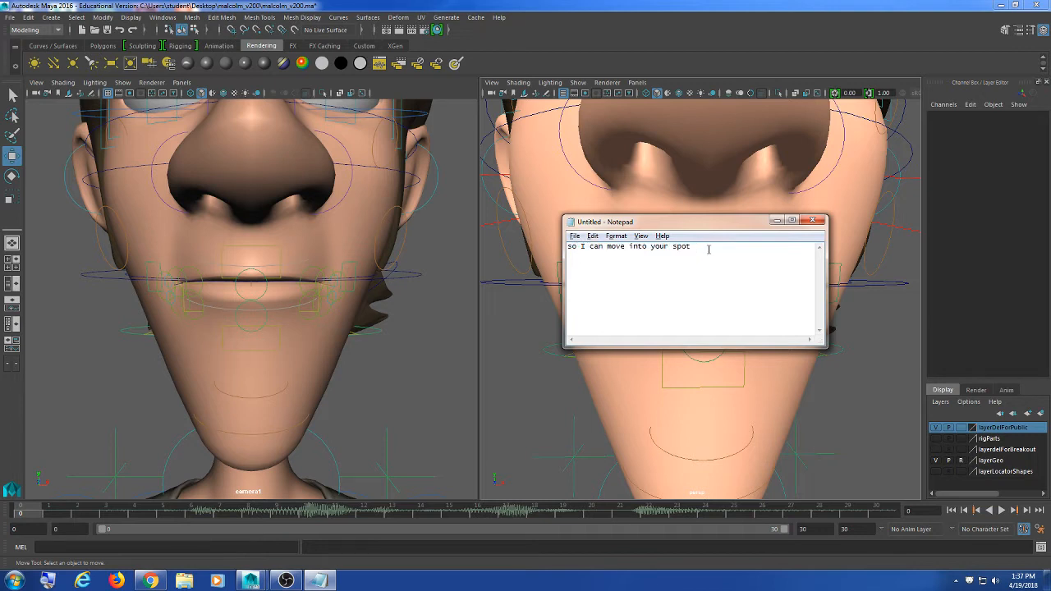
left_click(781, 224)
Check the phoneme mouth-shape chart in Chrome, and return to a front view of the mouth in Maya
scroll(676, 345, "up", 5)
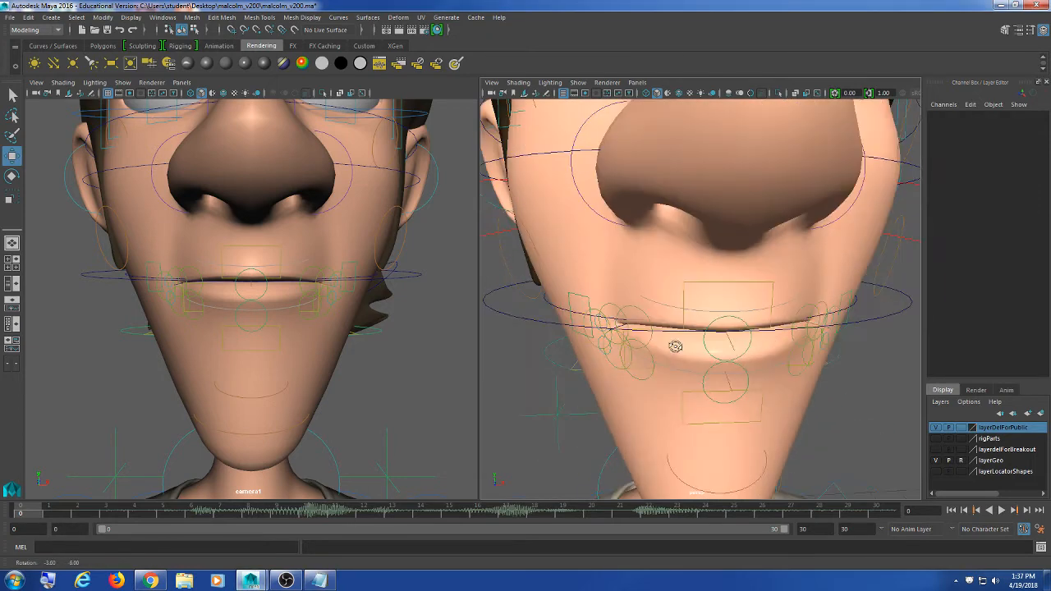
left_click_drag(620, 333, 666, 329, "alt")
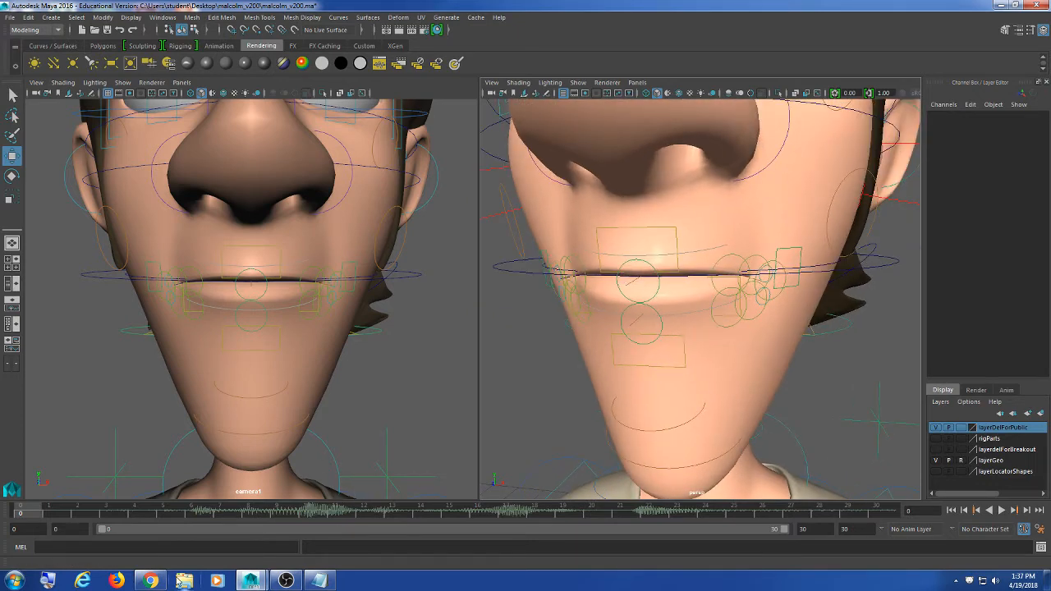
mouse_move(150, 581)
left_click(176, 515)
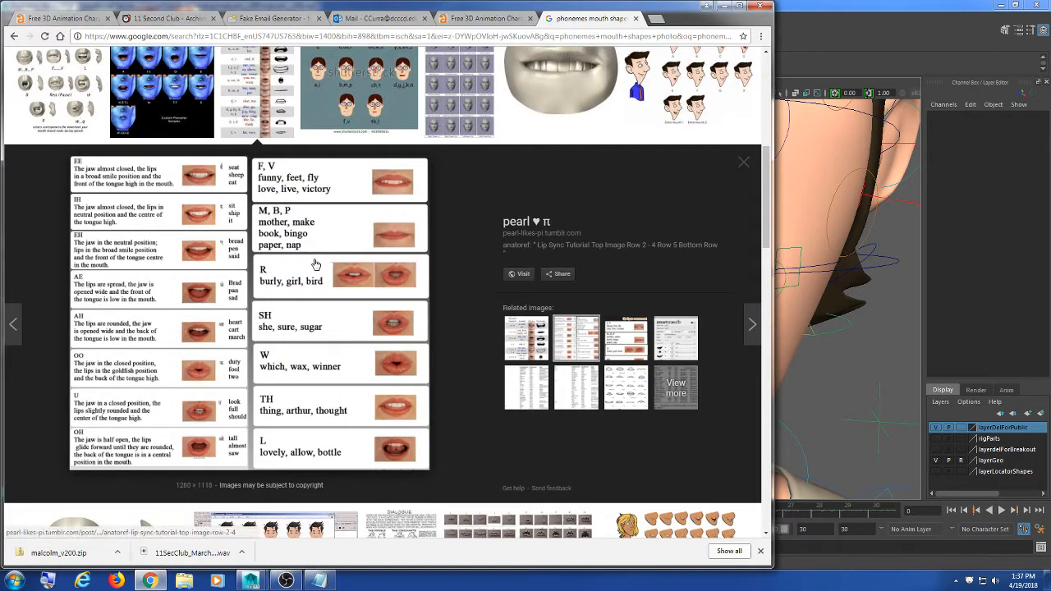
left_click(725, 7)
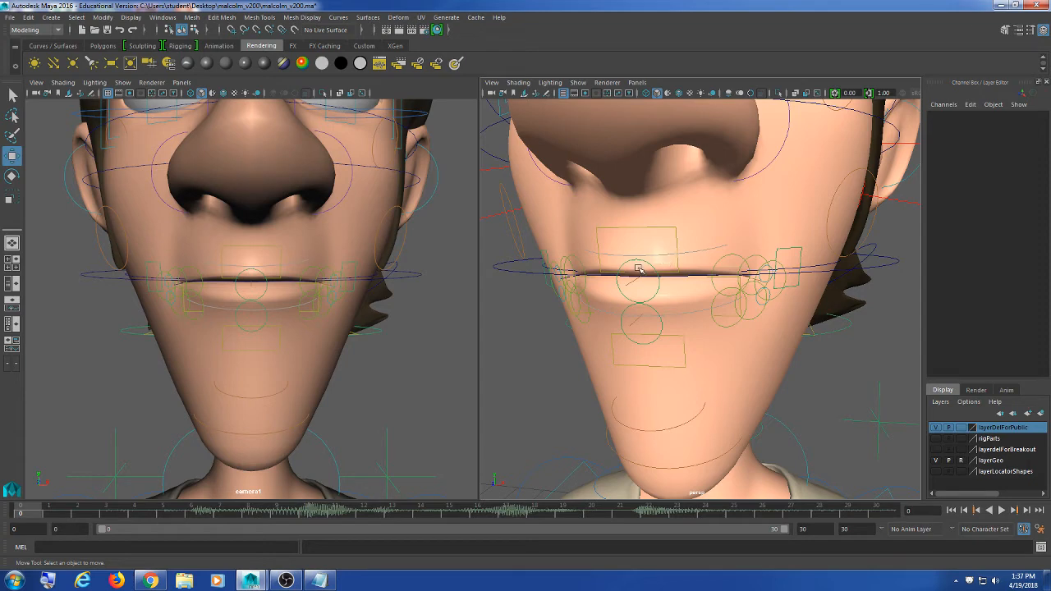
left_click_drag(638, 263, 652, 281, "alt")
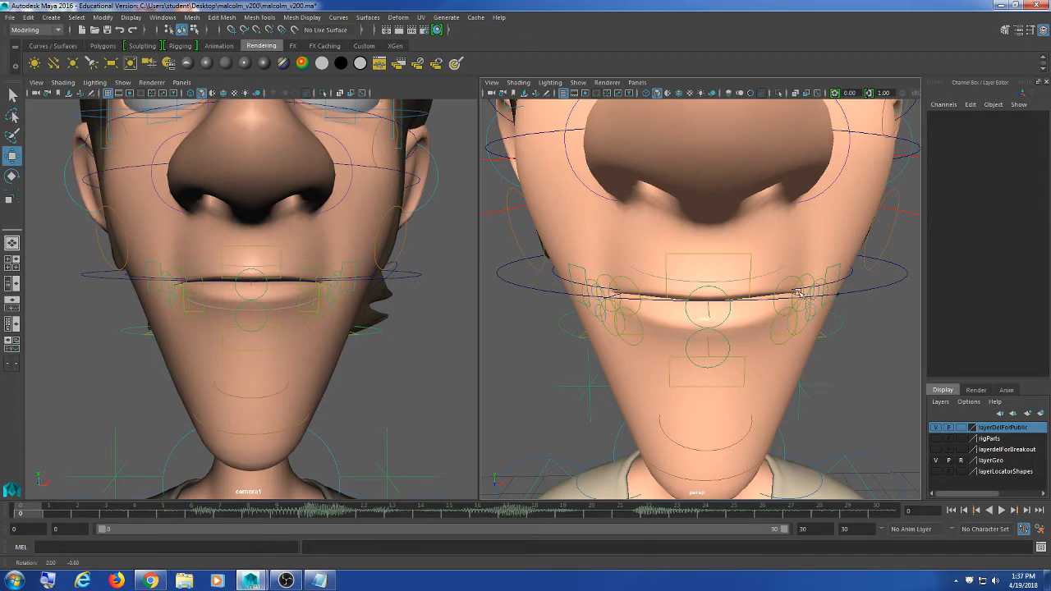
left_click_drag(805, 299, 793, 294, "alt")
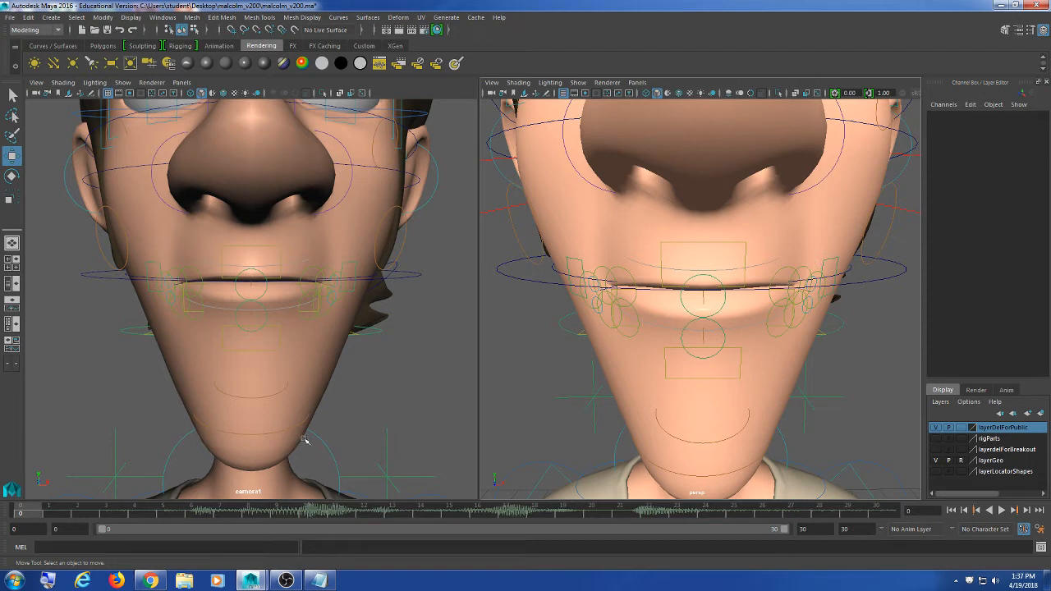
Reopen the Notepad dialogue line, highlight "so" and the remaining words separately to compare them, and minimize the note
left_click(317, 581)
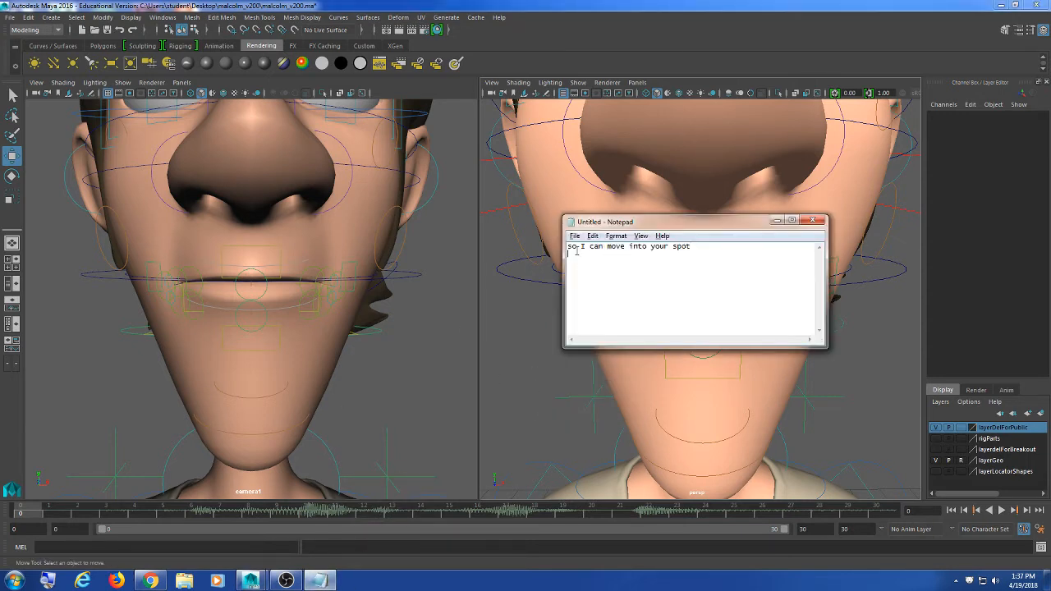
left_click(776, 219)
scroll(735, 306, "up", 5)
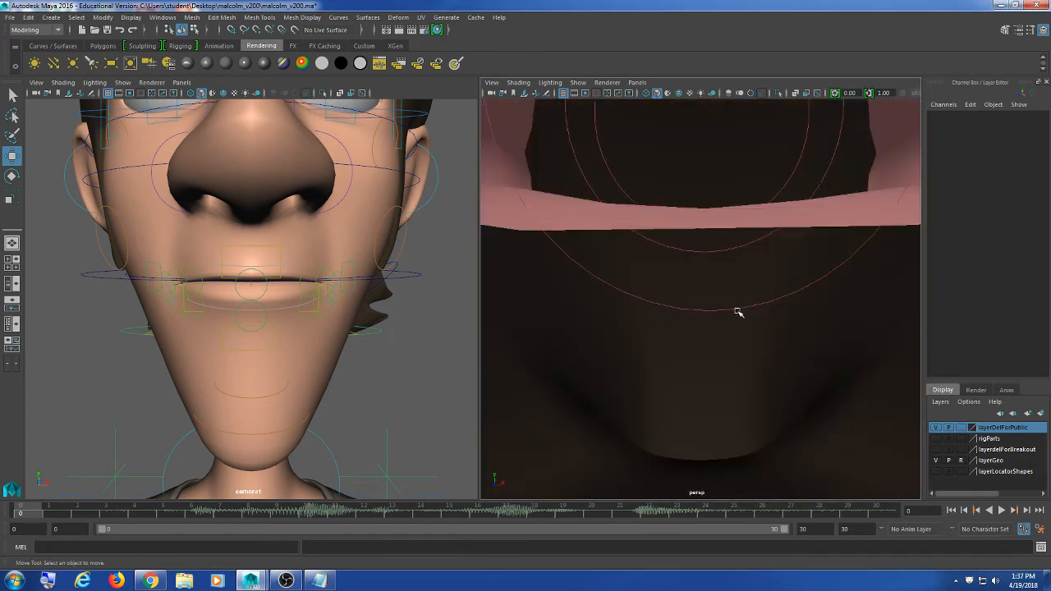
scroll(736, 312, "down", 4)
left_click_drag(732, 312, 707, 293, "alt")
left_click(317, 580)
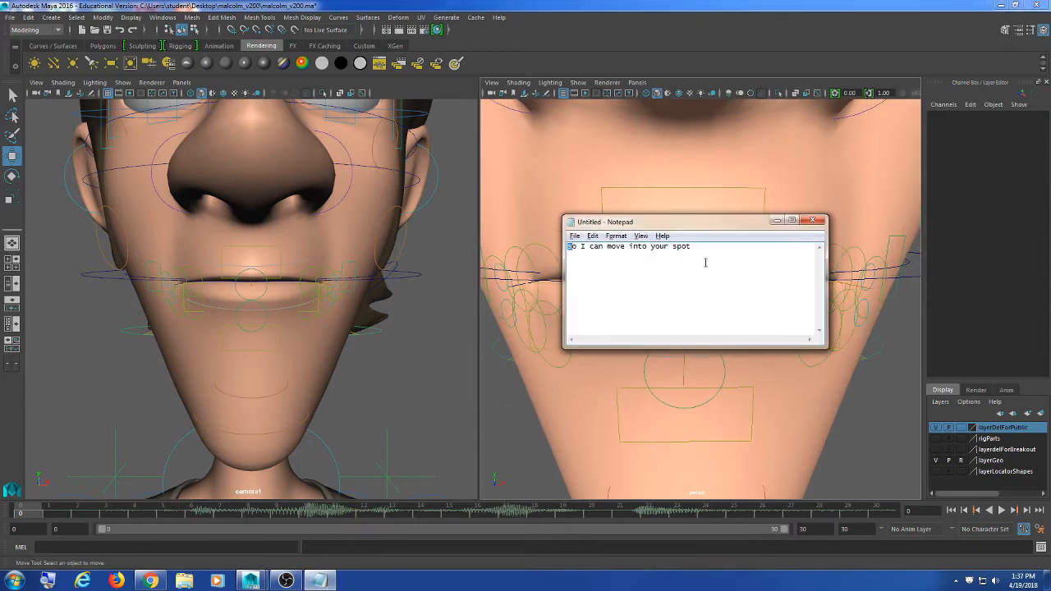
mouse_move(568, 246)
left_mouse_down()
mouse_move(692, 247)
mouse_move(580, 247)
left_mouse_up()
left_click(719, 248)
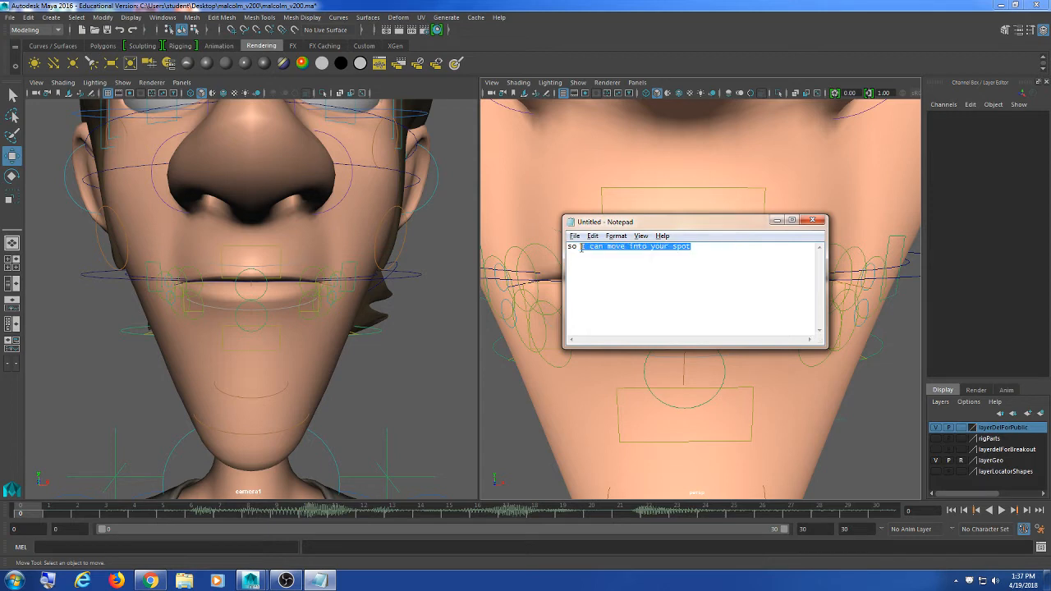
left_click(751, 248)
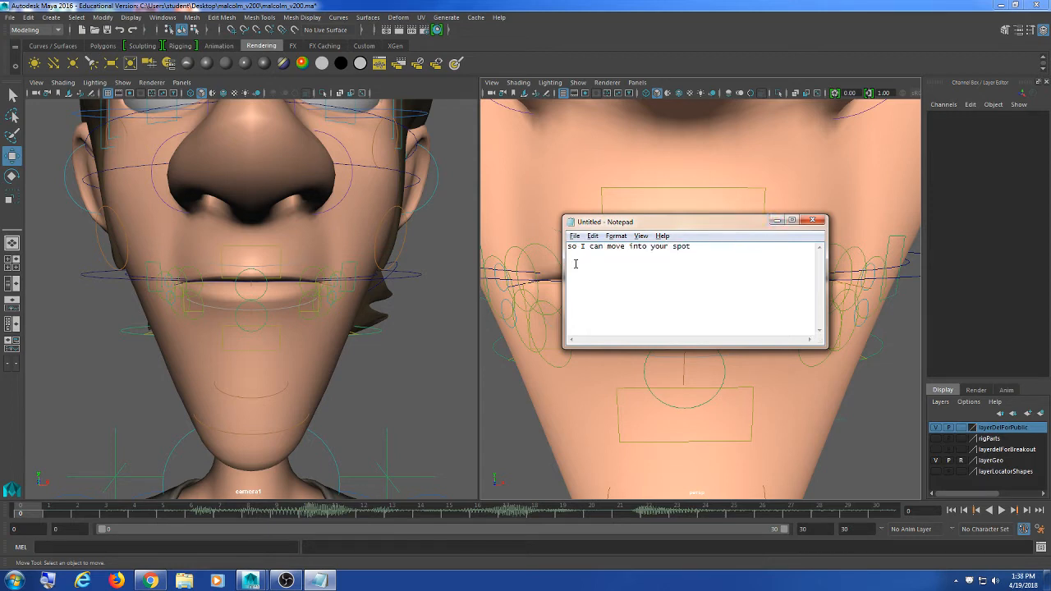
left_click(776, 220)
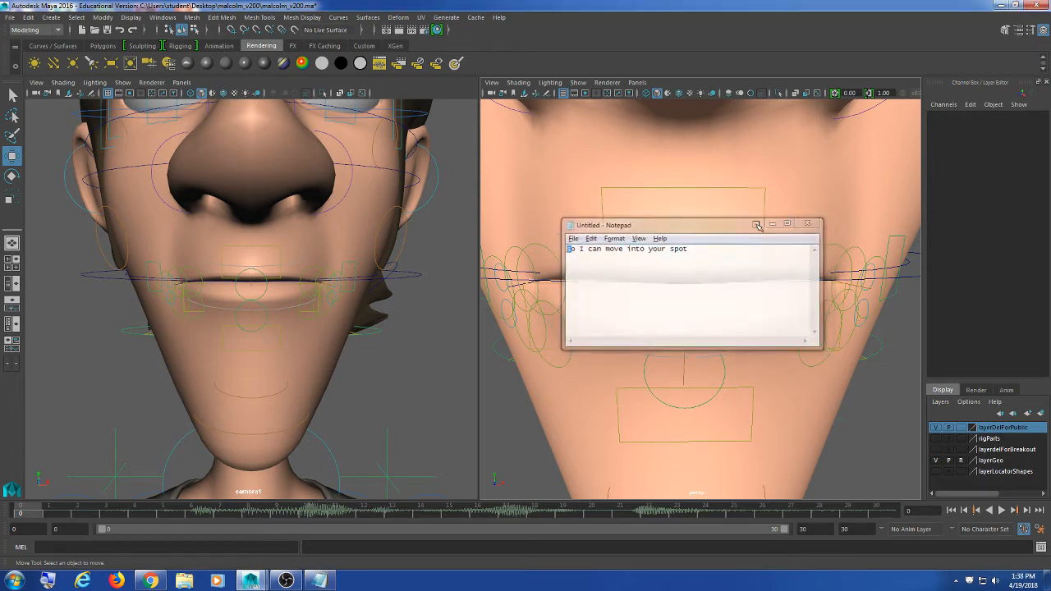
Play the dialogue audio on the timeline and stop playback at frame 5
key("alt+v")
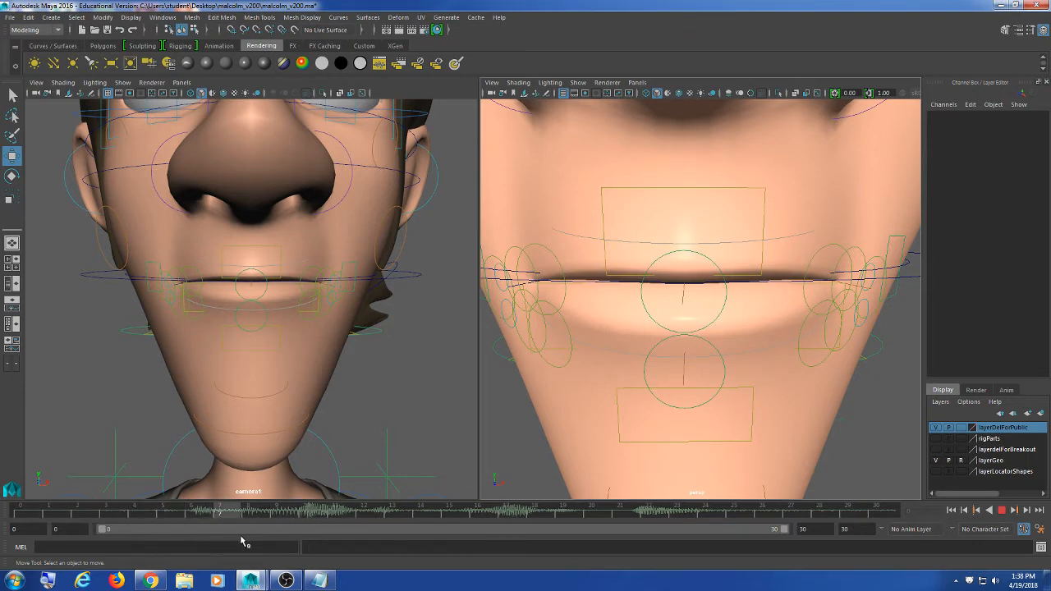
key("alt+v")
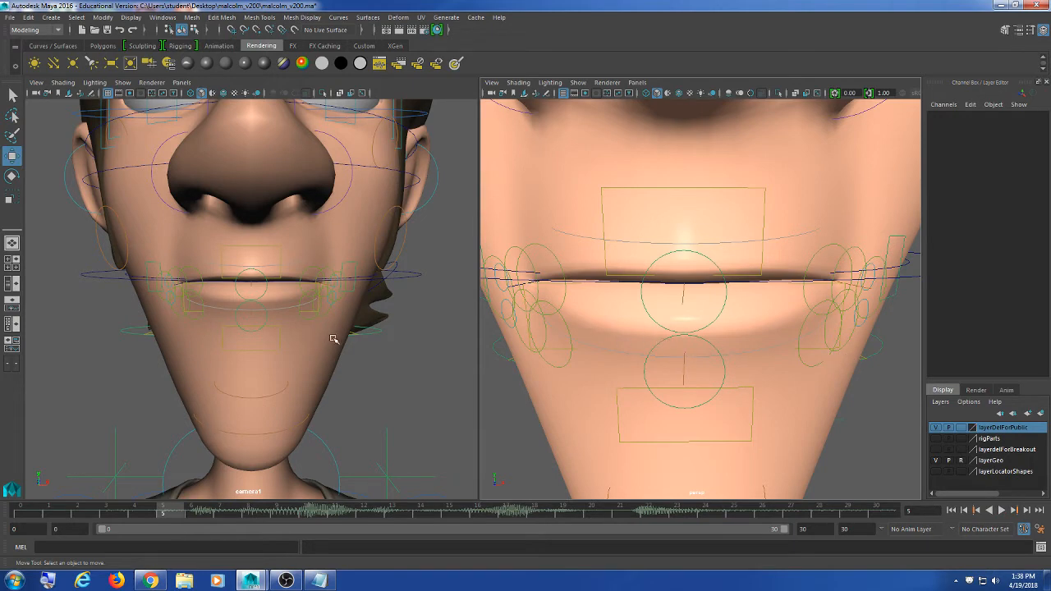
Examine the mouth and lip controls from several angles and distances in the perspective view
left_click_drag(730, 331, 695, 335, "alt")
scroll(718, 340, "down", 5)
scroll(717, 341, "up", 4)
scroll(713, 343, "down", 14)
scroll(627, 358, "up", 6)
scroll(626, 358, "up", 6)
scroll(697, 337, "up", 4)
scroll(697, 337, "up", 8)
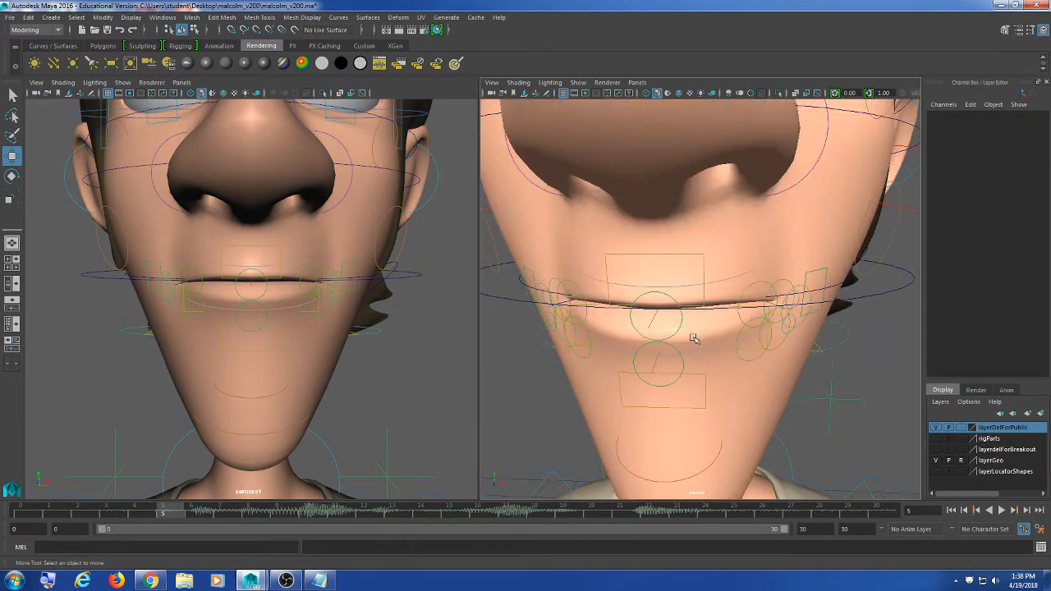
scroll(666, 332, "down", 6)
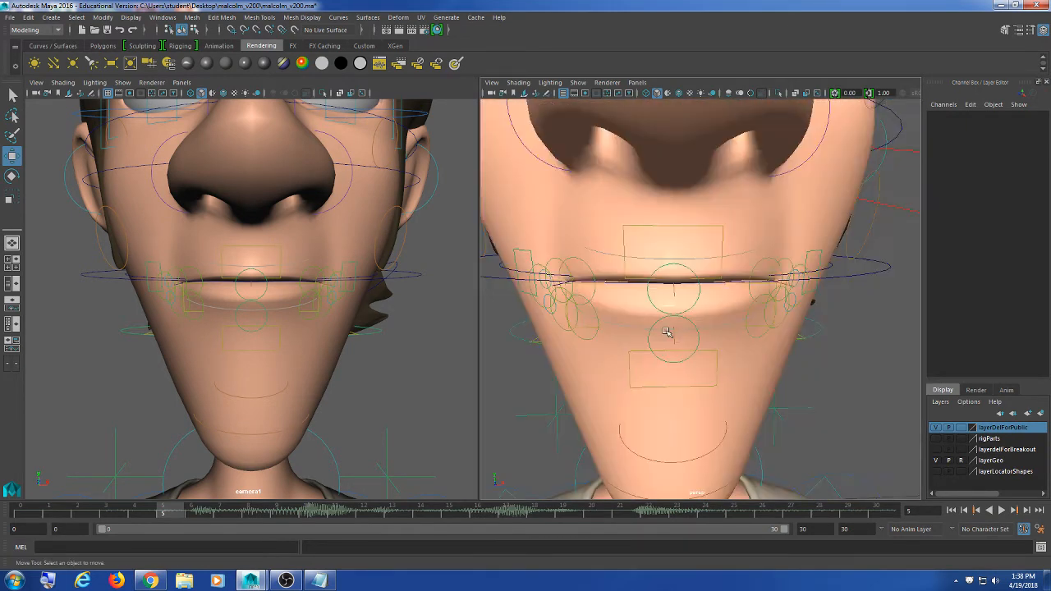
left_click_drag(668, 321, 669, 294, "alt")
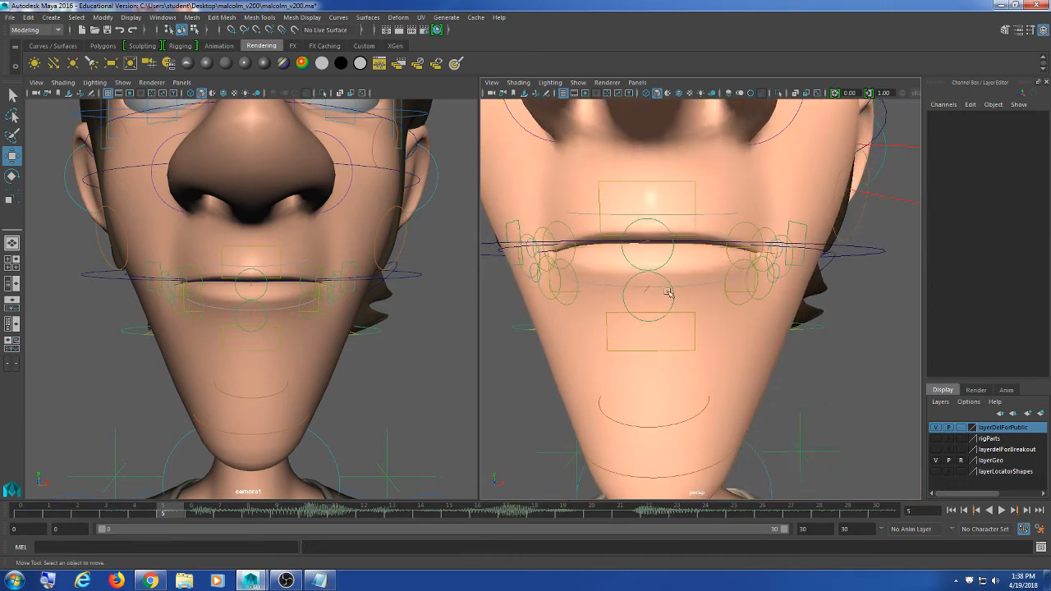
middle_click_drag(670, 293, 678, 319, "alt")
scroll(624, 304, "up", 1)
scroll(624, 304, "down", 1)
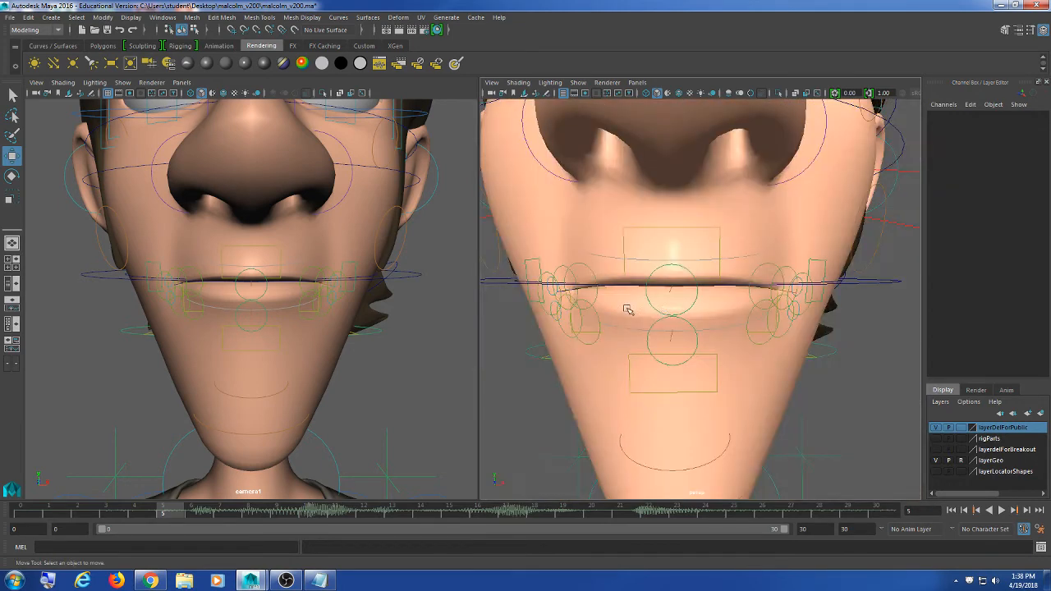
left_click_drag(662, 310, 665, 311, "alt")
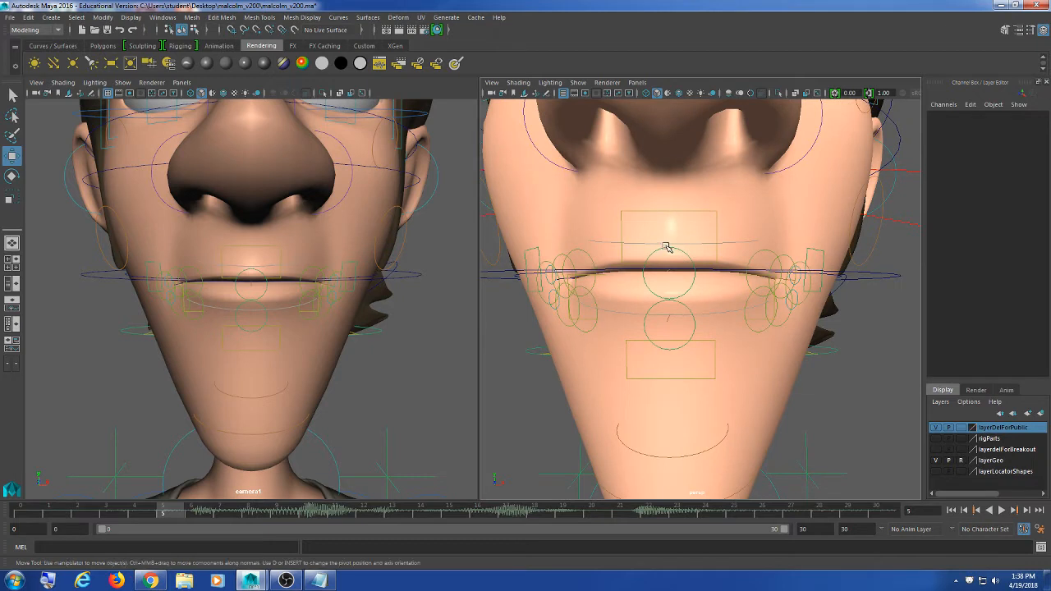
Raise the upper-lip centre control to Translate Y about 0.274 and lower the lower-lip centre control to about -0.335
left_click(667, 247)
left_click_drag(672, 227, 672, 194)
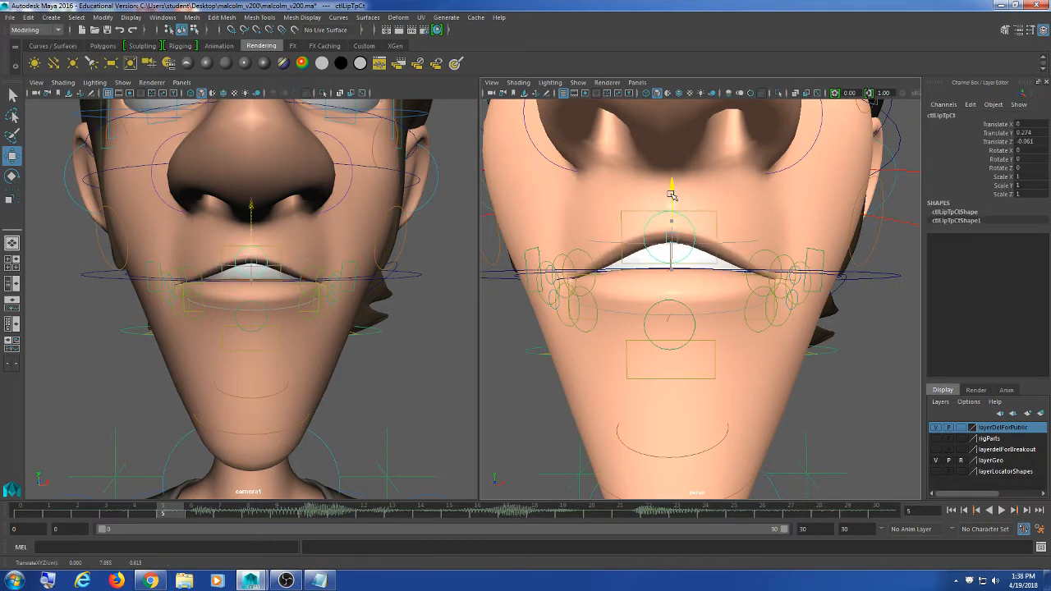
left_click(670, 301)
left_click_drag(674, 286, 797, 283)
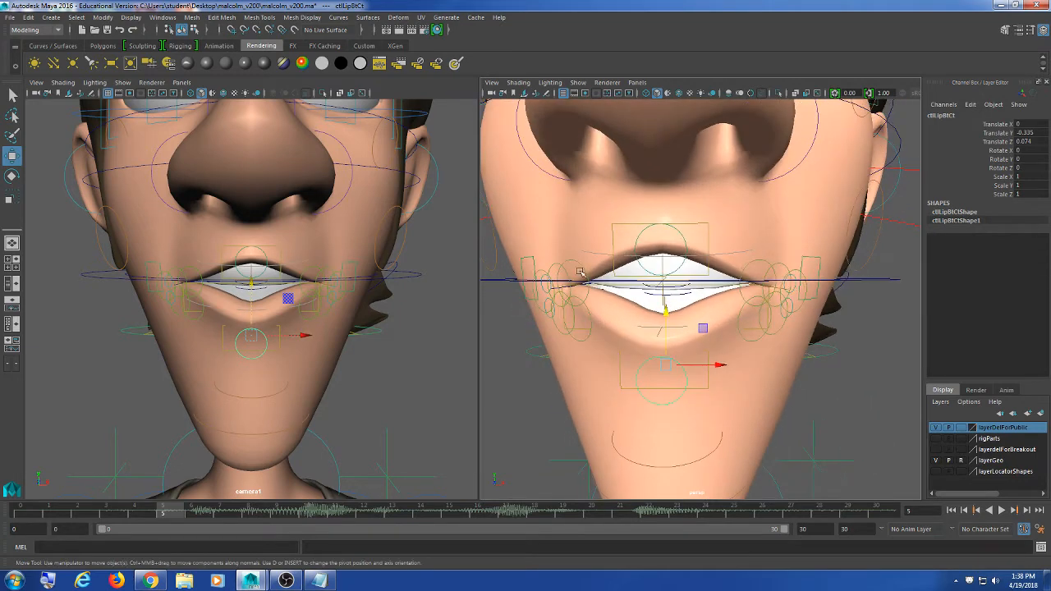
Raise both upper-lip side controls to Translate Y about 0.184 and lower both lower-lip side controls to about -0.198
left_click(585, 267)
left_click(749, 259)
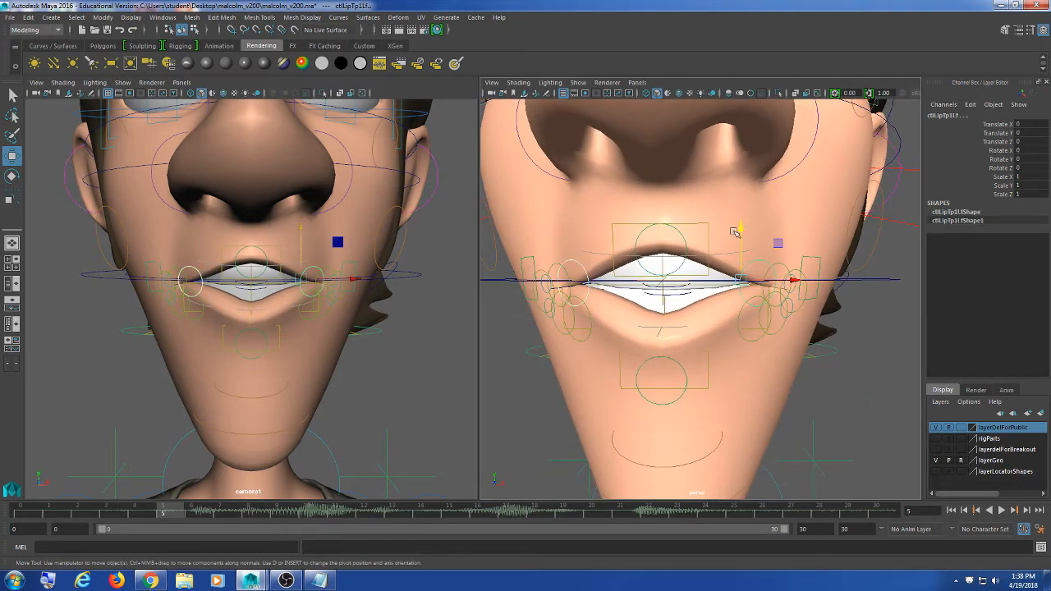
left_click_drag(739, 235, 735, 214)
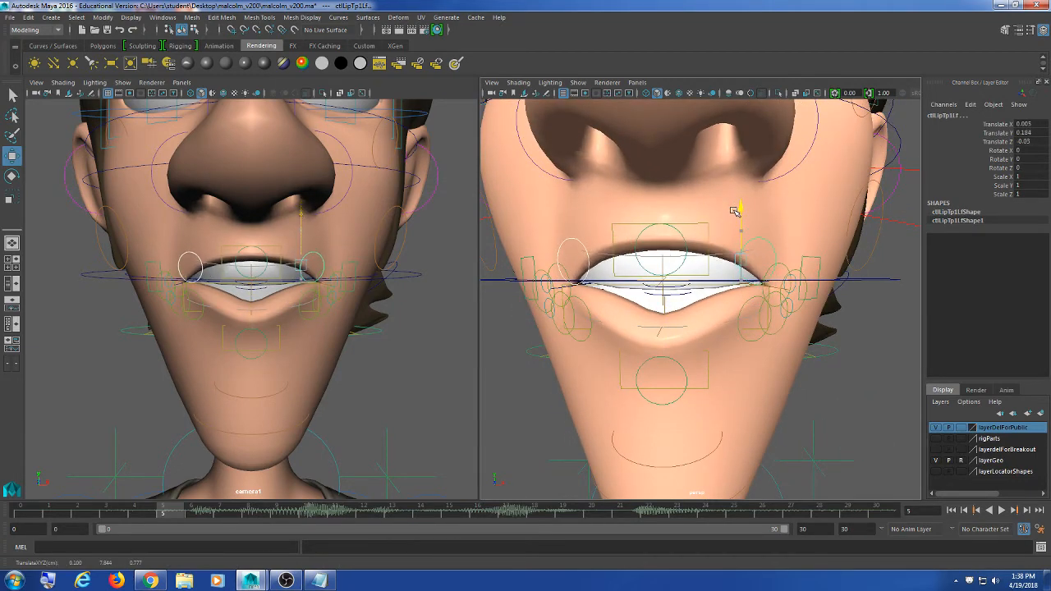
left_click_drag(597, 329, 608, 335, "alt")
left_click(609, 336)
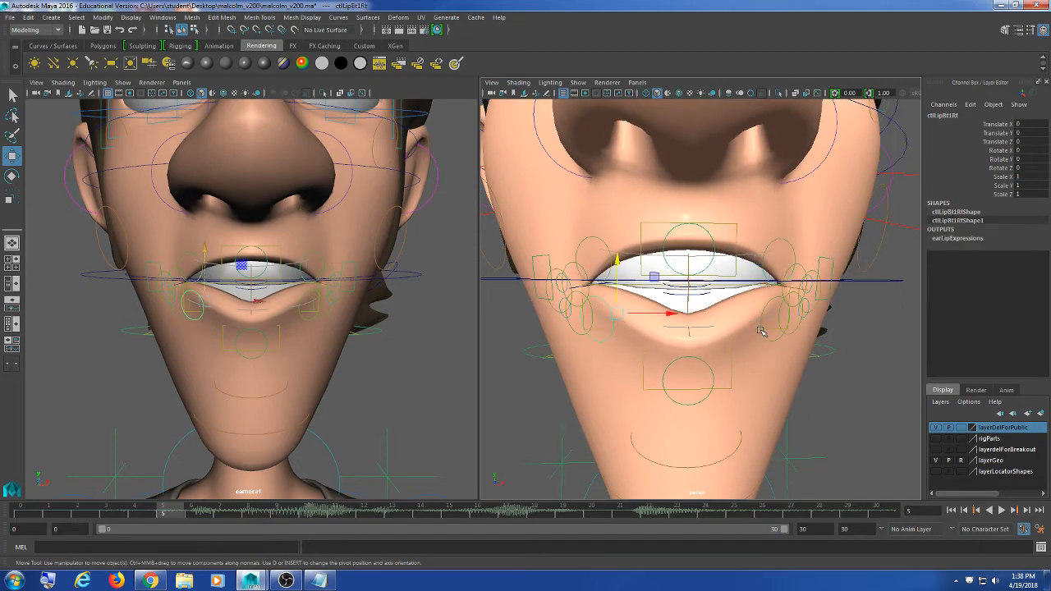
left_click(765, 336)
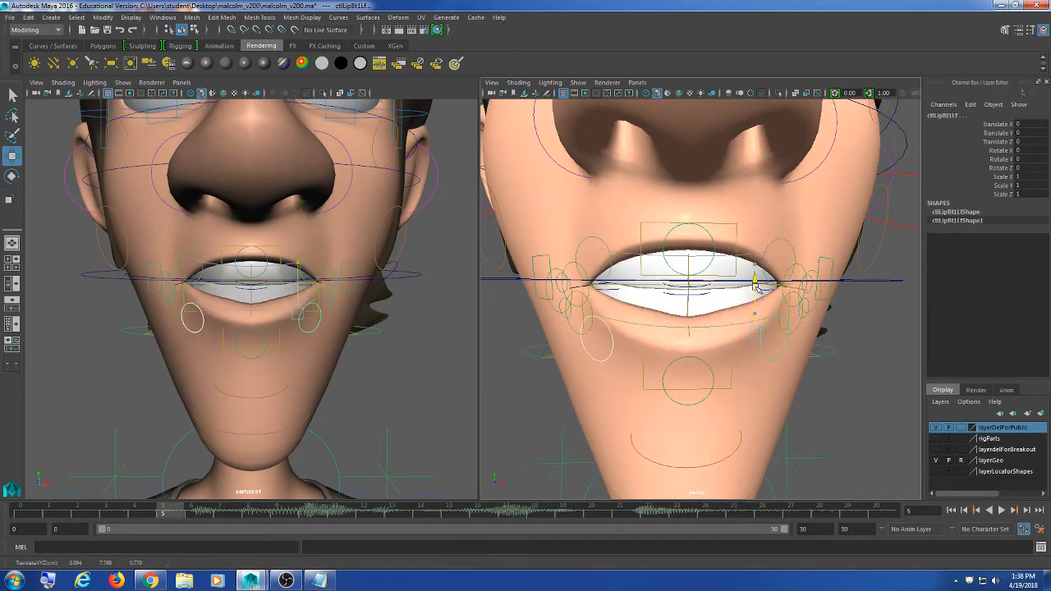
left_click_drag(755, 261, 754, 283)
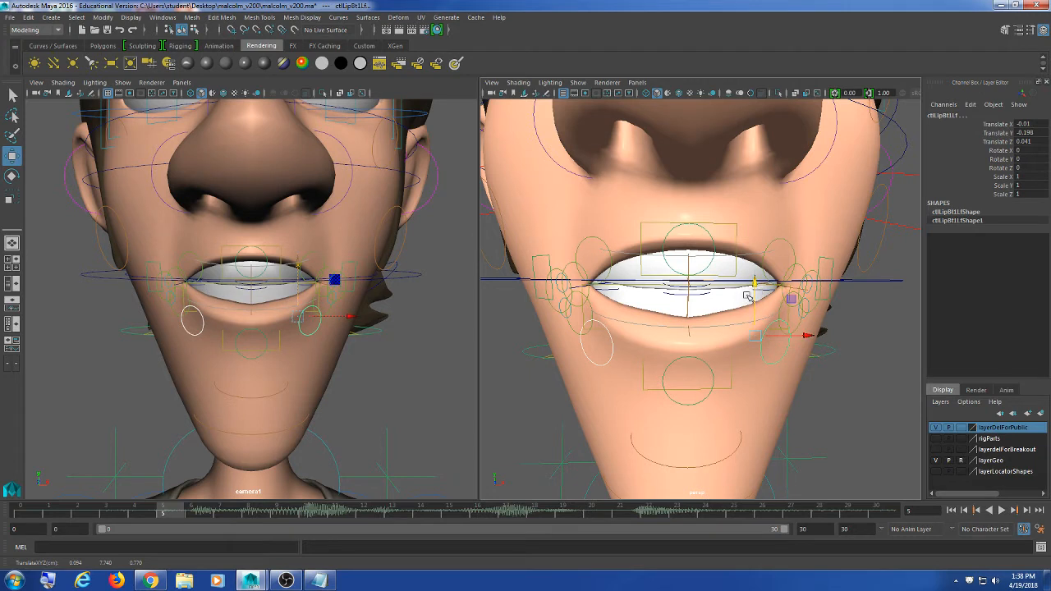
Try rotating the ctlTongue4 control inside the mouth, and undo the rotation
left_click(712, 329)
key("e")
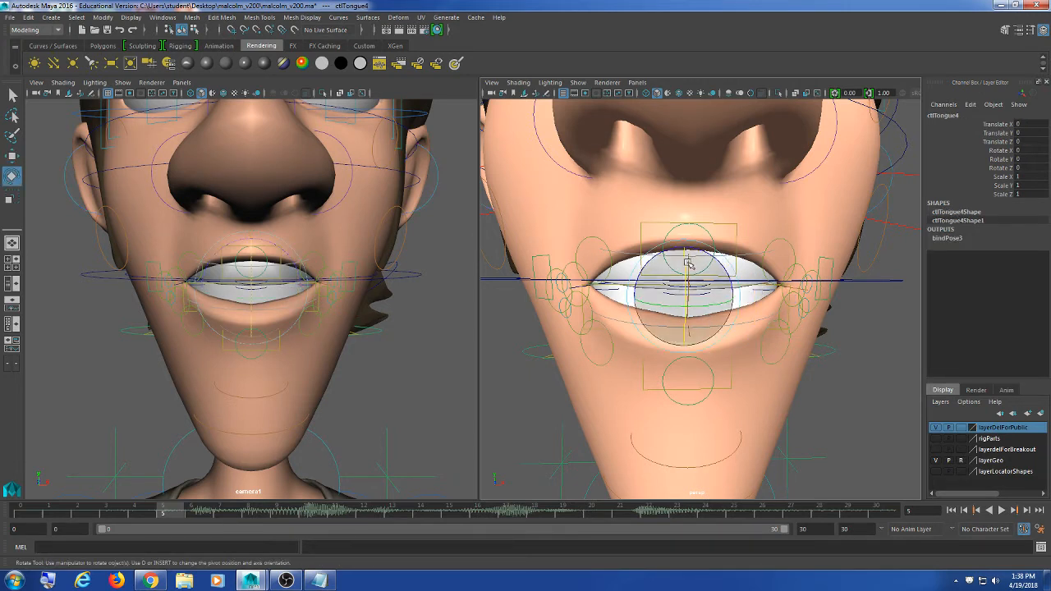
key("ctrl+z")
key("w")
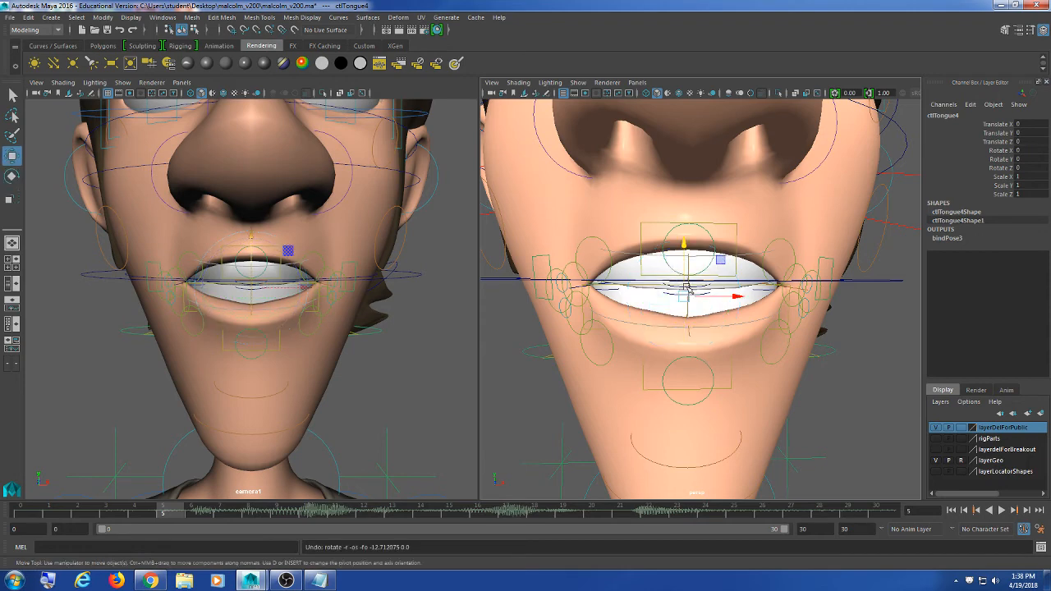
key("ctrl+z")
Try moving and rotating the lower teeth control to part the teeth, undoing the attempts
left_click_drag(732, 362, 716, 361, "alt")
left_click(713, 326)
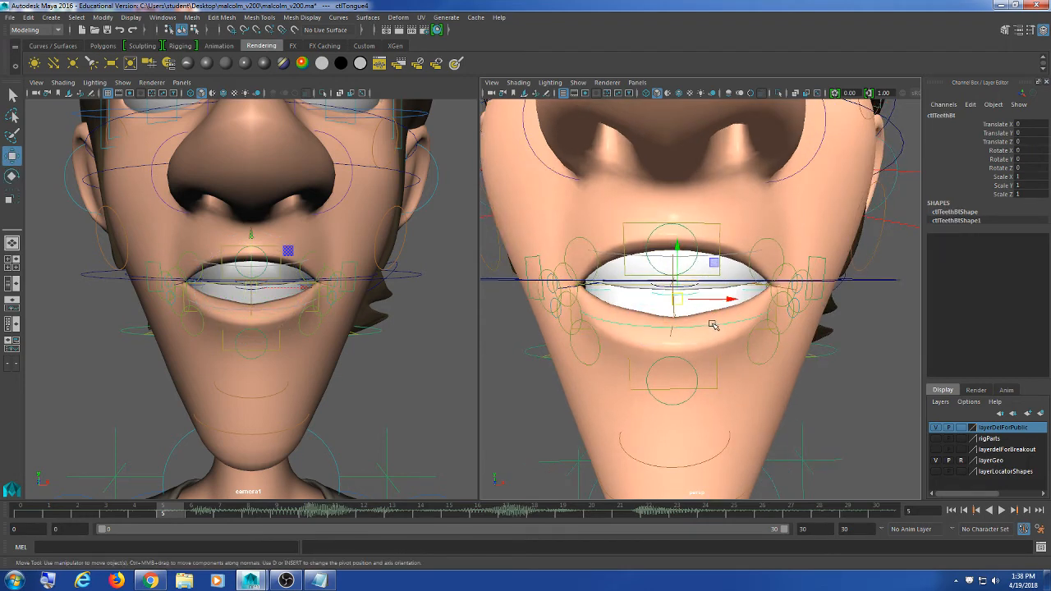
left_click_drag(675, 303, 683, 321)
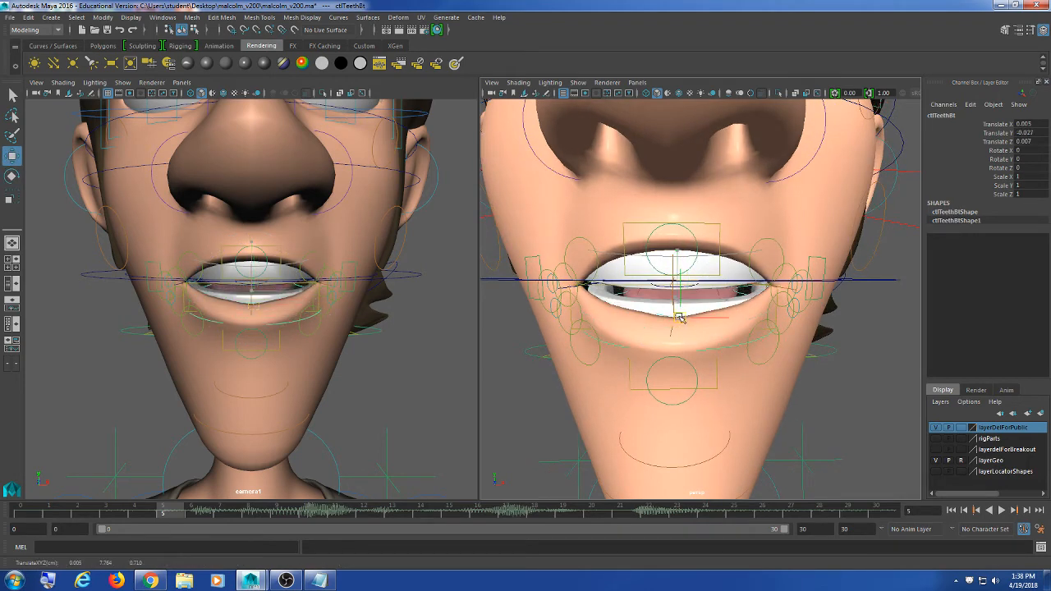
key("ctrl+z")
left_click_drag(713, 353, 677, 354, "alt")
key("e")
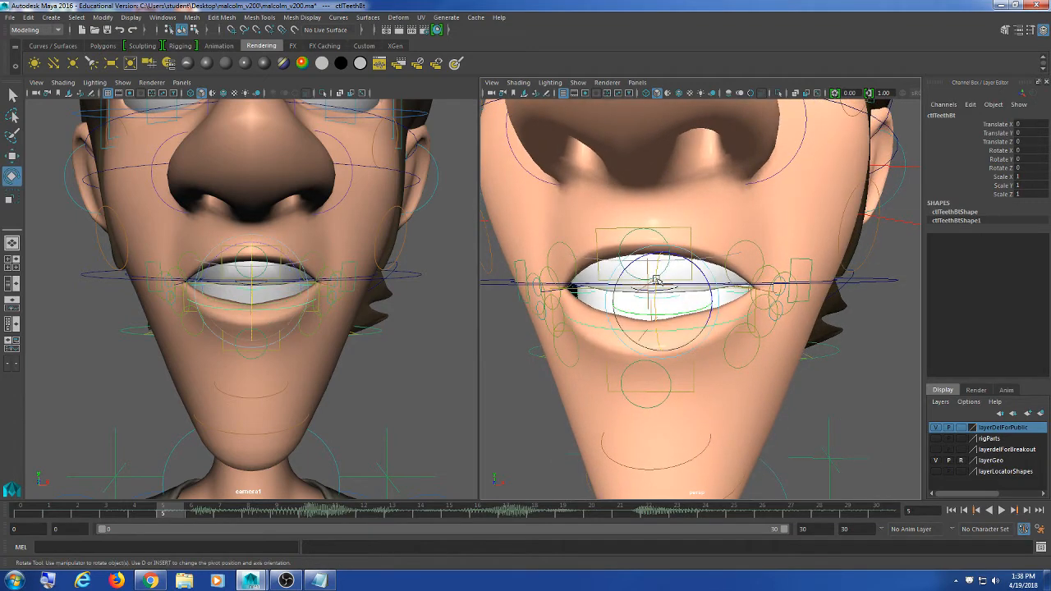
left_click_drag(657, 311, 657, 327)
key("ctrl+z")
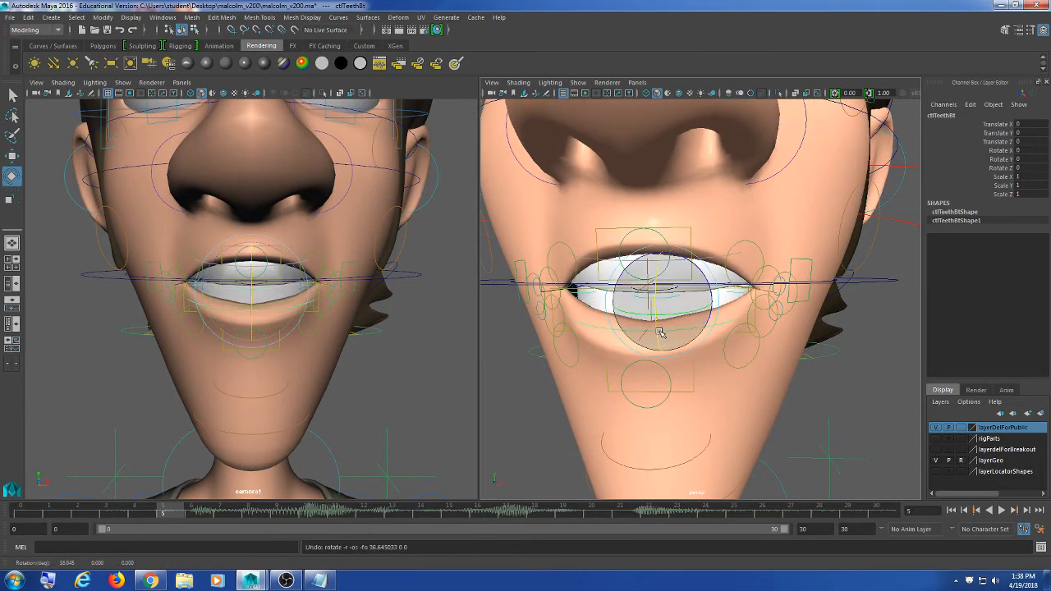
key("w")
left_click_drag(666, 264, 666, 269)
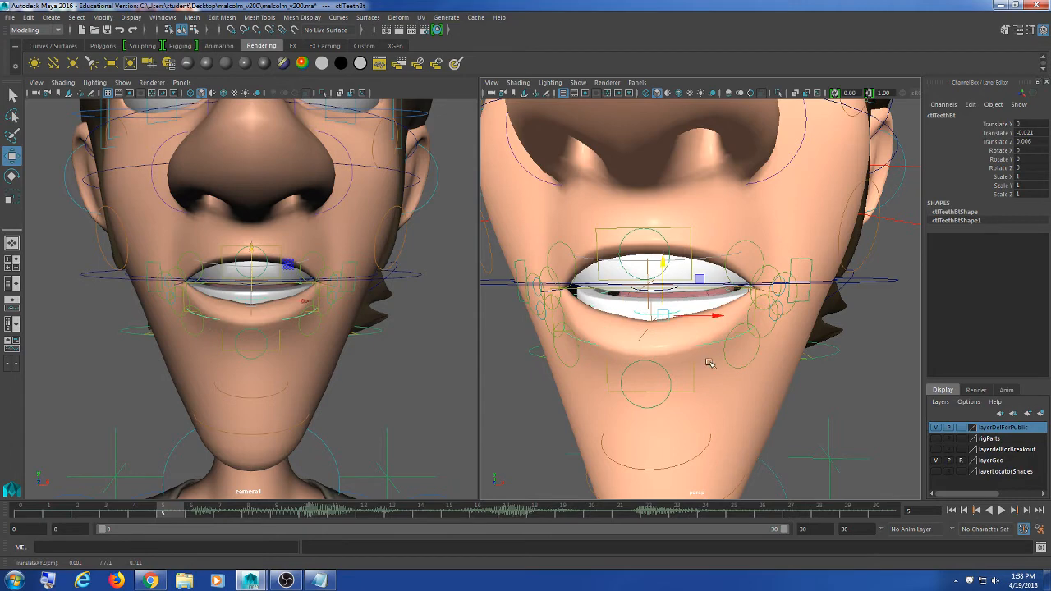
mouse_move(709, 364)
left_mouse_down("alt")
mouse_move(720, 352)
mouse_move(714, 360)
left_mouse_up("alt")
key("ctrl+z")
Try raising the upper teeth and shifting the lower teeth, undo the teeth moves, and clear the selection
left_click_drag(674, 248, 674, 224)
left_click(674, 234)
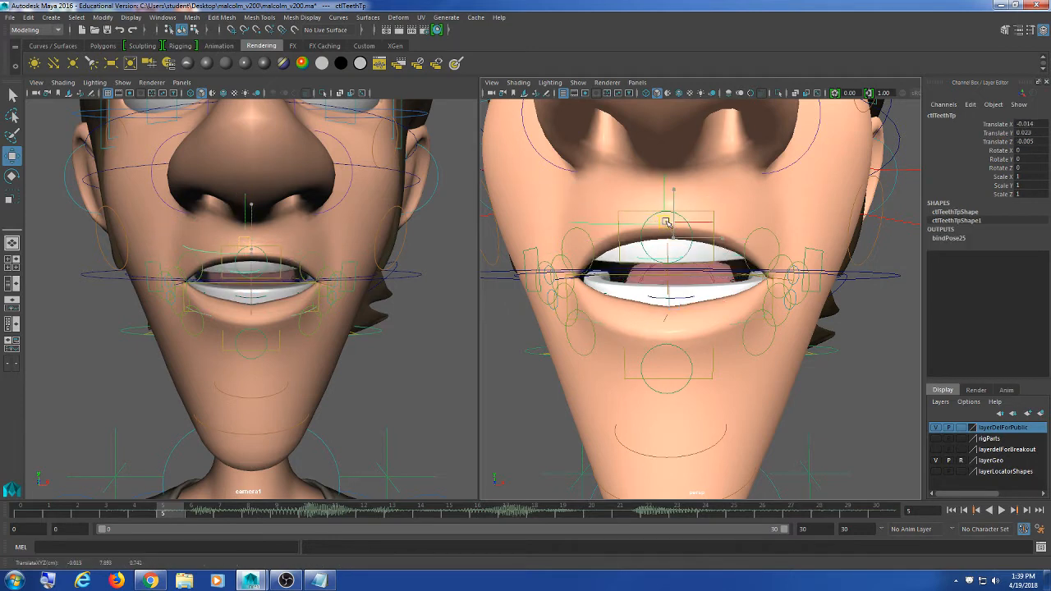
key("ctrl+z")
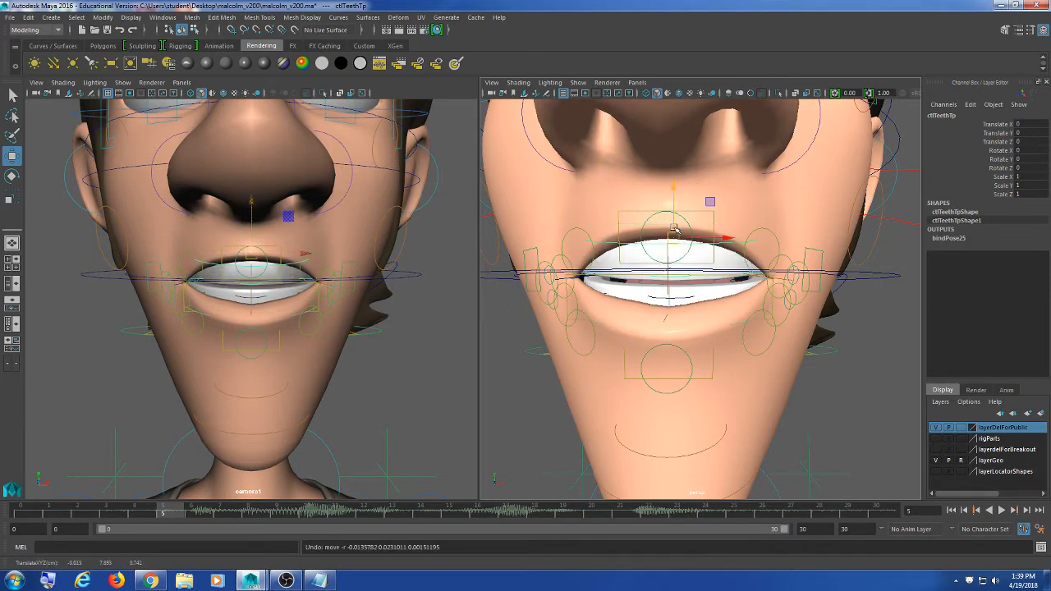
key("ctrl+z")
key("ctrl+z")
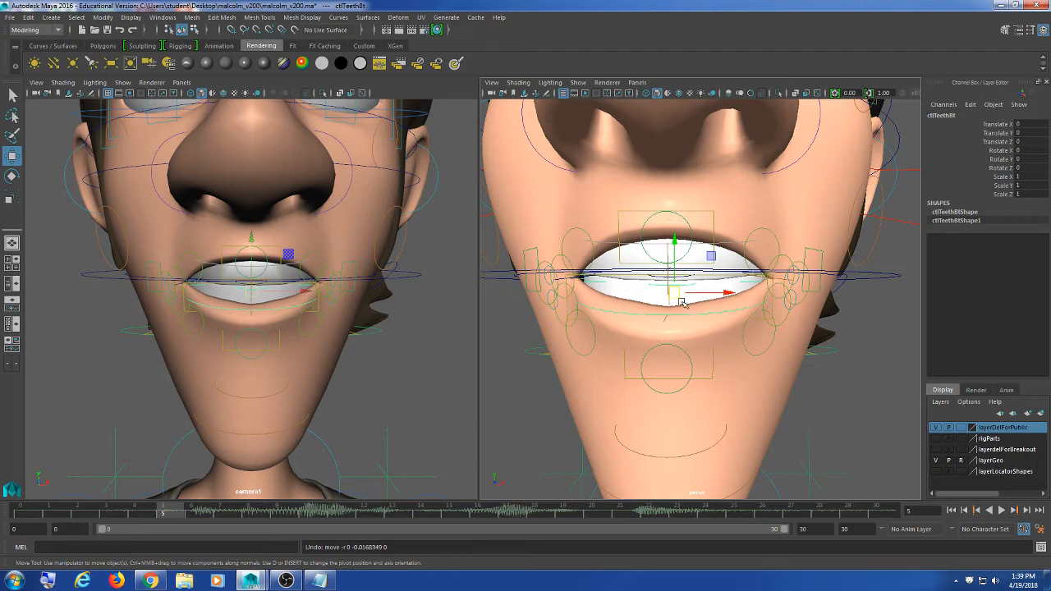
mouse_move(682, 298)
left_mouse_down()
mouse_move(674, 282)
mouse_move(683, 288)
left_mouse_up()
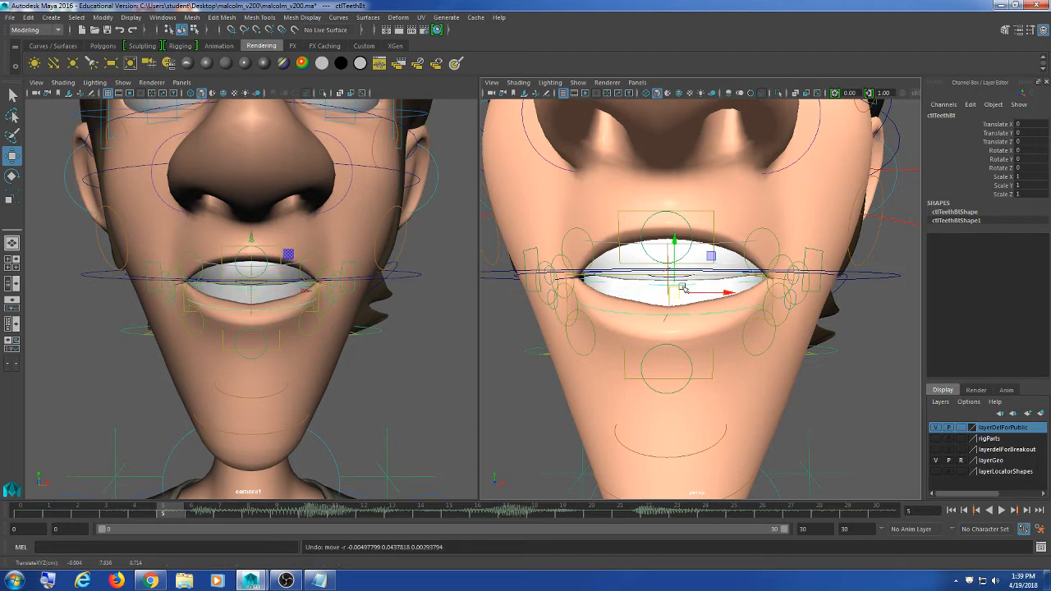
left_click(874, 412)
Try lifting the upper teeth control once more, and undo the move
left_click_drag(736, 307, 751, 311, "alt")
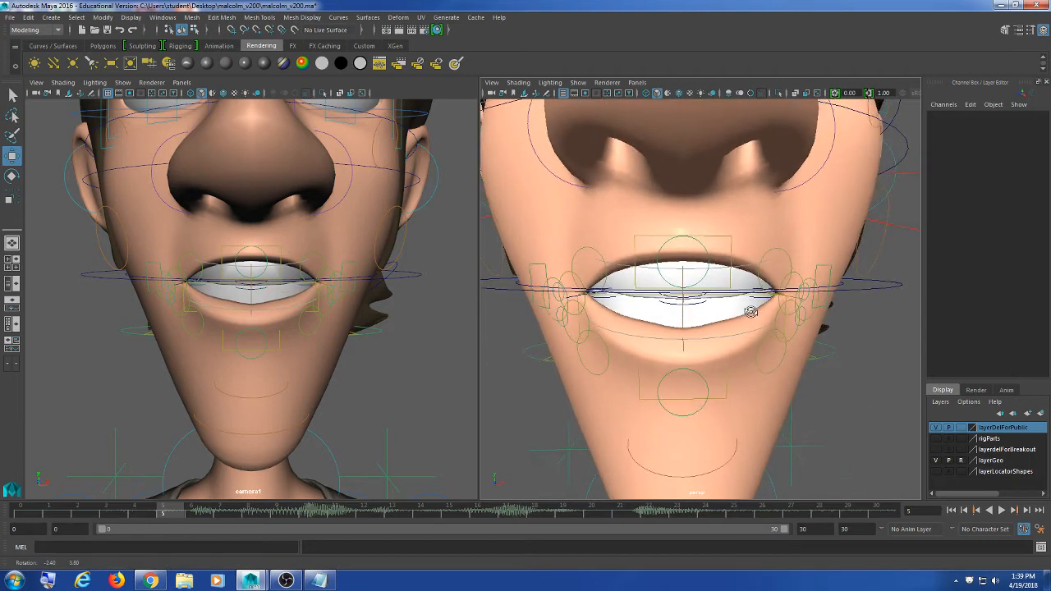
left_click(742, 268)
mouse_move(688, 247)
left_mouse_down()
mouse_move(680, 220)
mouse_move(676, 235)
left_mouse_up()
key("ctrl+z")
mouse_move(744, 380)
left_mouse_down("alt")
mouse_move(730, 375)
mouse_move(743, 381)
left_mouse_up("alt")
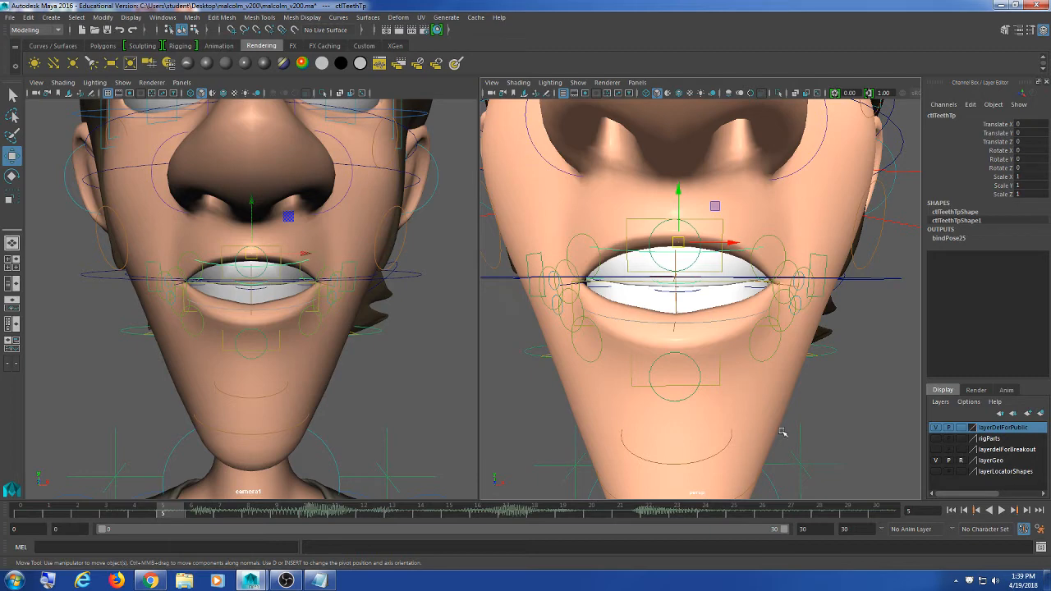
Try rotating the ctlJawRot jaw control, undo the rotation, and inspect the mouth closely
left_click_drag(782, 432, 815, 287, "alt")
left_click(803, 298)
key("e")
left_click_drag(660, 261, 662, 266)
key("ctrl+z")
left_click_drag(687, 386, 724, 392, "alt")
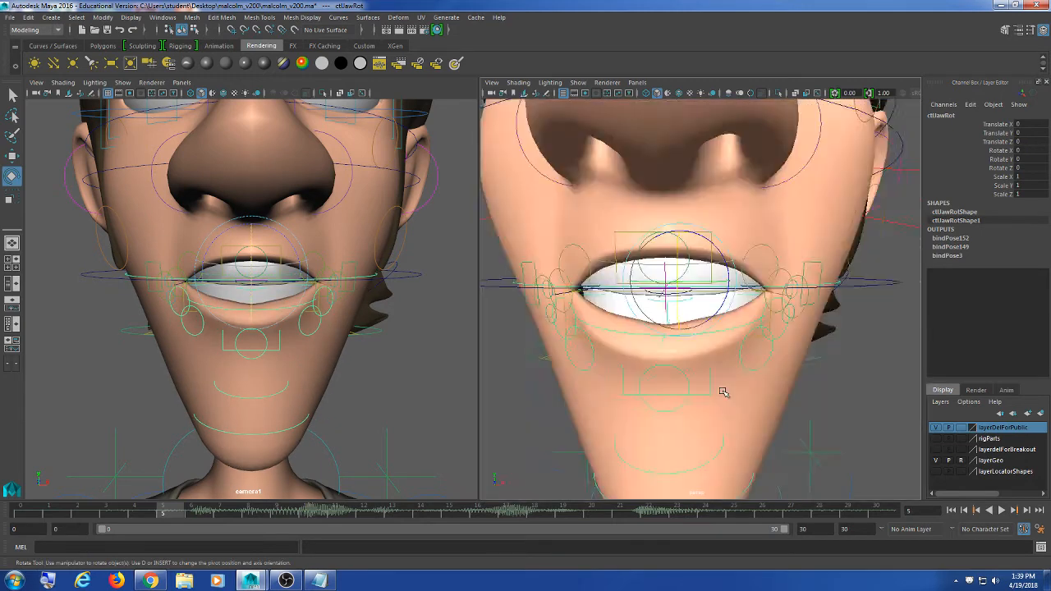
scroll(716, 387, "down", 5)
scroll(715, 386, "up", 4)
scroll(714, 365, "up", 3)
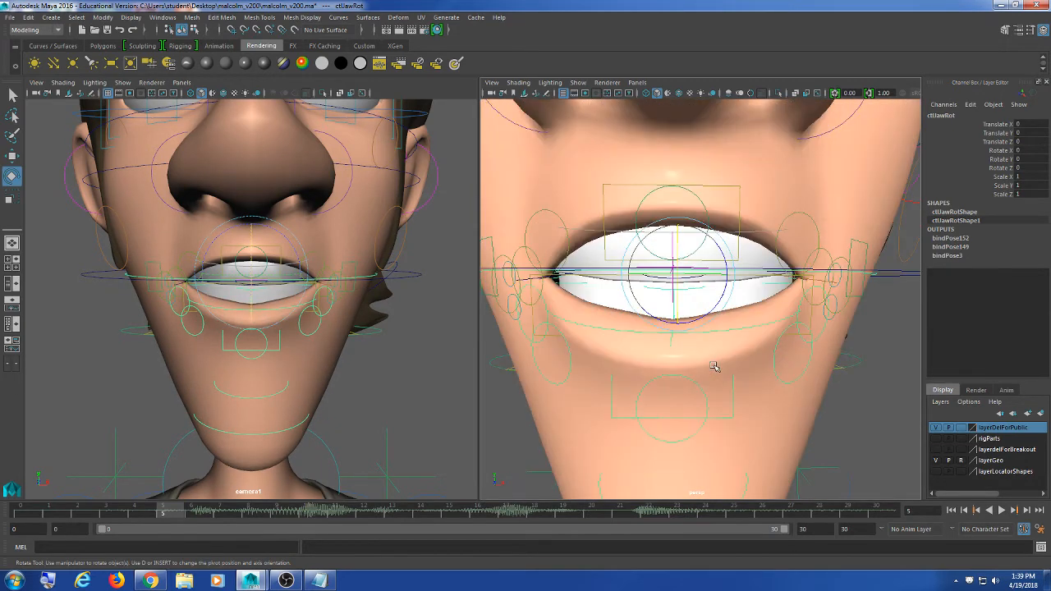
Try a small move of the lower teeth control, and undo it
left_click(750, 335)
left_click(741, 326)
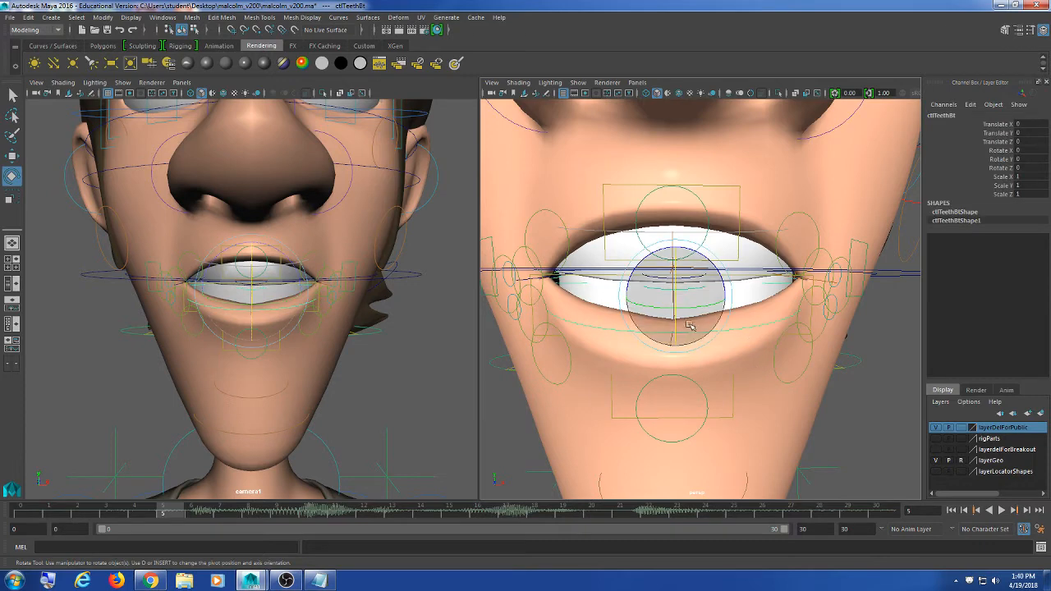
key("w")
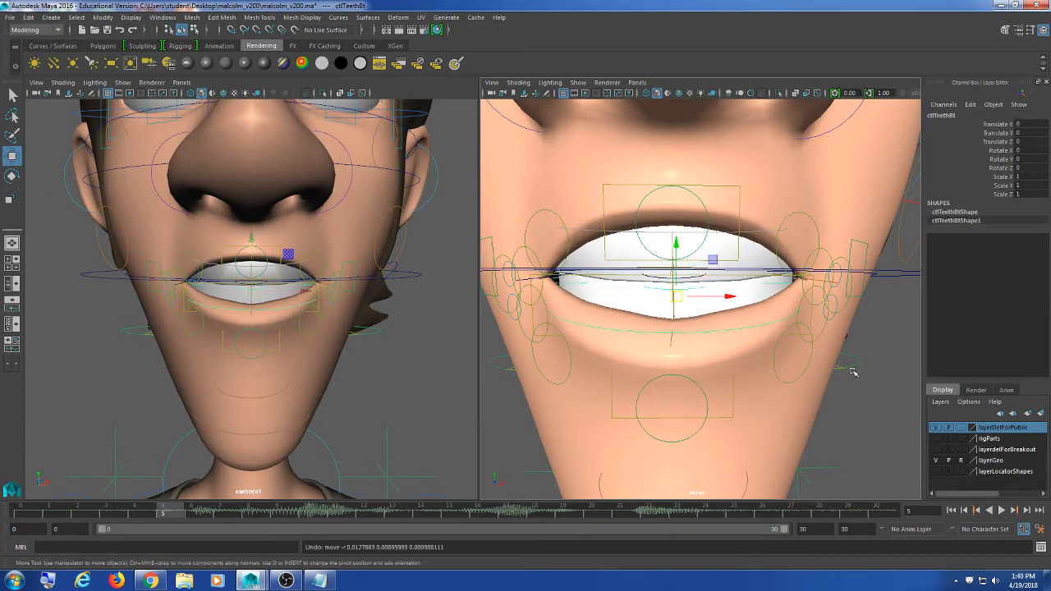
Open the jaw by rotating the ctlJawRot control to Rotate X 5.52
left_click_drag(850, 372, 772, 366, "alt")
left_click(844, 303)
key("e")
left_click_drag(668, 283, 666, 247)
scroll(739, 340, "down", 10)
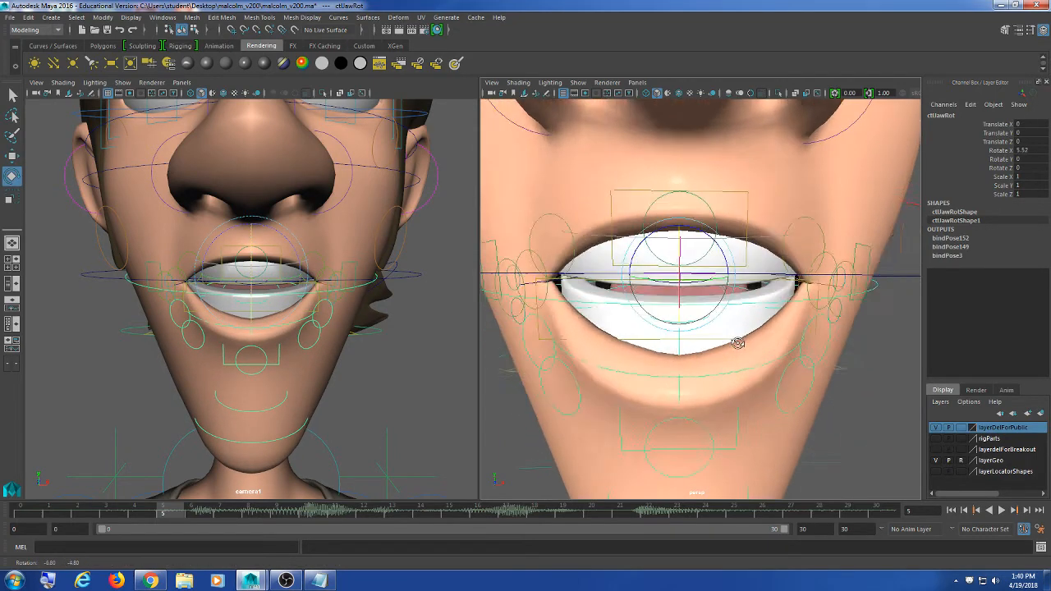
scroll(731, 367, "up", 4)
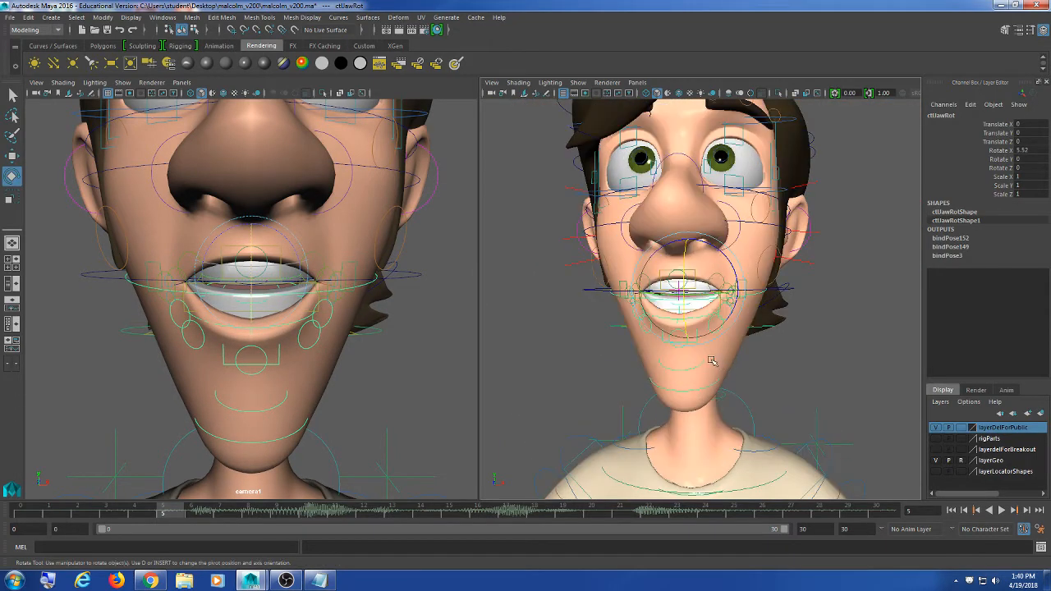
Close the jaw slightly by rotating the ctlJawRot control to Rotate X 4.3, checking the mouth from several views
left_click_drag(731, 367, 700, 358, "alt")
scroll(679, 368, "up", 3)
scroll(681, 364, "up", 3)
key("w")
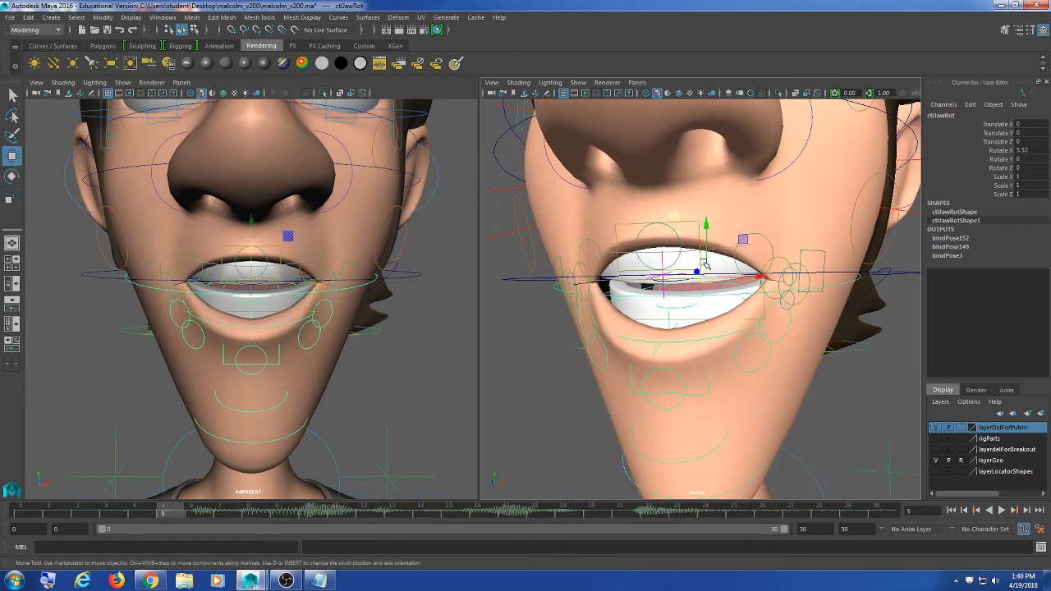
key("e")
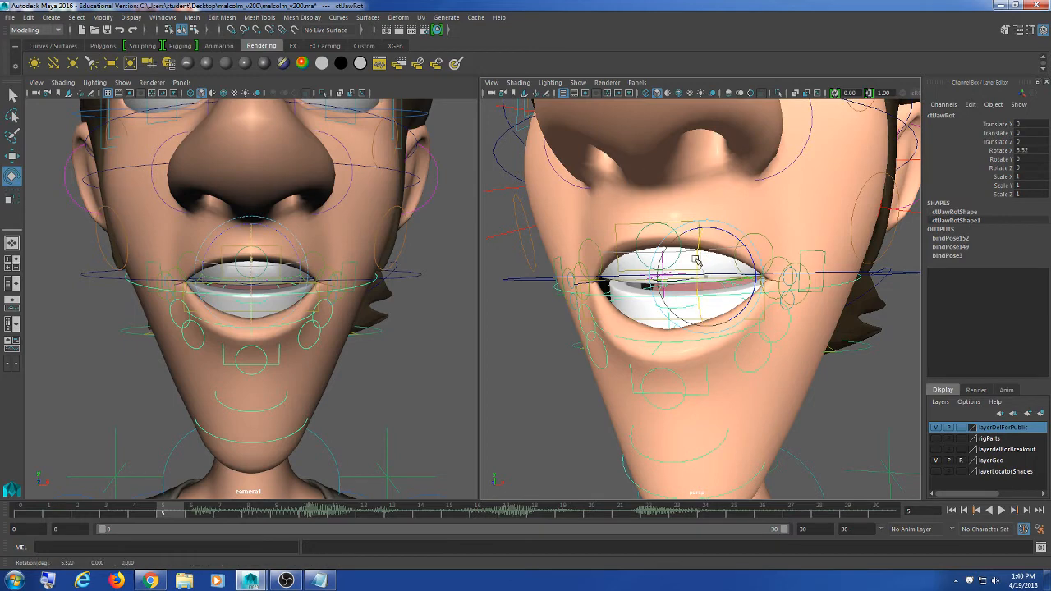
left_click_drag(699, 271, 728, 392)
scroll(725, 383, "down", 5)
scroll(727, 393, "up", 4)
middle_click_drag(727, 393, 701, 381, "alt")
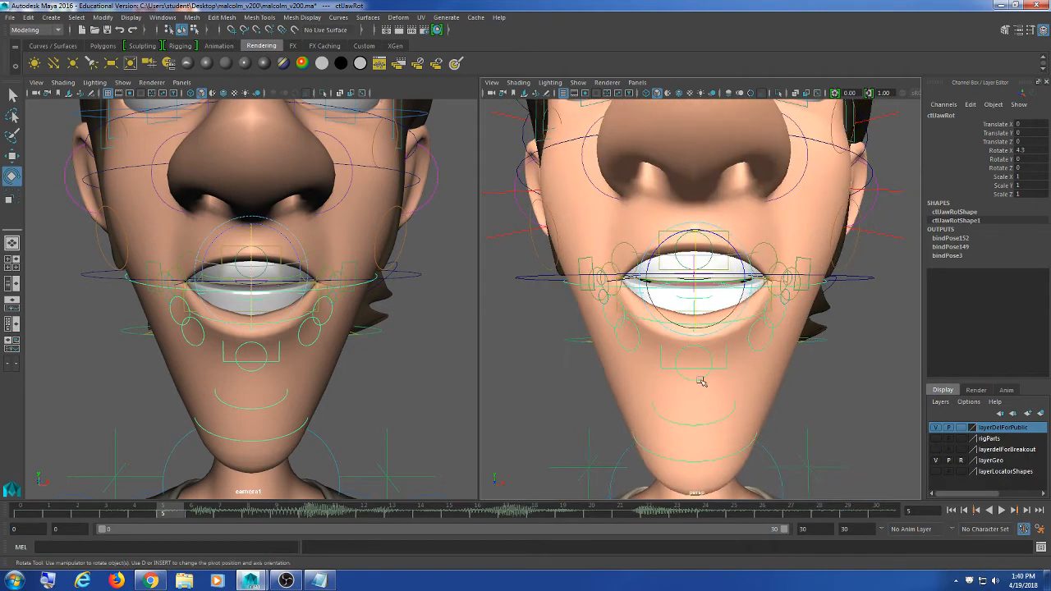
Raise the lower-lip side controls together, and raise the lower-lip centre control to Translate Y about -0.187
left_click(635, 327)
left_click_drag(634, 327, 688, 372, "alt")
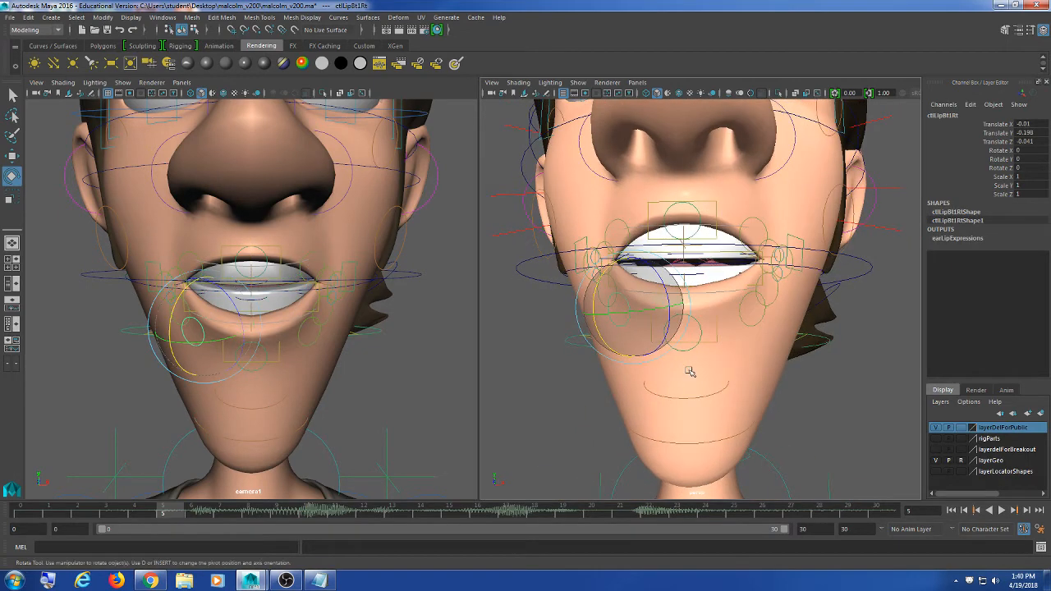
key("w")
left_click_drag(633, 308, 656, 292)
key("ctrl+z")
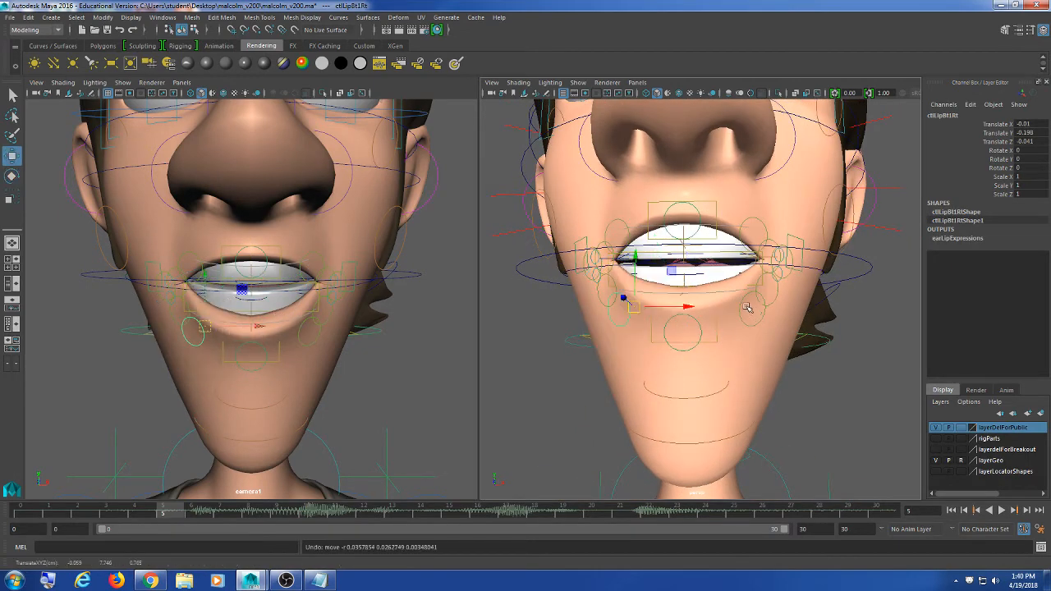
left_click(740, 302, "shift")
left_click_drag(740, 302, 686, 261)
left_click(682, 314, "shift")
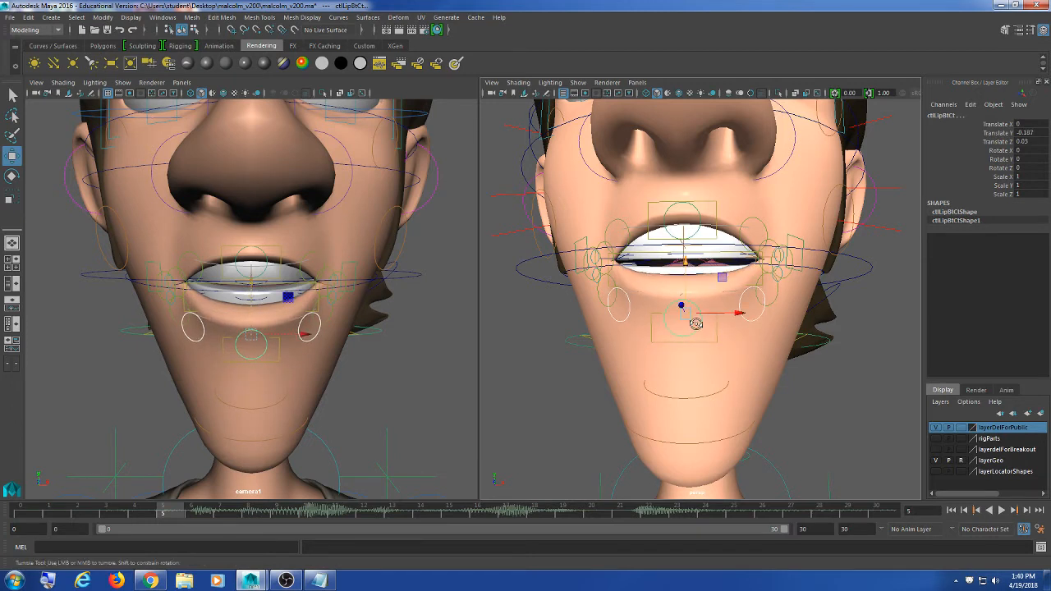
Lower both upper-lip side controls slightly and bring the upper-lip centre control down to Translate Y about 0.04
left_click(625, 223)
left_click(743, 200)
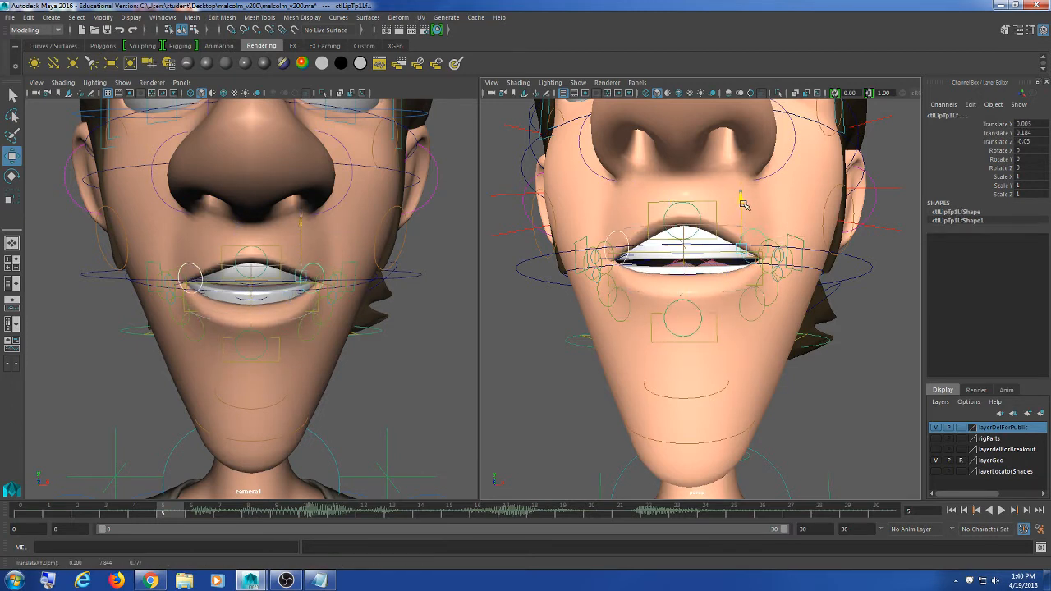
left_click(686, 198)
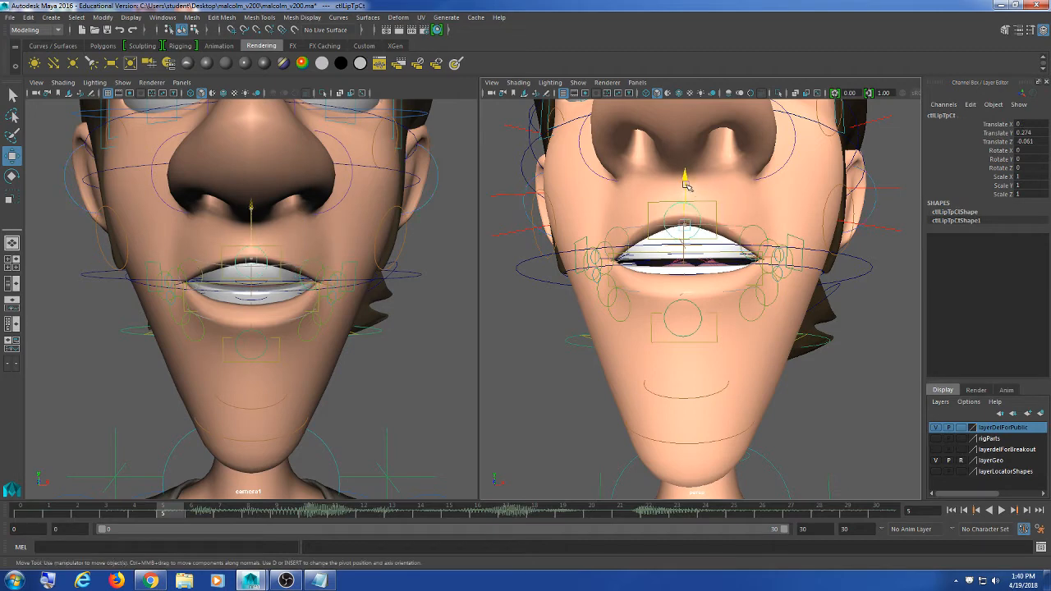
left_click_drag(687, 197, 690, 202)
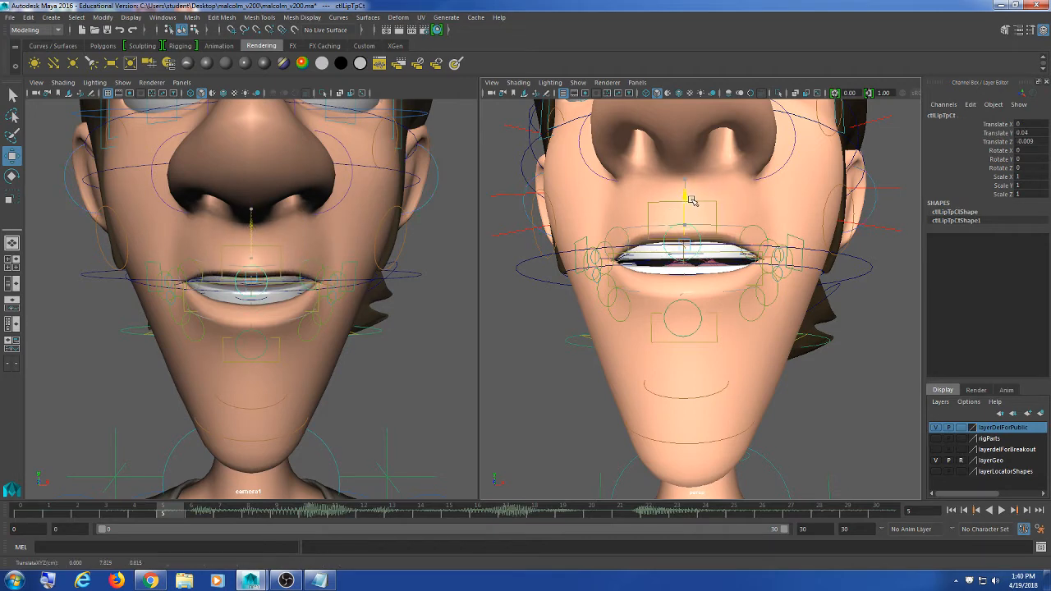
Try raising both lip-corner controls together to Translate Y about 0.104
left_click_drag(706, 279, 711, 303, "alt")
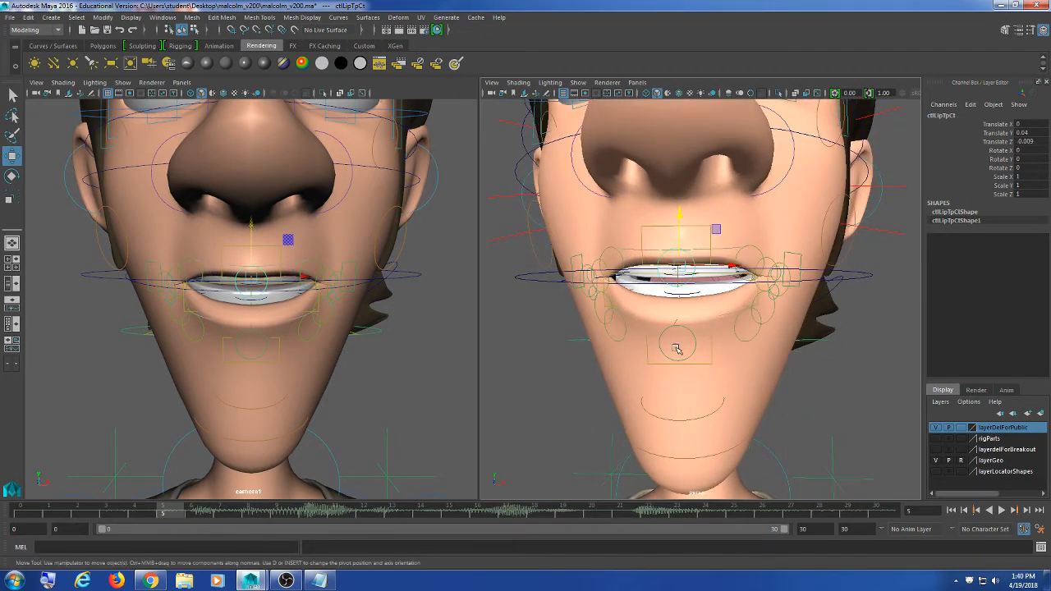
scroll(638, 334, "up", 4)
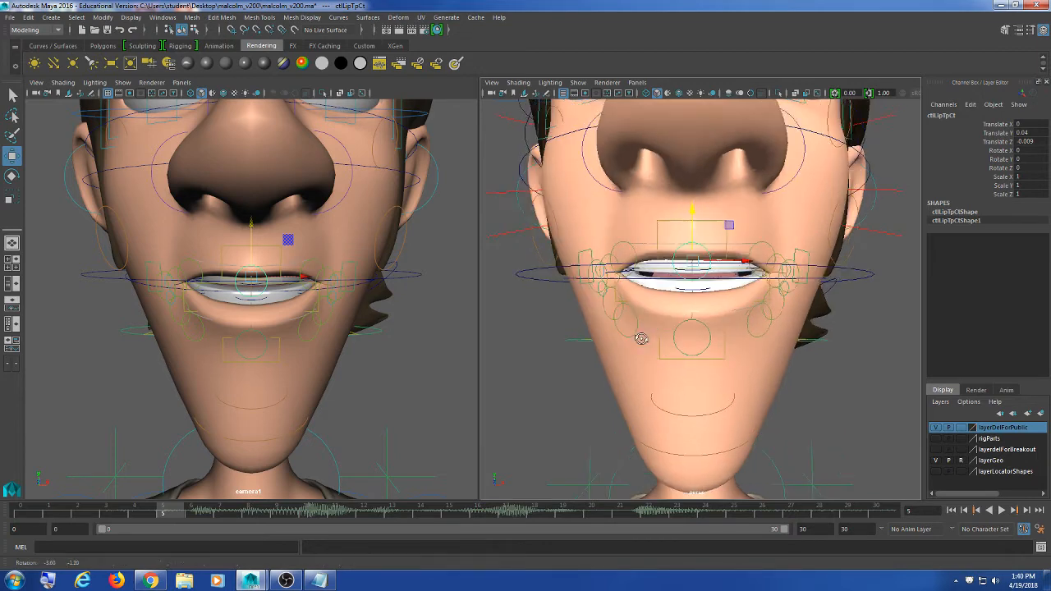
left_click(549, 231)
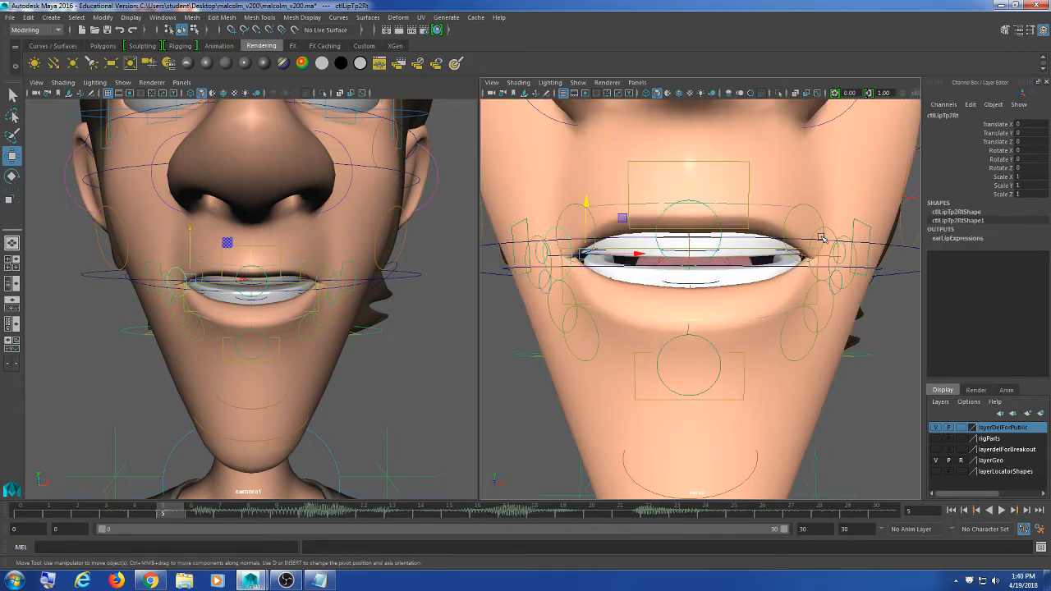
left_click(801, 208)
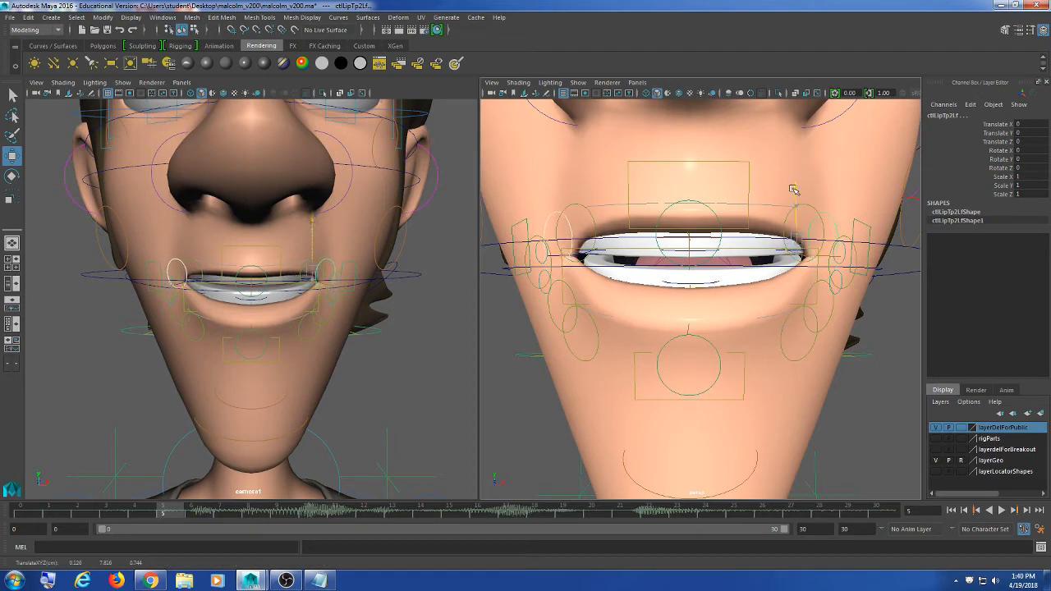
left_click_drag(785, 331, 808, 335, "alt")
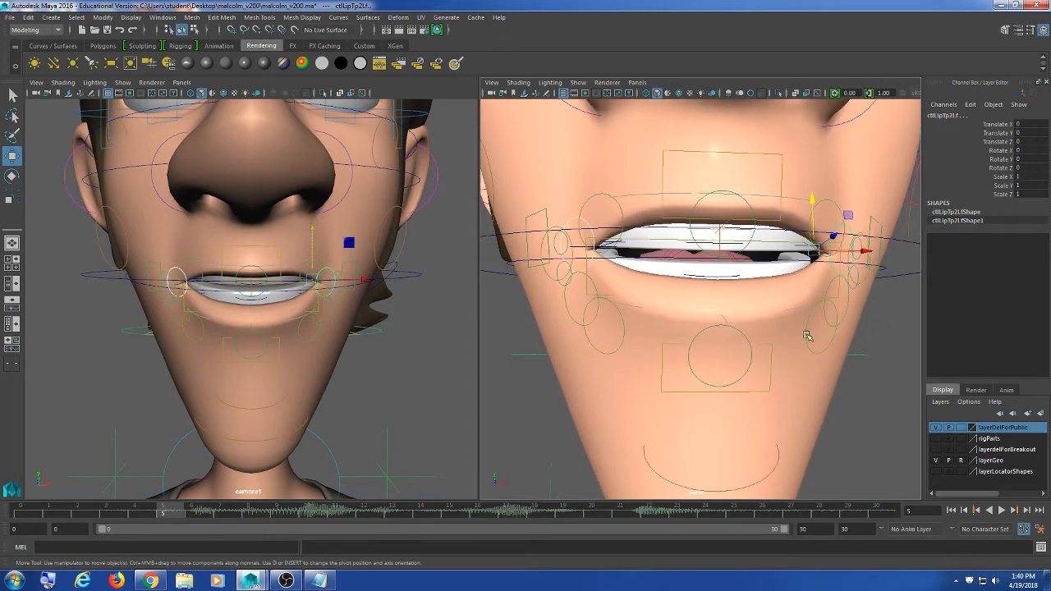
left_click(552, 272)
left_click_drag(869, 251, 782, 182, "alt")
left_click(828, 222, "shift")
key("ctrl+z")
key("ctrl+z")
key("ctrl+z")
left_click(844, 278, "shift")
Raise the outer upper-lip controls on both sides together to Translate Y about 0.37
left_click(575, 198)
left_click(810, 199, "shift")
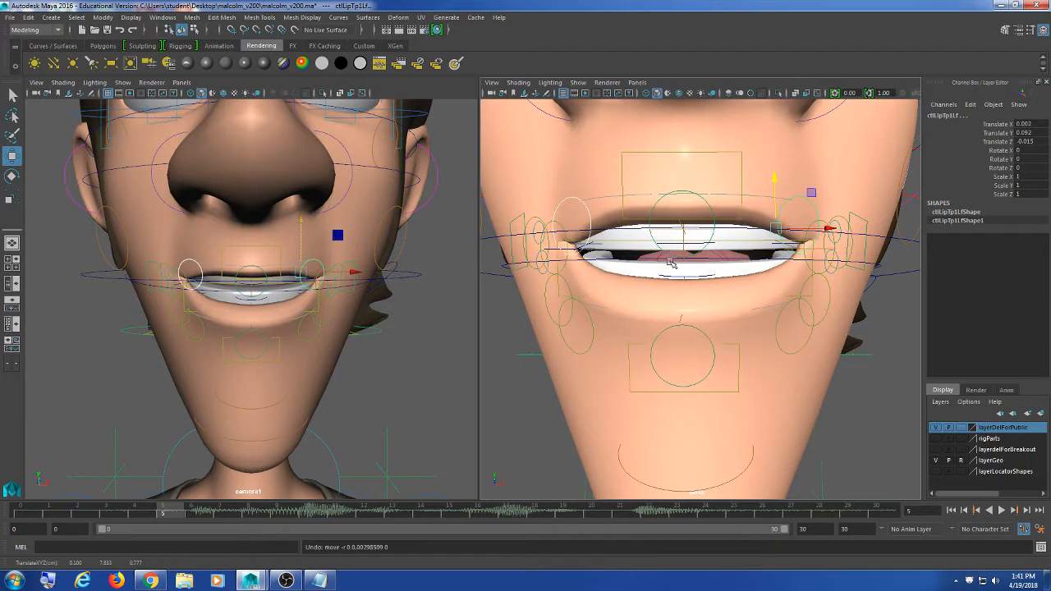
left_click(552, 222)
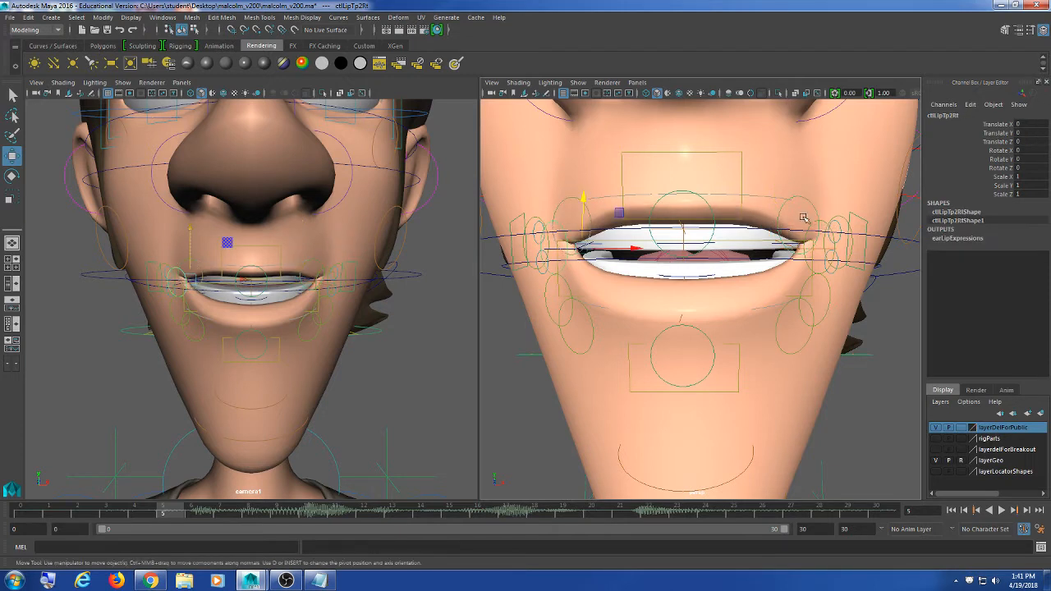
left_click(823, 224)
left_click_drag(793, 195, 793, 156)
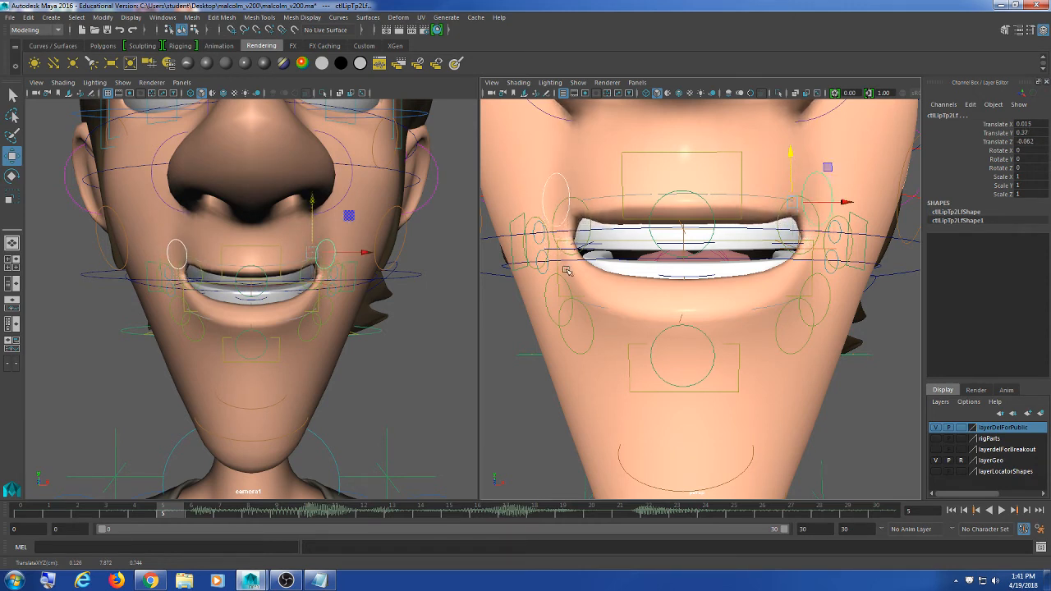
Try moving both lip-corner controls together, and undo the move
left_click(551, 244)
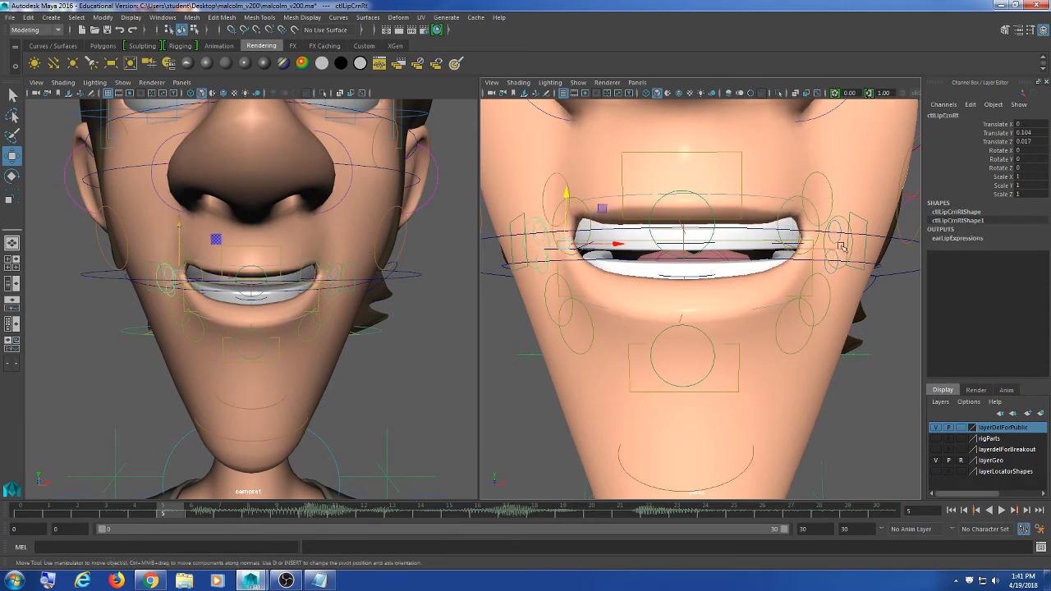
left_click(835, 217, "shift")
mouse_move(809, 199)
left_mouse_down()
mouse_move(809, 172)
mouse_move(814, 210)
mouse_move(819, 189)
left_mouse_up()
key("ctrl+z")
key("ctrl+z")
key("ctrl+z")
key("ctrl+z")
key("ctrl+z")
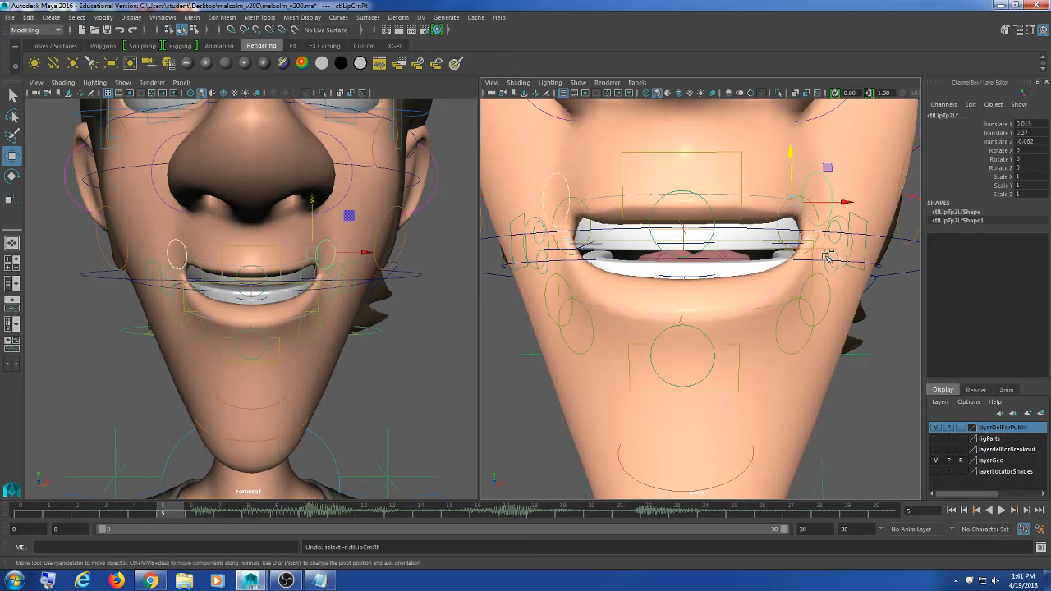
Undo the earlier upper-lip and corner moves, and bring the upper-lip centre control to Translate Y about -0.04
key("ctrl+z")
key("ctrl+z")
key("ctrl+z")
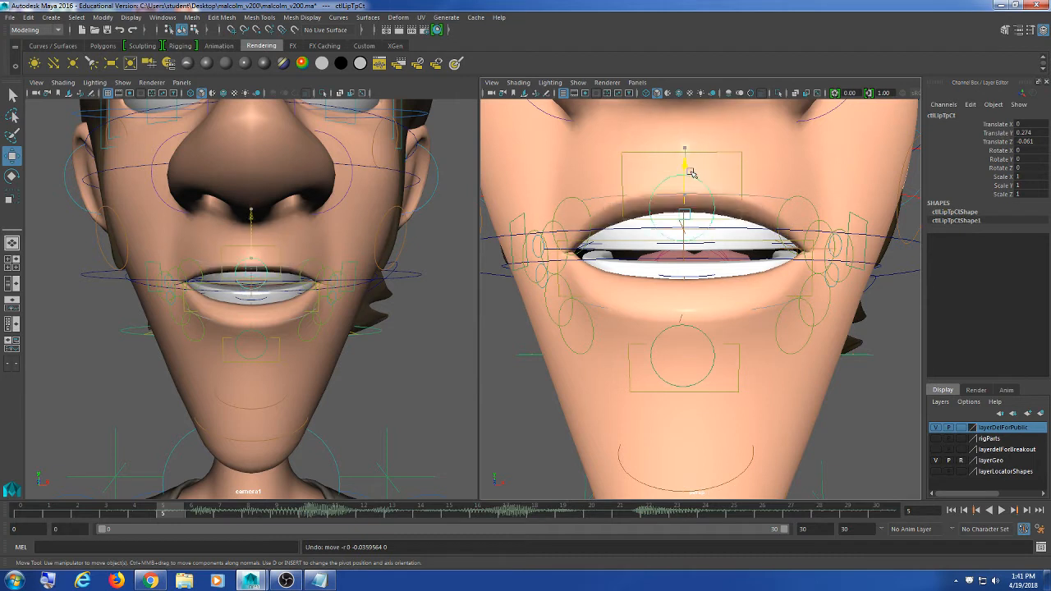
left_click_drag(696, 147, 698, 189)
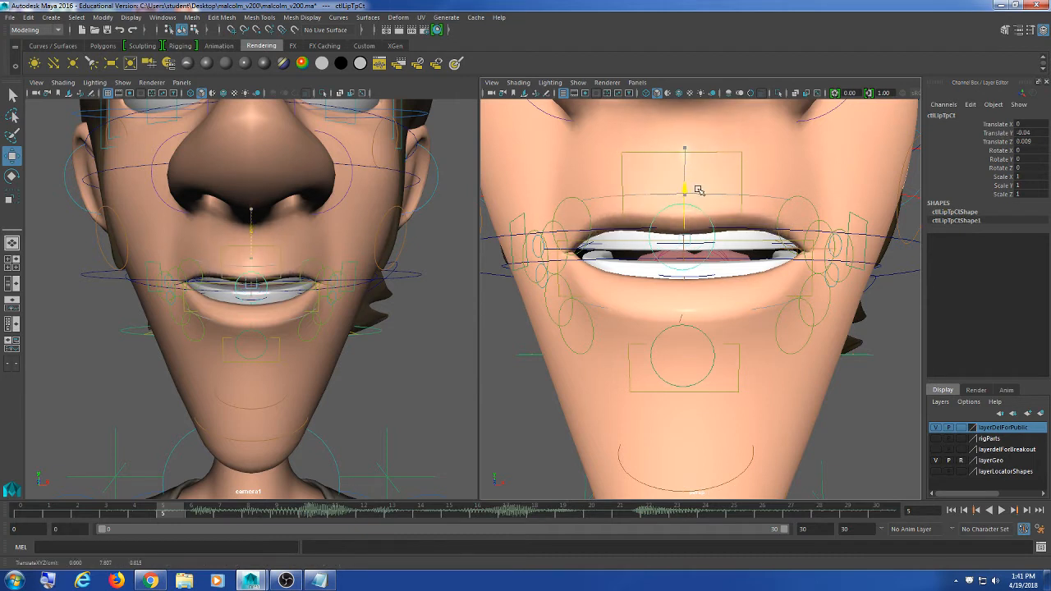
Reset Translate X, Y and Z to 0 on all the round upper-lip, lower-lip and lip-corner controls together
left_click(593, 212)
left_click(529, 278, "shift")
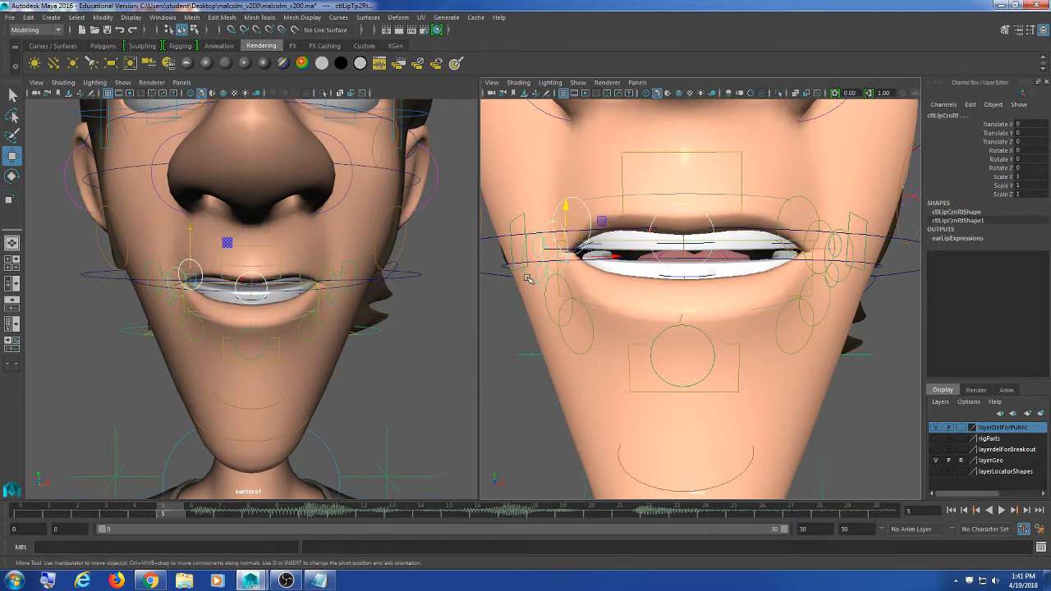
left_click(552, 324, "shift")
left_click(568, 348, "shift")
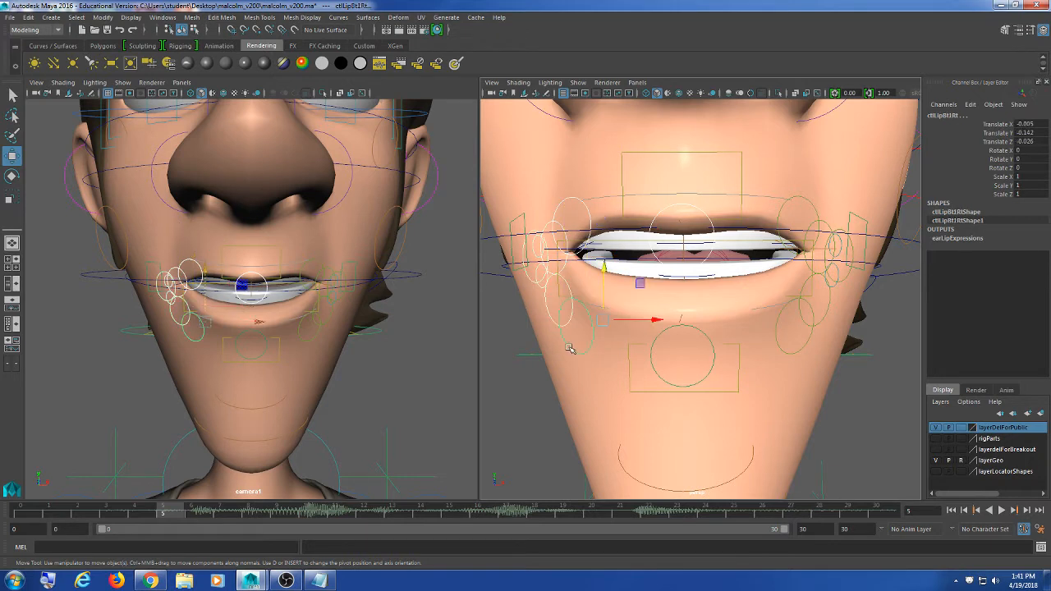
left_click(682, 327)
left_click(784, 314)
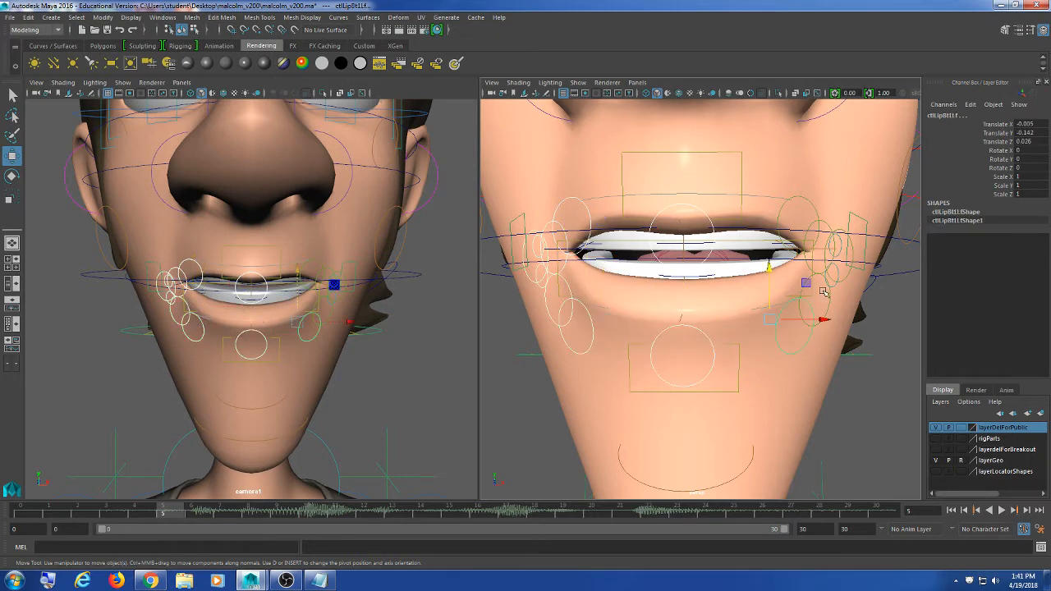
key("t")
left_click(825, 237)
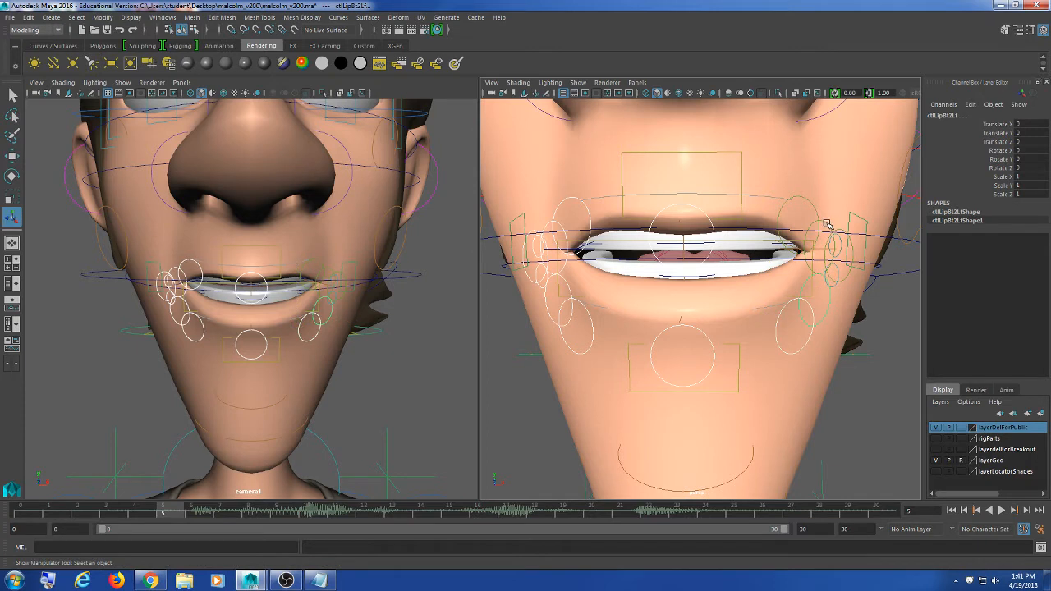
left_click(828, 224)
left_click(848, 280)
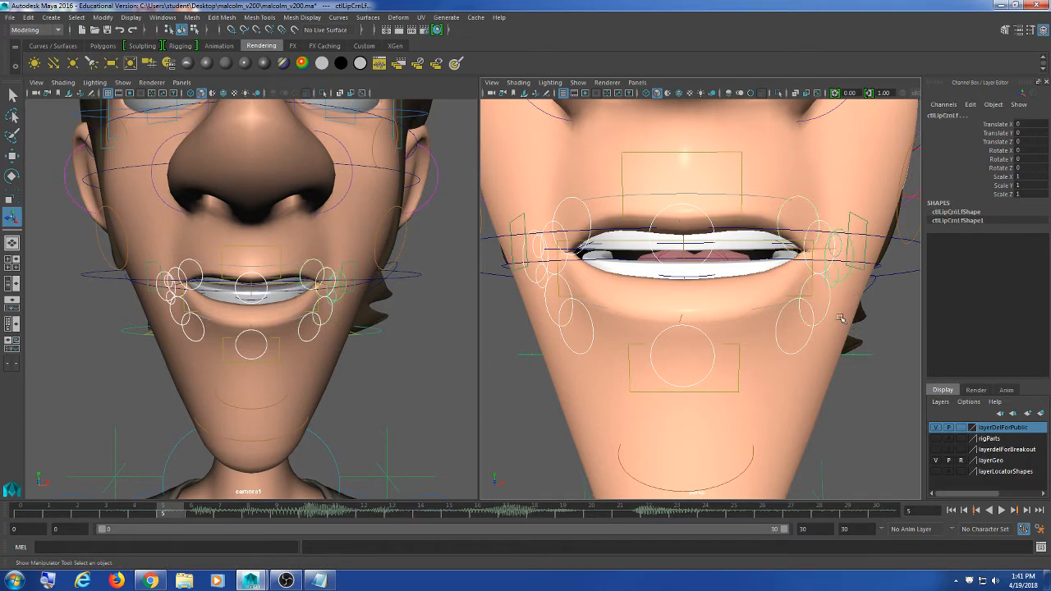
left_click_drag(1030, 124, 1033, 141)
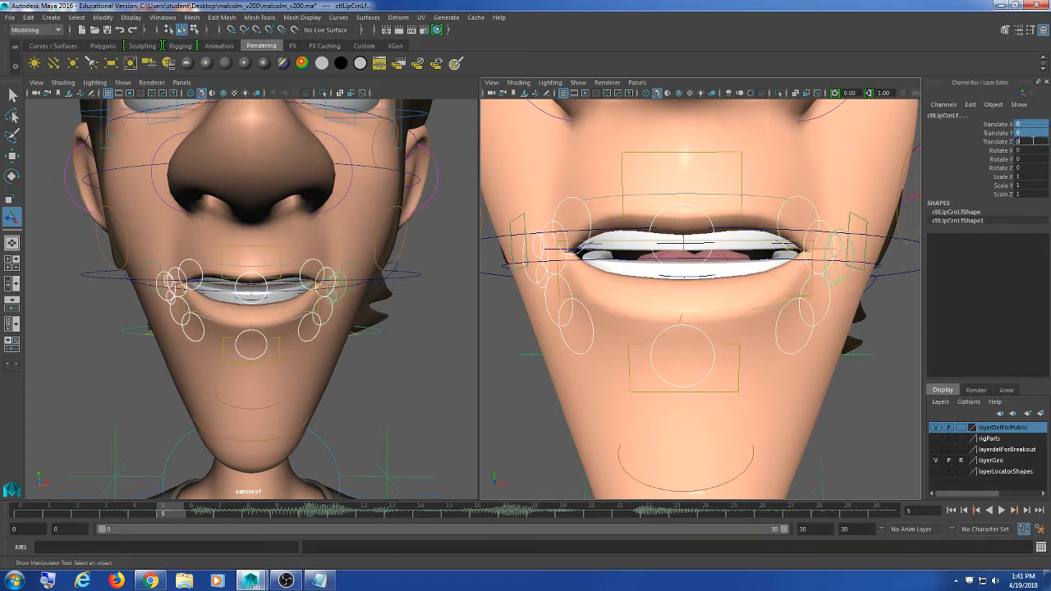
key("Return")
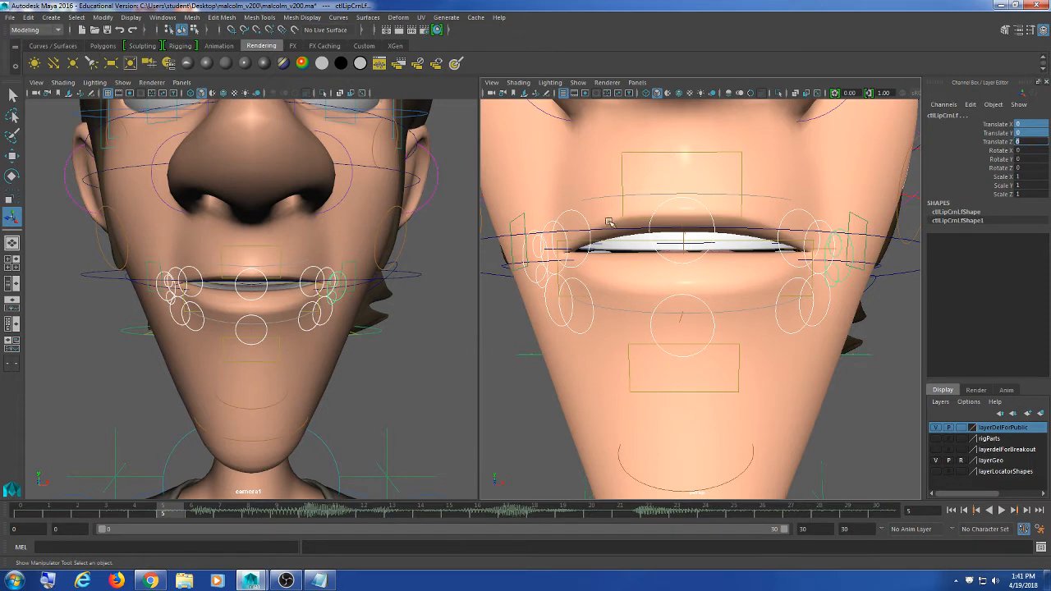
Check the upper-lip controls and the ctlLipAll control for leftover translate values
left_click(648, 154)
left_click(1026, 125)
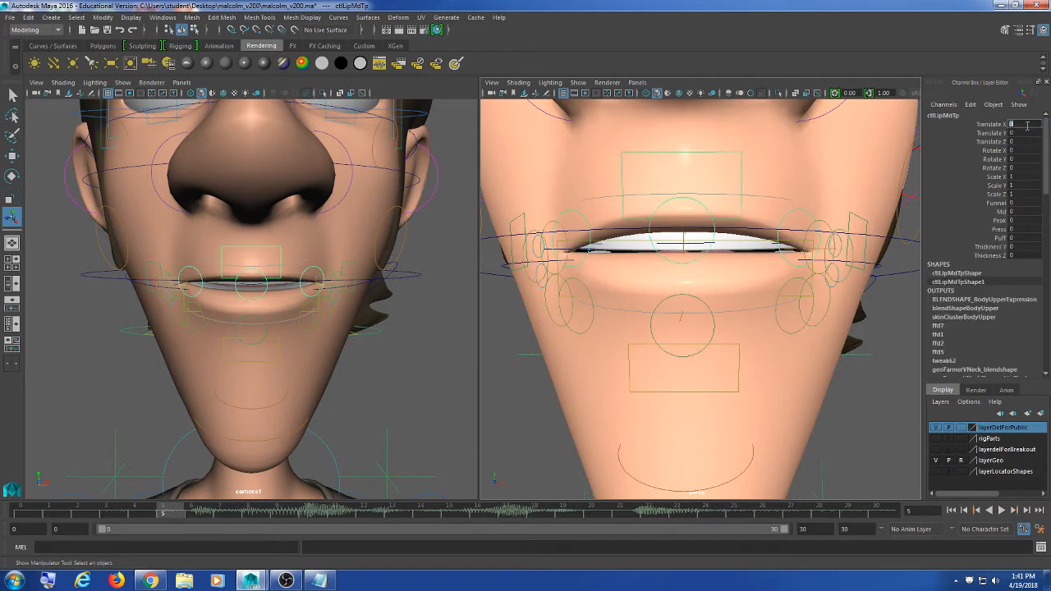
left_click(715, 227)
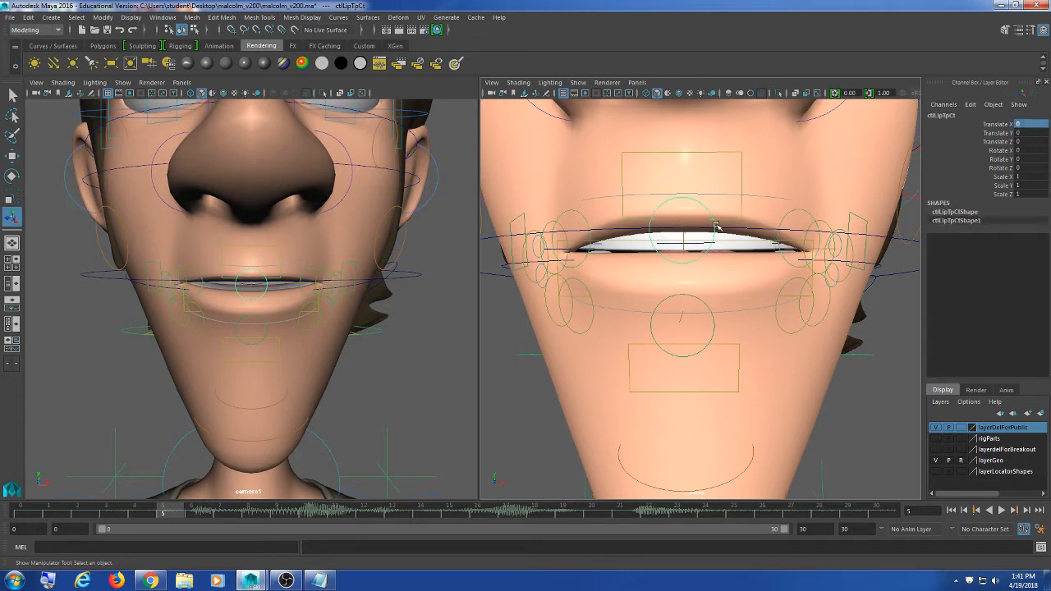
left_click(785, 216)
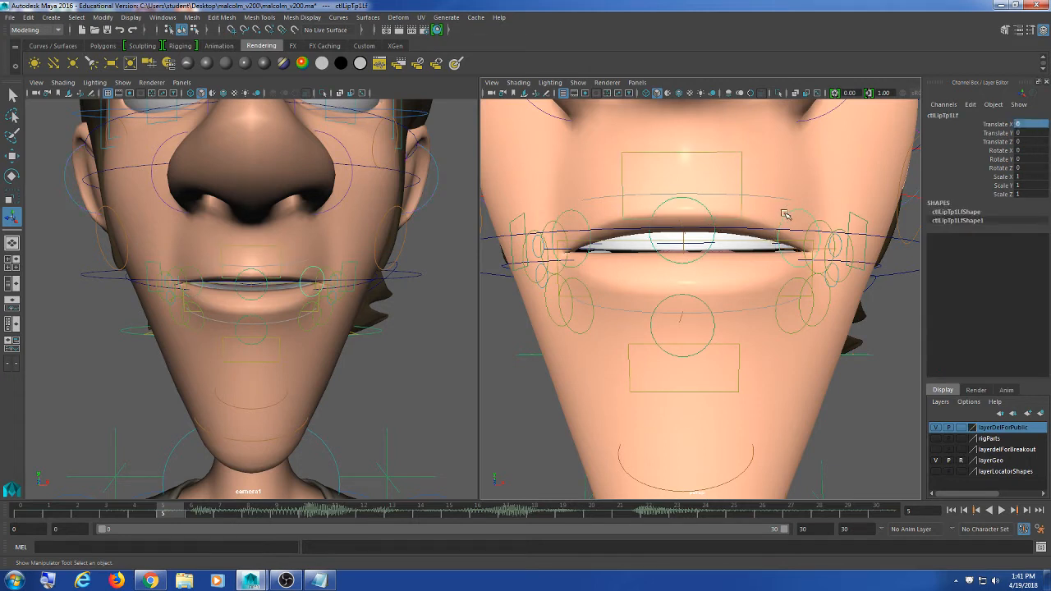
left_click_drag(745, 261, 740, 263, "alt")
left_click(739, 248)
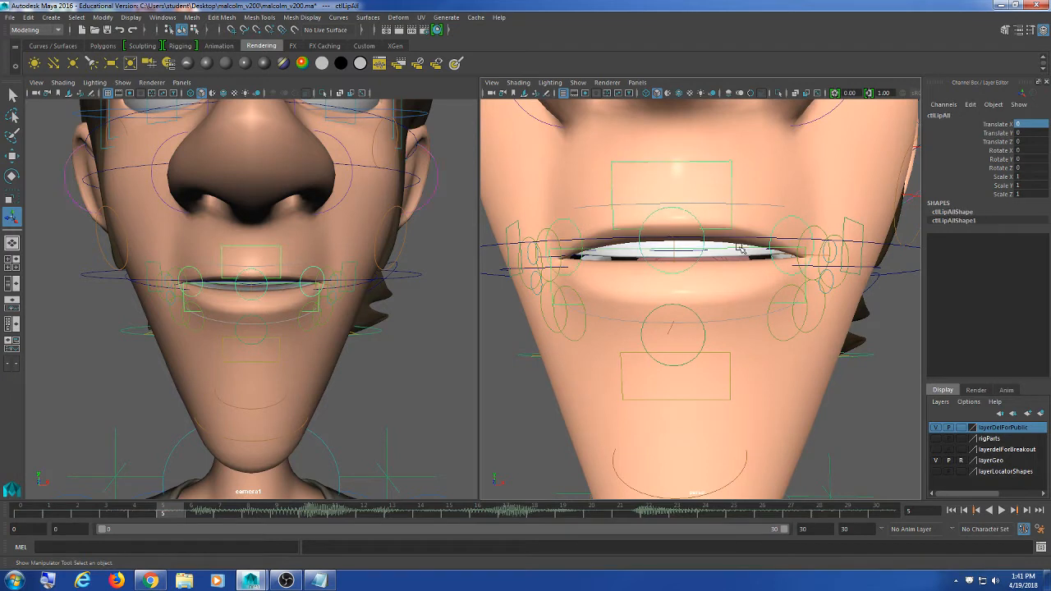
Try rotating the lower teeth control ctlTeethBt about X, and undo the rotation
left_click(713, 320)
key("e")
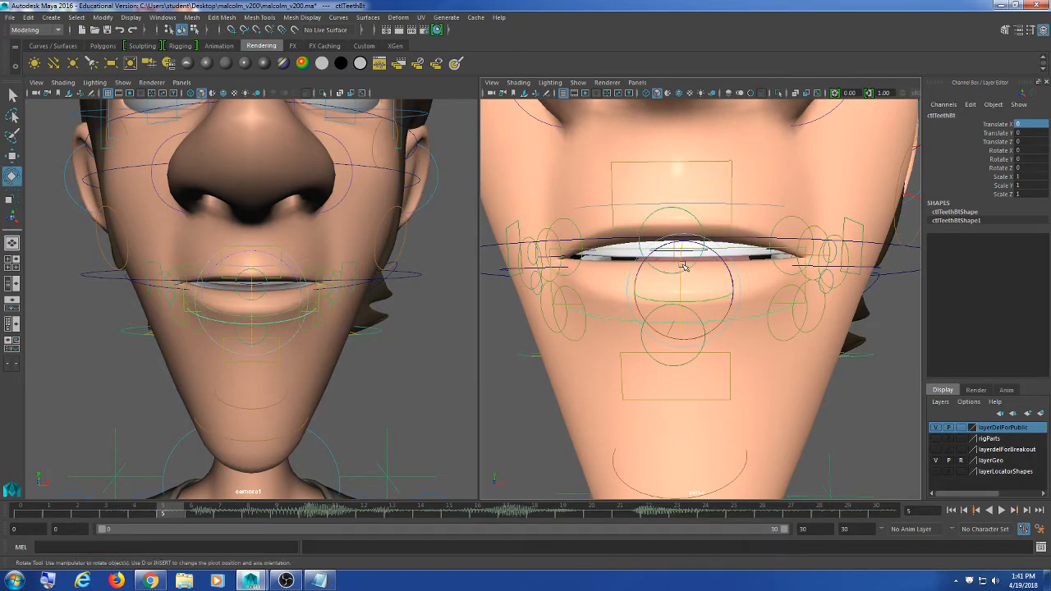
left_click_drag(684, 266, 684, 281)
key("ctrl+z")
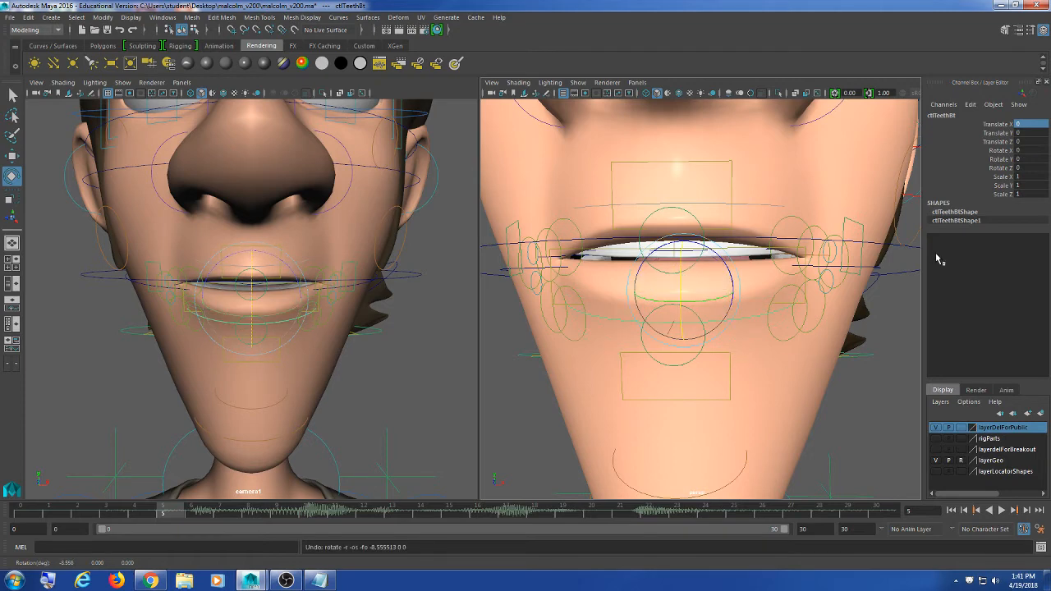
Close the jaw a little by rotating the ctlJawRot control to Rotate X about 3.191
left_click_drag(912, 267, 888, 276, "alt")
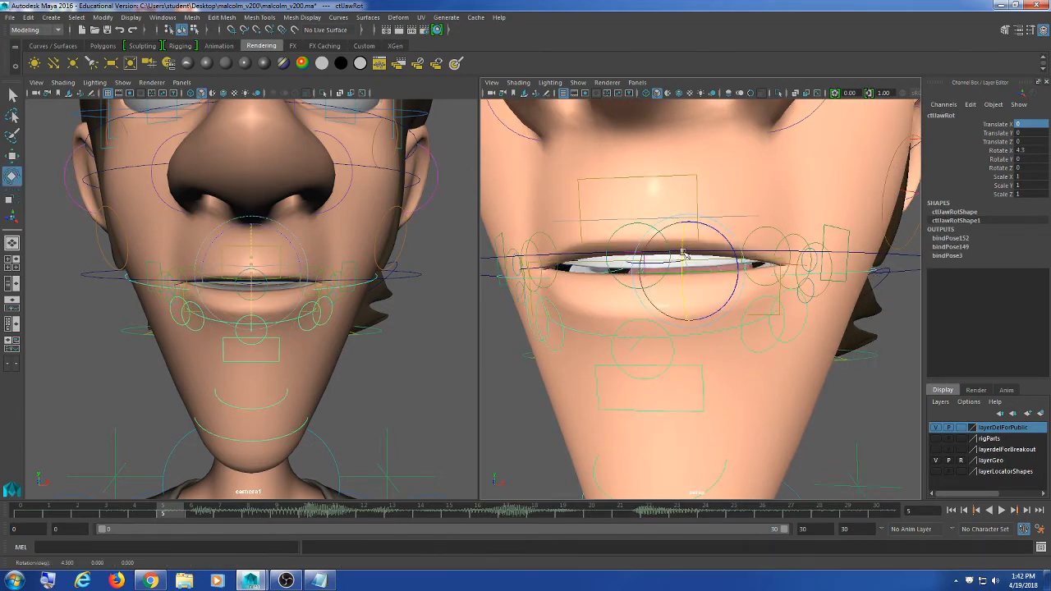
left_click_drag(687, 253, 684, 244)
key("ctrl+z")
type("0")
key("Return")
left_click_drag(838, 211, 694, 252, "alt")
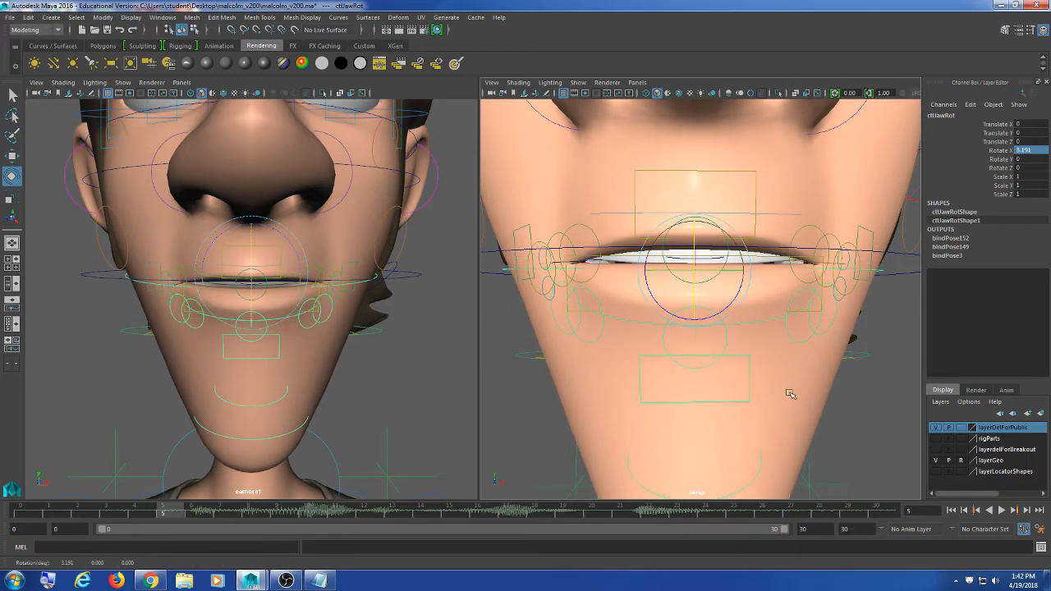
Lower the lower-lip centre control and both inner side controls together, bringing the sides to Translate Y about -0.093
left_click(878, 404)
left_click(690, 309)
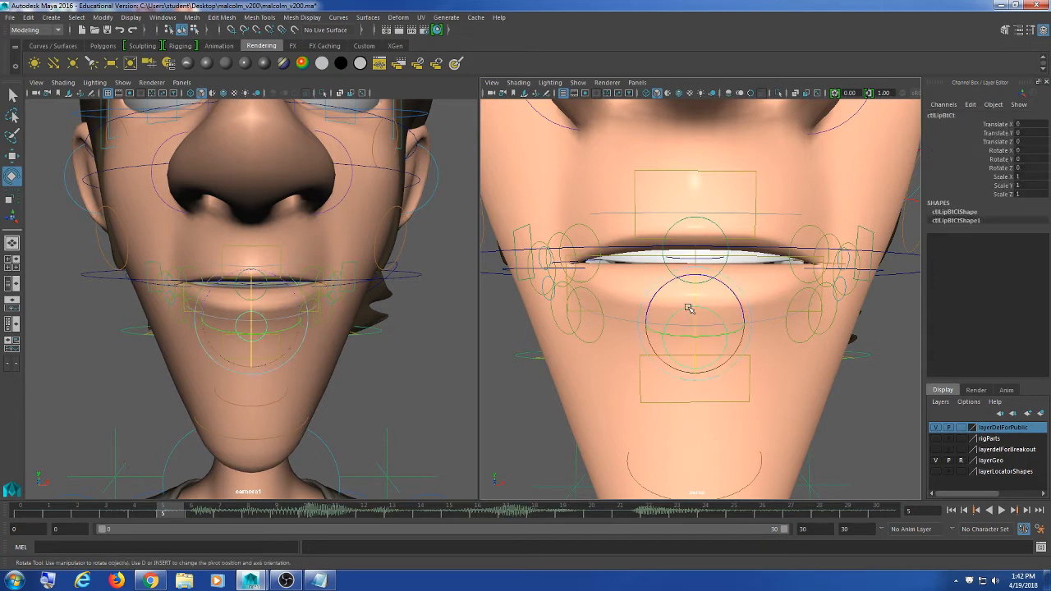
left_click(567, 331)
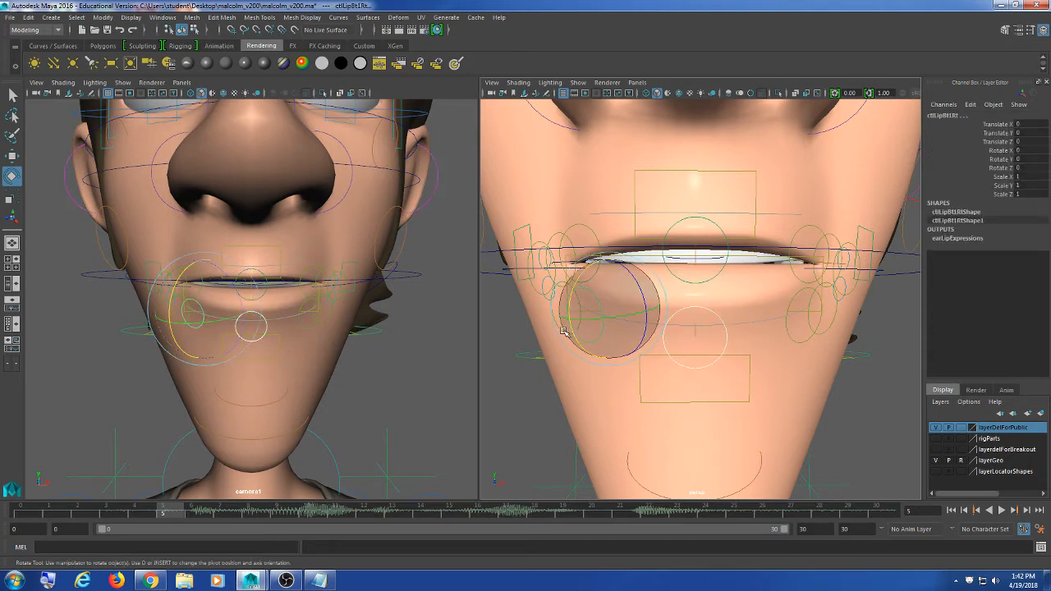
left_click(787, 336)
key("w")
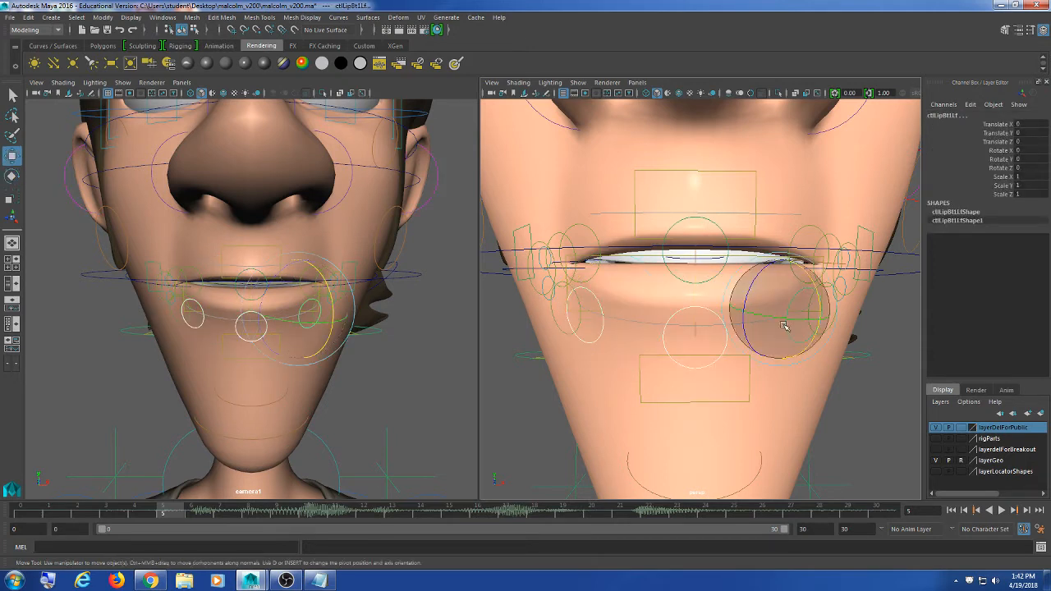
left_click_drag(780, 274, 781, 283)
Examine the mouth pose against the whole face from several distances and angles
scroll(759, 350, "down", 6)
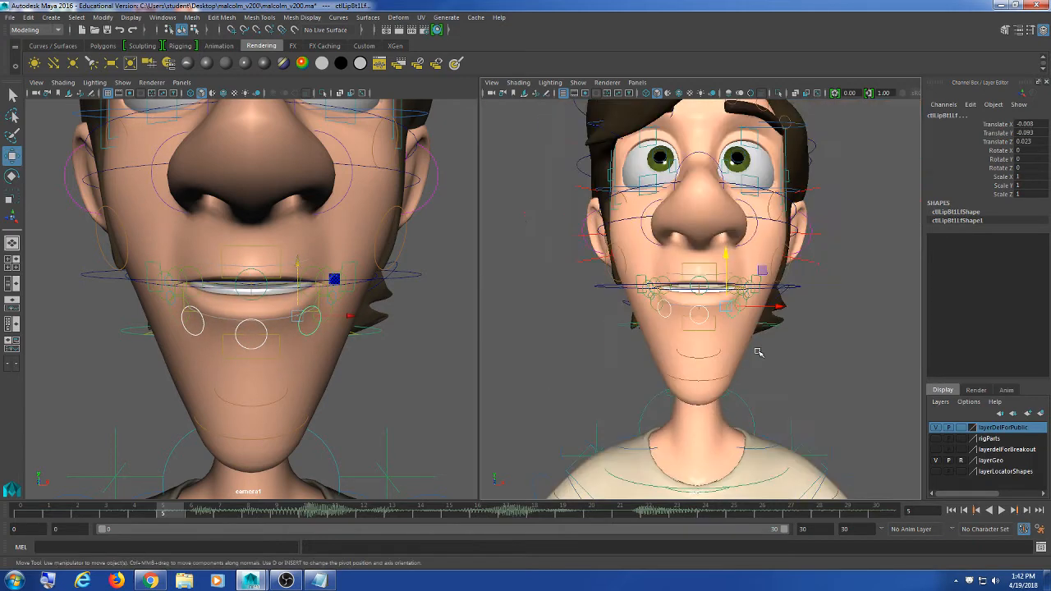
left_click_drag(758, 352, 747, 371, "alt")
scroll(759, 376, "up", 5)
scroll(746, 370, "down", 3)
scroll(747, 371, "down", 3)
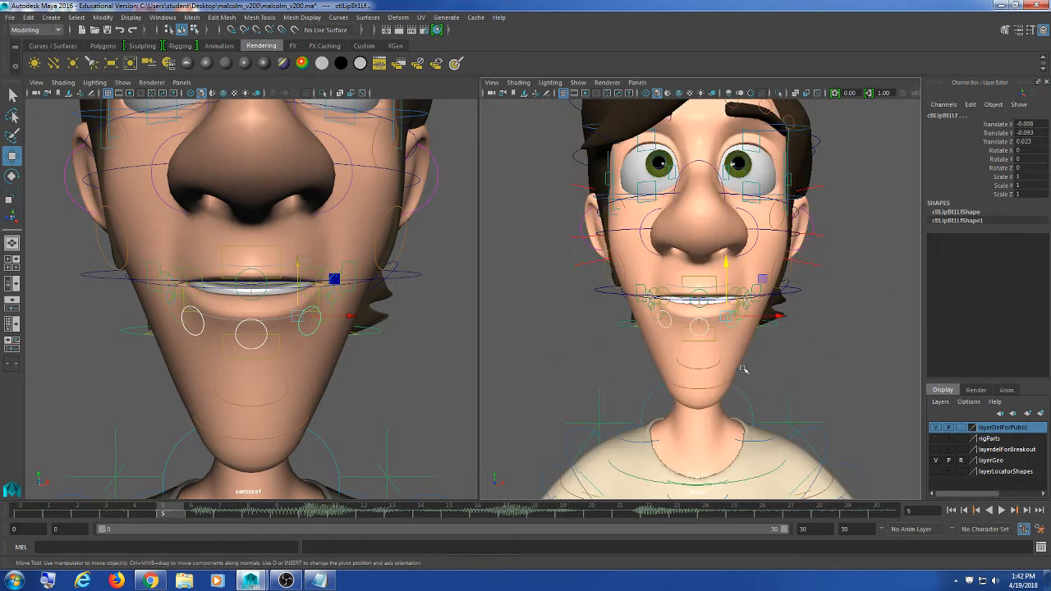
left_click_drag(683, 368, 679, 363, "alt")
scroll(679, 363, "up", 3)
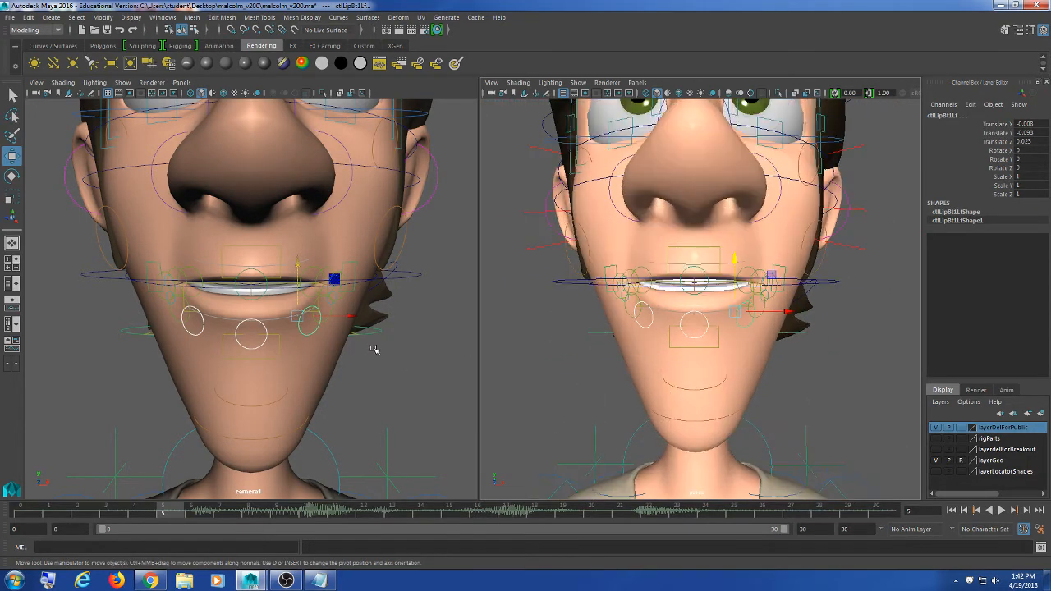
Raise the upper-lip centre control and both inner upper-lip side controls together, to Translate Y about 0.073 on the sides
left_click(387, 359)
left_click(198, 272)
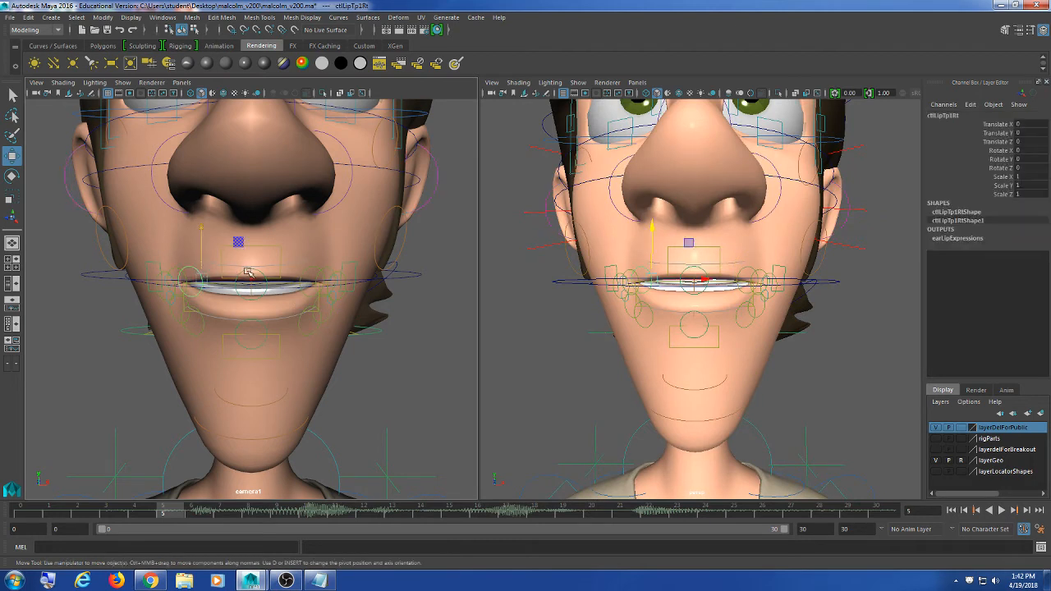
left_click(305, 276)
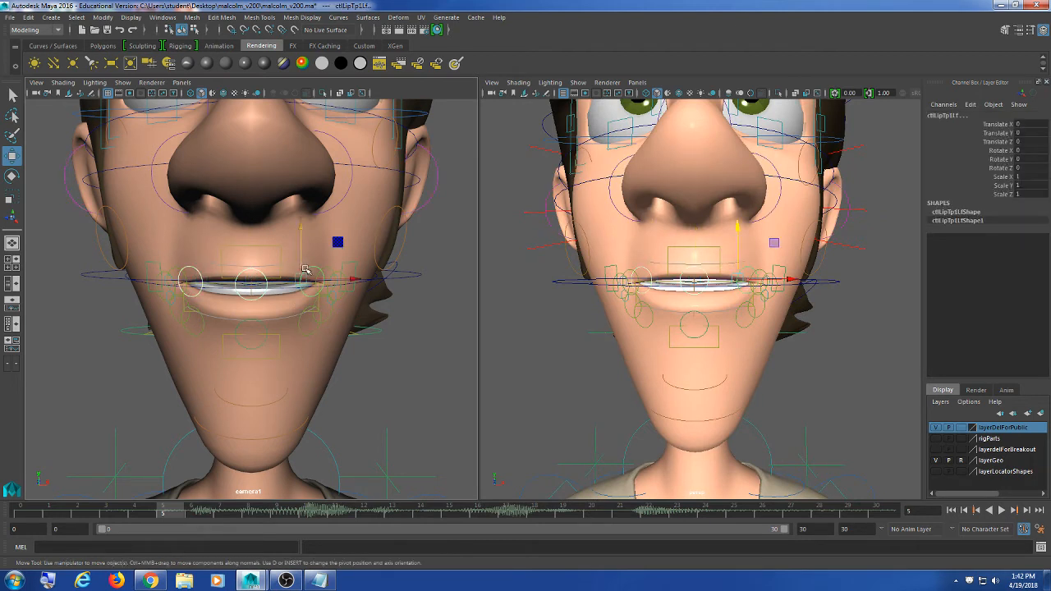
left_click_drag(305, 275, 302, 246)
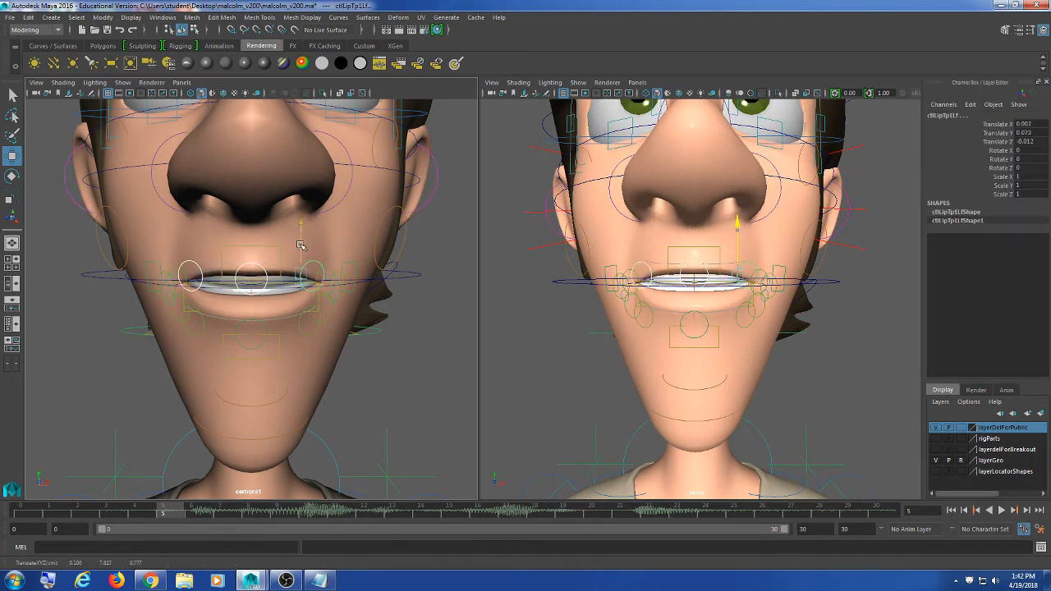
left_click(378, 360)
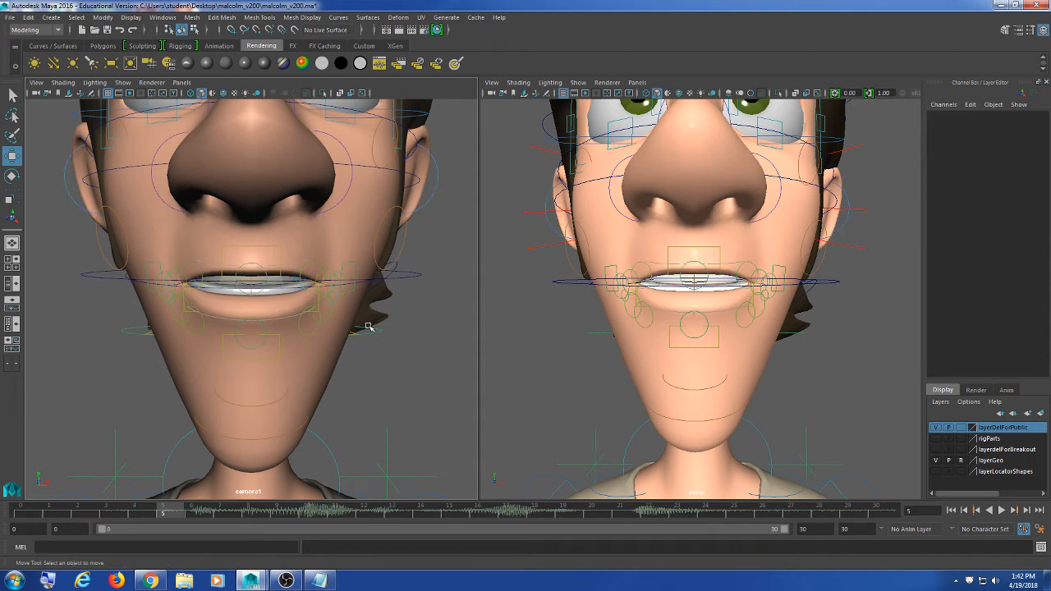
Hide all object types in the camera1 view except Polygons, leaving only the face geometry without rig controls
left_click(107, 85)
left_click(123, 83)
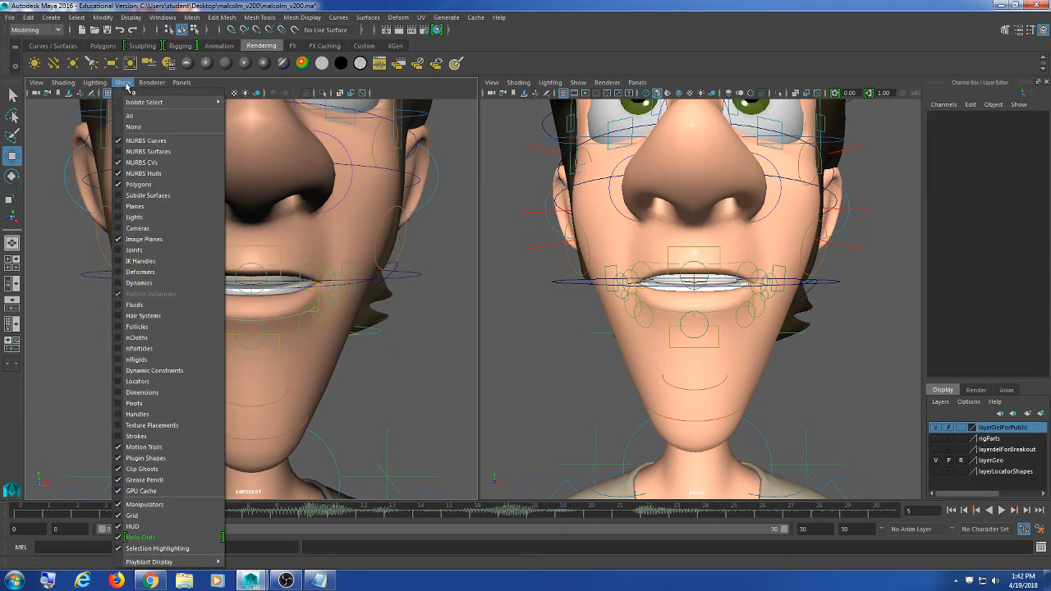
left_click(143, 129)
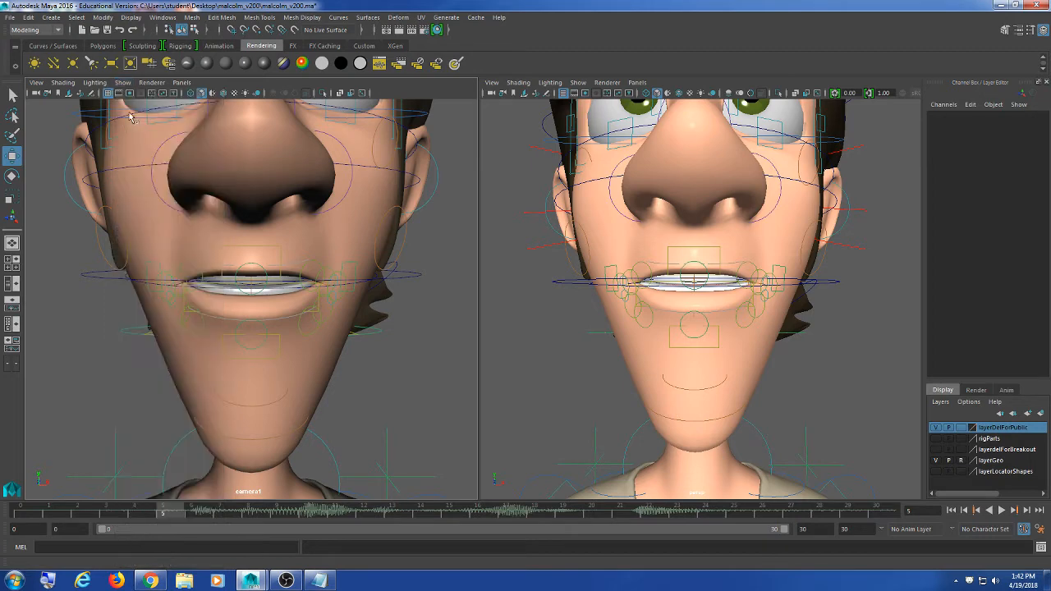
left_click(122, 82)
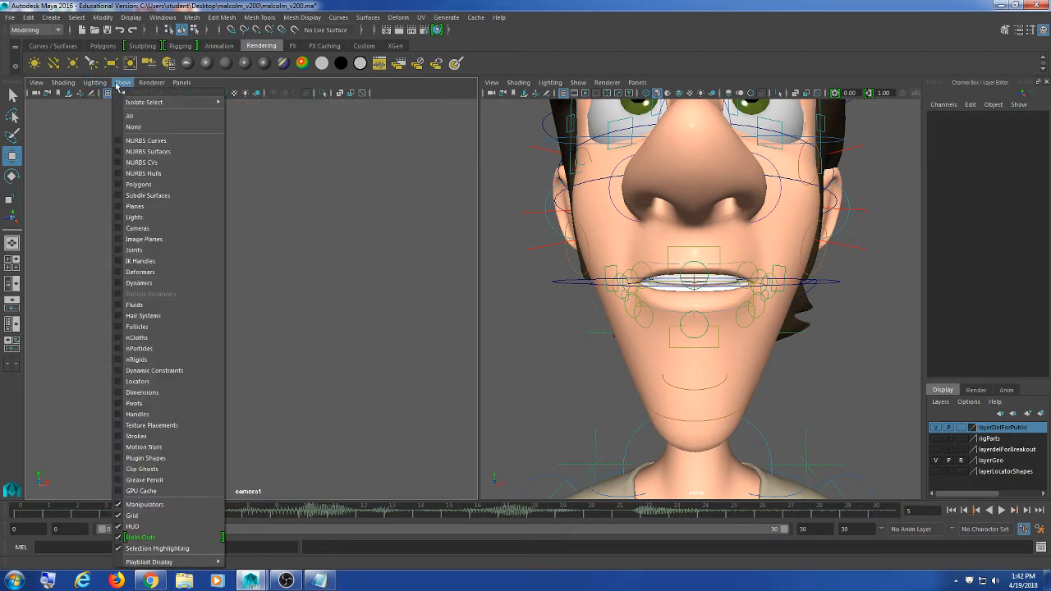
left_click(161, 184)
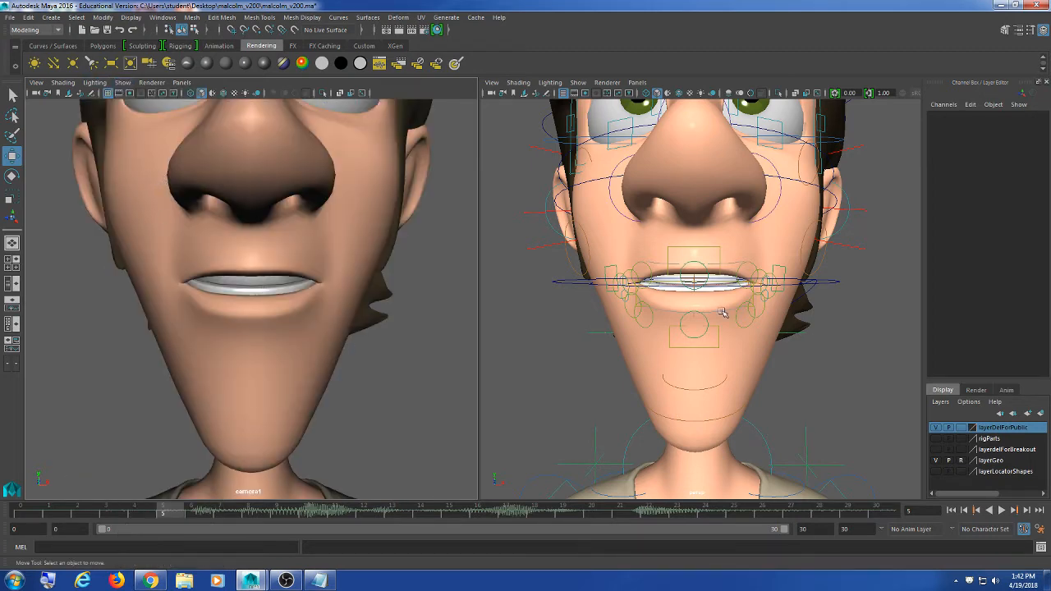
Inspect the mouth corner up close, consult the phoneme mouth-shape chart in Chrome, and return to Maya
scroll(719, 333, "up", 5)
left_click_drag(715, 323, 696, 333, "alt")
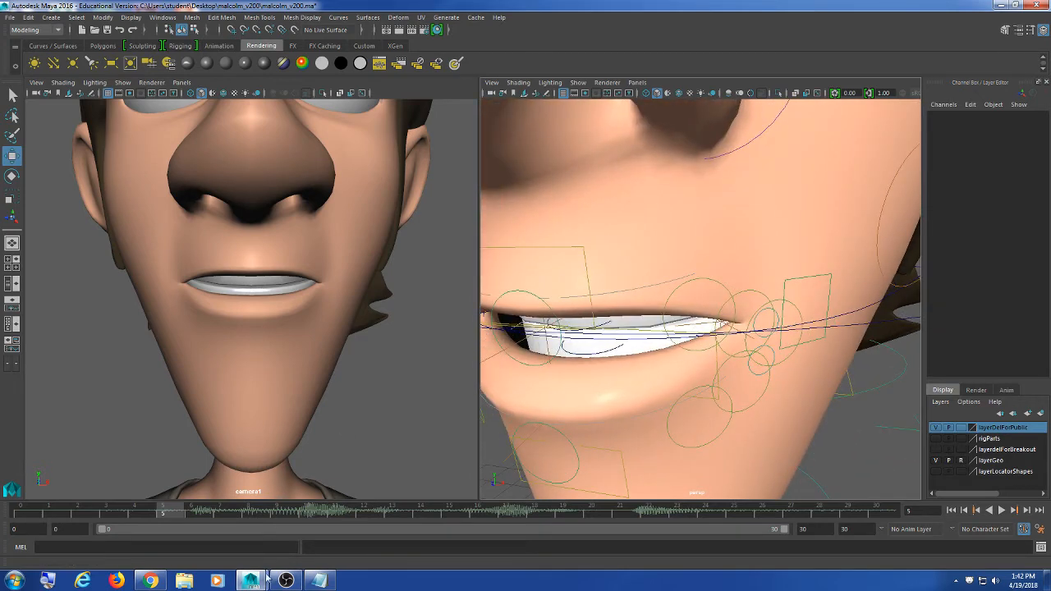
left_click(142, 583)
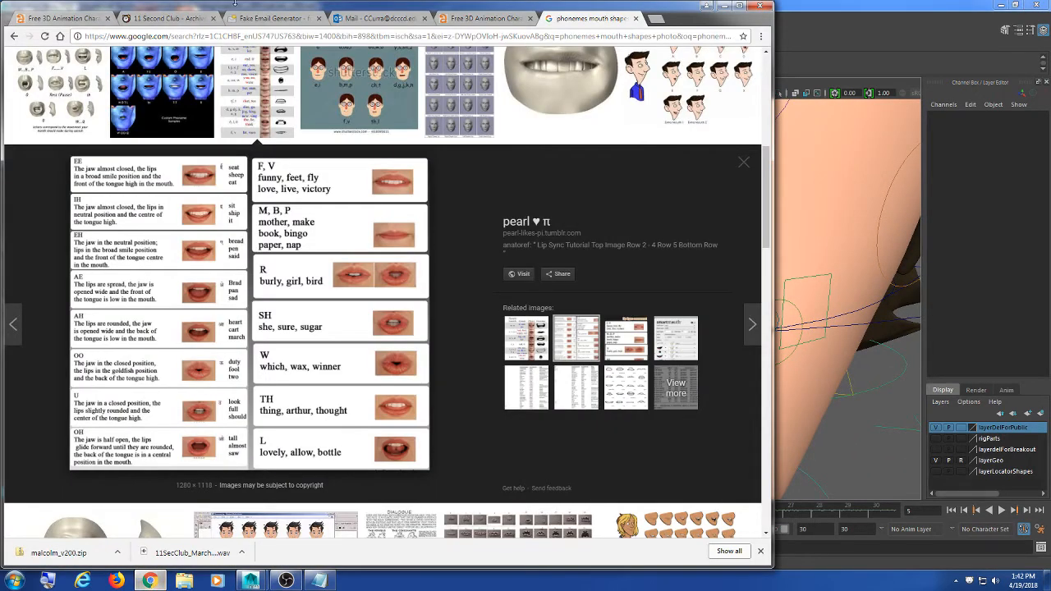
left_click(169, 18)
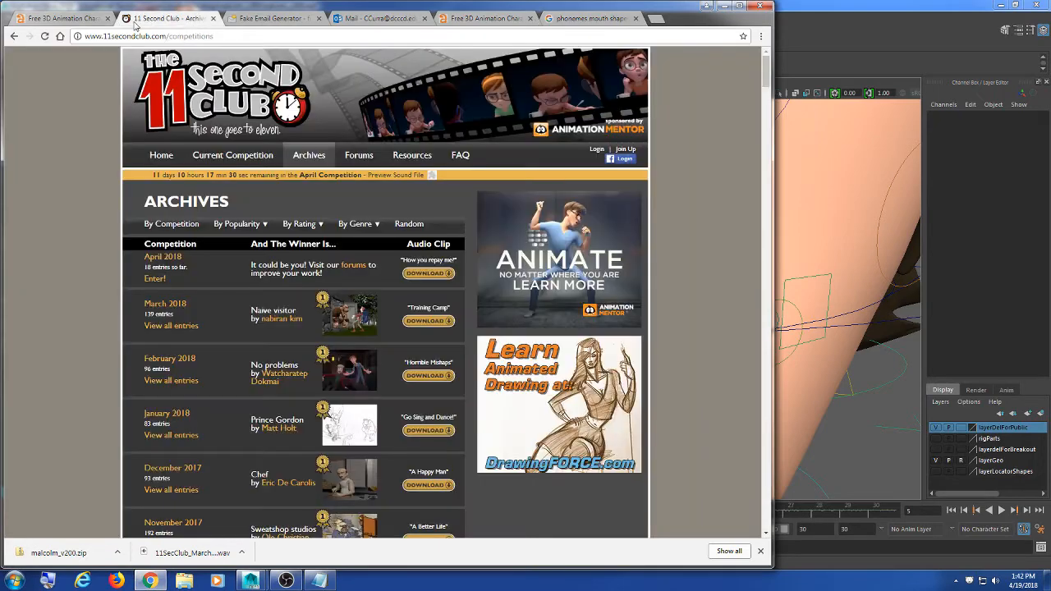
left_click(725, 6)
Open the jaw by rotating the ctlJawRot control to Rotate X about 5.943
left_click_drag(642, 291, 734, 321, "alt")
left_click(829, 310)
key("e")
left_click_drag(660, 216, 683, 240)
left_click_drag(672, 336, 681, 337, "alt")
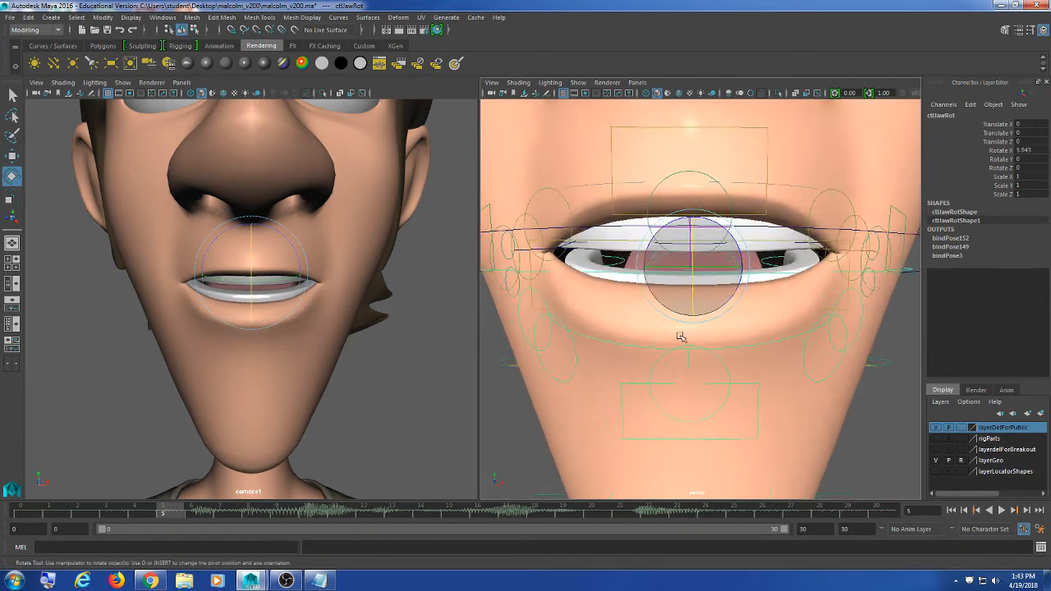
Examine the opened mouth from the front and side, both close up and against the whole upper body
scroll(681, 336, "down", 6)
scroll(699, 362, "up", 4)
left_click(850, 376)
left_click_drag(800, 361, 805, 359, "alt")
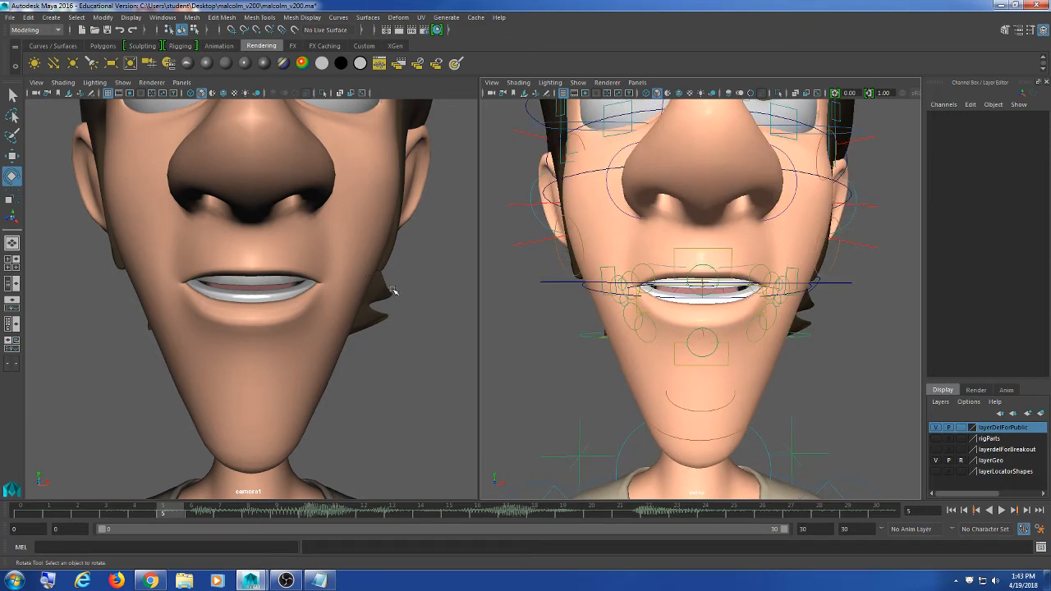
left_click_drag(704, 318, 691, 324, "alt")
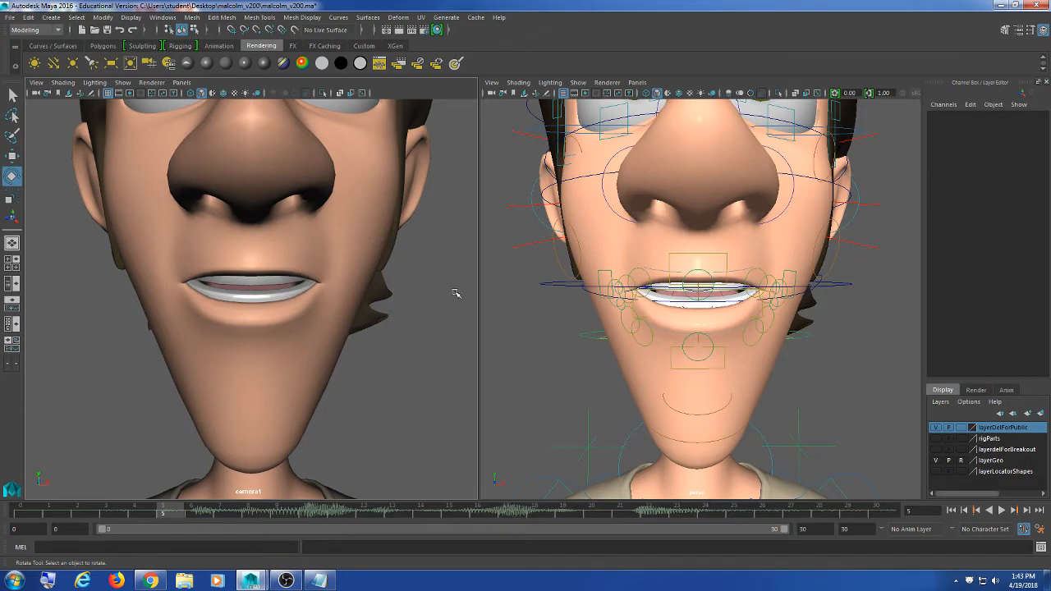
left_click_drag(683, 338, 608, 312, "alt")
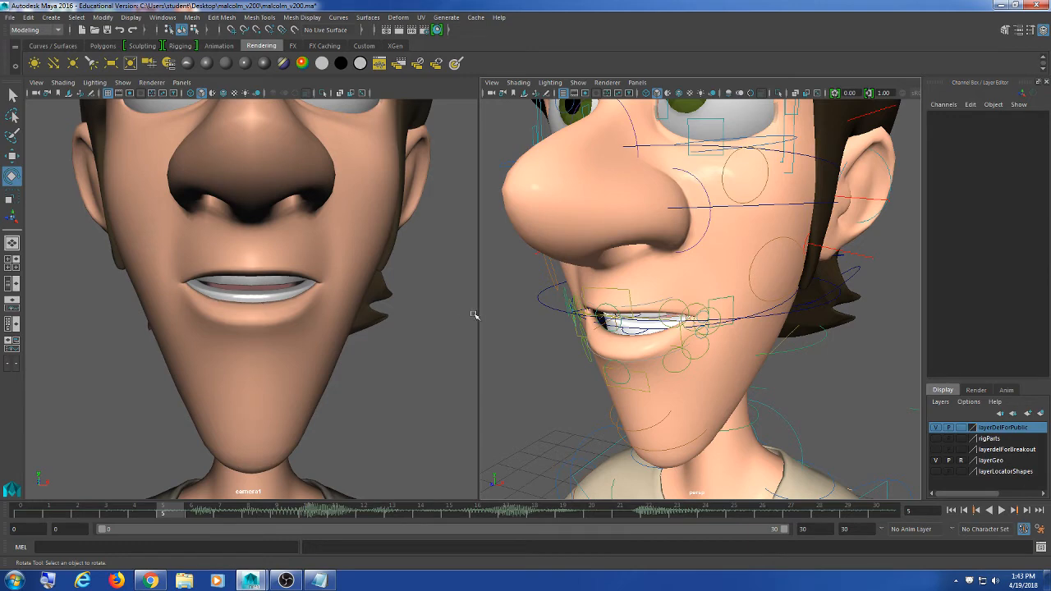
scroll(626, 355, "up", 2)
left_click_drag(628, 355, 660, 349, "alt")
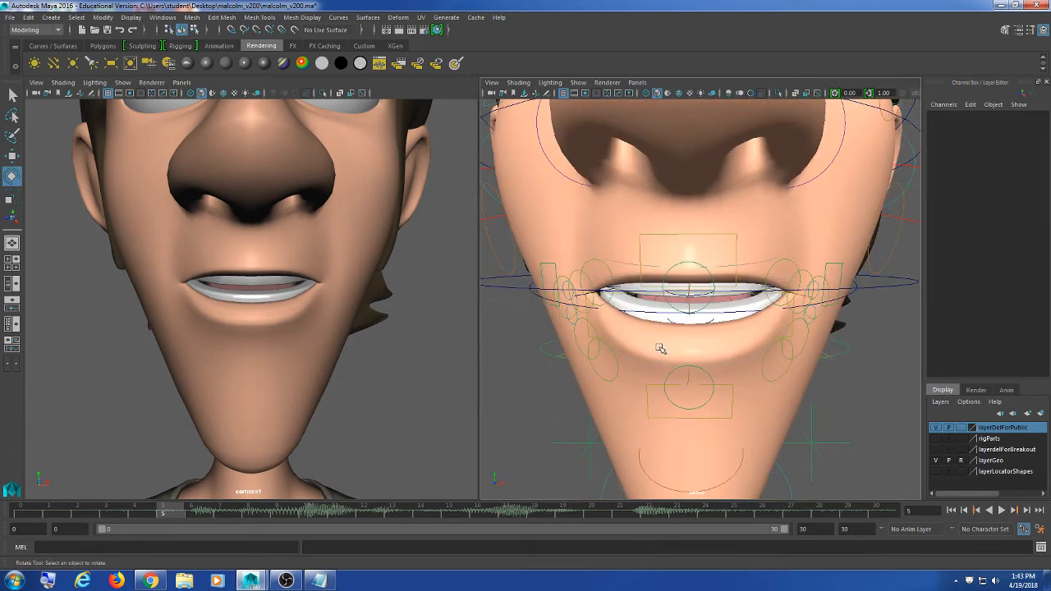
left_click_drag(765, 330, 770, 330, "alt")
scroll(770, 330, "down", 3)
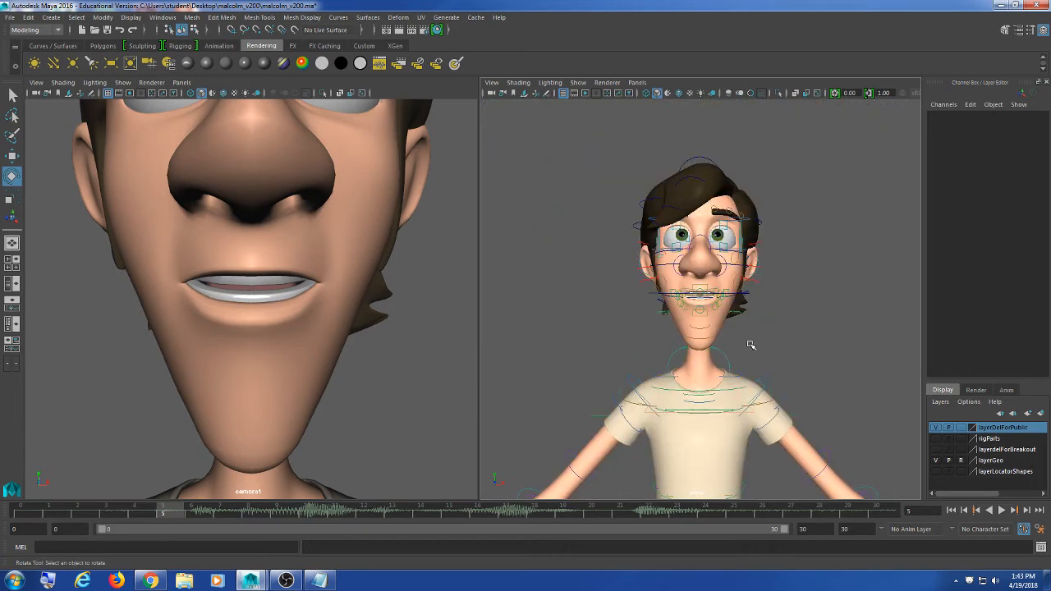
scroll(751, 345, "up", 3)
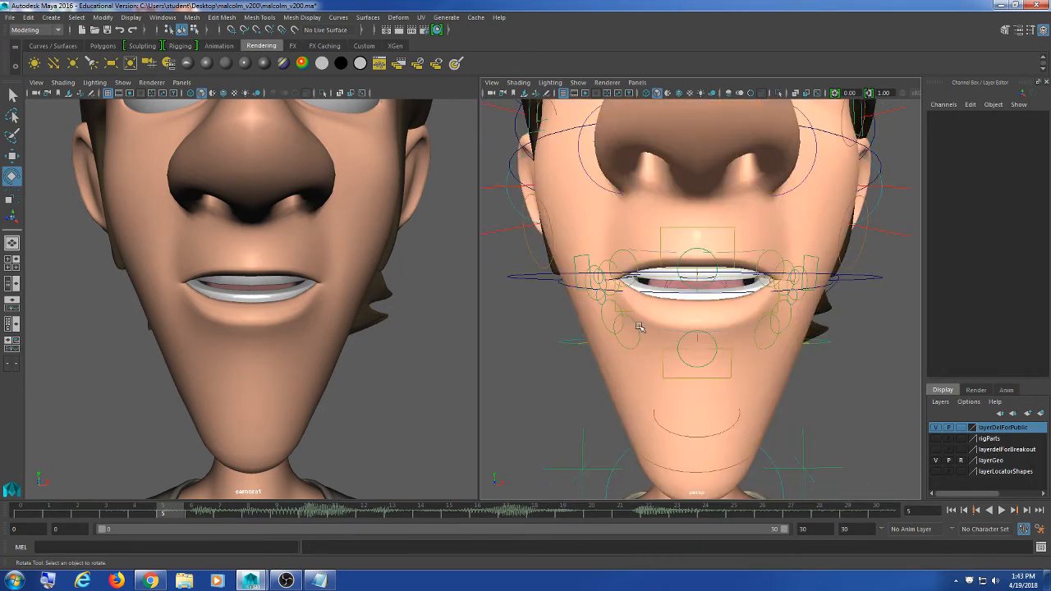
scroll(639, 327, "up", 2)
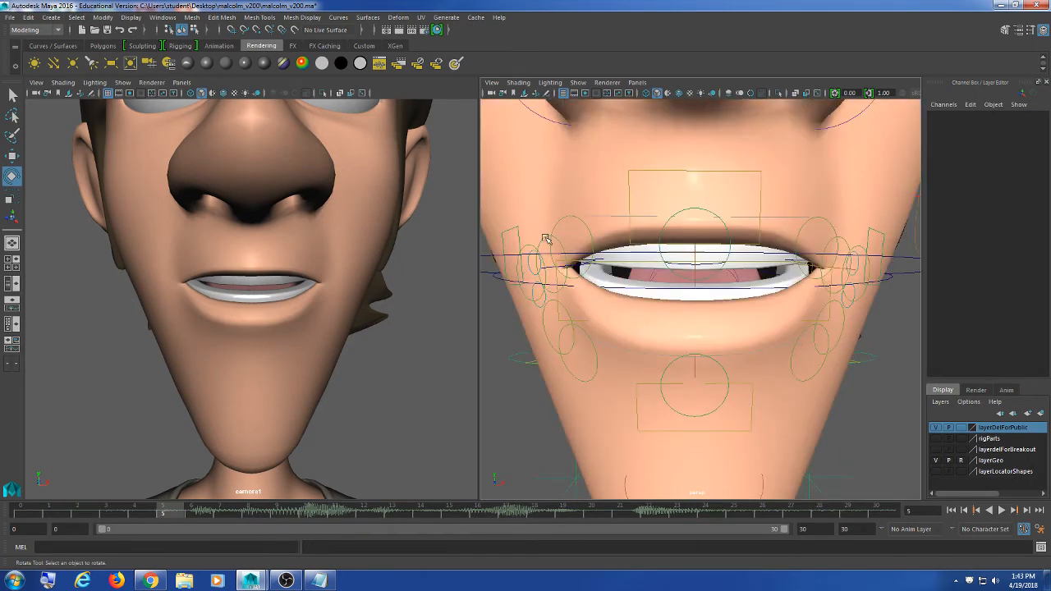
Try raising both mouth corner controls together with the adjacent outer lip controls, to Translate Y about 0.183 on the corners
left_click(545, 239)
key("t")
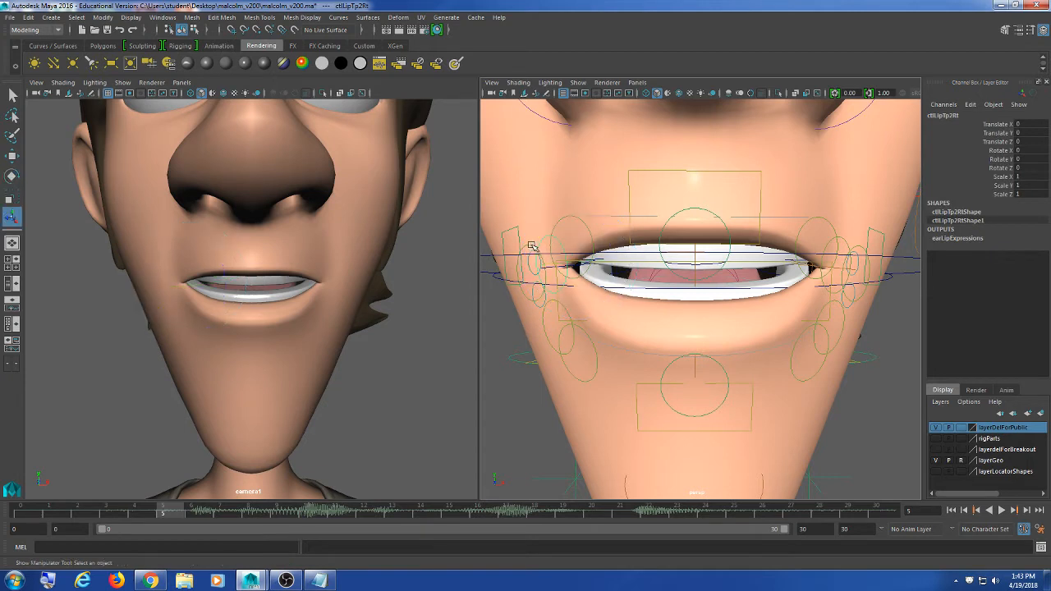
left_click(533, 248)
left_click(842, 239)
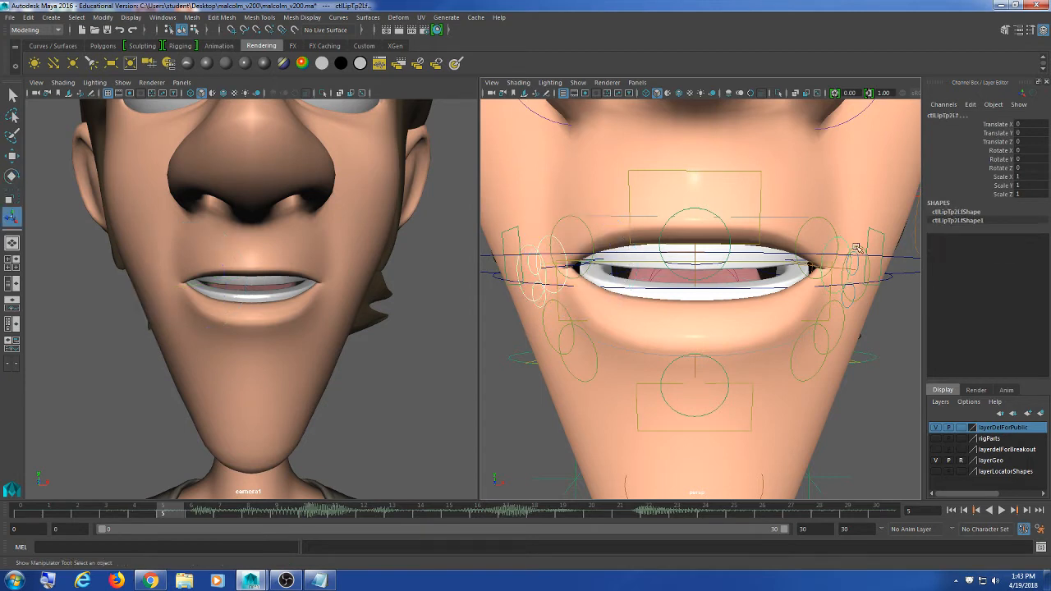
key("w")
left_click_drag(826, 240, 818, 212)
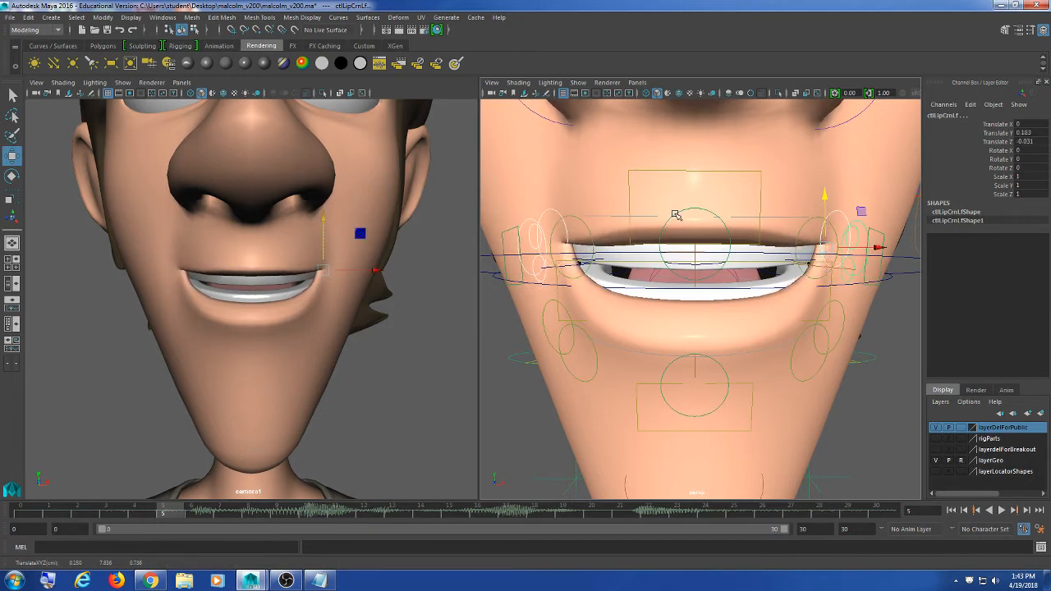
Try raising the upper-lip centre and inner side controls, and undo this together with the mouth corner raise
left_click(578, 217)
left_click(689, 210, "shift")
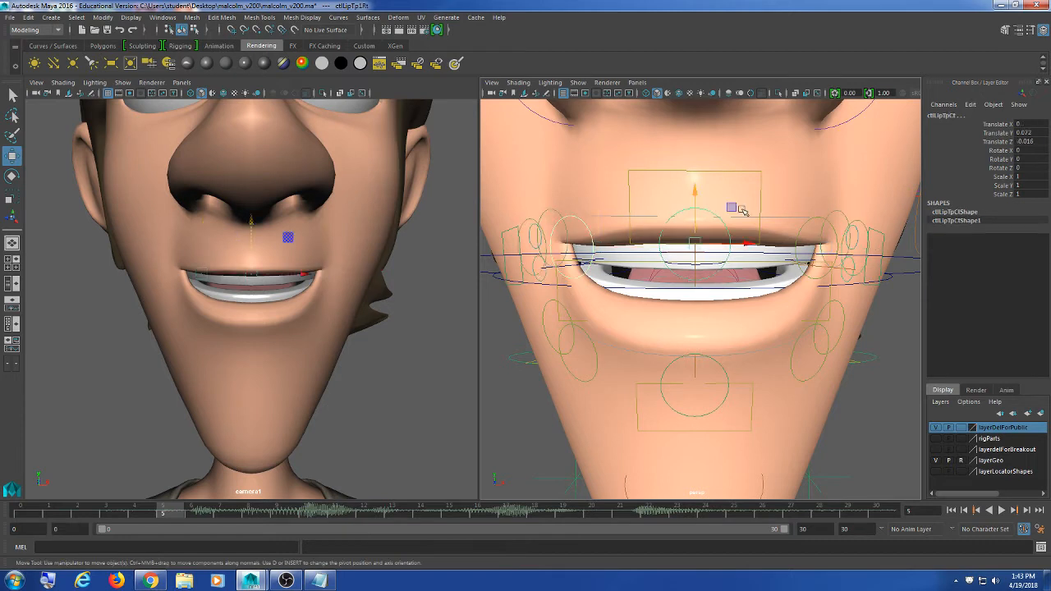
left_click(816, 217, "shift")
mouse_move(788, 199)
left_mouse_down()
mouse_move(788, 218)
mouse_move(782, 181)
left_mouse_up()
key("ctrl+z")
key("ctrl+z")
key("ctrl+z")
key("ctrl+z")
key("ctrl+z")
key("ctrl+z")
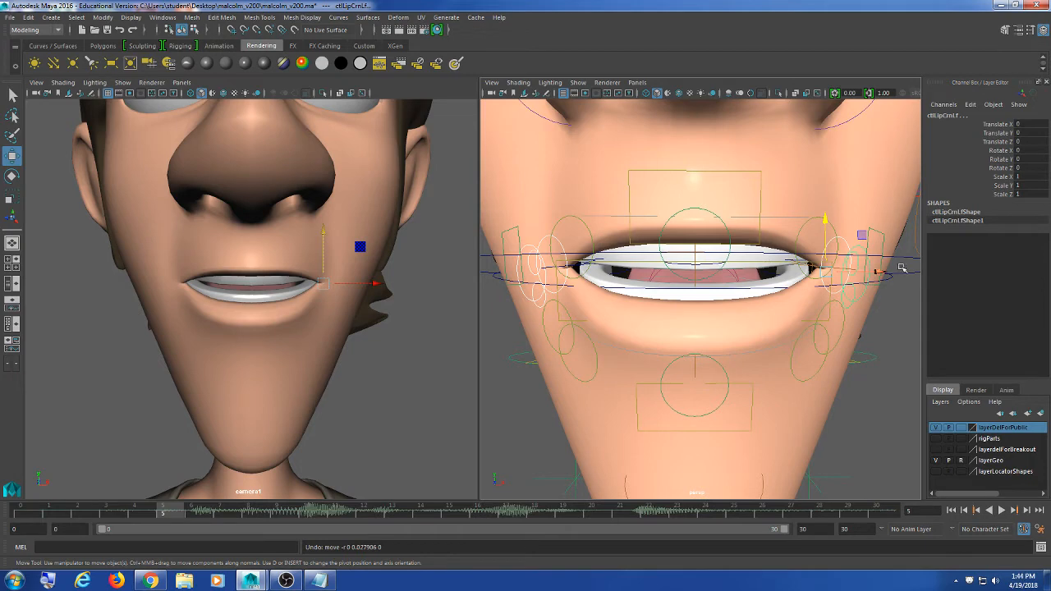
Close the jaw slightly by rotating the ctlJawRot control to Rotate X about 4.693
left_click(896, 267)
left_click(877, 282)
key("e")
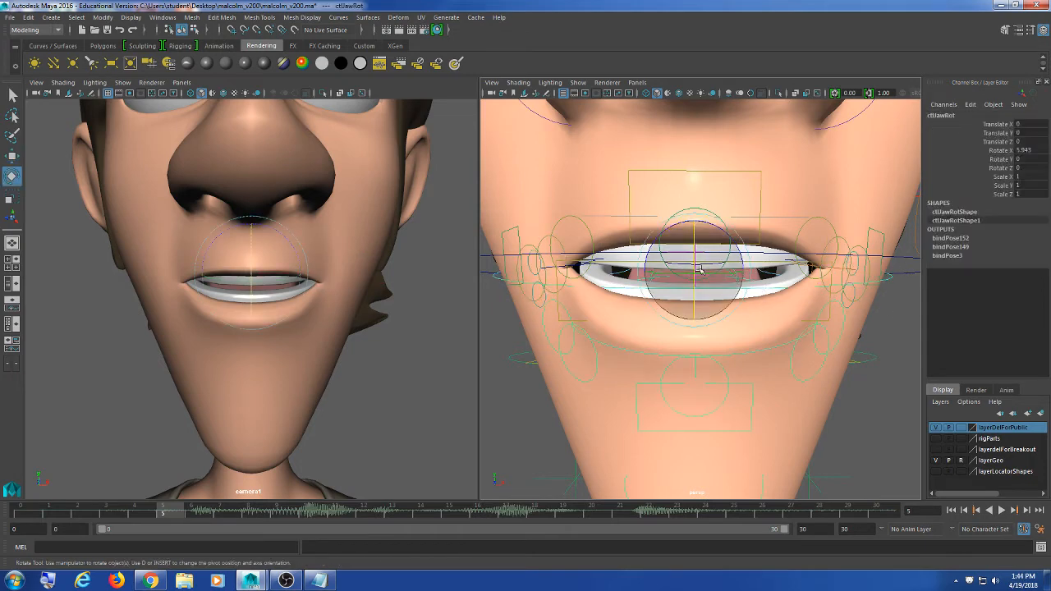
left_click_drag(698, 269, 702, 263)
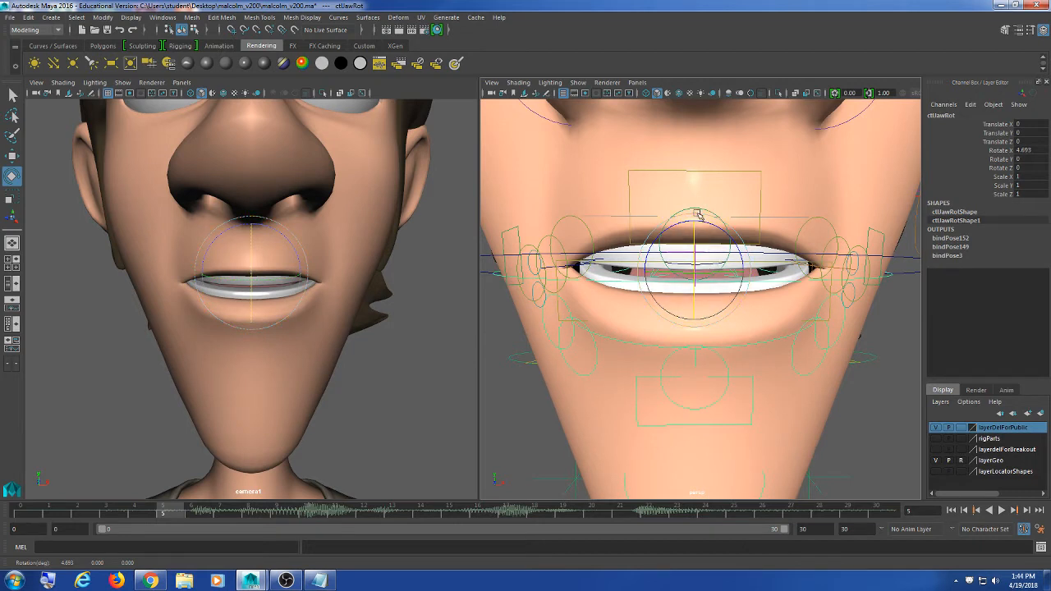
Try raising the upper-lip middle control ctlLipMdTp slightly, and undo the move
left_click(690, 180)
key("w")
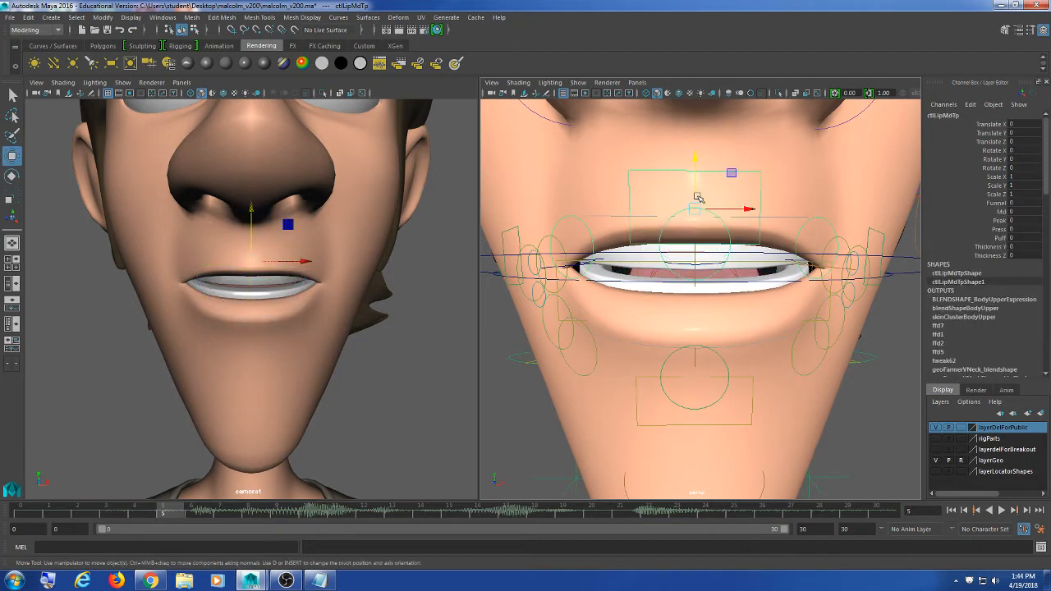
mouse_move(695, 186)
left_mouse_down()
mouse_move(695, 174)
mouse_move(695, 204)
mouse_move(695, 180)
left_mouse_up()
key("ctrl+z")
Select all the controls around the mouth, reset their Translate X, Y and Z to 0, and clear the selection
left_click_drag(499, 194, 925, 389)
left_click(1029, 125)
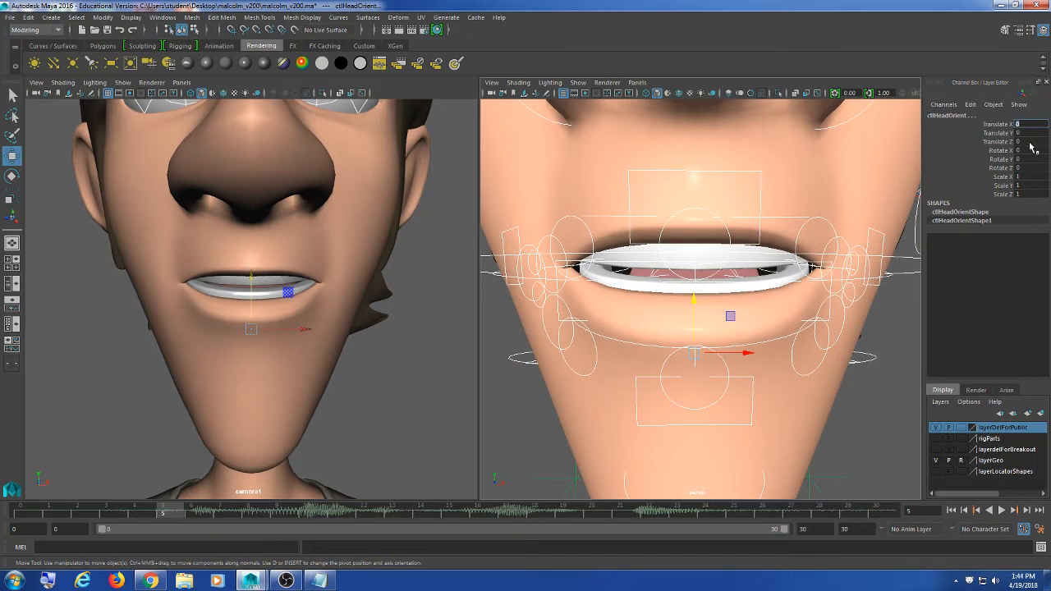
left_click(1033, 141, "shift")
key("Return")
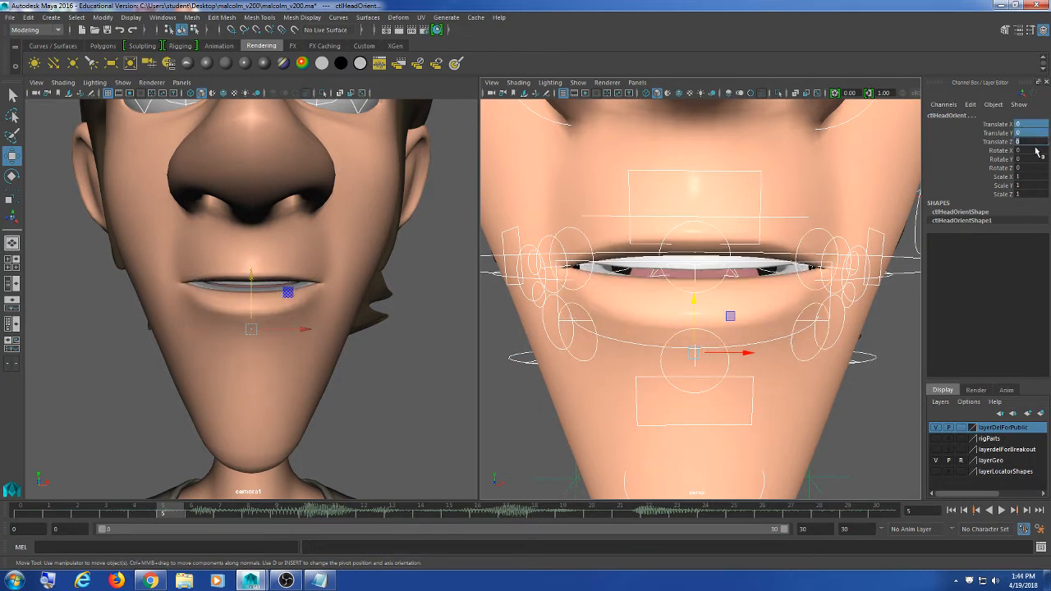
left_click(669, 352)
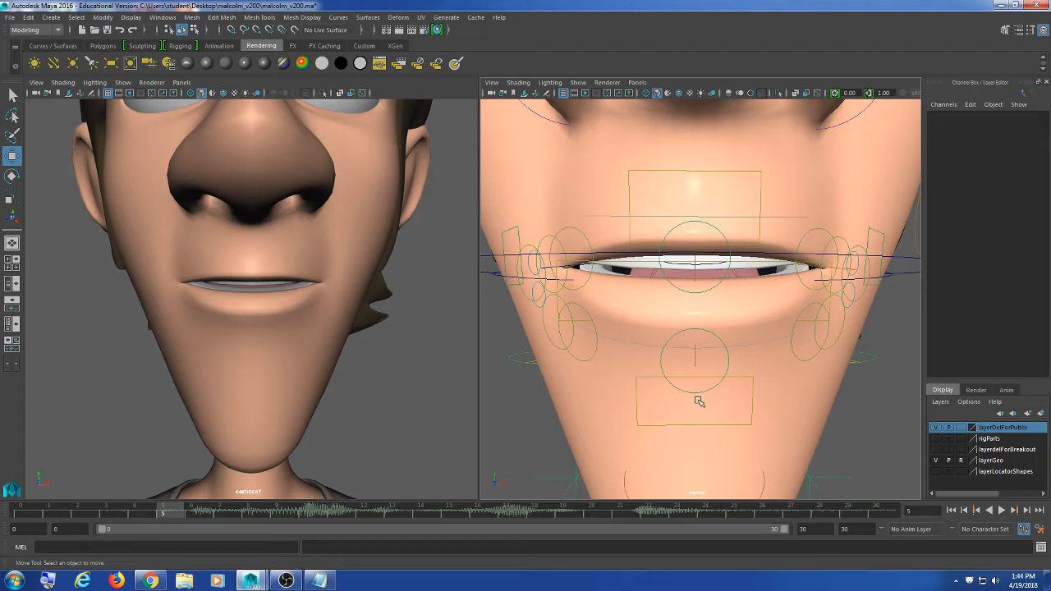
Lower the lower-lip middle control ctlLipMdBt to Translate Y about -0.019, raise the upper-lip middle control ctlLipMdTp, and check the pose
left_click(697, 425)
left_click_drag(695, 344, 695, 363)
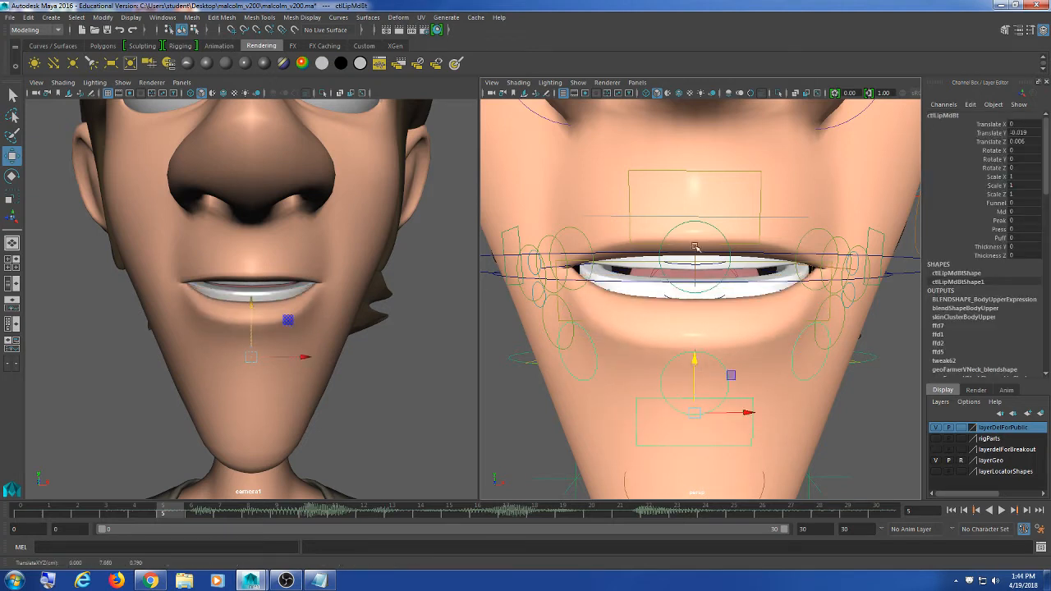
left_click(686, 170)
left_click_drag(693, 161, 663, 277)
scroll(694, 152, "down", 8)
left_click(784, 338)
scroll(764, 352, "up", 8)
left_click_drag(764, 353, 775, 357, "alt")
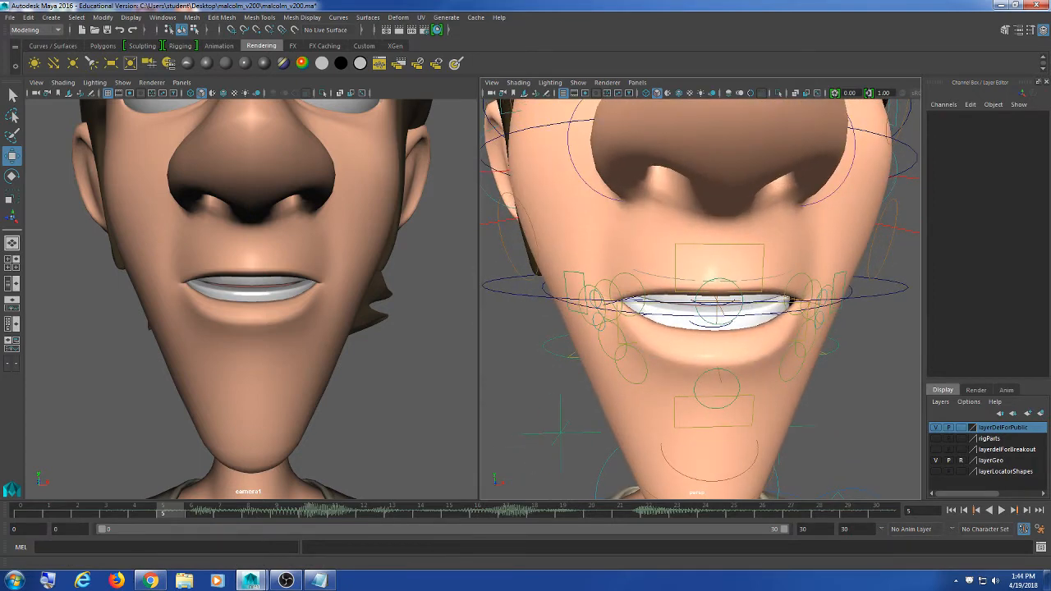
Switch to Chrome, open the phoneme mouth shapes image results, and close the enlarged chart to see other reference images
left_click(151, 580)
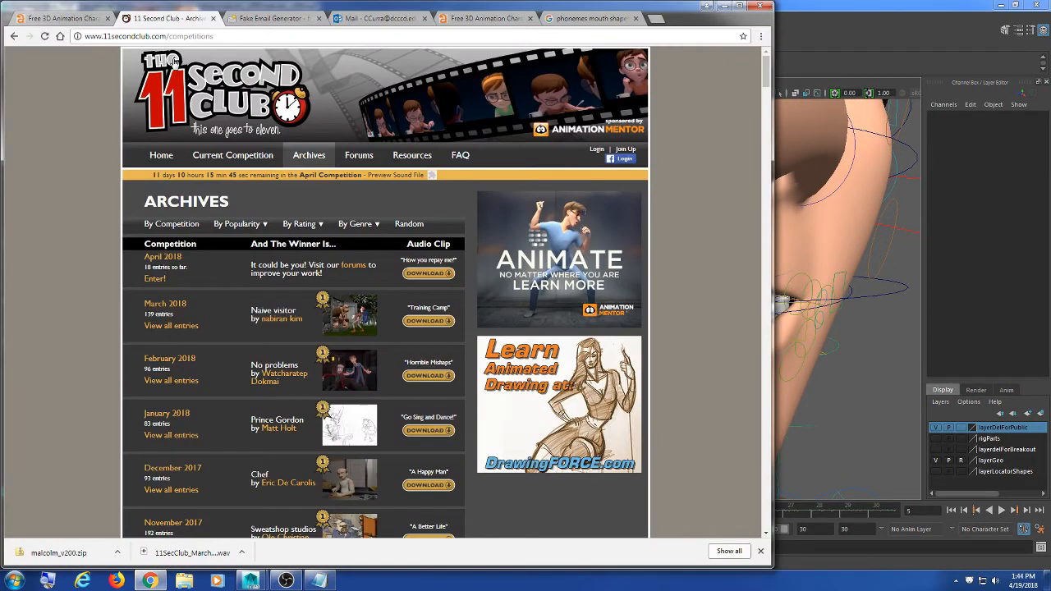
left_click(443, 17)
left_click(591, 18)
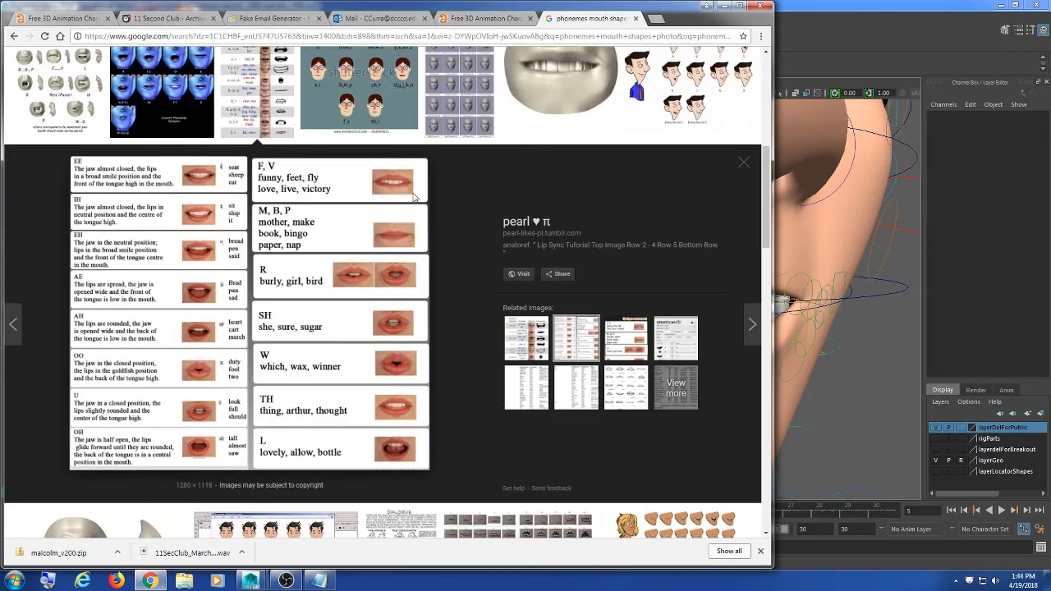
left_click(743, 162)
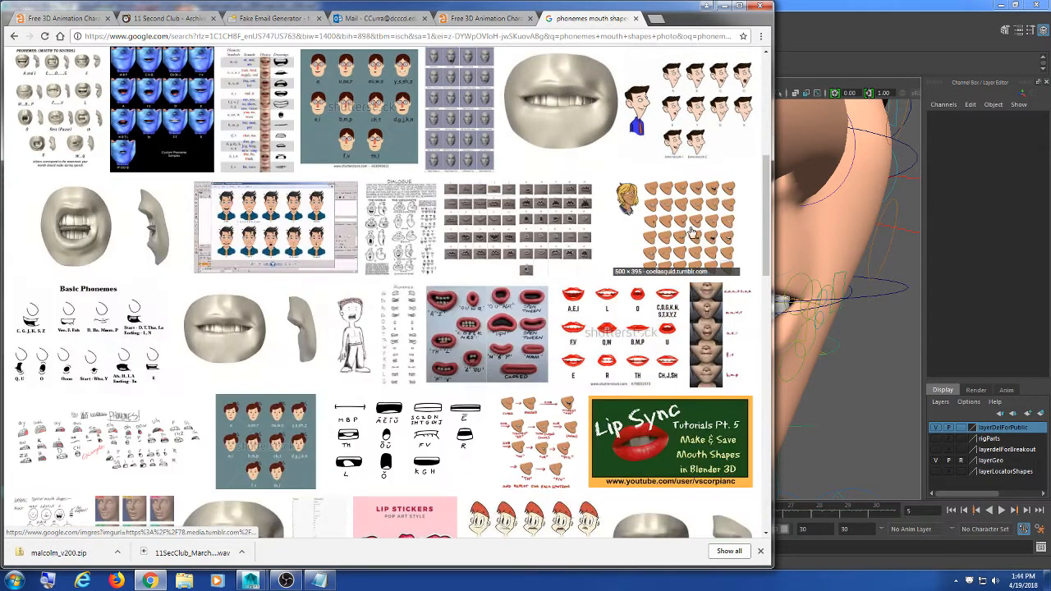
Open the grey 3D mouth-shape chart labelled AI, O, E, U for reference, and switch back to Maya
scroll(605, 338, "up", 5)
left_click(513, 223)
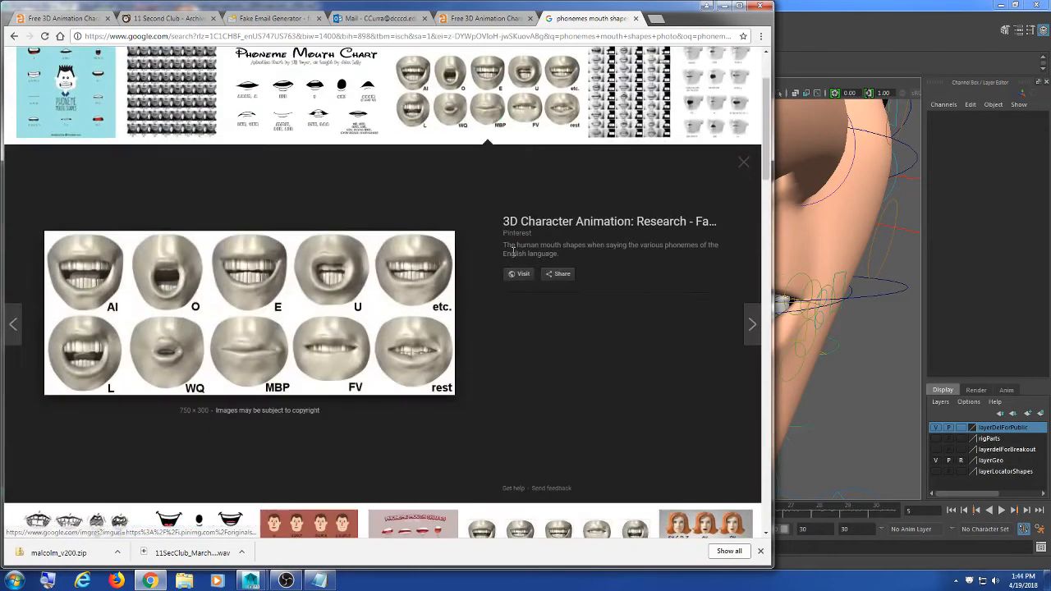
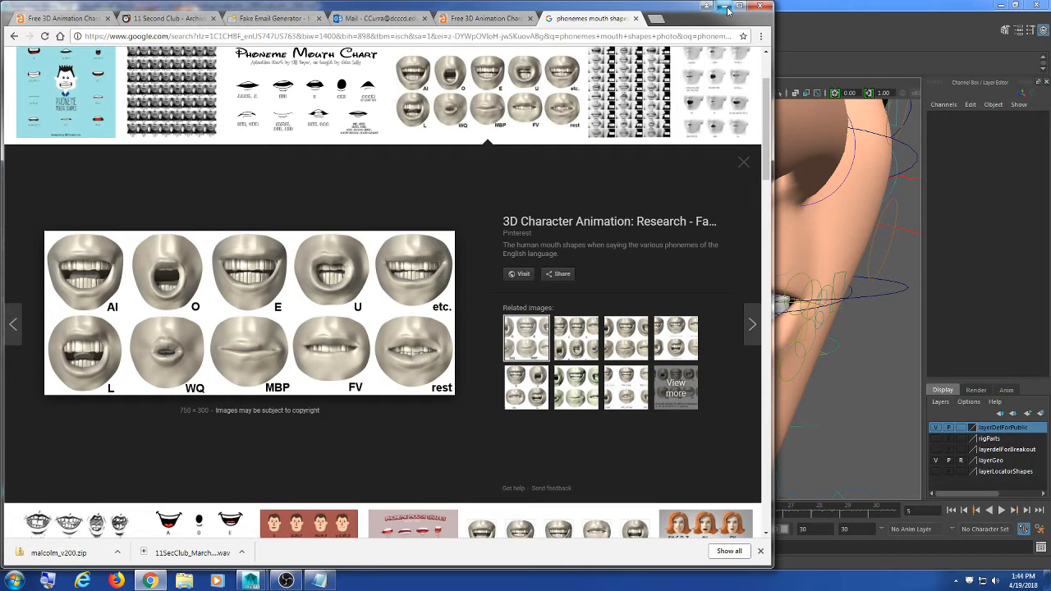
left_click(723, 6)
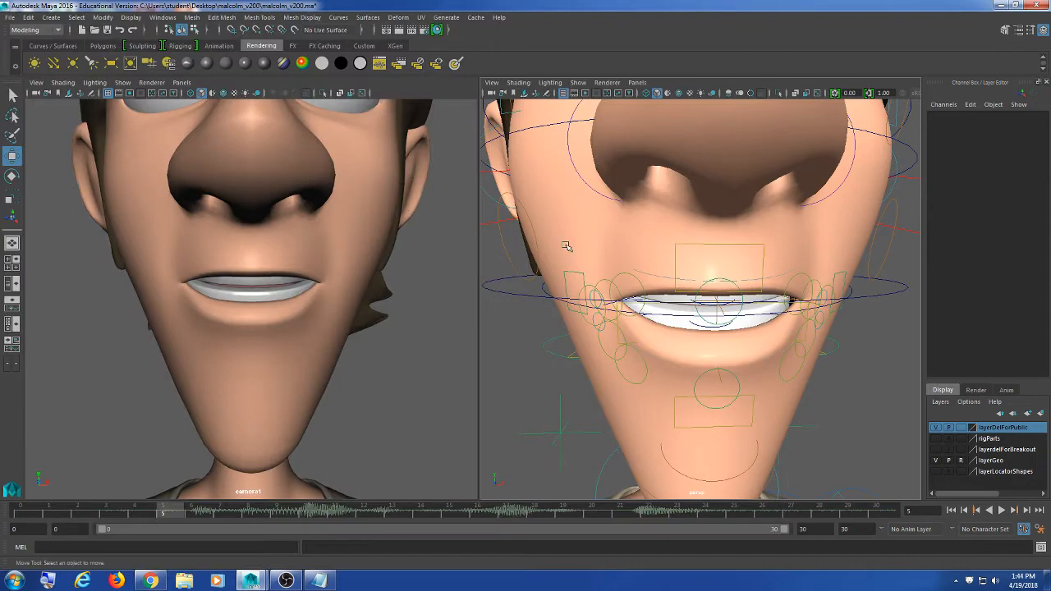
Close the jaw by setting Rotate X of the jaw control ctlJawRot to 0
left_click_drag(674, 338, 687, 339, "alt")
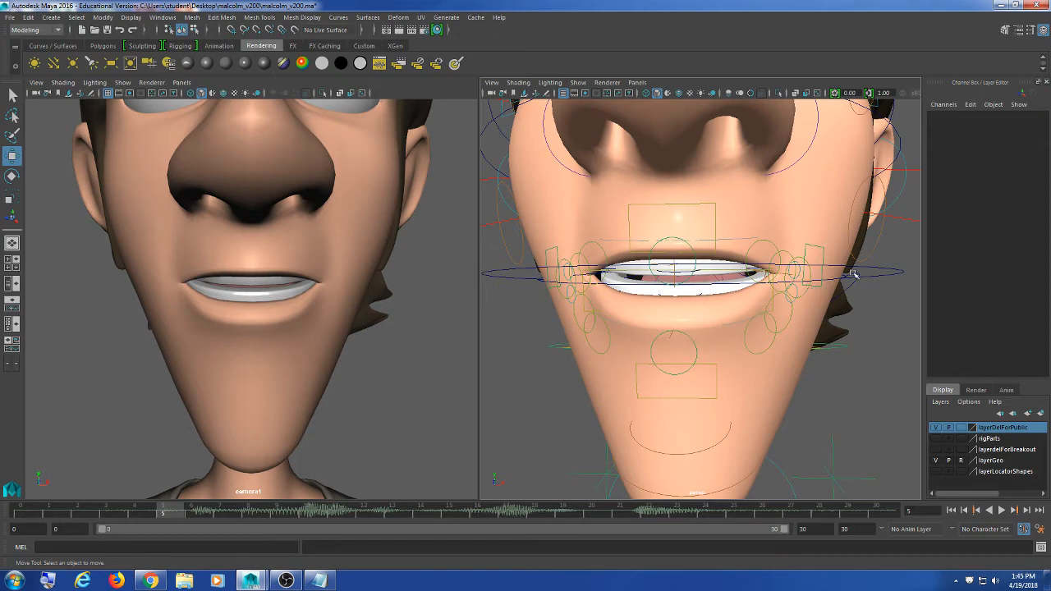
left_click_drag(852, 275, 893, 262, "alt")
left_click(835, 290)
left_click(1028, 151)
type("0")
key("Return")
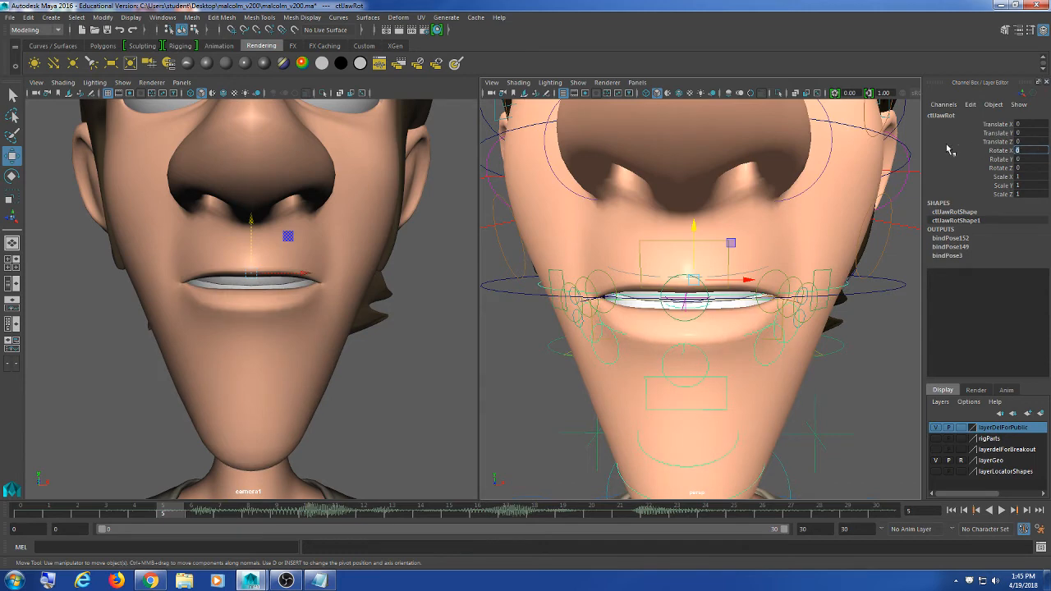
Try rotating the jaw control ctlJawRot to a Rotate X of about 1.067, and reset it to 0
scroll(727, 349, "up", 5)
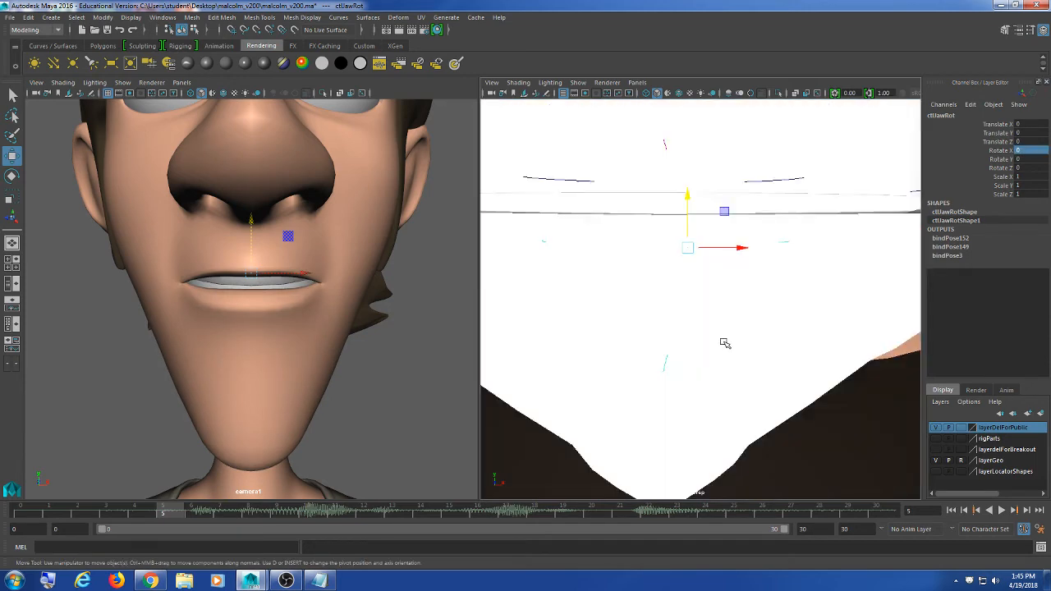
scroll(725, 344, "down", 5)
scroll(723, 340, "up", 2)
key("e")
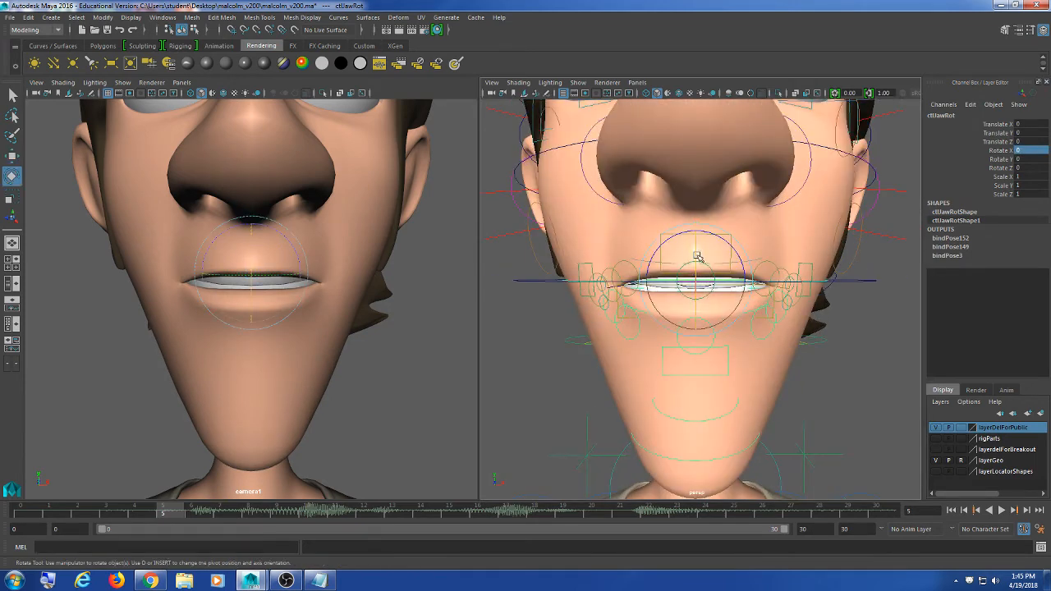
left_click_drag(697, 257, 671, 260)
type("067")
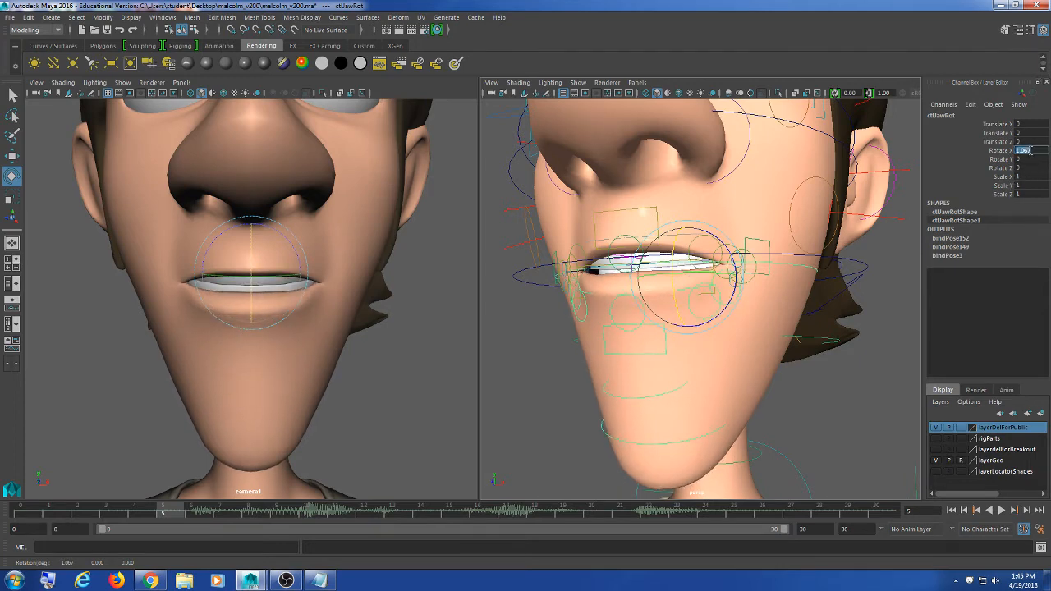
key("Return")
Try opening the jaw further around X with ctlJawRot, undo the rotation, and clear the selection
left_click_drag(657, 350, 675, 350, "alt")
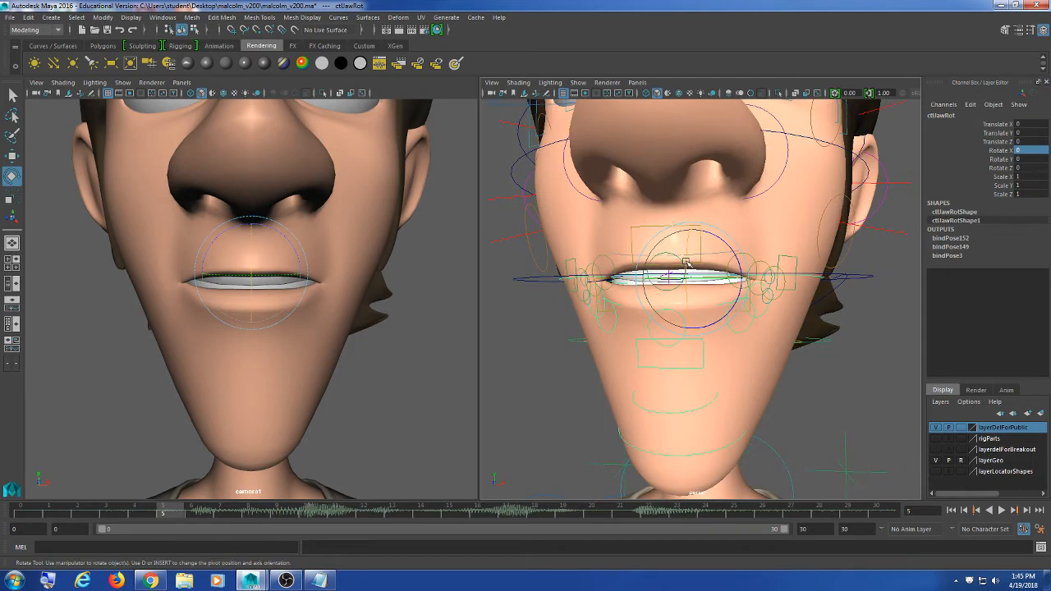
left_click_drag(686, 262, 684, 284)
key("ctrl+z")
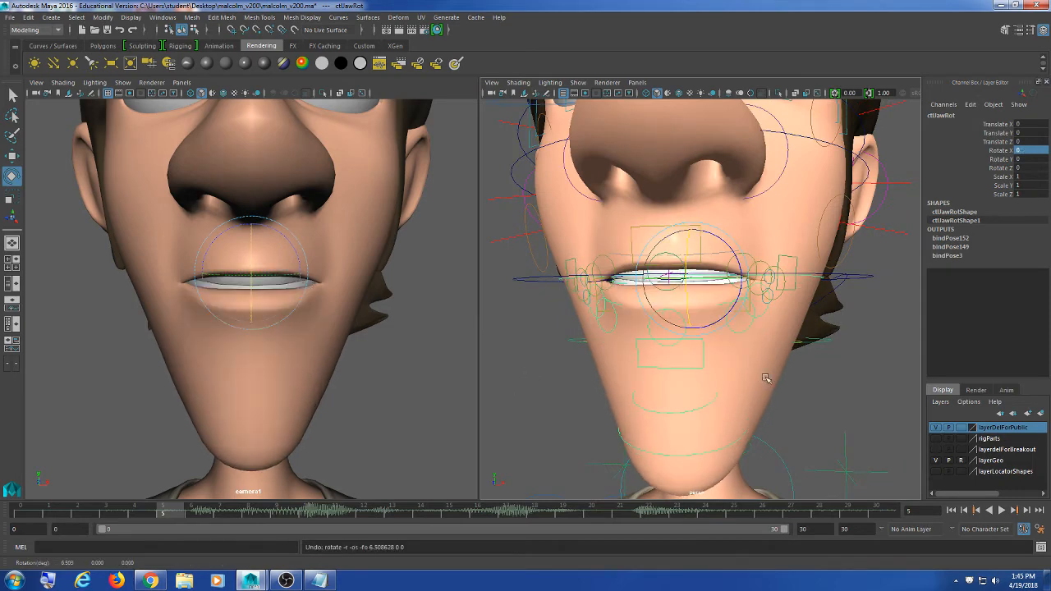
left_click(765, 378)
Lower the lower-lip middle control ctlLipMdBt to Translate Y about -0.034 and Translate Z about 0.009, and clear the selection
scroll(772, 382, "down", 5)
left_click_drag(771, 384, 738, 376, "alt")
scroll(777, 389, "up", 5)
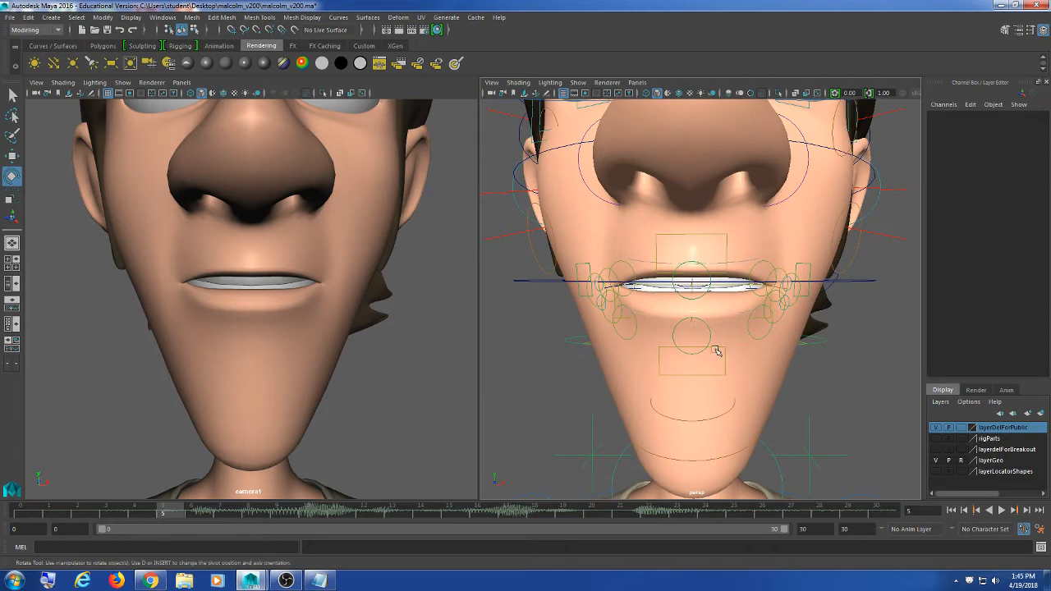
left_click(714, 347)
key("w")
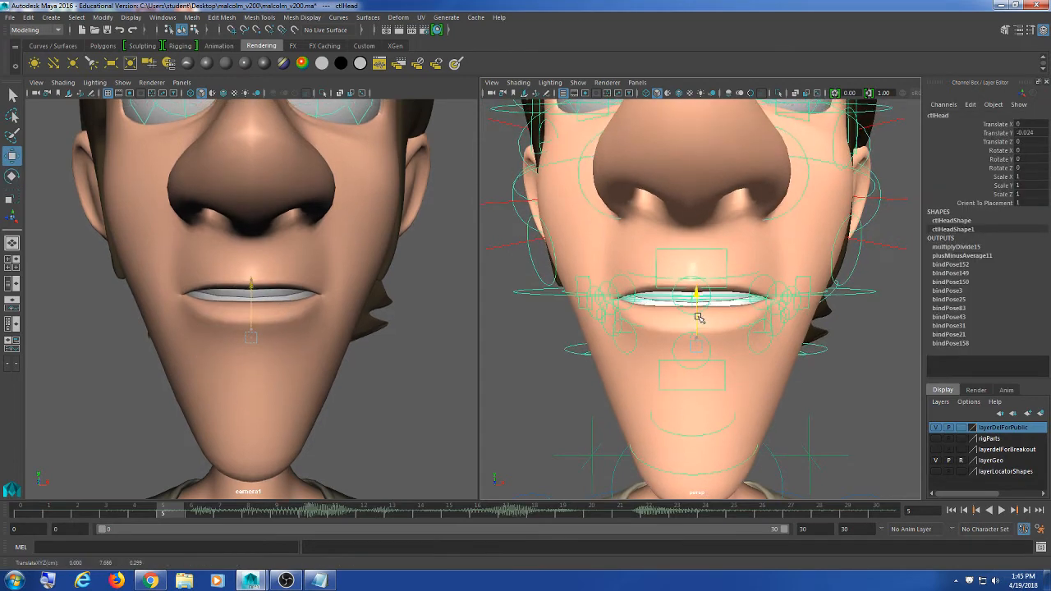
left_click(726, 366)
left_click(724, 365)
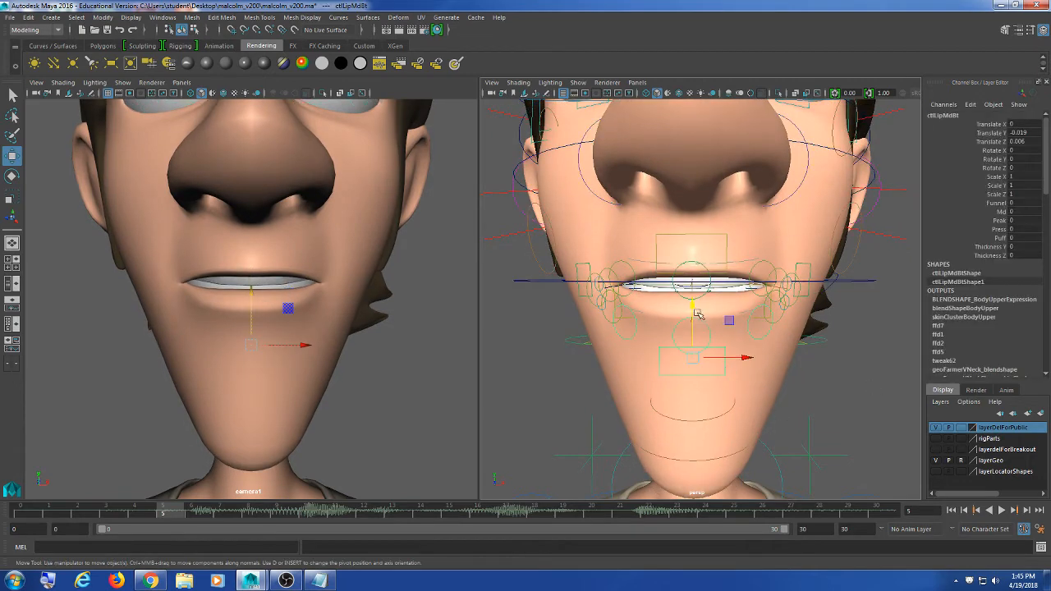
left_click_drag(694, 306, 695, 316)
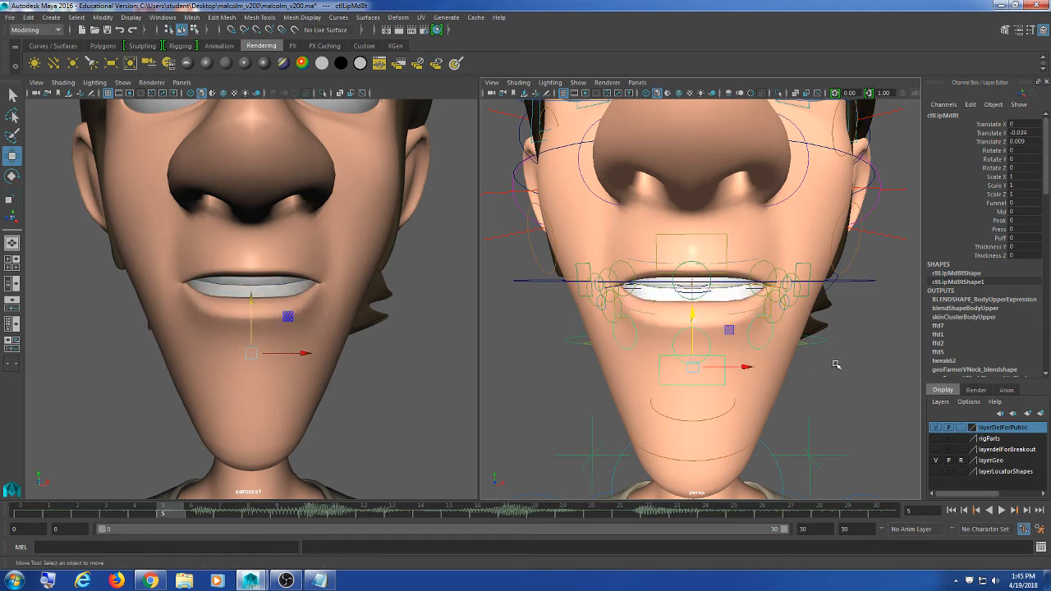
left_click(833, 364)
Examine the mouth pose from several angles and distances in the perspective view
left_click_drag(832, 363, 690, 377, "alt")
scroll(654, 375, "up", 5)
scroll(690, 381, "down", 5)
scroll(689, 383, "up", 4)
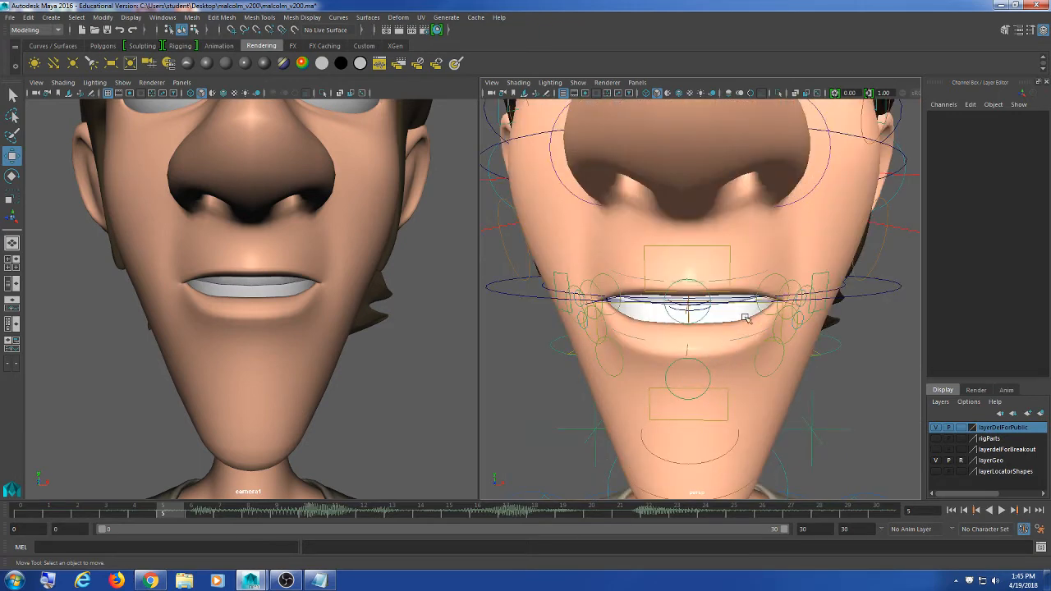
scroll(772, 319, "down", 5)
scroll(771, 318, "up", 5)
scroll(768, 320, "down", 3)
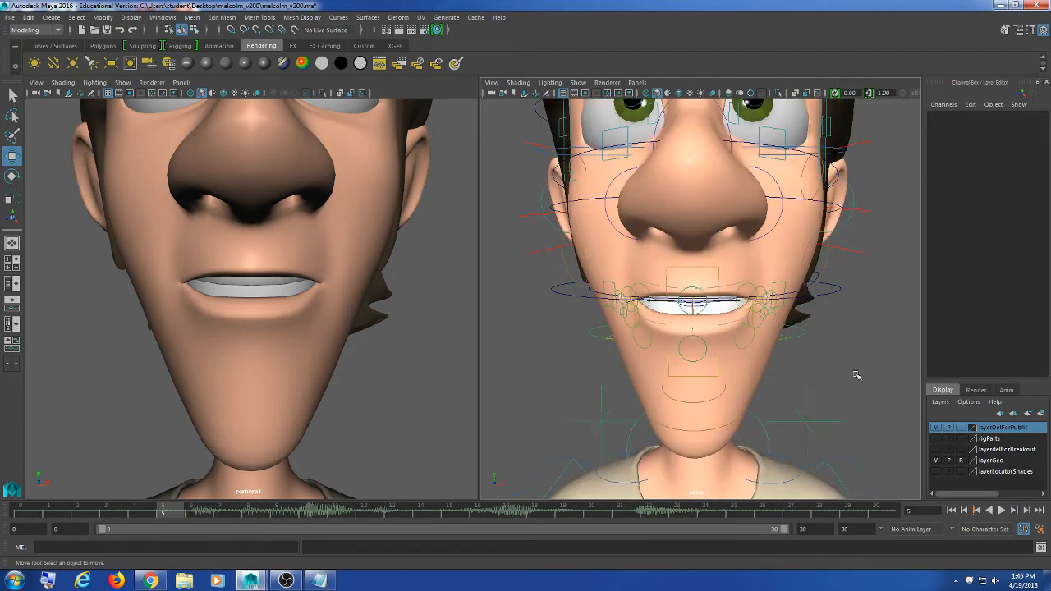
Select the controls ctlLipMdTp, ctlLipMdBt and ctlJawRot in turn to review their channel values, and clear the selection
left_click_drag(528, 189, 805, 364)
left_click(657, 329)
left_click(698, 267)
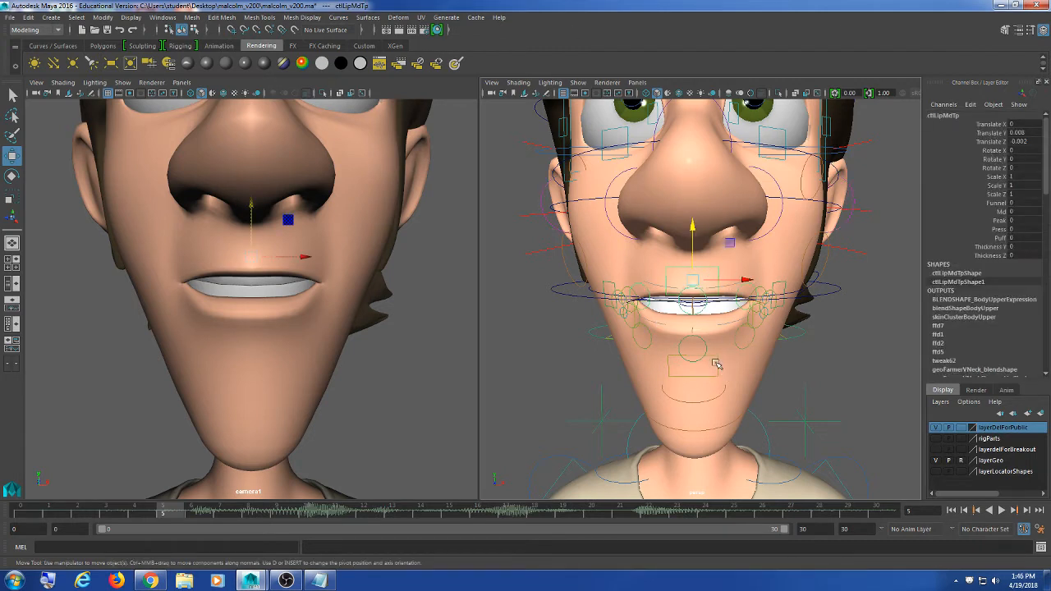
left_click(719, 369)
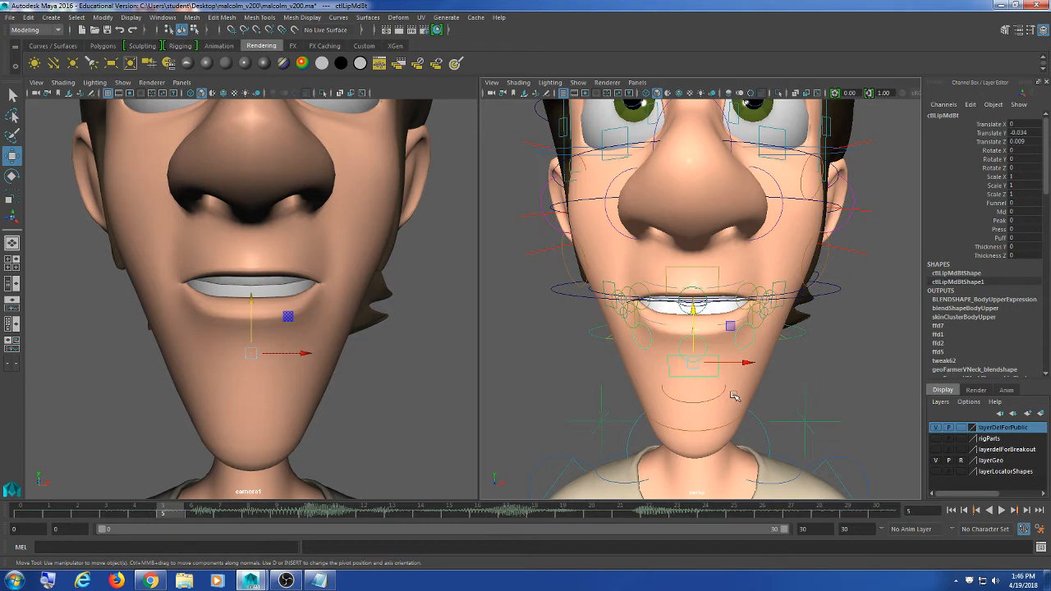
left_click(833, 351)
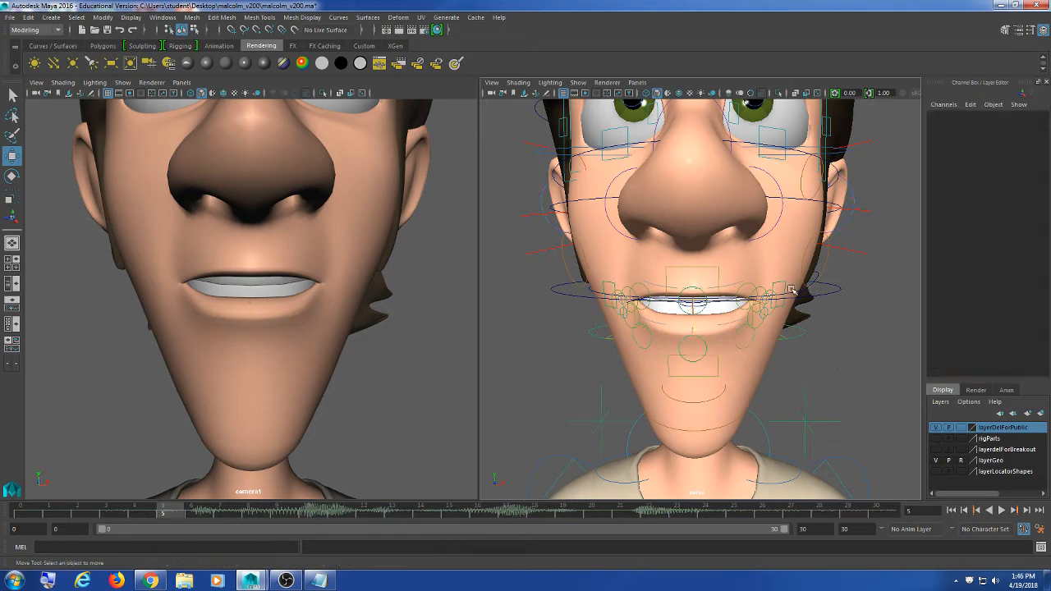
left_click(793, 292)
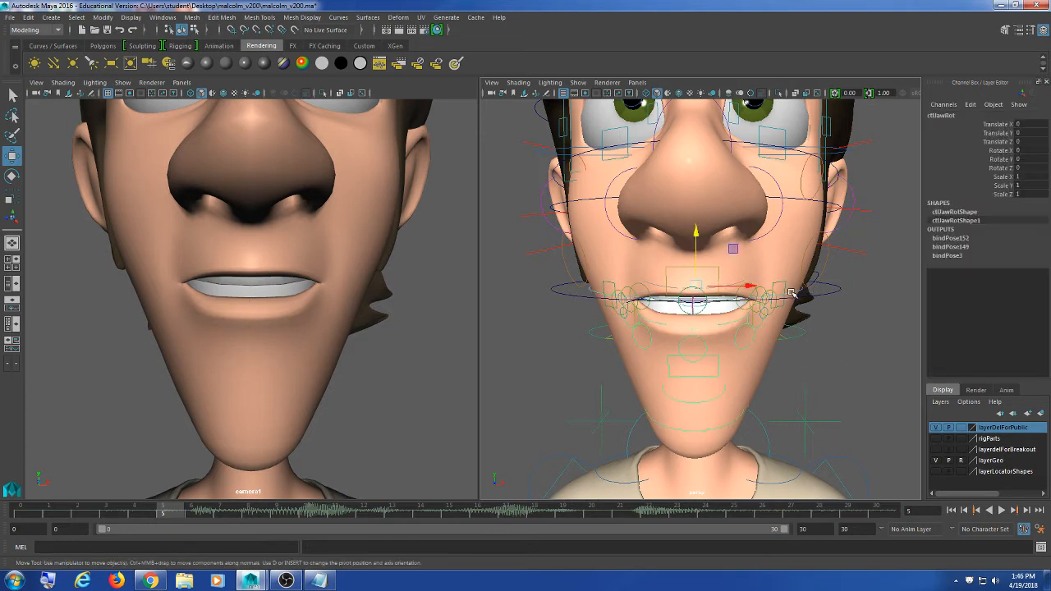
left_click(848, 306)
left_click(821, 293)
left_click(850, 380)
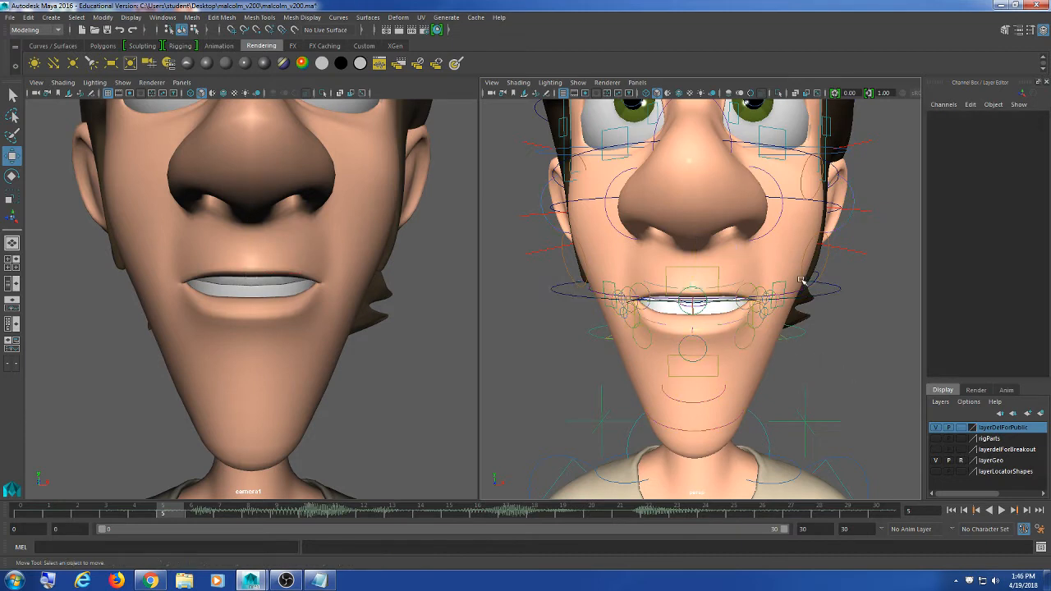
left_click(800, 292)
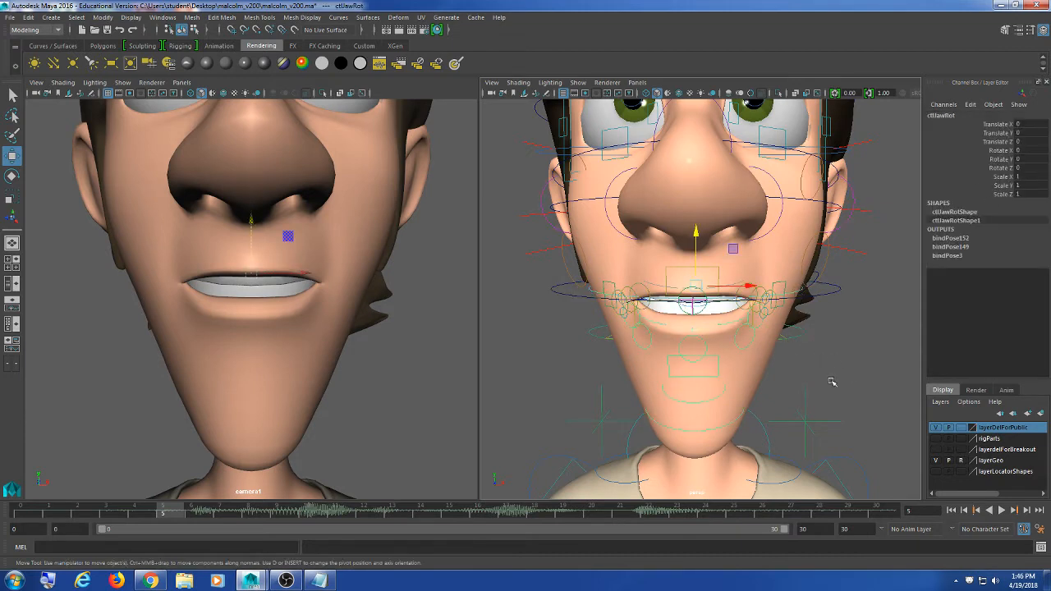
left_click(402, 359)
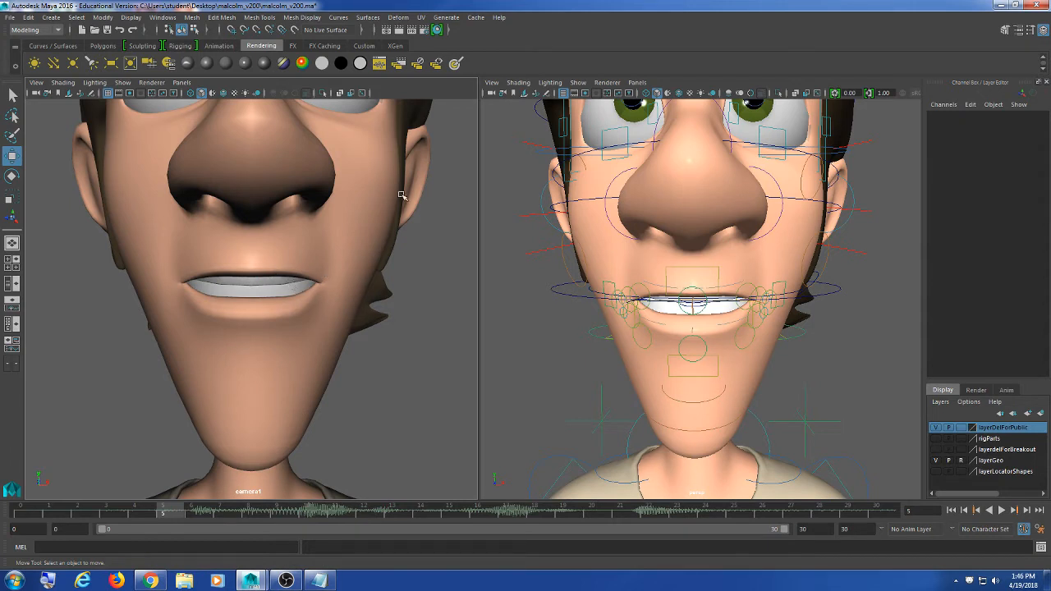
Select all the facial controls together and set a keyframe on them at frame 5
left_click_drag(491, 189, 911, 405)
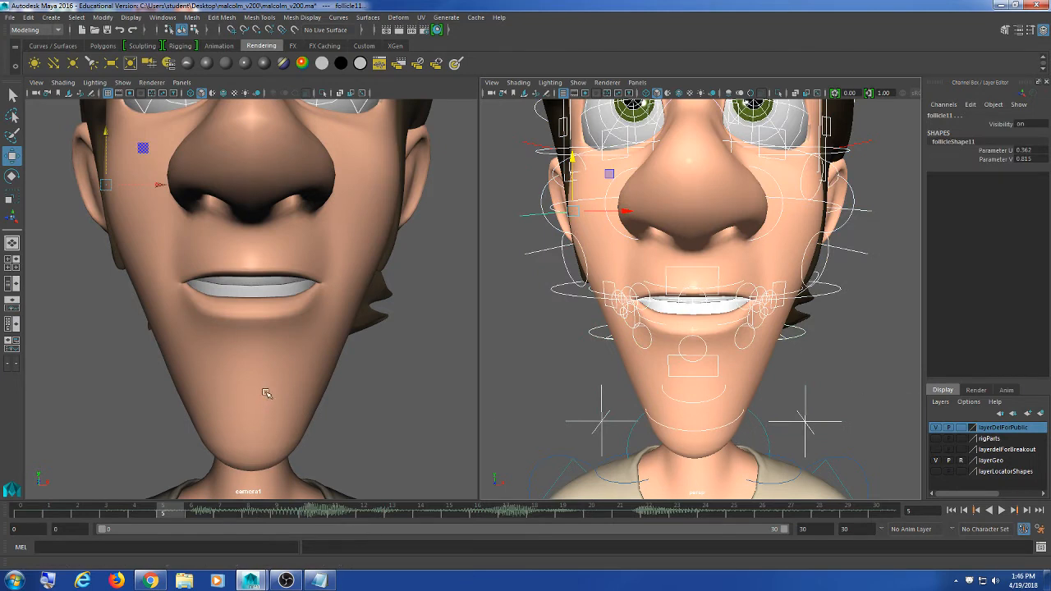
key("s")
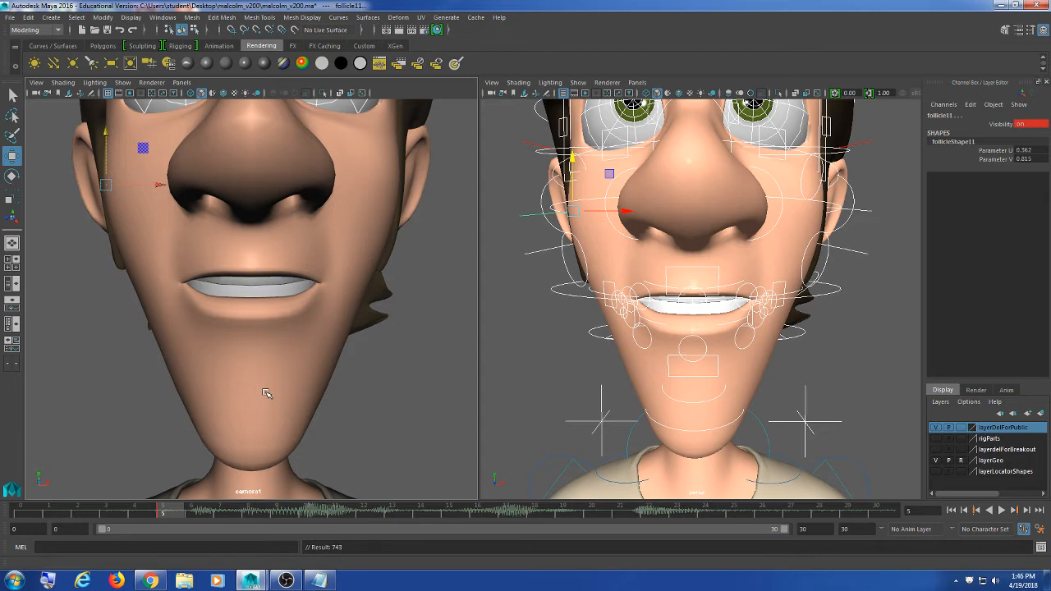
mouse_move(170, 506)
left_mouse_down()
mouse_move(246, 508)
mouse_move(123, 509)
mouse_move(270, 510)
mouse_move(164, 509)
left_mouse_up()
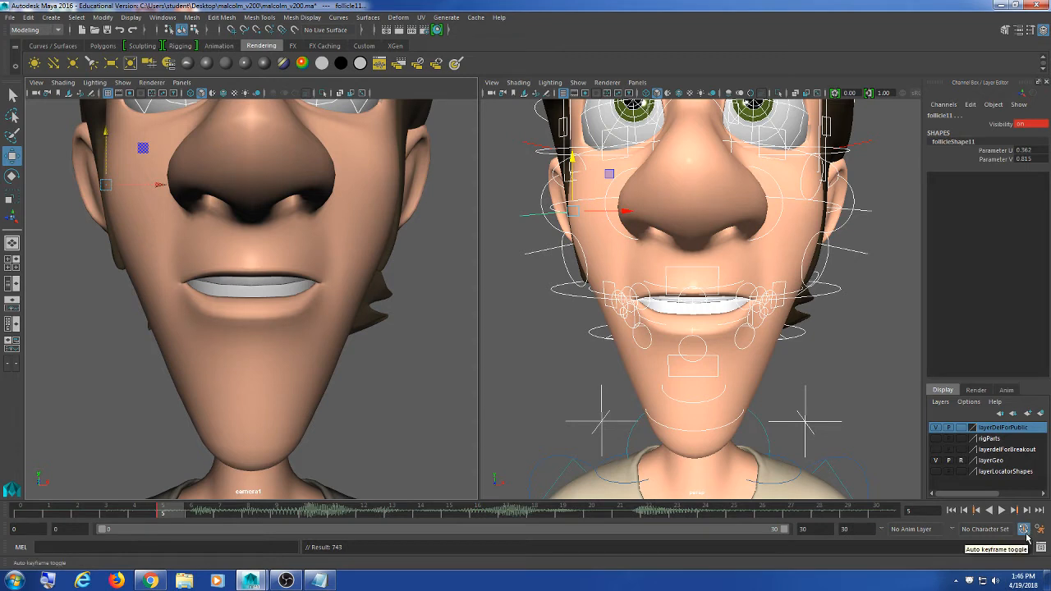
Play the animation with its audio, and scrub the timeline between frames 5 and 7 to examine the sound
left_click(1001, 511)
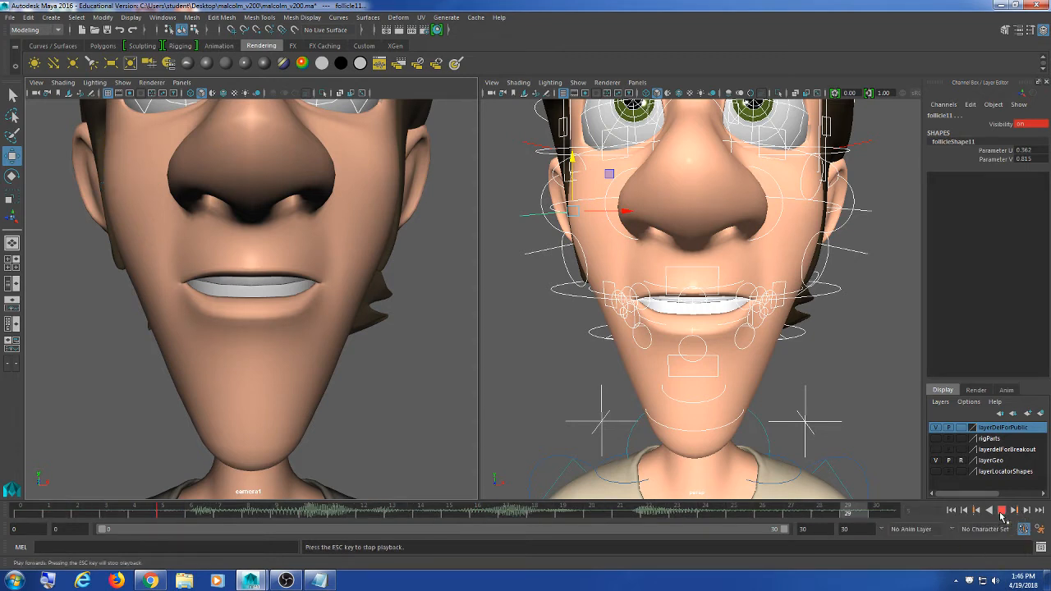
left_click(1001, 511)
left_click_drag(226, 516, 165, 534)
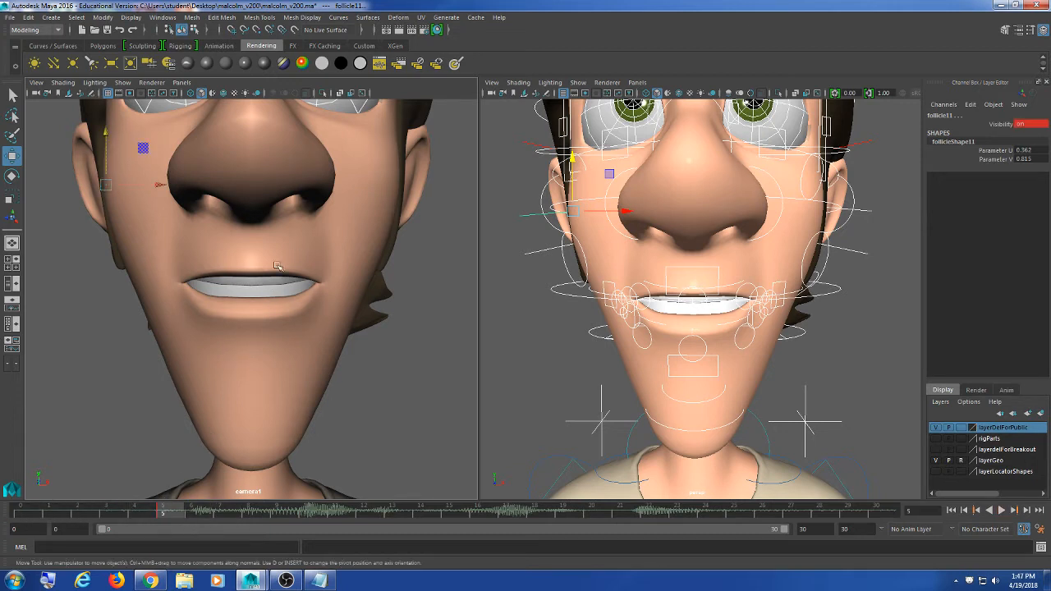
left_click(207, 522)
left_click(221, 515)
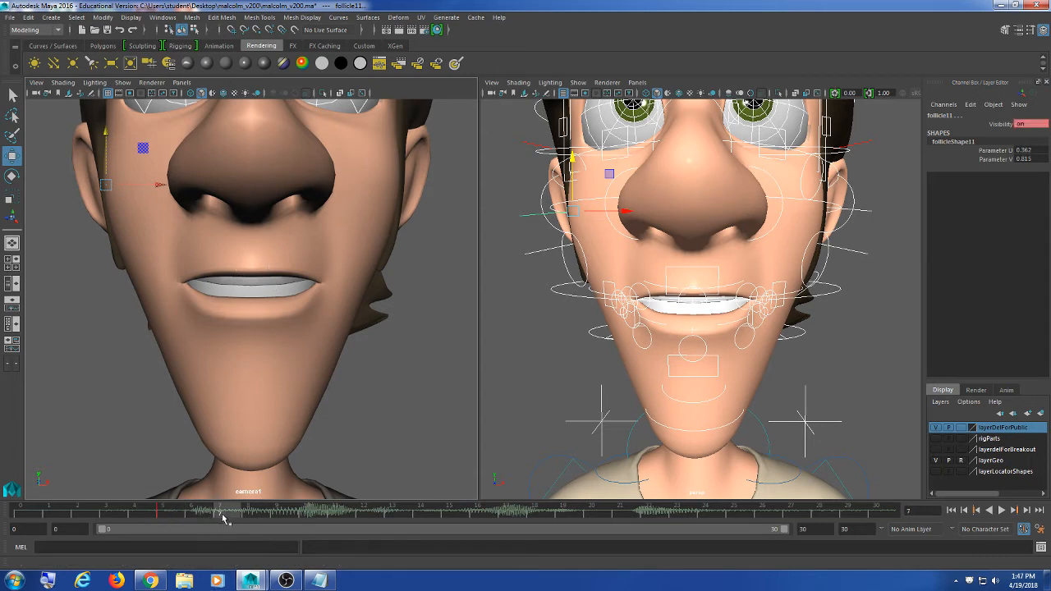
key("alt+v")
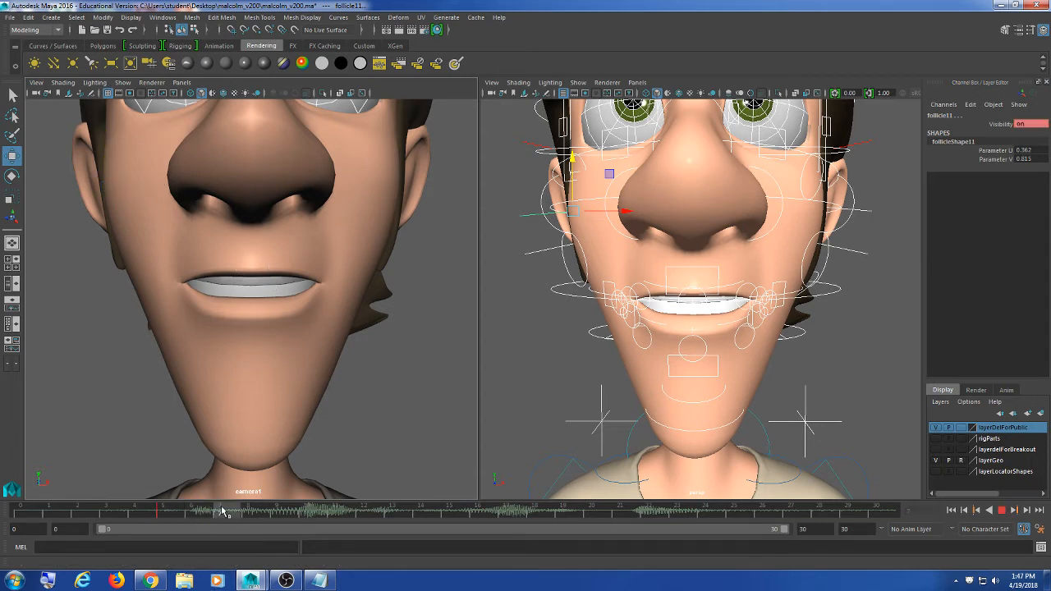
mouse_move(222, 508)
left_mouse_down()
mouse_move(201, 512)
mouse_move(220, 514)
left_mouse_up()
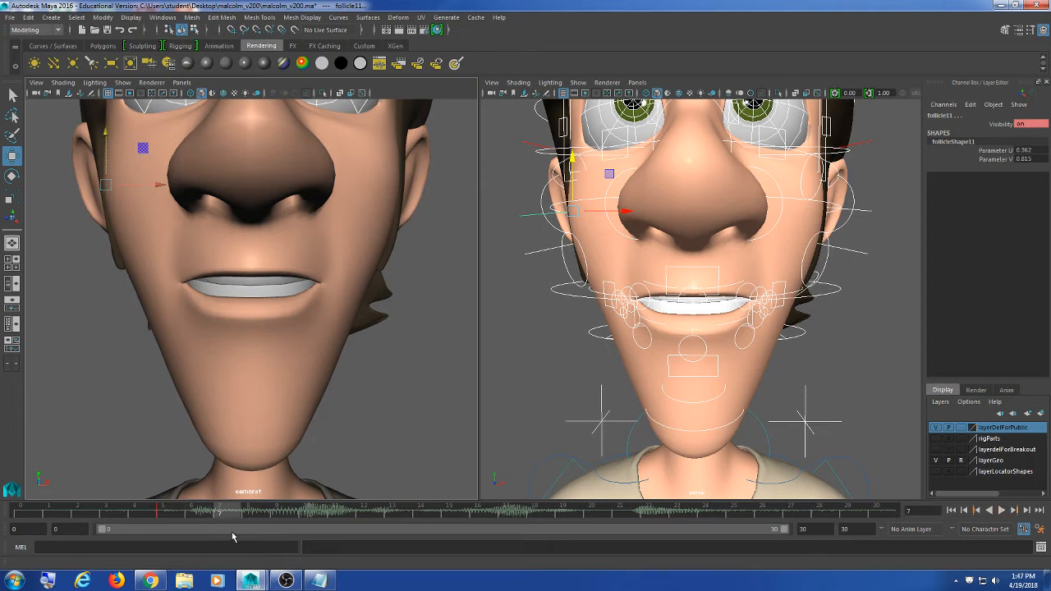
Check the dialogue line in Notepad, and replay the audio in Maya, scrubbing to frame 6 to locate the next sound
left_click(319, 580)
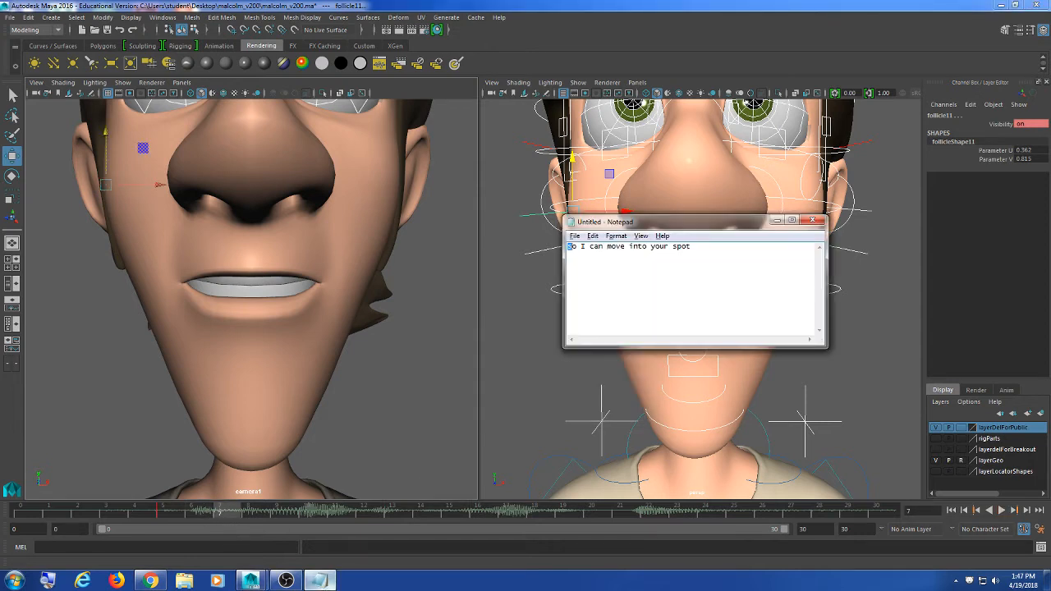
left_click(776, 221)
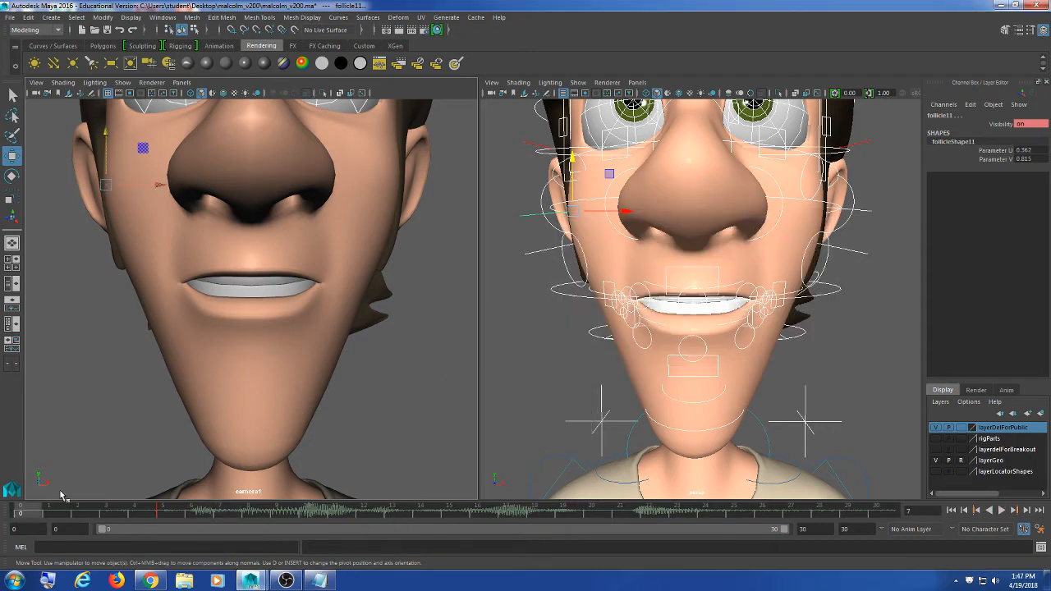
left_click(1001, 510)
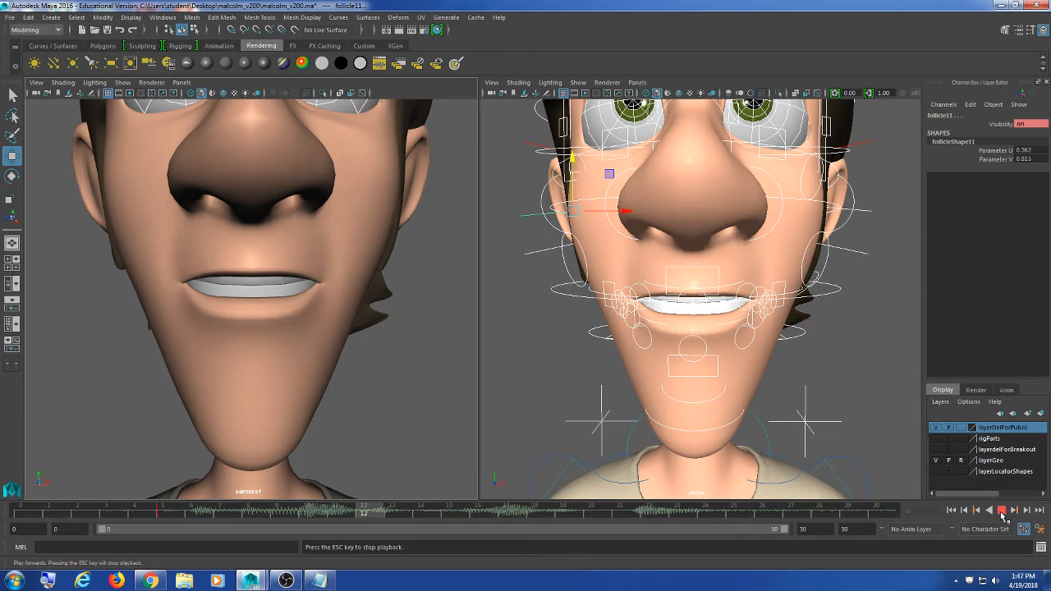
left_click(1001, 511)
left_click(215, 510)
mouse_move(198, 517)
left_mouse_down()
mouse_move(179, 517)
mouse_move(209, 517)
left_mouse_up()
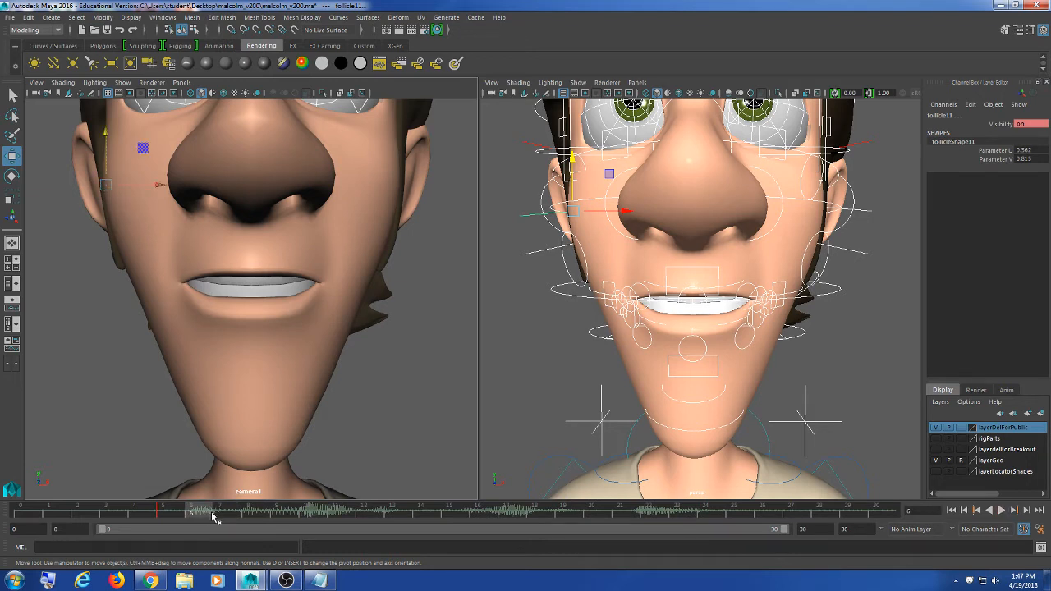
Replay the audio, check the dialogue line in Notepad, and scrub the Maya timeline to frame 7 to locate the next sound
left_click(1002, 510)
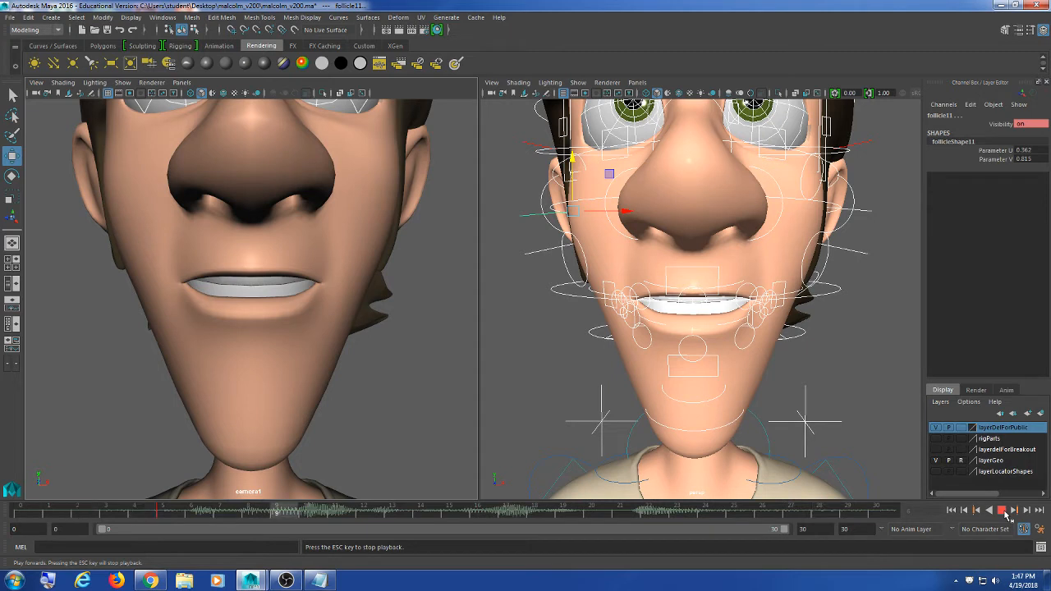
left_click(1002, 510)
left_click(218, 514)
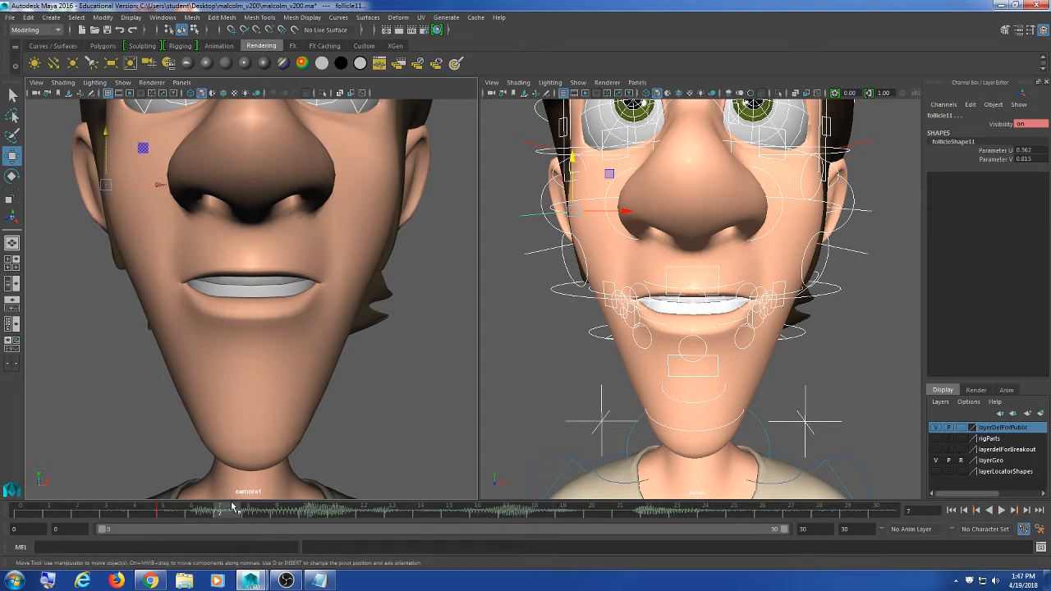
left_click(319, 581)
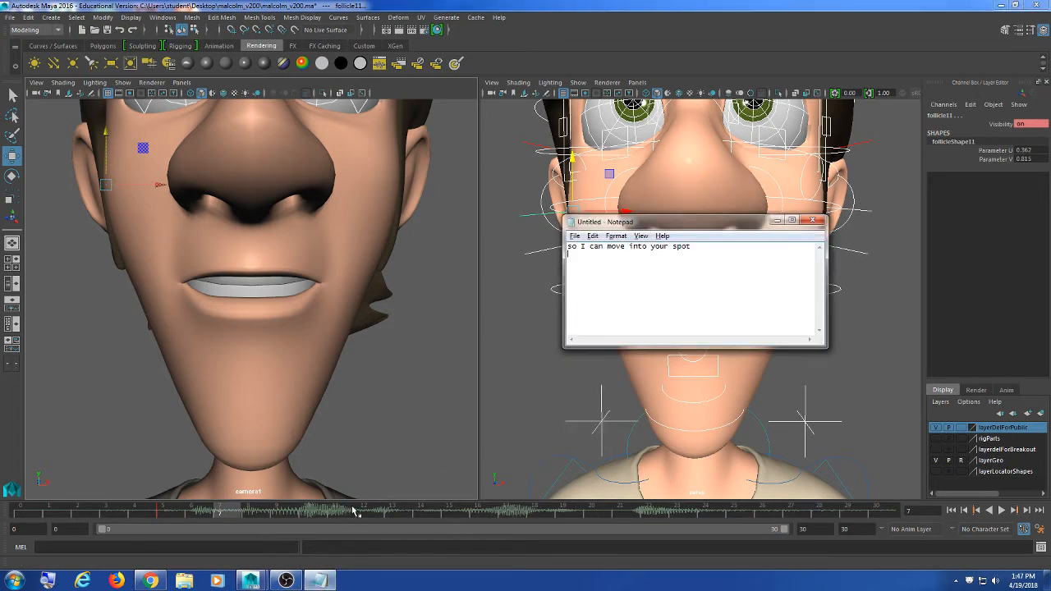
left_click(777, 220)
left_click(1002, 510)
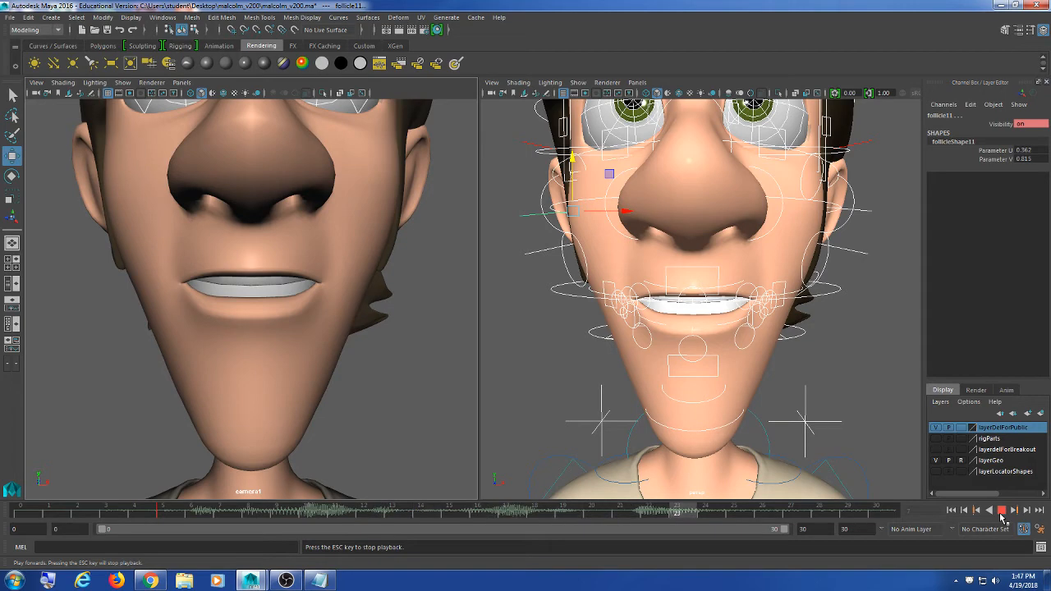
left_click(1000, 514)
left_click(200, 511)
left_click_drag(202, 514, 219, 512)
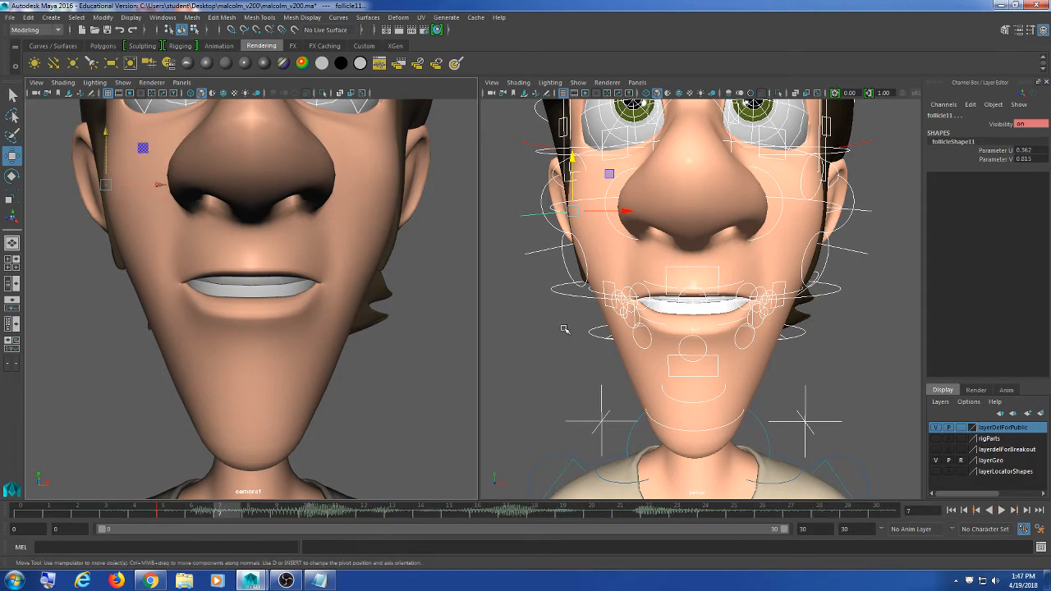
Clear the selection of facial controls and select the jaw rotation control ctlJawRot near the mouth
left_click(874, 349)
left_click_drag(709, 359, 622, 380, "alt")
scroll(713, 359, "up", 5)
left_click(852, 307)
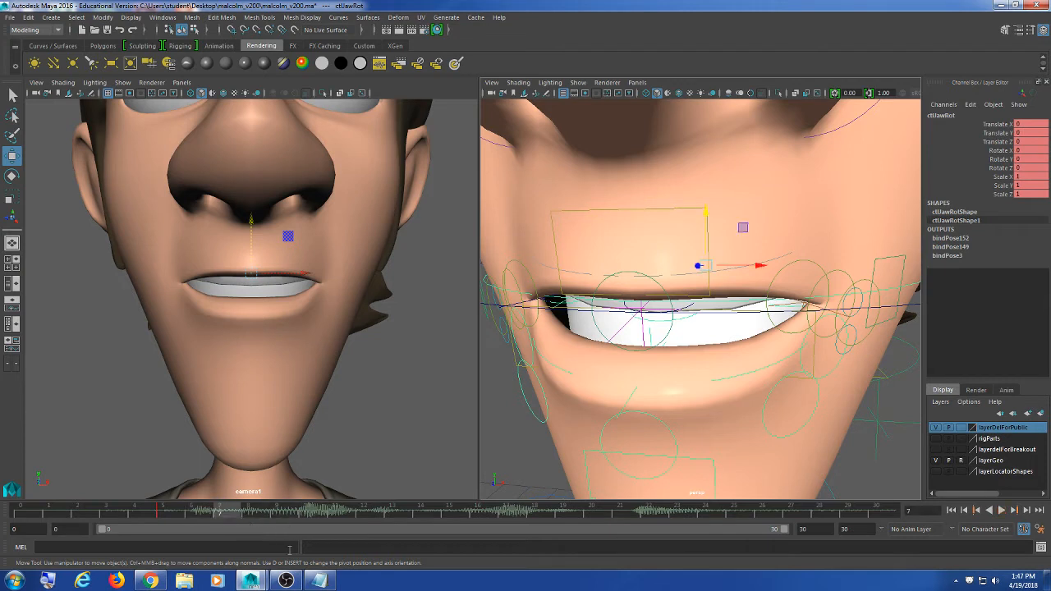
Replay the audio, scrub around frame 7, and compare the sound with the dialogue line in Notepad
left_click(1002, 511)
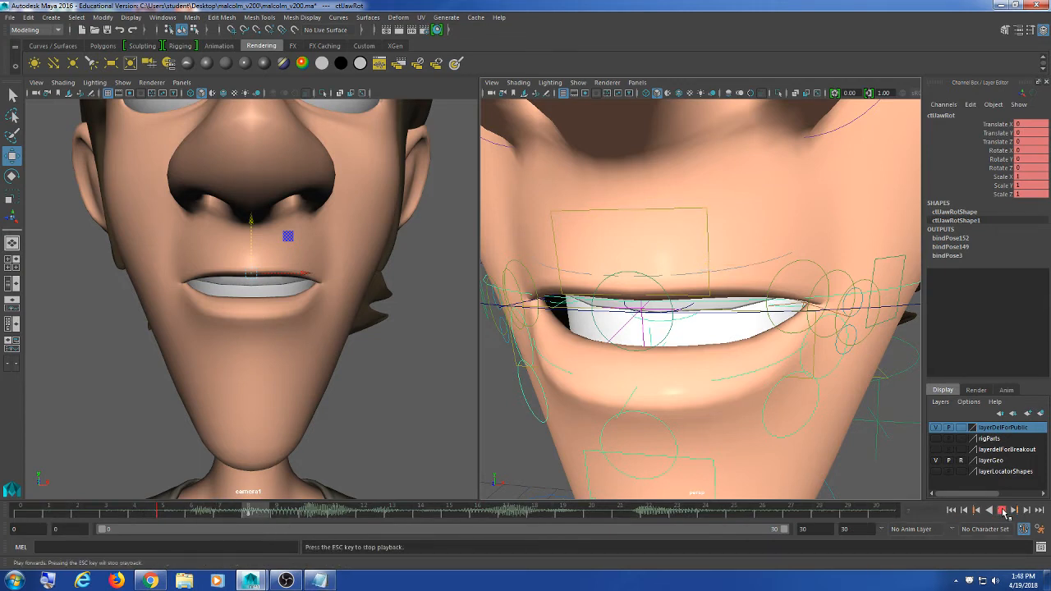
key("Escape")
mouse_move(220, 509)
left_mouse_down()
mouse_move(249, 513)
mouse_move(230, 514)
mouse_move(241, 520)
left_mouse_up()
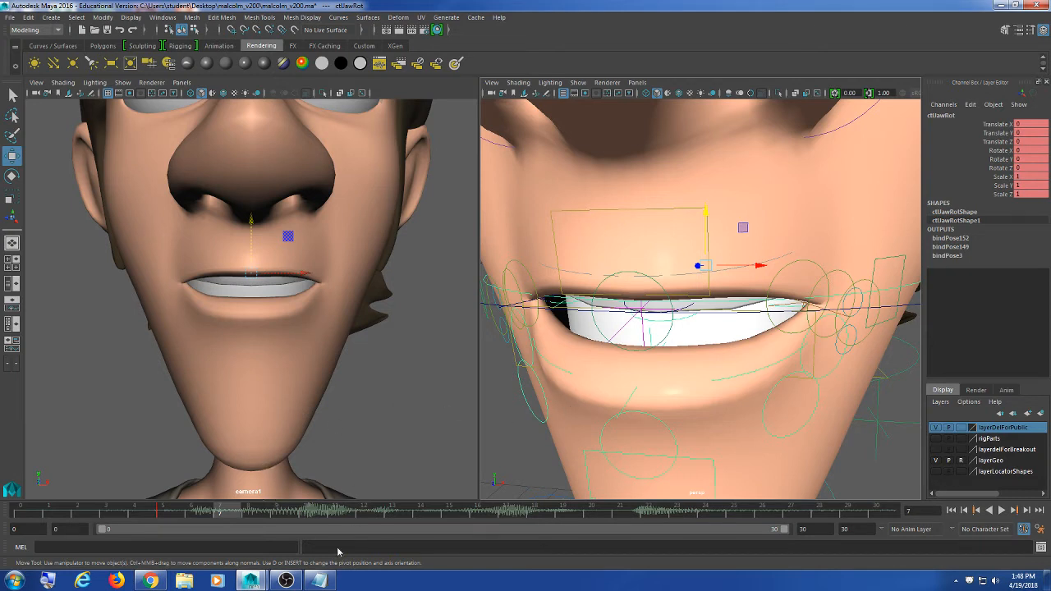
left_click(328, 581)
left_click(329, 581)
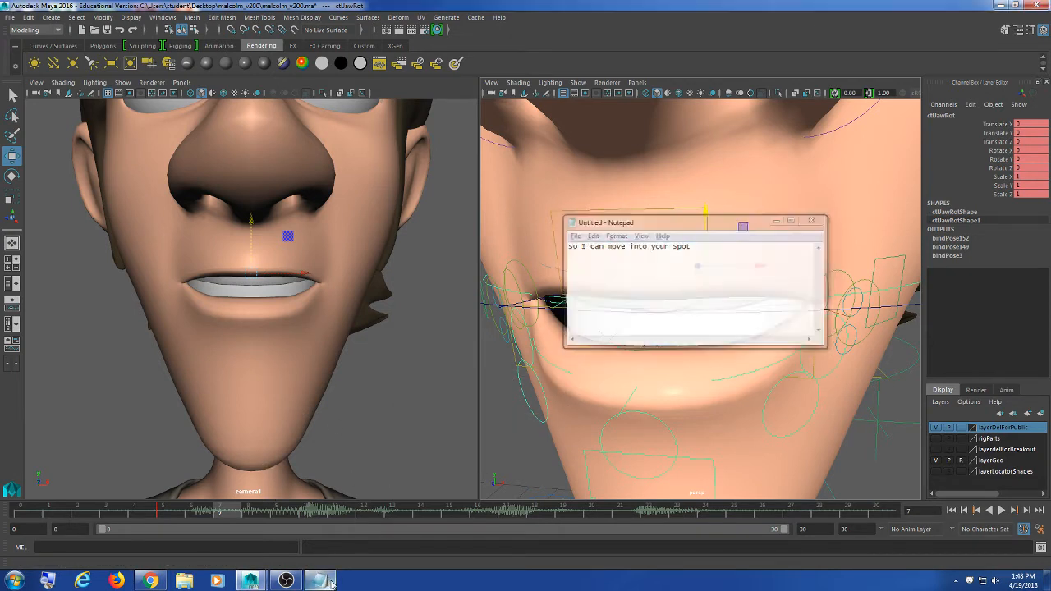
Rotate ctlJawRot to about 10.5 degrees in X at frame 7 to open the mouth, and preview the playback
left_click_drag(702, 375, 681, 381, "alt")
key("e")
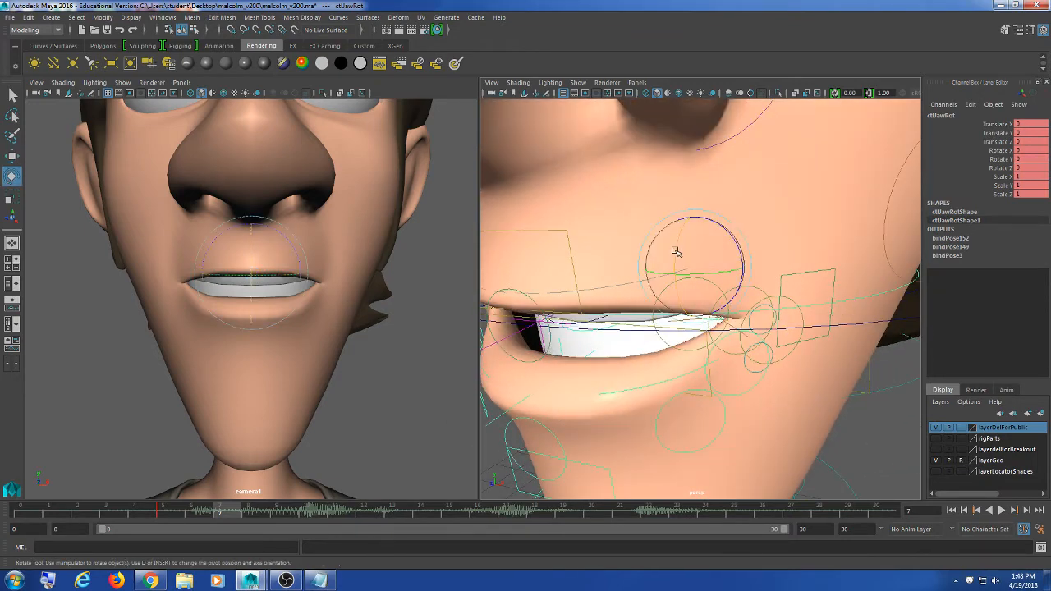
left_click_drag(676, 247, 677, 253)
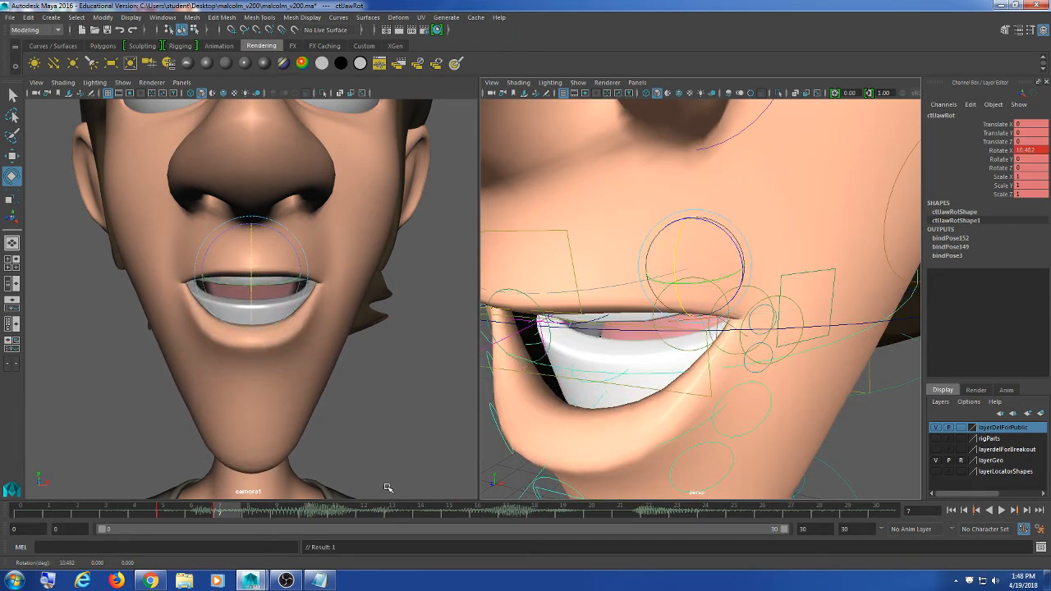
key("alt+v")
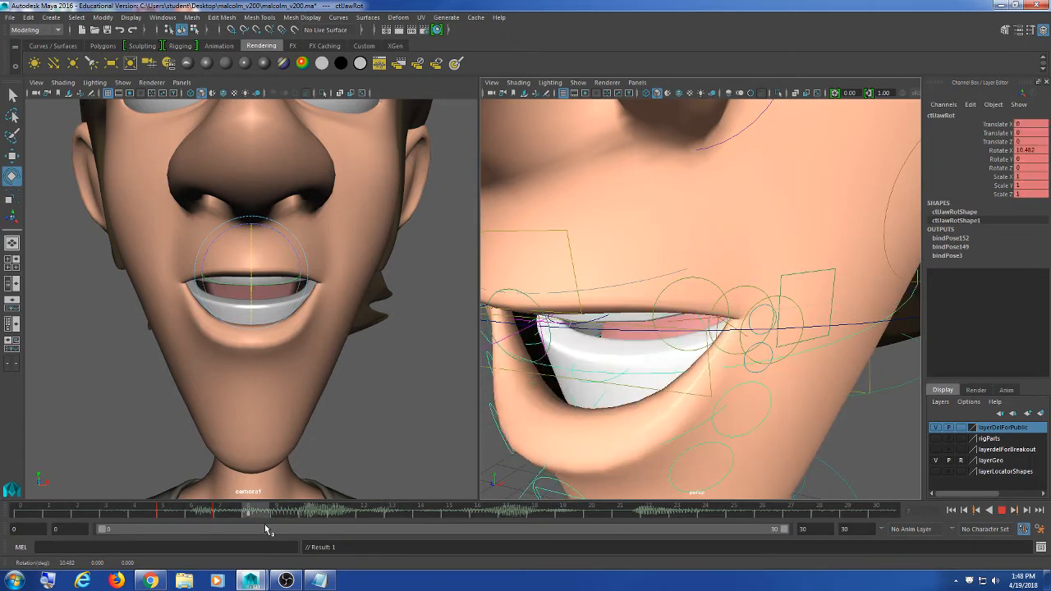
key("Escape")
Select all the facial controls together, set a keyframe on them at frame 7, and clear the selection
key("f")
left_click_drag(641, 318, 741, 326, "alt")
left_click(601, 350)
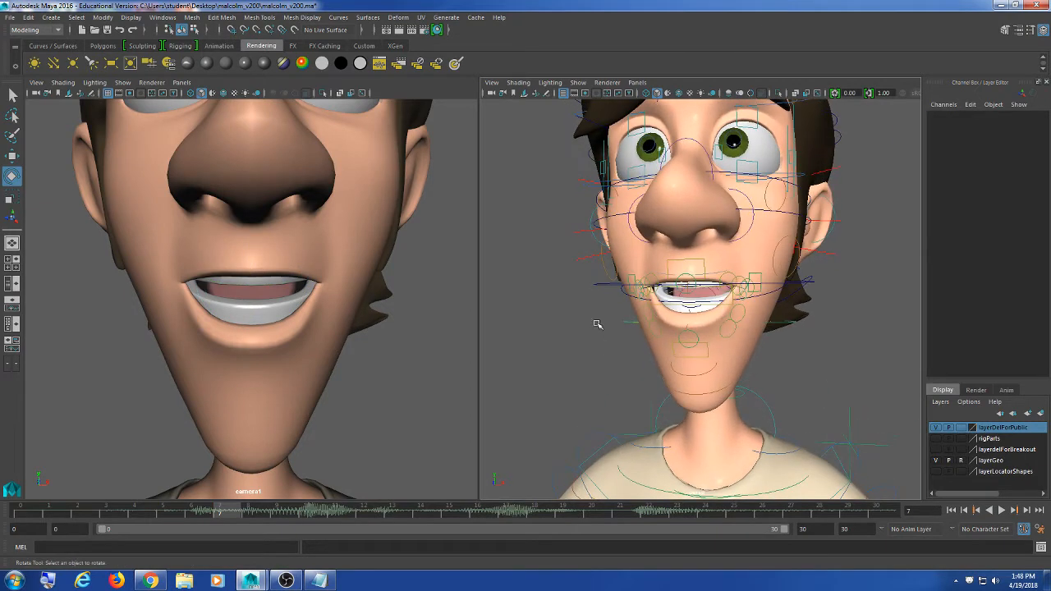
left_click_drag(555, 221, 849, 350)
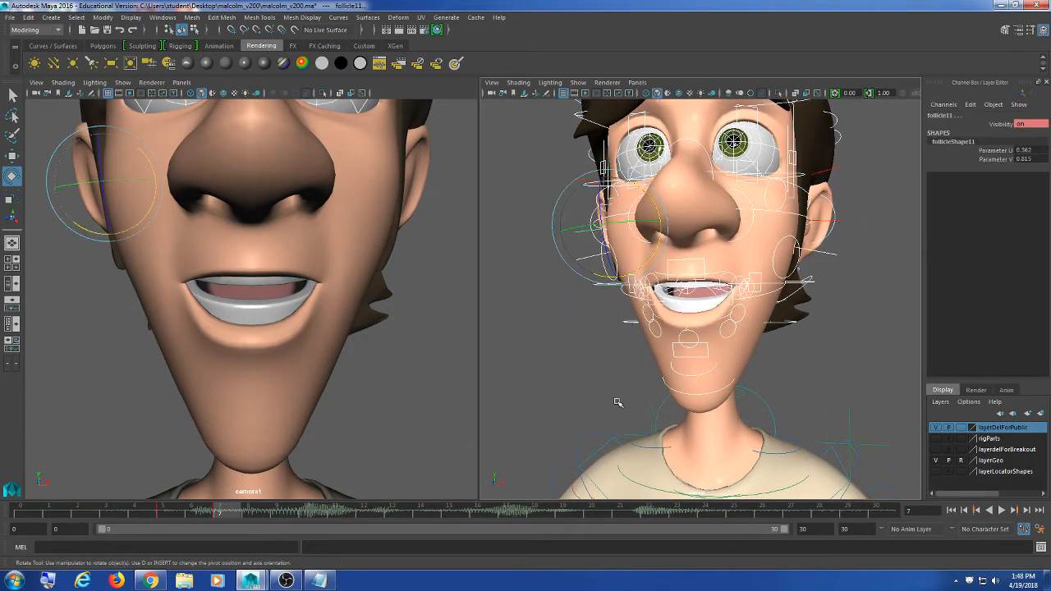
key("s")
left_click(546, 374)
left_click_drag(796, 314, 815, 301, "alt")
scroll(747, 314, "up", 4)
left_click_drag(748, 313, 754, 322, "alt")
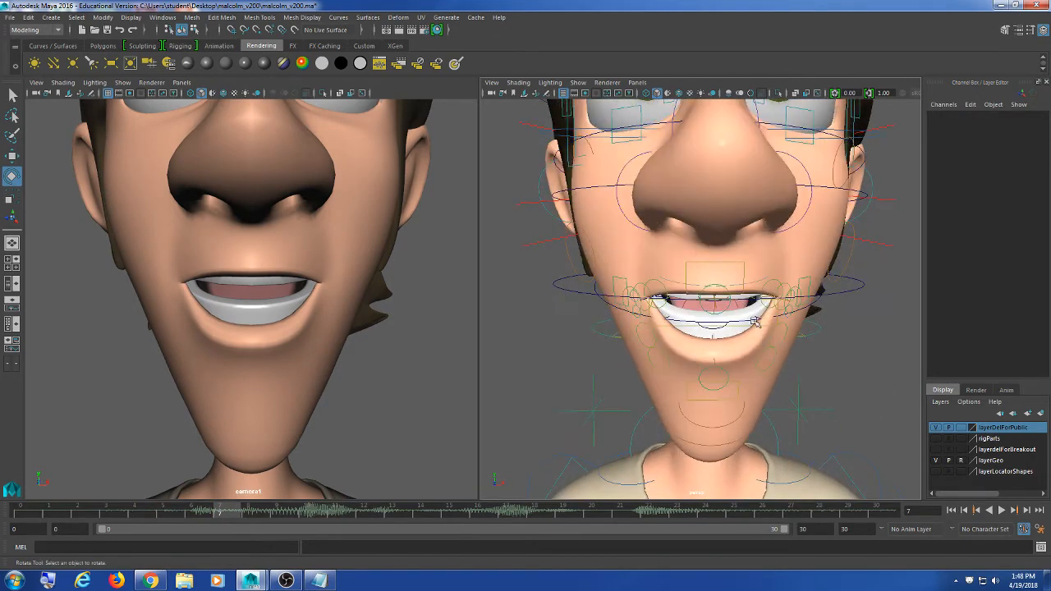
Scrub through the audio to frame 18, check the dialogue line in Notepad at frame 10, and return to frame 7
left_click_drag(263, 513, 532, 511)
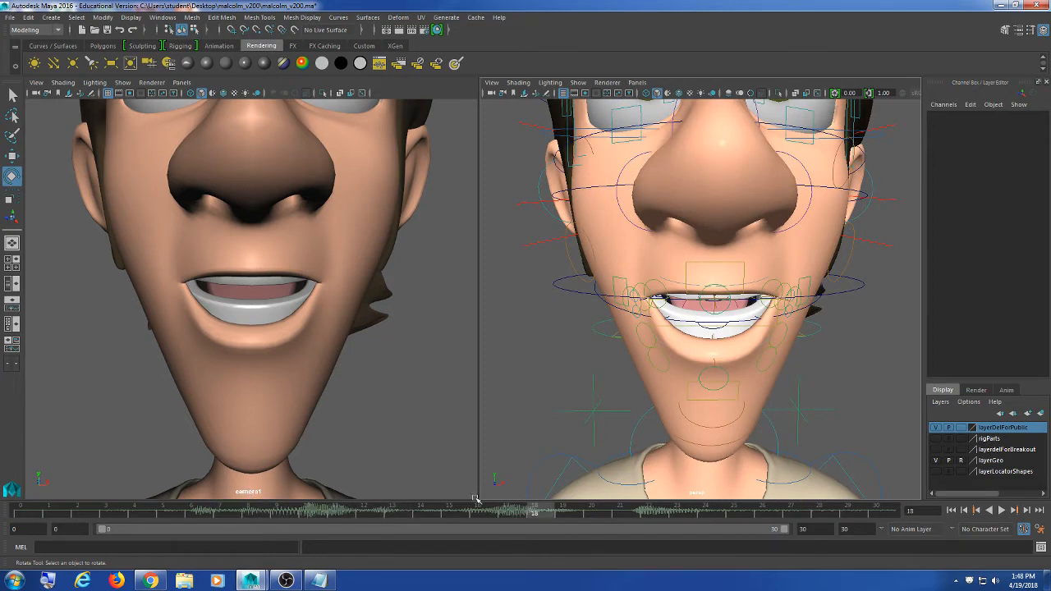
left_click(313, 515)
left_click(318, 580)
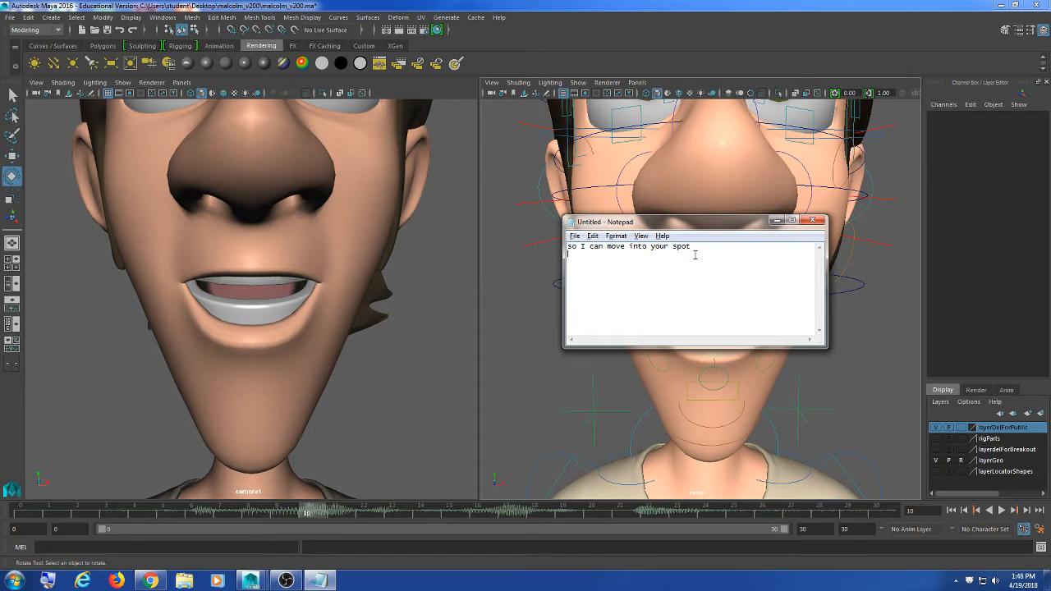
left_click(776, 220)
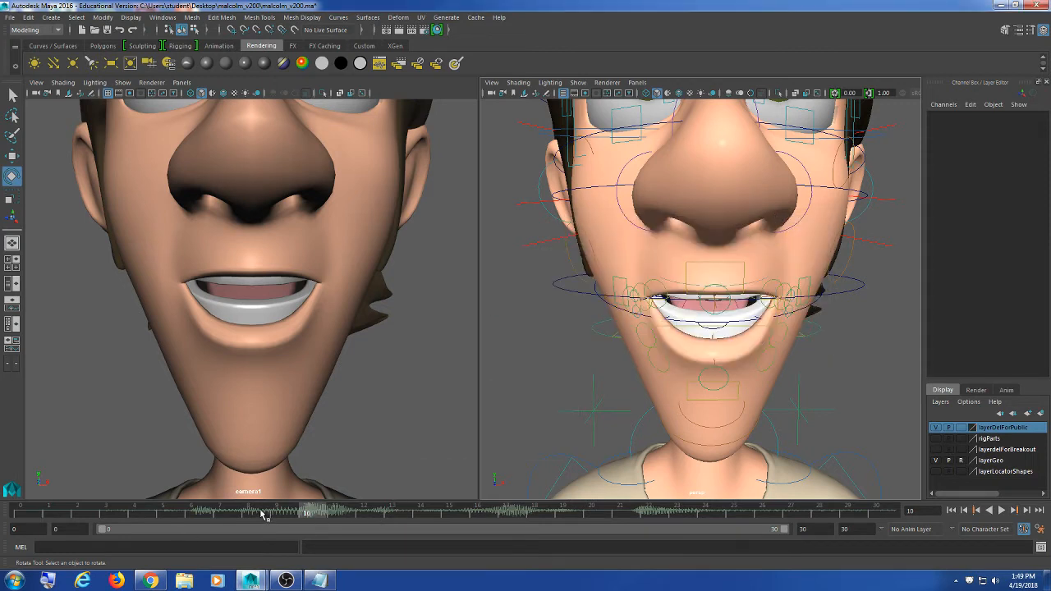
left_click_drag(263, 513, 219, 513)
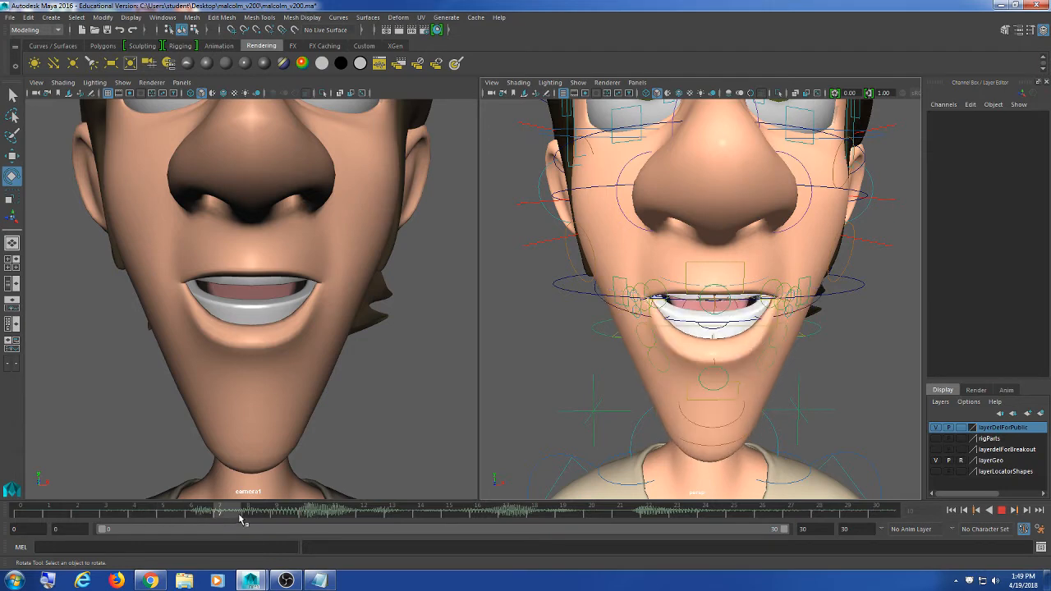
Select all the facial controls to show their keyframes, play the animation, and clear the selection
left_click_drag(862, 244, 587, 406)
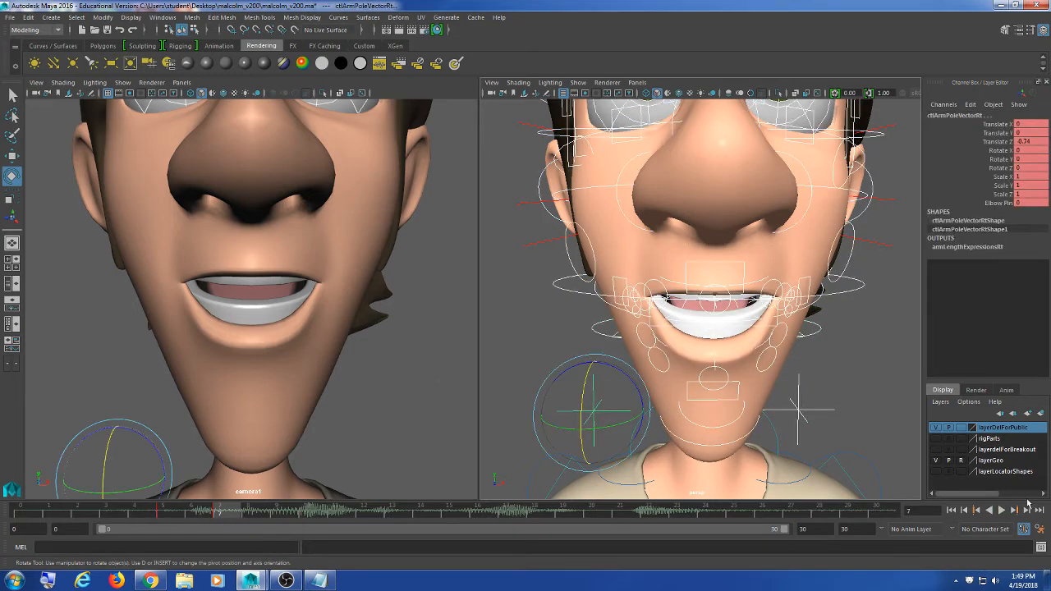
left_click(1002, 510)
left_click(1003, 509)
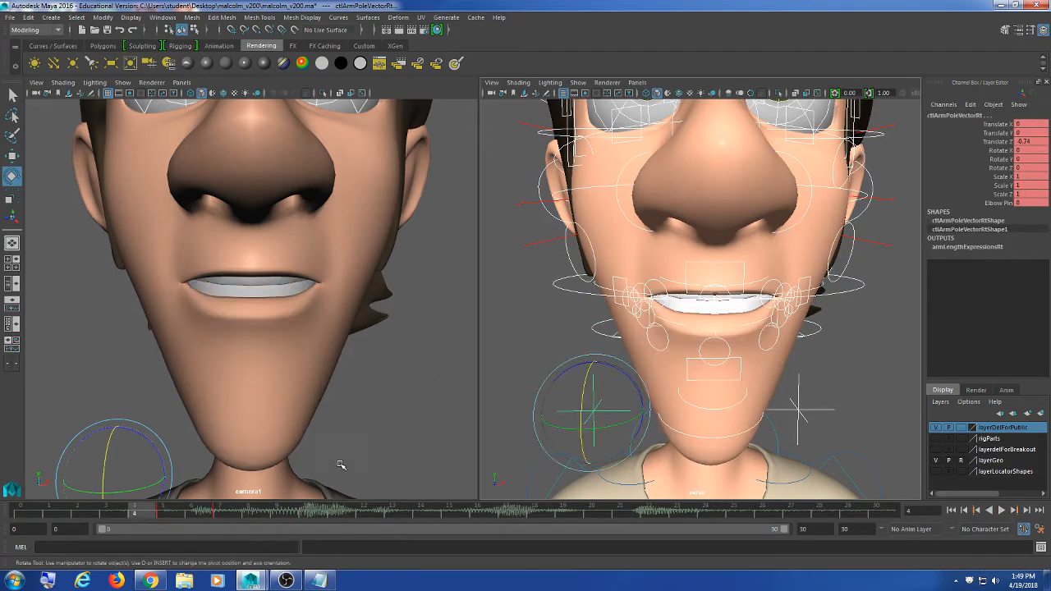
left_click(377, 414)
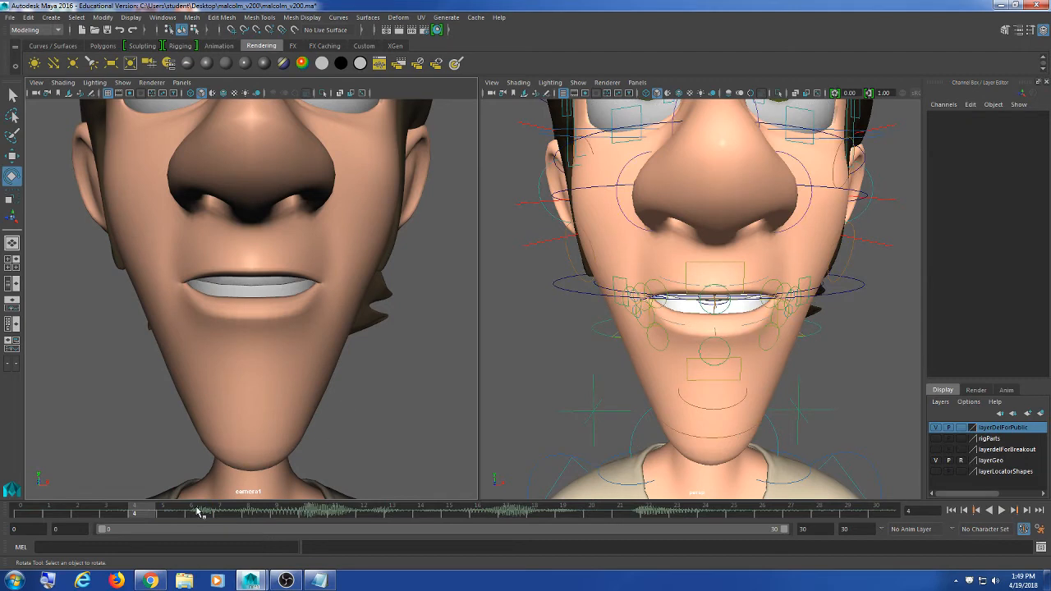
Replay the lip-sync with its audio, scrubbing through the sound that follows frame 7
left_click(1001, 510)
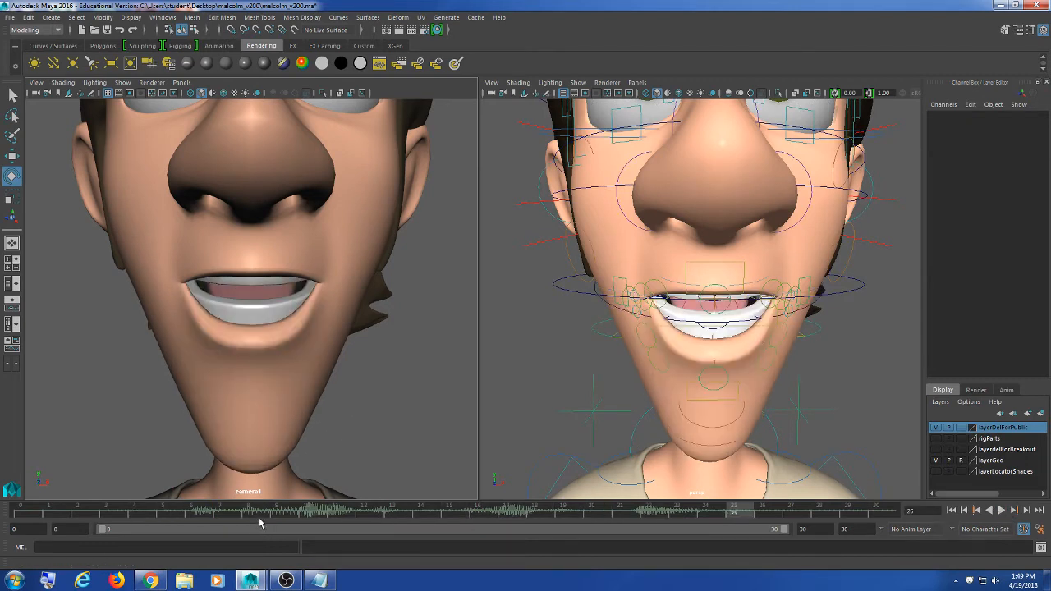
left_click_drag(259, 520, 331, 511)
left_click(1001, 509)
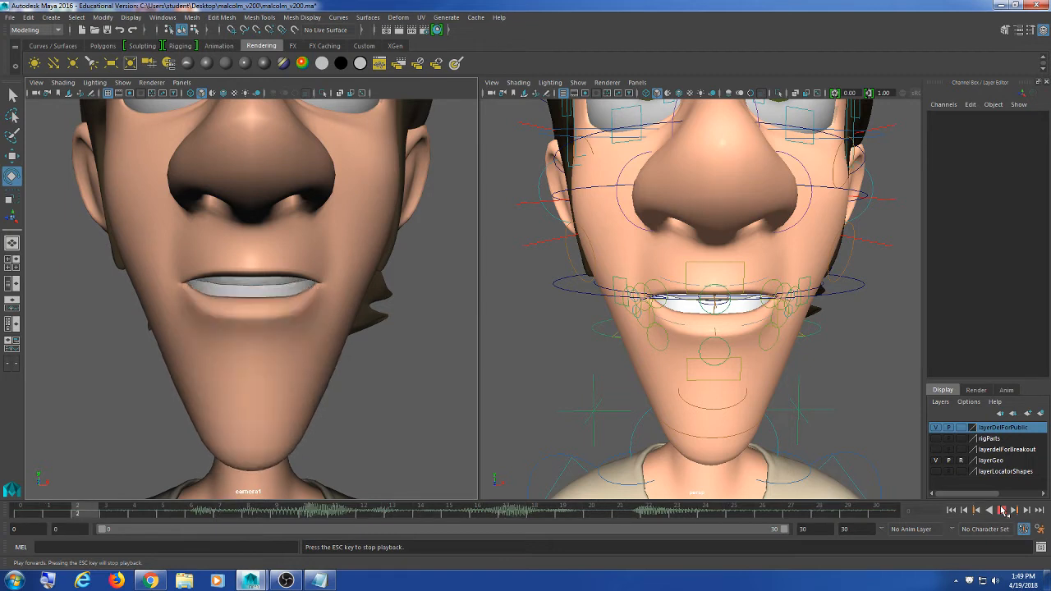
left_click(1001, 510)
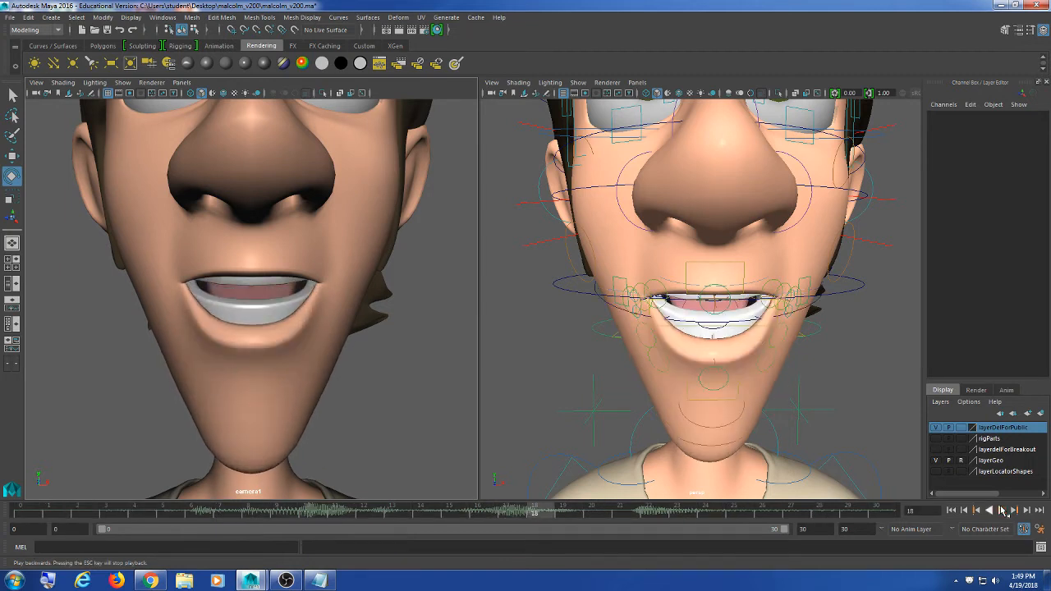
Scrub between frames 6 and 8 to locate the next sound, and list "S, I, C" under the dialogue line in Notepad
double_click(258, 514)
left_click(190, 515)
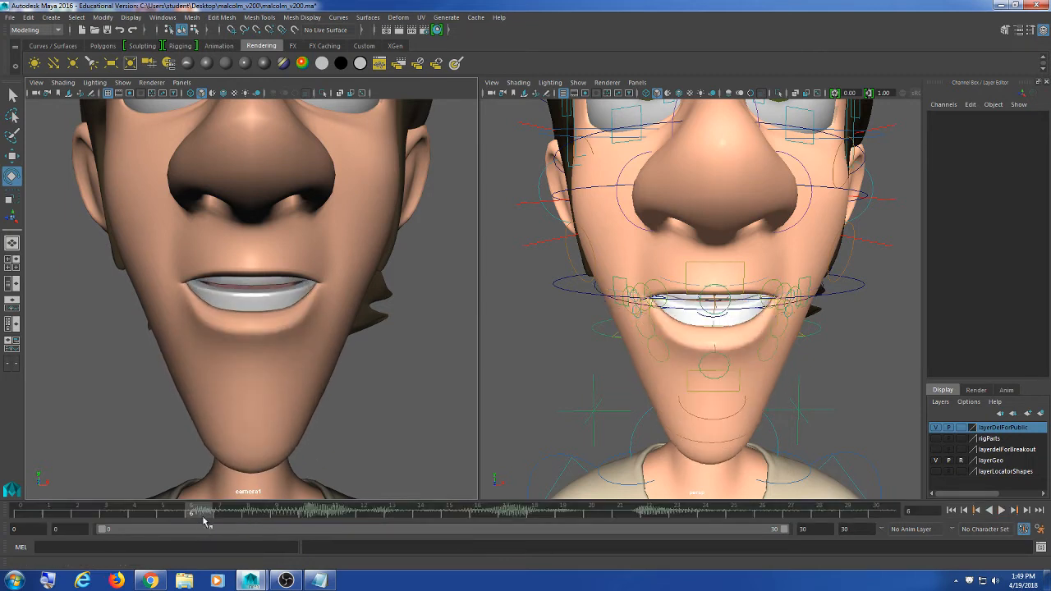
left_click_drag(174, 514, 252, 516)
left_click(320, 579)
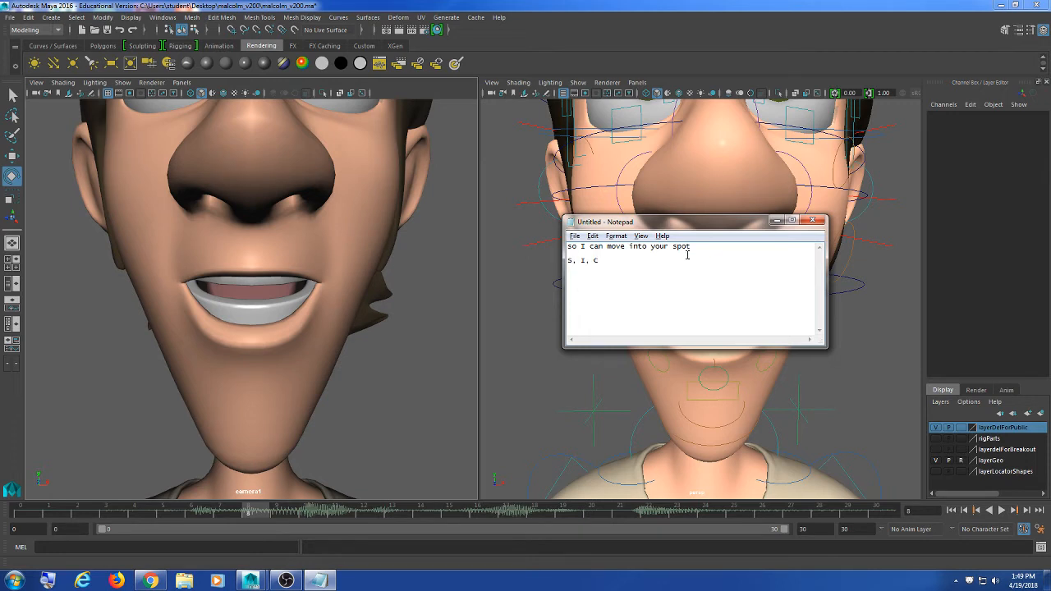
Return to Maya and examine the mouth shapes on frames 5 to 9 from the front and from a slight angle
left_click(632, 8)
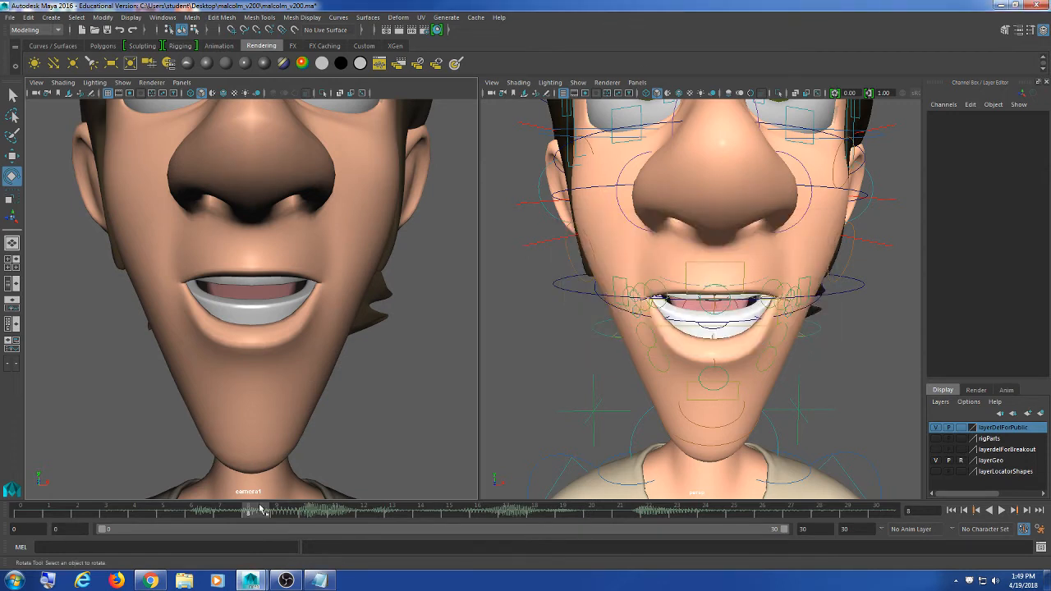
left_click_drag(242, 516, 167, 527)
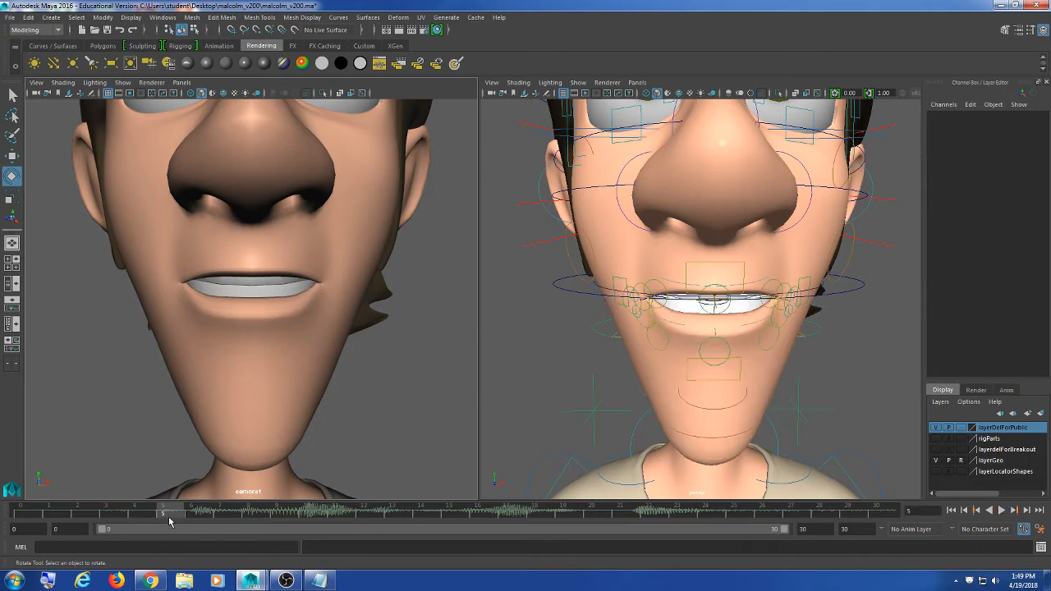
left_click(222, 518)
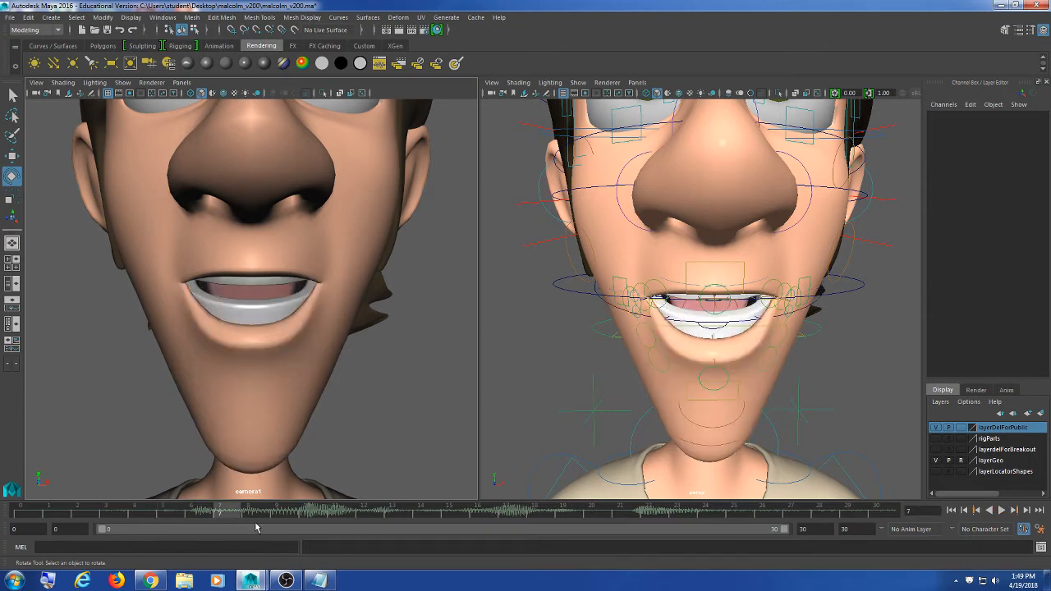
left_click(281, 515)
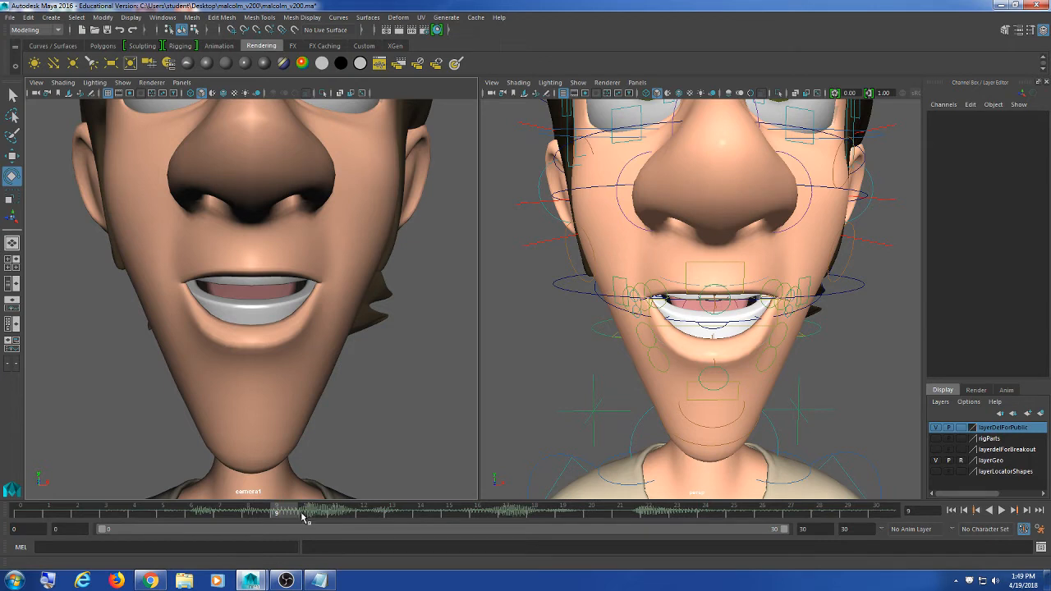
left_click(236, 514)
scroll(813, 320, "up", 4)
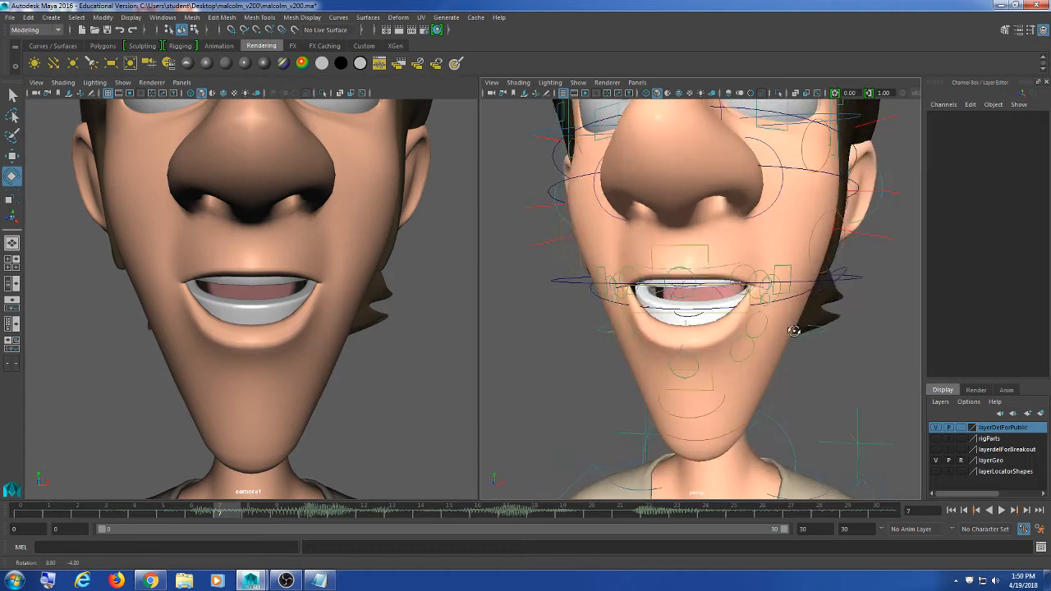
left_click_drag(799, 323, 800, 324, "alt")
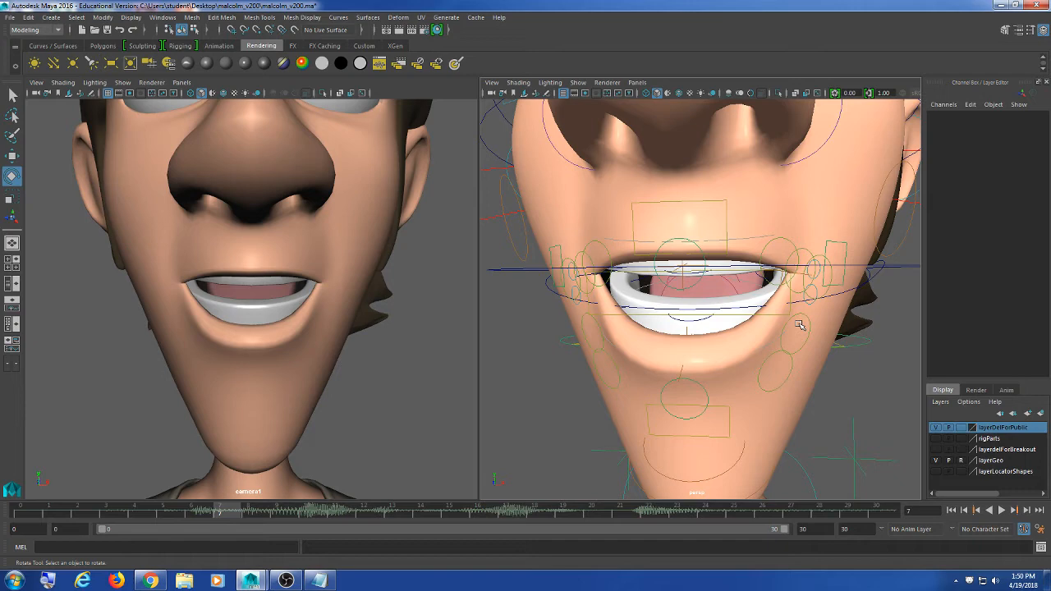
left_click_drag(799, 325, 757, 335, "alt")
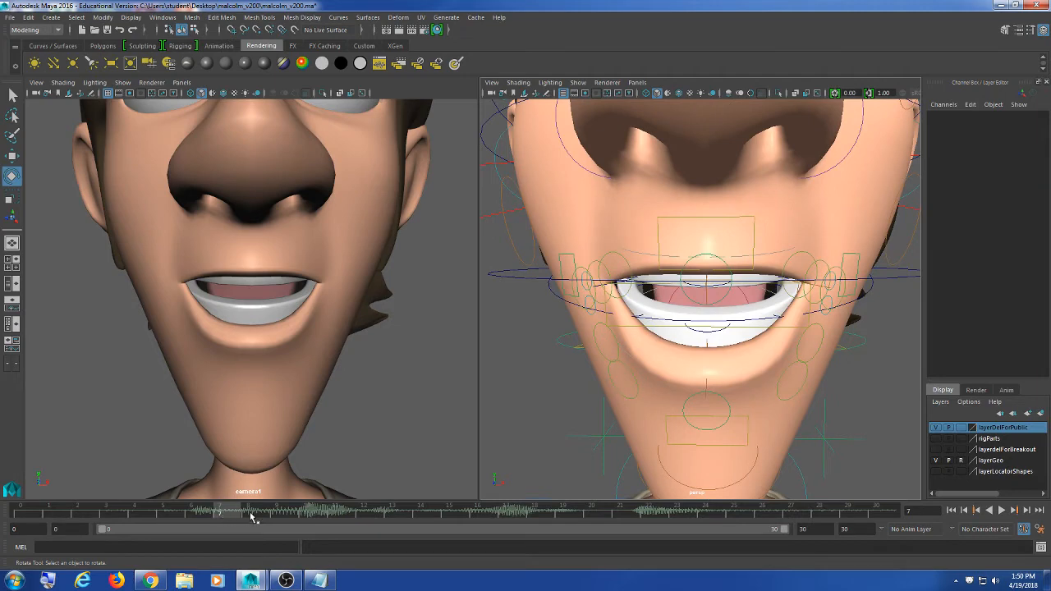
left_click(279, 518)
left_click_drag(649, 355, 644, 353, "alt")
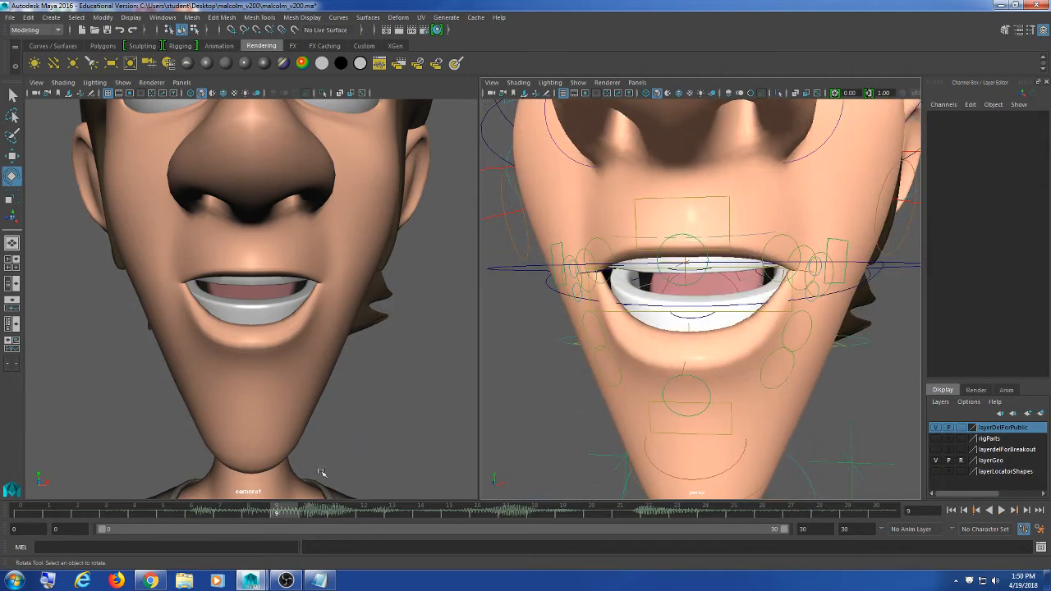
At frame 7, open the mouth further by rotating the jaw control to 14.458 in X
left_click(219, 517)
left_click_drag(863, 294, 852, 292, "alt")
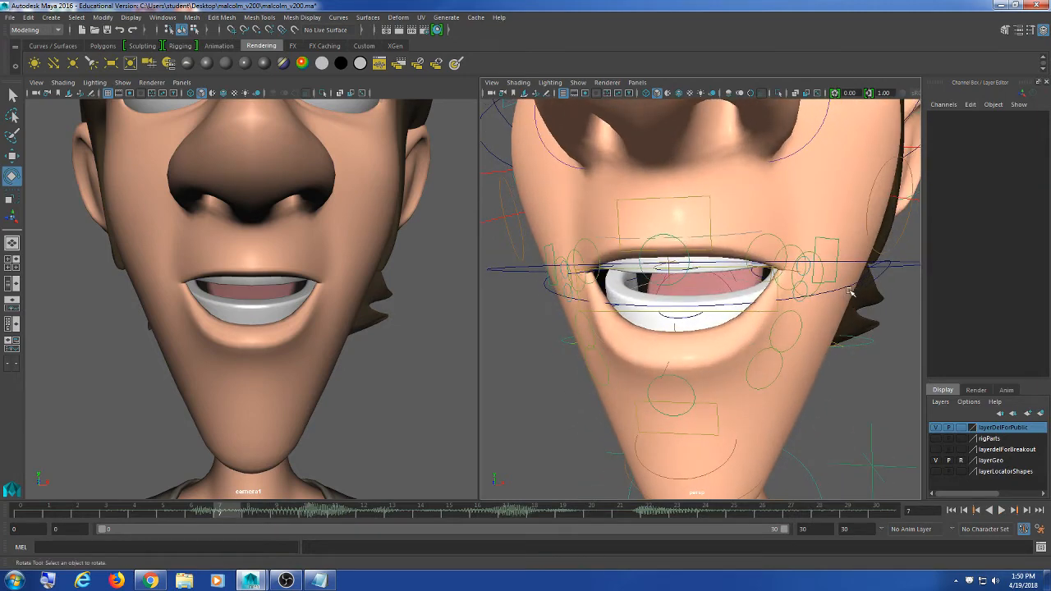
left_click(835, 290)
mouse_move(698, 275)
left_mouse_down()
mouse_move(696, 262)
mouse_move(699, 271)
left_mouse_up()
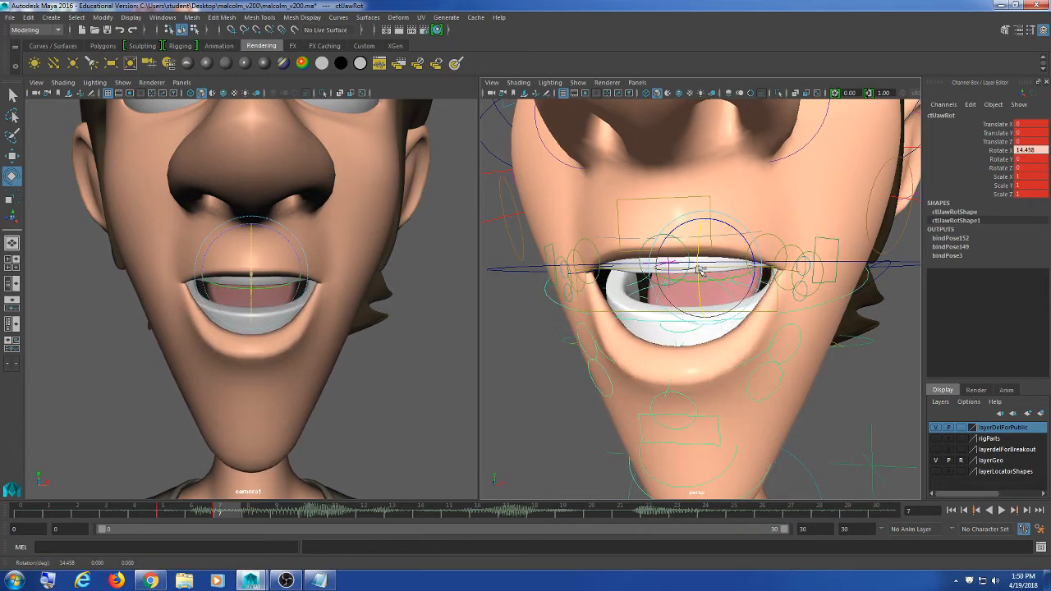
Check the sound list in Notepad and at frame 9 rotate the jaw control to about 5.92 in X, partly closing the mouth
left_click_drag(221, 509, 276, 511)
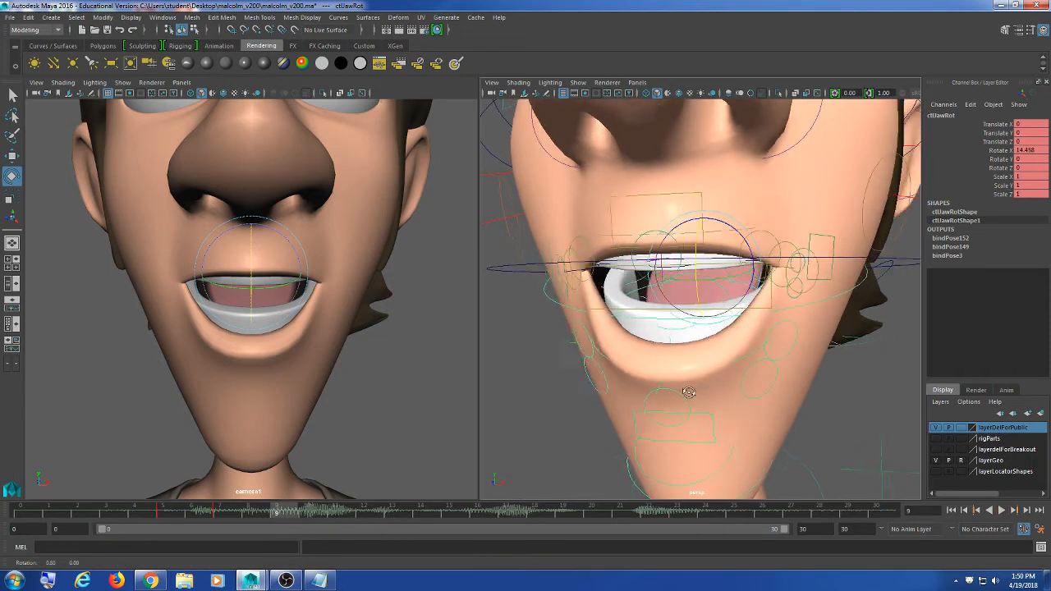
left_click_drag(689, 392, 693, 393, "alt")
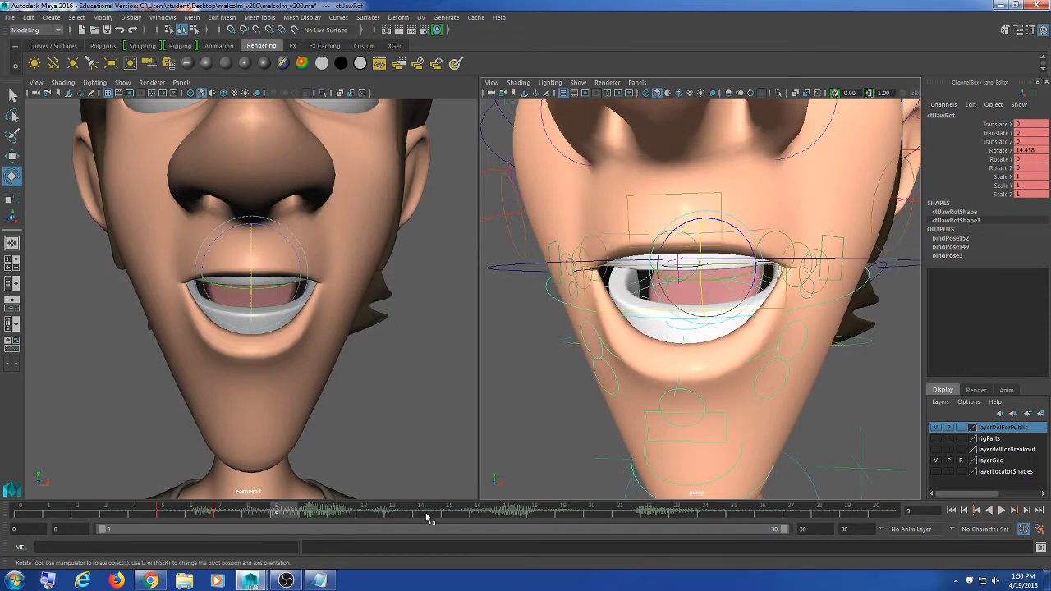
left_click(332, 582)
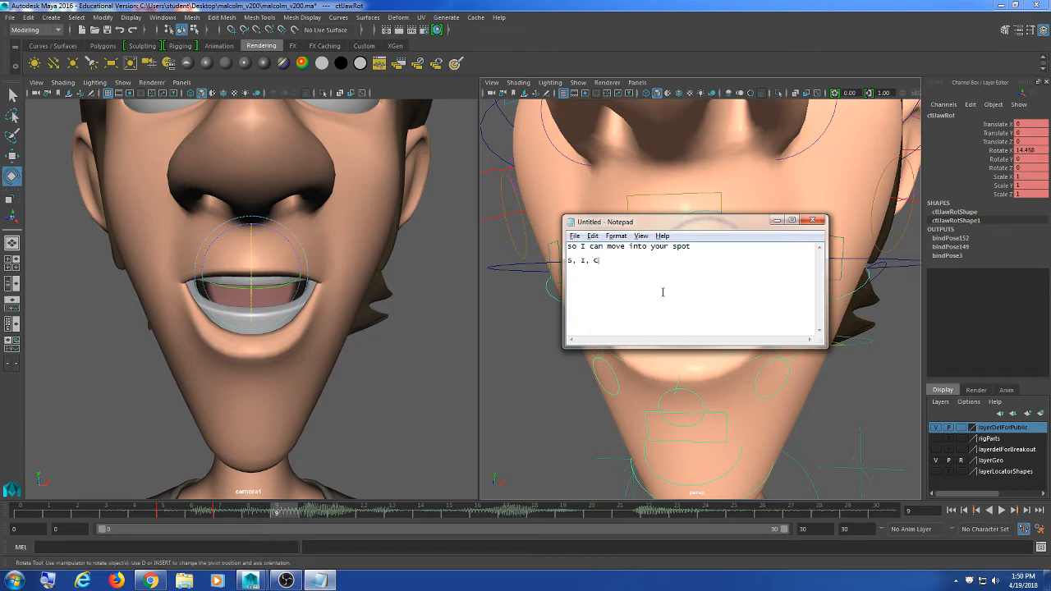
left_click(320, 581)
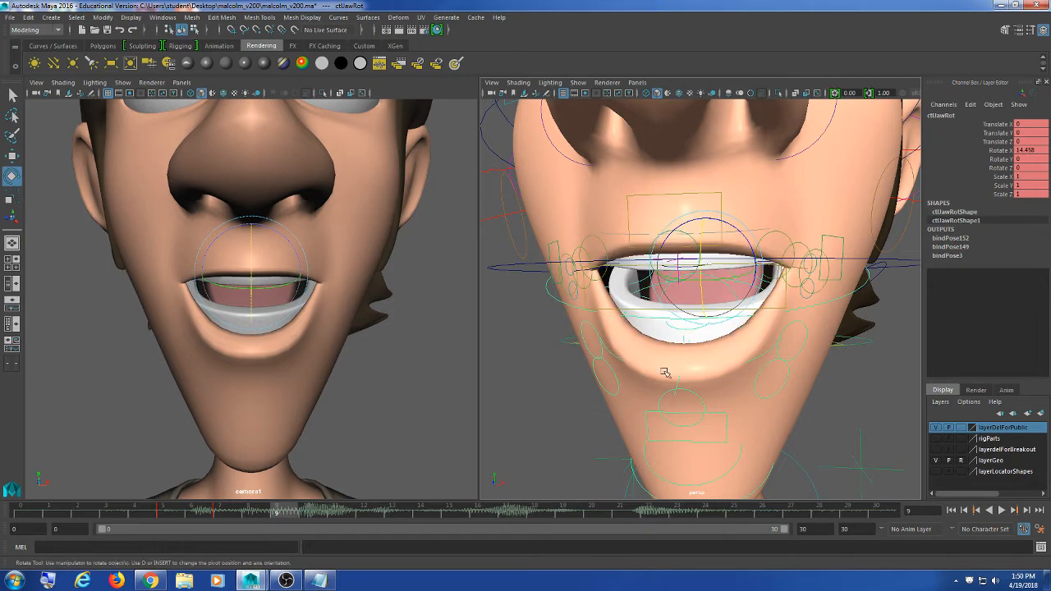
left_click_drag(700, 271, 697, 263)
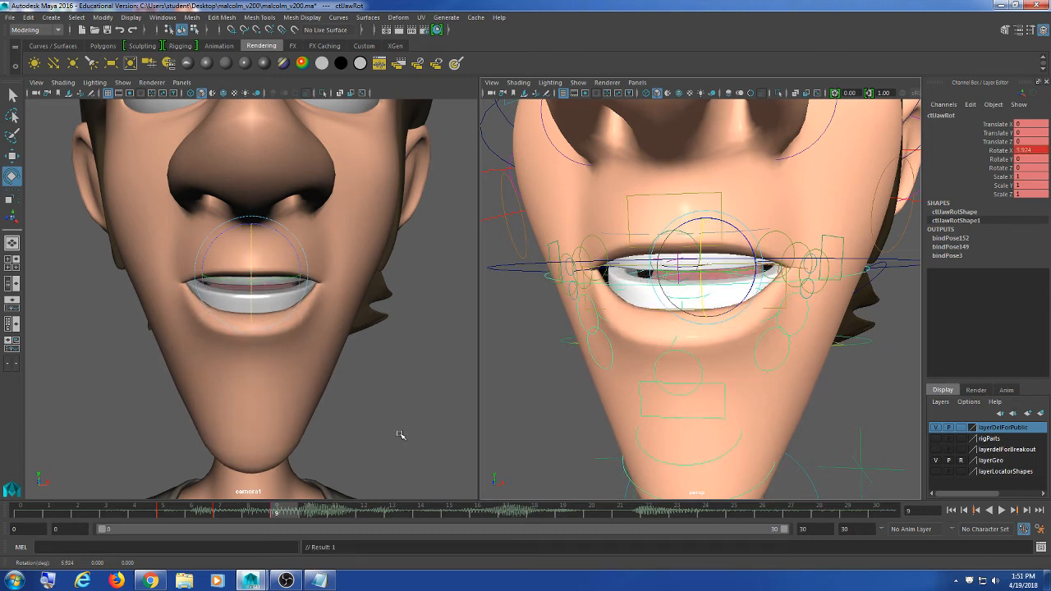
Review the jaw motion from frame 5 by playing the animation, and return to frame 9
left_click_drag(290, 514, 167, 517)
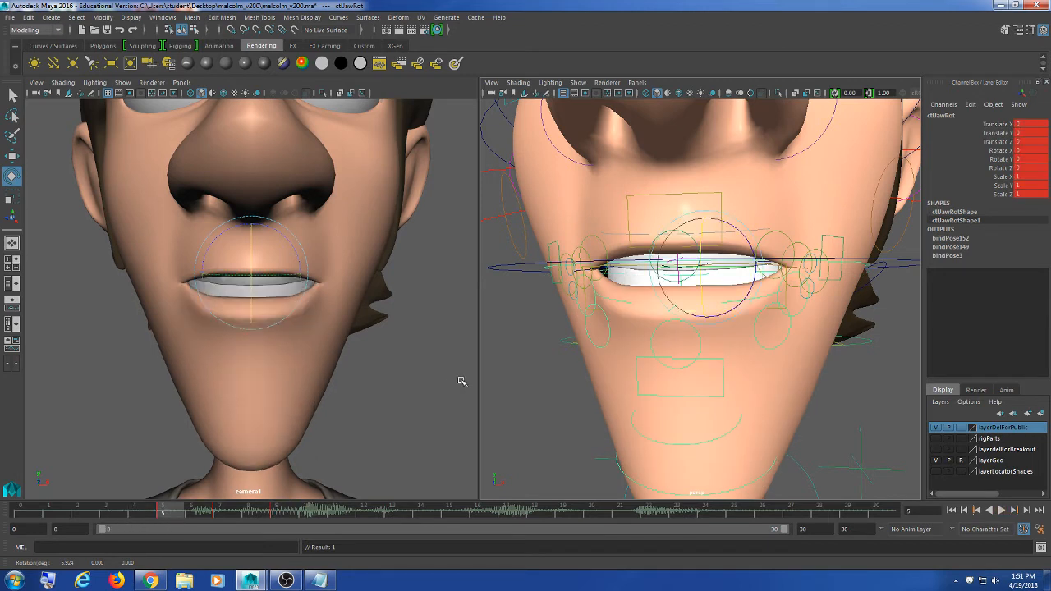
middle_click(458, 381)
left_click(1002, 511)
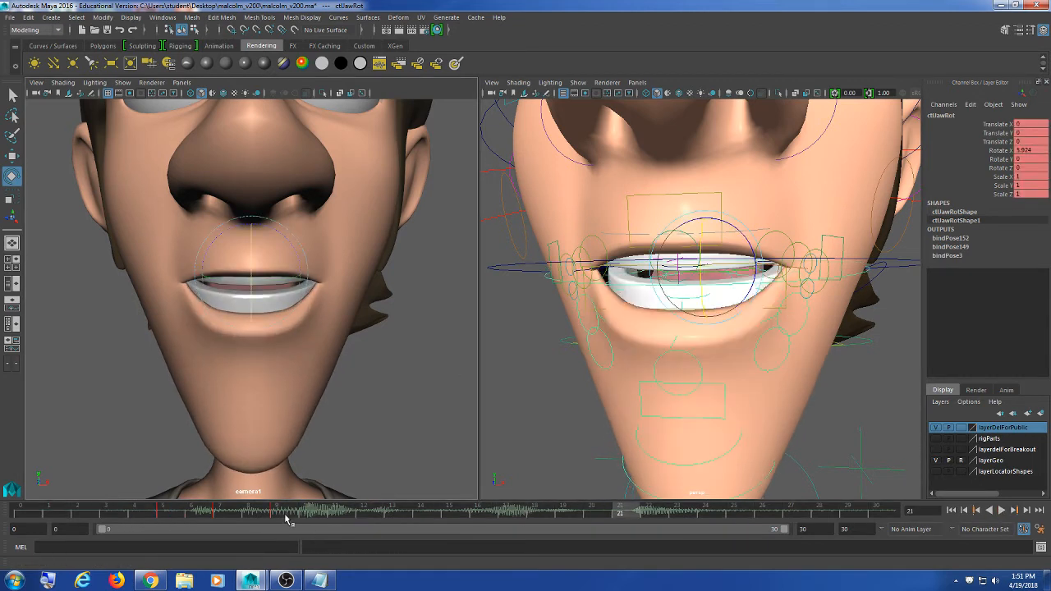
mouse_move(289, 515)
left_mouse_down()
mouse_move(246, 515)
mouse_move(283, 514)
left_mouse_up()
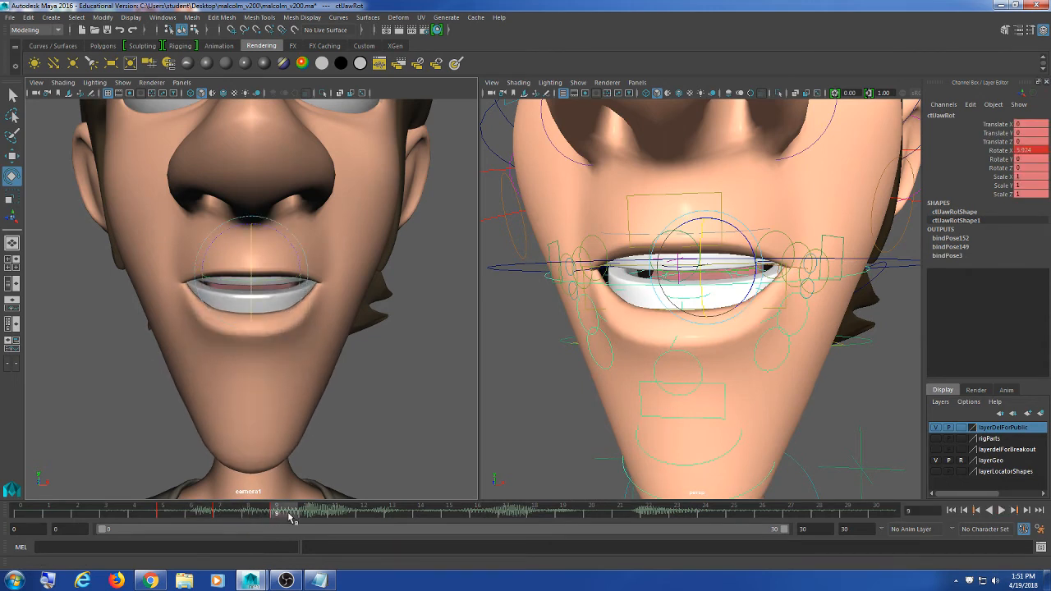
Add "m" after "S, I, C" in the Notepad sound list and return to Maya
left_click(320, 581)
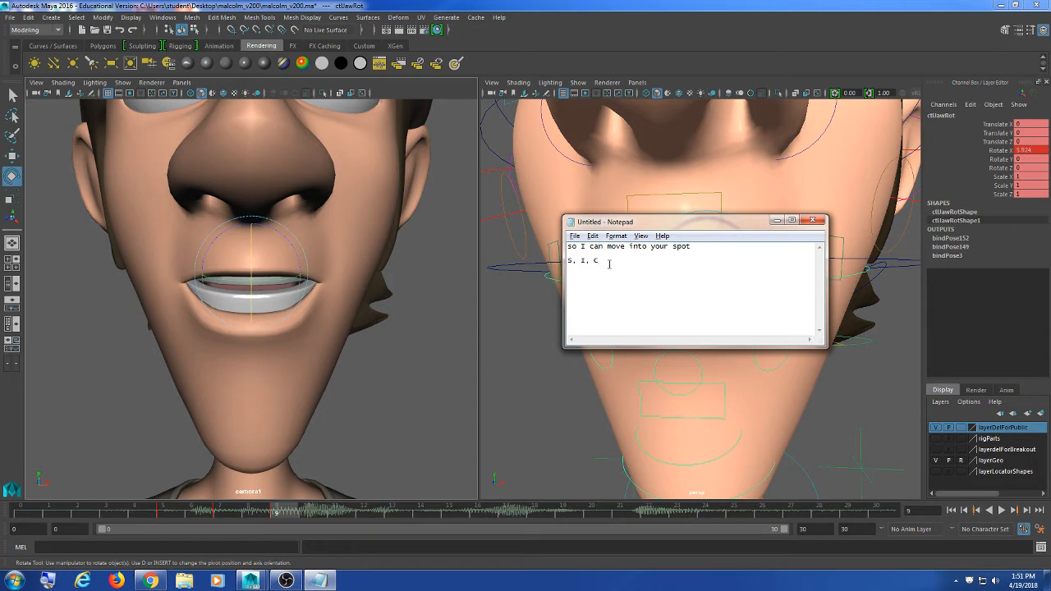
left_click(596, 5)
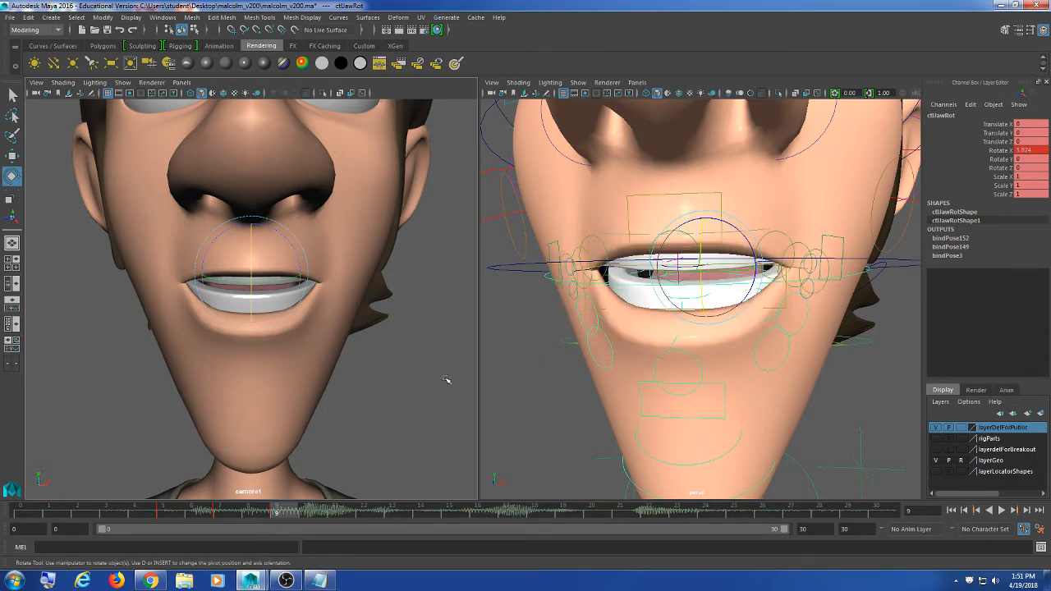
Select the controls around the mouth and key a closed-mouth pose at frame 9 with all Translate and Rotate values set to 0
left_click(552, 413)
left_click_drag(554, 411, 732, 310, "alt")
left_click_drag(527, 206, 910, 403)
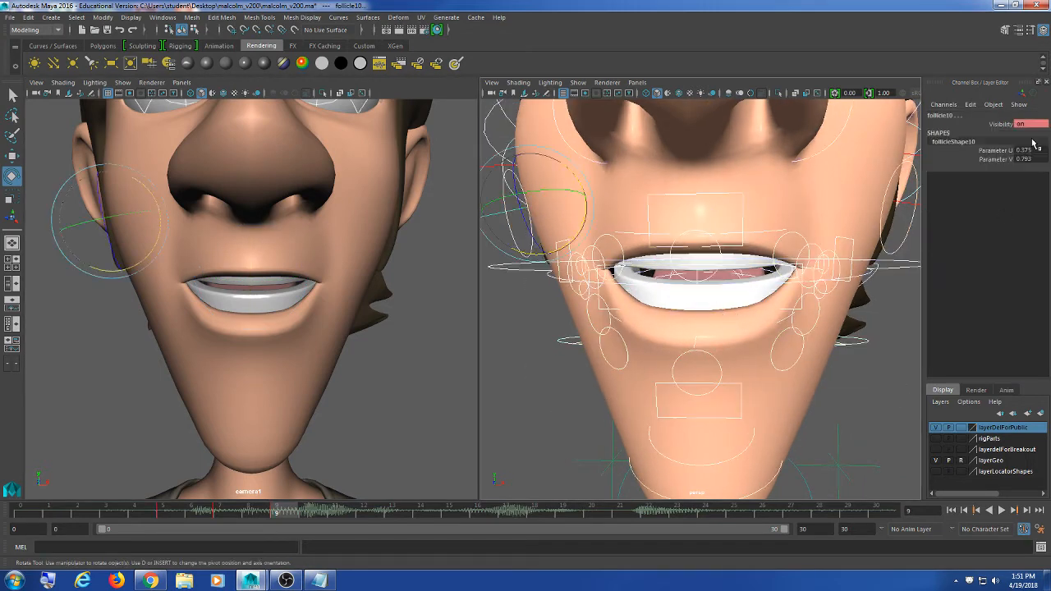
left_click(874, 369)
left_click_drag(876, 368, 533, 229)
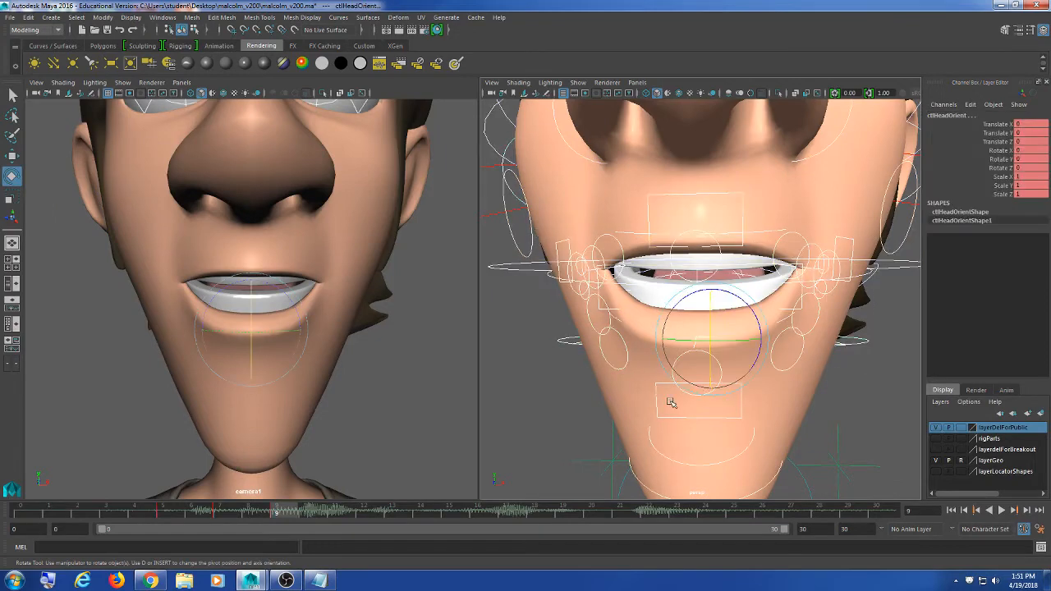
left_click(819, 422)
left_click_drag(867, 424, 502, 230)
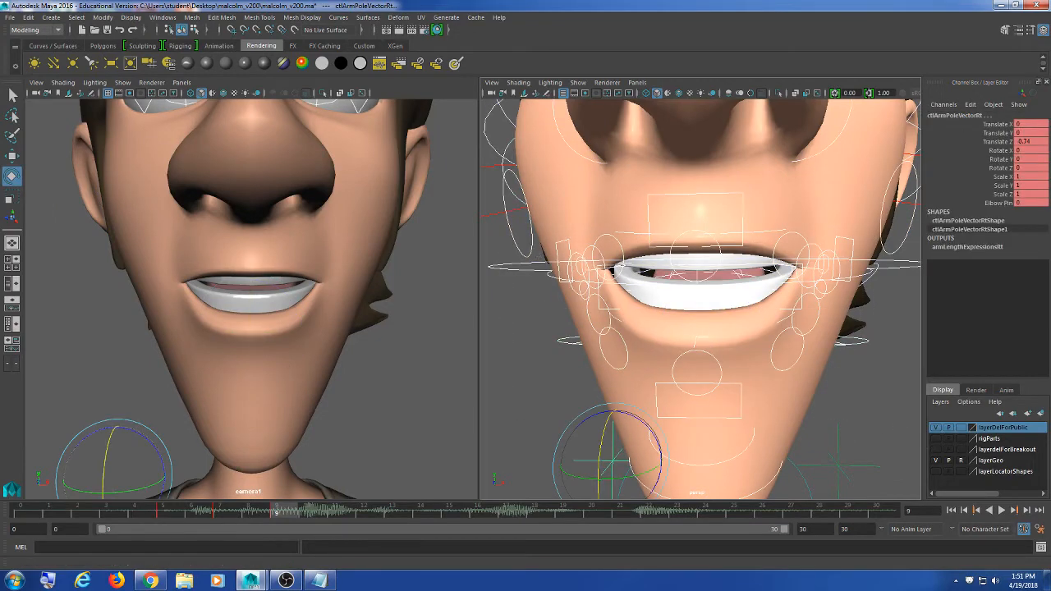
left_click_drag(1031, 123, 1029, 166)
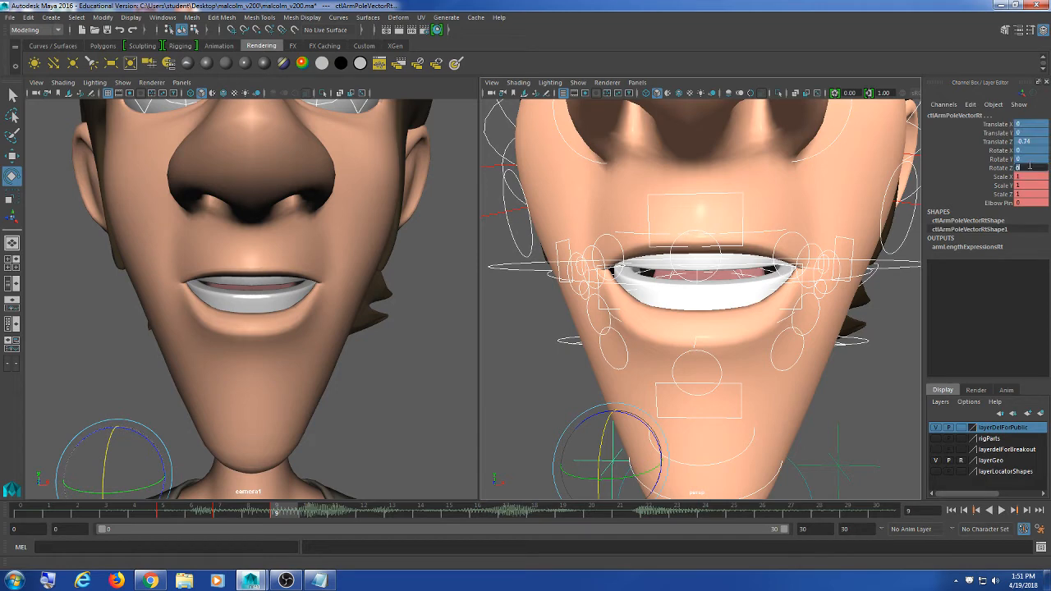
type("0")
key("Return")
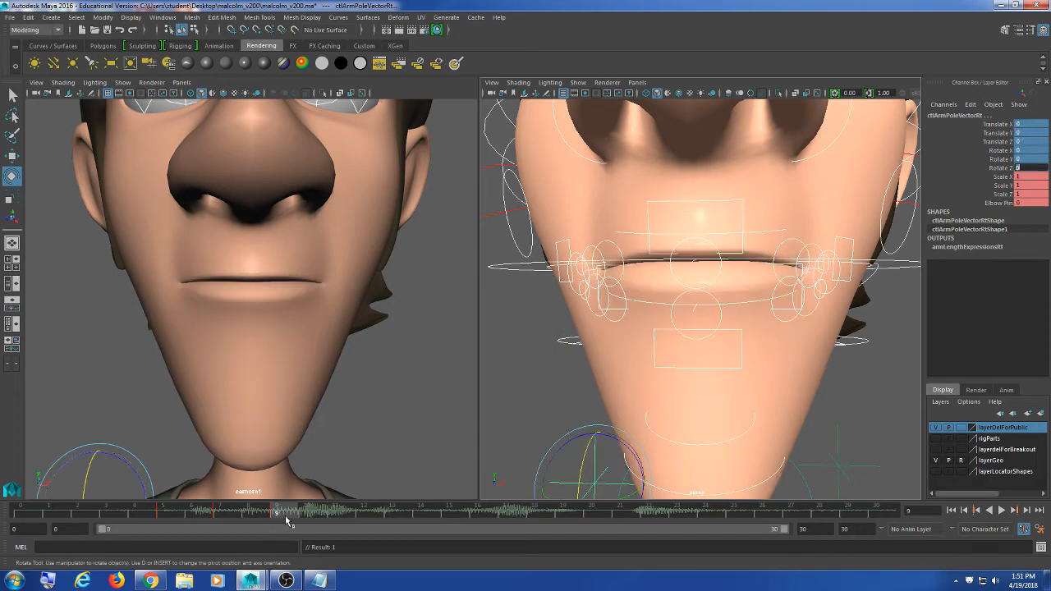
left_click_drag(91, 515, 137, 515)
key("s")
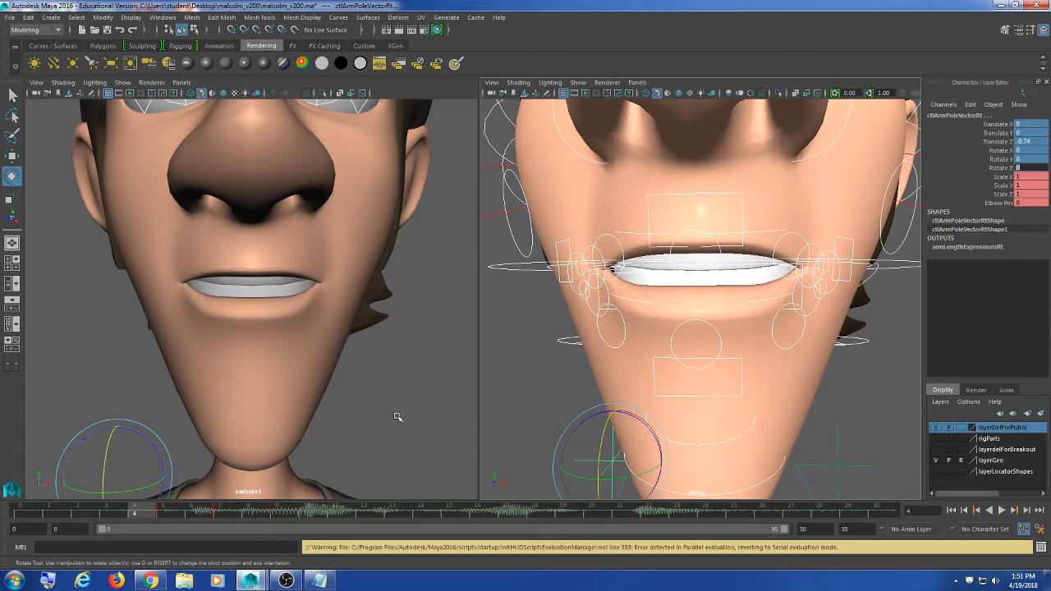
Deselect the controls, play the lip-sync animation, and inspect the mouth shape around frame 6
left_click(395, 415)
left_click(1001, 510)
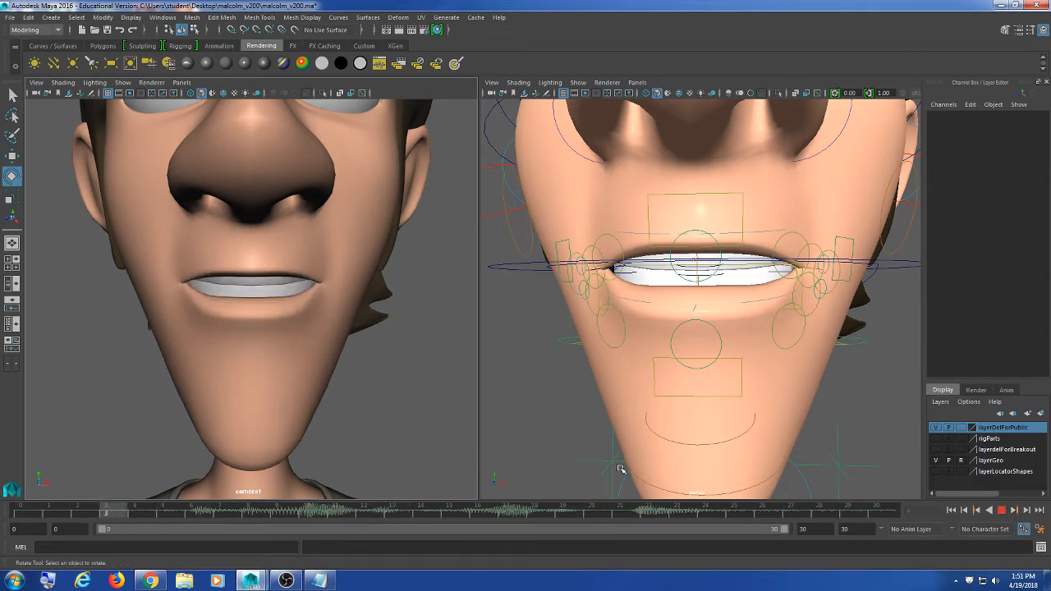
left_click(1000, 511)
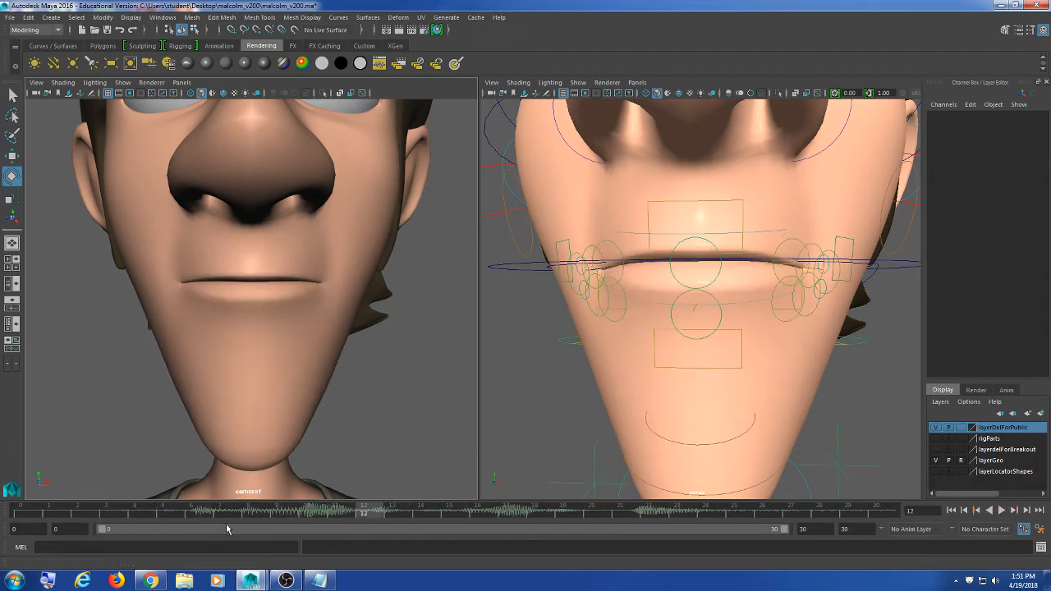
mouse_move(226, 516)
left_mouse_down()
mouse_move(177, 519)
mouse_move(309, 503)
mouse_move(25, 516)
mouse_move(329, 522)
mouse_move(141, 519)
mouse_move(197, 520)
left_mouse_up()
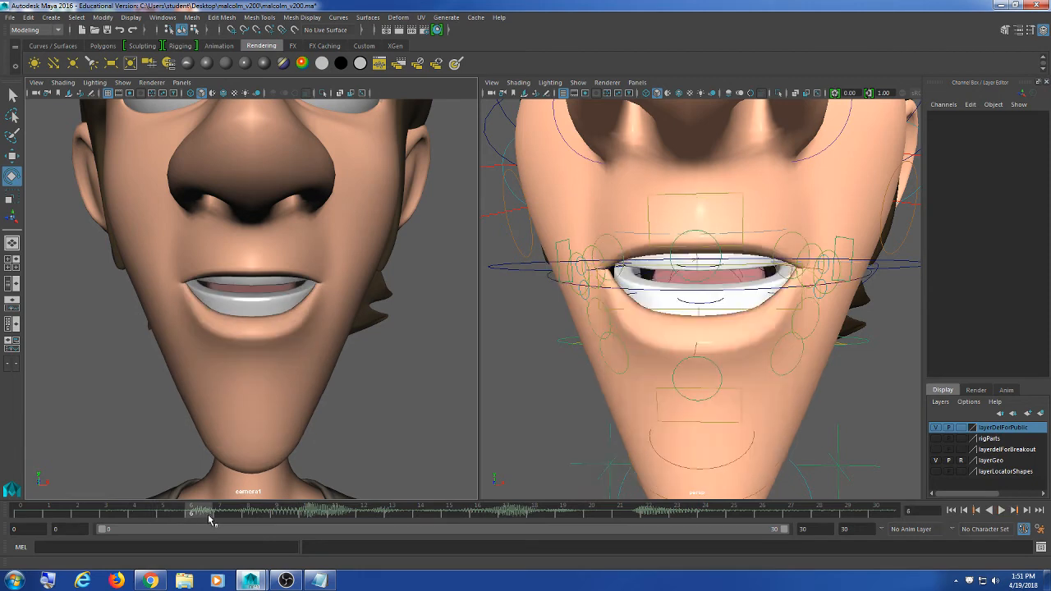
Check the Notepad sound list, select the controls around the face, and review the mouth poses at frames 5 and 7
left_click(318, 581)
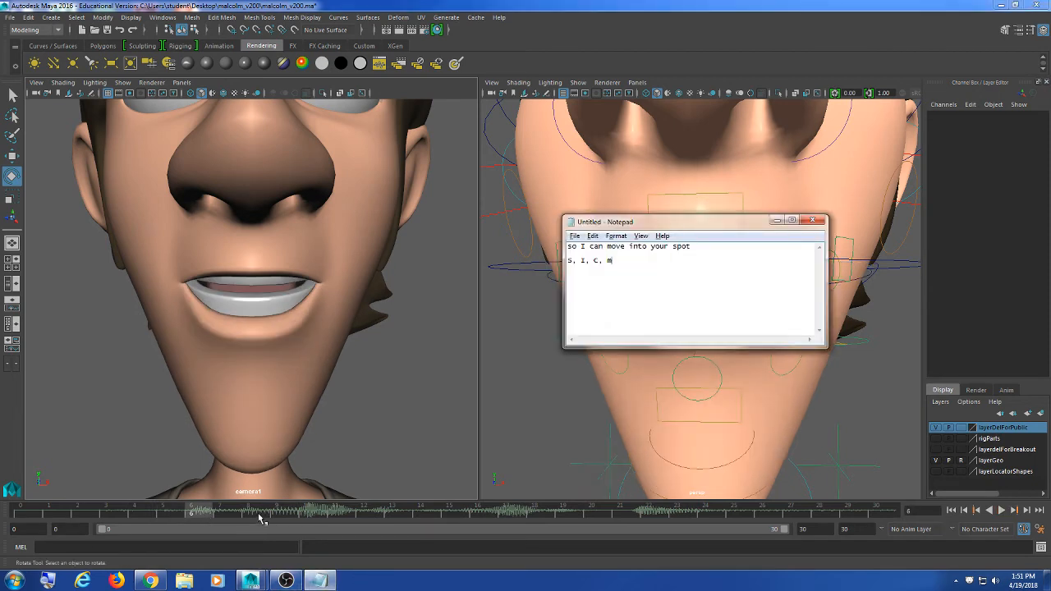
left_click(777, 220)
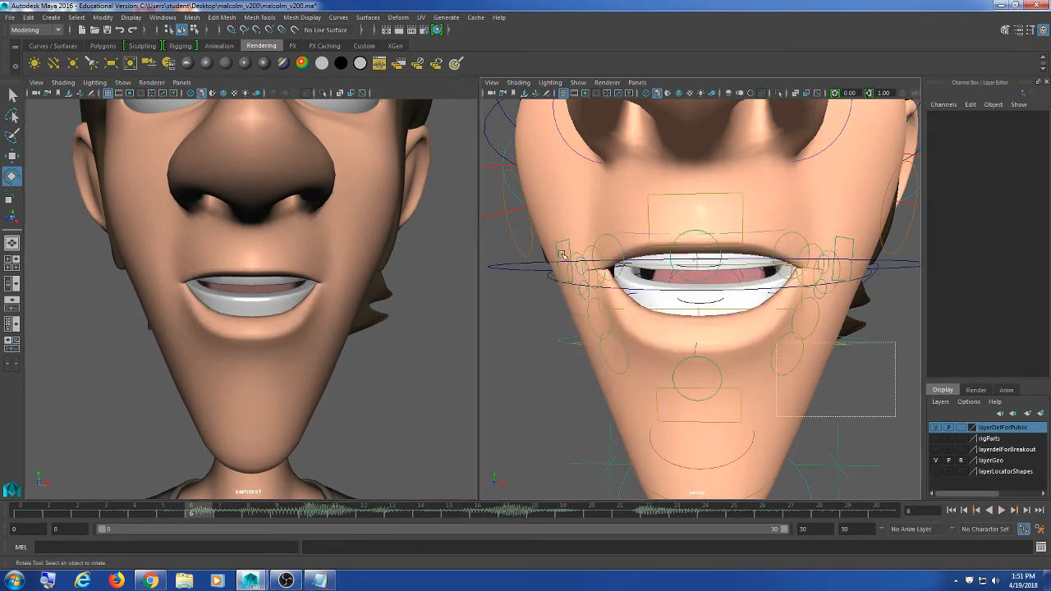
left_click(510, 235)
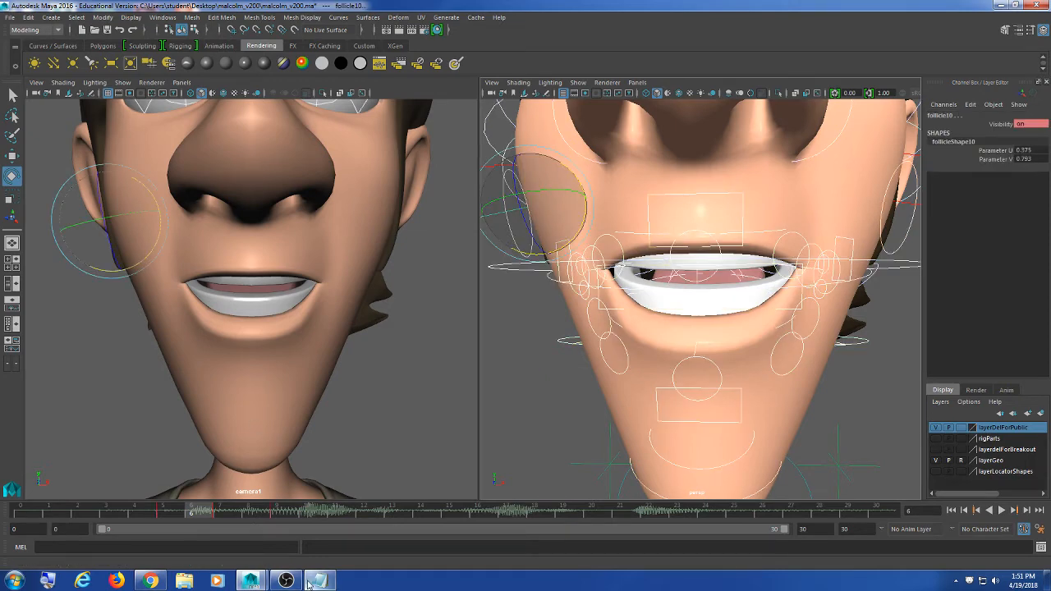
left_click_drag(186, 512, 230, 515)
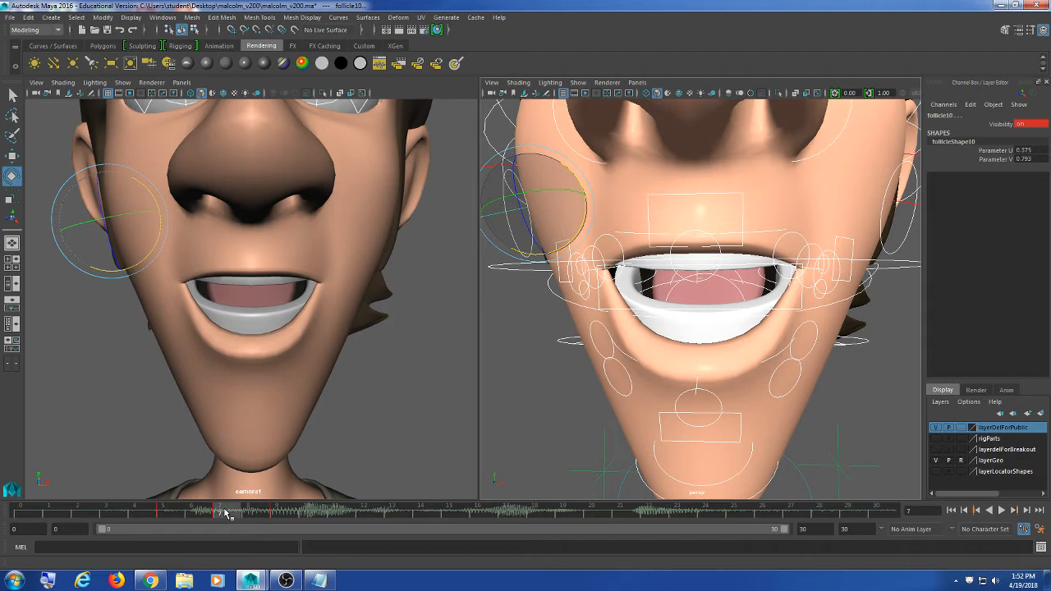
left_click(282, 514)
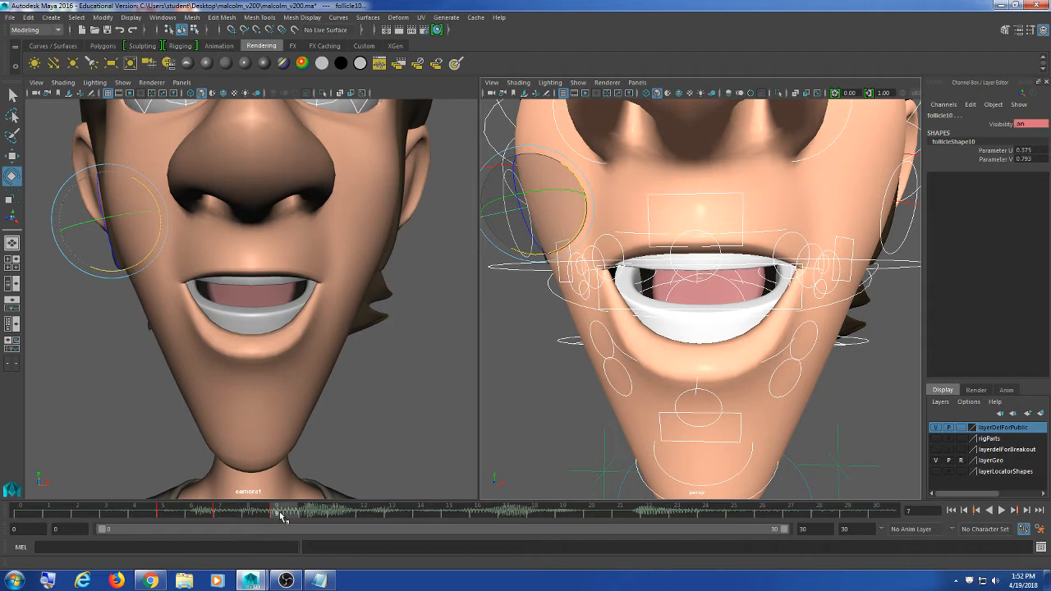
left_click(176, 512)
left_click(222, 516)
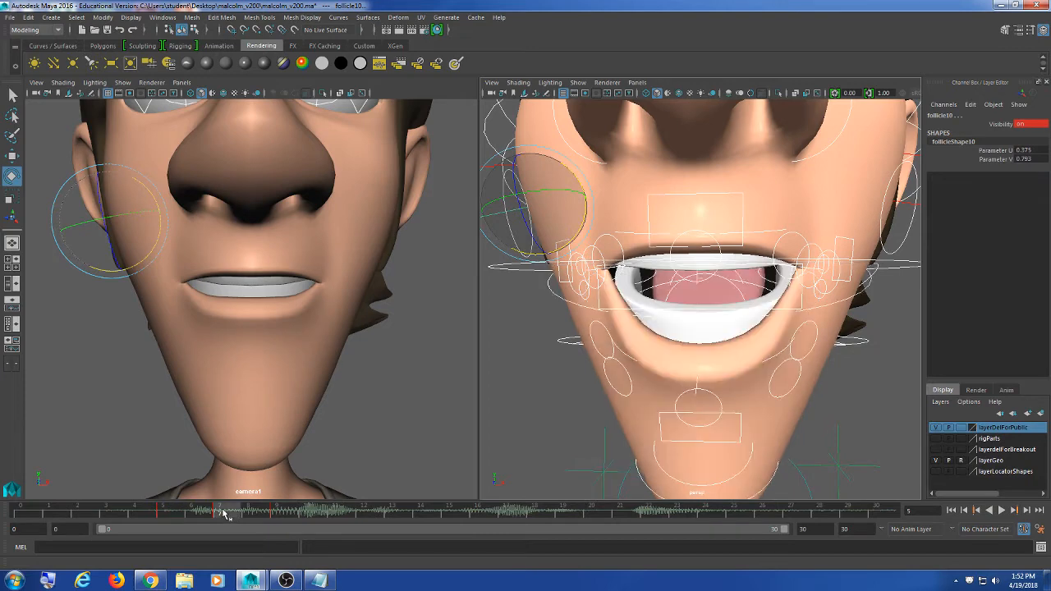
Compare the mouth poses at frames 5, 7 and 9 with the Notepad sounds, and play the animation from frame 5
left_click(314, 581)
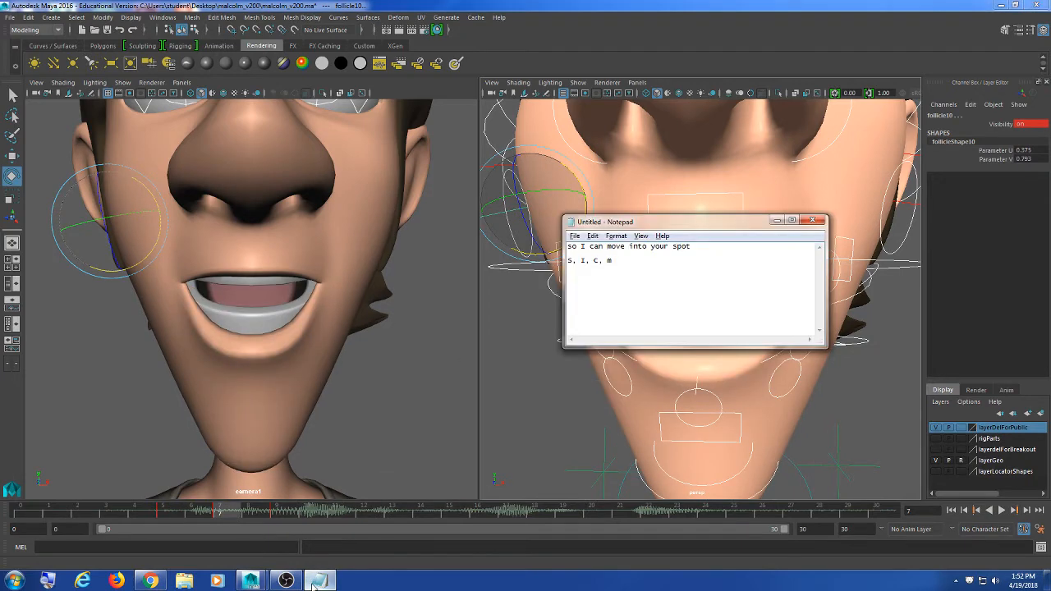
left_click(315, 581)
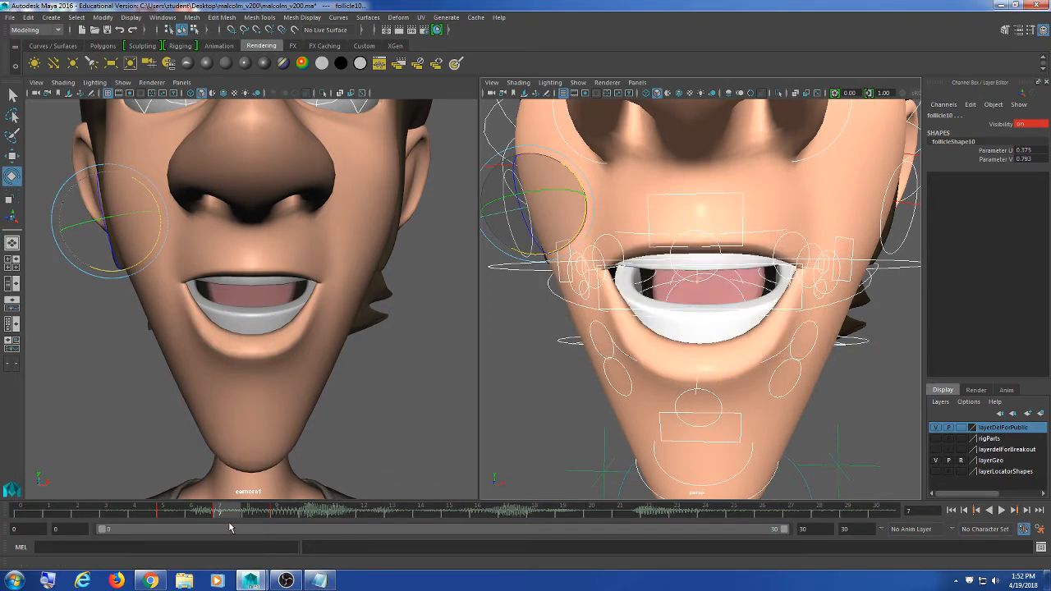
left_click(280, 514)
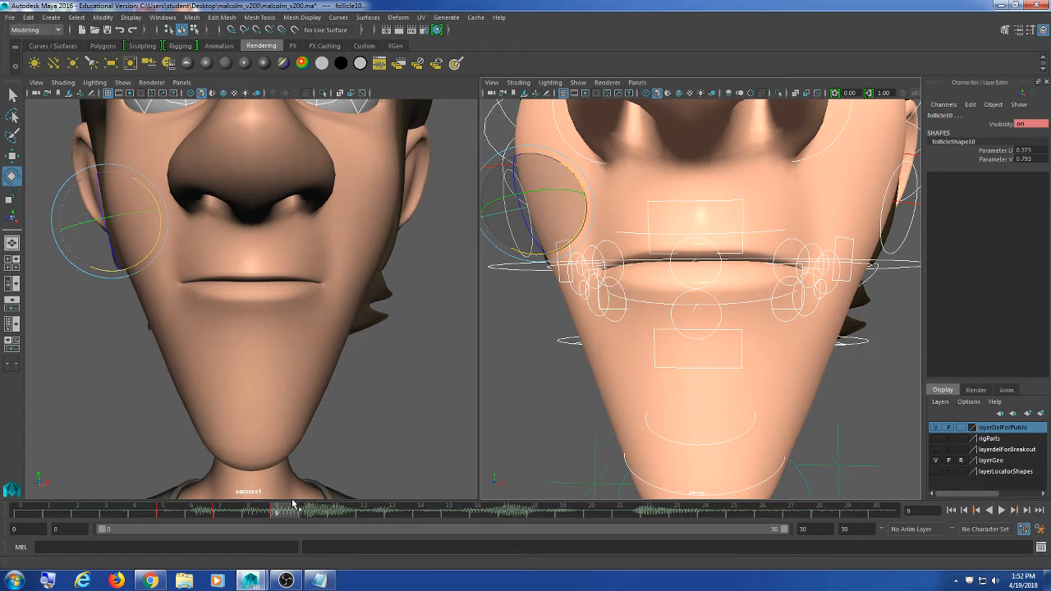
left_click(229, 513)
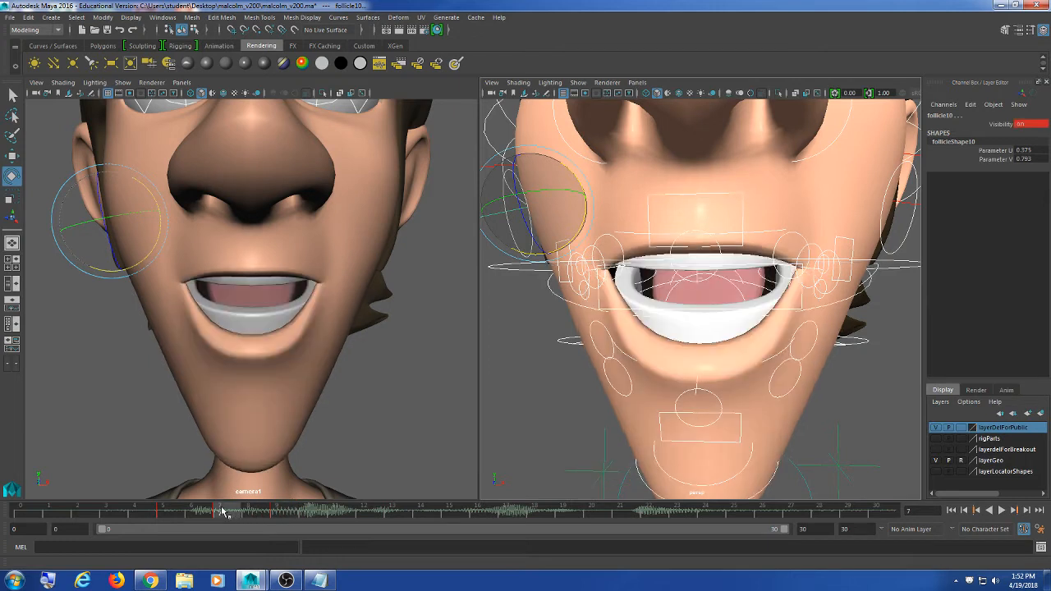
left_click(177, 514)
left_click(327, 580)
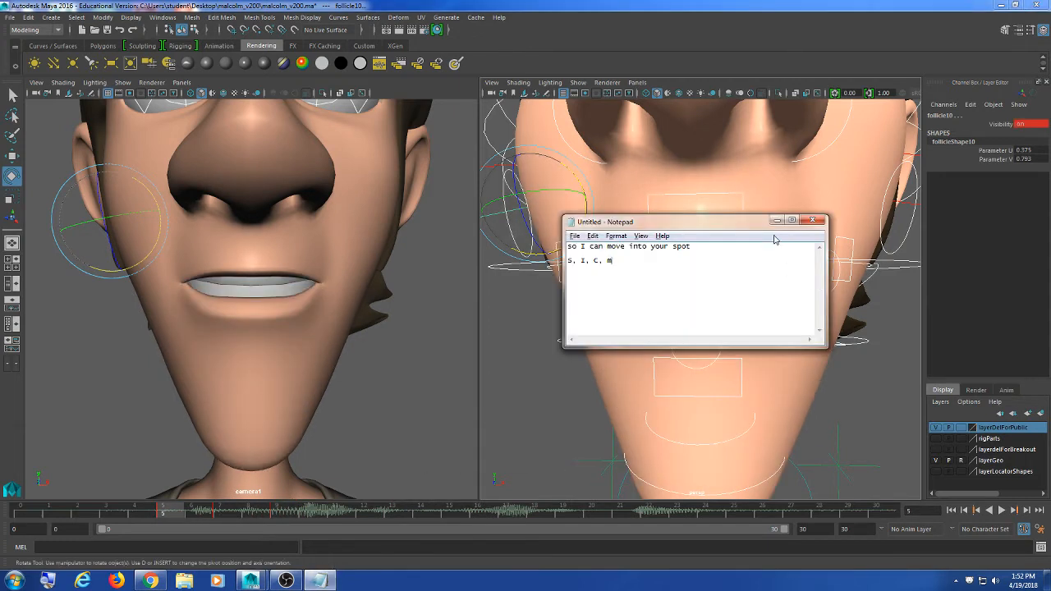
left_click(777, 220)
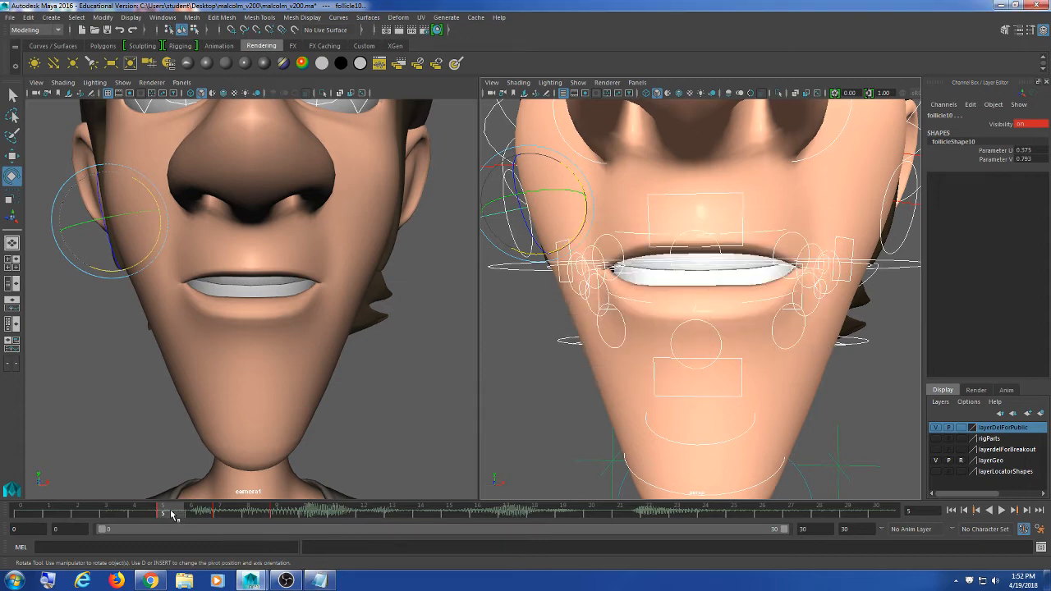
key("alt+v")
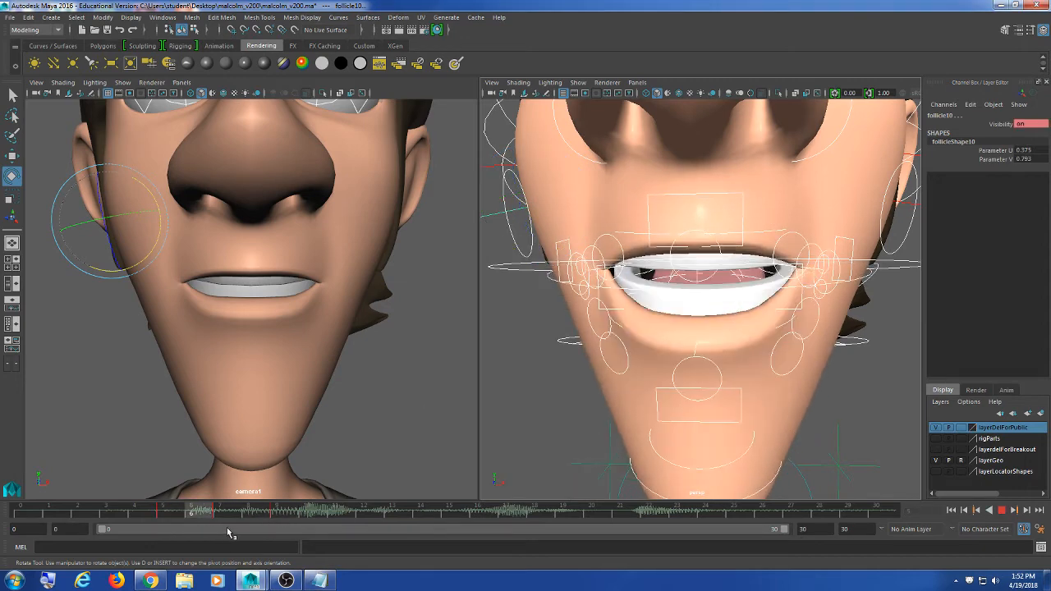
key("alt+v")
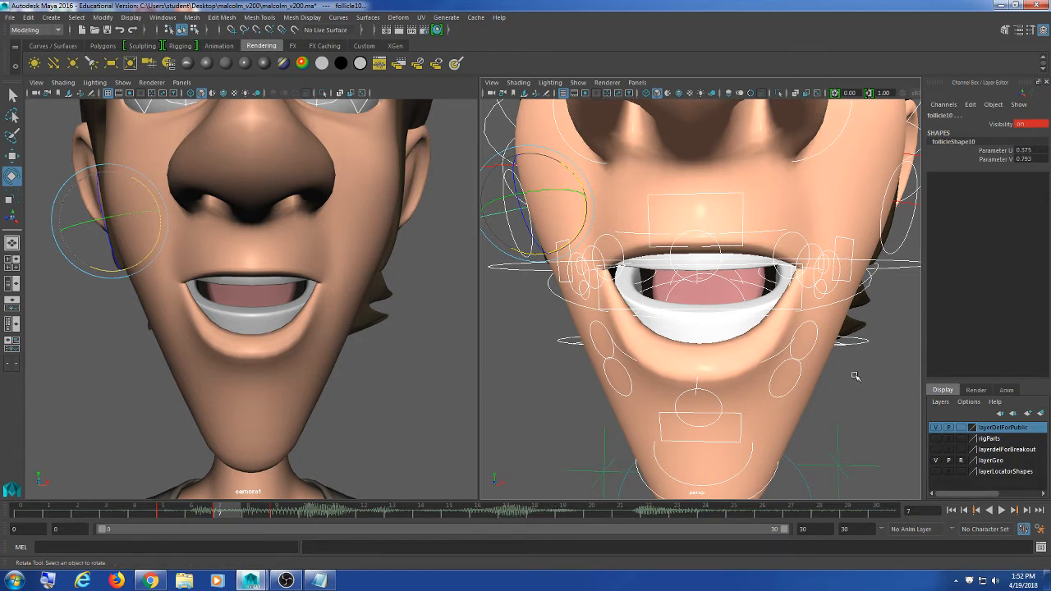
Select the jaw rotation control at frame 7 and rotate it so the mouth opens less, and return to frame 5
left_click_drag(854, 377, 810, 351, "alt")
left_click(810, 351)
left_click(801, 307)
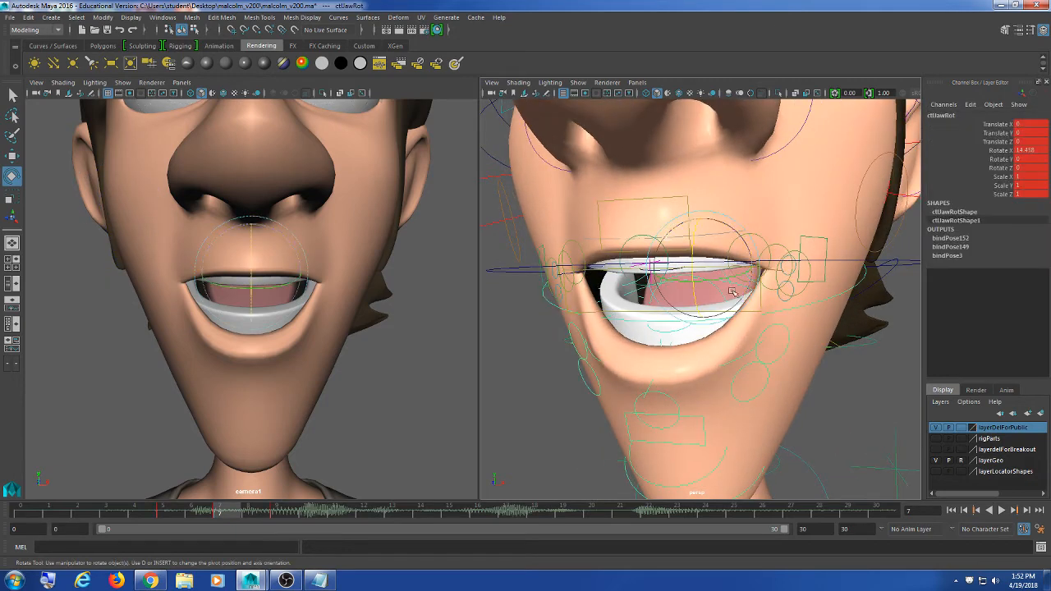
left_click_drag(692, 266, 681, 388)
left_click(162, 513)
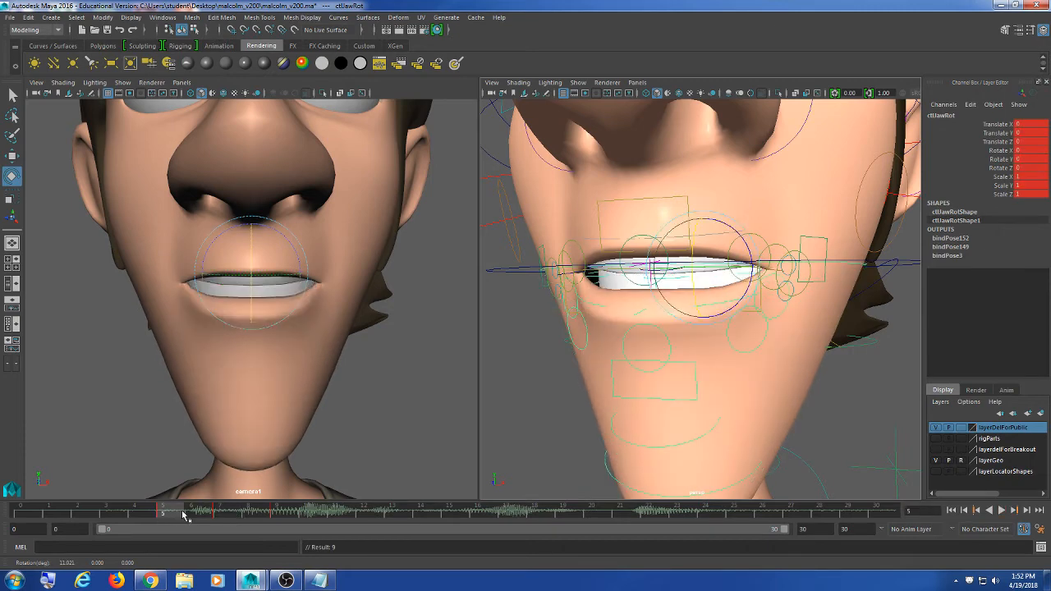
Play and scrub the lip-sync animation up to frame 9 to review the jaw motion, with the camera view in shaded display
left_click(1001, 511)
left_click(1000, 512)
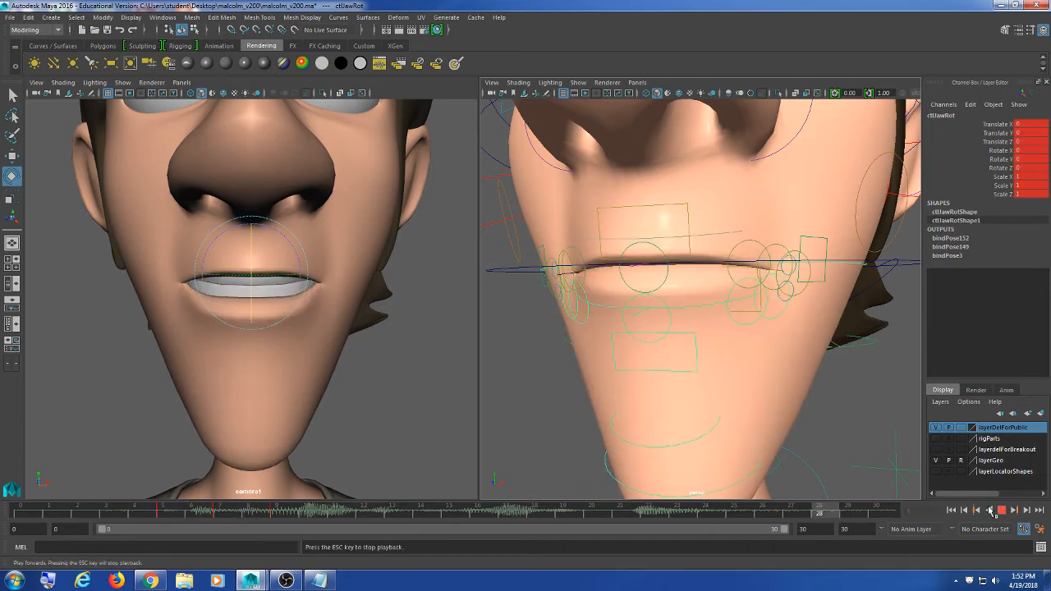
left_click(419, 400)
key("4")
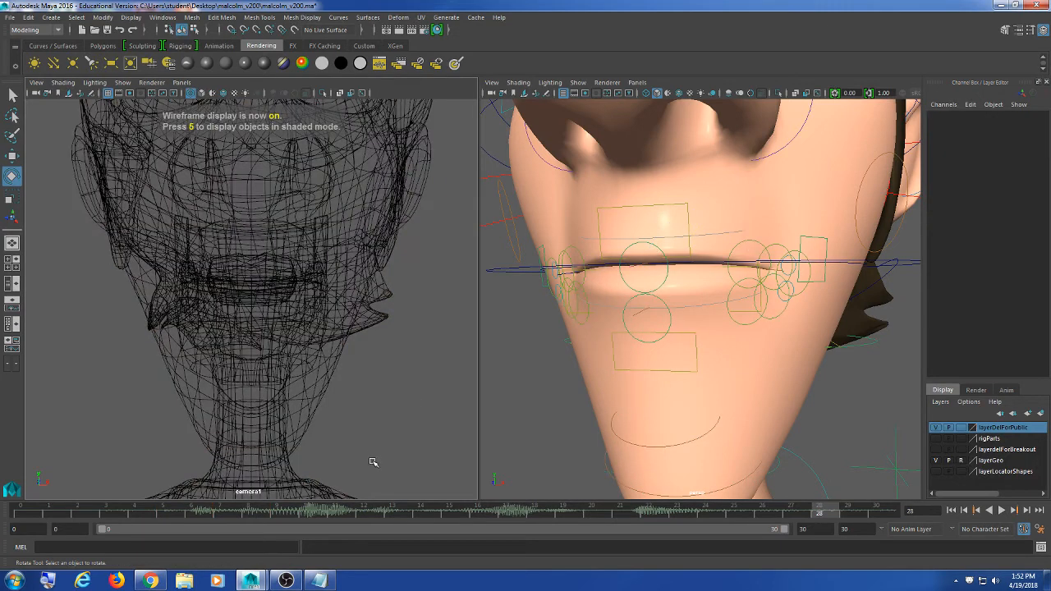
key("5")
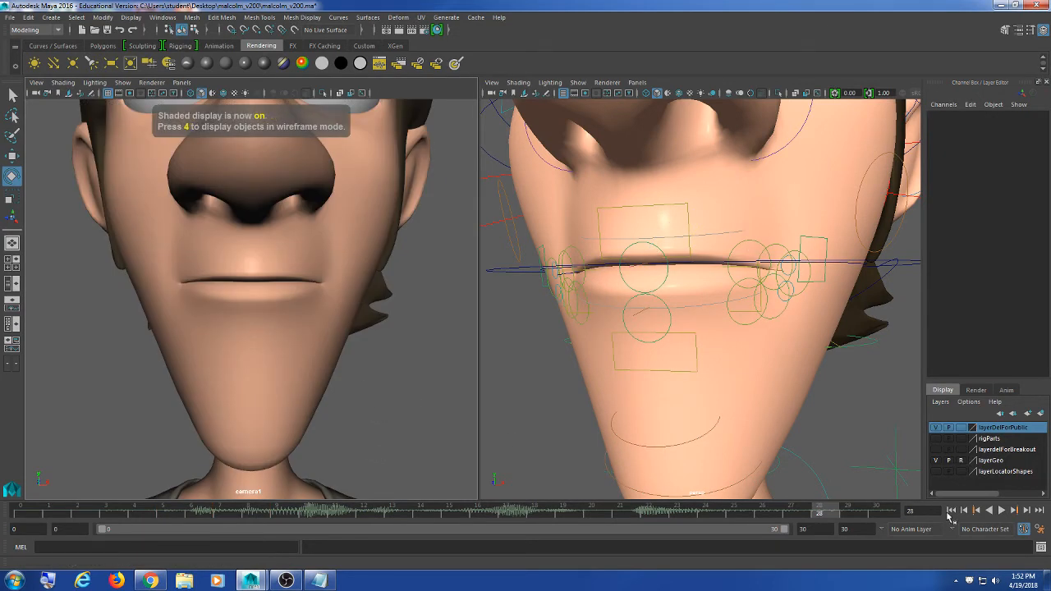
left_click(1002, 511)
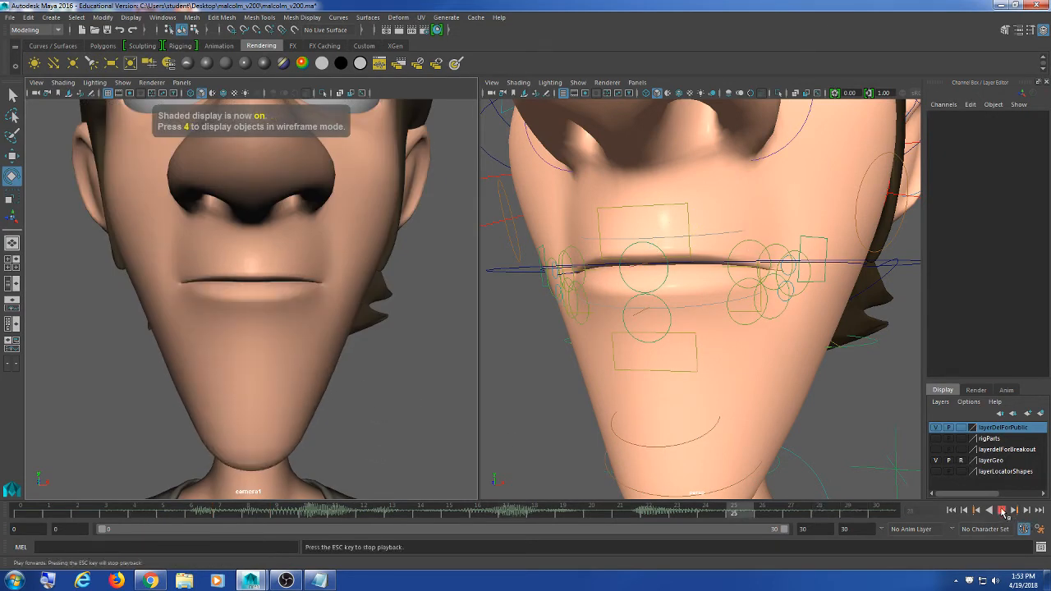
key("Escape")
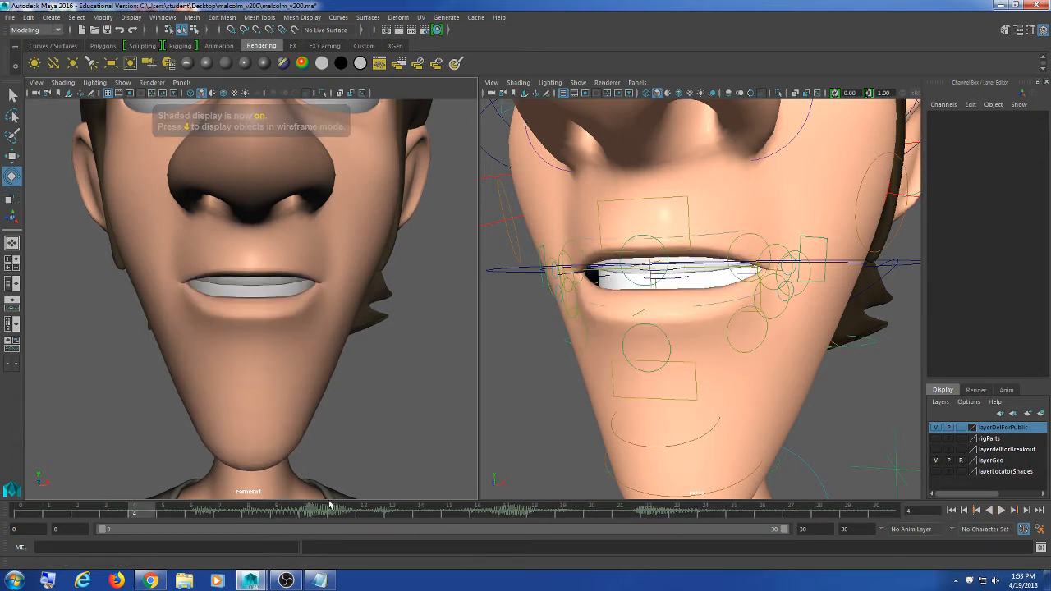
mouse_move(180, 510)
left_mouse_down()
mouse_move(209, 515)
mouse_move(108, 517)
mouse_move(258, 530)
mouse_move(137, 545)
mouse_move(209, 539)
left_mouse_up()
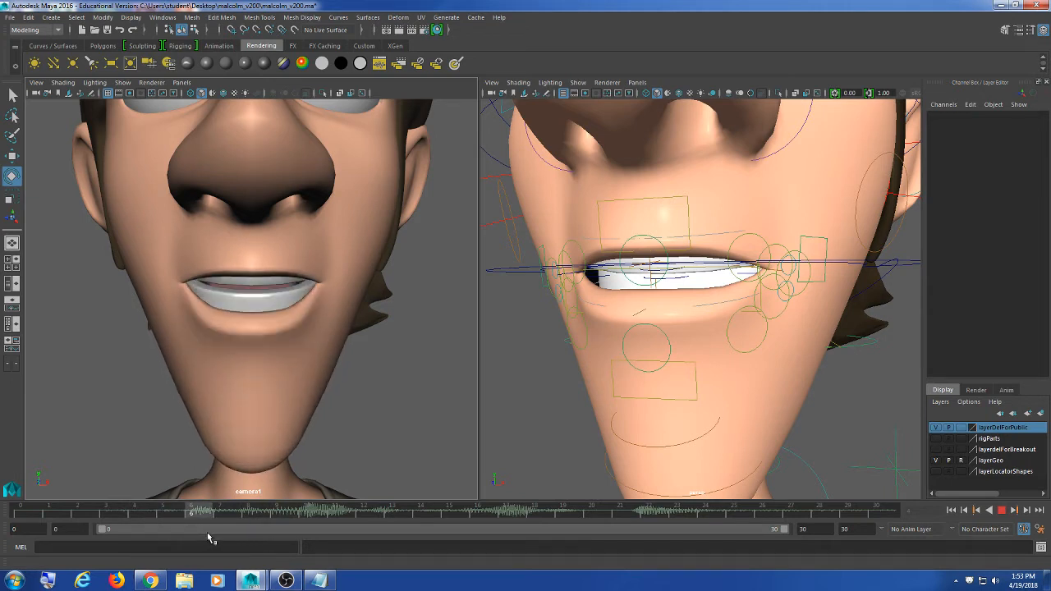
left_click_drag(128, 543, 275, 518)
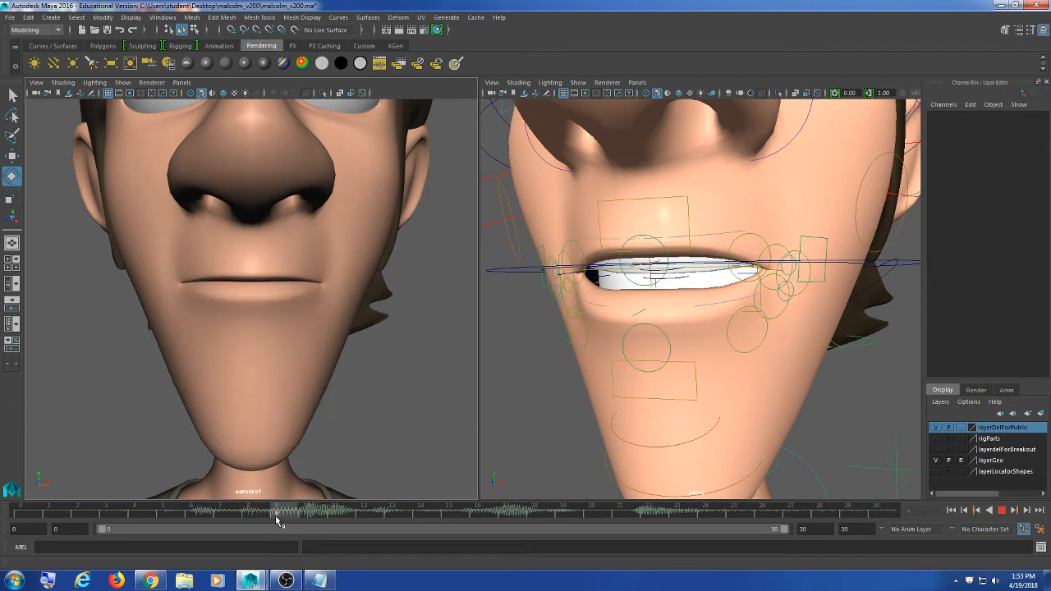
Select the controls around the mouth and jaw and inspect their keyed poses at frames 5, 7 and 9
mouse_move(523, 238)
left_mouse_down()
mouse_move(873, 378)
mouse_move(848, 384)
left_mouse_up()
left_click(171, 515)
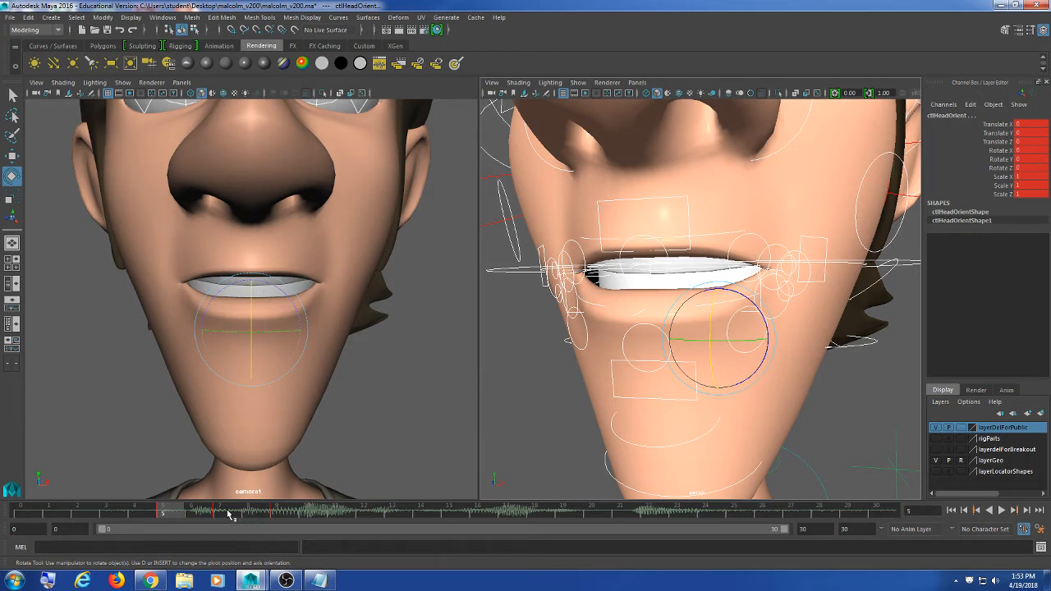
left_click(230, 520)
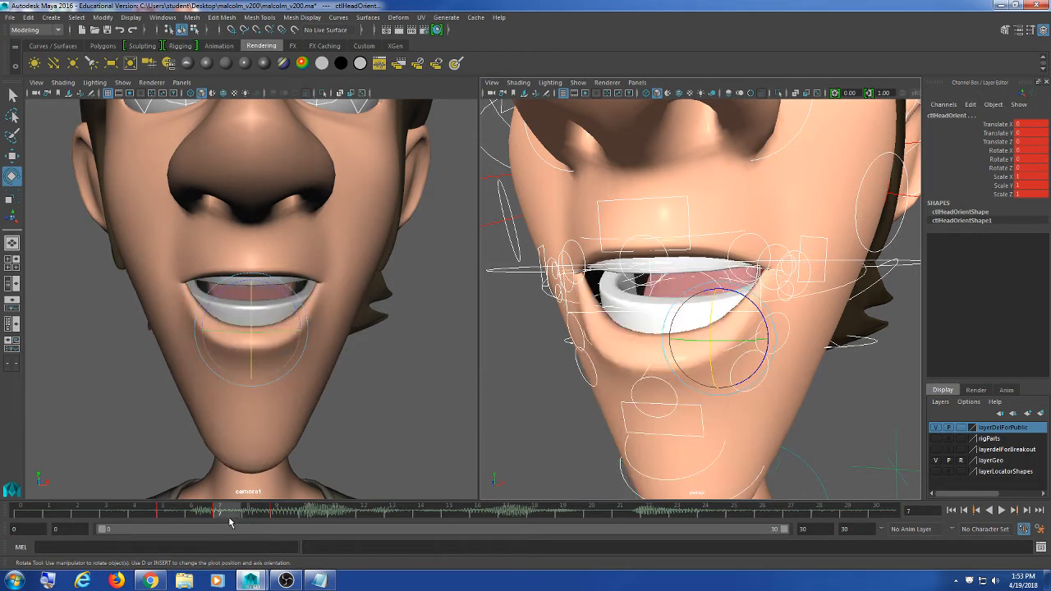
left_click(297, 515)
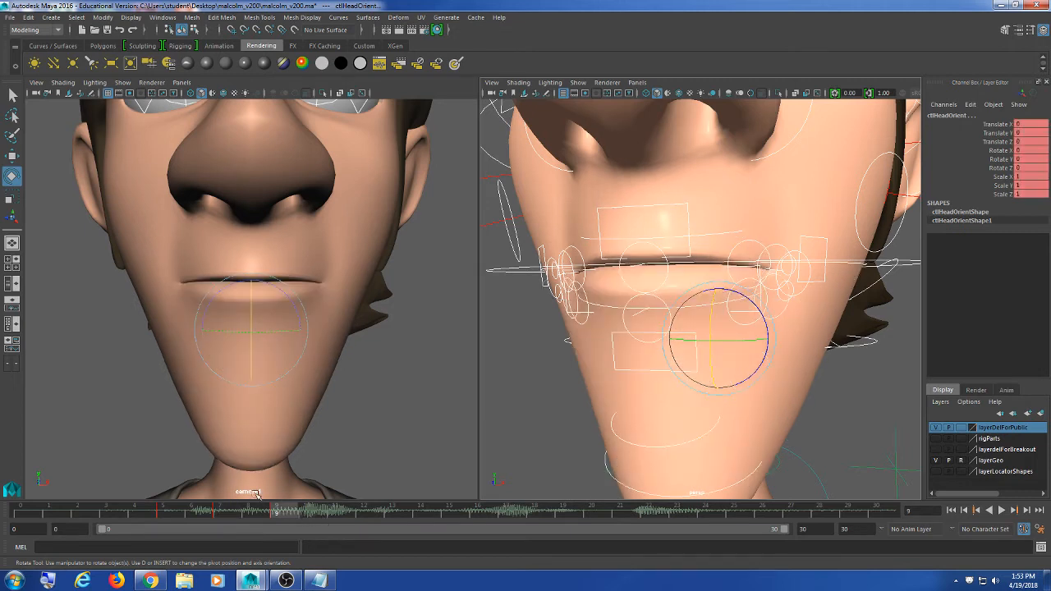
Change the Notepad sound list to "S, I, m, o" after scrubbing the audio up to frame 11 in Maya
left_click(332, 586)
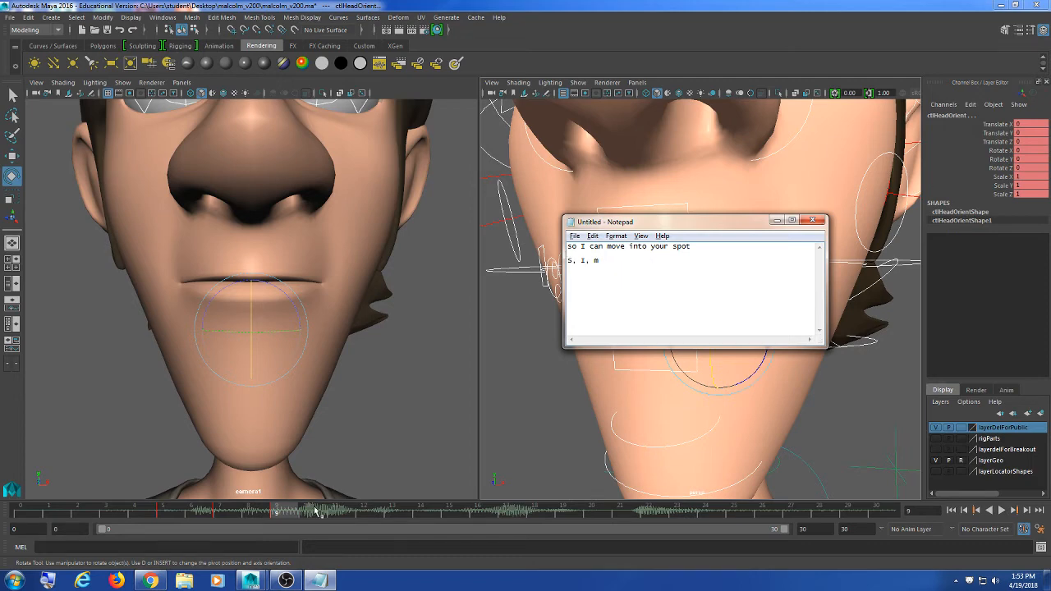
left_click_drag(174, 512, 345, 515)
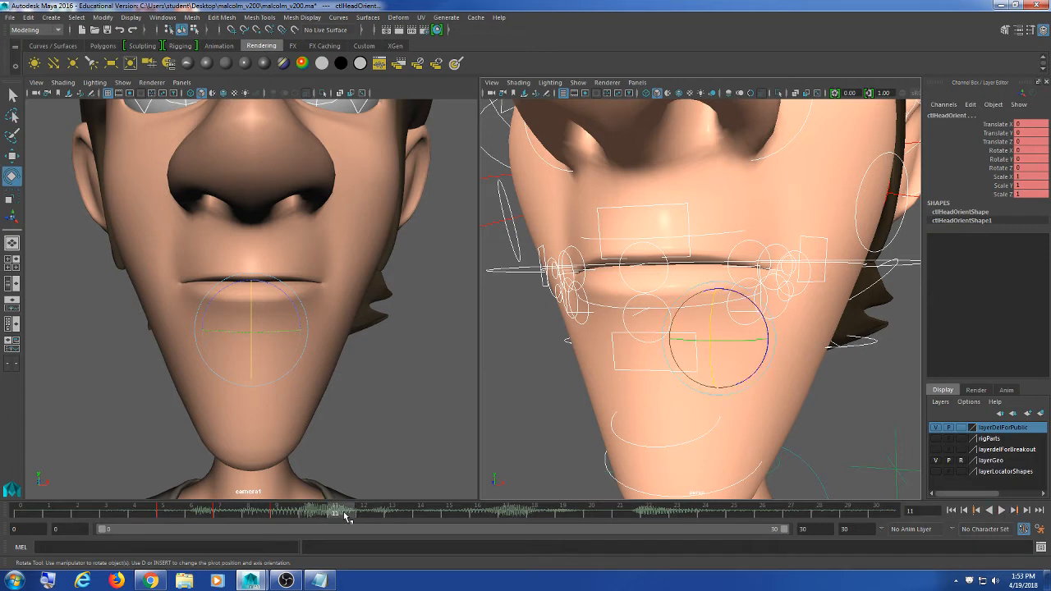
left_click(318, 580)
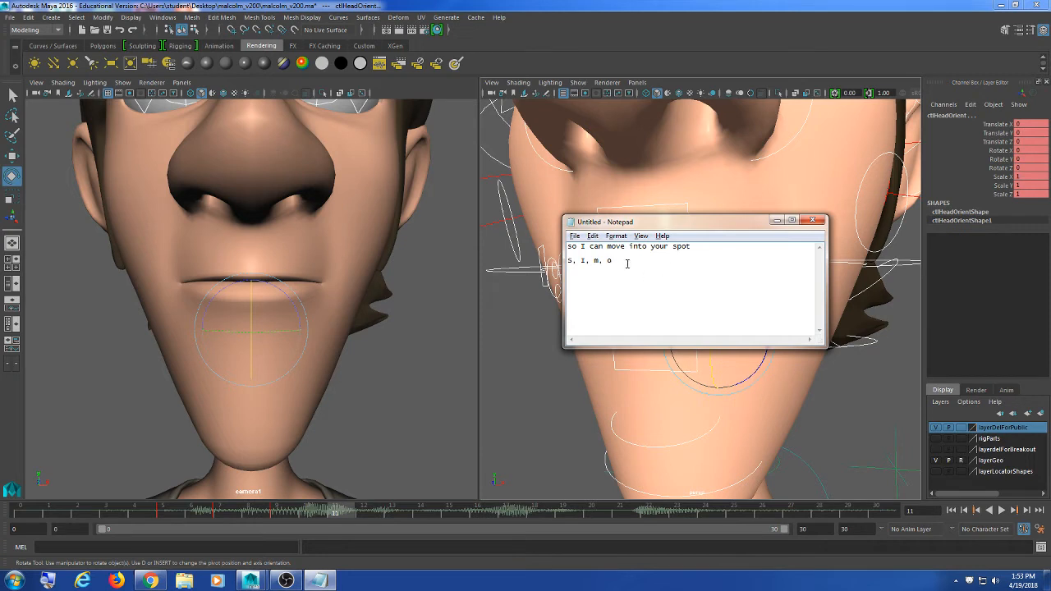
left_click_drag(627, 263, 568, 261)
left_click(642, 287)
Enlarge the Notepad window and set the font of its text to Bold, size 20
left_click_drag(571, 211, 420, 112)
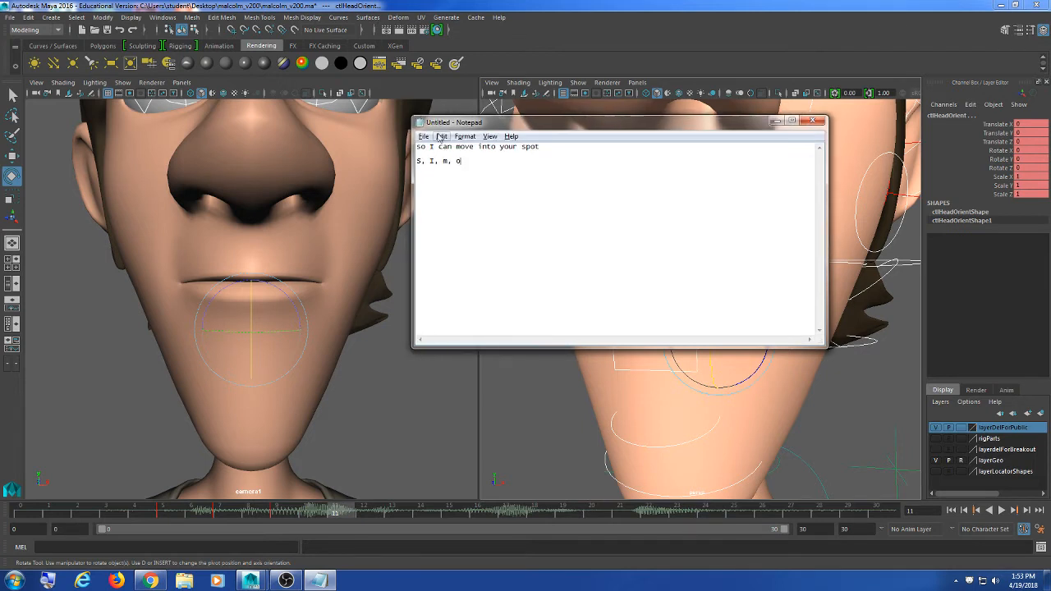
key("ctrl+a")
left_click(465, 137)
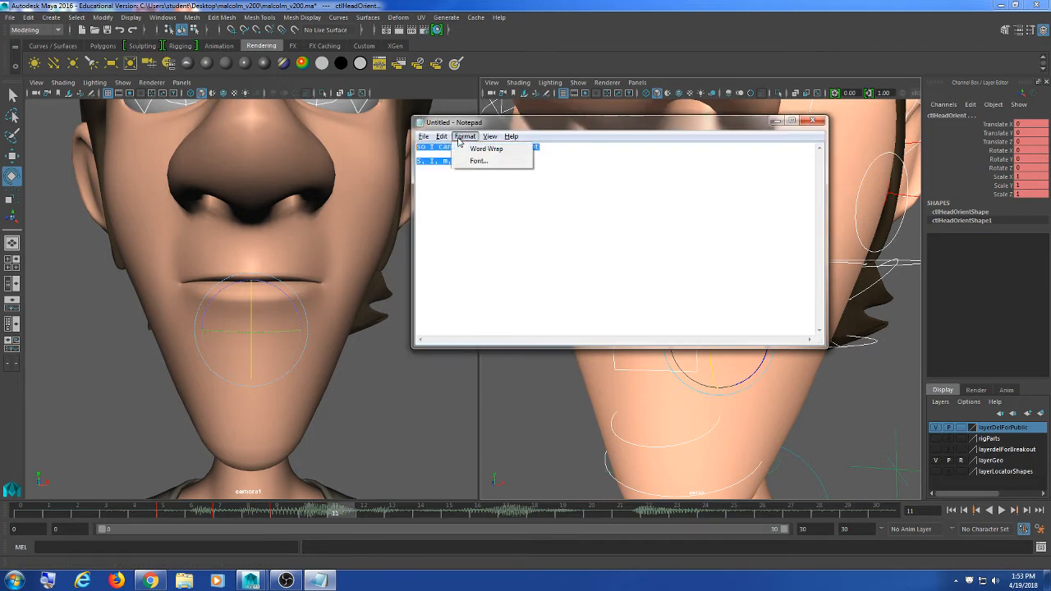
left_click(479, 161)
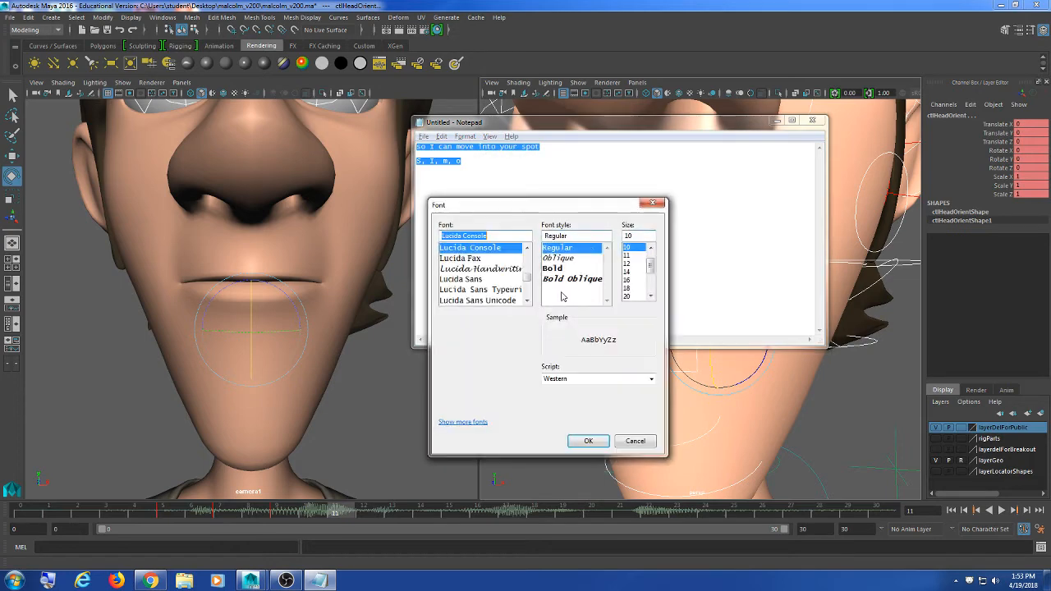
left_click(565, 270)
left_click(628, 296)
left_click(588, 441)
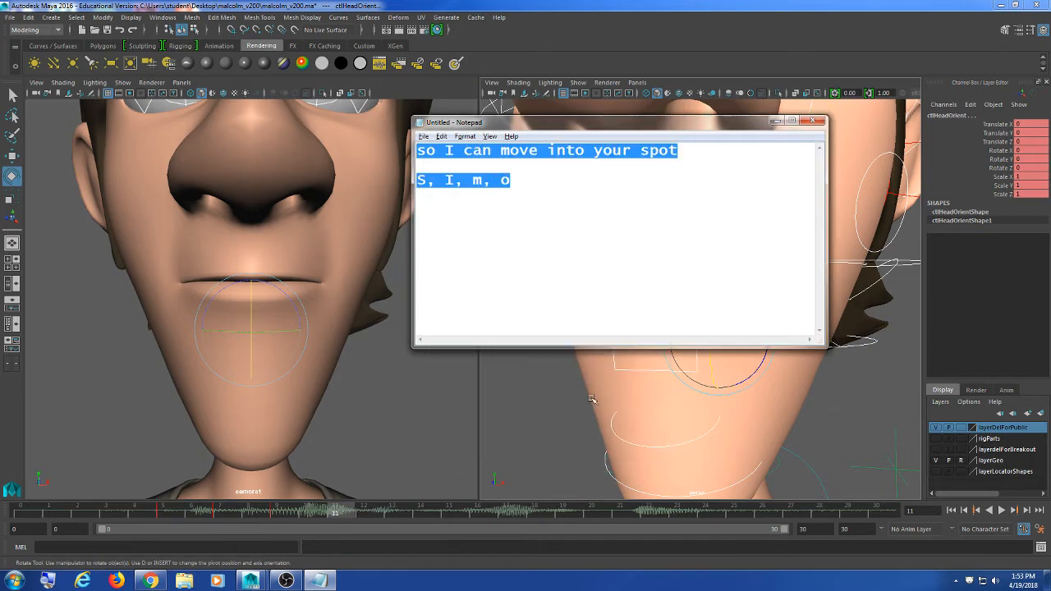
Move the Notepad window over the perspective view, deselect its text, and reduce the window's height slightly
left_click_drag(488, 122, 607, 110)
left_click(656, 243)
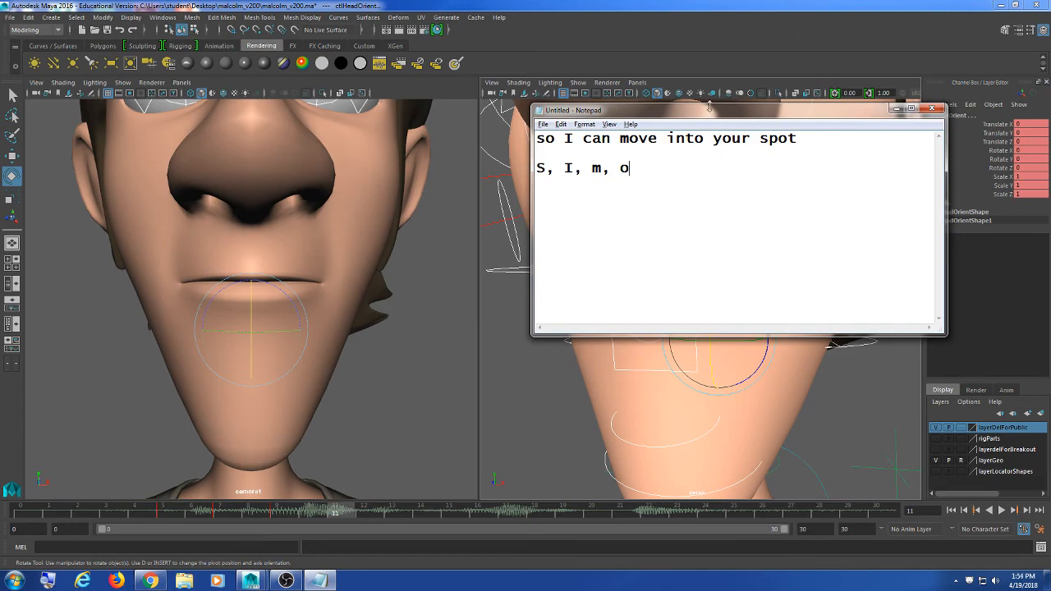
left_click_drag(686, 103, 687, 116)
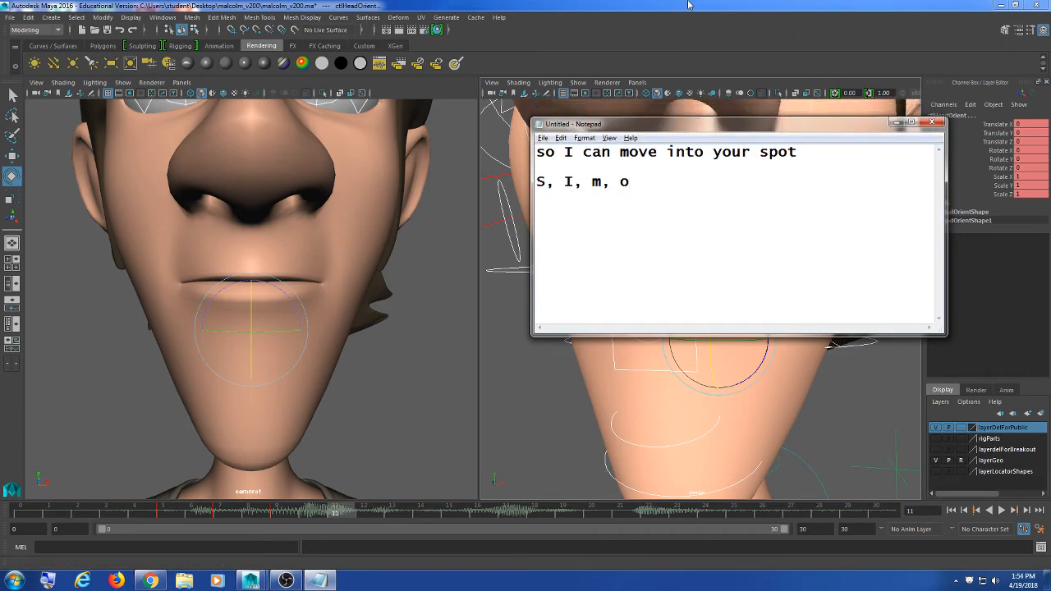
Restore the Maya window from full screen, widen it across most of the desktop and reduce its height
left_click_drag(681, 8, 358, 18)
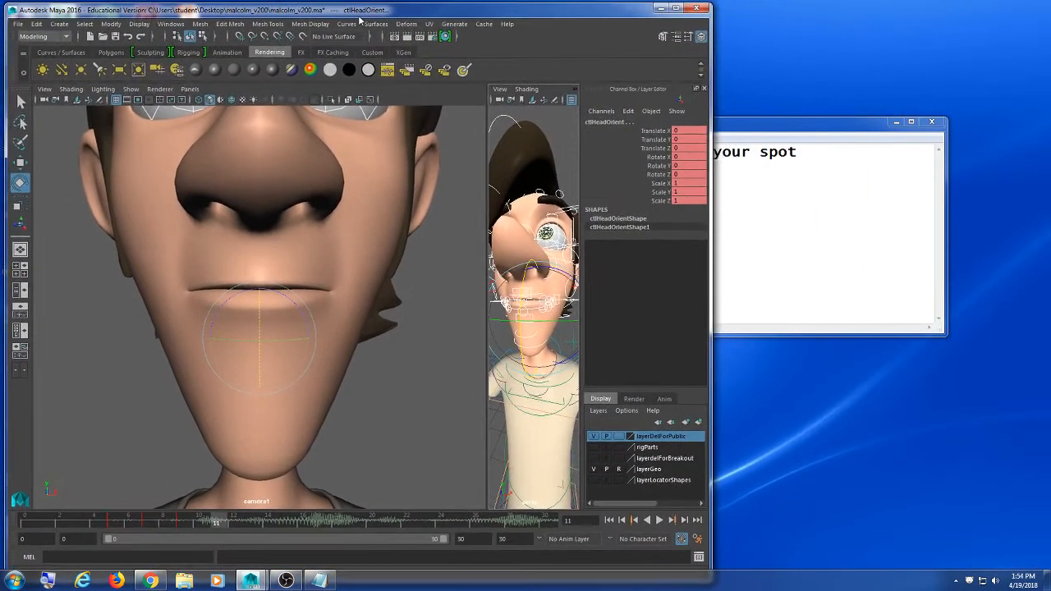
left_click_drag(711, 299, 1038, 298)
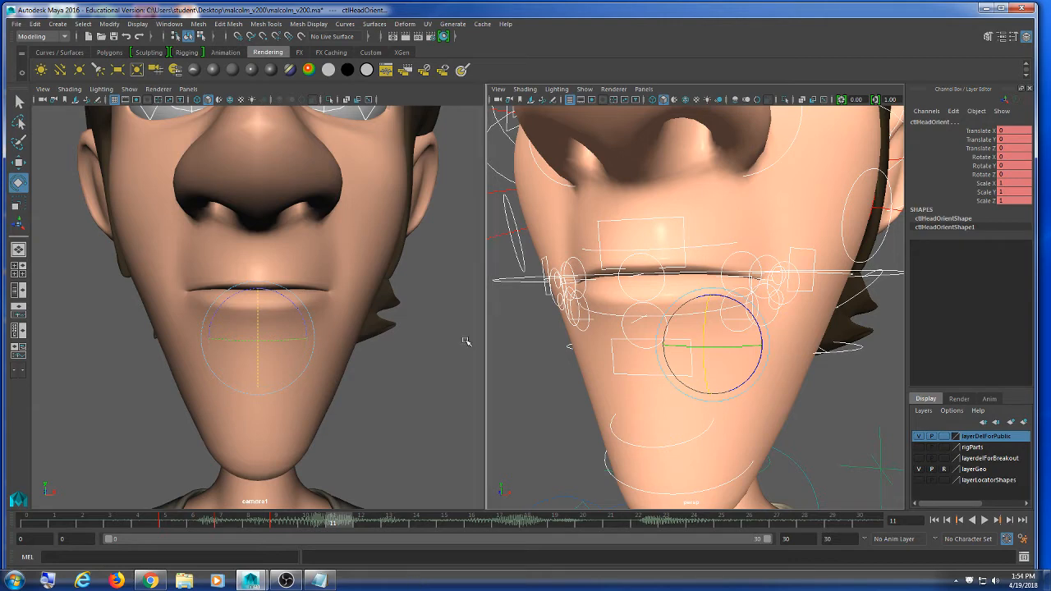
mouse_move(489, 3)
left_mouse_down()
mouse_move(487, 27)
mouse_move(487, 11)
left_mouse_up()
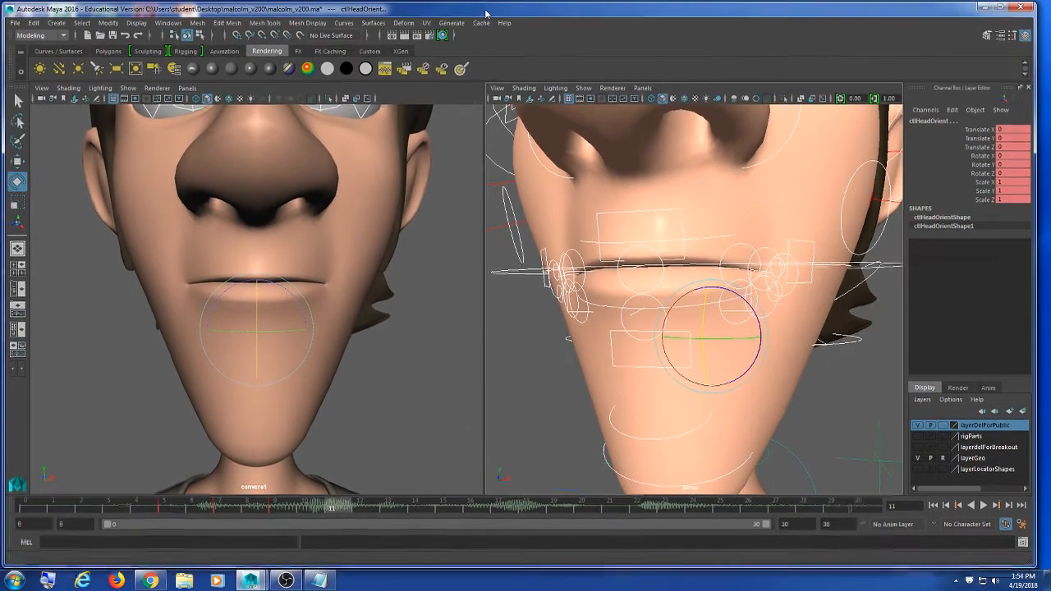
left_click_drag(370, 566, 373, 535)
Bring Notepad forward at the bottom of the desktop, remove the blank line above "S, I, m, o" and reduce the window's height
left_click(330, 580)
left_click_drag(677, 120, 672, 237)
left_click(669, 234)
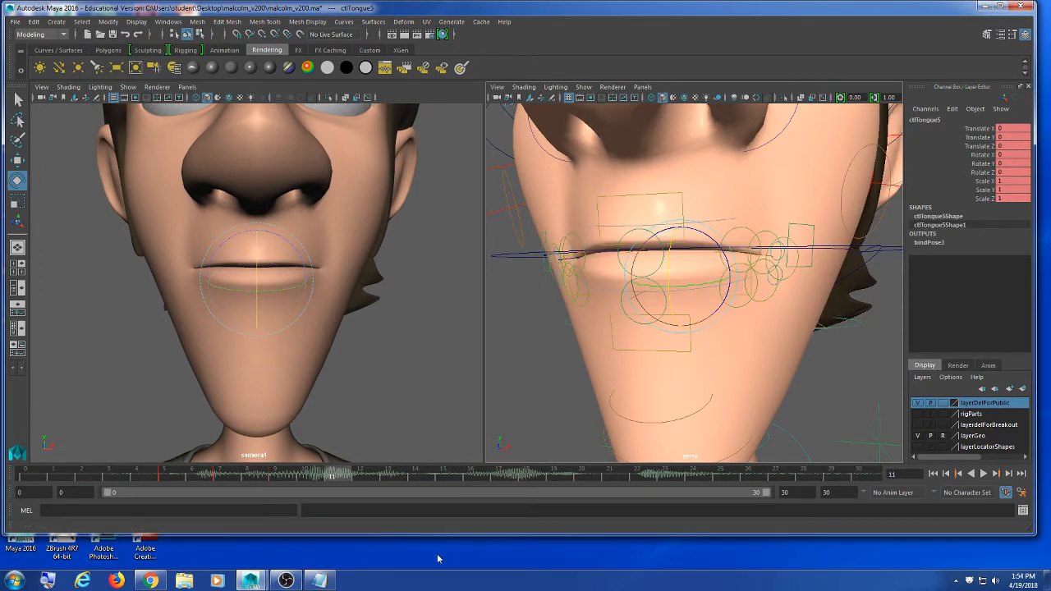
left_click(348, 574)
left_click(322, 580)
left_click_drag(696, 247, 761, 486)
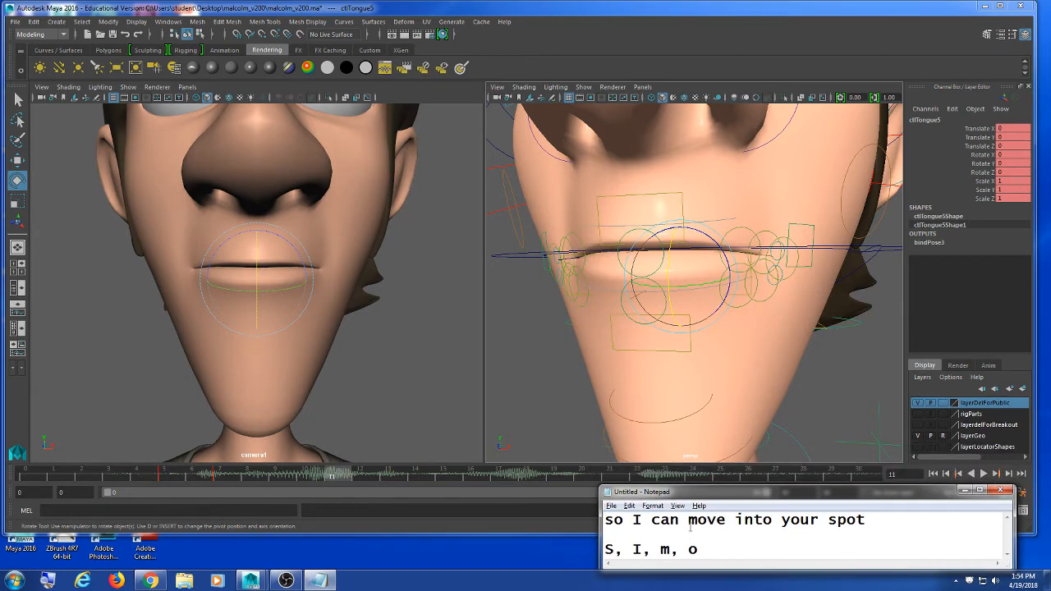
key("BackSpace")
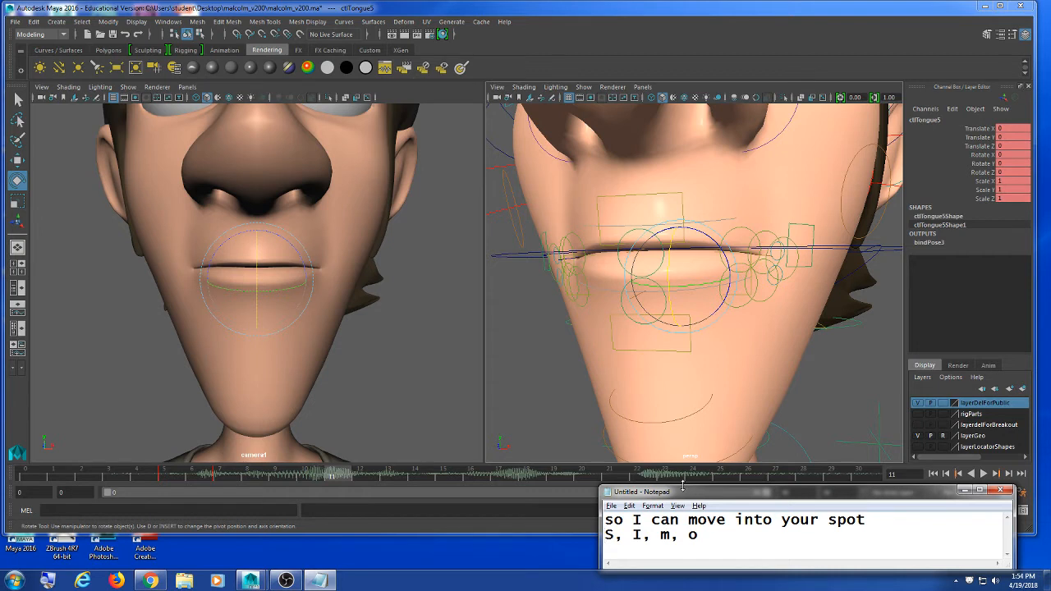
left_click_drag(681, 486, 694, 519)
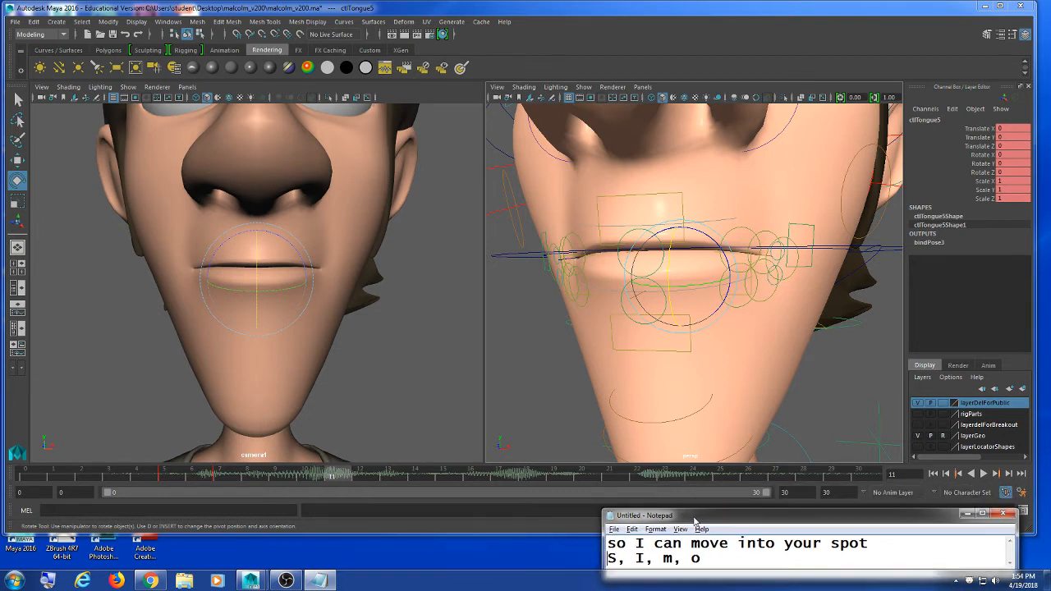
Move the Maya window down and place the Notepad window above it, leaving both text lines uncovered
left_click(610, 16)
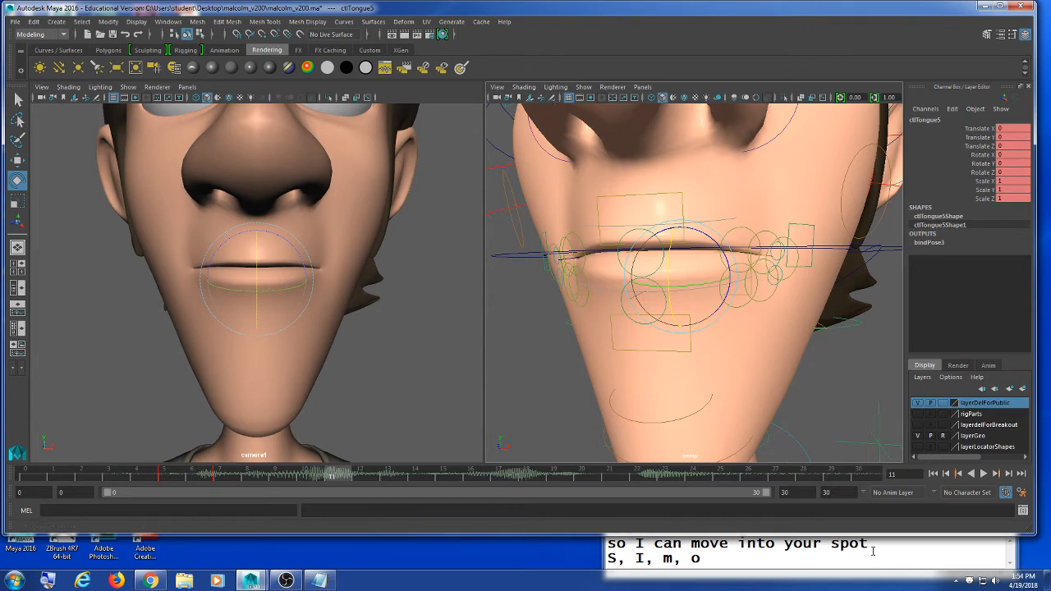
left_click_drag(610, 11, 616, 51)
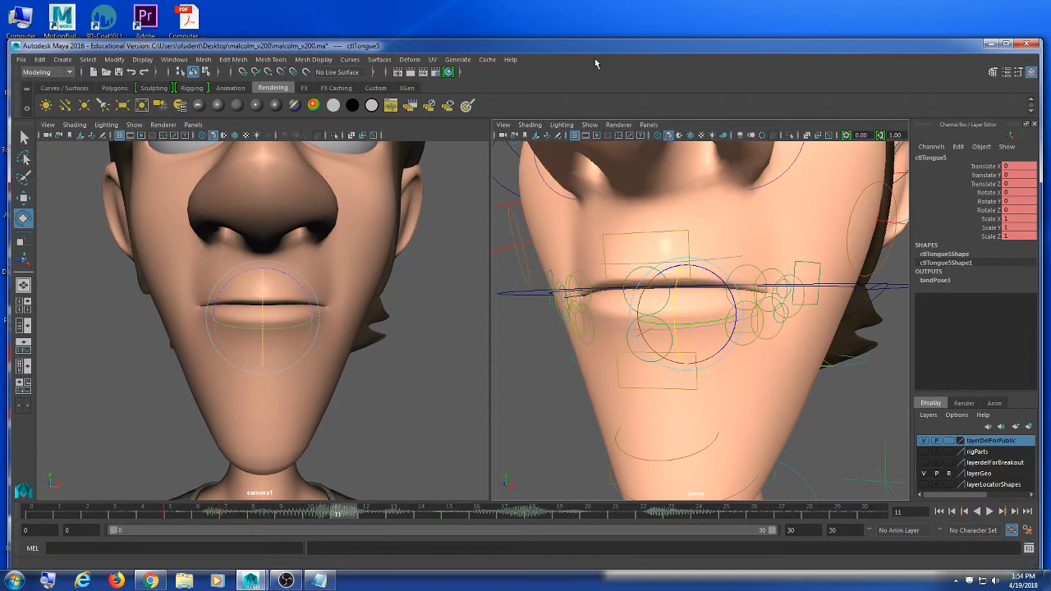
left_click(319, 580)
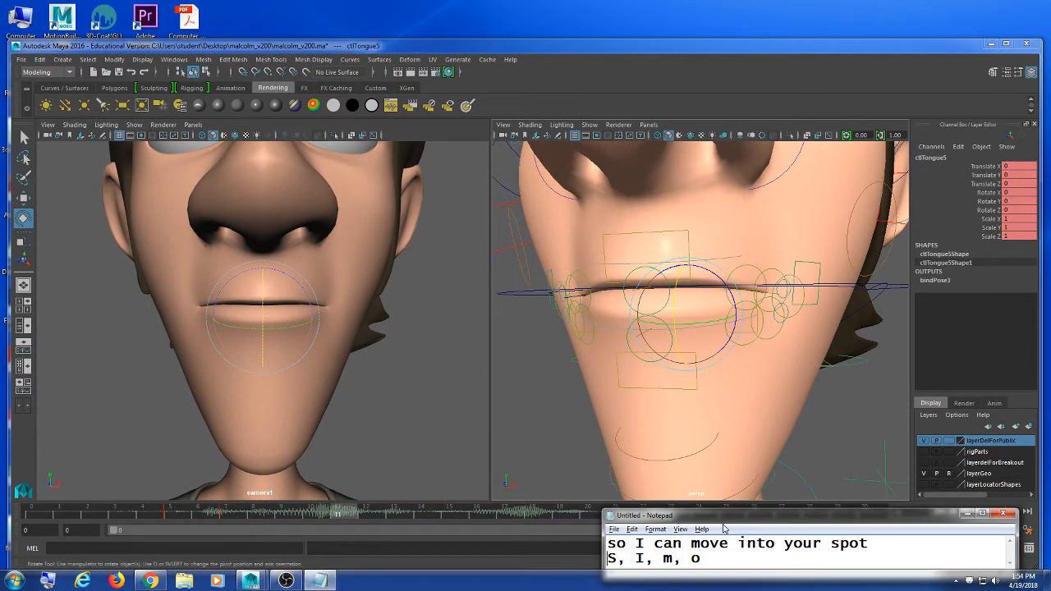
left_click_drag(724, 517, 481, 19)
left_click(676, 56)
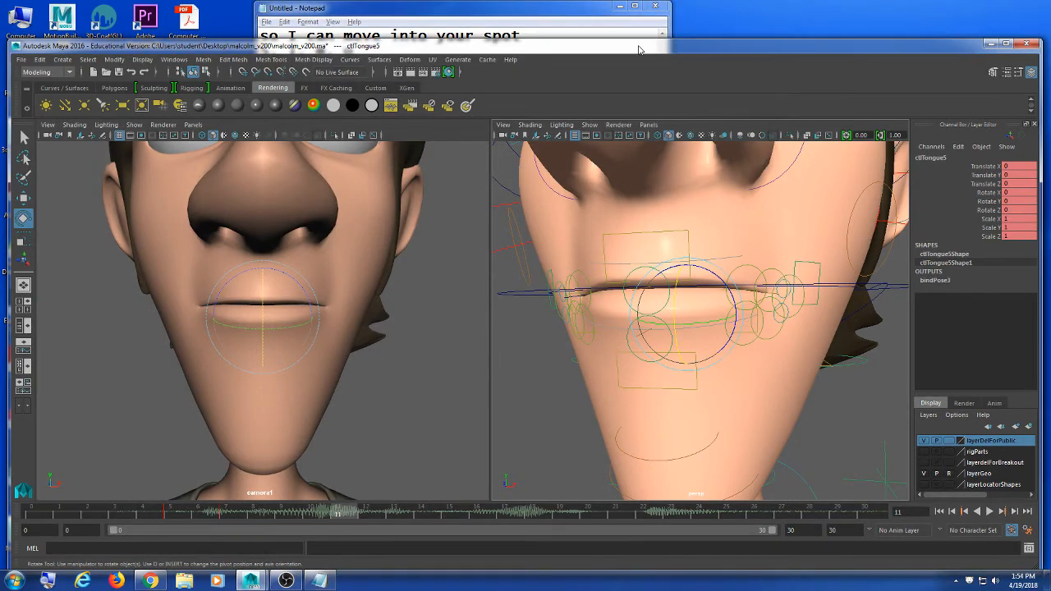
left_click_drag(639, 51, 643, 74)
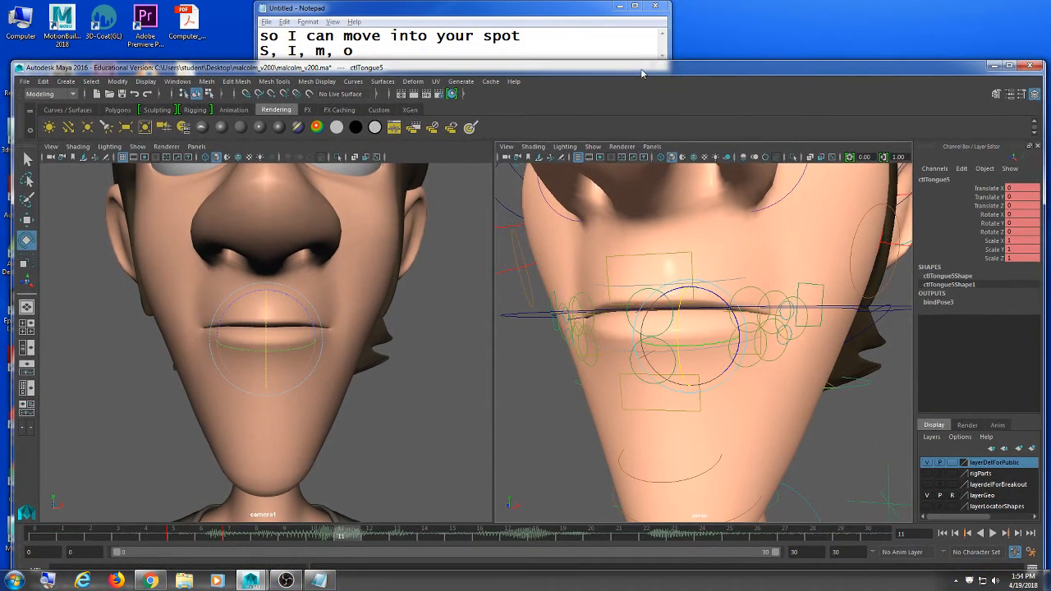
Play the animation with its audio, return to frame 11 and select the controls around the mouth and jaw
left_click(993, 534)
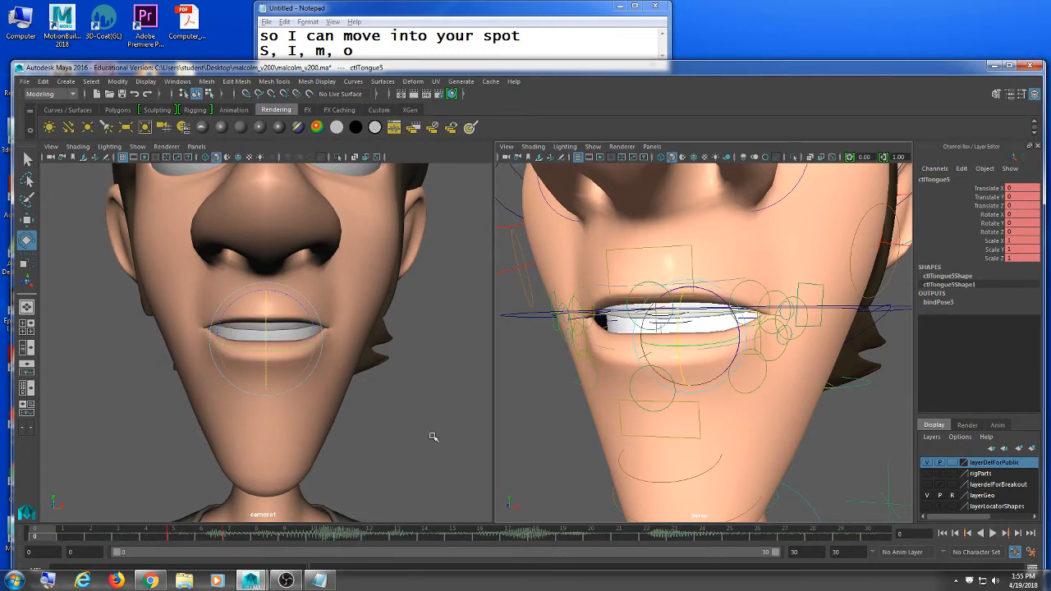
left_click(432, 436)
left_click(993, 534)
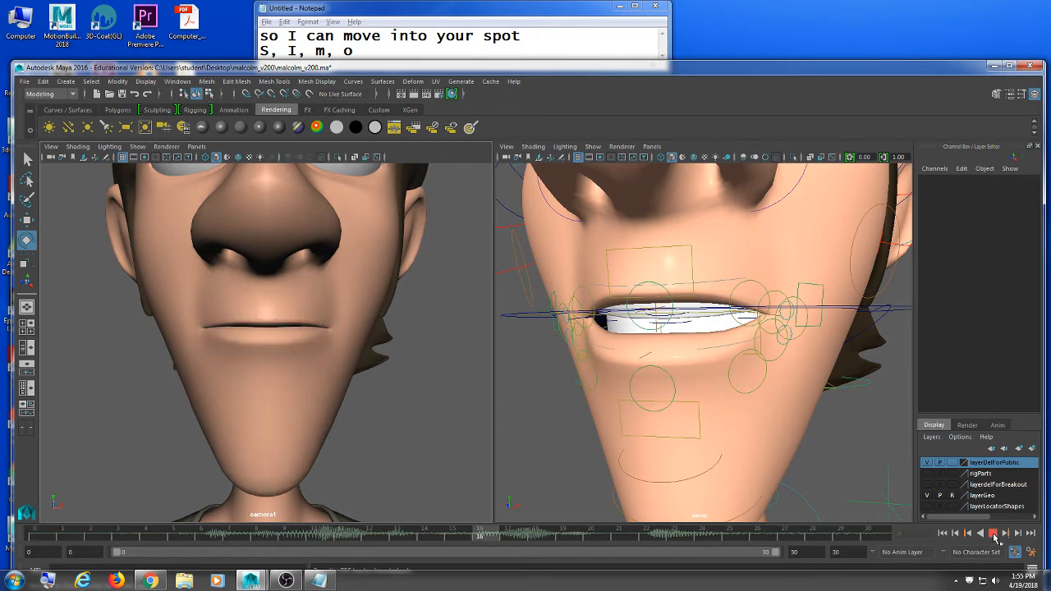
left_click_drag(403, 539, 340, 539)
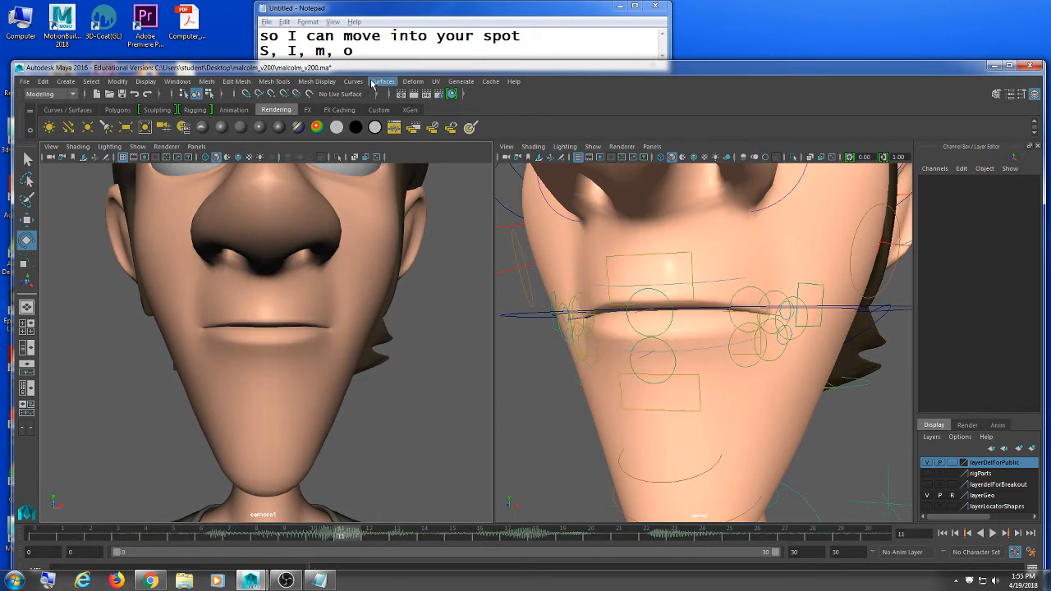
left_click_drag(533, 365, 619, 267)
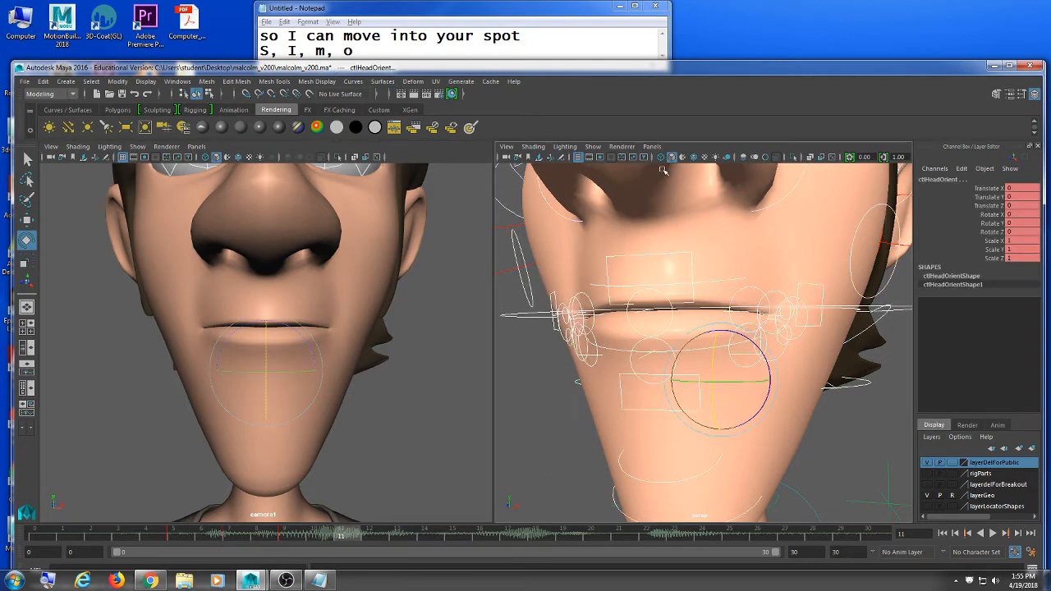
Adjust the Maya window's height, clear the control selection and nudge the Notepad window slightly
left_click_drag(602, 63, 603, 66)
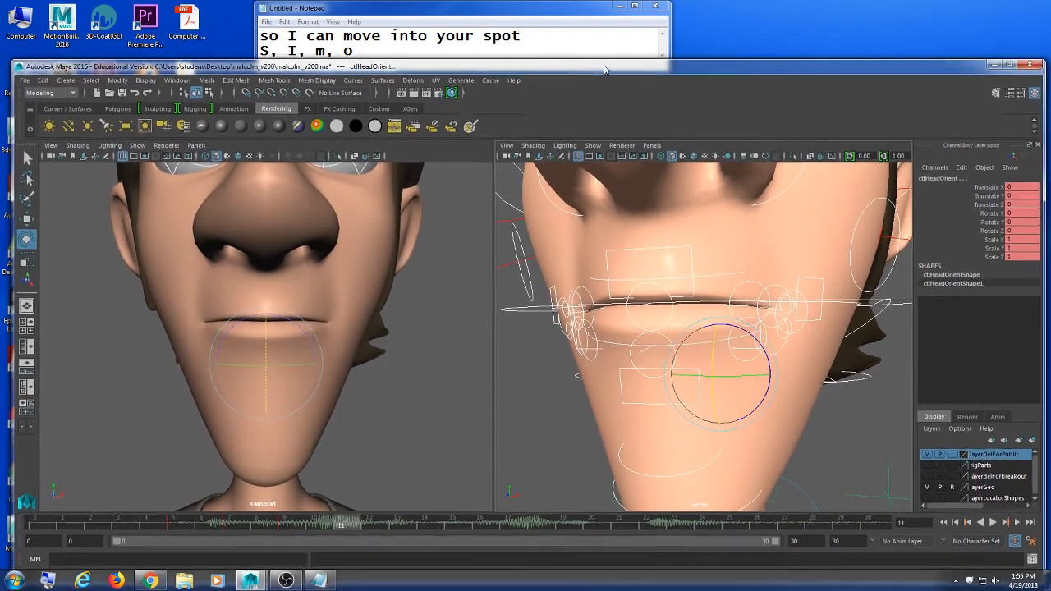
left_click_drag(812, 445, 854, 419, "alt")
left_click(853, 419)
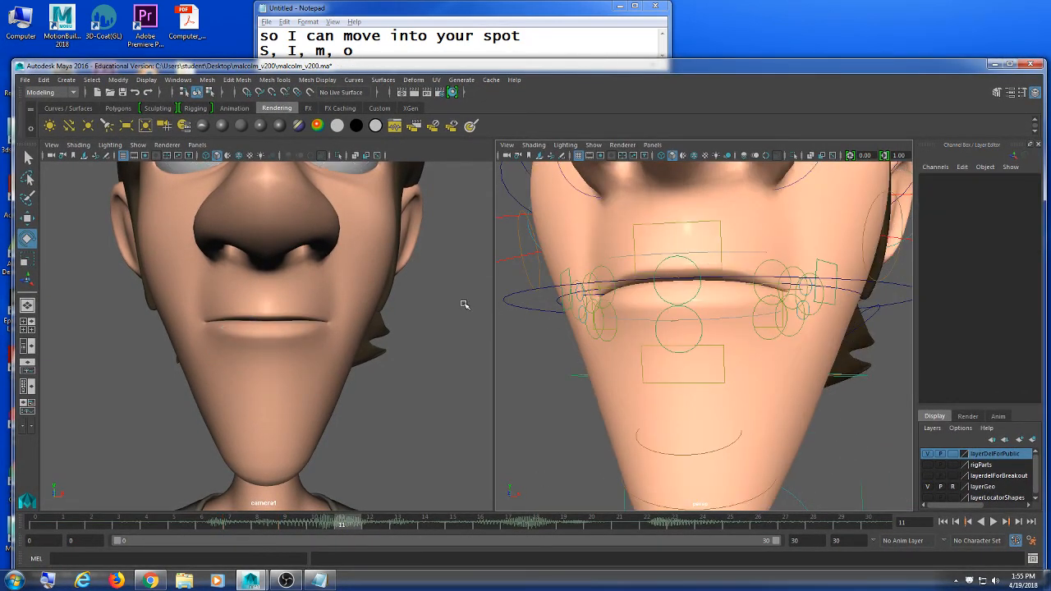
left_click(387, 12)
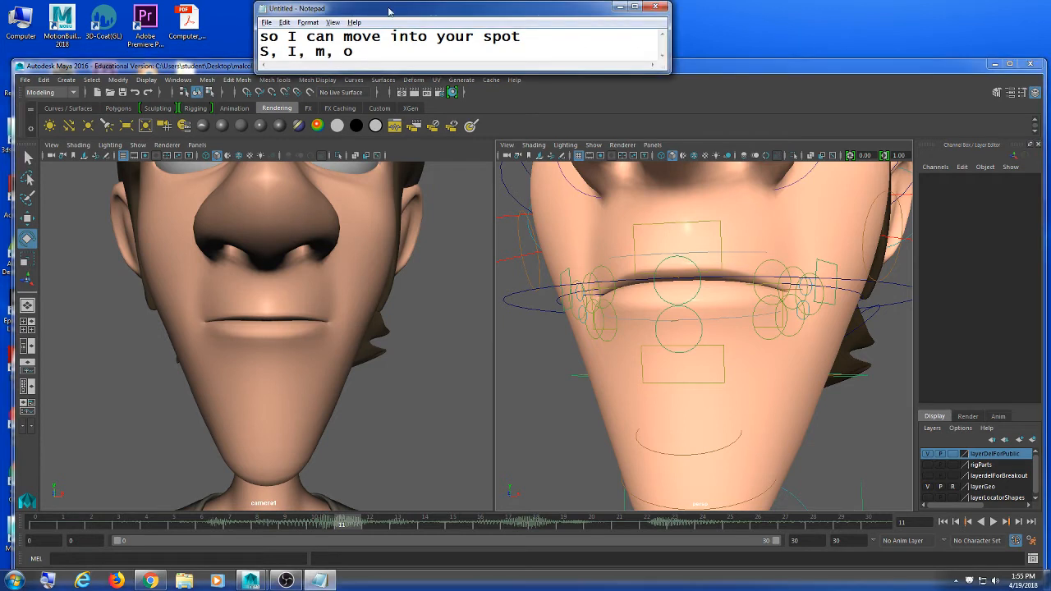
left_click_drag(391, 10, 393, 8)
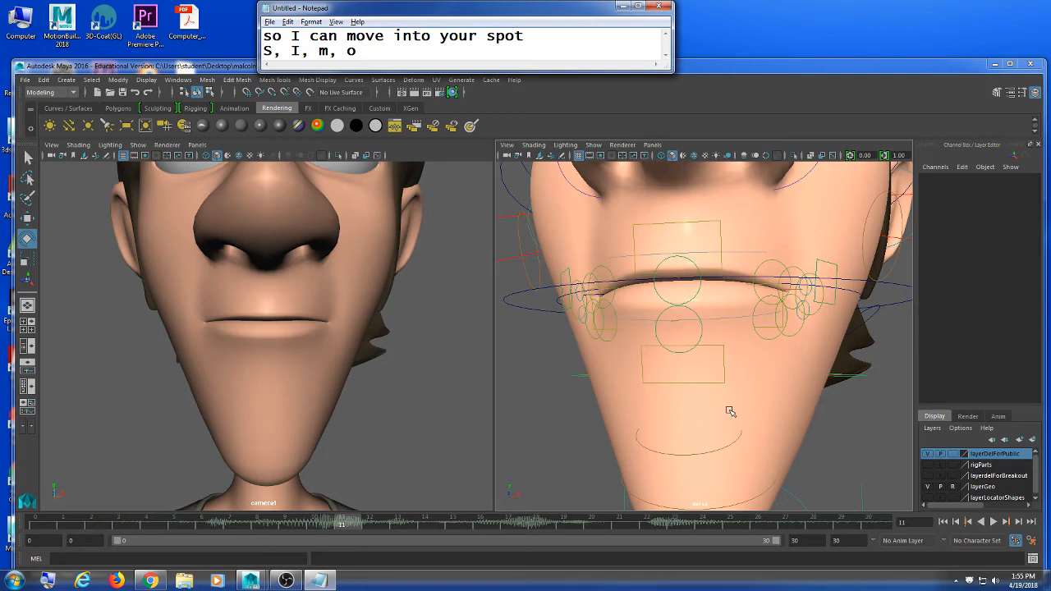
Check the phoneme mouth shape chart in Chrome and return to Maya
left_click_drag(700, 360, 705, 360, "alt")
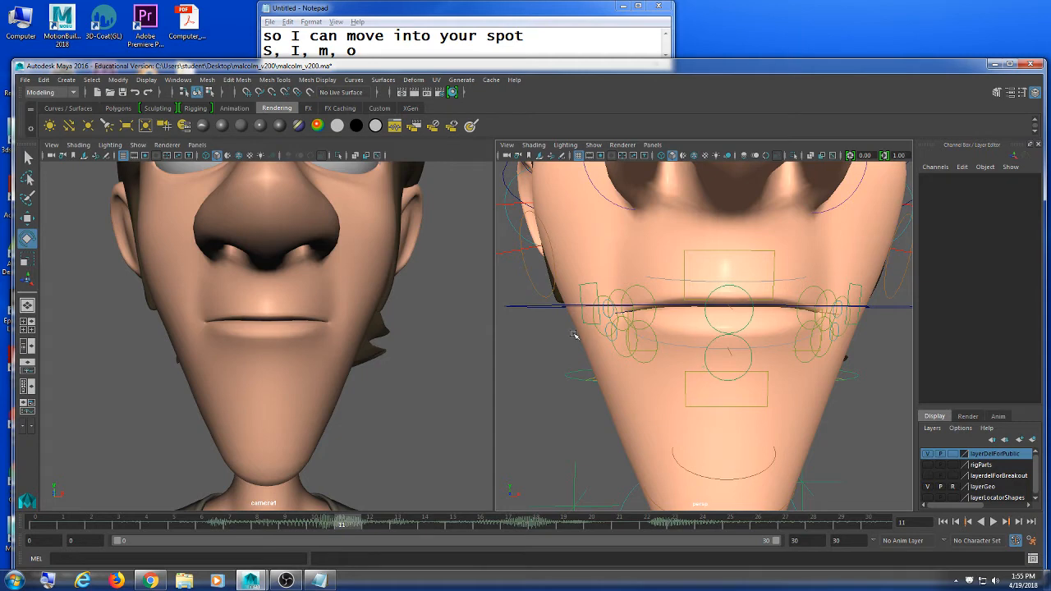
left_click(156, 581)
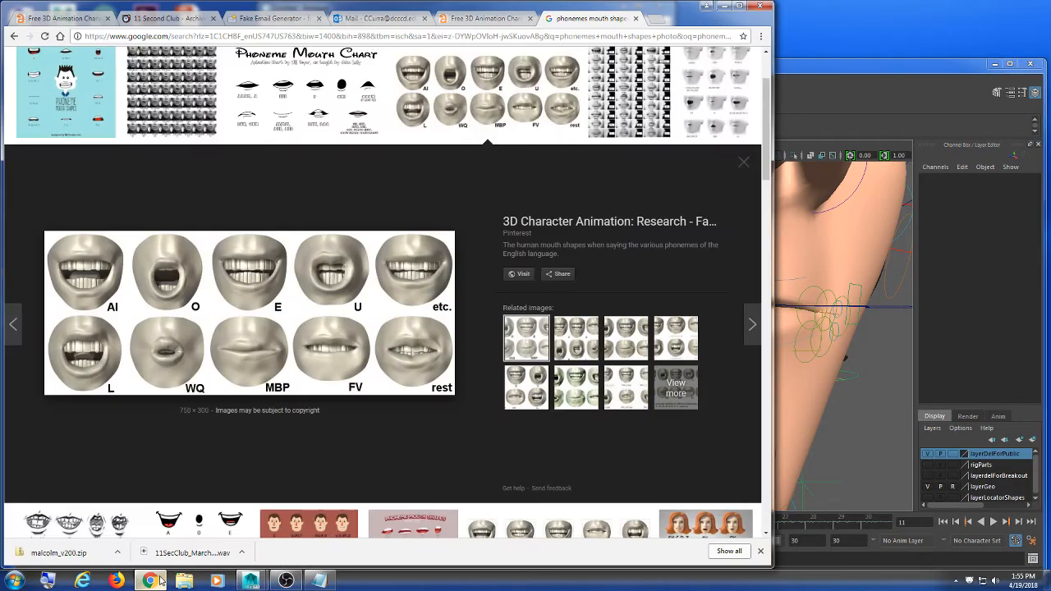
left_click(160, 581)
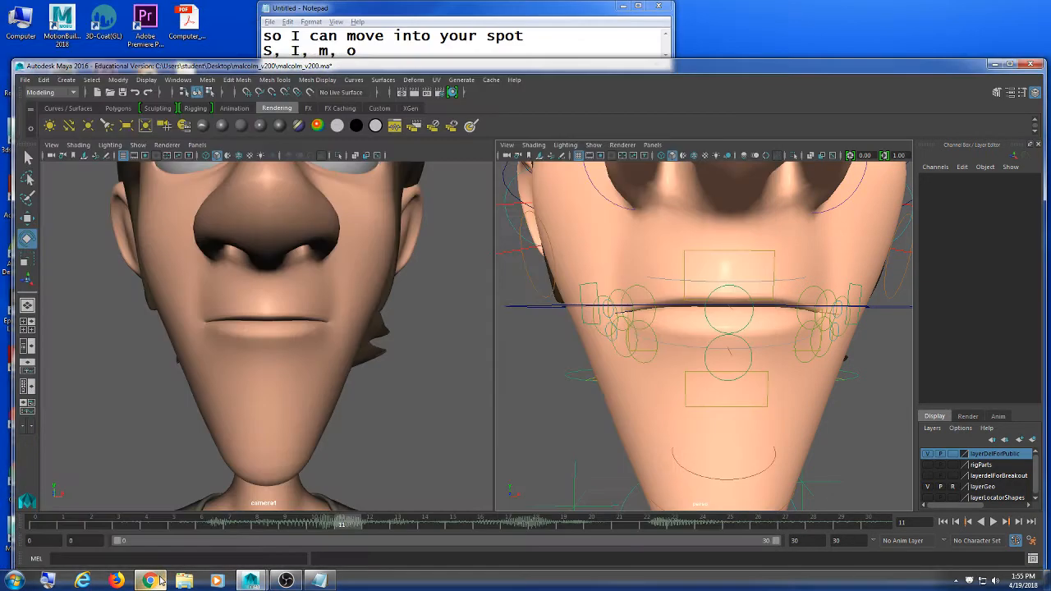
At frame 11, raise the upper lip's center control and lower the bottom lip's center control to about -0.229 in Translate Y
left_click_drag(793, 359, 795, 354, "alt")
middle_click_drag(795, 354, 693, 277, "alt")
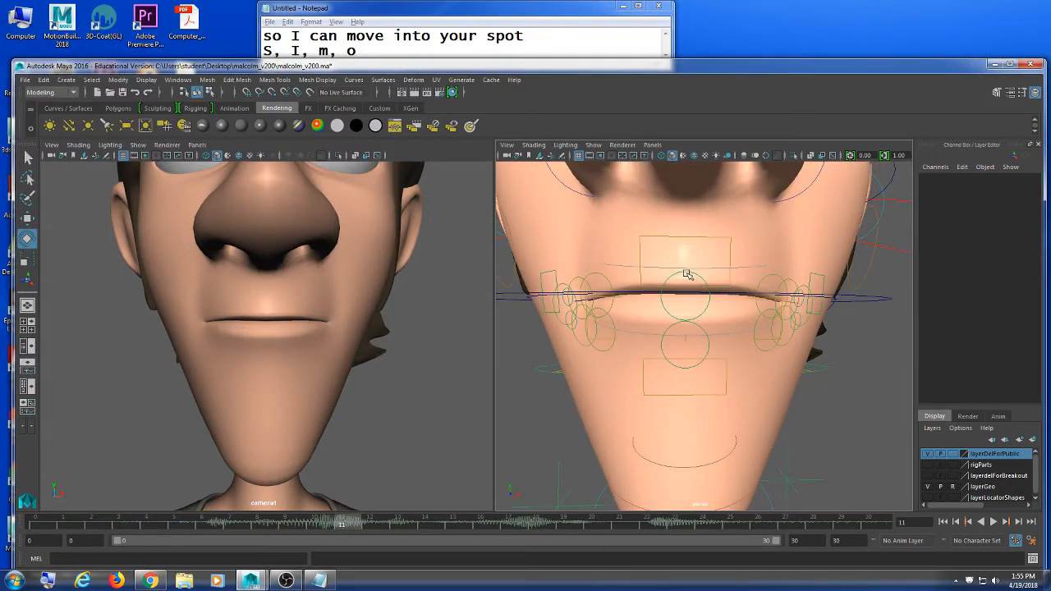
left_click(687, 272)
key("w")
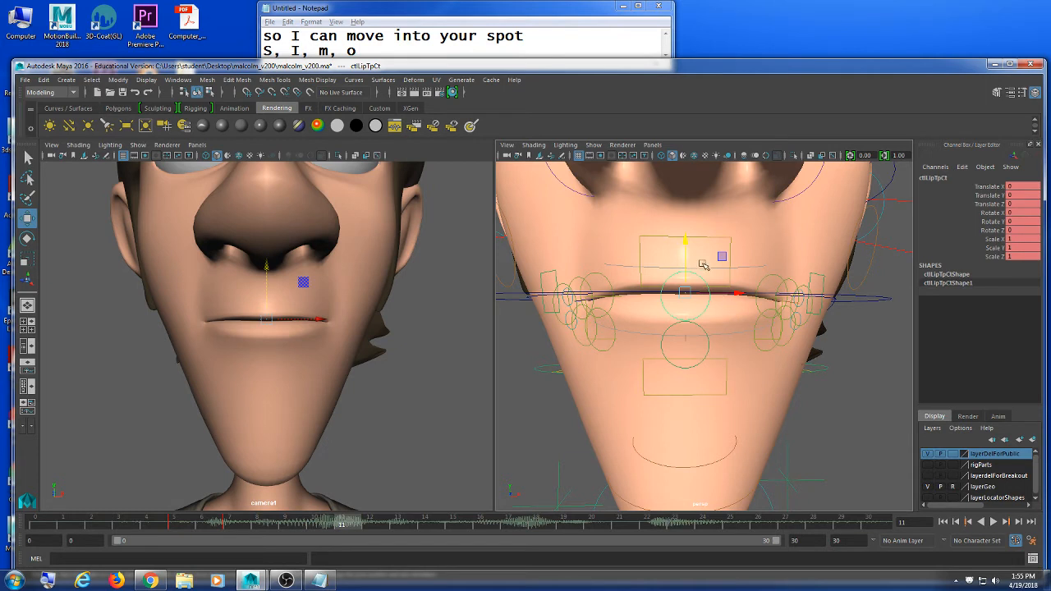
left_click_drag(687, 247, 688, 225)
left_click(693, 366)
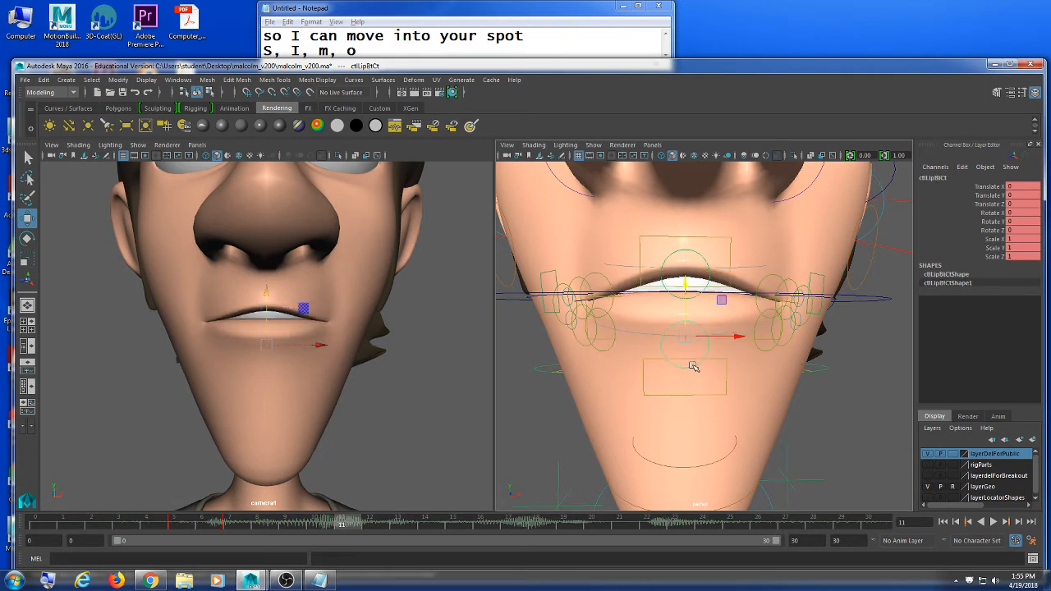
left_click_drag(686, 338, 687, 362)
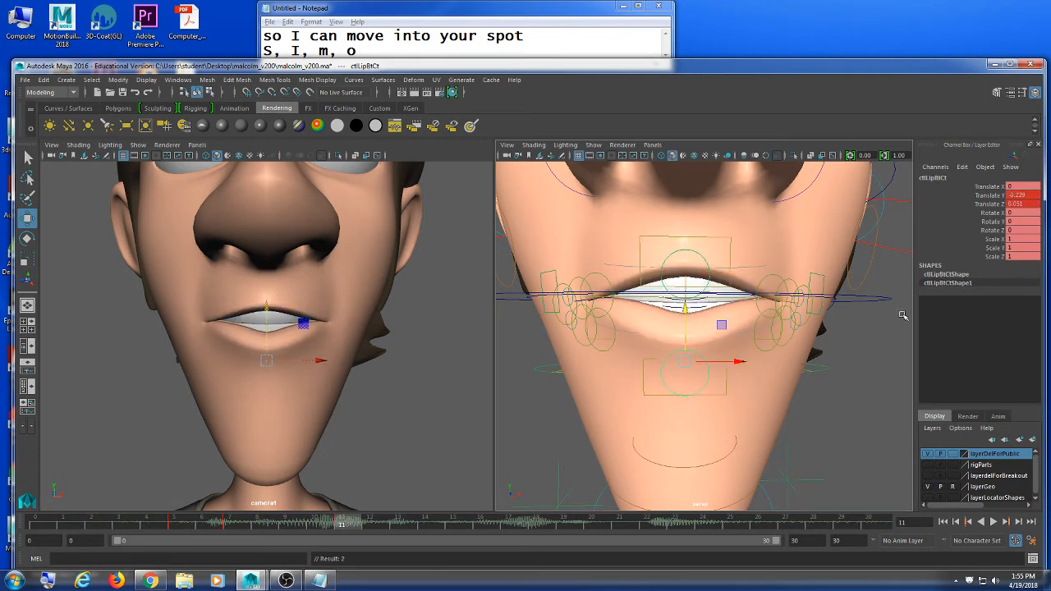
Rotate the jaw control open to about 6 in Rotate X at frame 11
left_click_drag(904, 315, 829, 318, "alt")
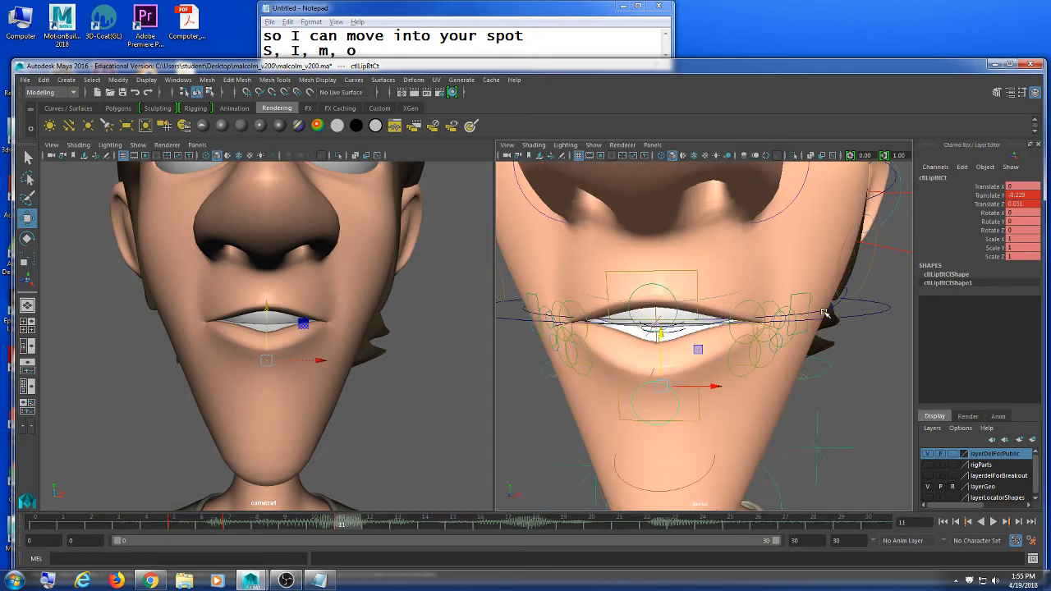
left_click(825, 313)
key("e")
left_click_drag(680, 266, 679, 274)
left_click_drag(802, 377, 804, 365, "alt")
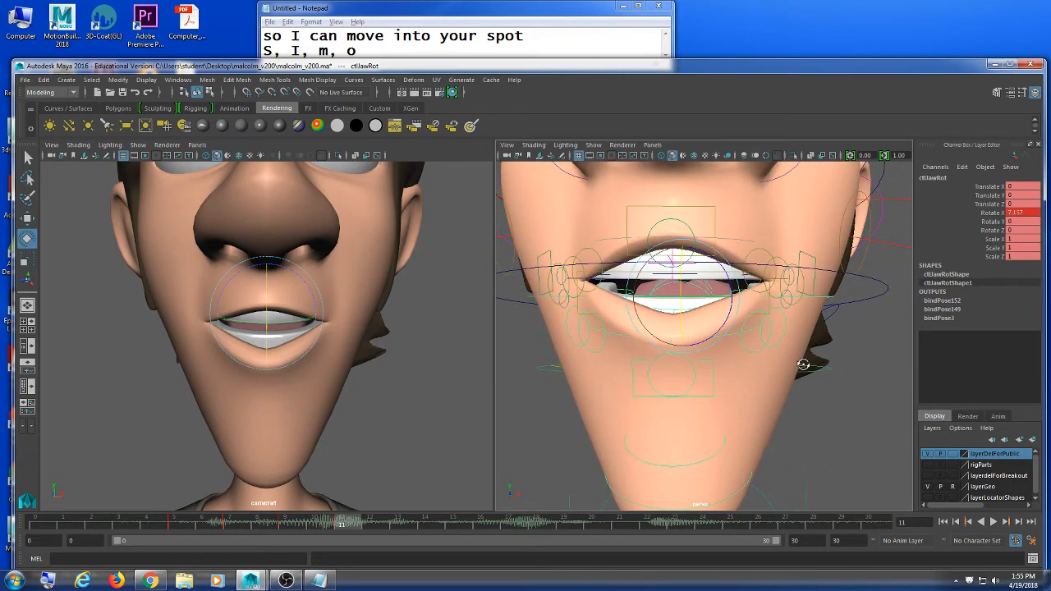
left_click_drag(681, 288, 681, 285)
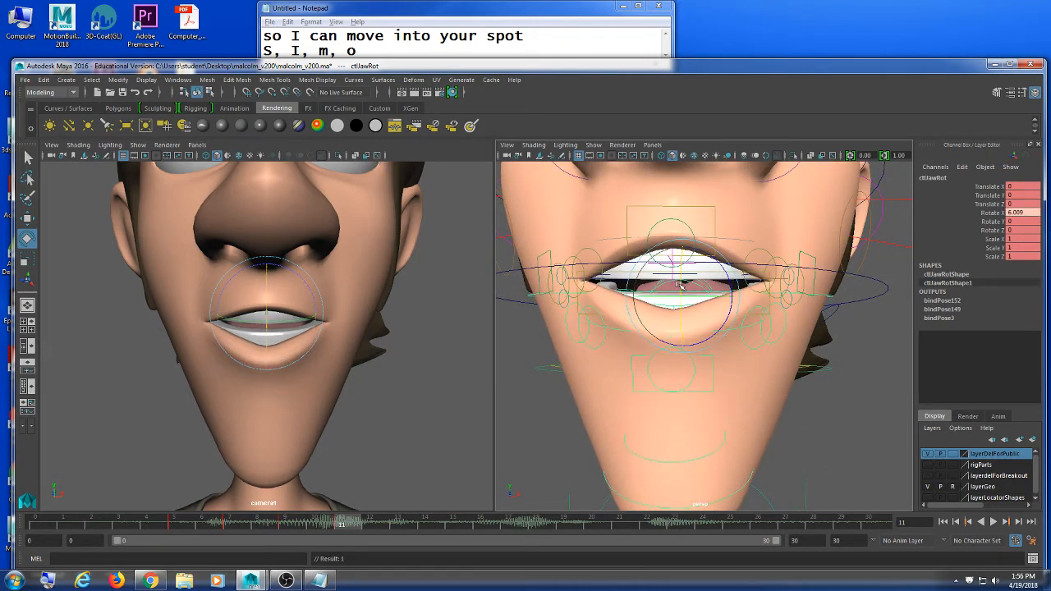
left_click(681, 285)
Move the character's left upper-lip control inward to about -0.22 in Translate X, undoing the trial upward move
left_click(757, 256)
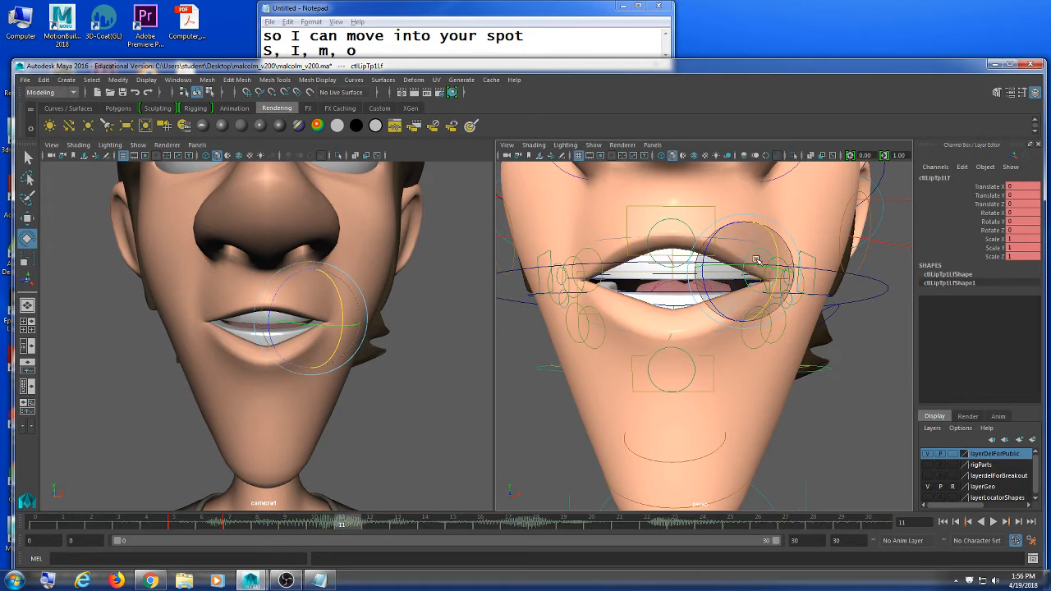
key("w")
left_click_drag(744, 233, 740, 213)
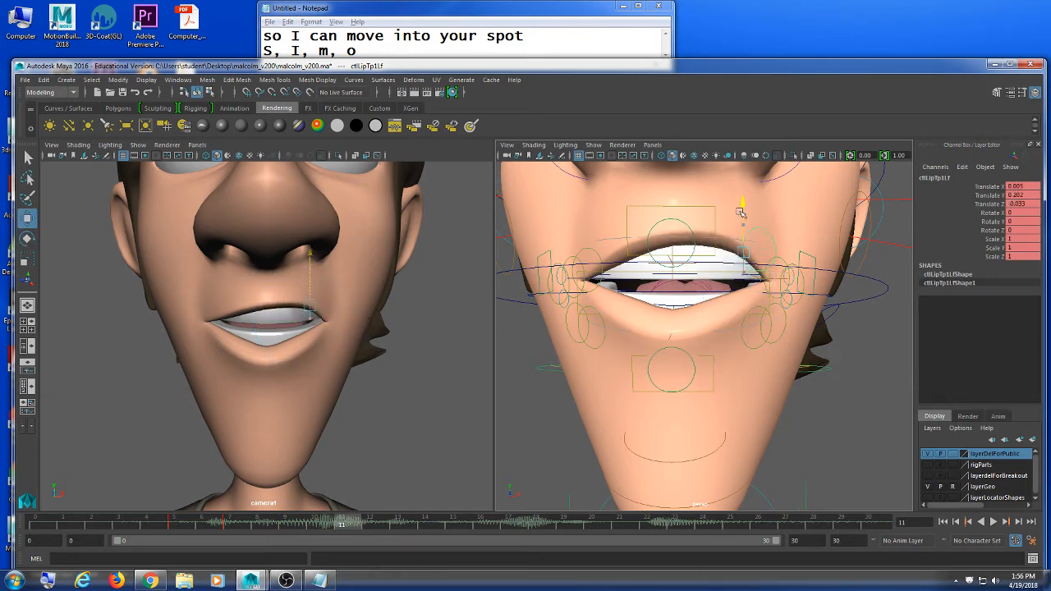
key("ctrl+z")
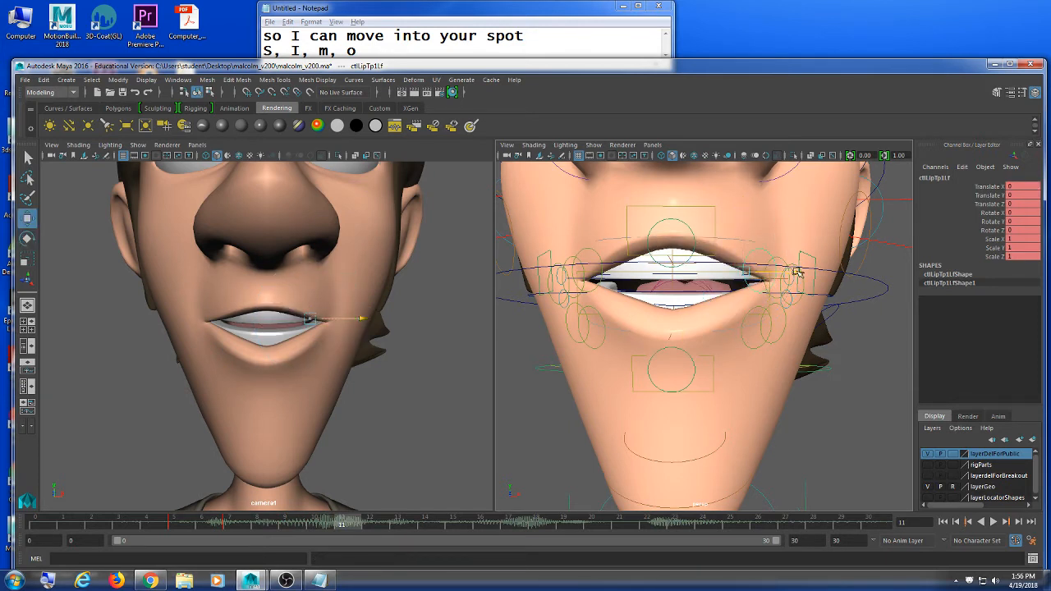
left_click_drag(780, 272, 753, 272)
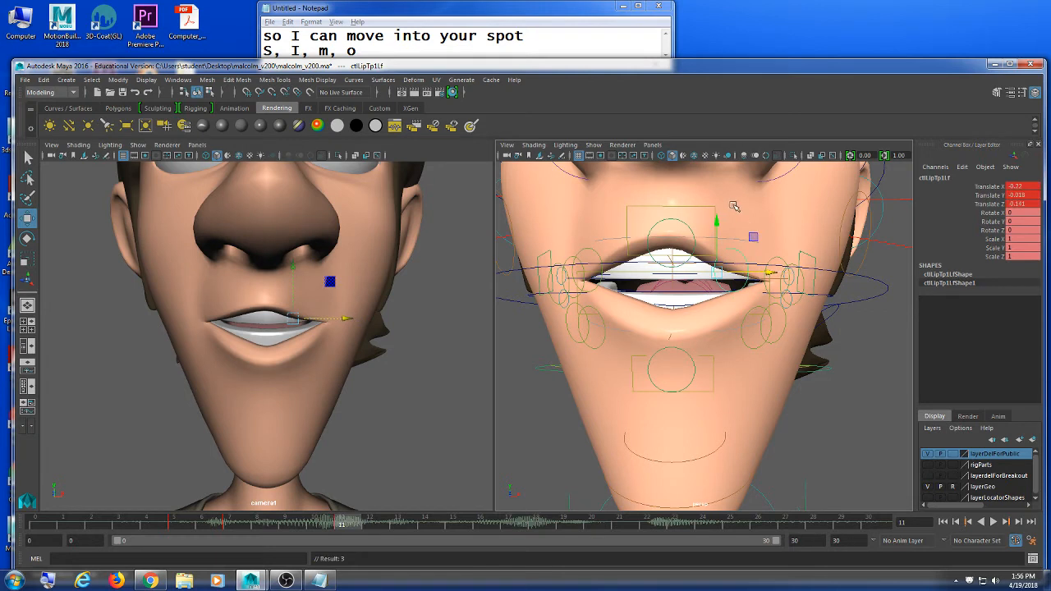
Move the character's right upper-lip and right lower-lip controls inward toward the center of the mouth
left_click(597, 254)
left_click_drag(655, 268, 675, 267)
left_click(601, 321)
left_click_drag(653, 320, 666, 316)
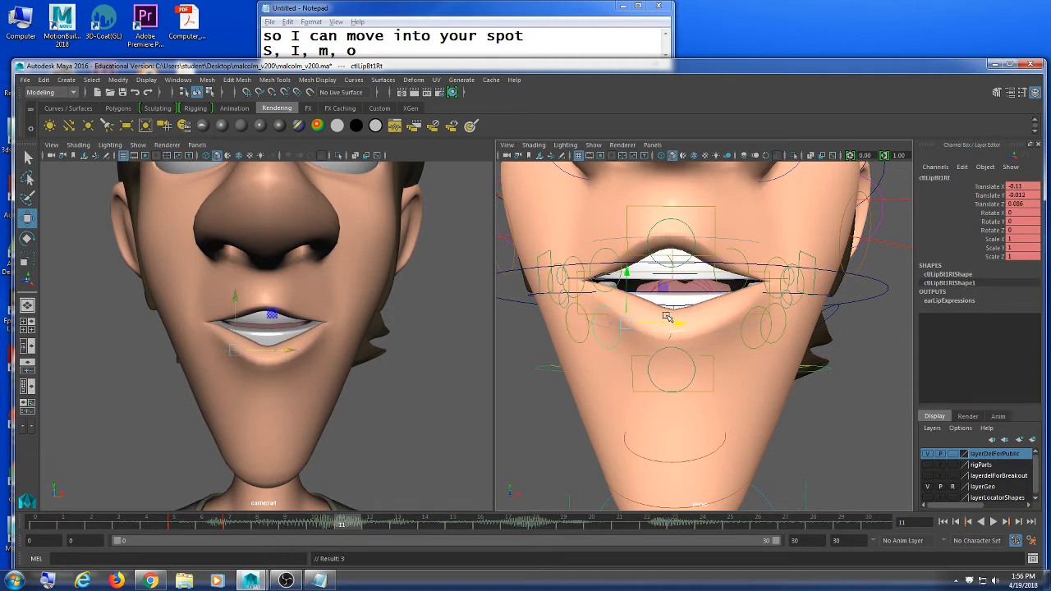
Move the character's left lower-lip control inward to about -0.132 in Translate X and raise the bottom lip's center control slightly
left_click(760, 321)
left_click_drag(763, 321, 768, 322)
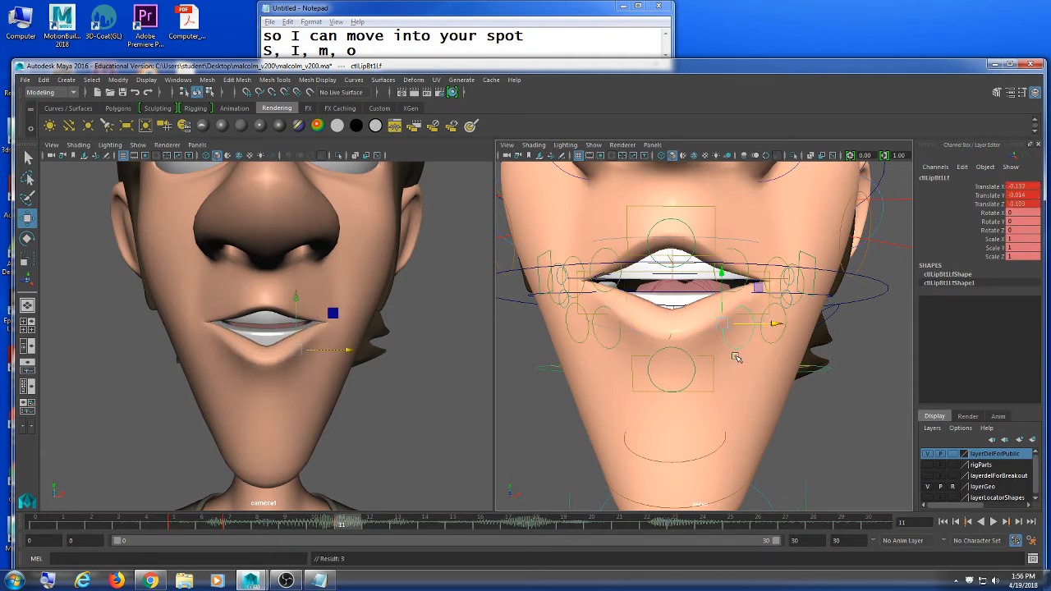
left_click(683, 351)
mouse_move(675, 329)
left_mouse_down()
mouse_move(673, 303)
mouse_move(674, 323)
left_mouse_up()
Lower the upper lip's center control slightly to about 0.164 in Translate Y at frame 11
left_click(667, 219)
left_click(669, 217)
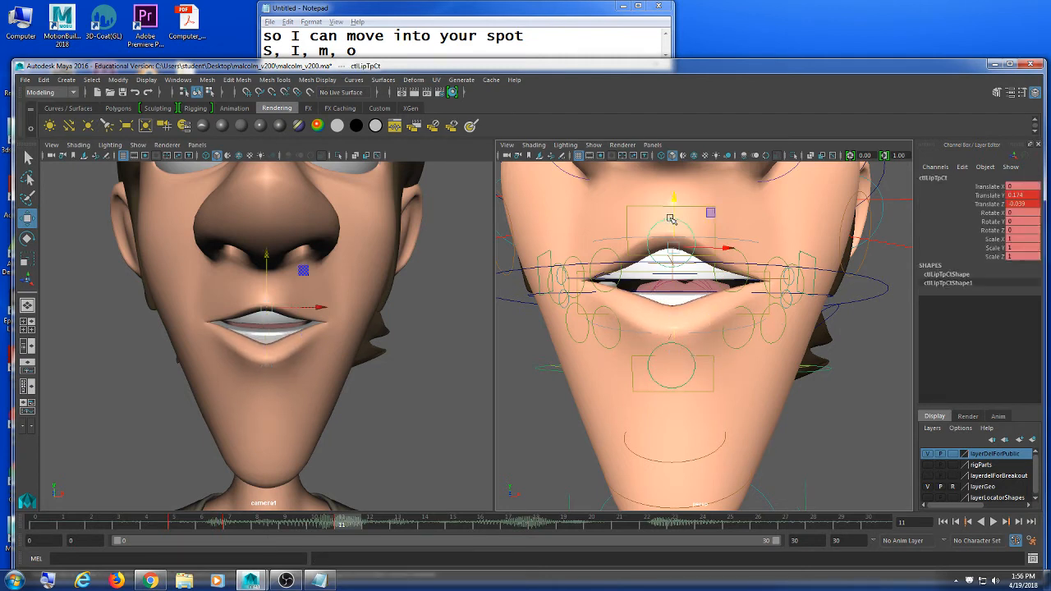
left_click_drag(676, 216, 675, 204)
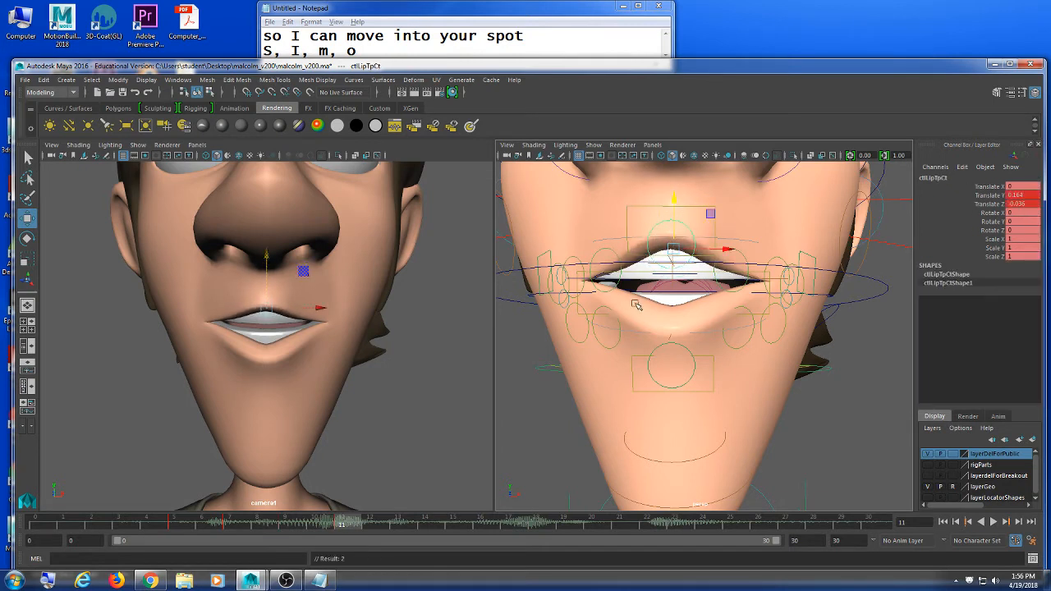
Raise the left and right lower-lip side controls together slightly, bringing the left one to about 0.002 in Translate Y
left_click(606, 308)
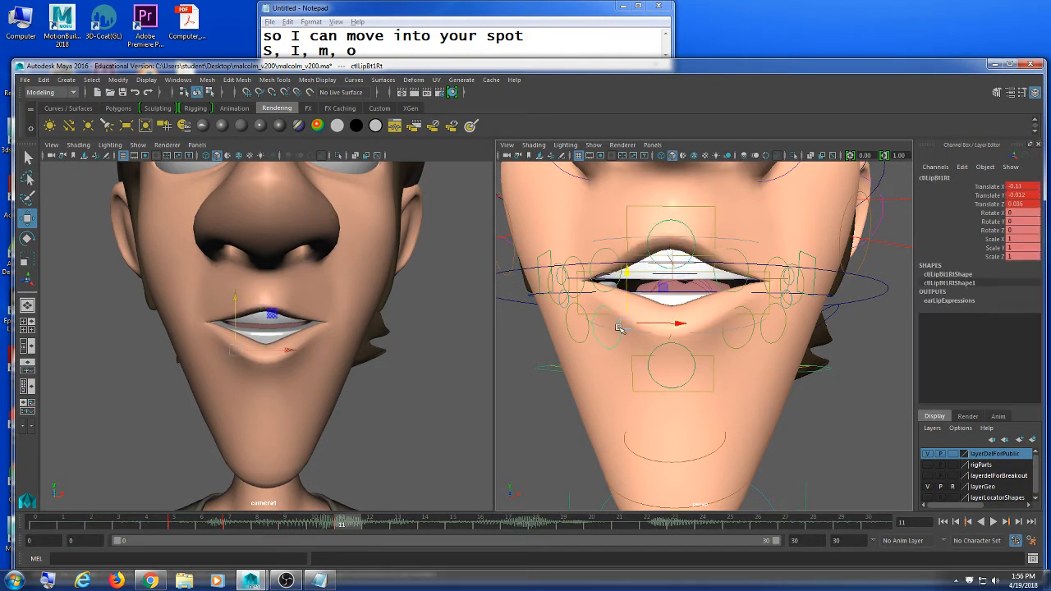
left_click(740, 343, "shift")
mouse_move(719, 269)
left_mouse_down()
mouse_move(719, 280)
mouse_move(719, 262)
left_mouse_up()
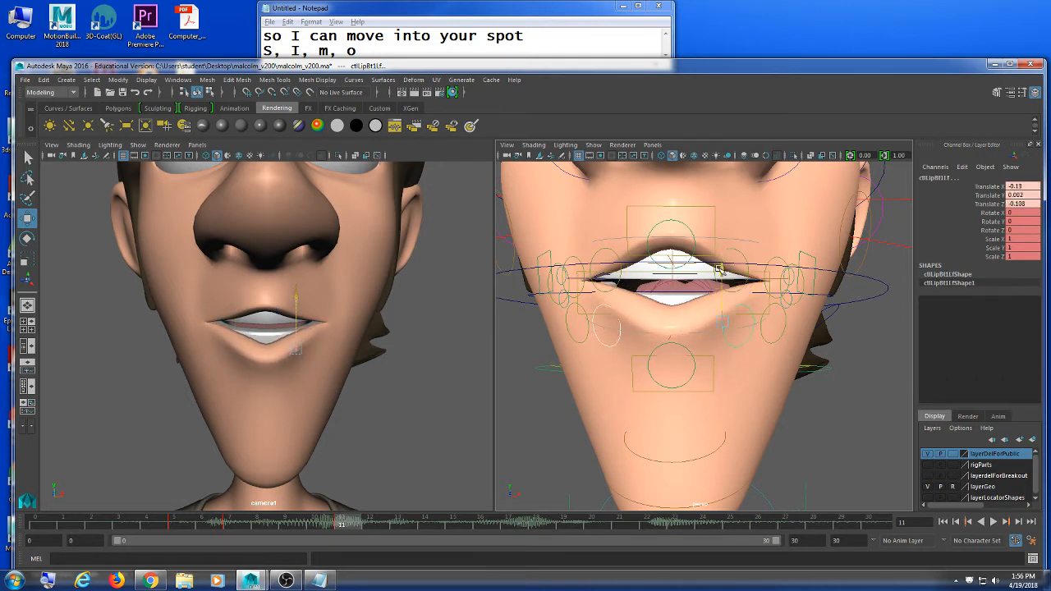
Lower both upper-lip side controls together, the left one to about -0.107 in Translate Y, and key them at frame 11
left_click(625, 251)
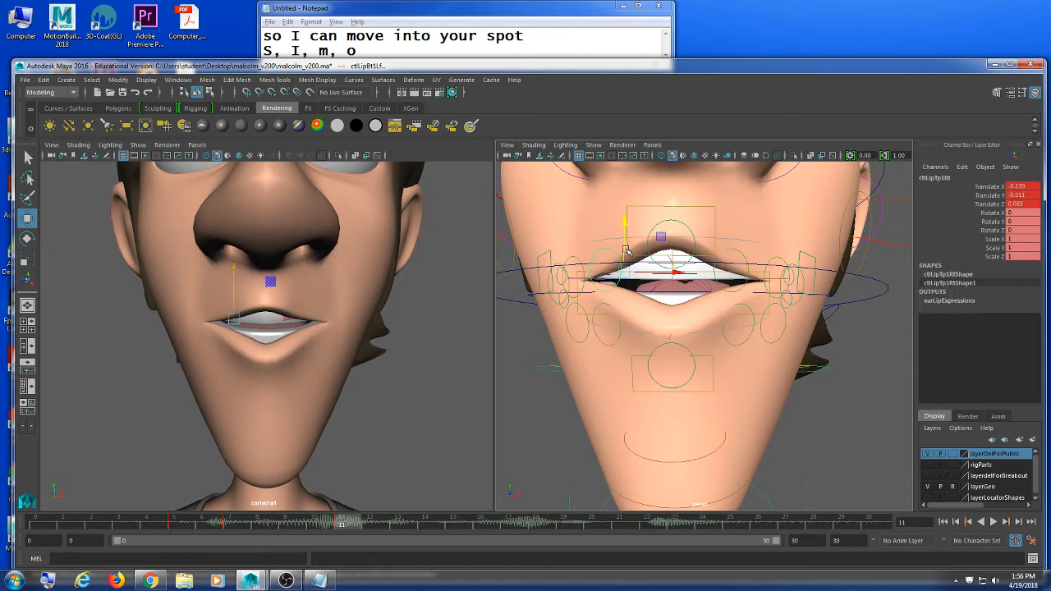
left_click(731, 253)
mouse_move(717, 230)
left_mouse_down()
mouse_move(717, 215)
mouse_move(718, 235)
left_mouse_up()
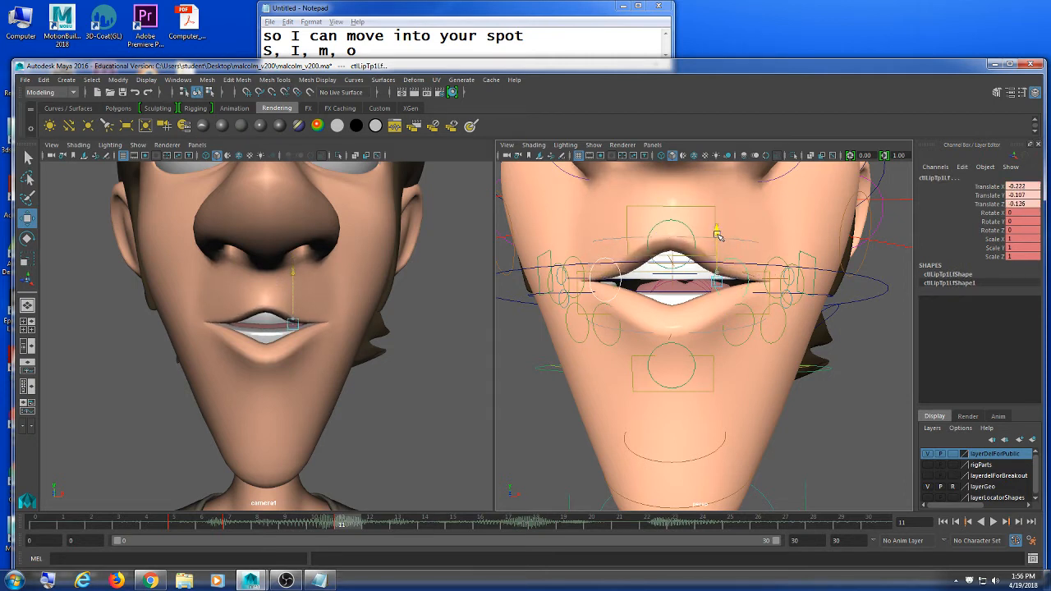
key("s")
Close the jaw control slightly to about 5.38 in Rotate X and key it at frame 11
left_click(828, 295)
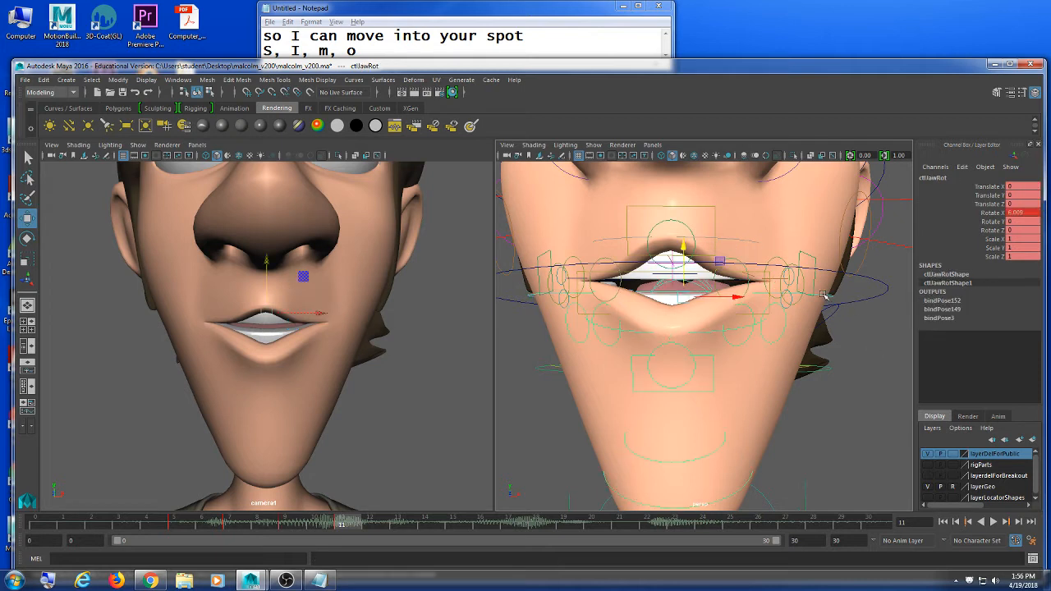
key("e")
left_click_drag(680, 278, 678, 279)
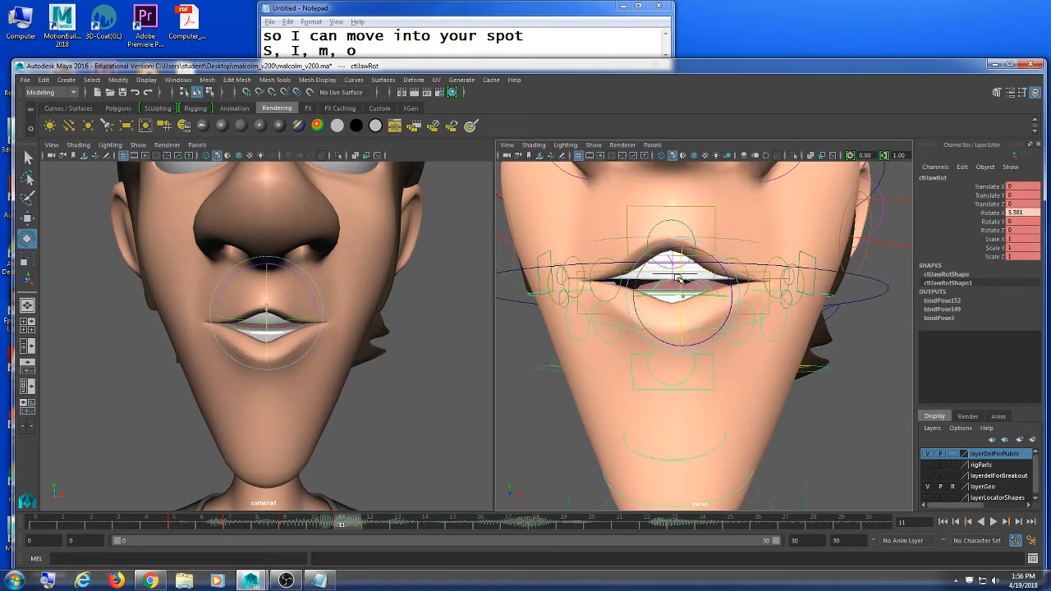
key("s")
Play back the lip-sync from the earlier frames and scrub to frame 8 to review the mouth shapes
left_click_drag(339, 525, 174, 532)
left_click(405, 406)
left_click(993, 523)
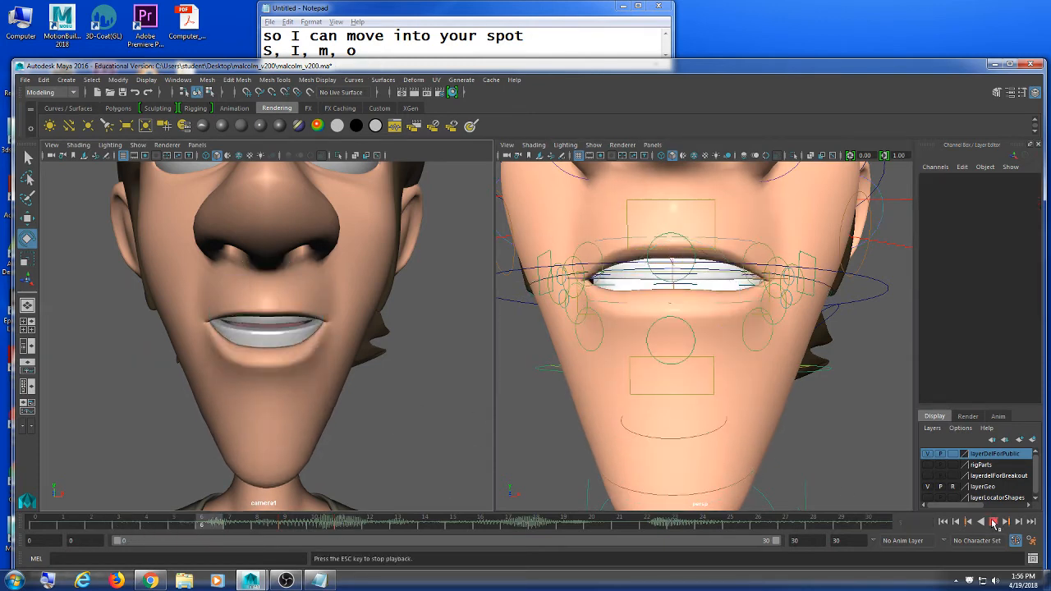
left_click_drag(367, 529, 274, 530)
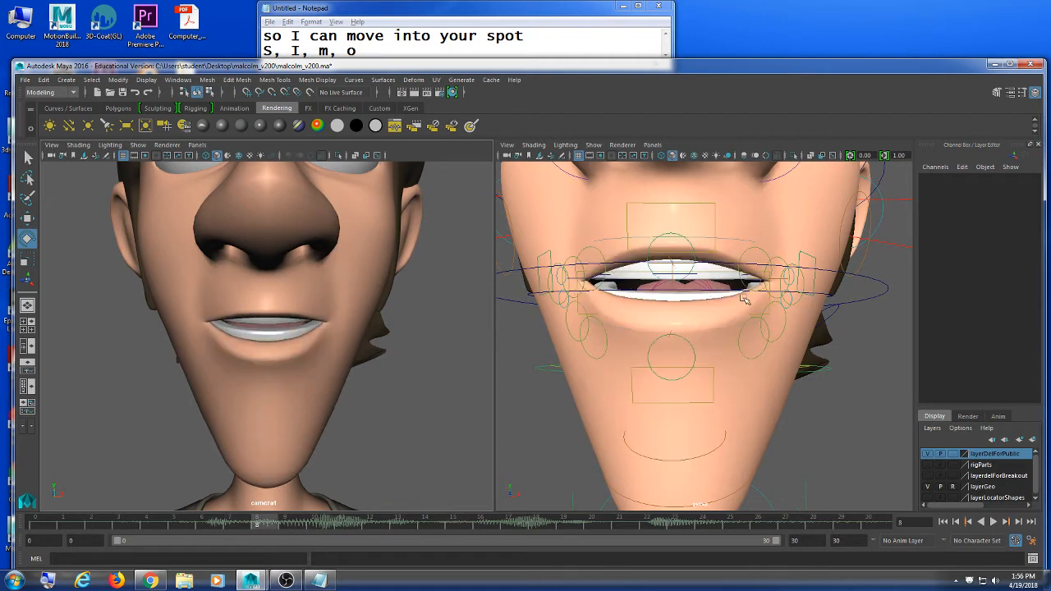
Select all the face controls and compare the mouth poses at frames 8 and 9
left_click_drag(860, 438, 770, 249)
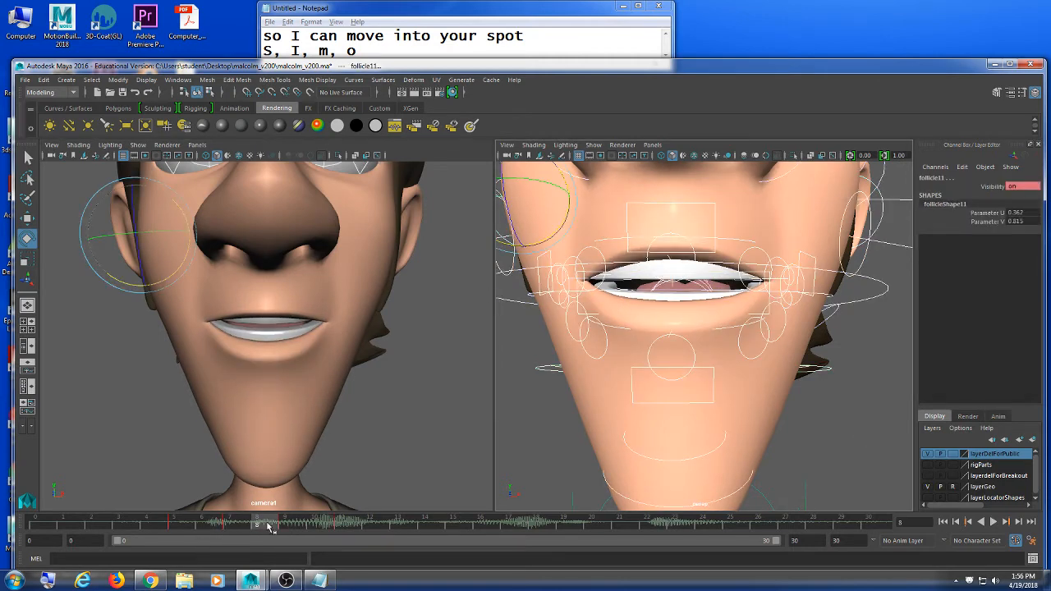
left_click(299, 529)
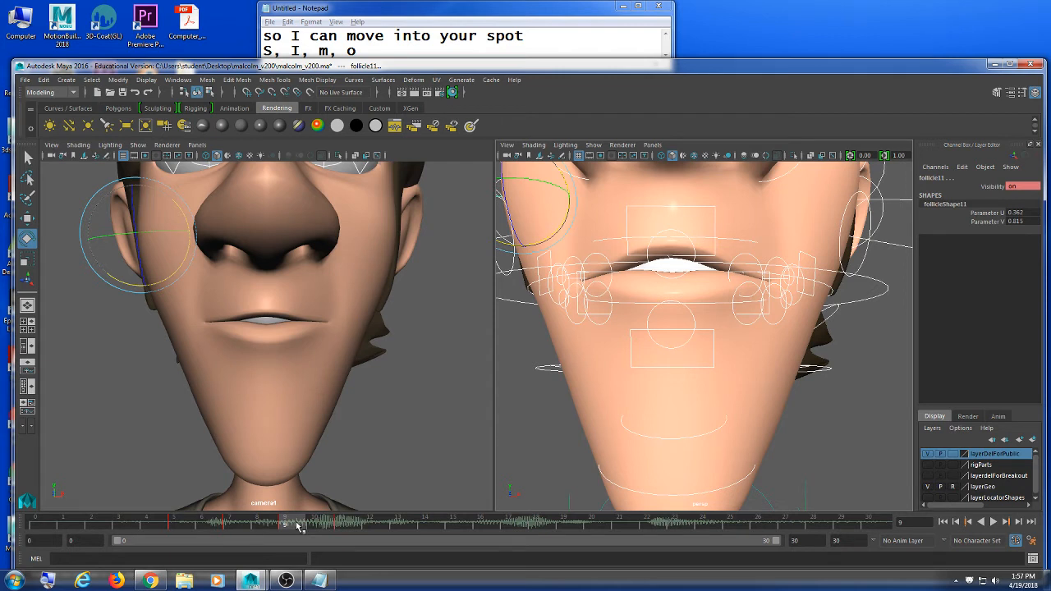
left_click(264, 529)
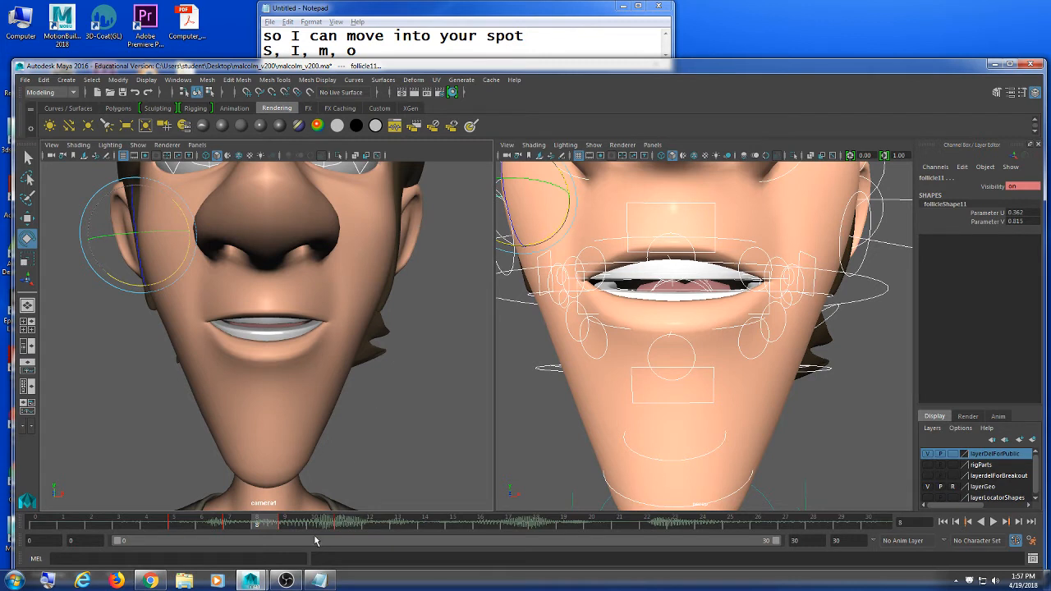
left_click(292, 523)
left_click(272, 524)
left_click(296, 525)
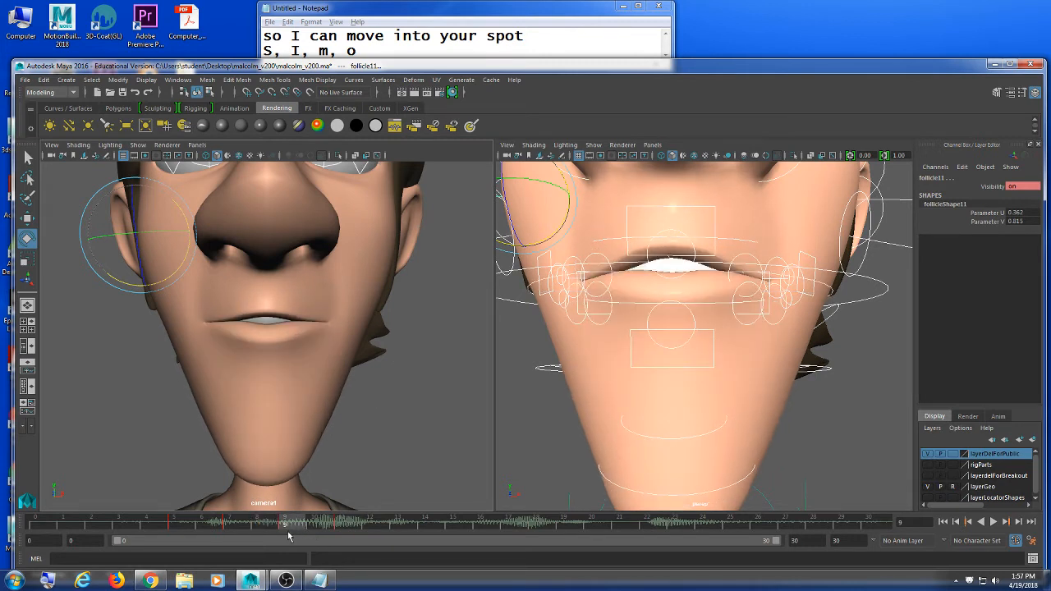
right_click(286, 530)
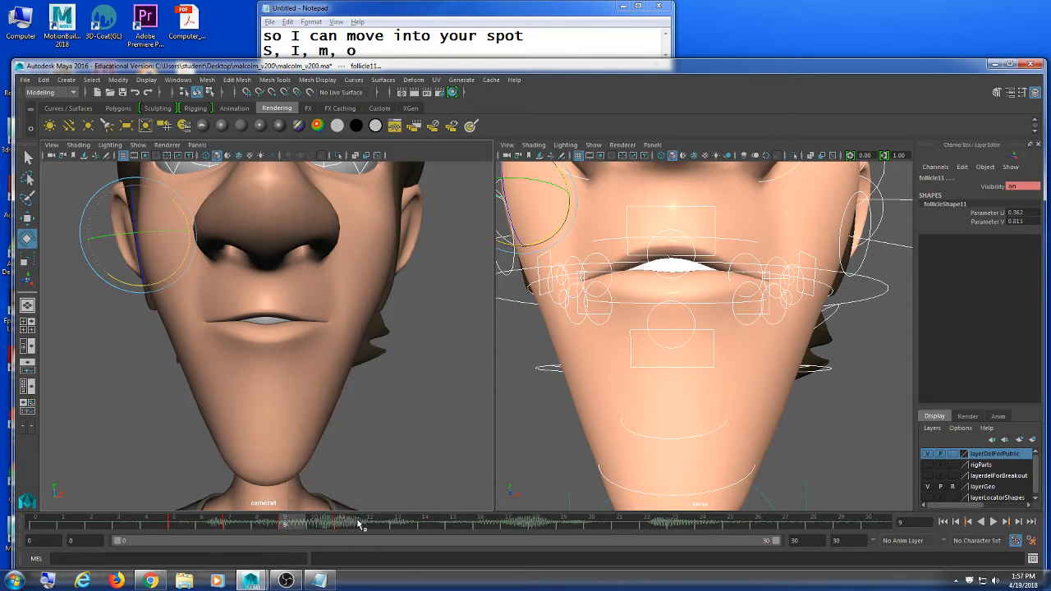
Key all the face controls at frame 11
left_click(341, 524)
left_click(853, 452)
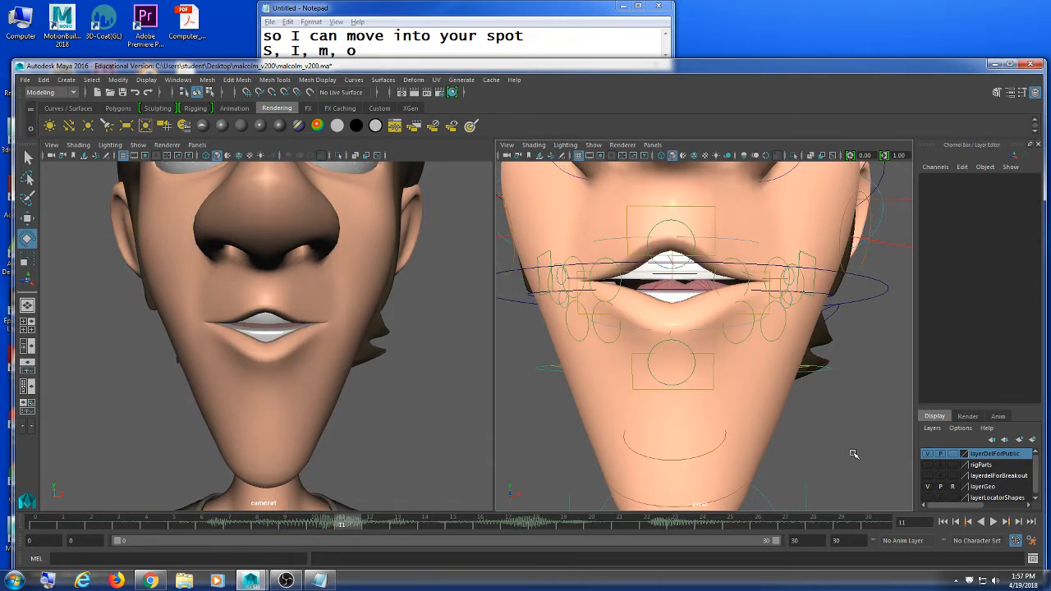
left_click_drag(854, 453, 511, 213)
key("s")
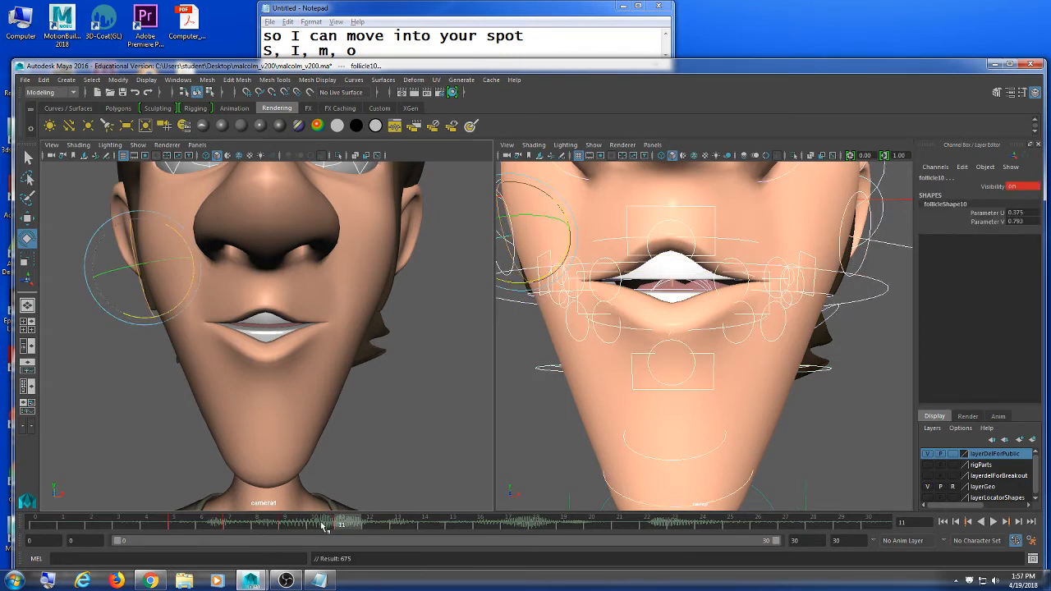
Try to copy the face controls' keys from frame 9 and paste them at frame 8
left_click(299, 525)
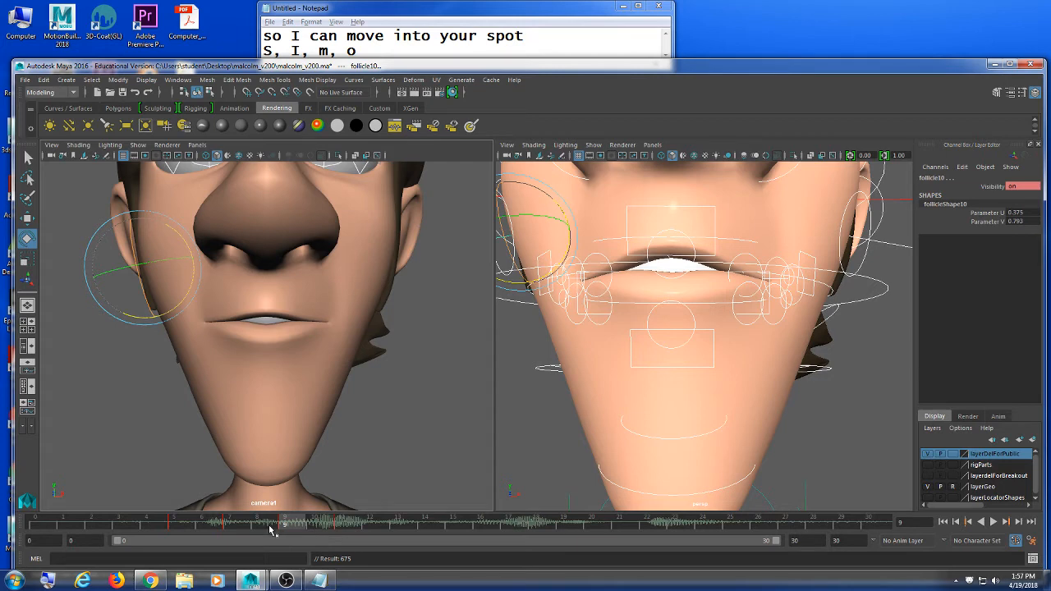
left_click(271, 531)
left_click(288, 528)
right_click(287, 526)
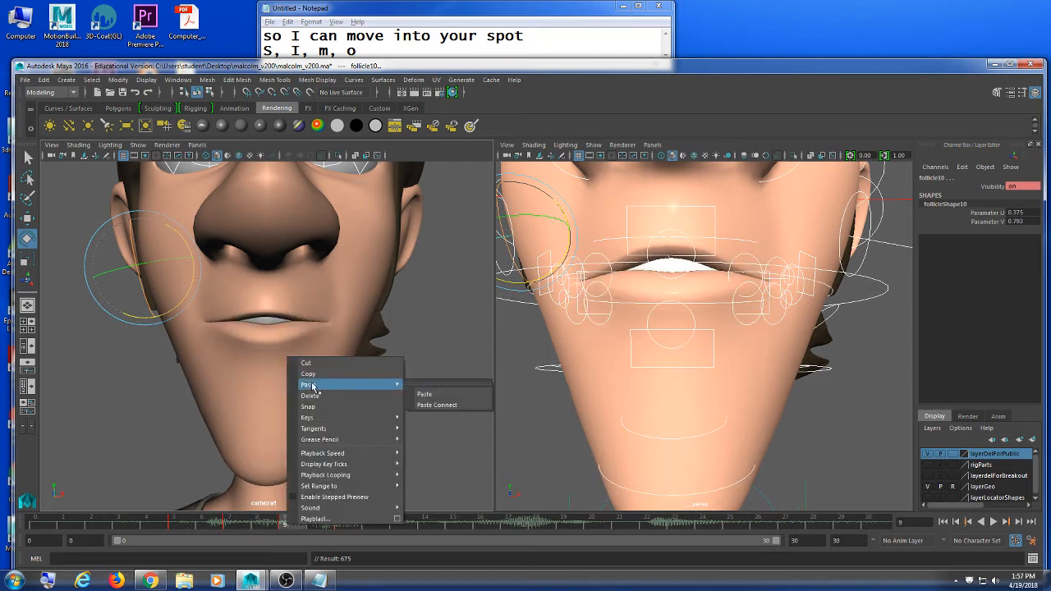
left_click(318, 375)
left_click(264, 531)
right_click(265, 531)
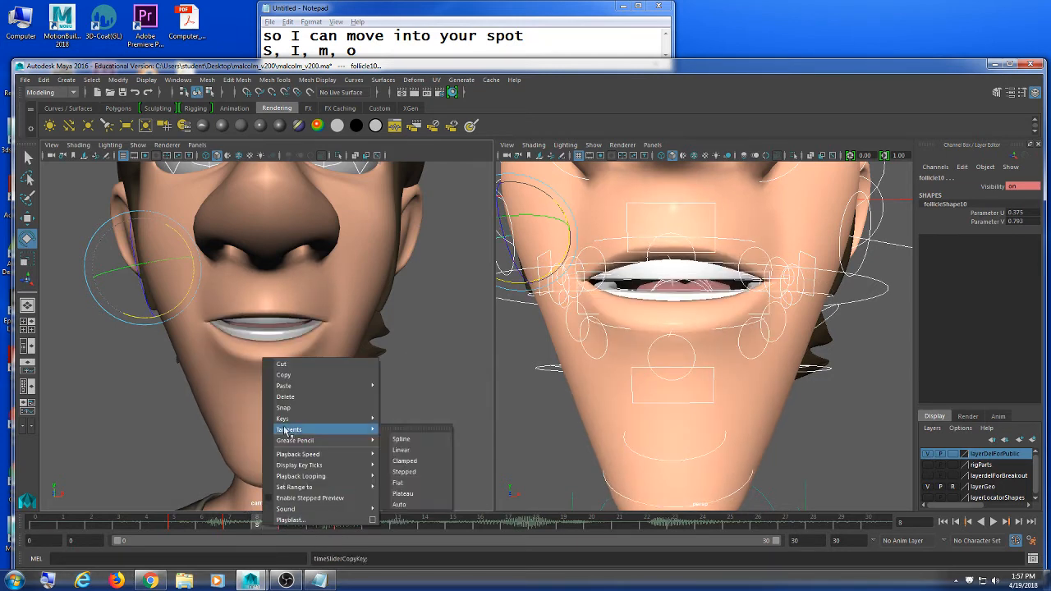
mouse_move(300, 386)
left_click(388, 395)
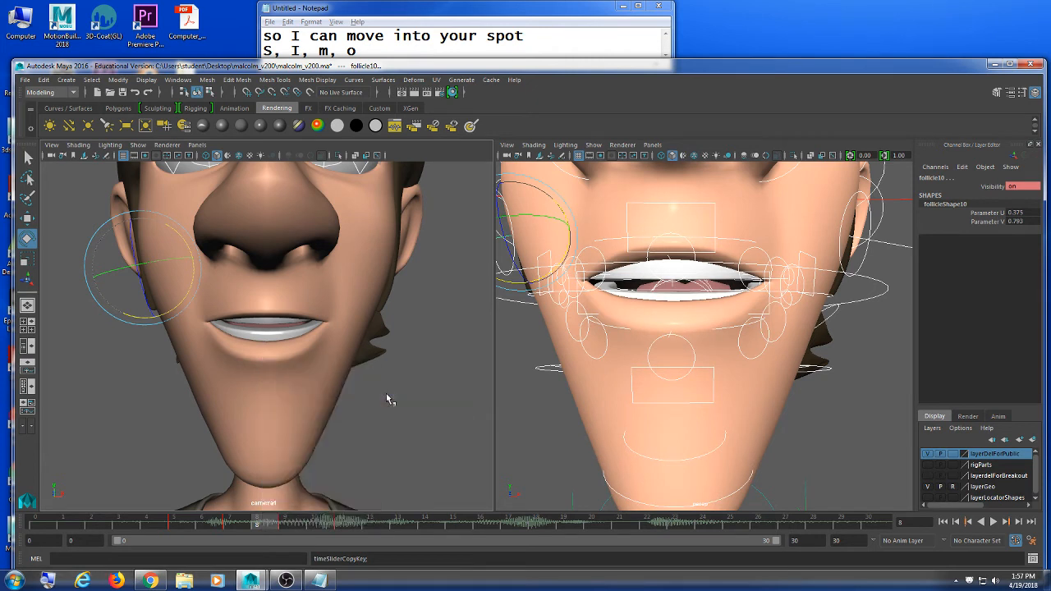
right_click(279, 531)
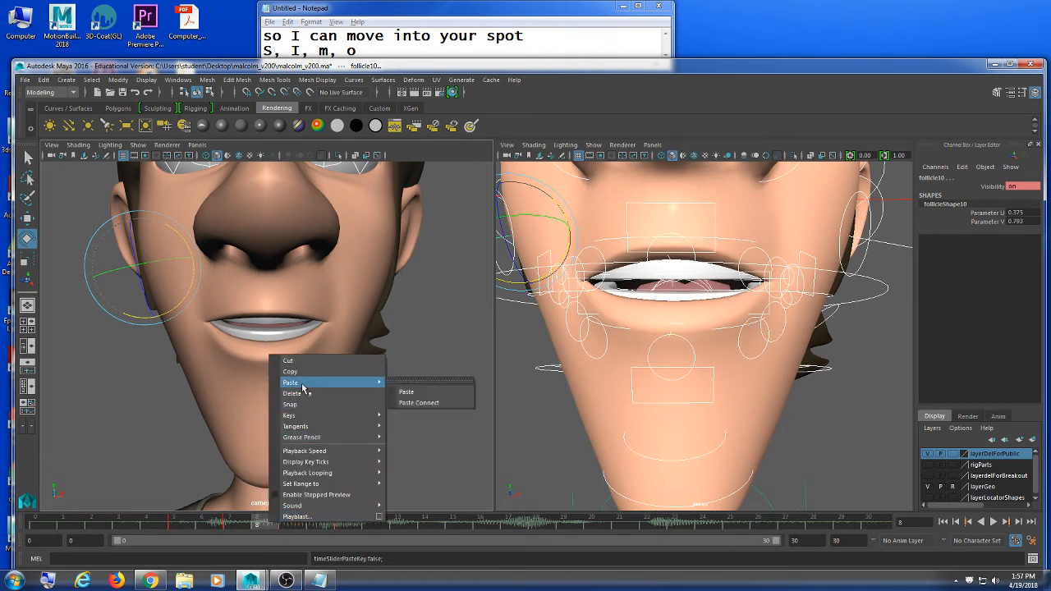
left_click(418, 393)
Retry pasting frame 9's copied keys at frame 8 and compare the mouth poses at both frames
left_click(288, 523)
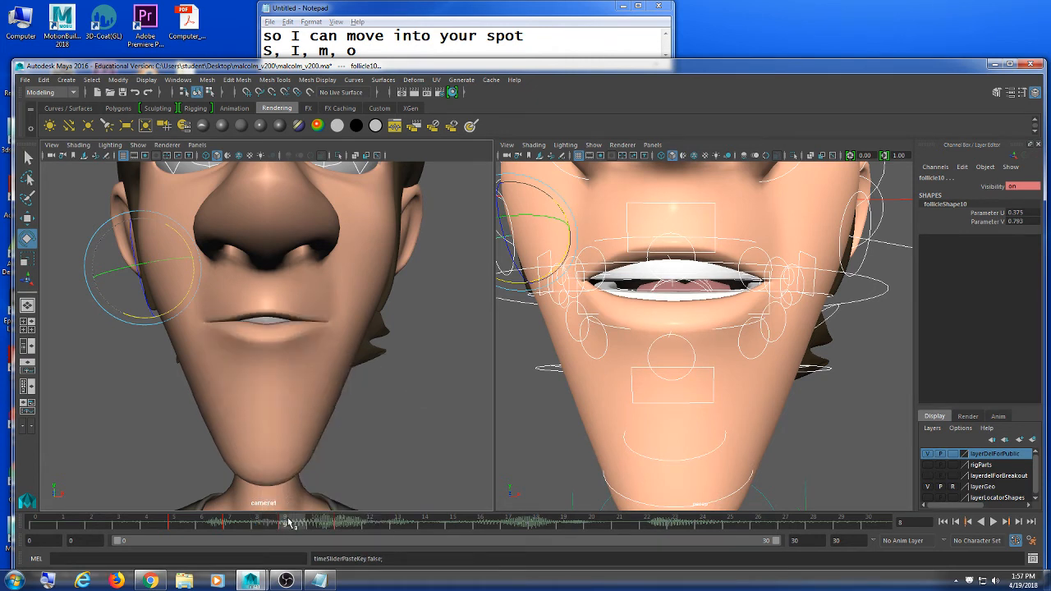
right_click(287, 524)
left_click(314, 366)
left_click(258, 523)
right_click(258, 523)
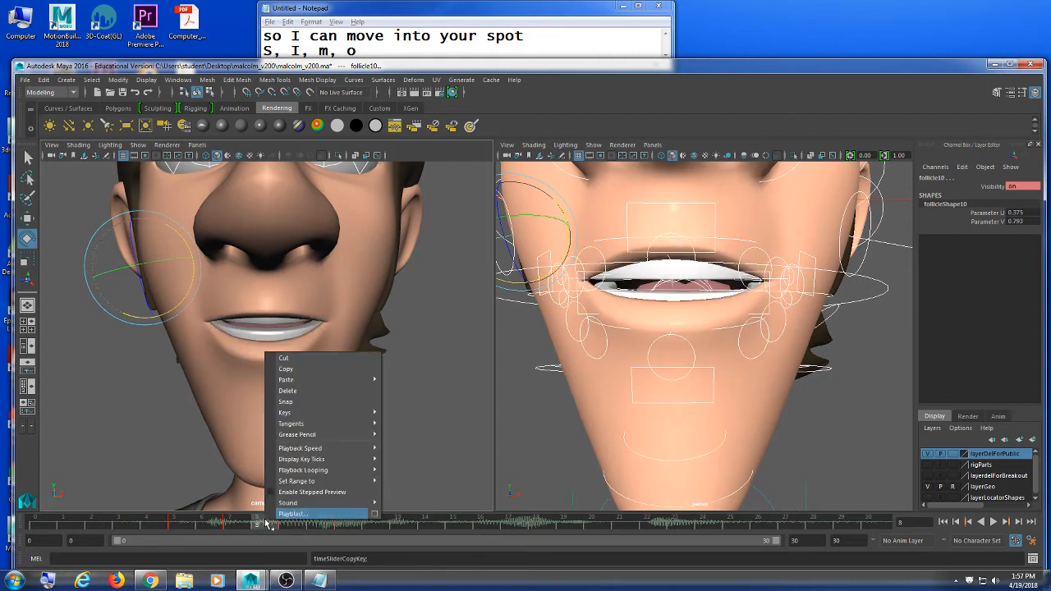
mouse_move(296, 379)
left_click(401, 389)
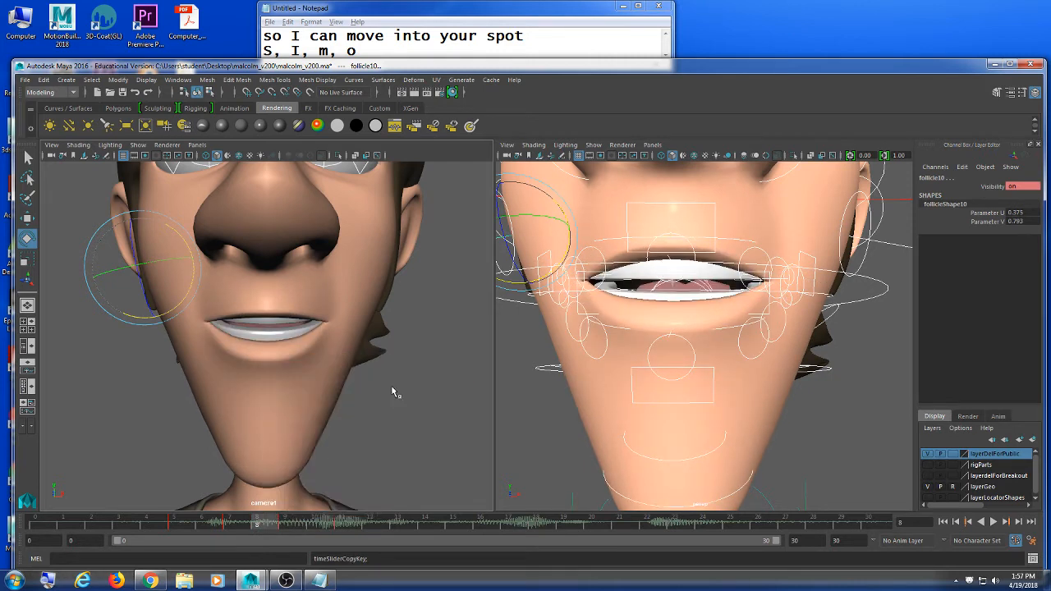
left_click(286, 525)
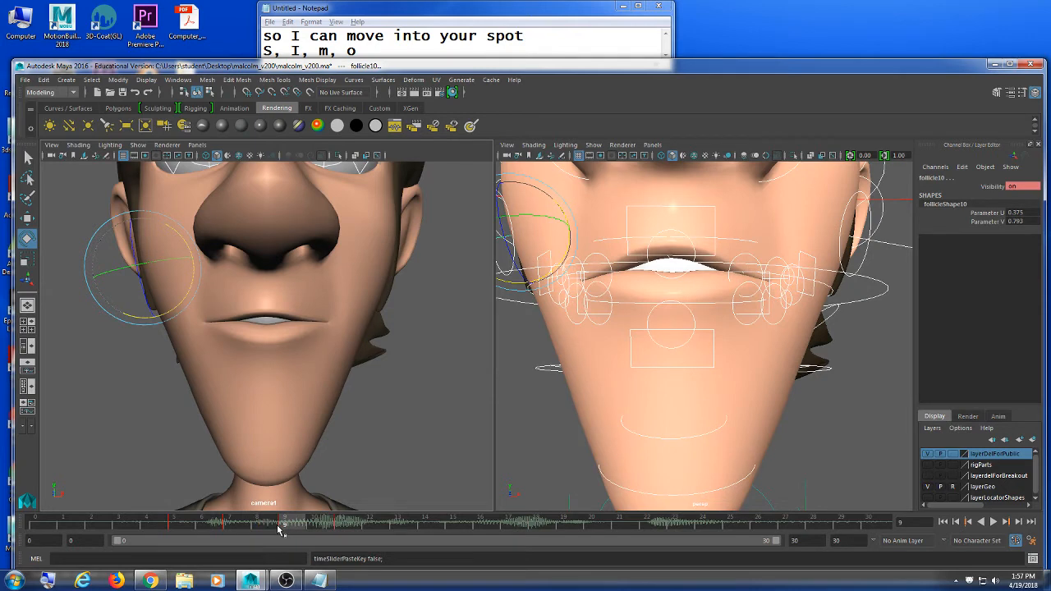
left_click(272, 525)
left_click(291, 525)
Close the mouth at frame 9 by resetting the mouth controls' Translate and Rotate values to 0, and key all the face controls
left_click(849, 429)
left_click_drag(876, 435, 430, 182)
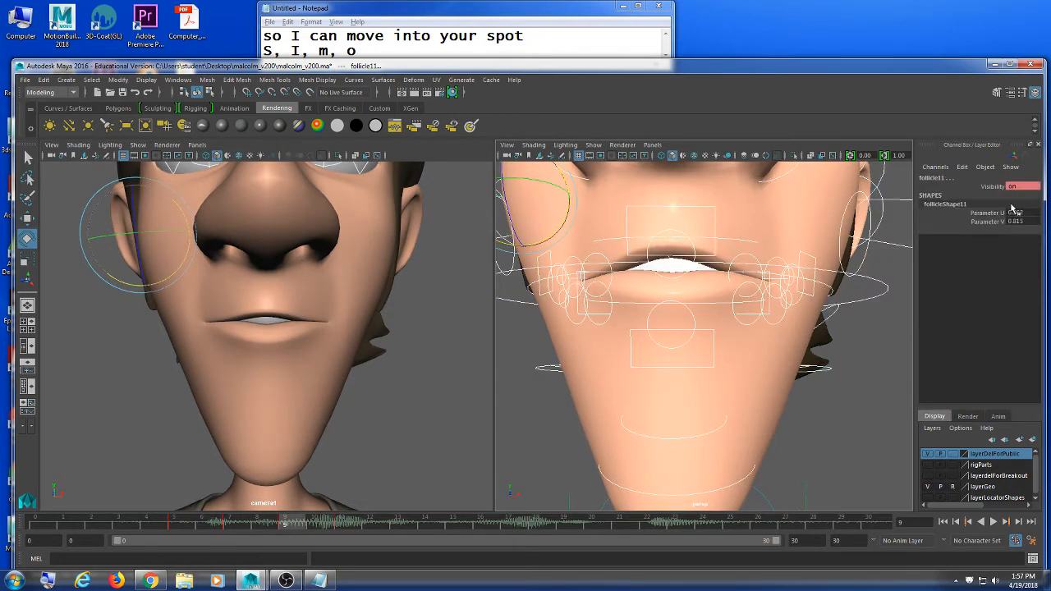
left_click(858, 397)
left_click_drag(858, 395, 528, 221)
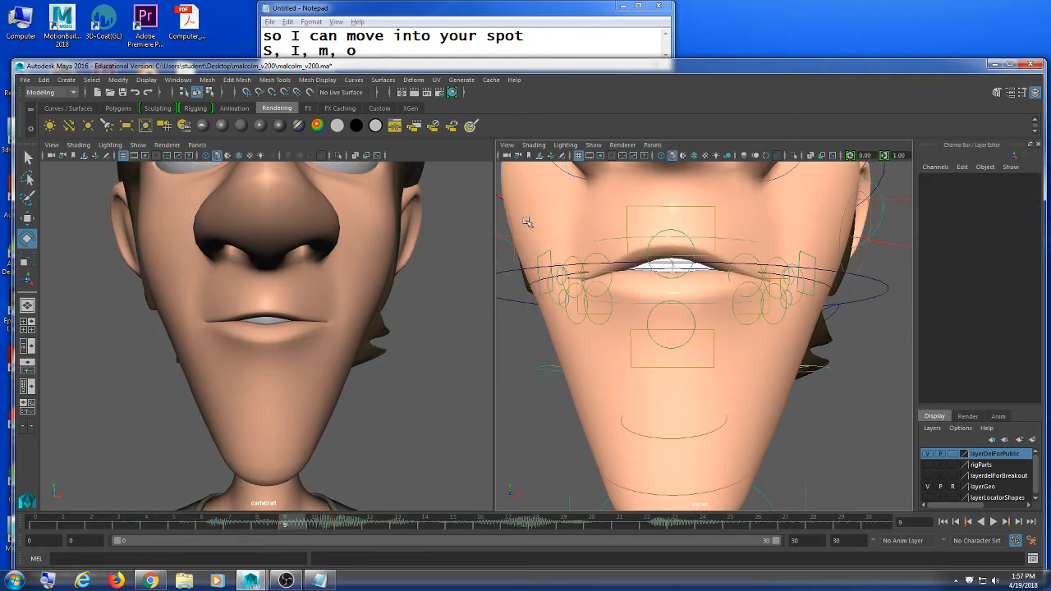
left_click(865, 328)
left_click_drag(814, 362, 531, 229)
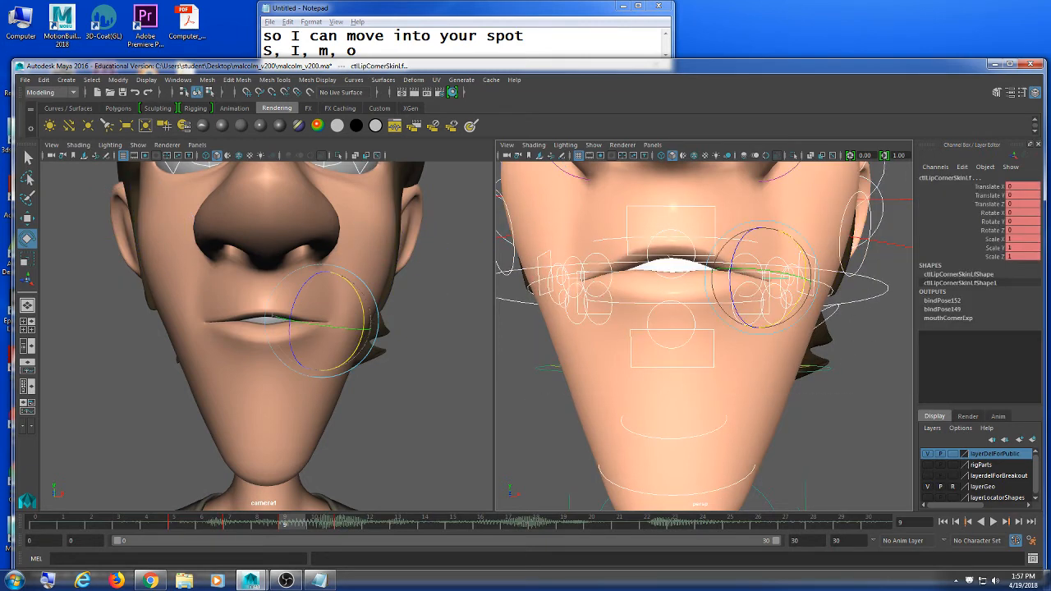
left_click_drag(1026, 192, 1018, 223)
type("0")
key("Return")
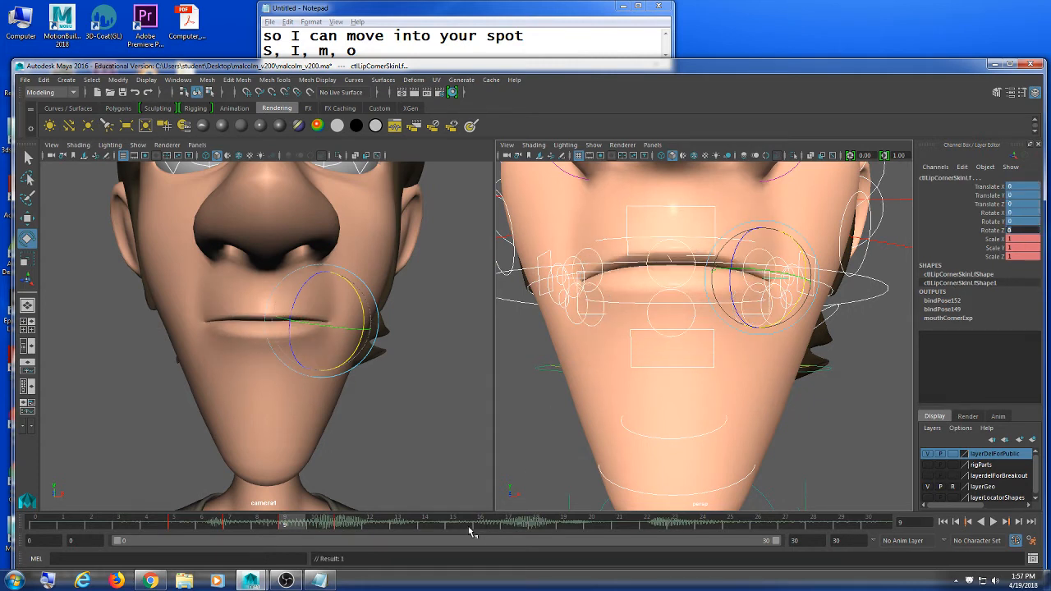
left_click(854, 359)
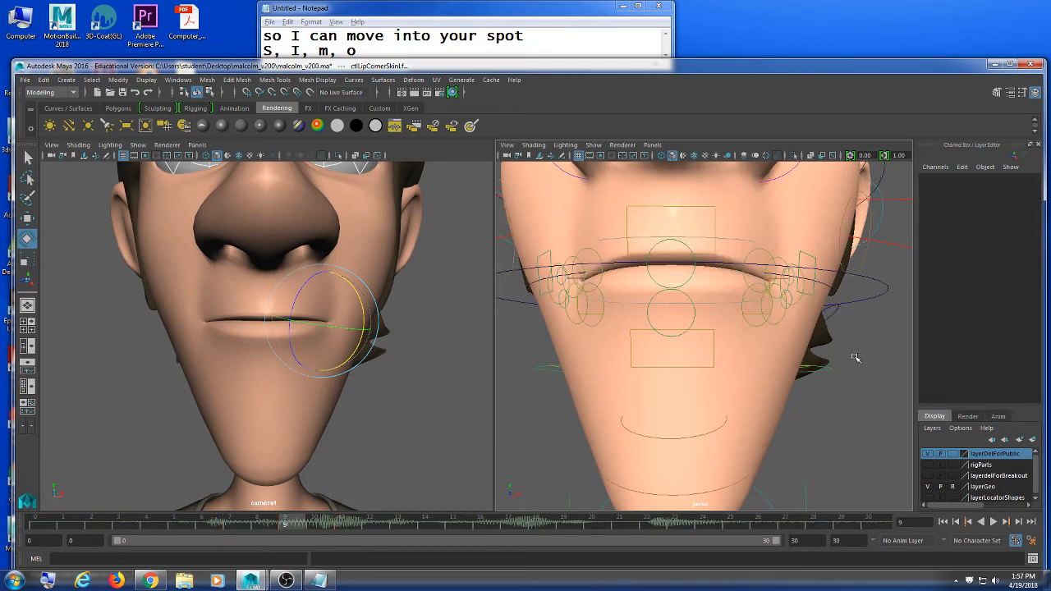
left_click_drag(875, 359, 534, 345)
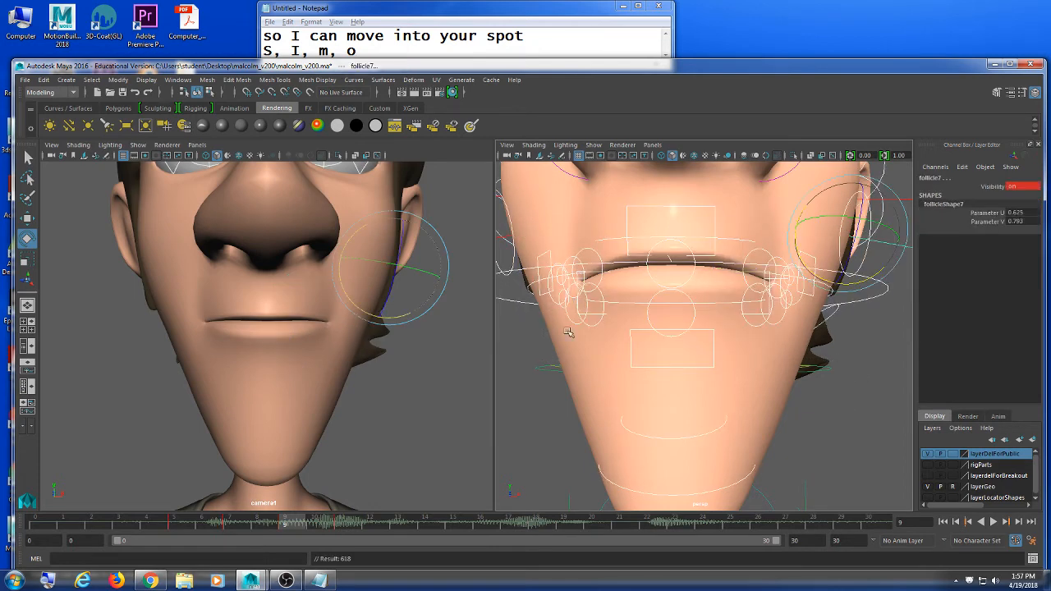
Scrub and play back the animation to check the closed mouth pose against the audio
left_click_drag(311, 527, 235, 516)
left_click(404, 404)
key("alt+v")
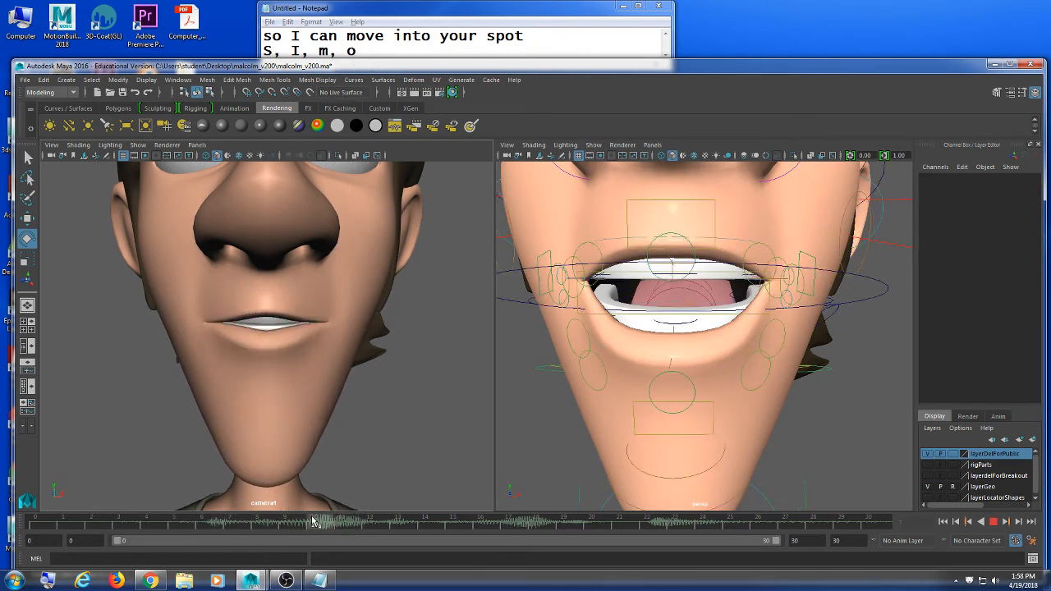
key("alt+v")
Select the face controls, move to frame 11, and consult the O shape in Chrome's phoneme mouth chart before returning to Maya
left_click_drag(892, 216, 362, 500)
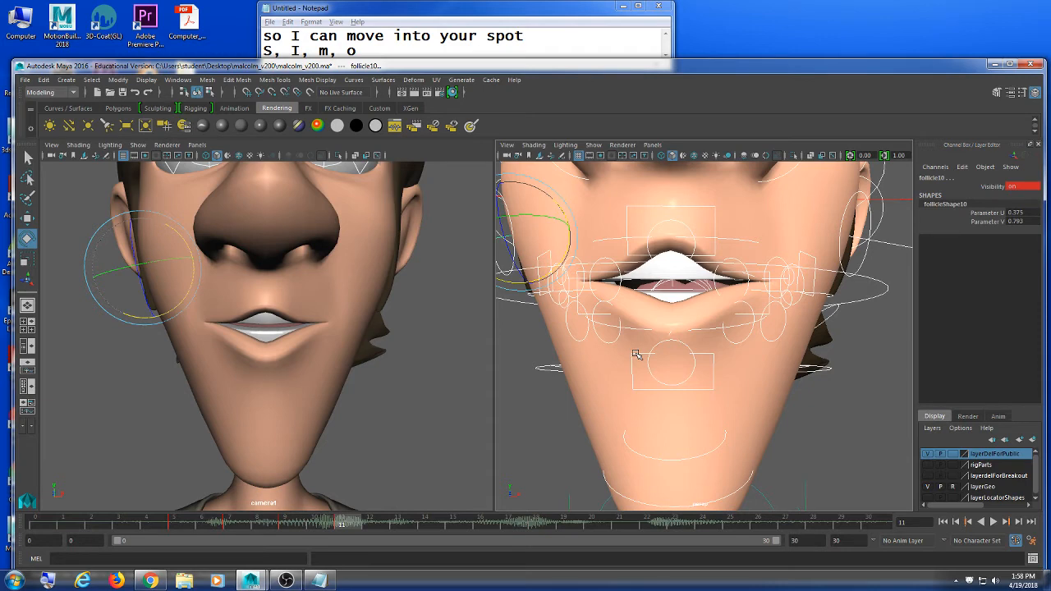
left_click(151, 580)
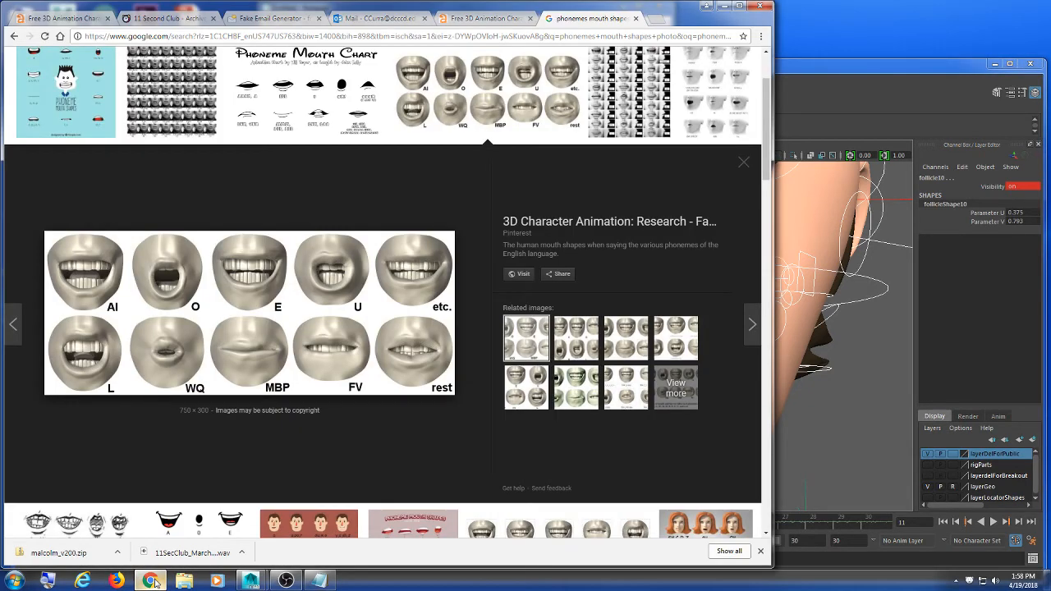
left_click(152, 580)
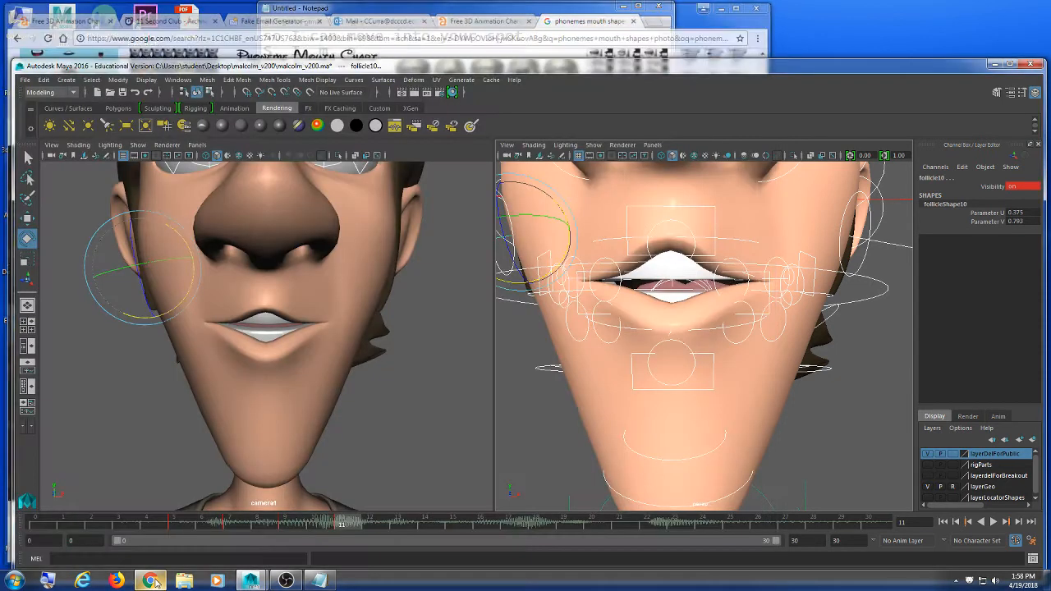
left_click(592, 306)
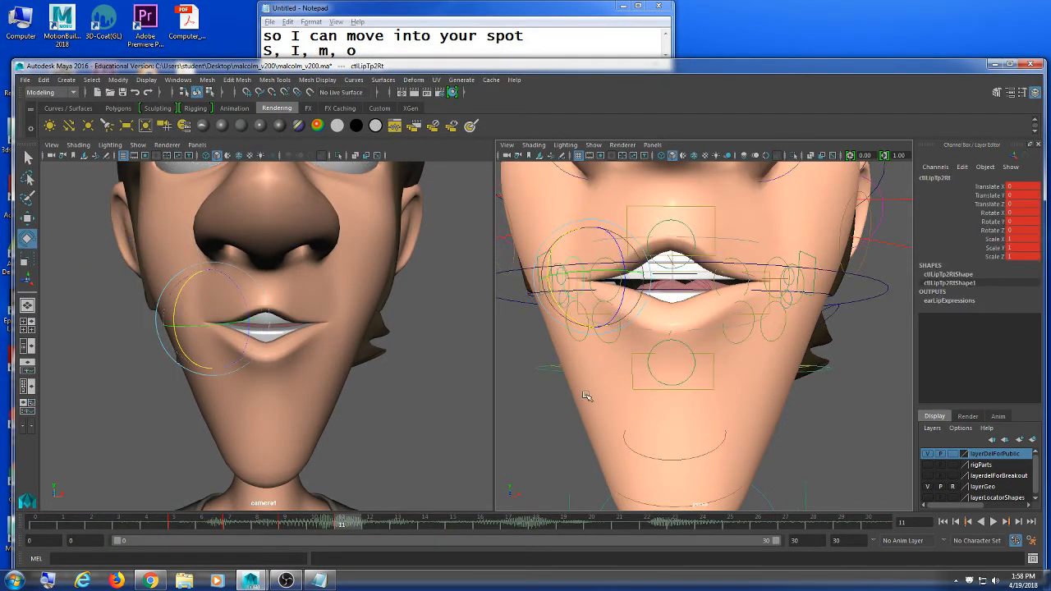
left_click_drag(597, 389, 600, 380, "alt")
key("t")
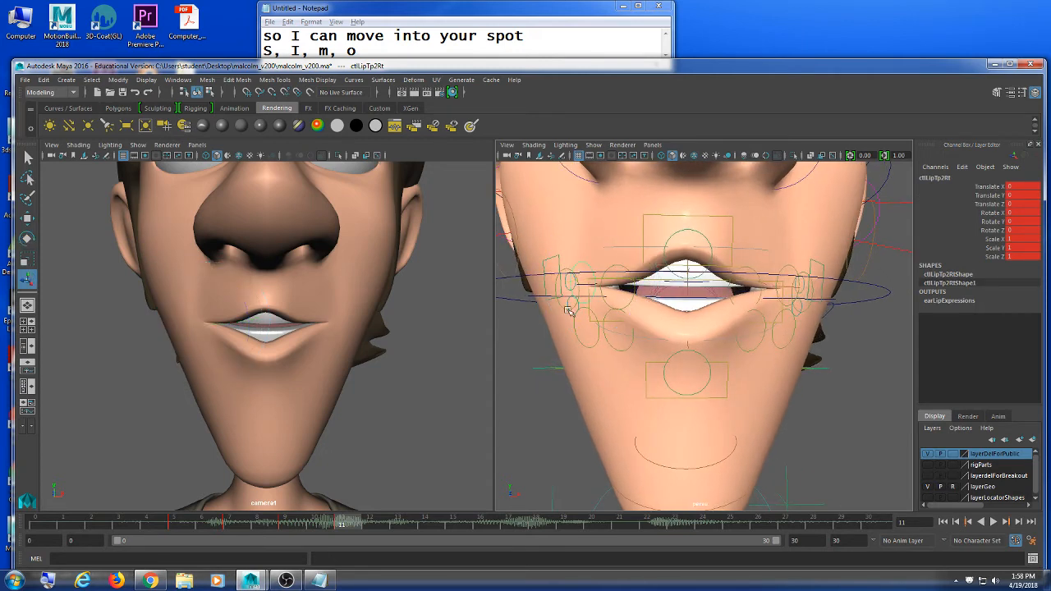
left_click(567, 308, "shift")
left_click_drag(785, 319, 782, 321, "alt")
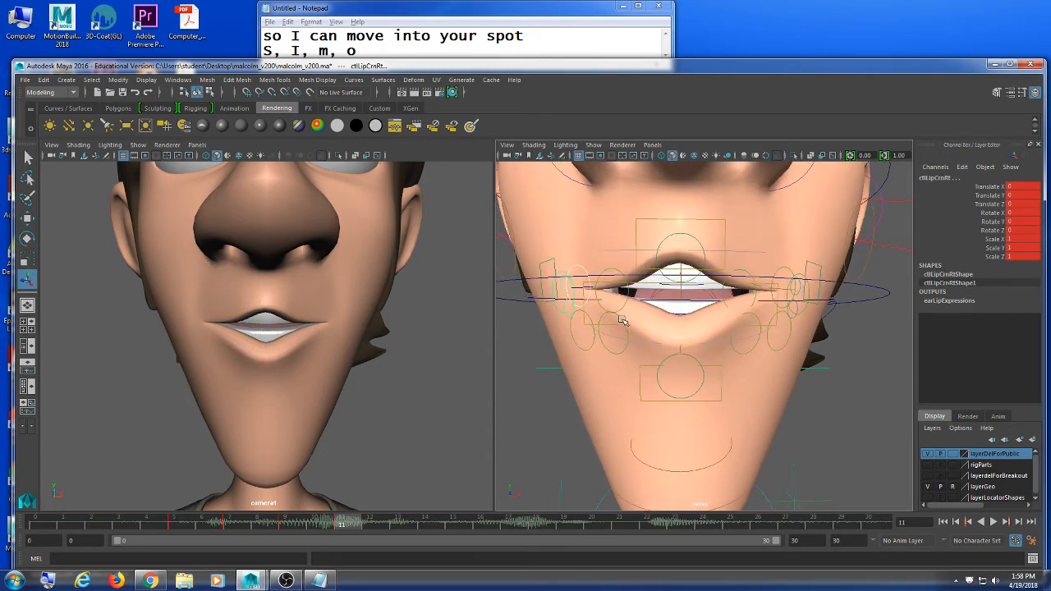
left_click(589, 317)
key("w")
middle_click_drag(588, 317, 635, 350)
key("ctrl+z")
left_click(514, 342)
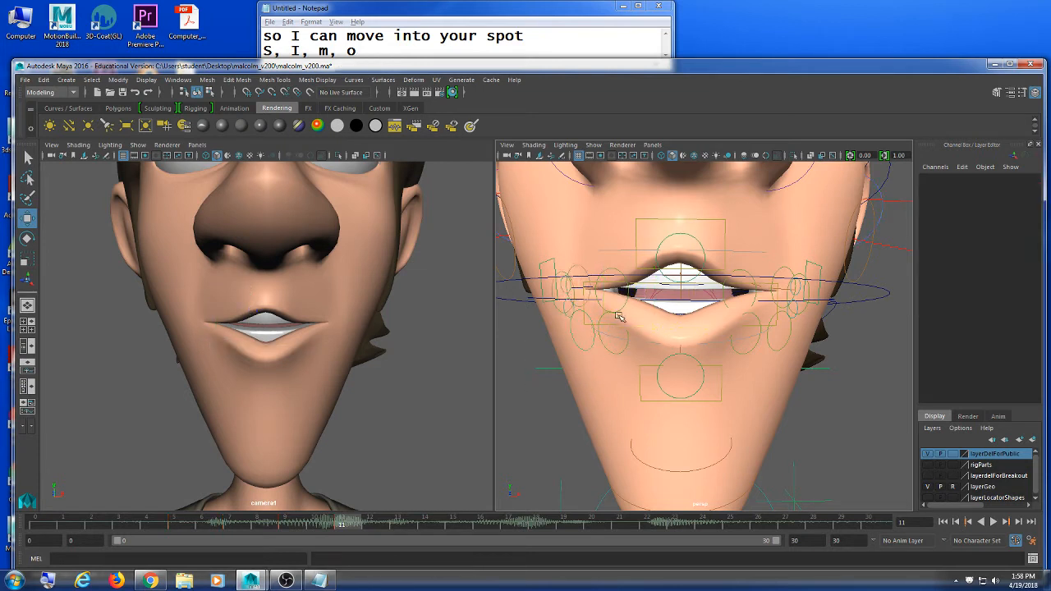
Move the inner lower-lip controls on both sides toward the mouth's centre at frame 11 and key them
left_click(629, 299)
left_click(622, 317, "shift")
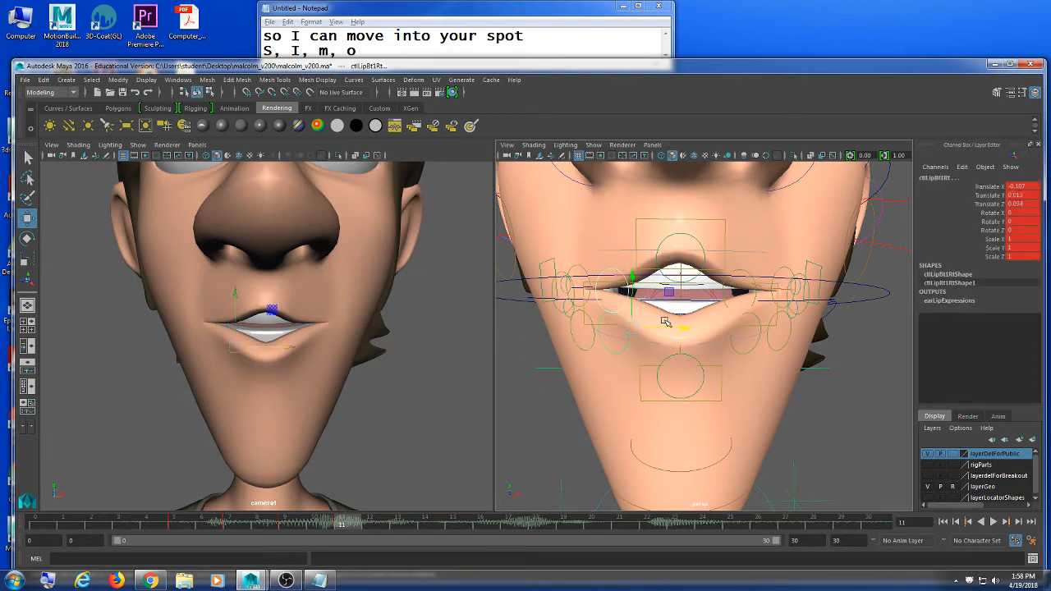
left_click_drag(673, 327, 709, 327)
key("ctrl+z")
key("s")
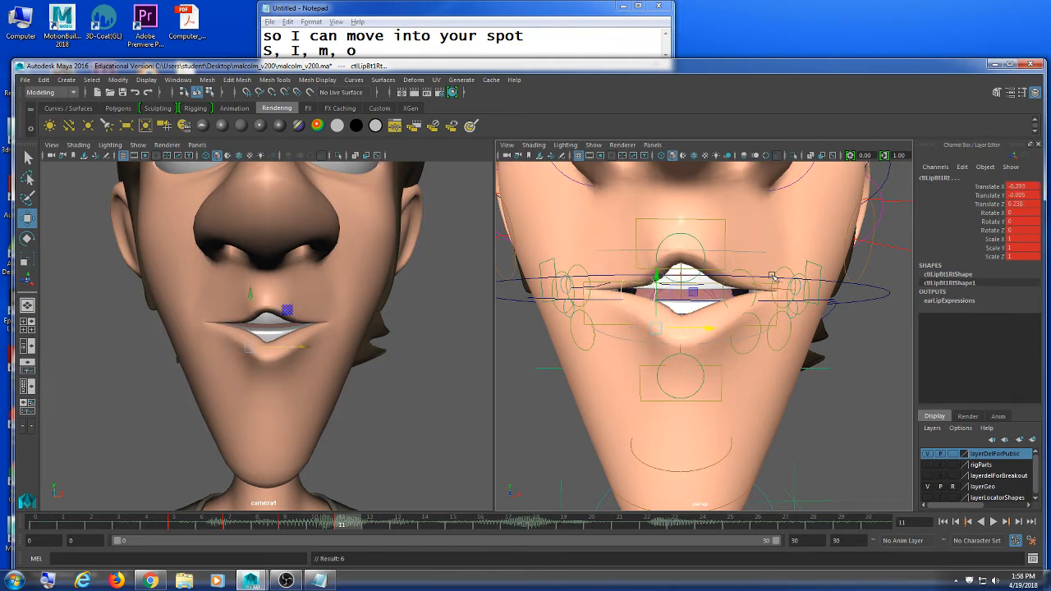
left_click(750, 276)
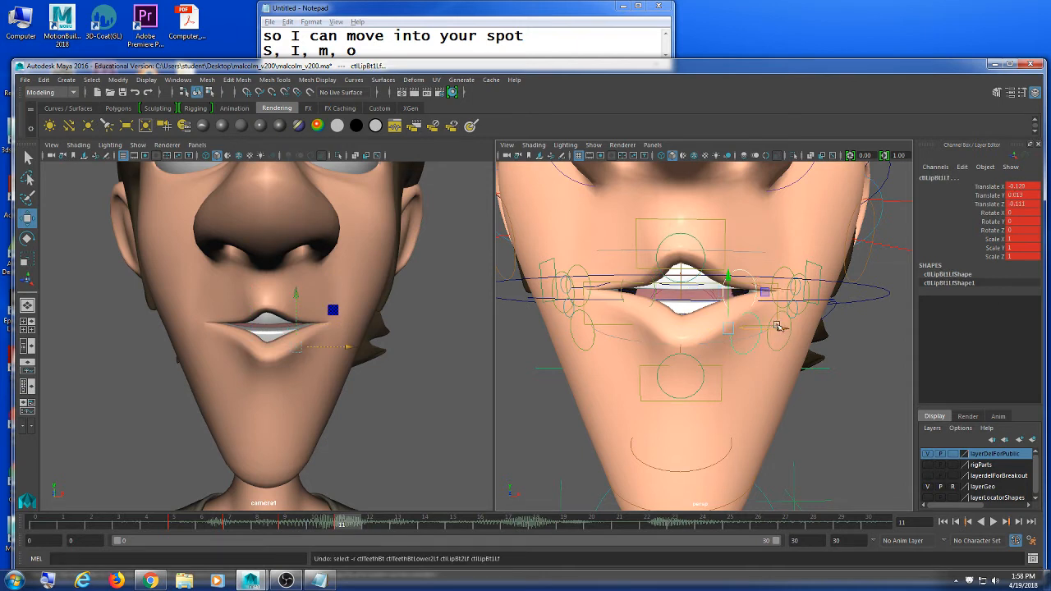
left_click_drag(775, 329, 762, 330)
key("s")
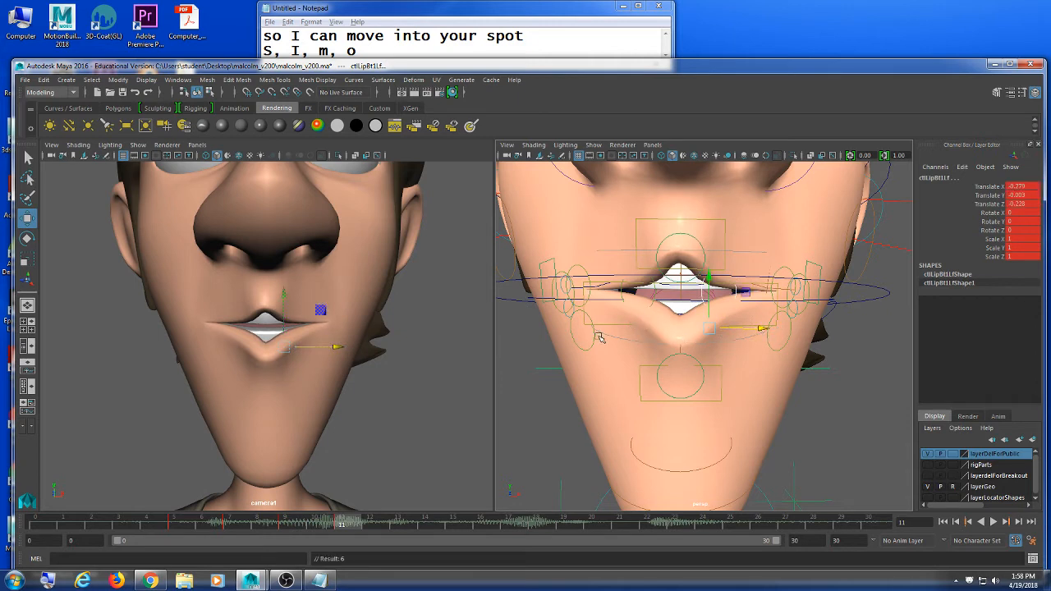
Try to reposition the outer lower-lip control on the character's right side at frame 11
key("ctrl+z")
key("ctrl+z")
key("ctrl+z")
key("ctrl+z")
key("ctrl+z")
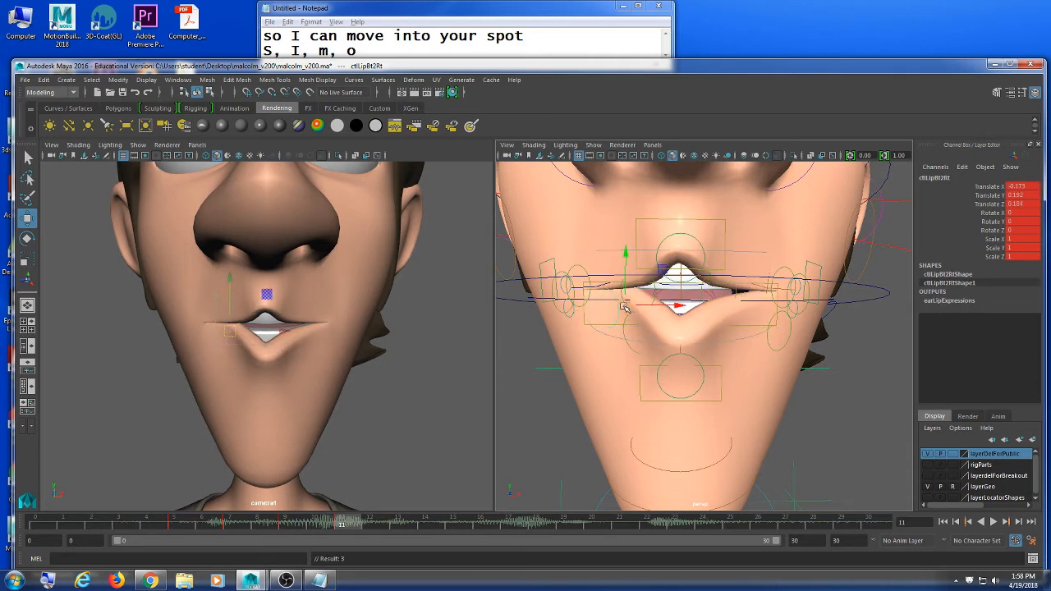
left_click_drag(600, 319, 605, 255)
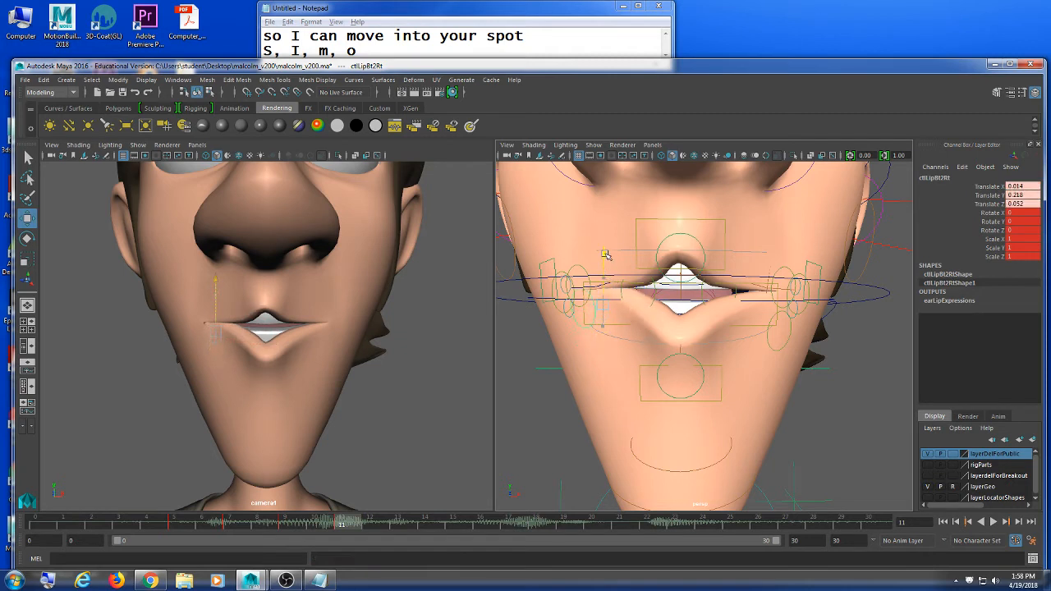
key("ctrl+z")
left_click_drag(661, 321, 686, 321)
key("ctrl+z")
Raise both outer lower-lip controls slightly, to about 0.03 in Translate Y, key them at frame 11, and scrub to frame 12
left_click(773, 340, "shift")
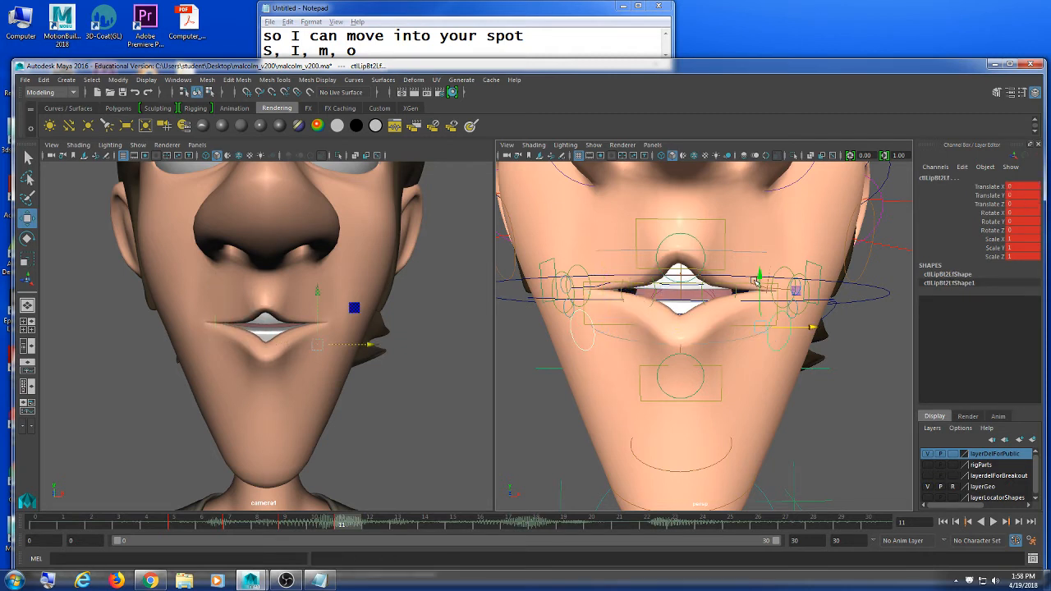
mouse_move(754, 280)
left_mouse_down()
mouse_move(759, 264)
mouse_move(760, 288)
mouse_move(758, 277)
left_mouse_up()
key("s")
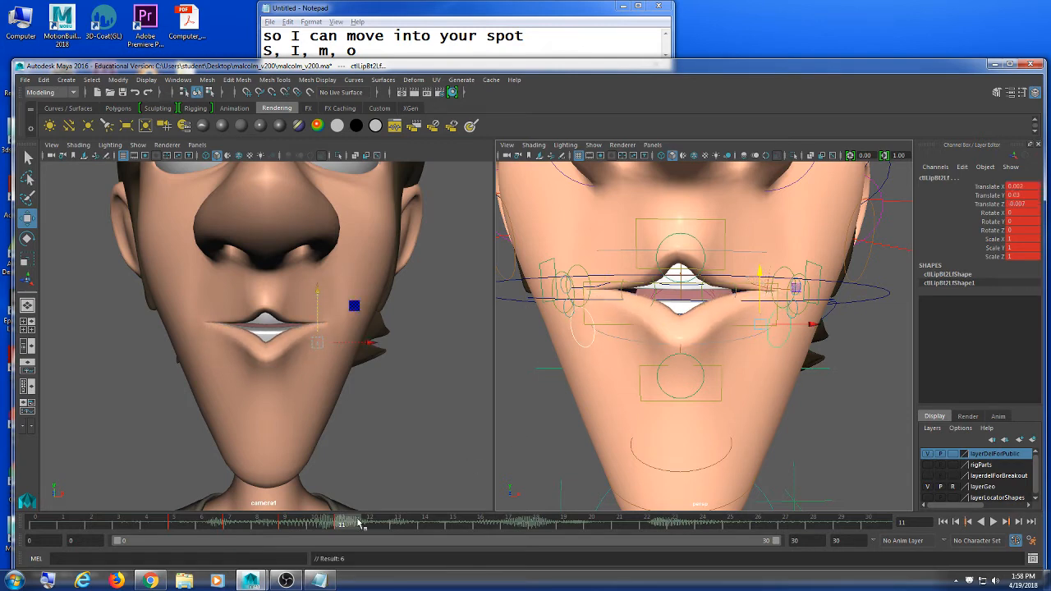
mouse_move(357, 523)
left_mouse_down()
mouse_move(183, 523)
mouse_move(394, 522)
mouse_move(169, 525)
mouse_move(369, 528)
left_mouse_up()
left_click(402, 410)
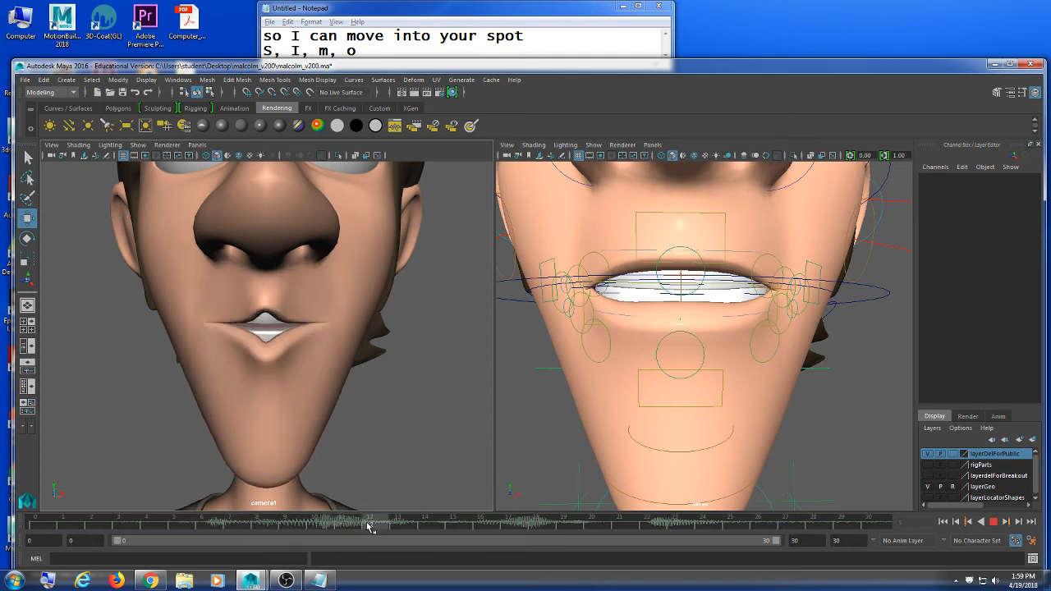
Annotate the sound list in Notepad with its key frames as S(5), I(7), m(9), o(11), checking the frames against the timeline
left_click(357, 51)
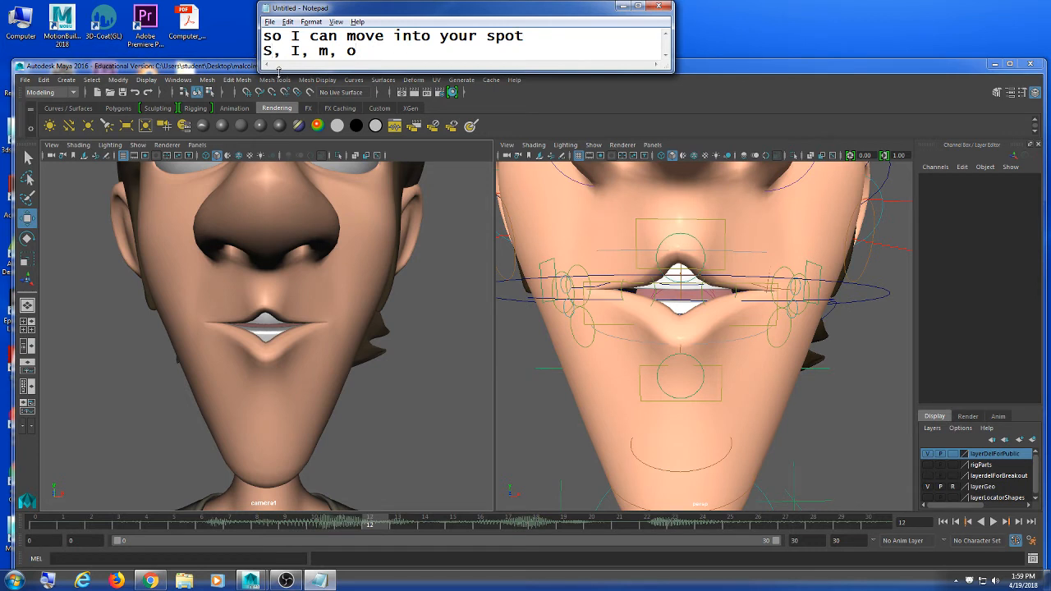
type("(5), I(")
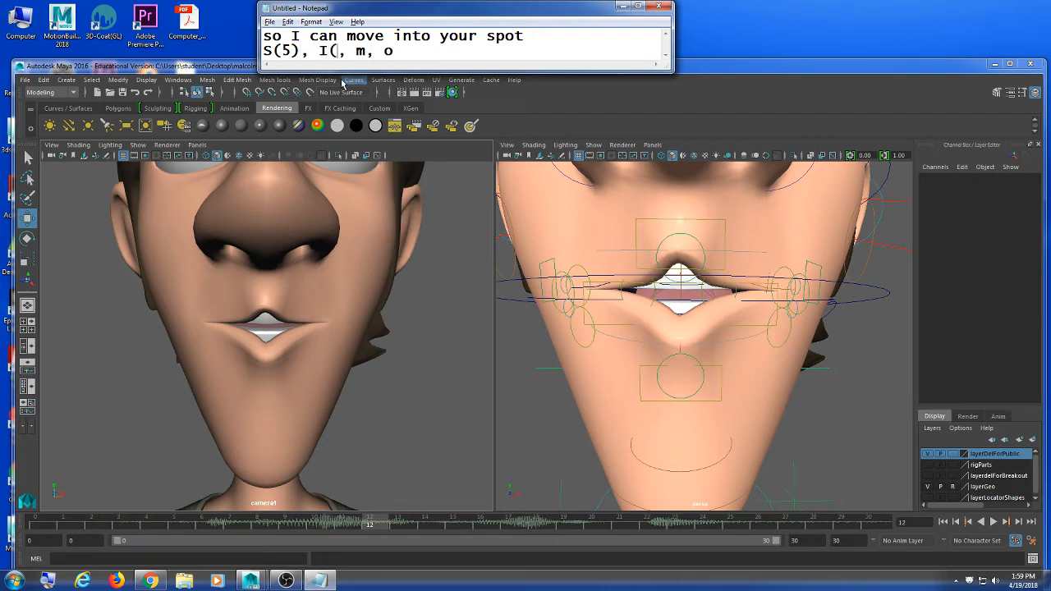
left_click_drag(582, 253, 780, 348)
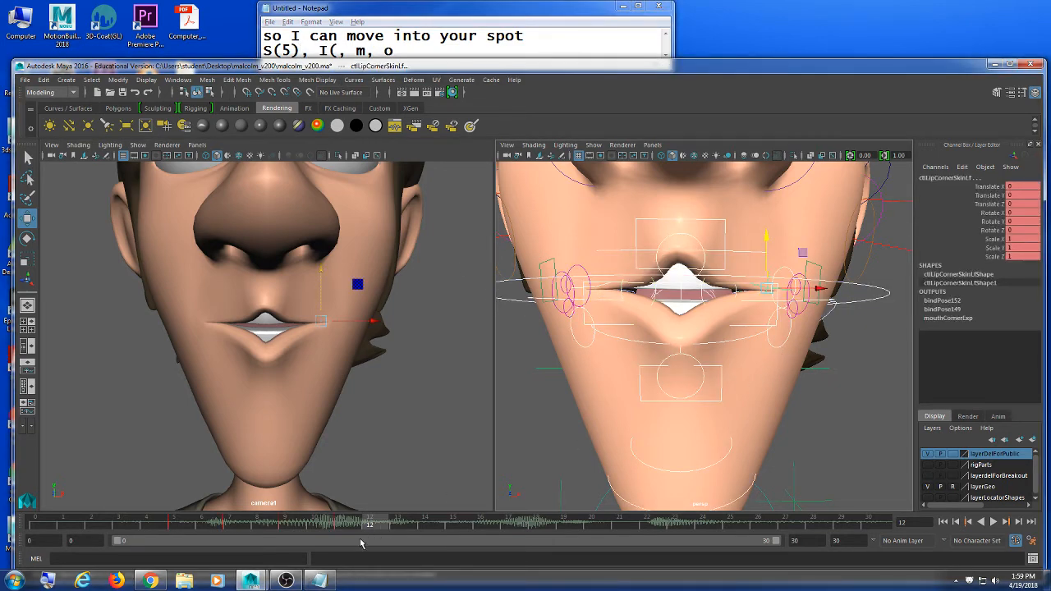
left_click_drag(234, 530, 348, 534)
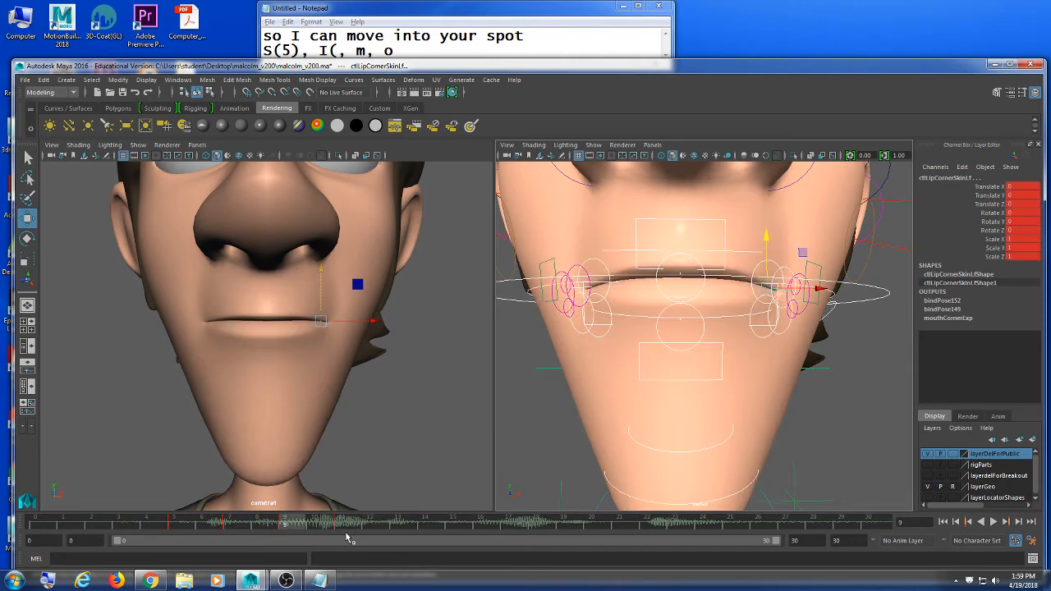
left_click(339, 39)
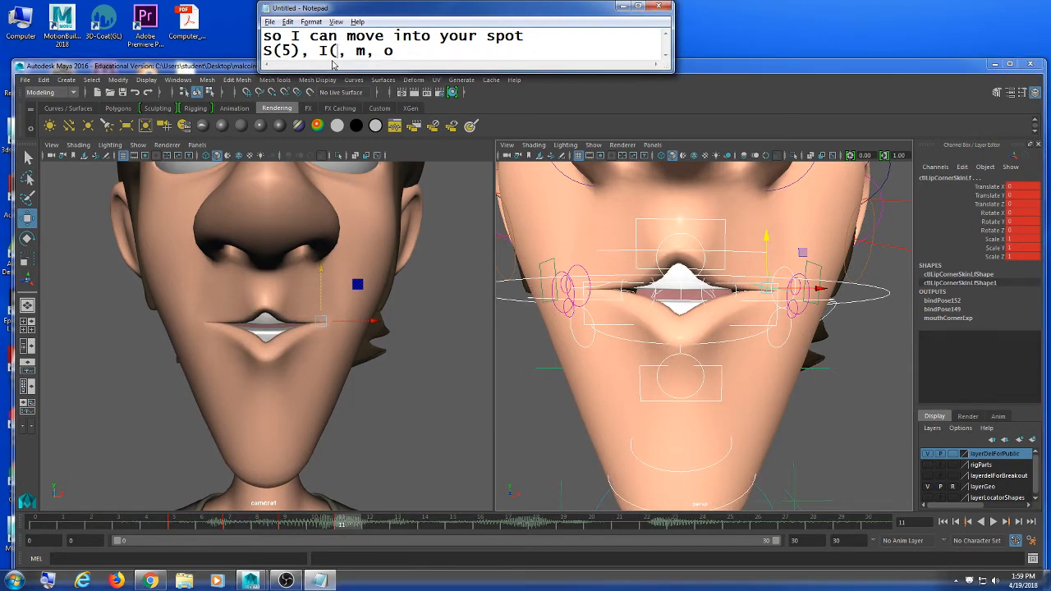
type("7), m(9")
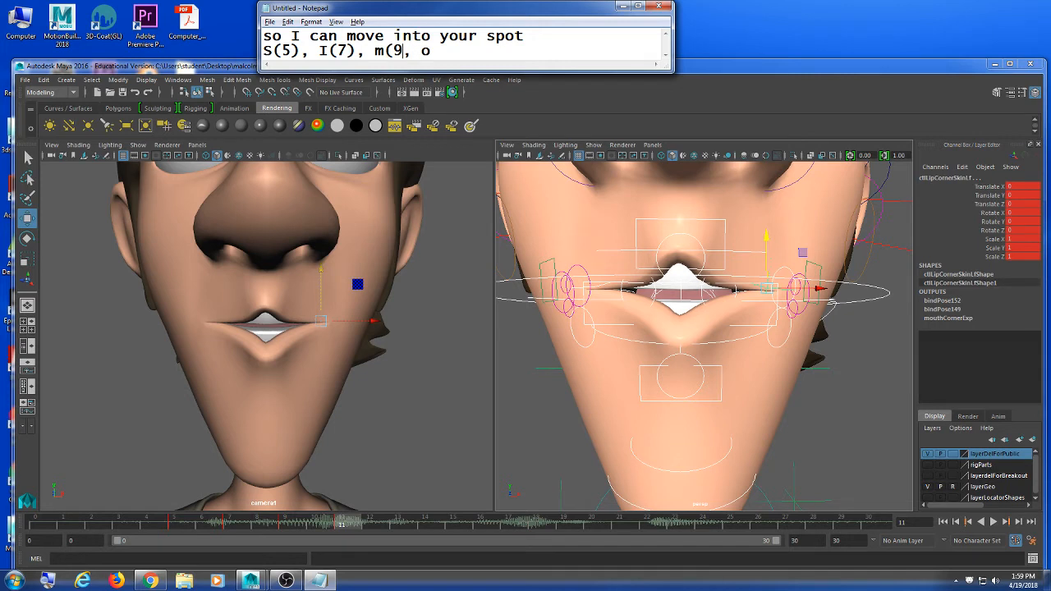
type("), o(11),")
left_click(892, 383)
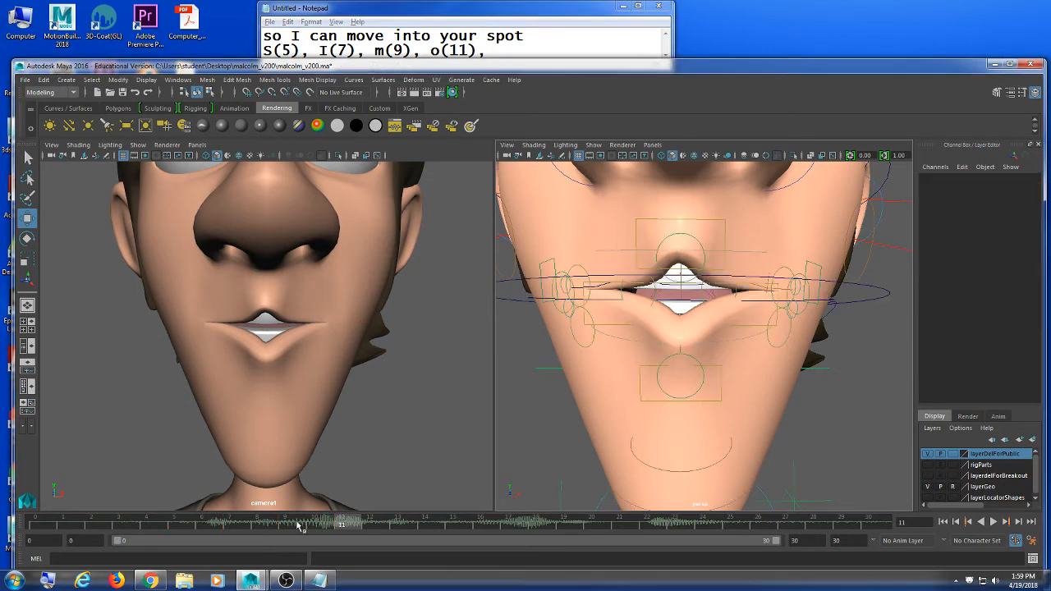
Play back and scrub the animation up to frame 13 to find where the sound following the "o" falls
left_click(993, 523)
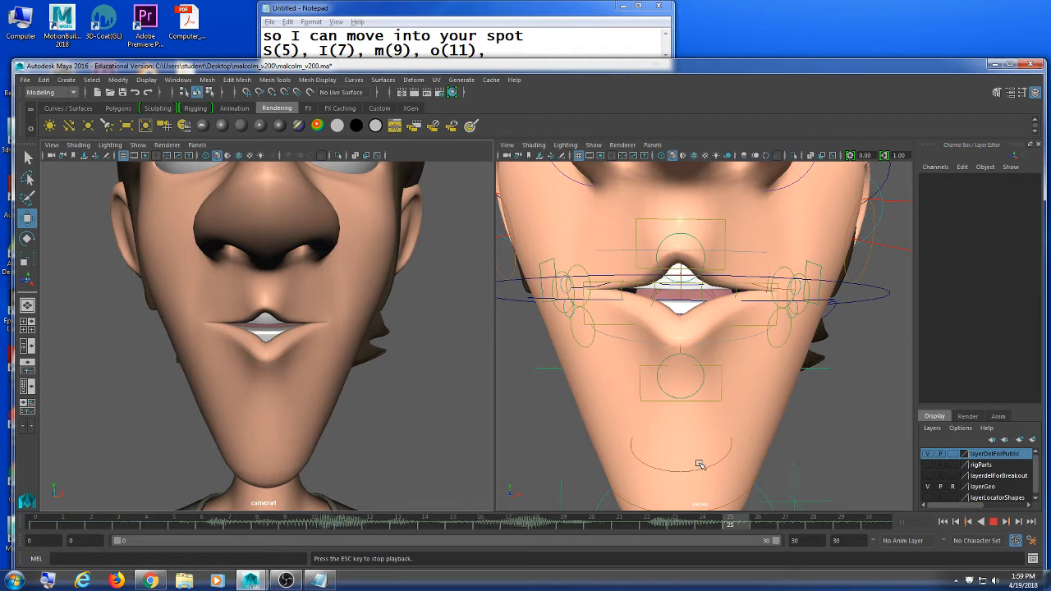
key("Escape")
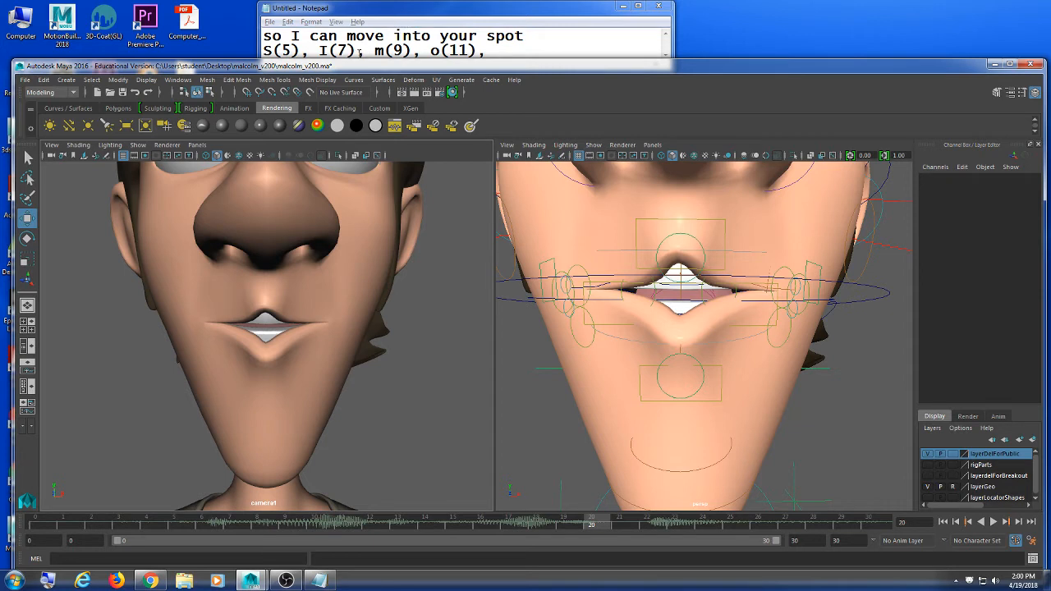
mouse_move(252, 523)
left_mouse_down()
mouse_move(244, 520)
mouse_move(419, 519)
mouse_move(207, 528)
mouse_move(270, 526)
left_mouse_up()
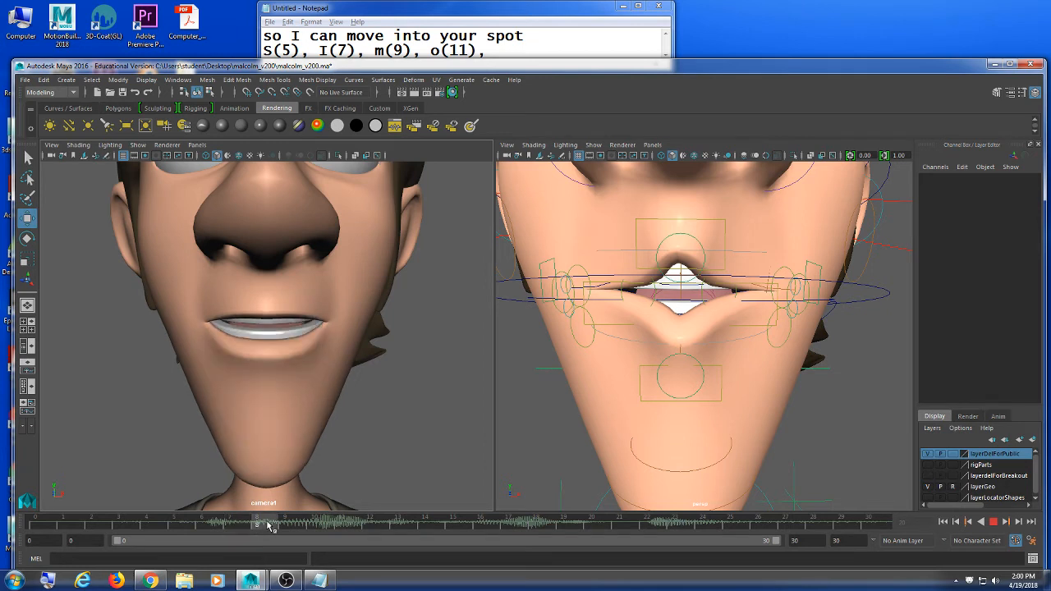
left_click(502, 51)
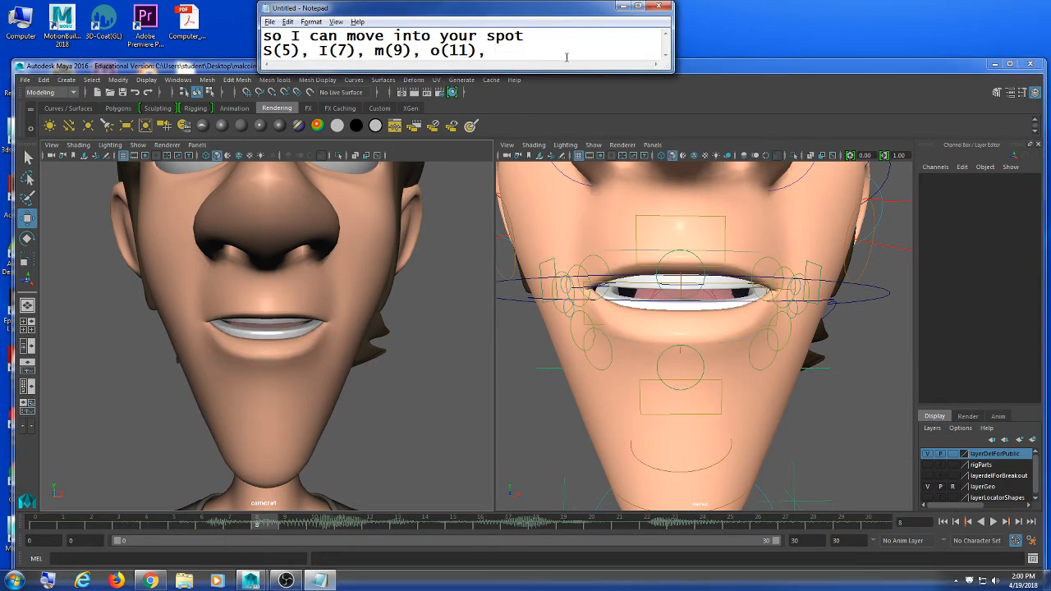
left_click_drag(256, 529, 398, 530)
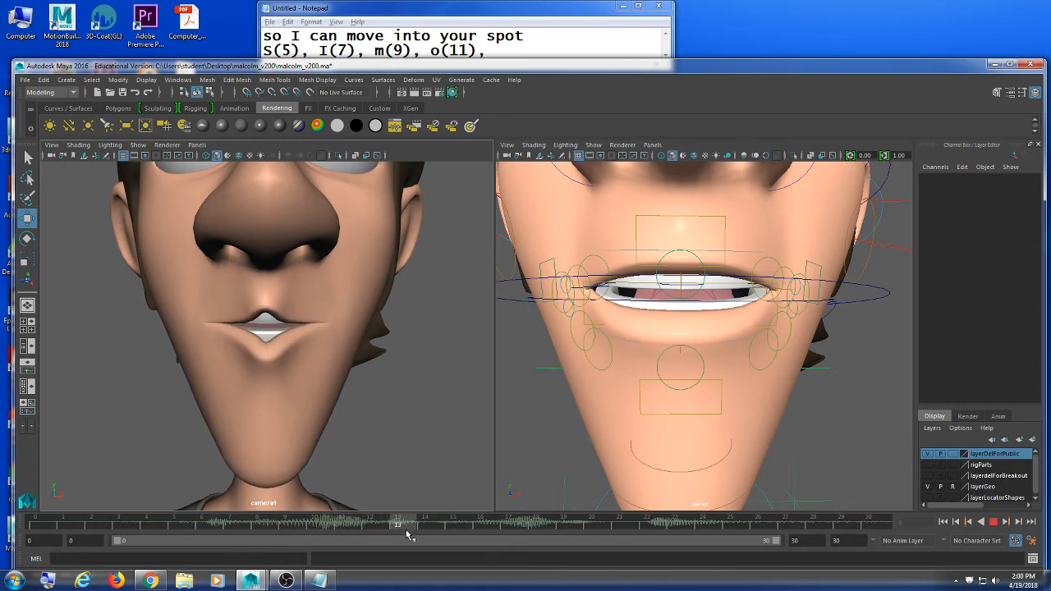
Review the frame 7 mouth pose and add Ie(13), to the end of the Notepad sound list
left_click(472, 4)
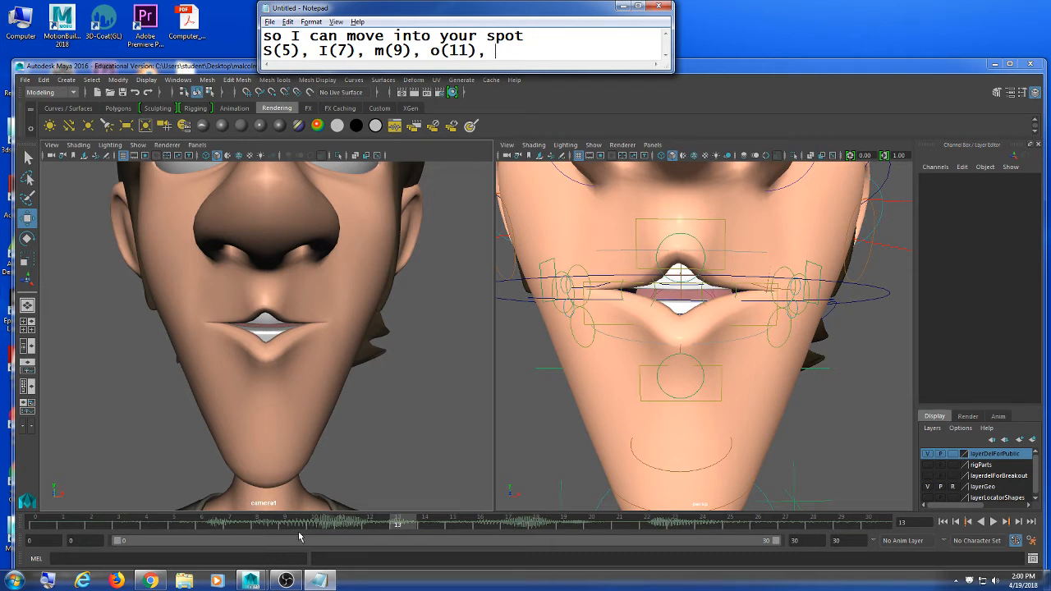
left_click(236, 530)
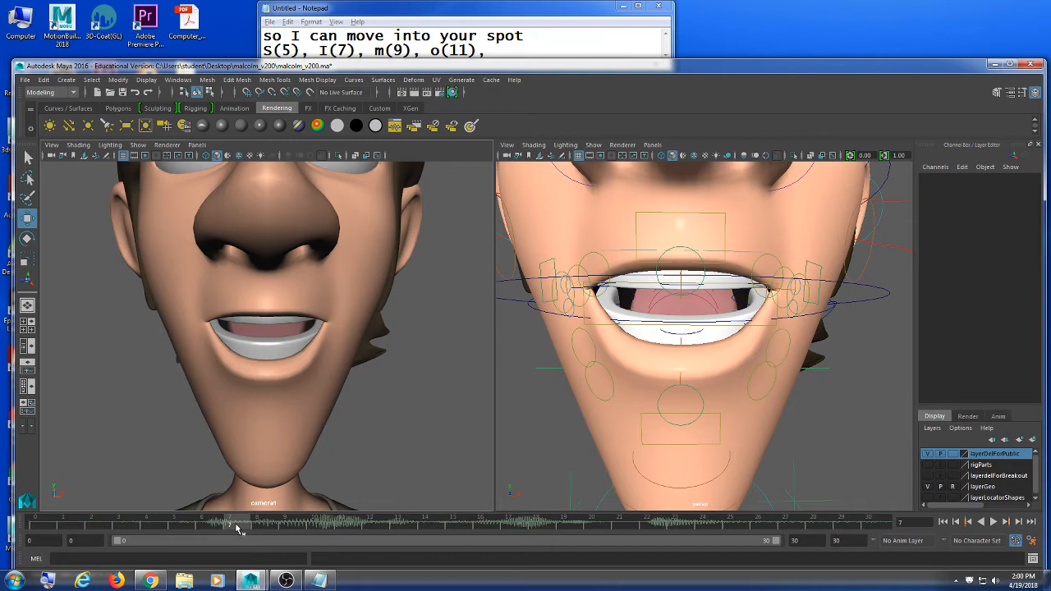
left_click(491, 49)
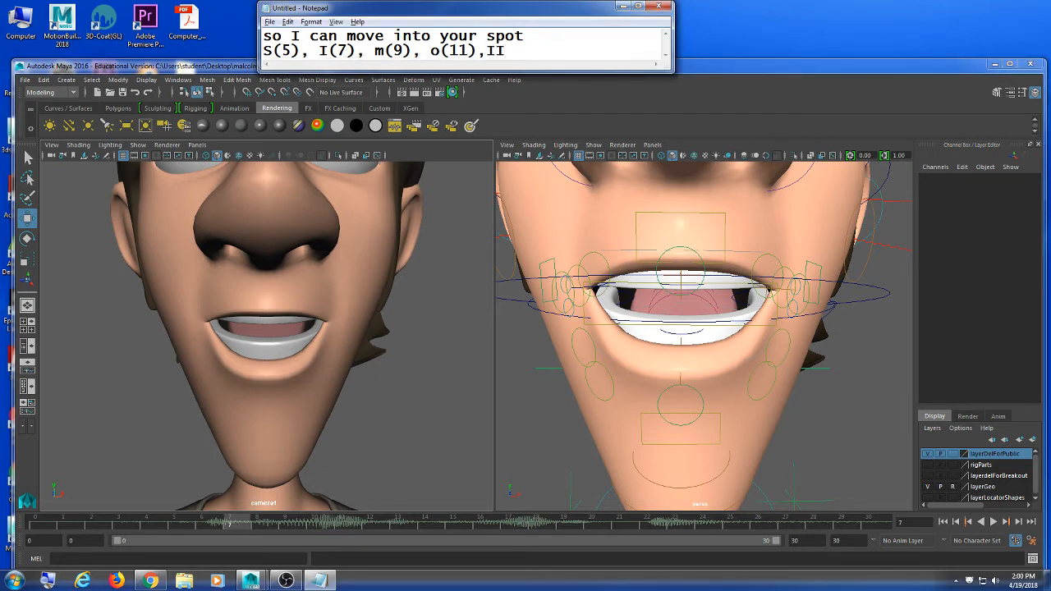
type("Ie(13),")
key("alt")
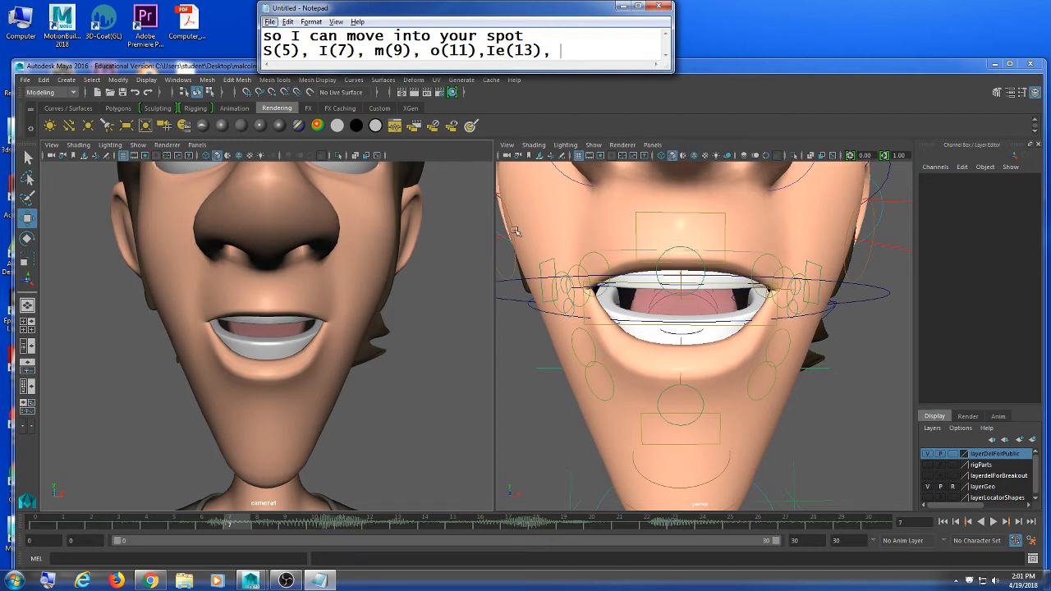
Select all the face controls, copy their keys at frame 7 and paste them at frame 13
left_click_drag(514, 221, 851, 416)
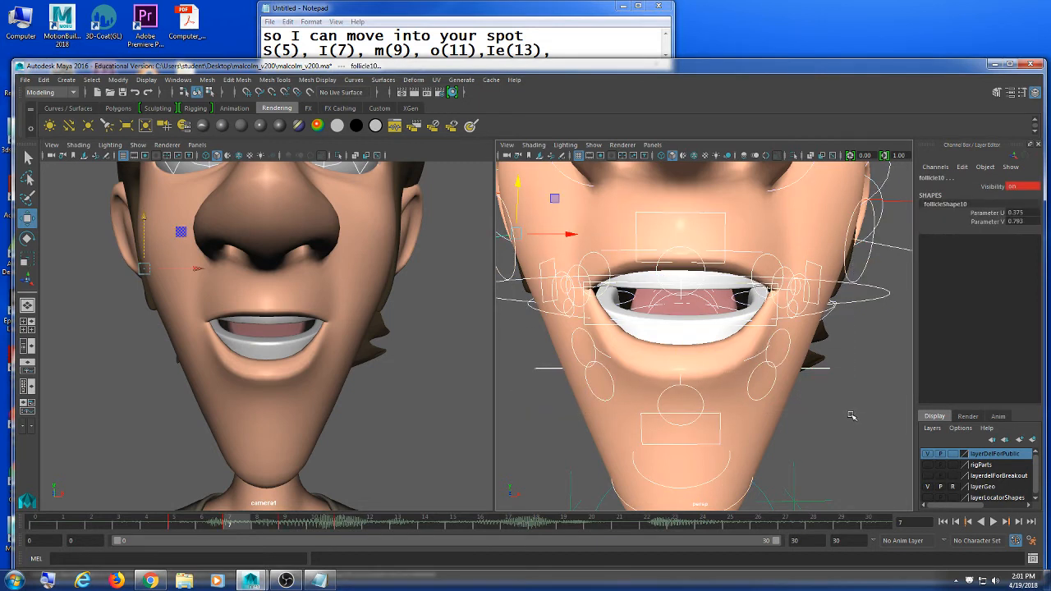
right_click(239, 529)
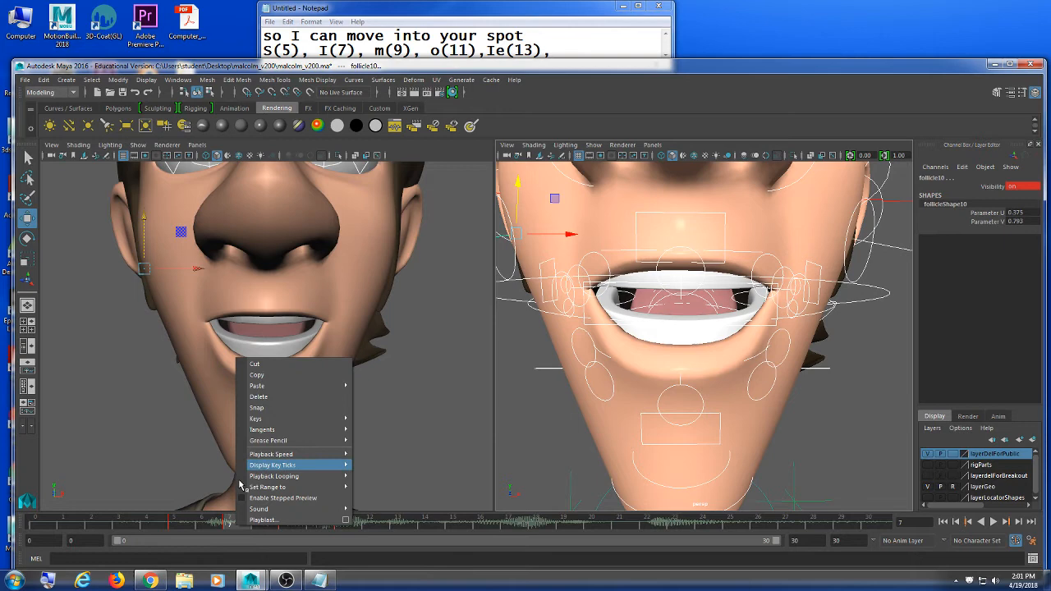
left_click(256, 375)
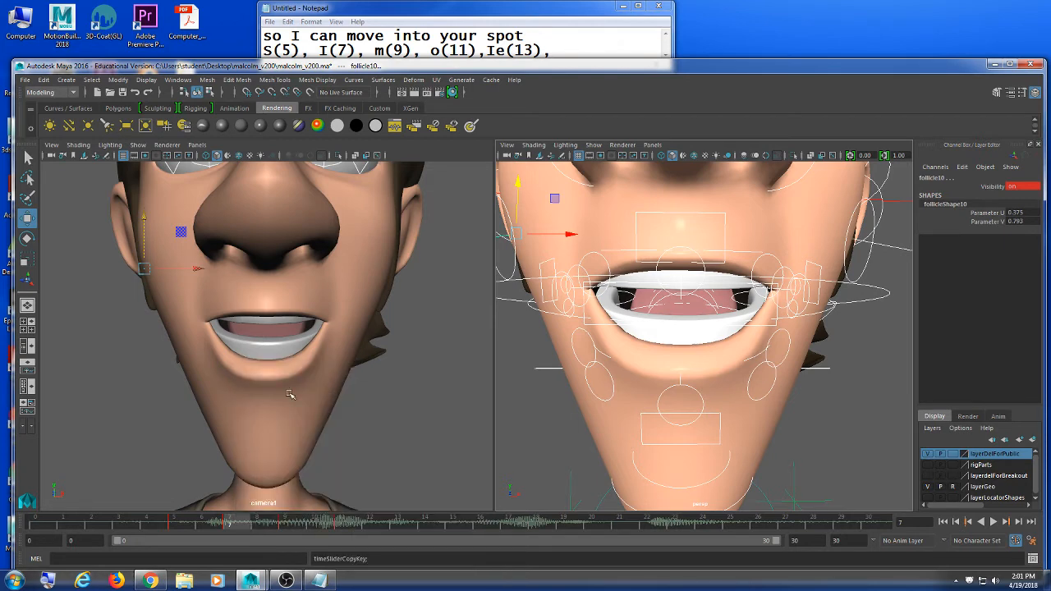
left_click(400, 527)
right_click(400, 526)
mouse_move(431, 385)
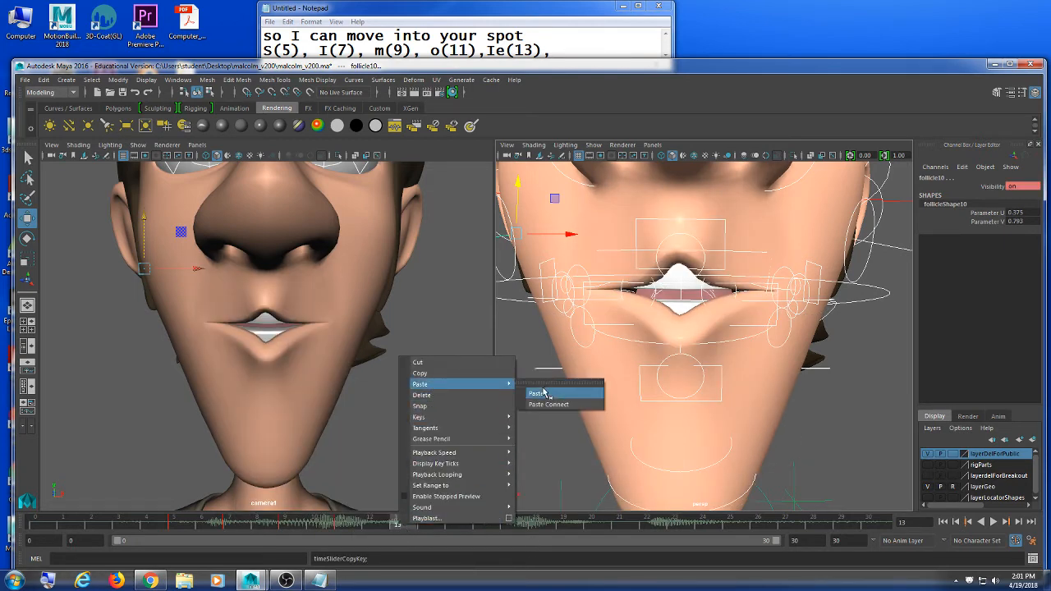
left_click(541, 390)
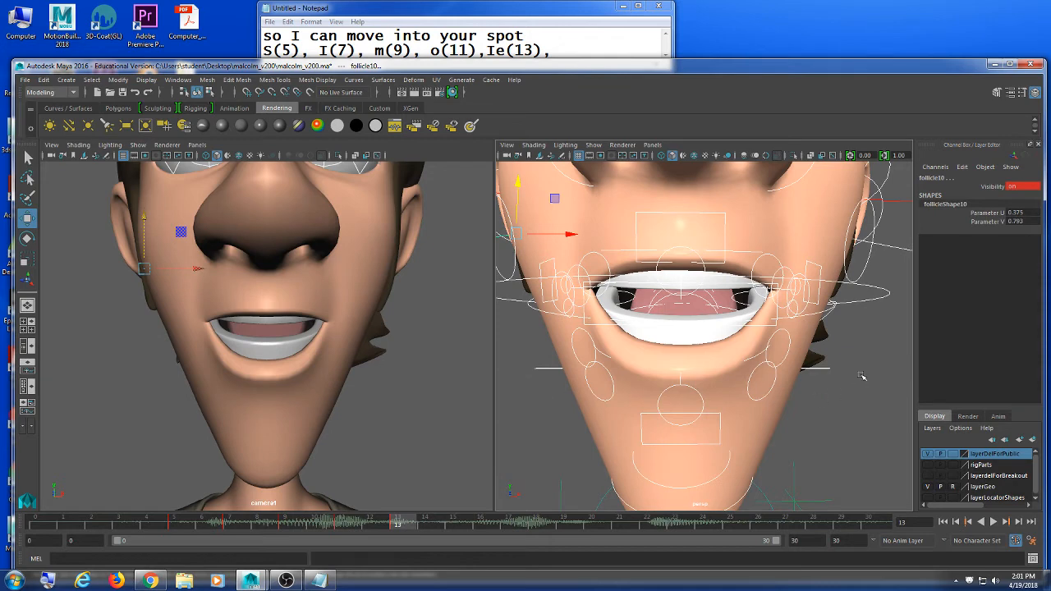
Partly close the jaw at frame 13 by rotating the jaw control to about 5.35 in Rotate X, and key it
left_click(813, 316)
left_click(812, 315)
key("e")
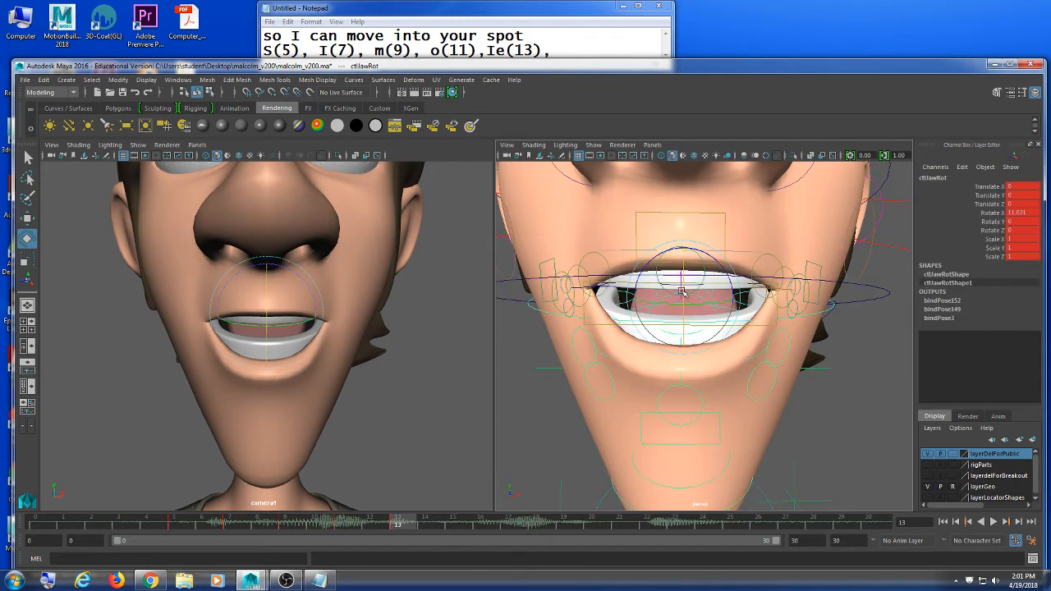
left_click_drag(684, 297, 681, 287)
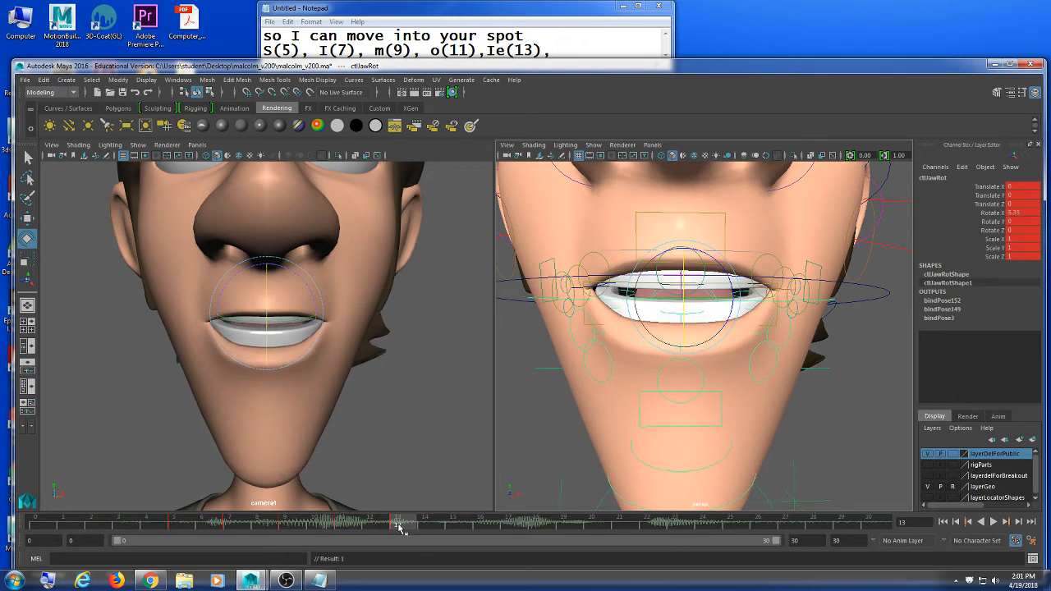
Play back the animation from frame 4 and scrub through frames 13 and 14 to find the next sound
left_click_drag(398, 528, 154, 523)
left_click(391, 405)
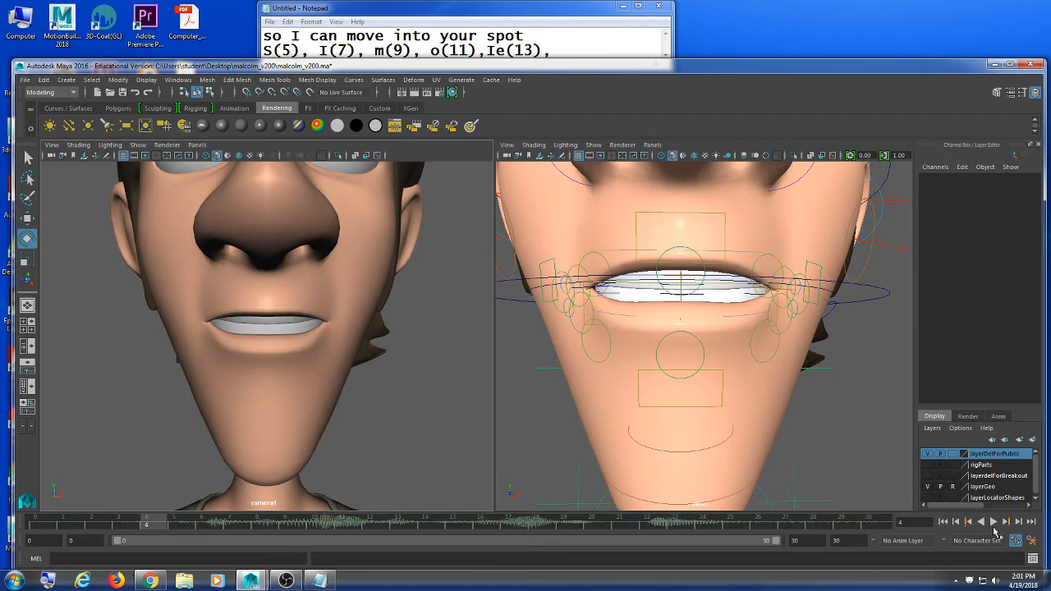
left_click(994, 524)
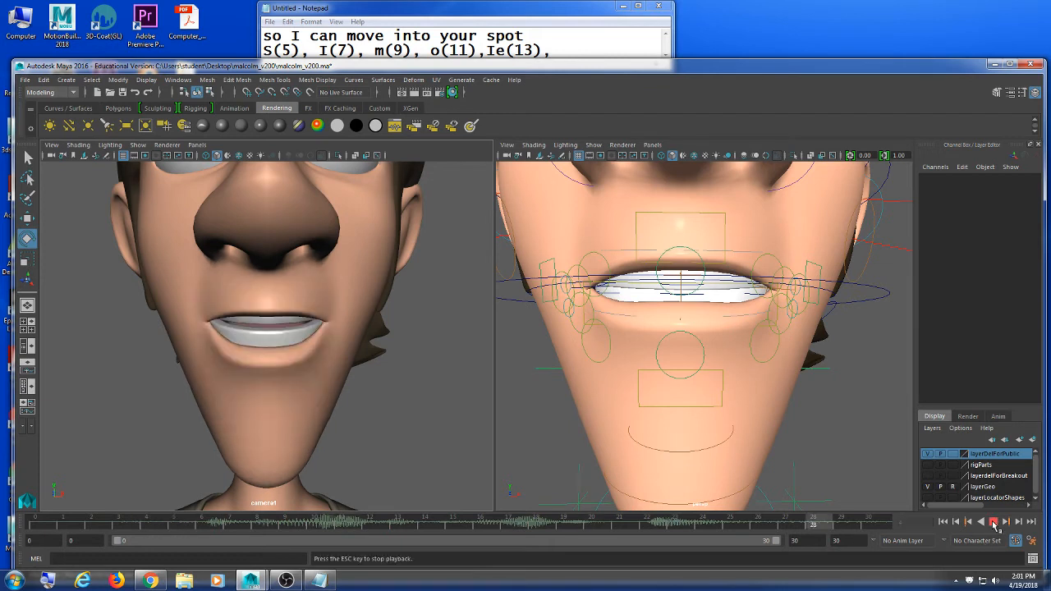
left_click(993, 524)
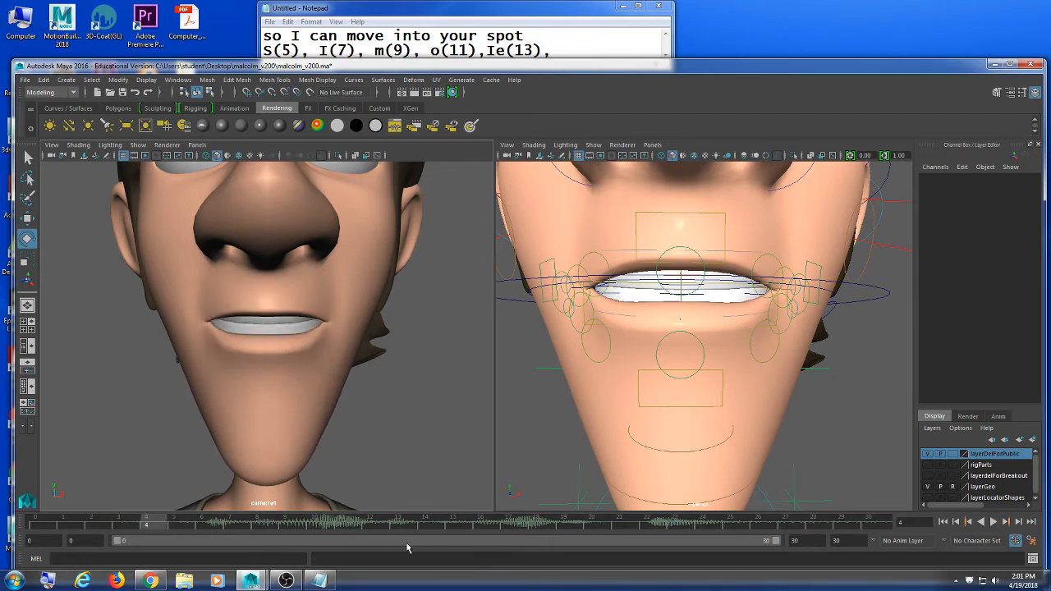
mouse_move(229, 528)
left_mouse_down()
mouse_move(204, 526)
mouse_move(415, 509)
left_mouse_up()
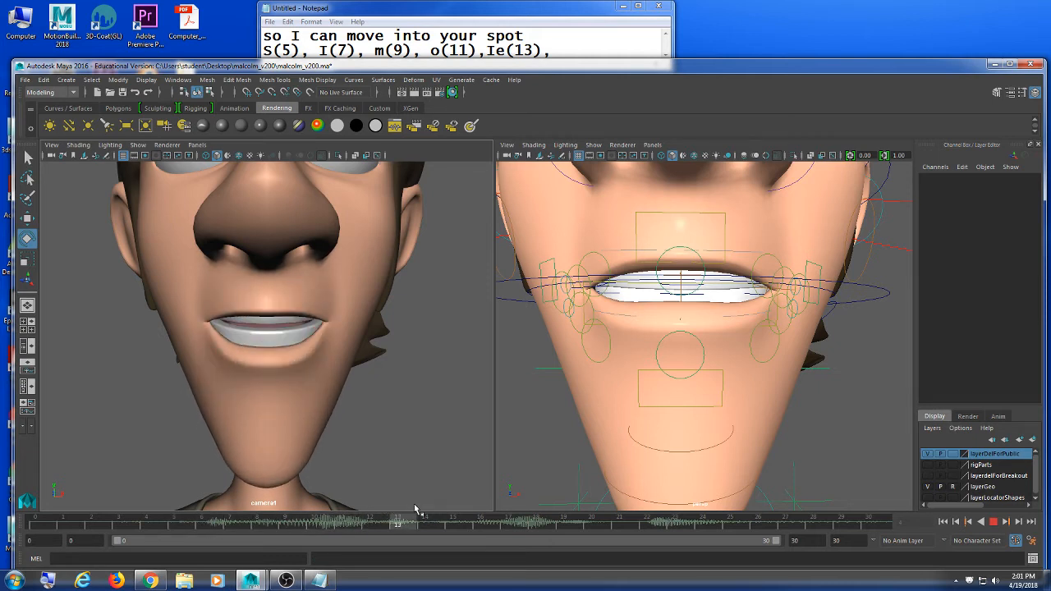
mouse_move(415, 509)
left_mouse_down()
mouse_move(340, 518)
mouse_move(425, 521)
mouse_move(321, 537)
mouse_move(528, 523)
mouse_move(296, 542)
mouse_move(459, 532)
mouse_move(439, 535)
left_mouse_up()
key("BackSpace")
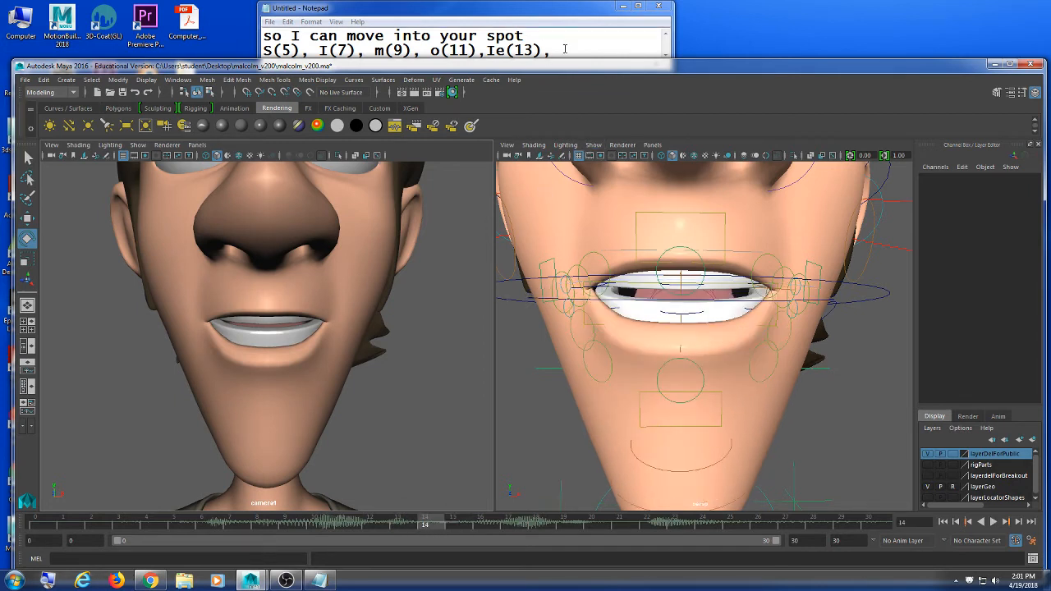
Select all the face controls, go to frame 15, and add T(15) to the Notepad sound list, widening its window
left_click(645, 419)
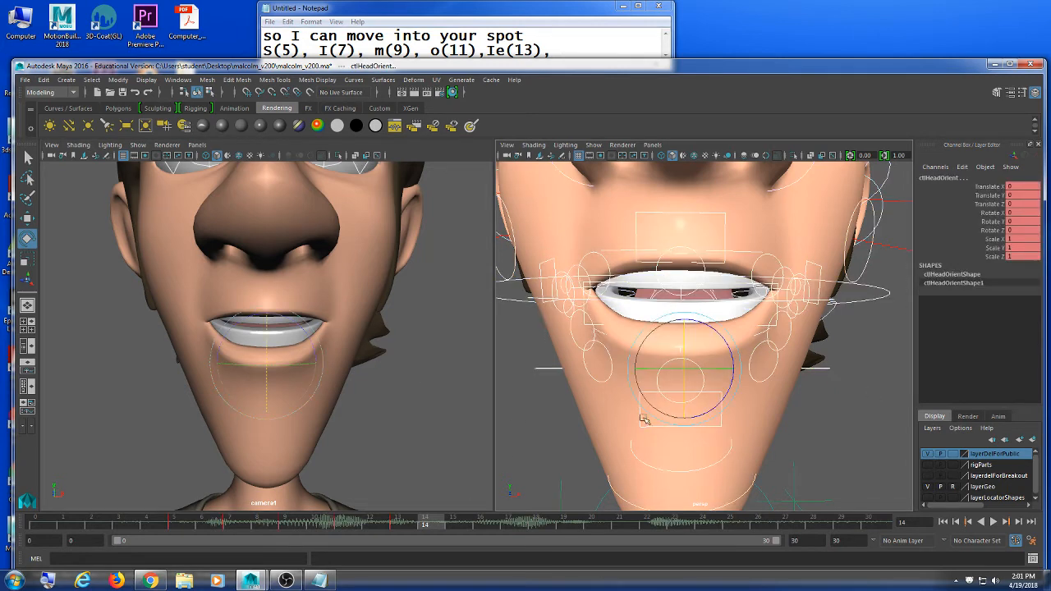
left_click(452, 527)
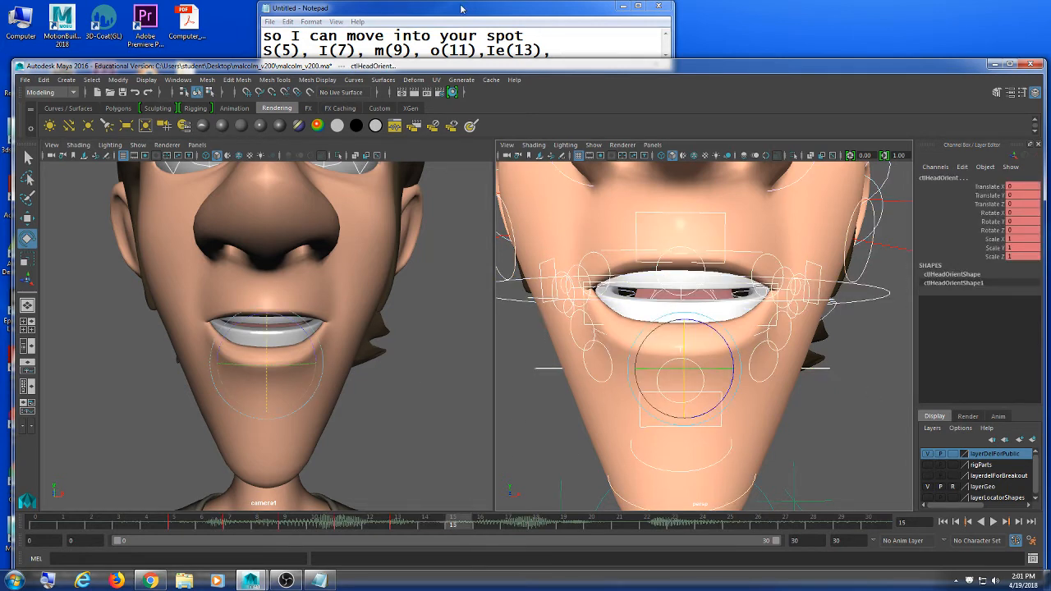
left_click(602, 47)
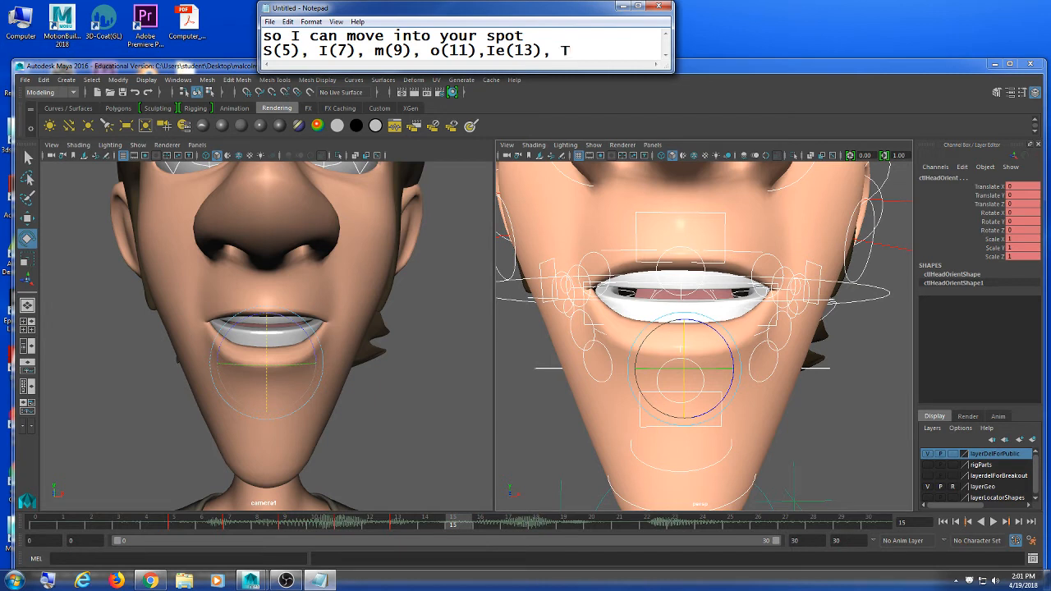
type("T(15")
left_click_drag(672, 27, 865, 17)
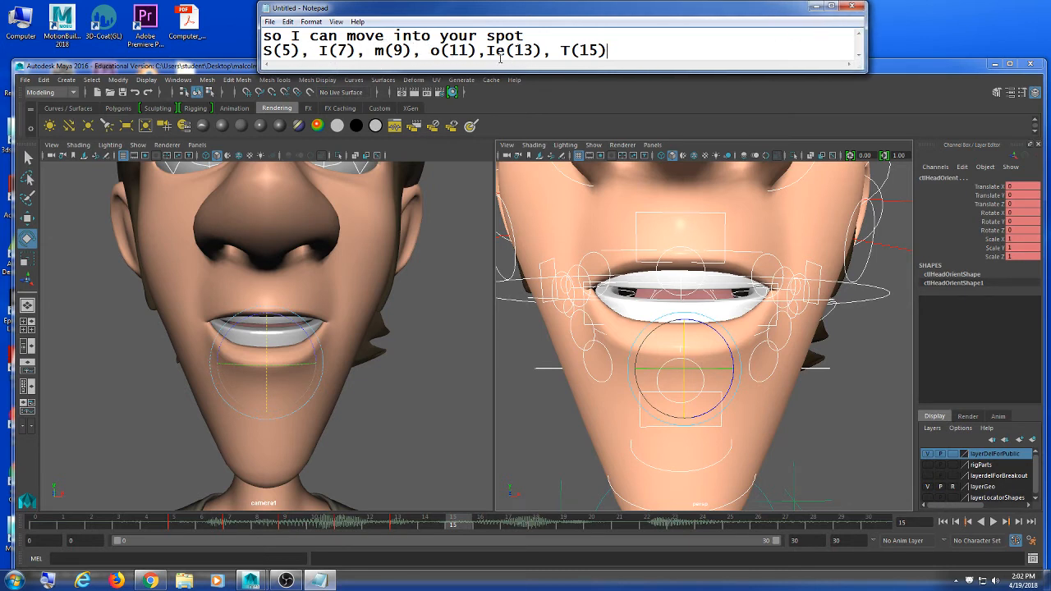
With all face controls selected, carry the frame 5 "S" pose over to frame 15 and key it there
left_click(798, 425)
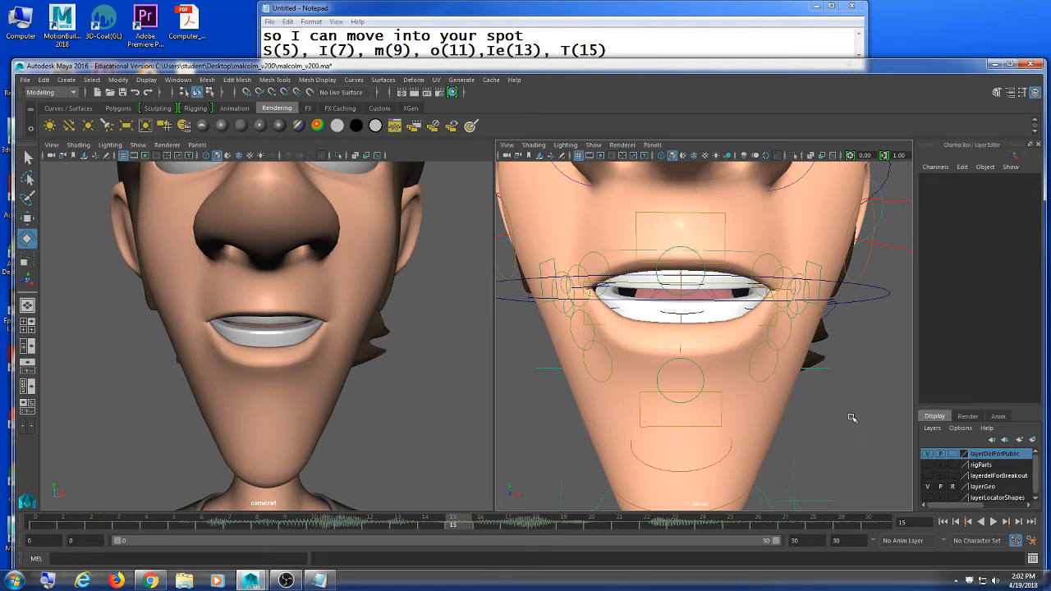
key("ctrl+z")
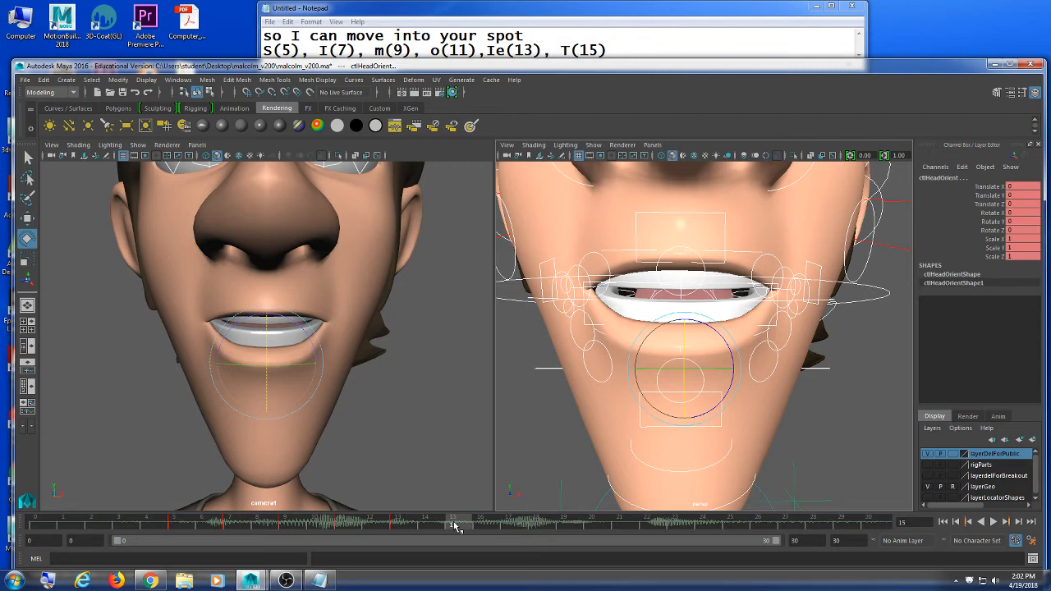
left_click_drag(456, 526, 230, 524)
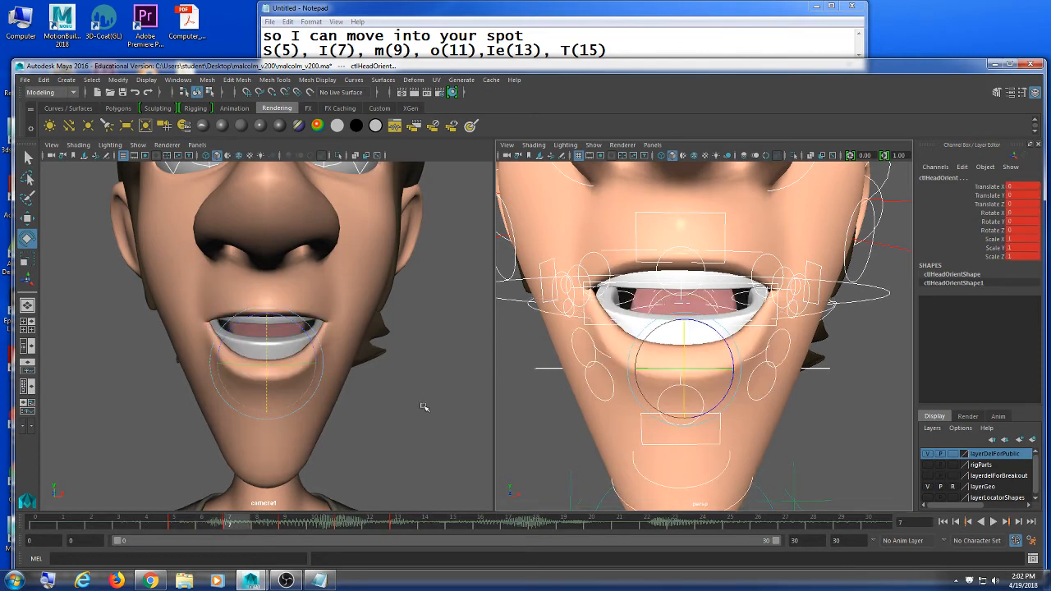
middle_click(426, 401)
left_click_drag(158, 524, 452, 526)
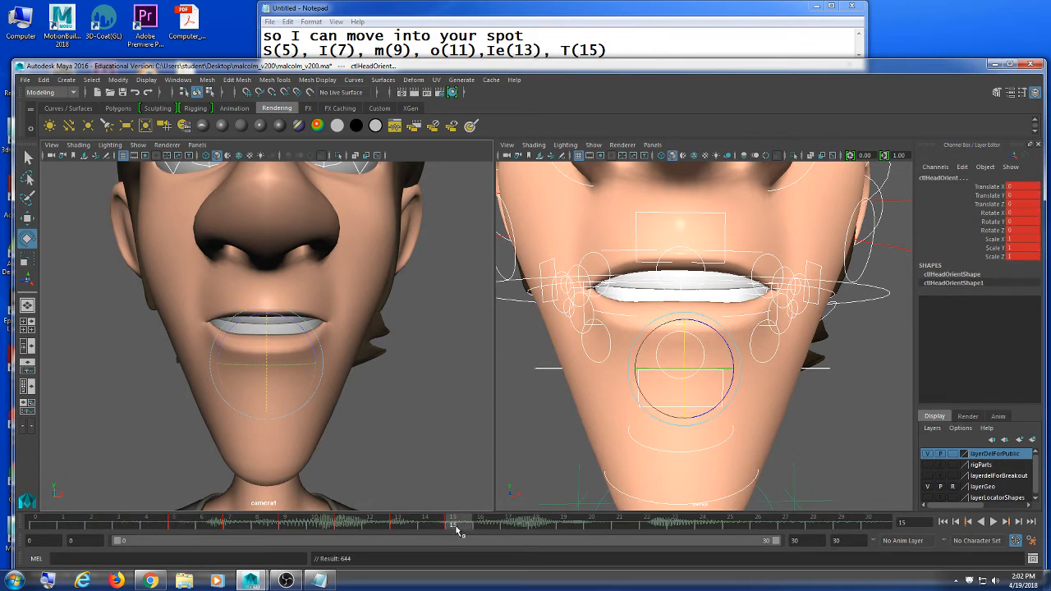
Play back and scrub the audio up to frame 17 to locate the sound following the "T"
key("alt+v")
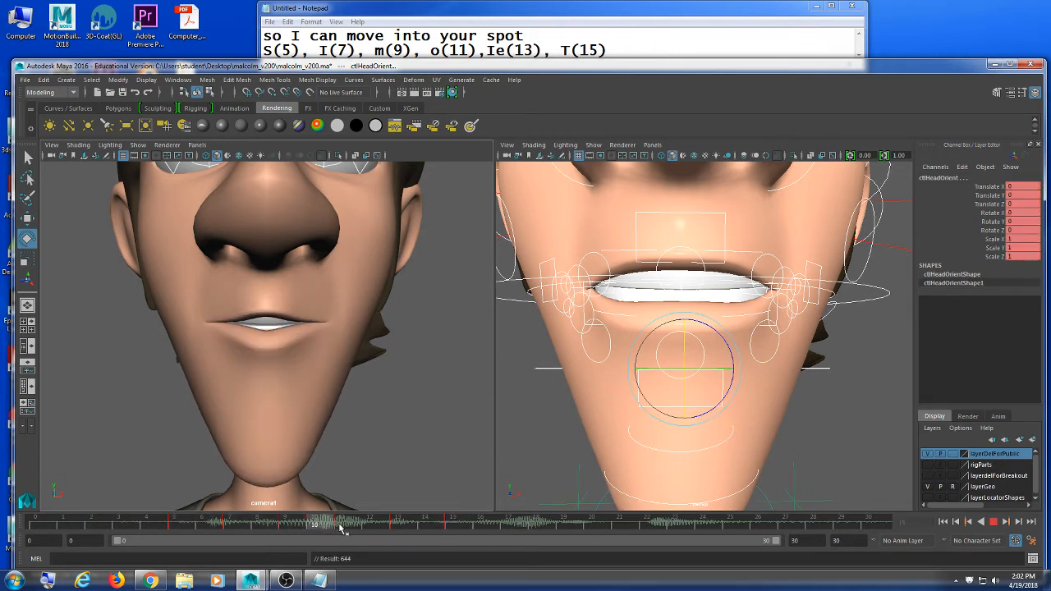
left_click(465, 523)
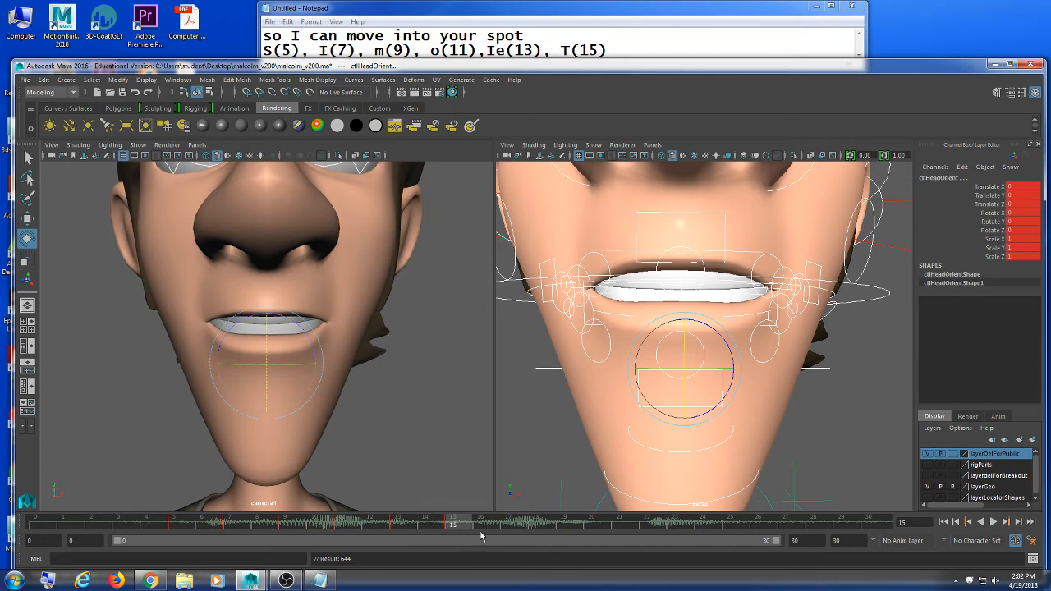
key("alt+v")
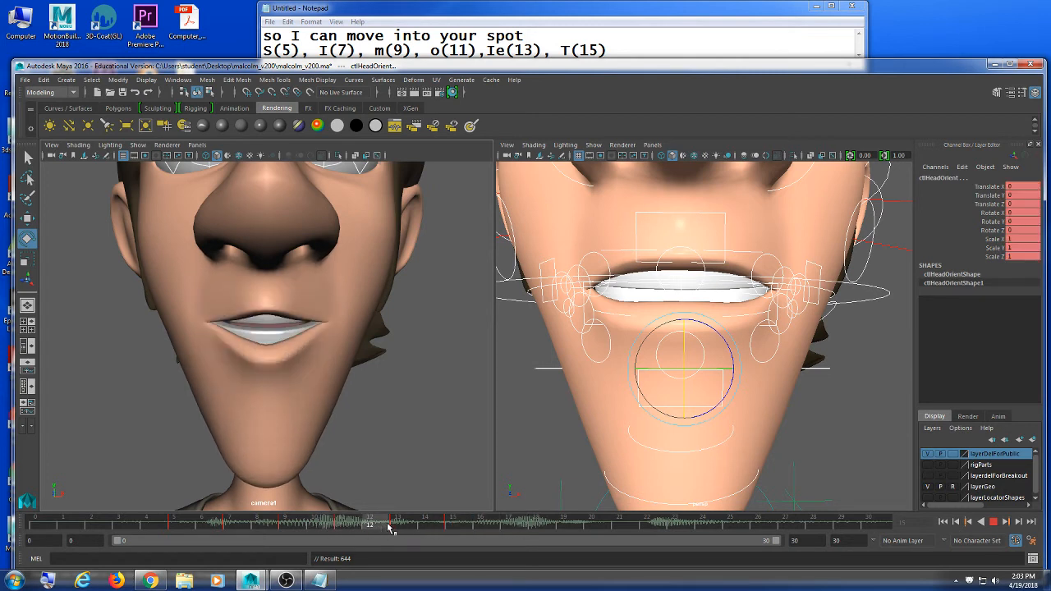
left_click_drag(352, 528, 385, 530)
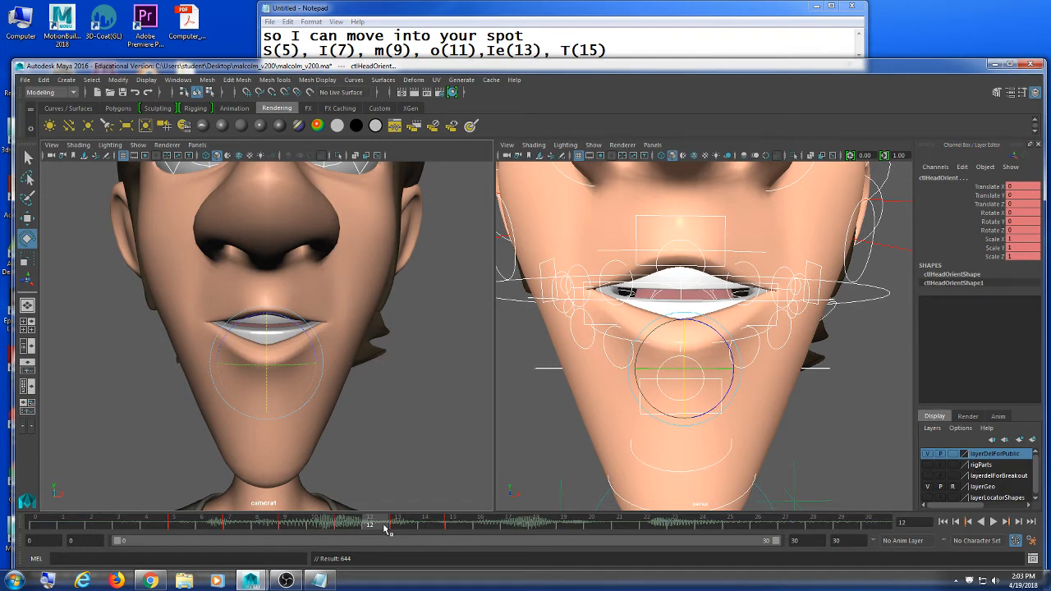
left_click(507, 530)
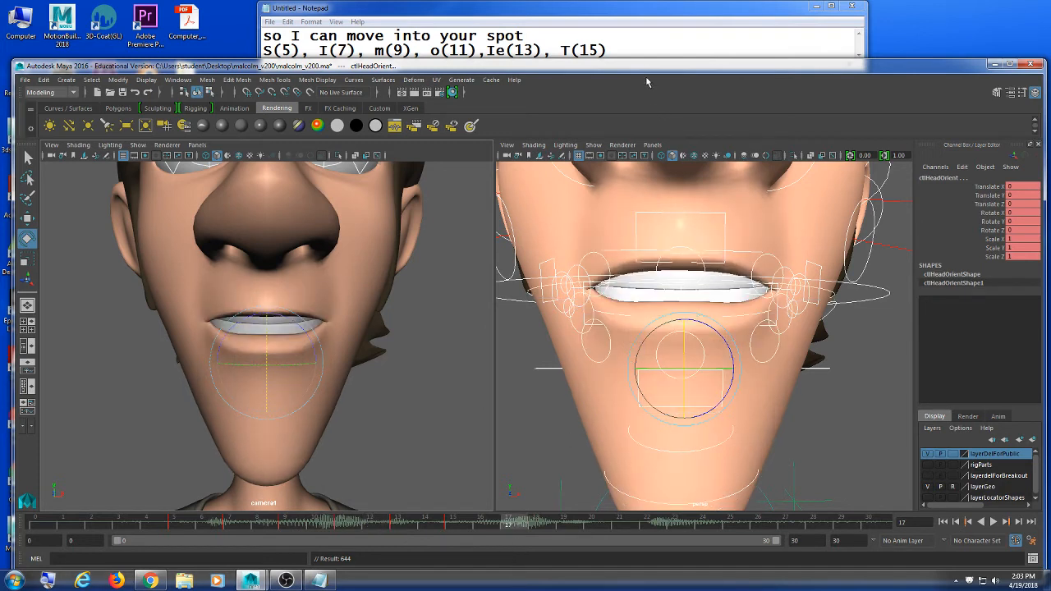
Add Y(17) after T(15) in the Notepad sound list
left_click(644, 46)
type(", 17")
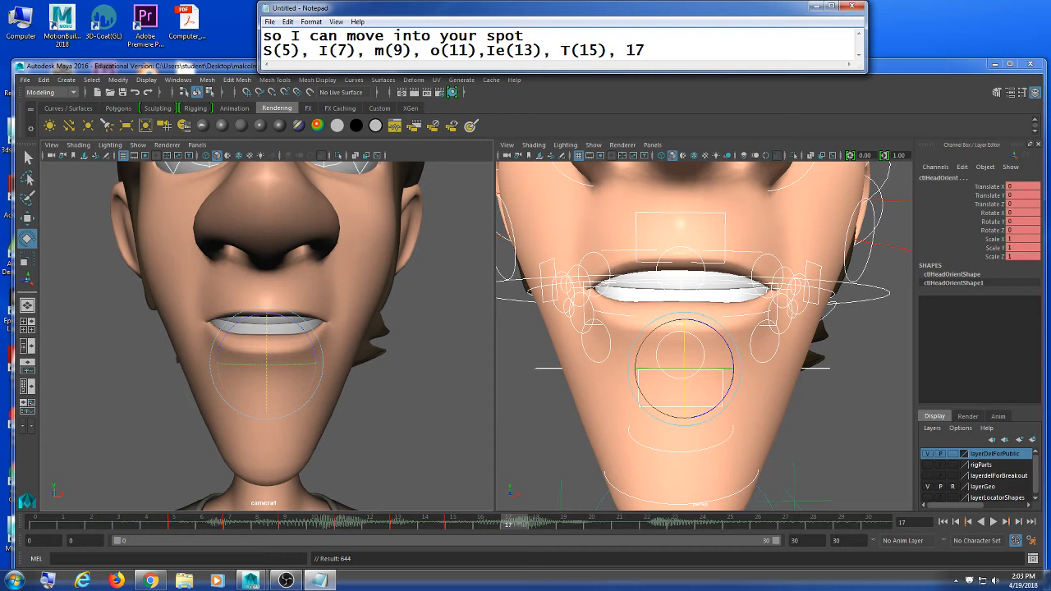
type("y")
key("BackSpace")
key("BackSpace")
key("BackSpace")
type("Y(17)")
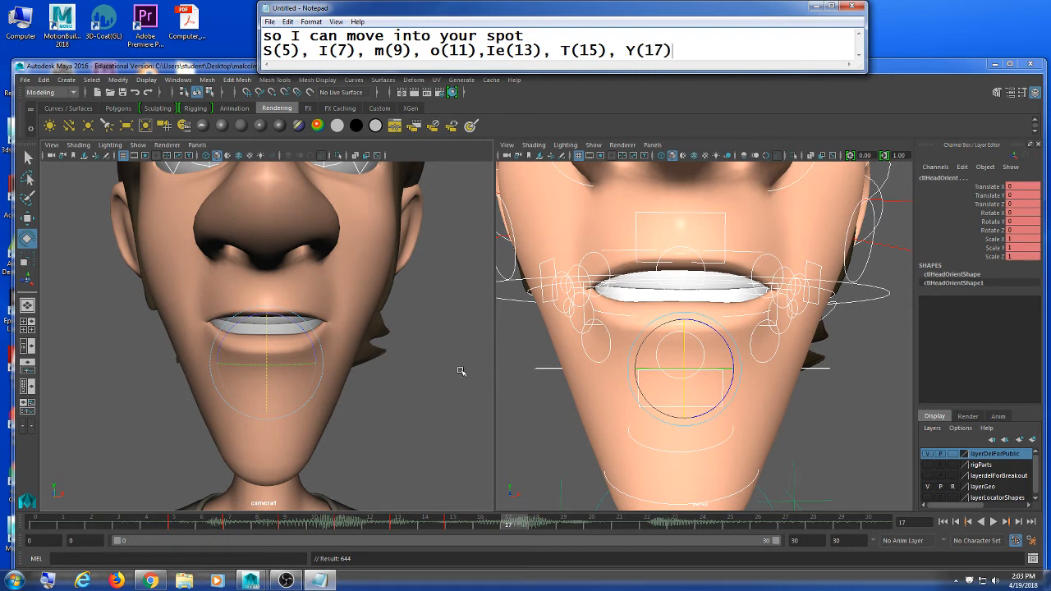
Carry the frame 12 mouth pose over to frame 17 and key it on all the face controls
left_click(519, 530)
left_click_drag(519, 529, 400, 503)
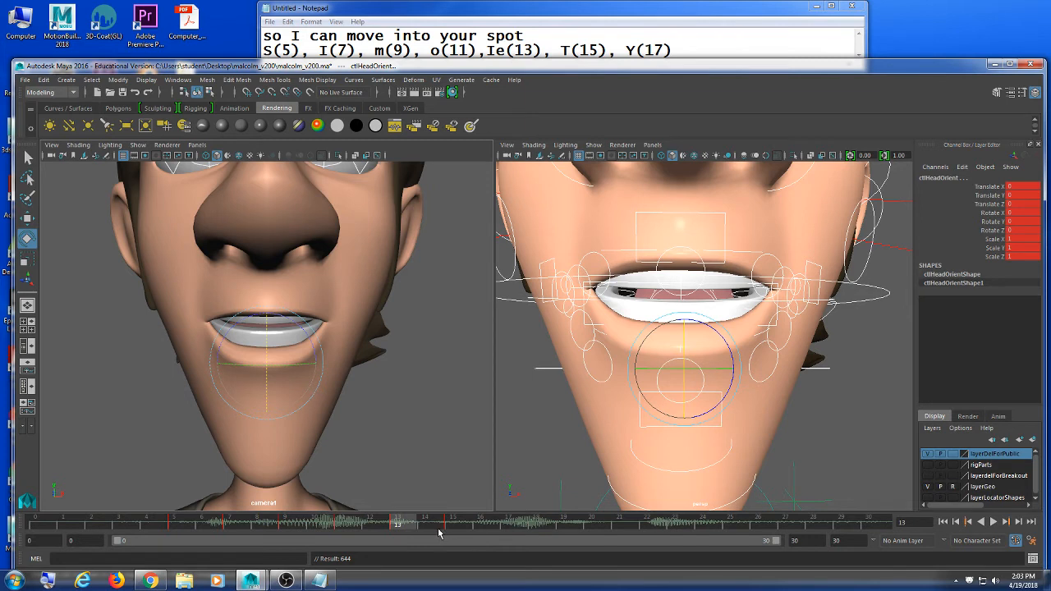
mouse_move(399, 532)
left_mouse_down()
mouse_move(283, 529)
mouse_move(380, 522)
left_mouse_up()
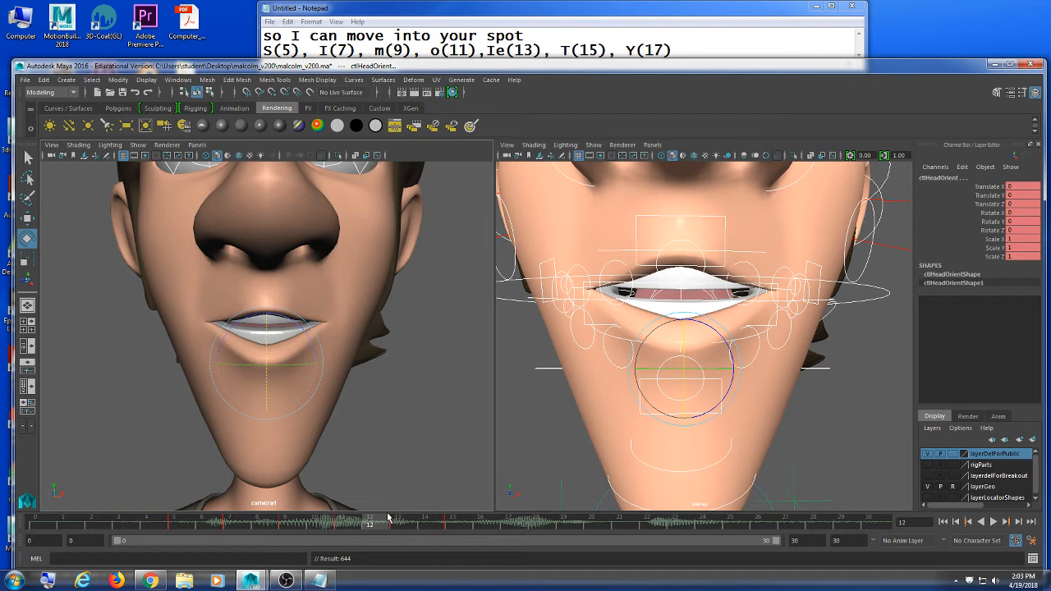
left_click(512, 522)
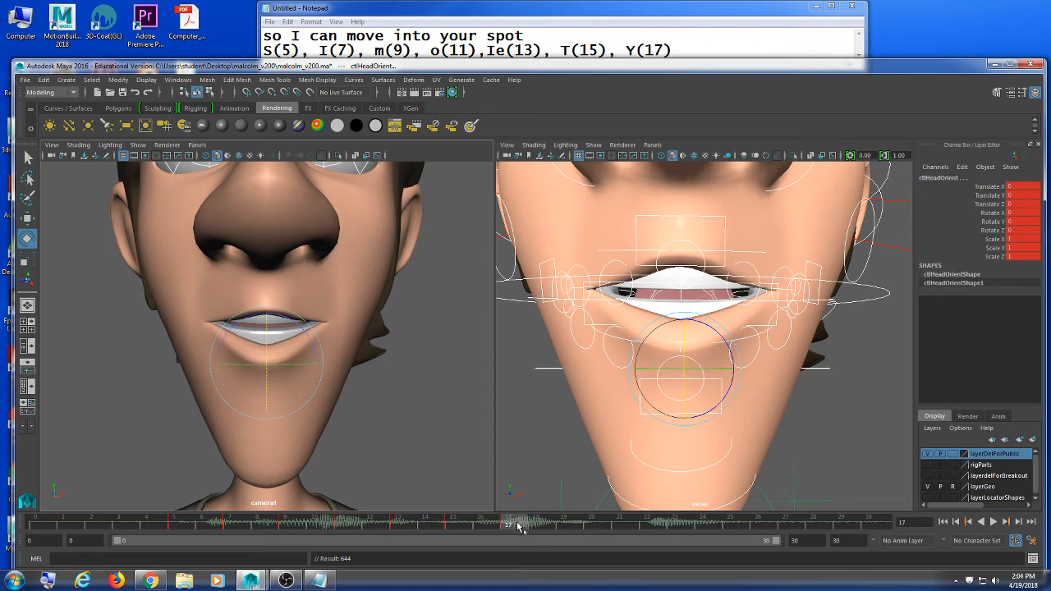
Deselect the controls and play back the lip-sync to review the keyed mouth shapes
left_click(177, 524)
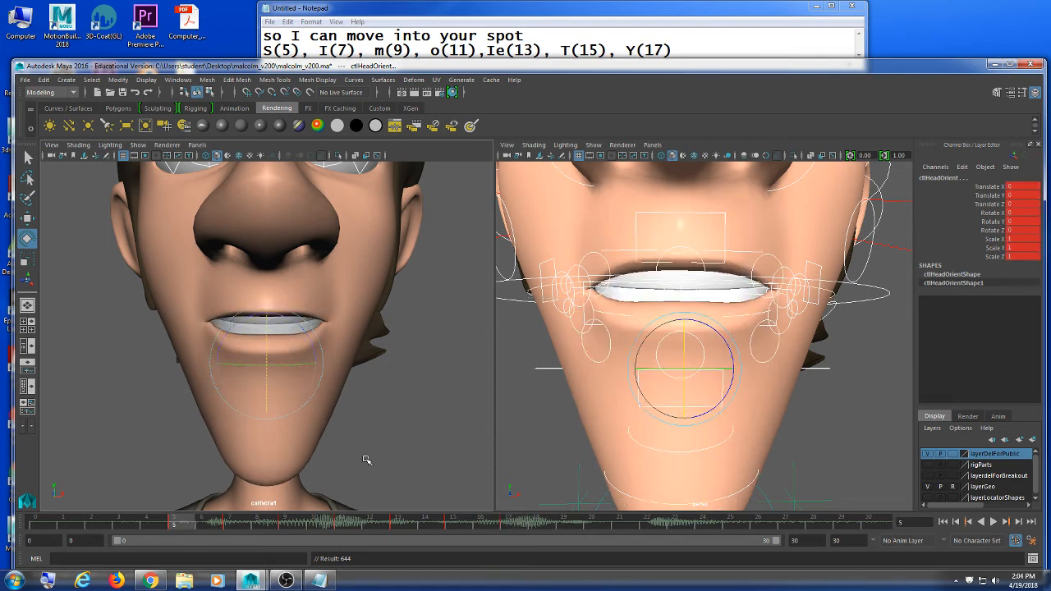
left_click(366, 460)
left_click(993, 523)
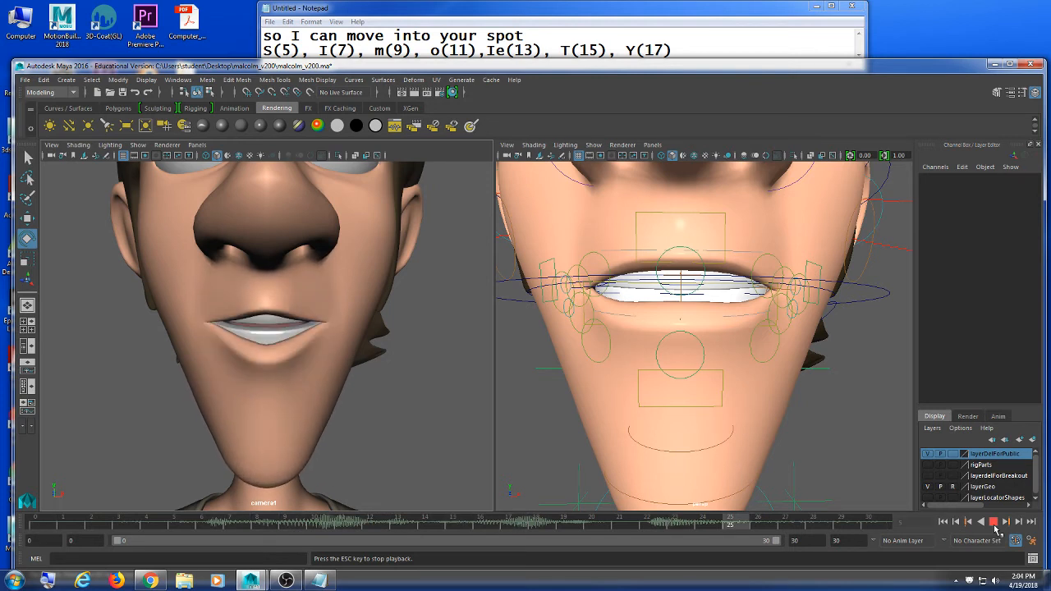
left_click(994, 523)
Select all the face controls, carry the frame 5 mouth pose over to frame 19 and key it
left_click_drag(448, 523, 303, 523)
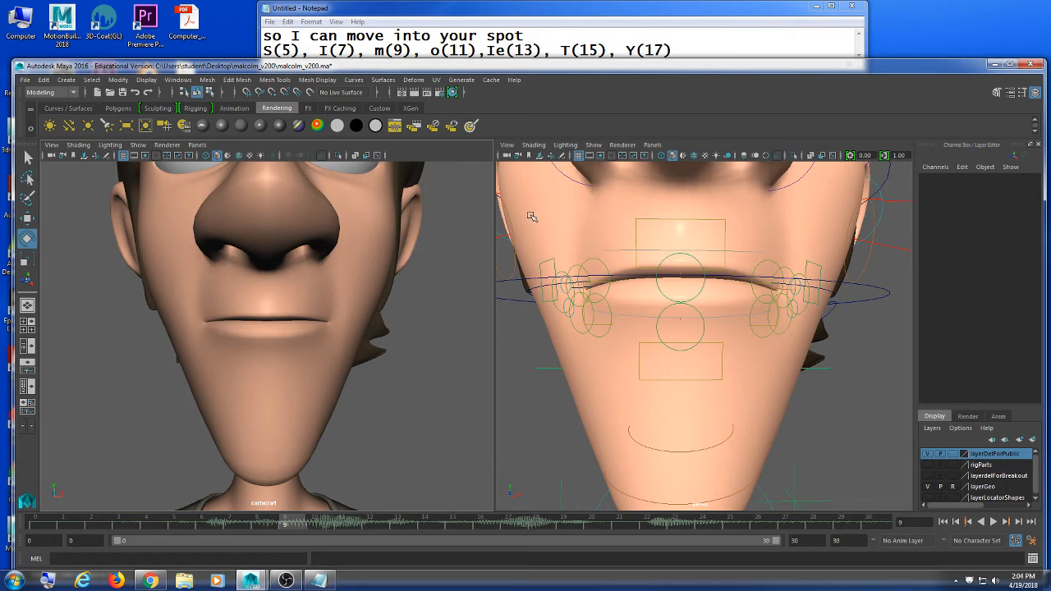
left_click_drag(917, 391, 918, 391)
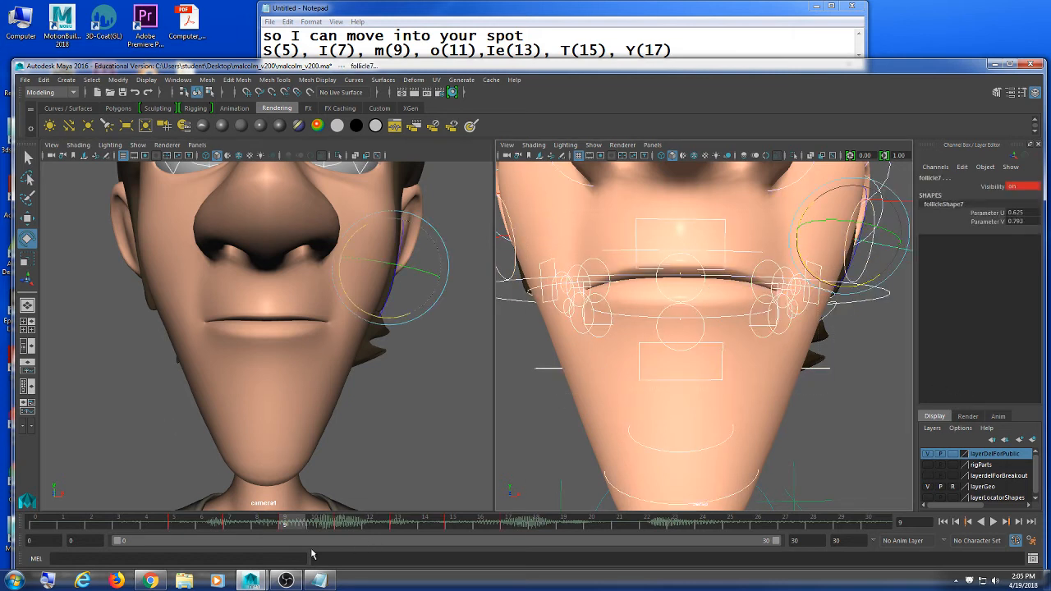
left_click_drag(203, 527, 565, 526)
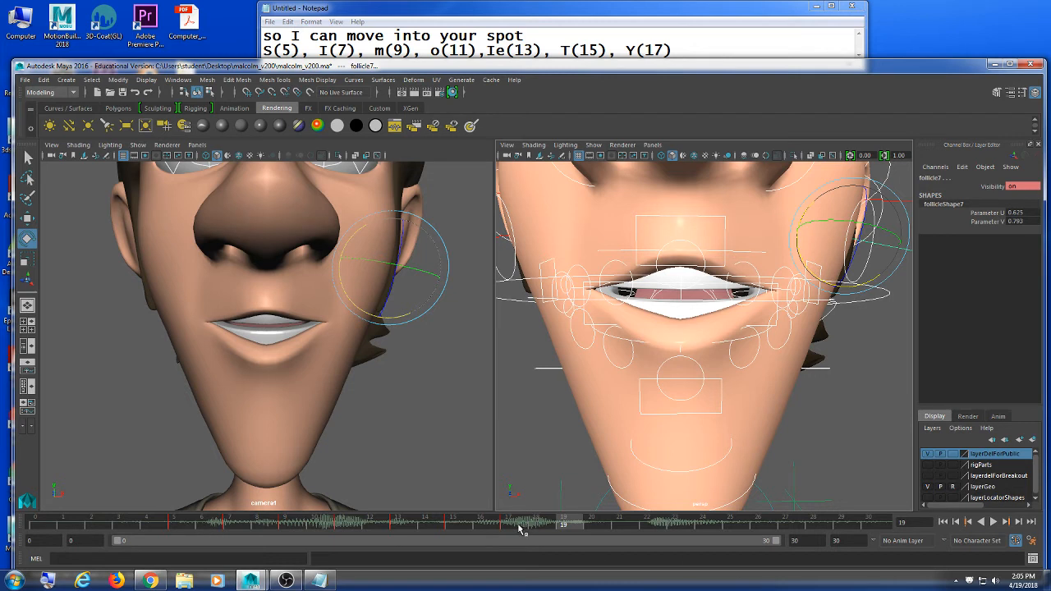
left_click(183, 524)
left_click(571, 525)
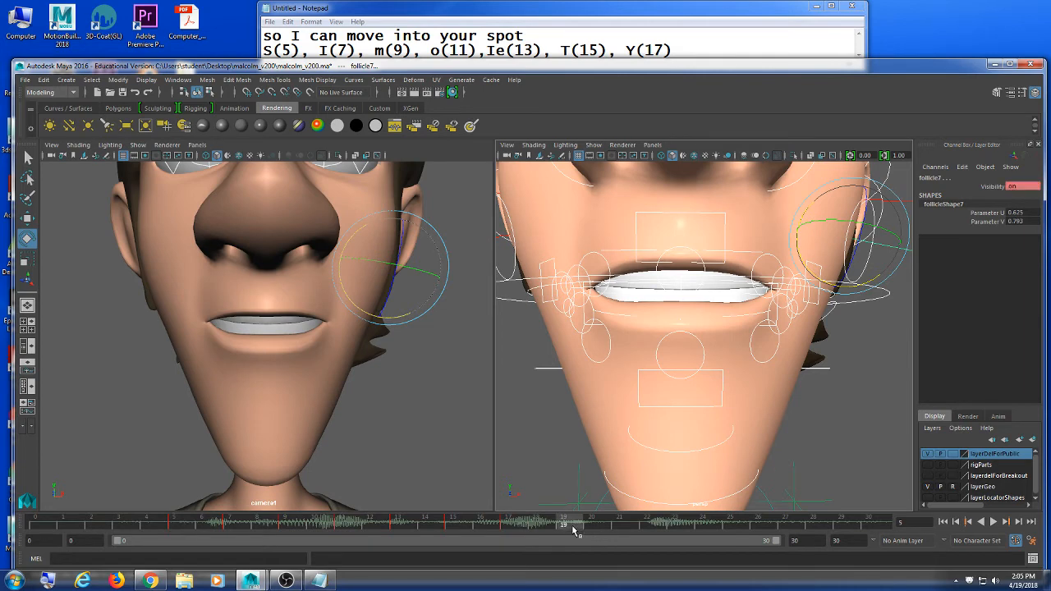
key("s")
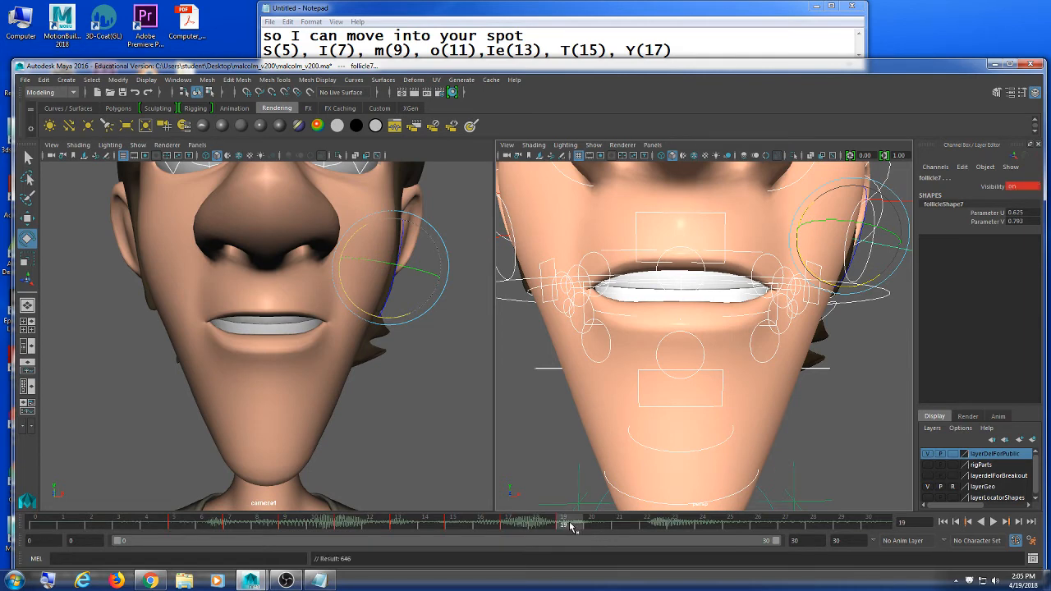
Deselect the controls and play back the lip-sync to review the mouth shapes through frame 19
key("alt+v")
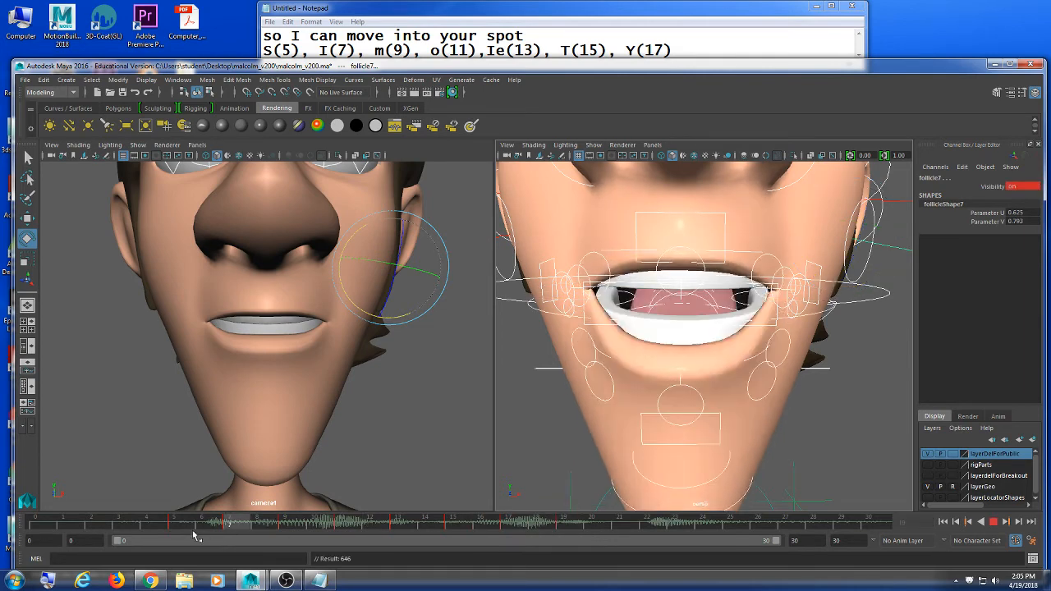
left_click(460, 427)
left_click(992, 523)
left_click(993, 523)
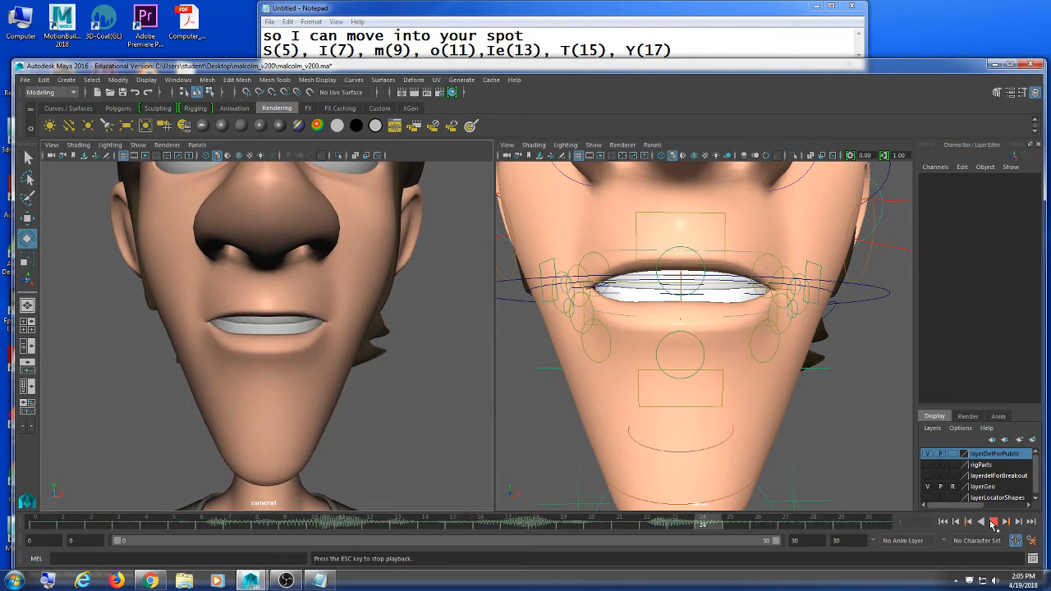
left_click(993, 523)
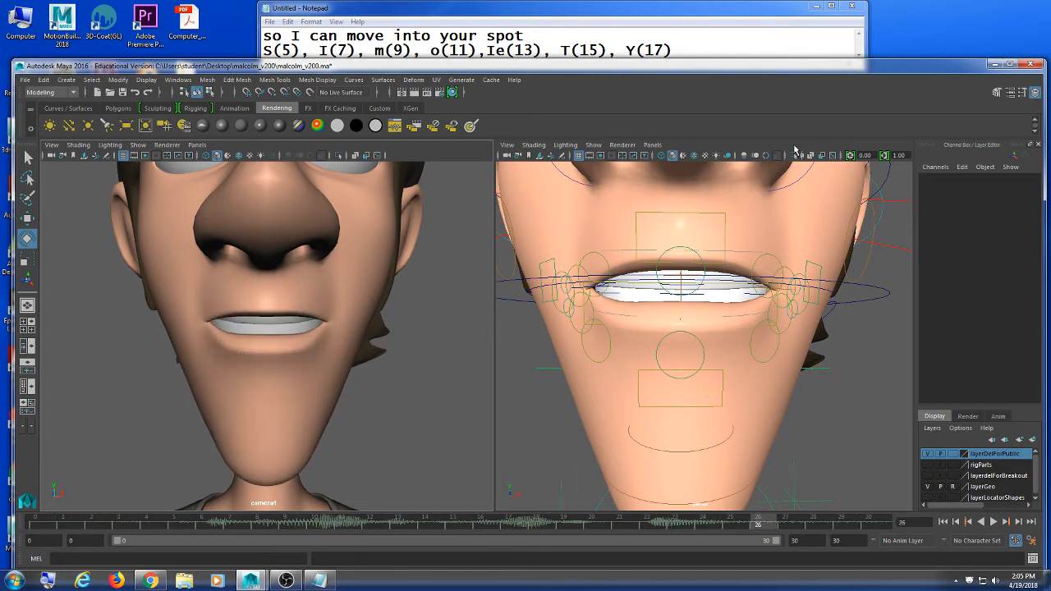
Select all the face controls at frame 19, and add s(19) and p(21) after Y(17) in the Notepad sound list
mouse_move(345, 523)
left_mouse_down()
mouse_move(603, 523)
mouse_move(256, 522)
mouse_move(317, 515)
mouse_move(212, 513)
mouse_move(579, 528)
left_mouse_up()
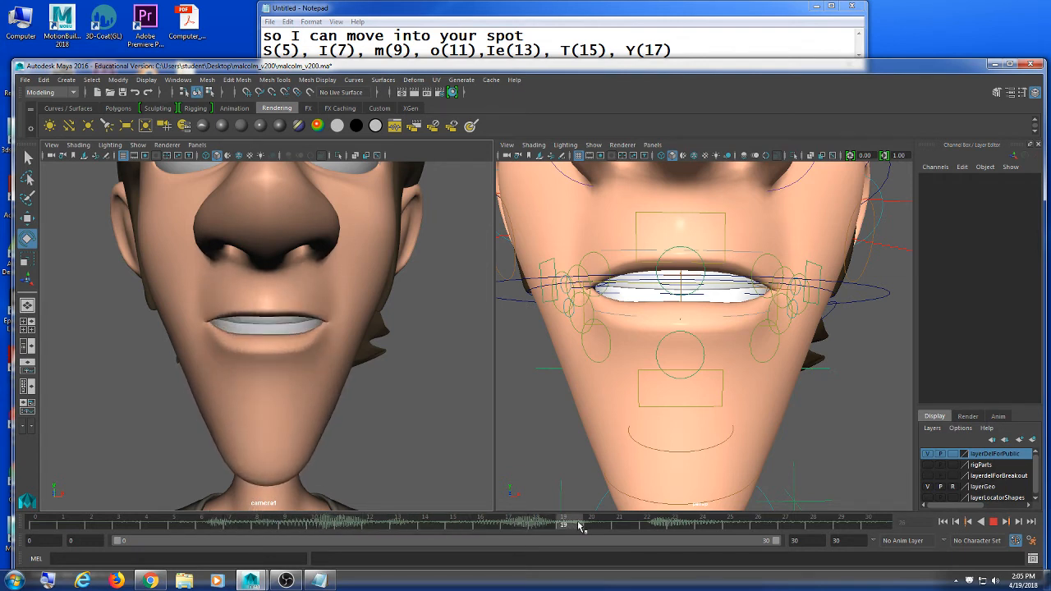
left_click(548, 238)
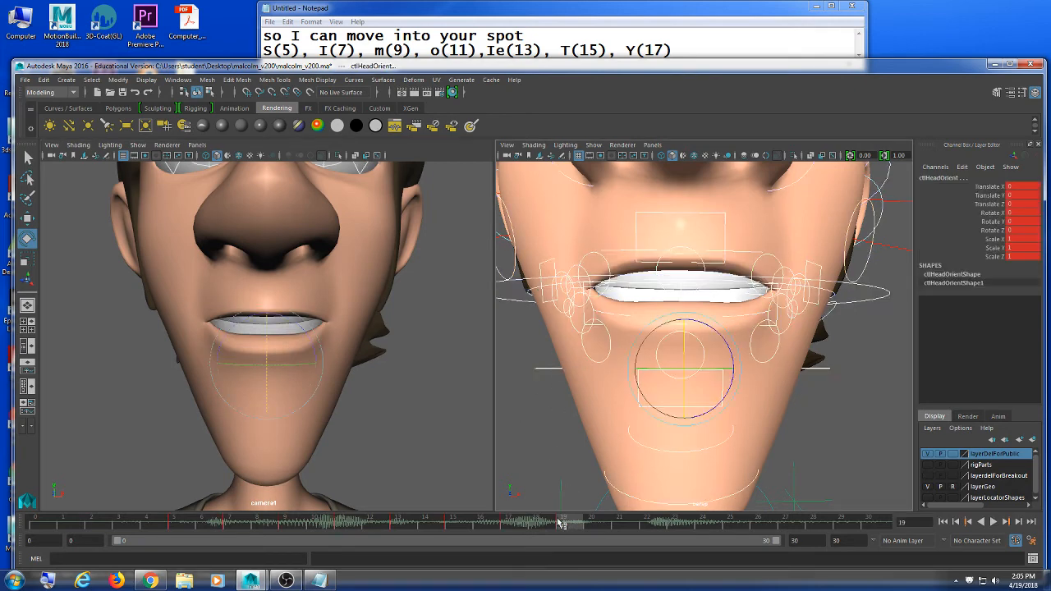
left_click(686, 53)
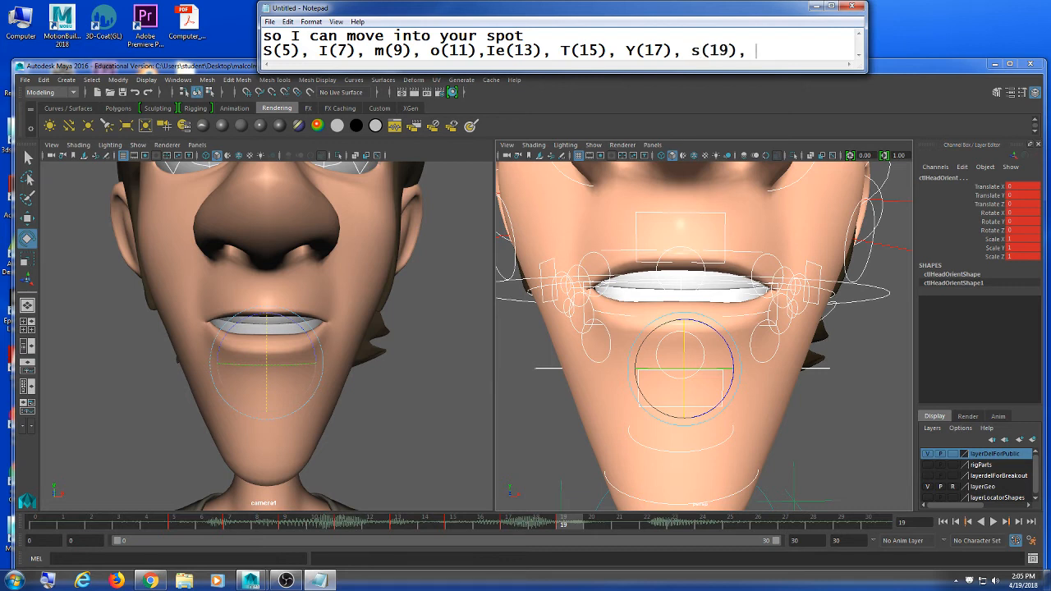
left_click(624, 527)
left_click(751, 53)
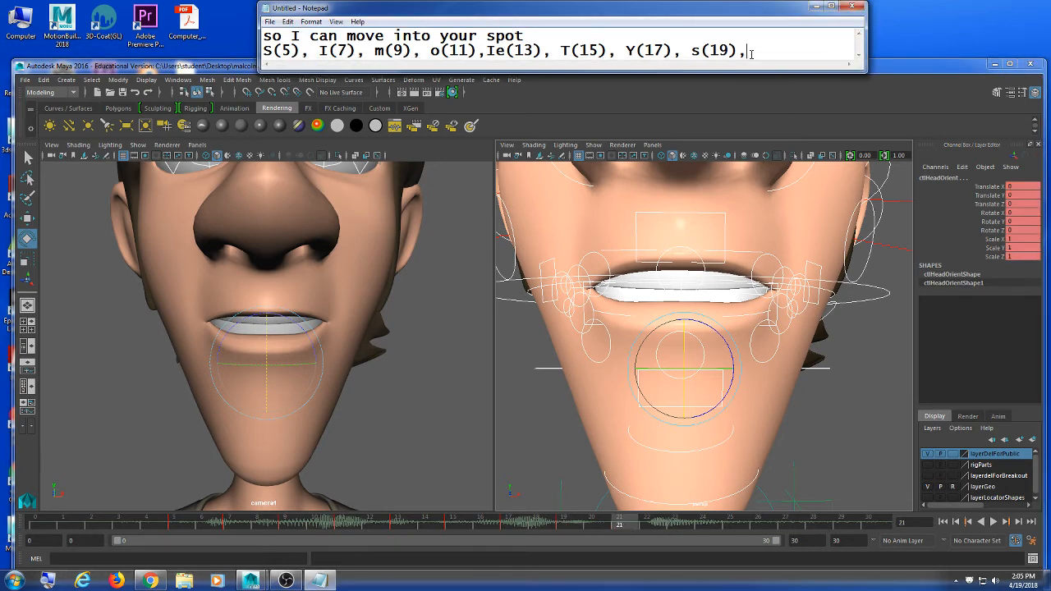
type("p(21")
Back in Maya, carry the closed-lips pose from frame 9 over to frame 21 and key it on the selected face controls
left_click_drag(578, 525, 284, 526)
middle_click(619, 527)
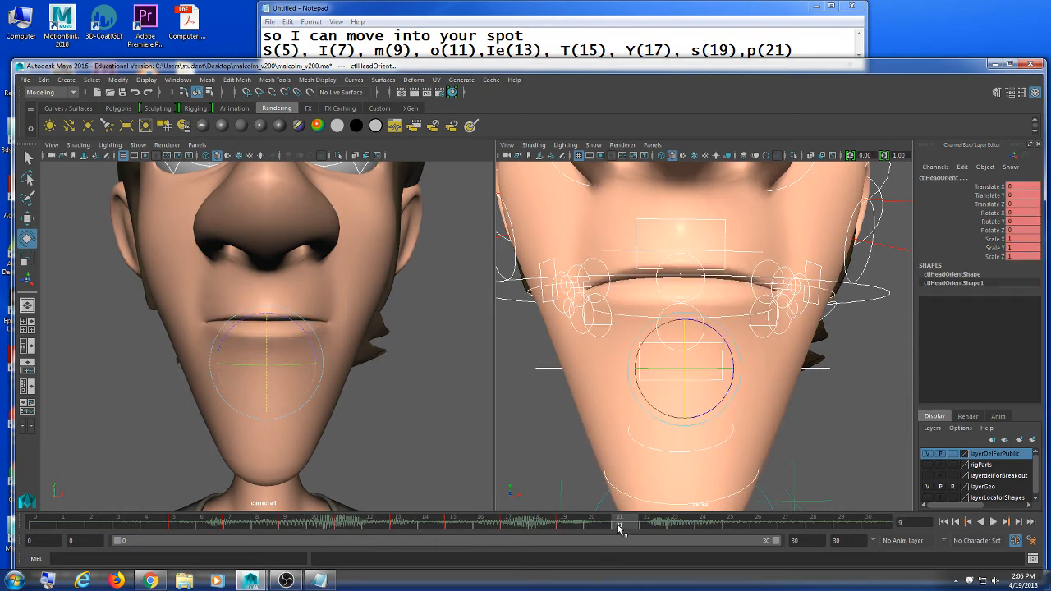
key("s")
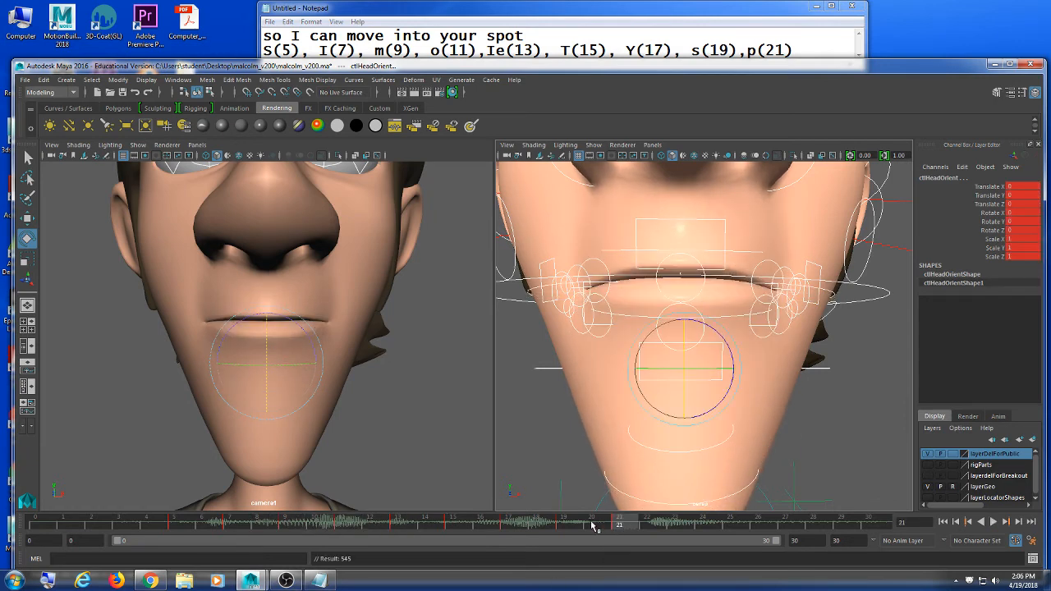
Deselect the controls, then play back and scrub the animation to check the closed lips at frame 21
left_click_drag(585, 527, 538, 526)
left_click(400, 419)
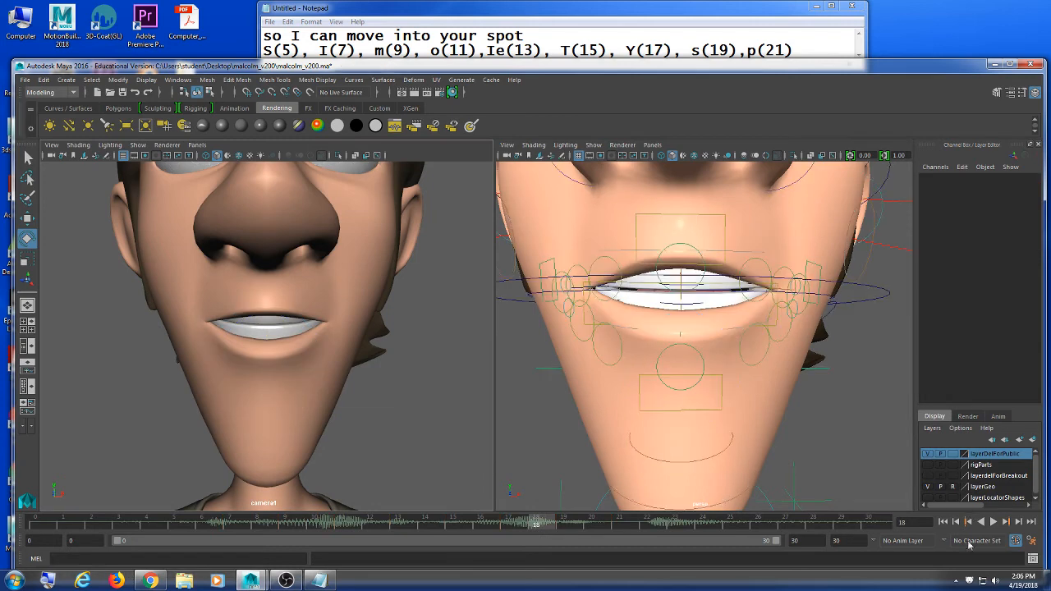
left_click(994, 522)
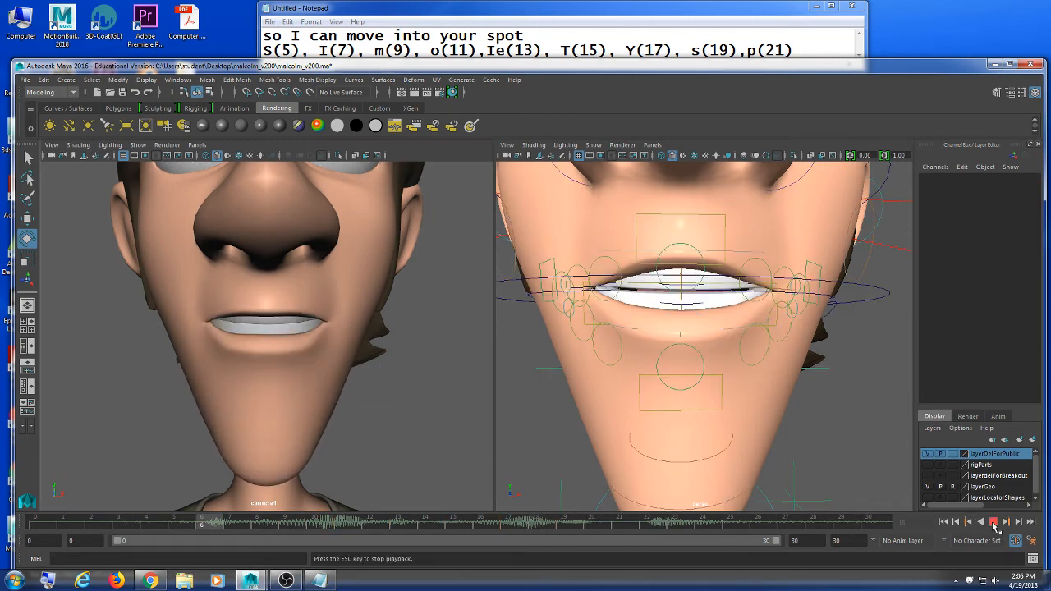
left_click(993, 524)
left_click_drag(631, 524, 424, 526)
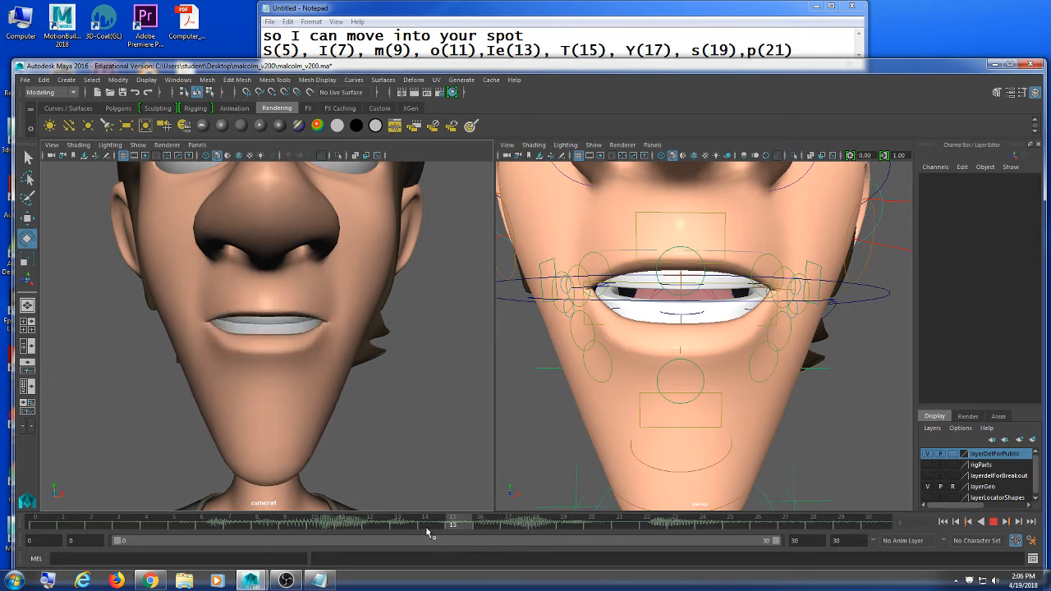
Carry the frame 6 mouth pose over to frame 23, key it on all face controls, and add "aa(23" to the widened Notepad sound list
left_click_drag(565, 526, 207, 532)
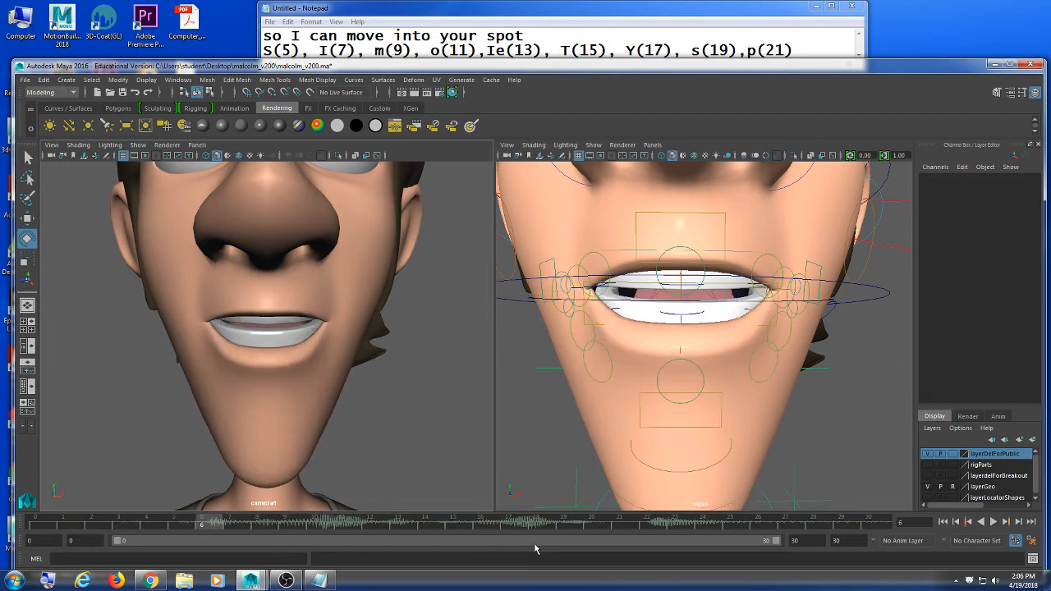
left_click(687, 526)
key("s")
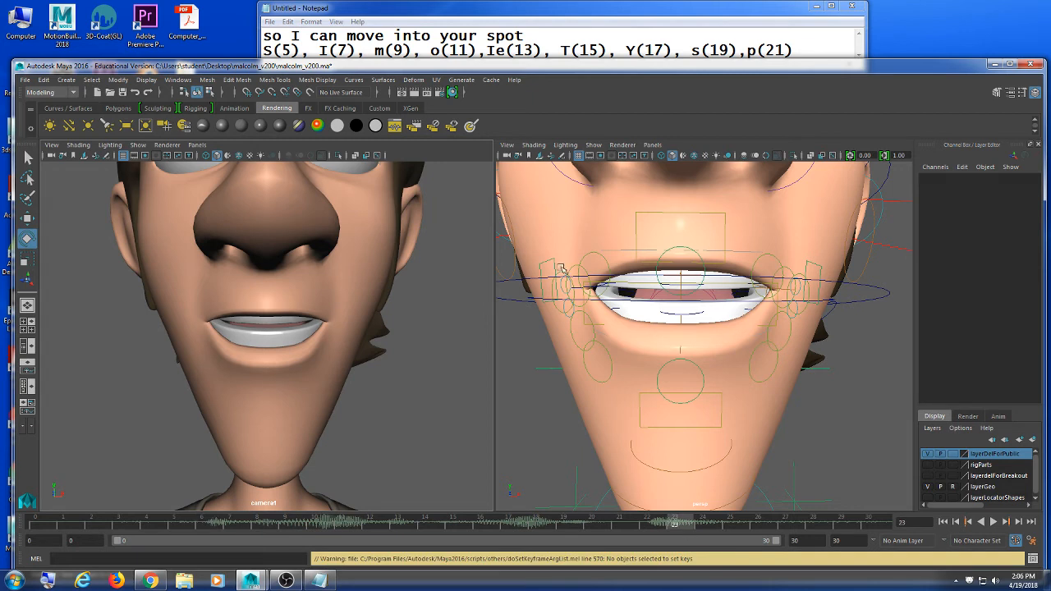
left_click_drag(516, 214, 851, 395)
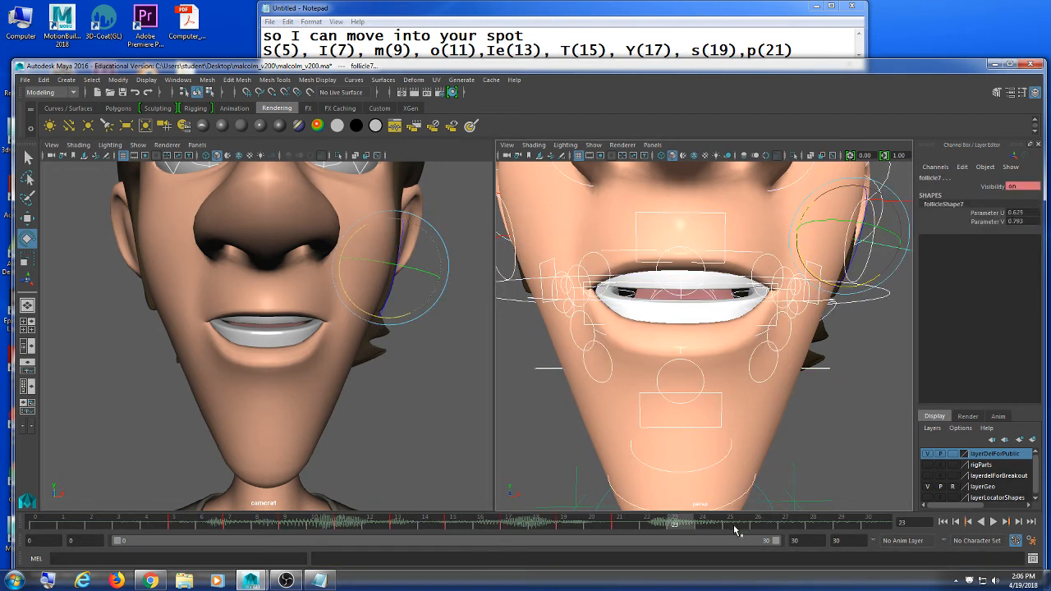
key("s")
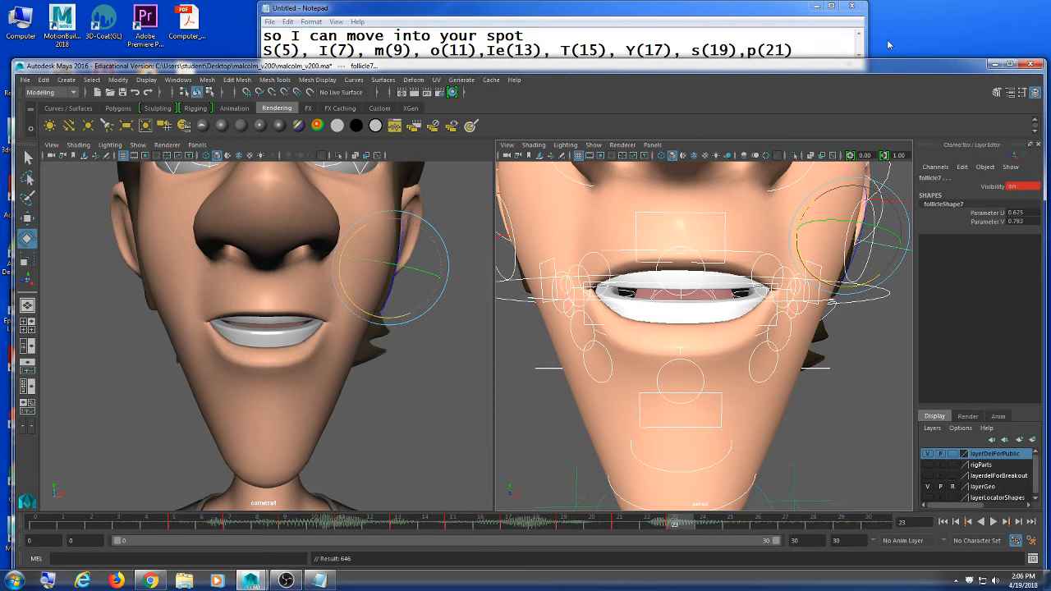
left_click_drag(866, 43, 955, 45)
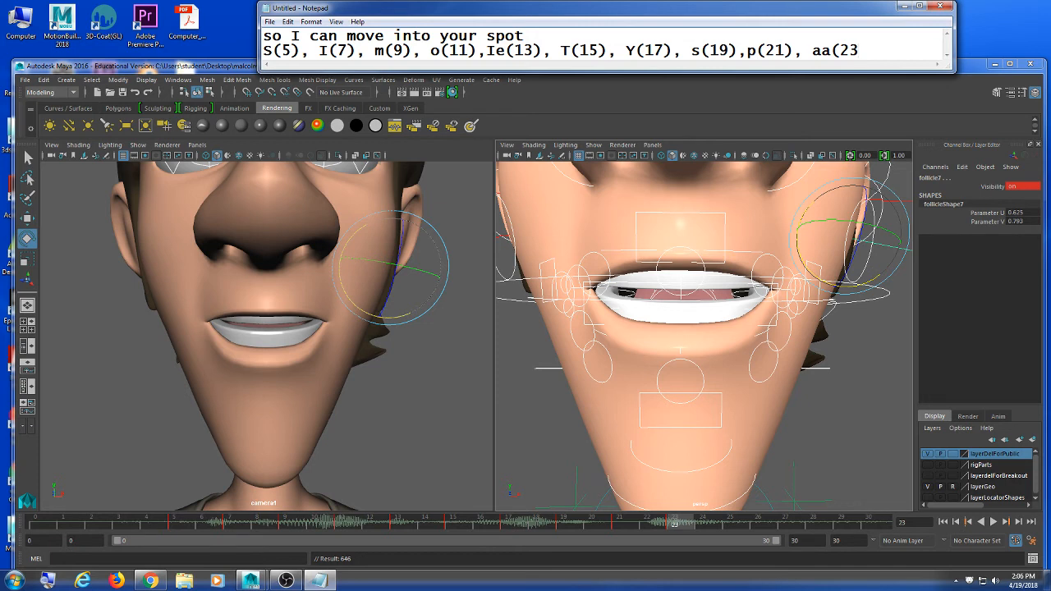
Hold the frame 23 mouth pose with a key at frame 26, and open the jaw at frame 23 to about 12 in Rotate X
mouse_move(699, 529)
left_mouse_down()
mouse_move(756, 529)
mouse_move(677, 534)
mouse_move(780, 532)
mouse_move(630, 534)
mouse_move(757, 527)
left_mouse_up()
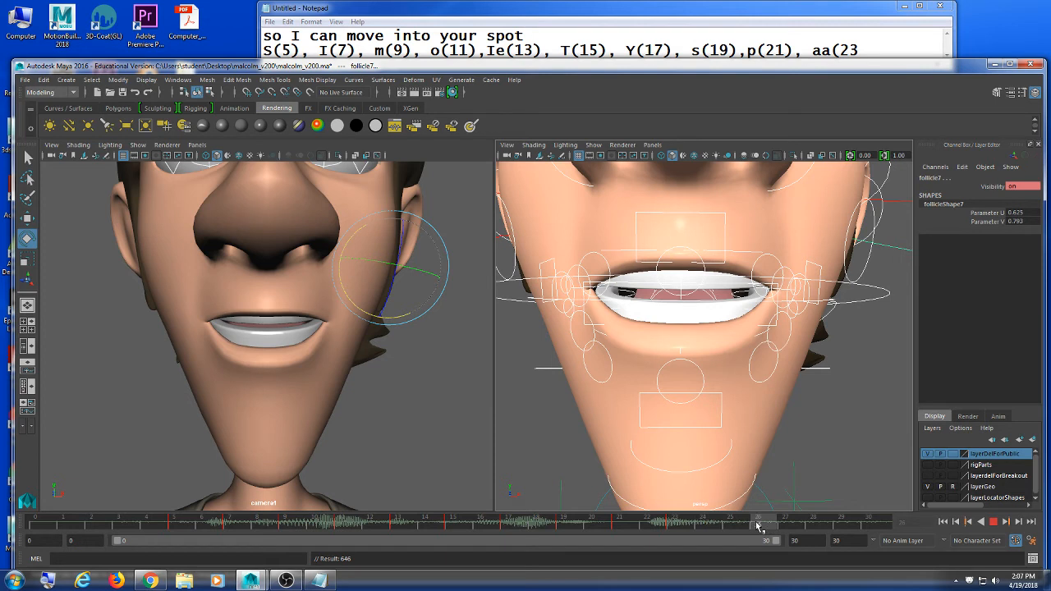
left_click_drag(757, 526, 675, 526)
left_click(828, 301)
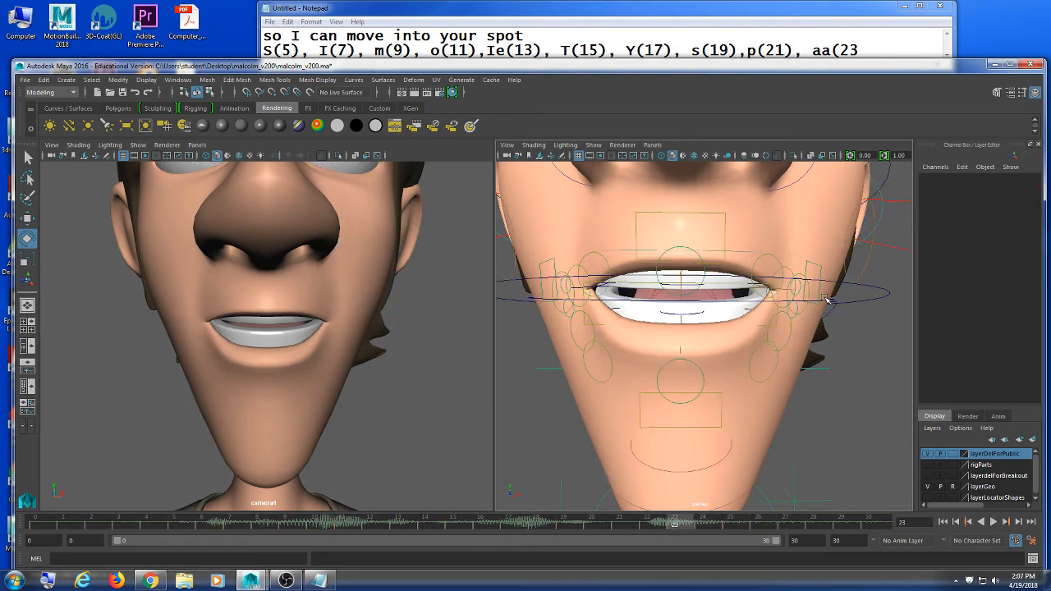
left_click(827, 301)
left_click(681, 279)
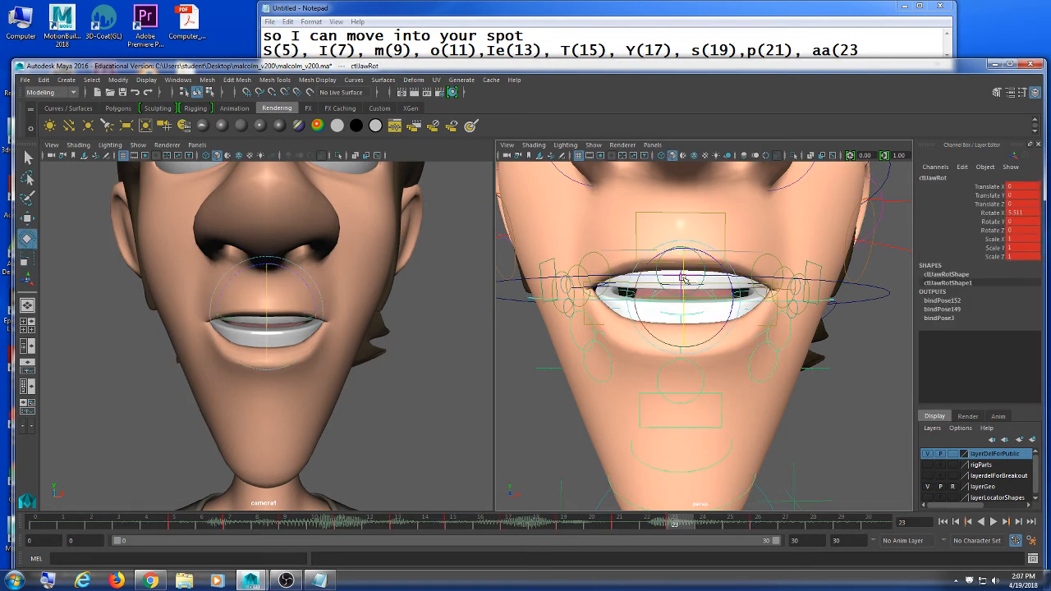
left_click_drag(681, 279, 683, 284)
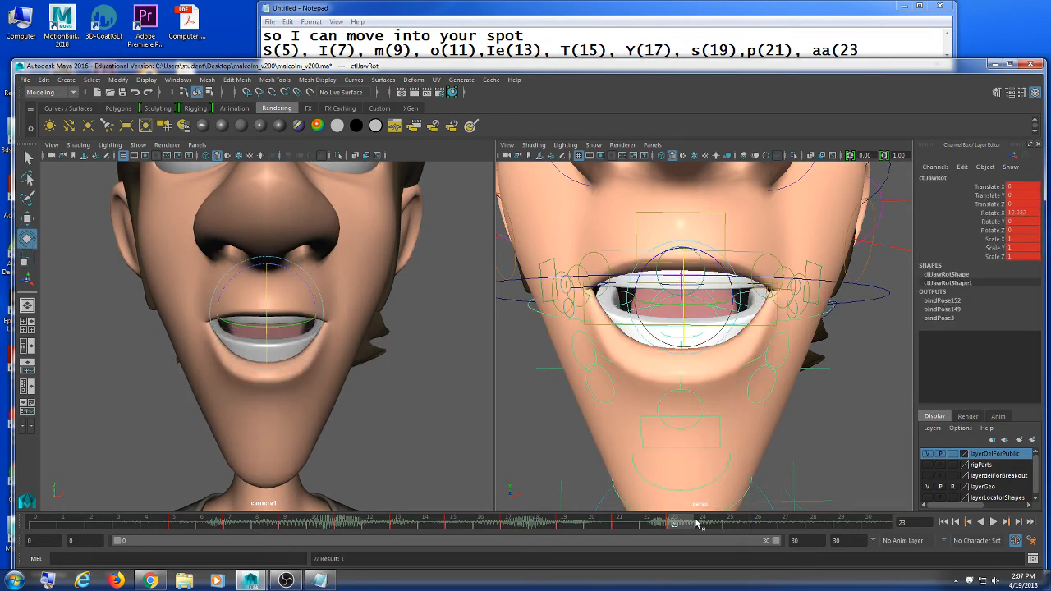
Check the jaw motion up to frame 26, and extend the Notepad sound list with "), 26(" in a wider window
left_click_drag(697, 524, 870, 527)
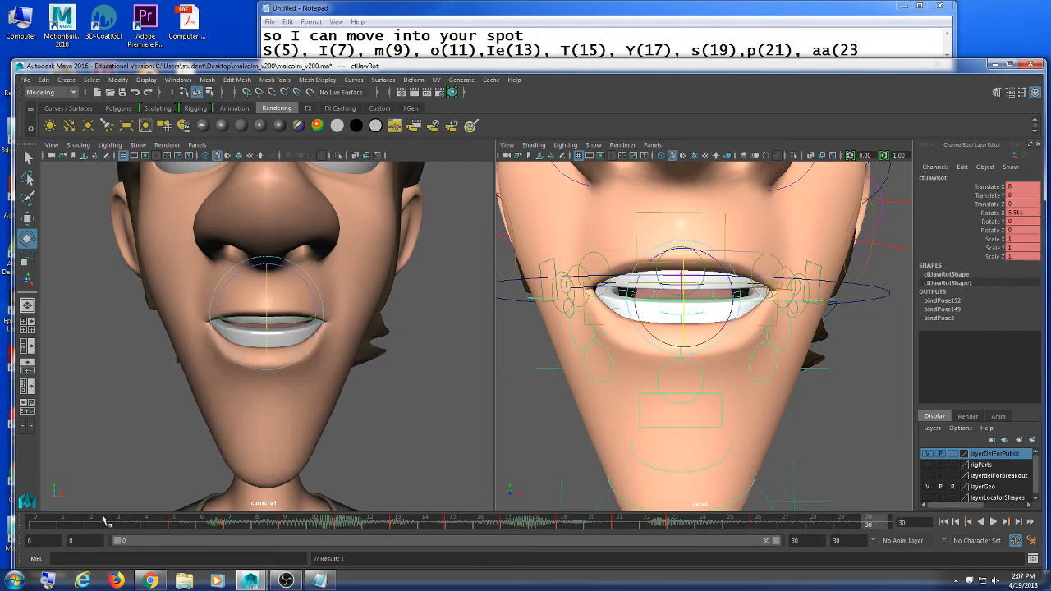
left_click(758, 526)
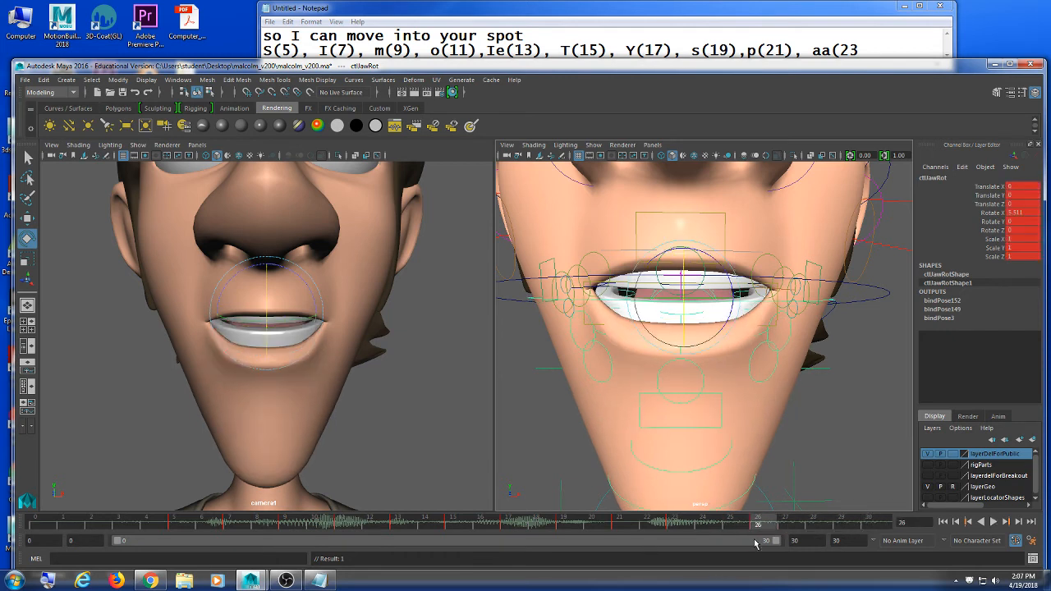
left_click(878, 50)
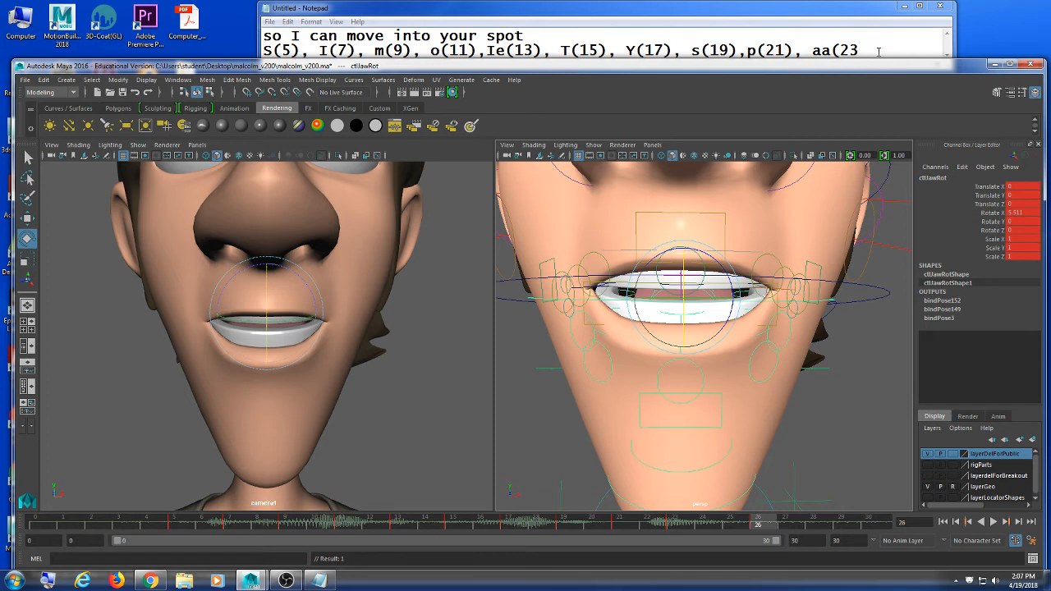
left_click(878, 51)
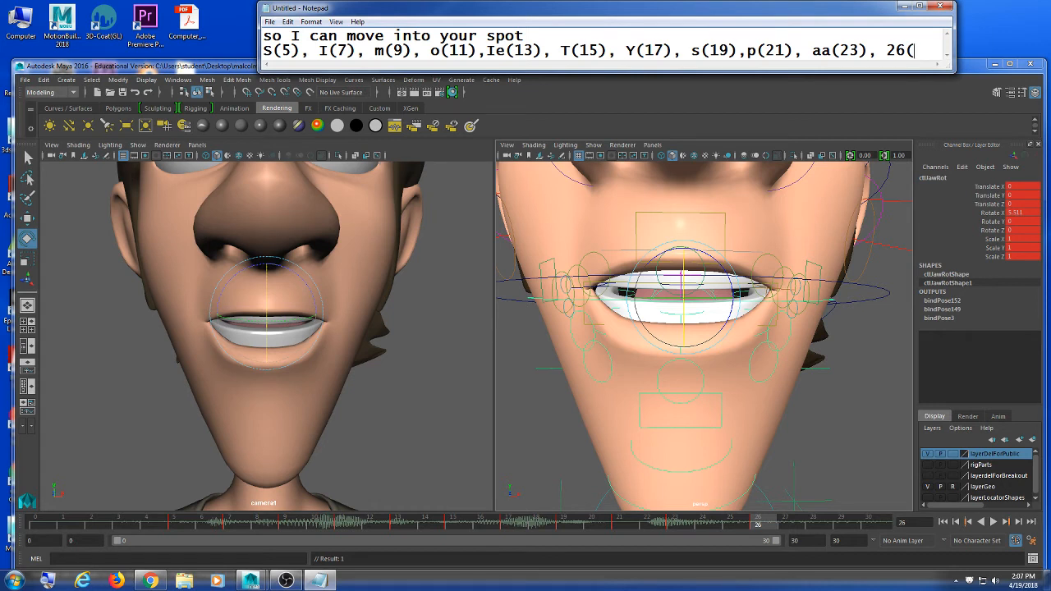
left_click_drag(956, 47, 992, 41)
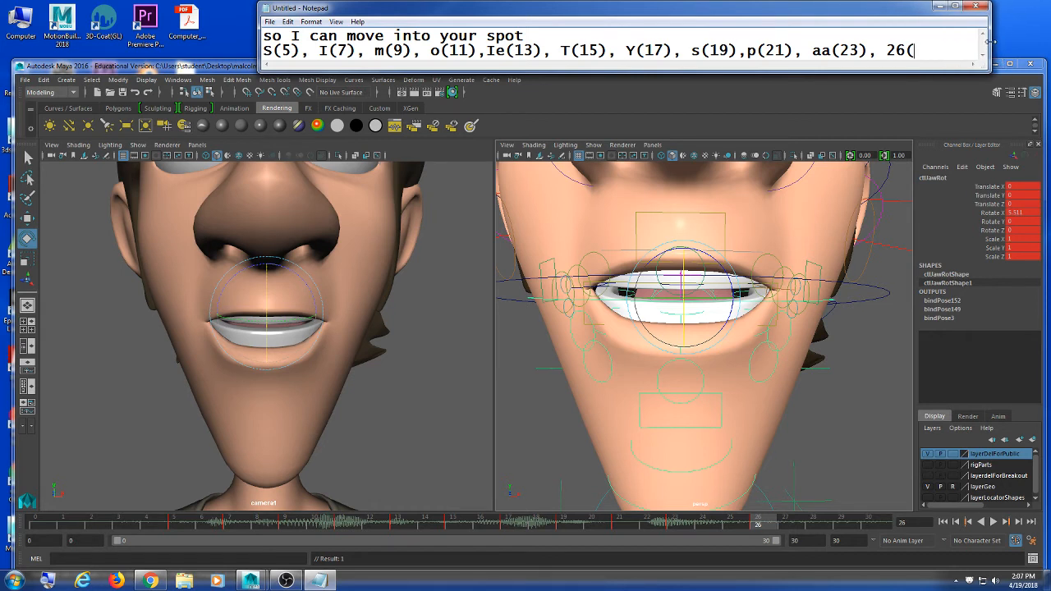
Play back the jaw motion and delete the jaw control's key at frame 26
left_click(756, 526)
key("alt+v")
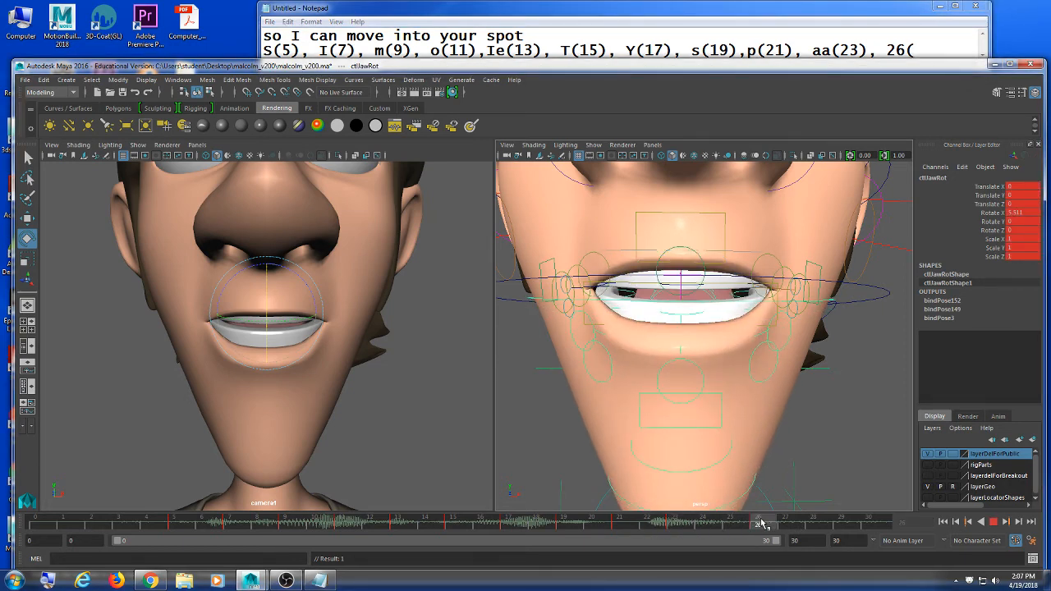
right_click(762, 524)
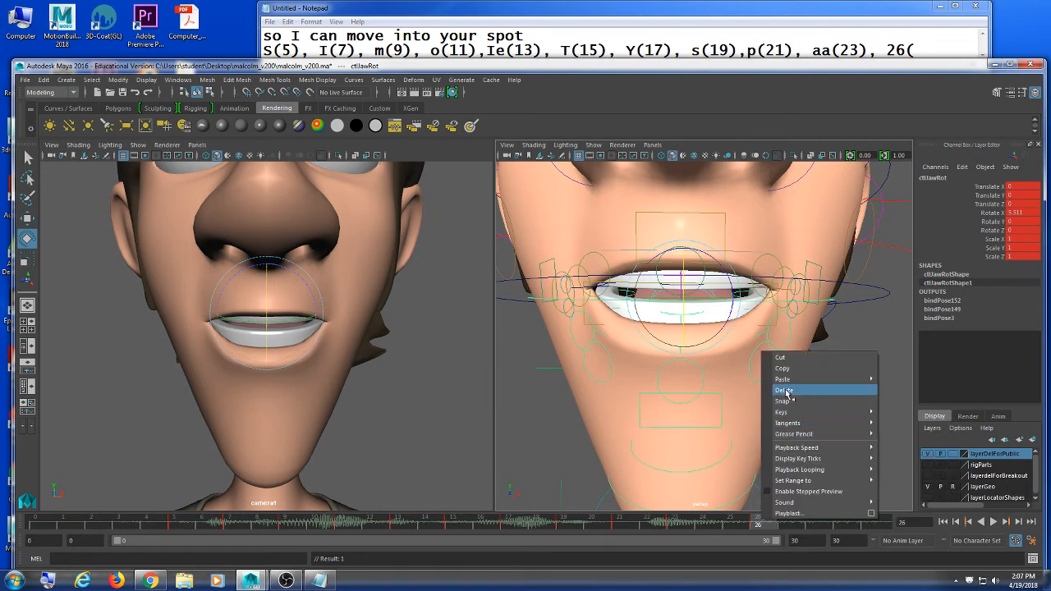
mouse_move(786, 382)
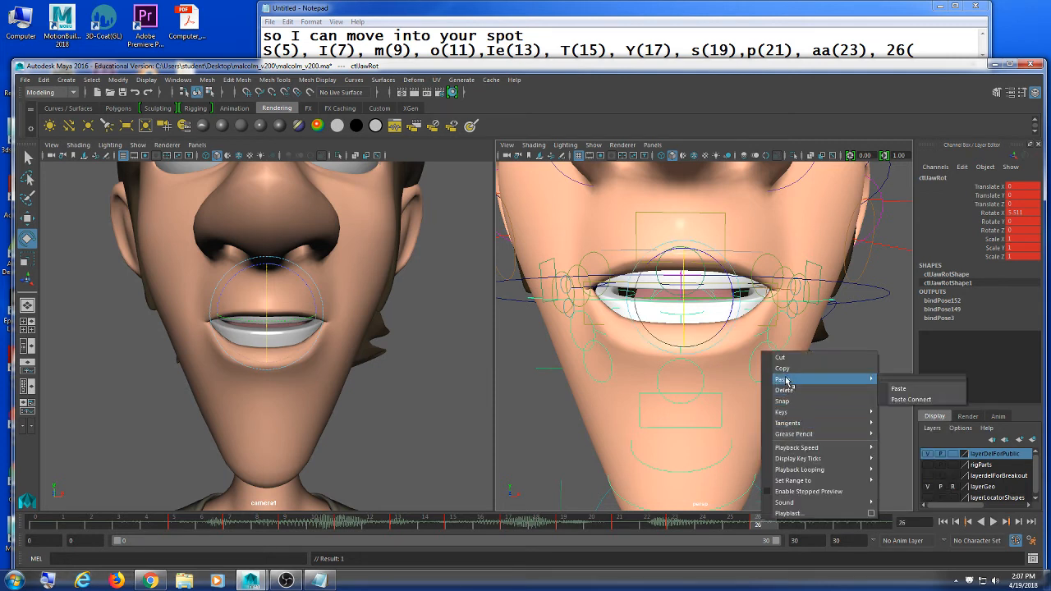
right_click(759, 530)
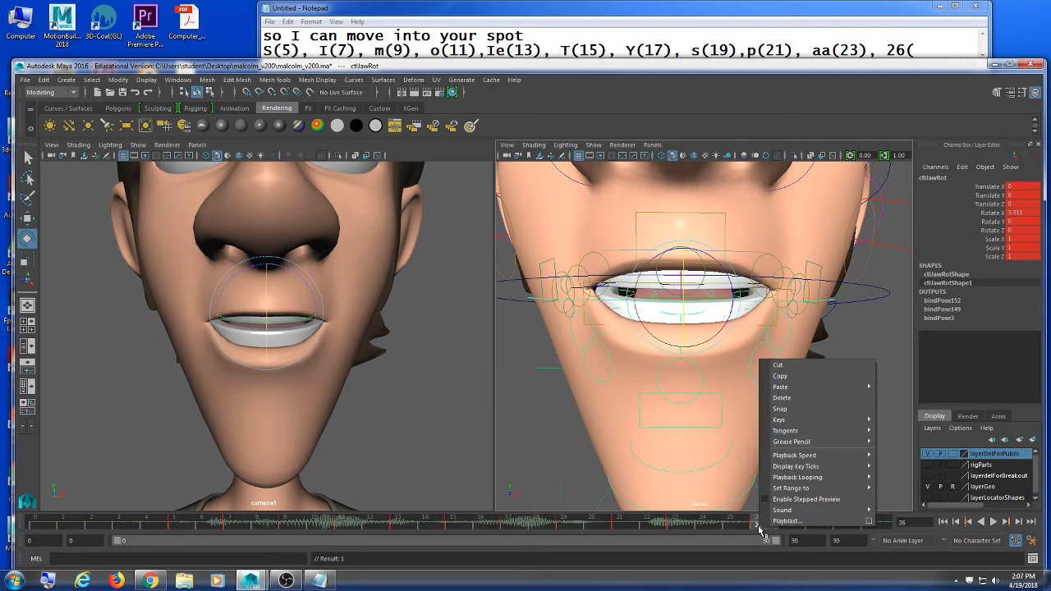
left_click(781, 397)
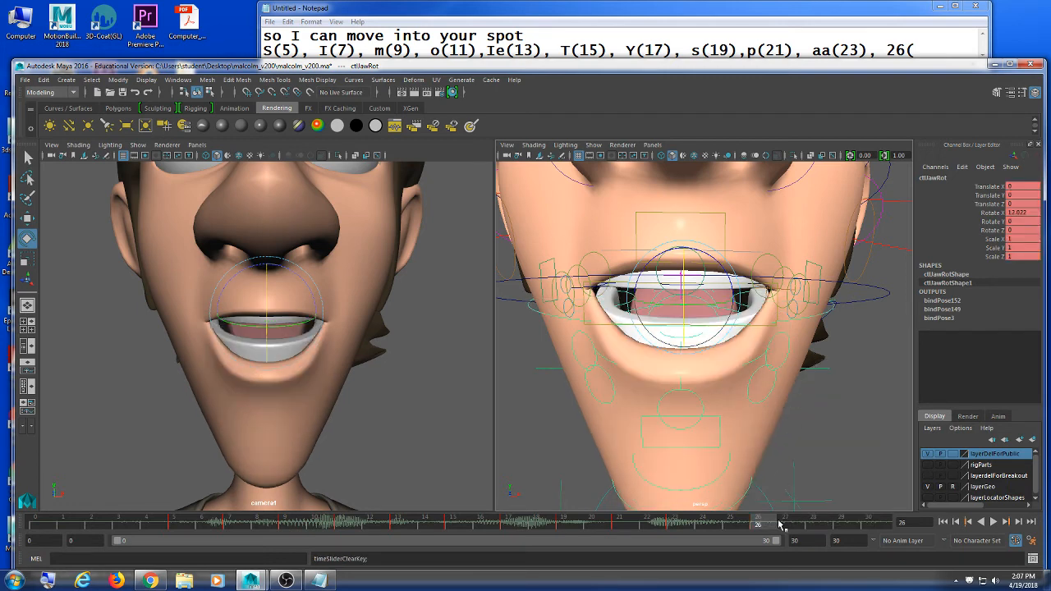
Carry the jaw's closed pose from frame 9 over to frame 30, key it, and play the animation
left_click_drag(769, 520, 873, 525)
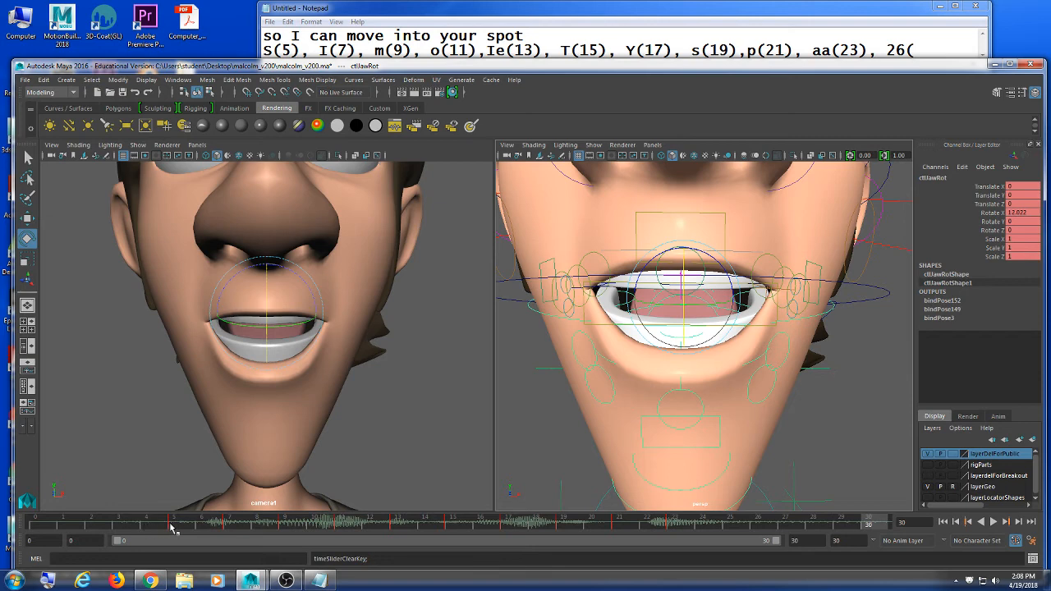
left_click_drag(180, 526, 293, 527)
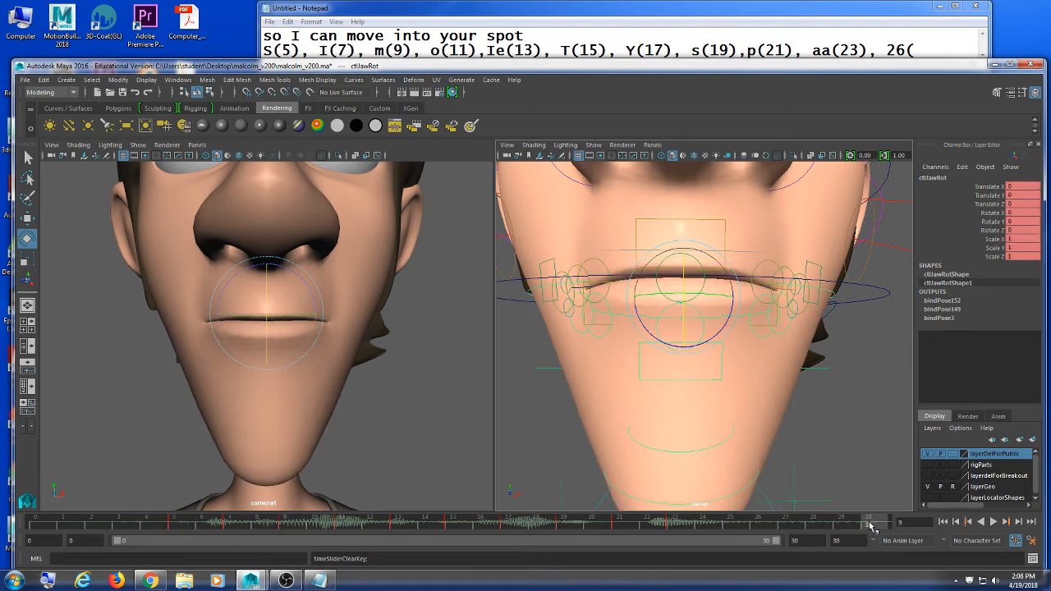
left_click(870, 526)
key("alt+v")
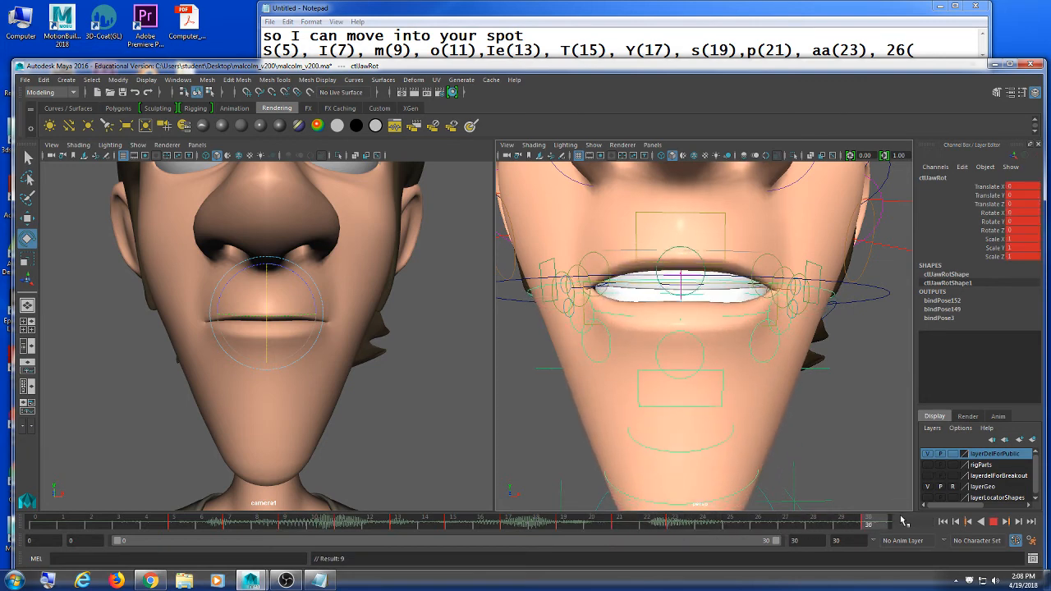
Select all the face controls, carry their closed-lips pose from frame 9 over to frame 30, and key it
left_click_drag(852, 402, 567, 240)
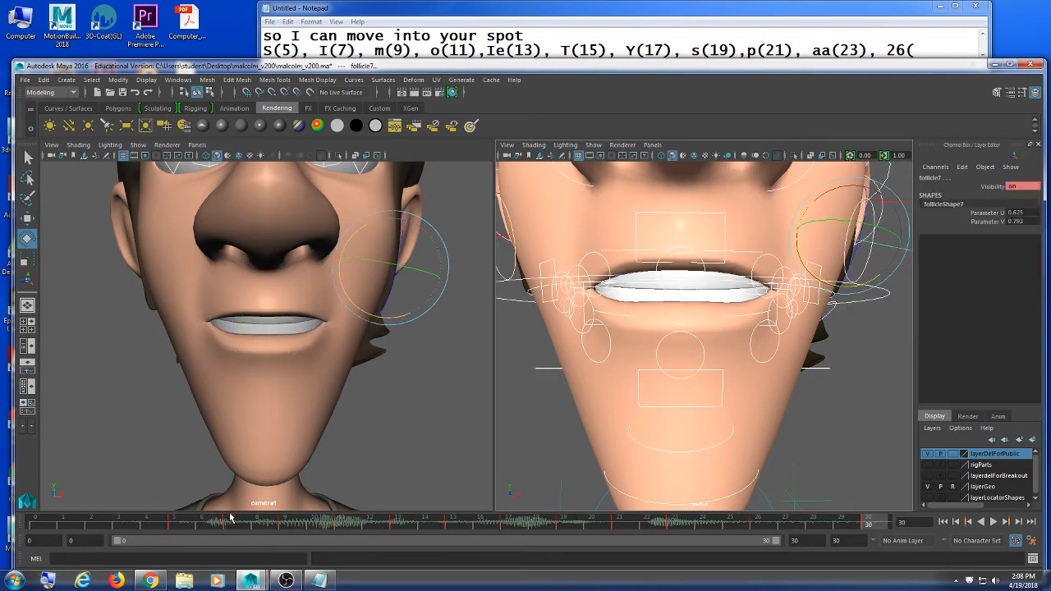
left_click(289, 522)
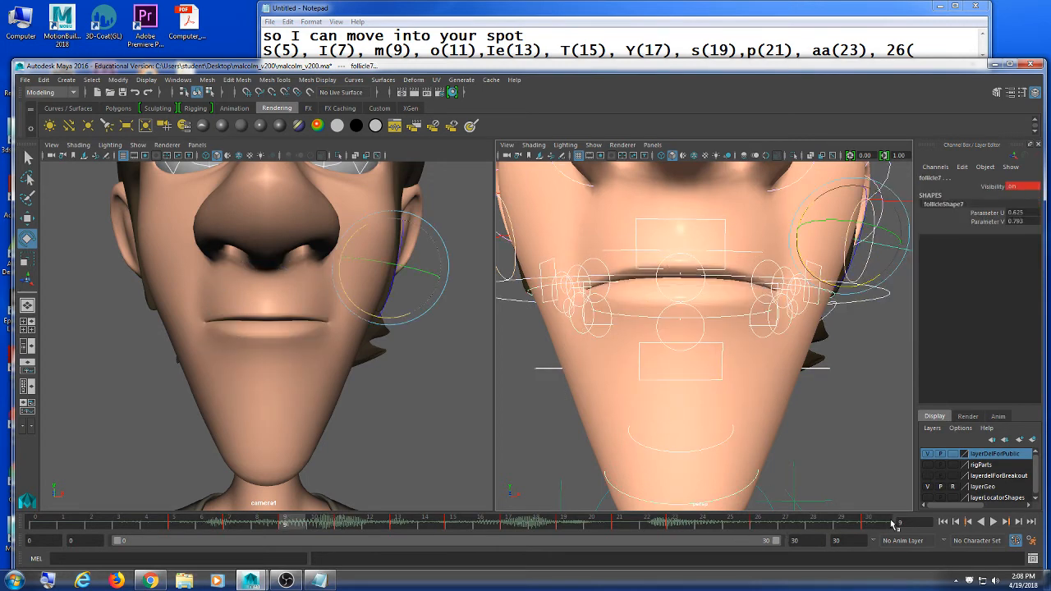
key("alt+v")
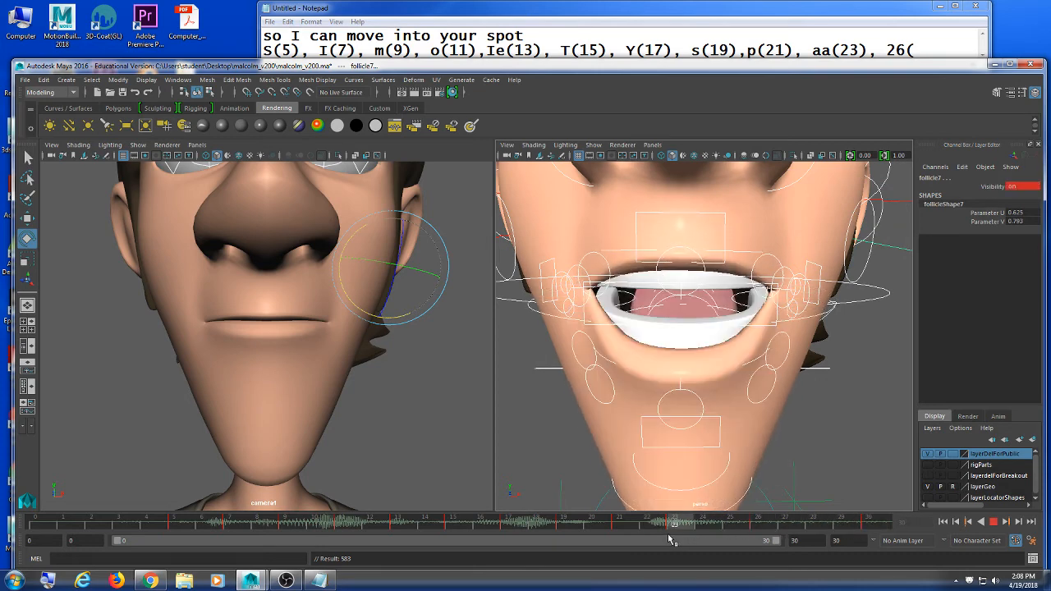
Delete the key at frame 26 on all the face controls and play the animation
left_click(769, 531)
right_click(768, 531)
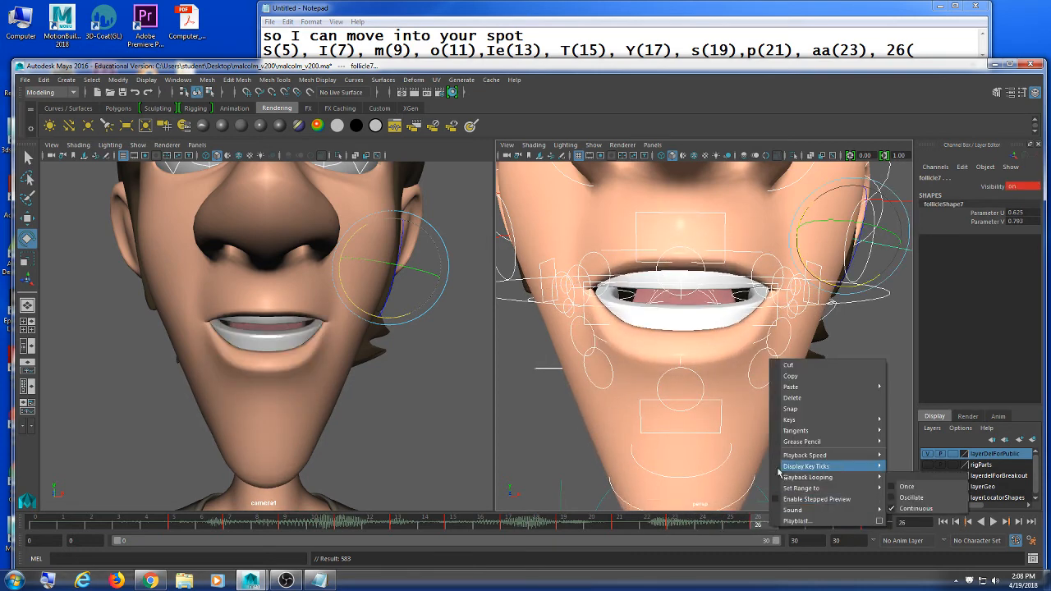
left_click(790, 404)
key("alt+v")
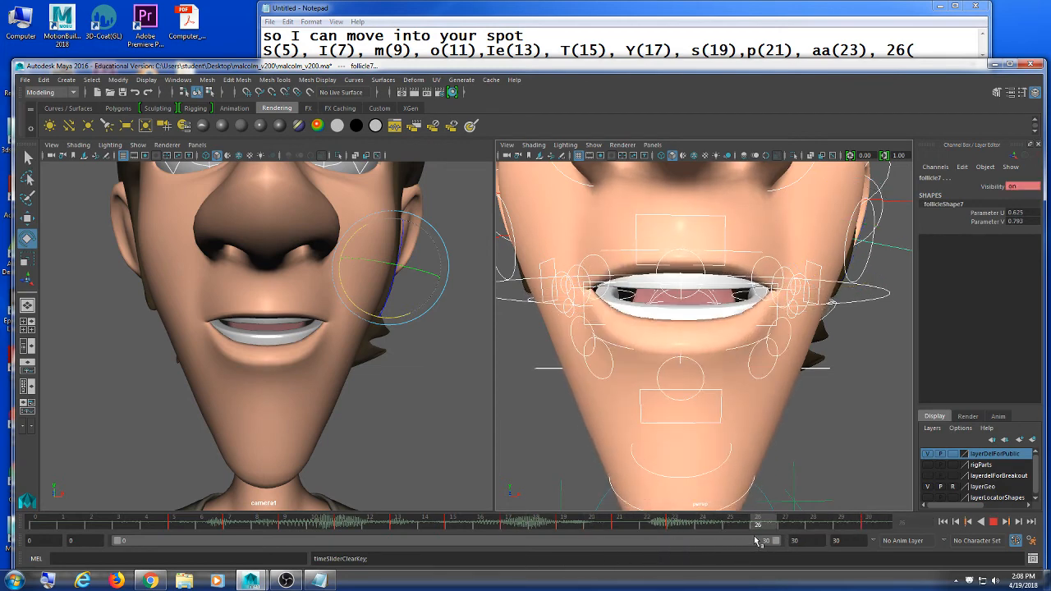
Scrub to the half-closed mouth pose at frame 8 and reuse it as a transition between the frame 23 and frame 30 keys
key("alt+v")
left_click_drag(405, 525, 300, 523)
key("alt+v")
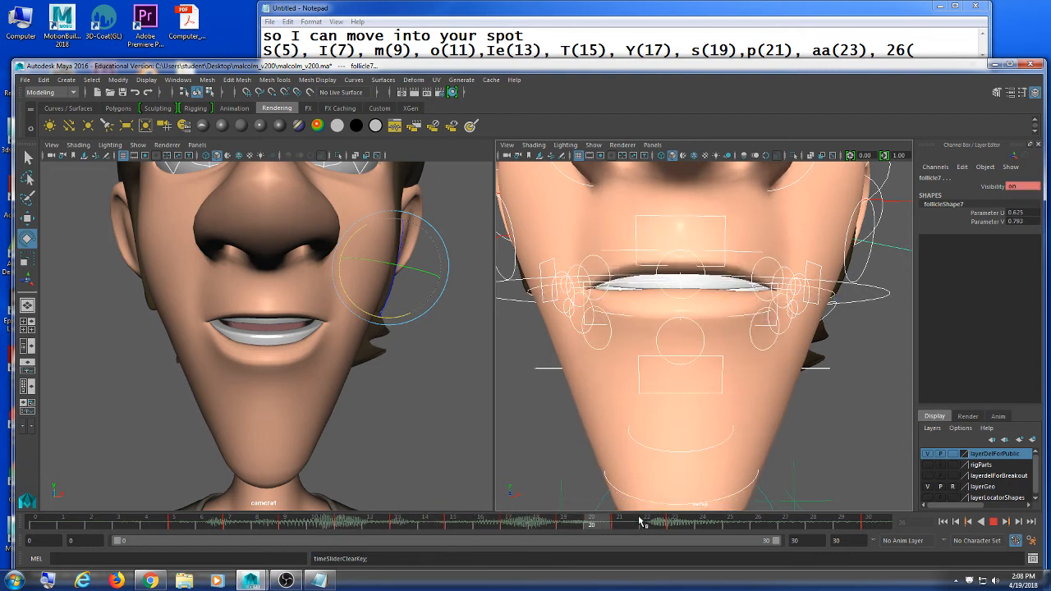
mouse_move(716, 522)
left_mouse_down()
mouse_move(374, 527)
mouse_move(252, 545)
left_mouse_up()
mouse_move(250, 546)
left_mouse_down()
mouse_move(272, 542)
mouse_move(245, 546)
mouse_move(263, 544)
left_mouse_up()
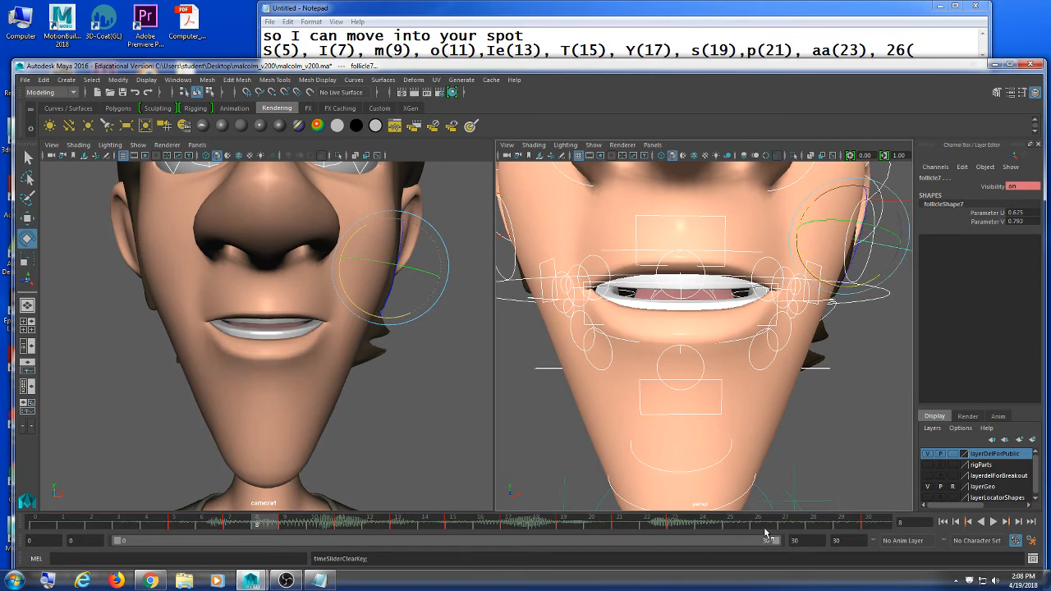
left_click_drag(764, 527, 920, 523)
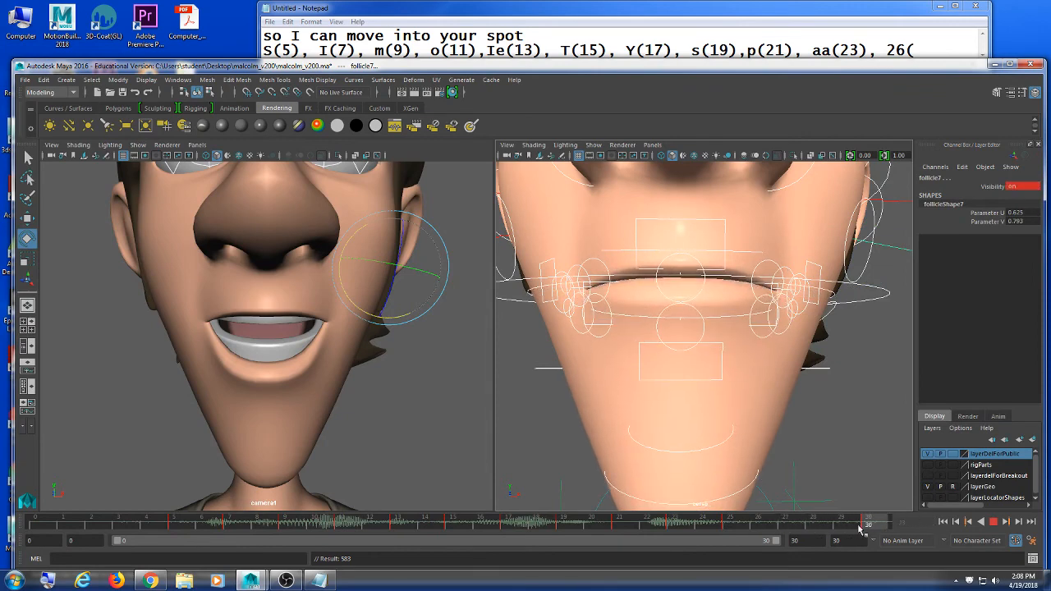
Check the closing motion in playback, placing the closed-mouth key at frame 27 and the half-closed key at frame 25
left_click(994, 524)
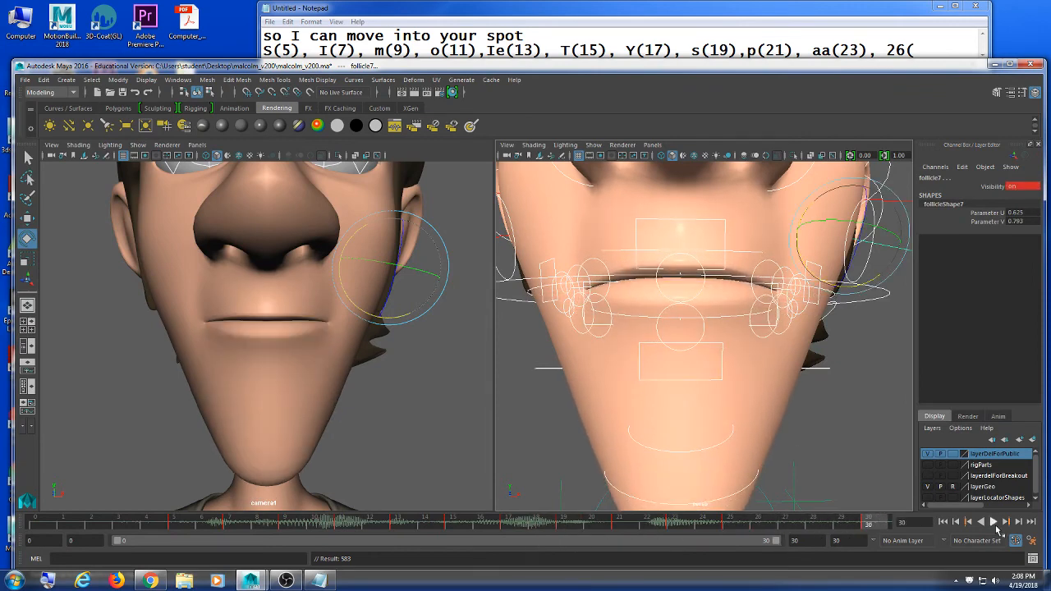
left_click(994, 522)
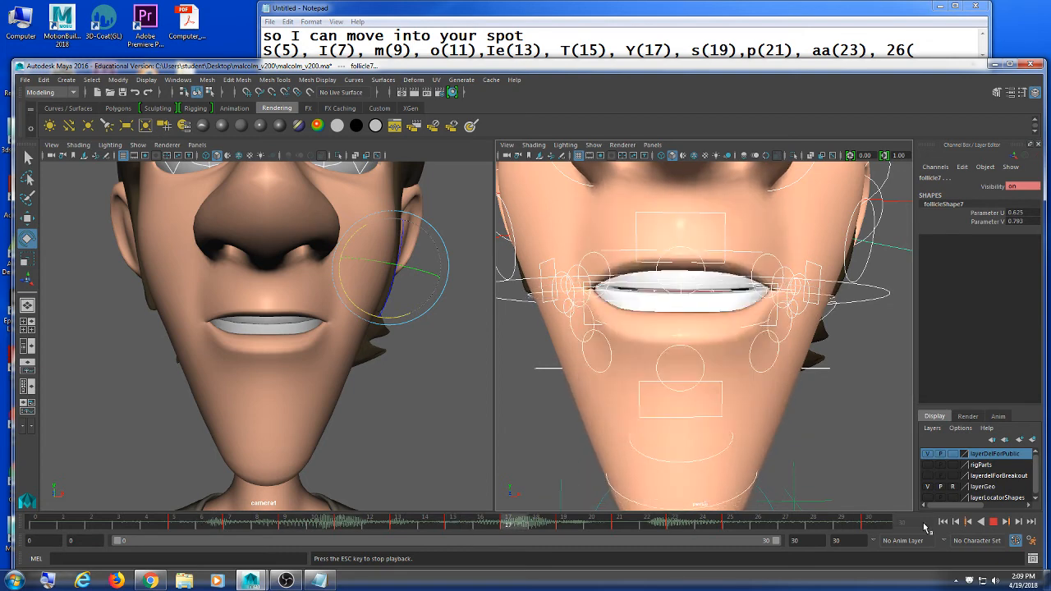
left_click(992, 524)
mouse_move(824, 527)
left_mouse_down()
mouse_move(881, 521)
mouse_move(790, 526)
left_mouse_up()
left_click(875, 528, "shift")
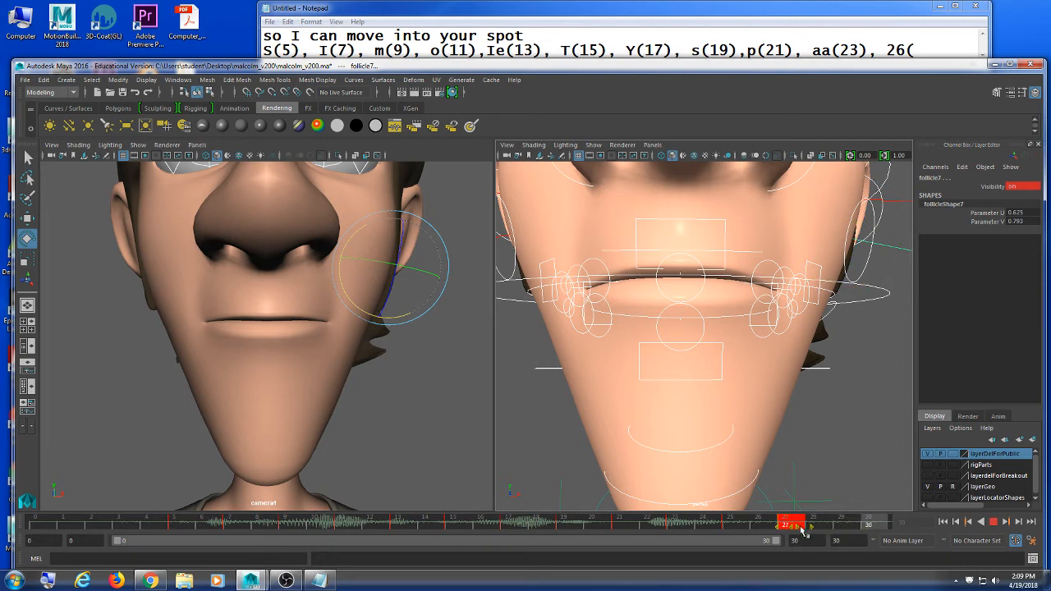
left_click(723, 528)
key("alt+v")
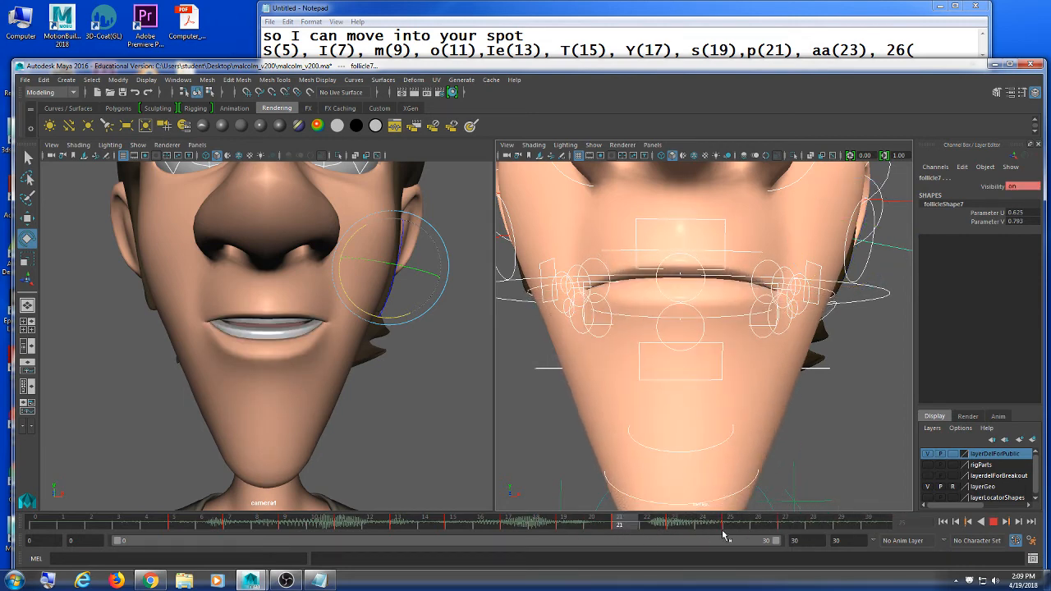
Set the tangents of the face control keys from frame 27 to 30 to Spline and play the result
mouse_move(795, 534)
left_mouse_down()
mouse_move(877, 524)
mouse_move(781, 526)
left_mouse_up()
left_click(866, 524, "shift")
right_click(786, 525)
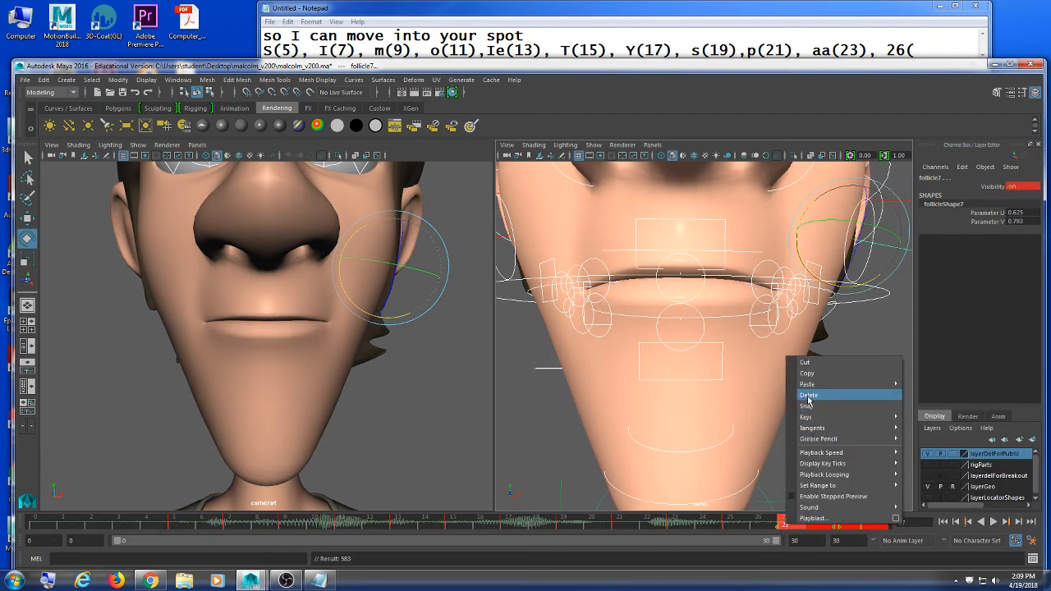
mouse_move(818, 444)
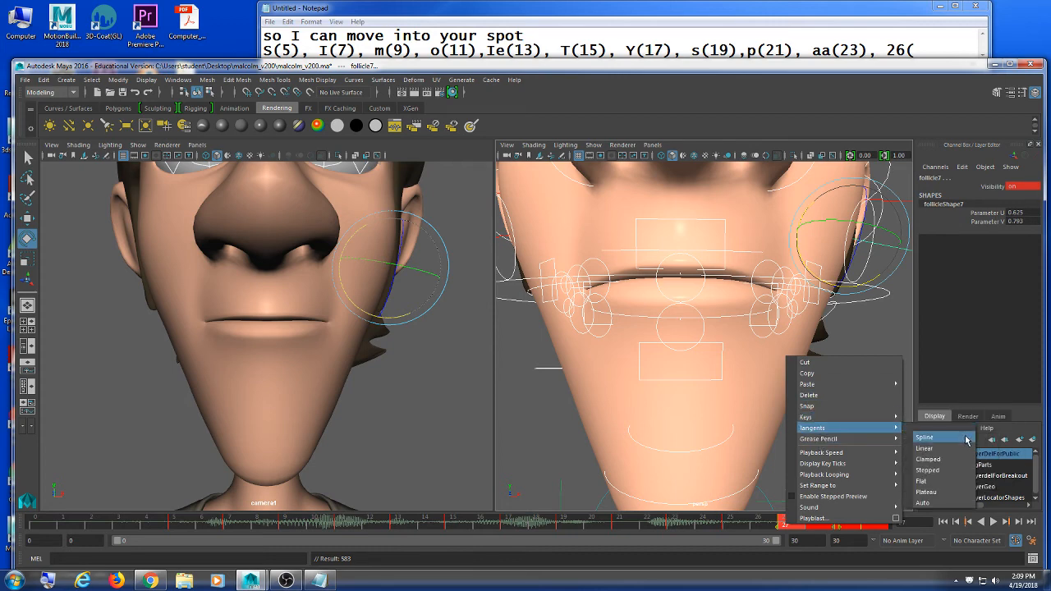
left_click(936, 440)
key("alt+v")
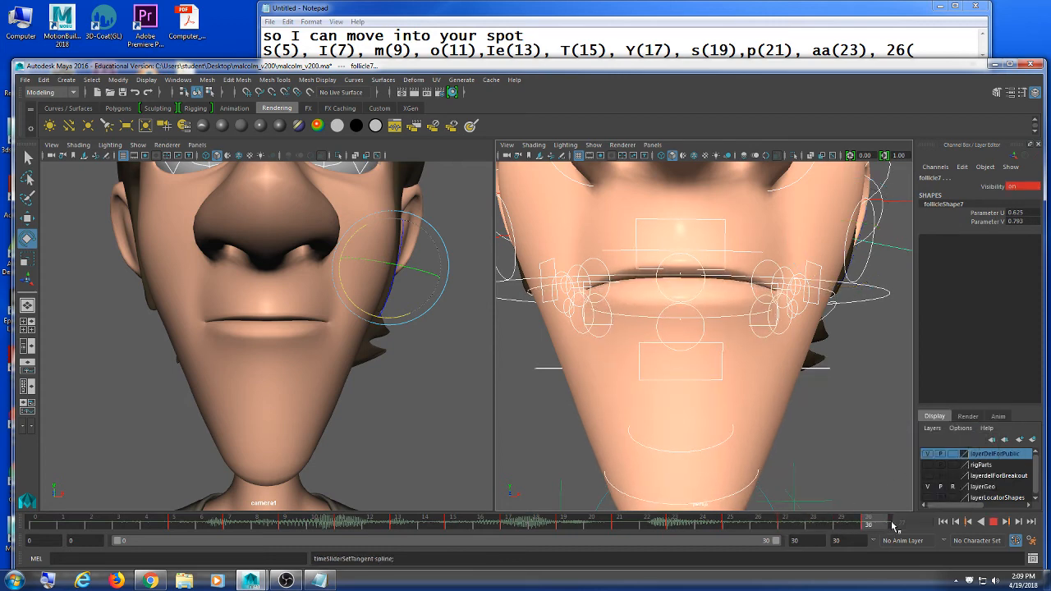
key("alt+v")
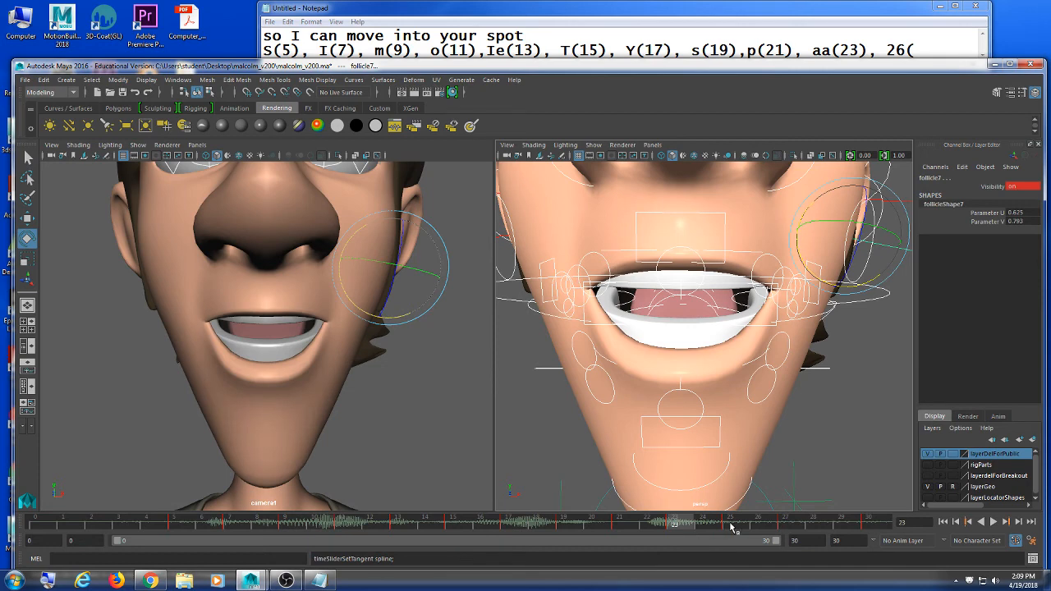
Go to frame 25, and change the last entry in the widened Notepad sound list to "25(more close) 27(close)"
left_click(731, 524)
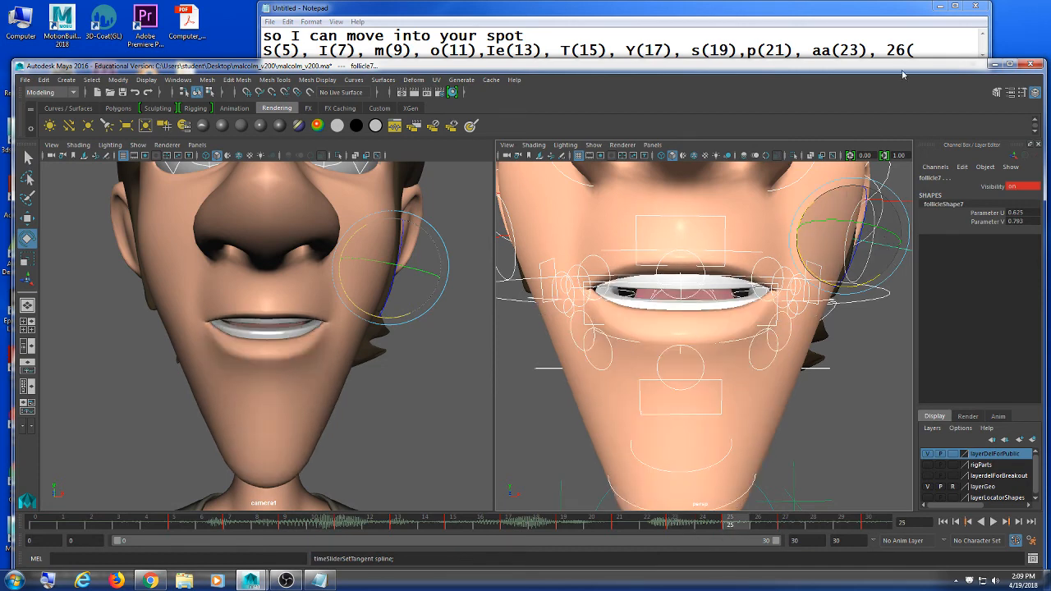
left_click(921, 54)
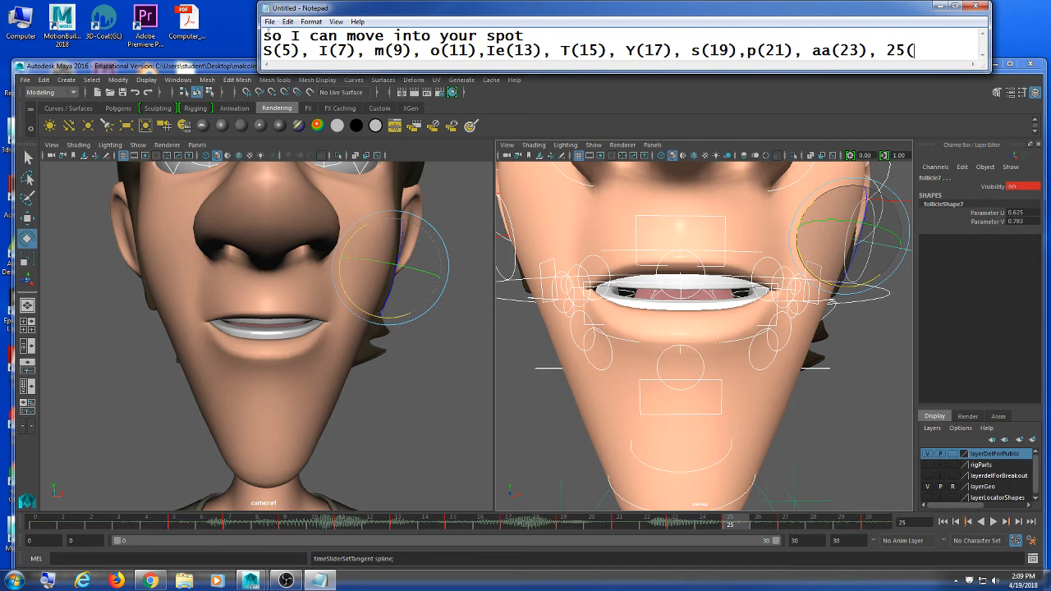
left_click_drag(256, 35, 122, 36)
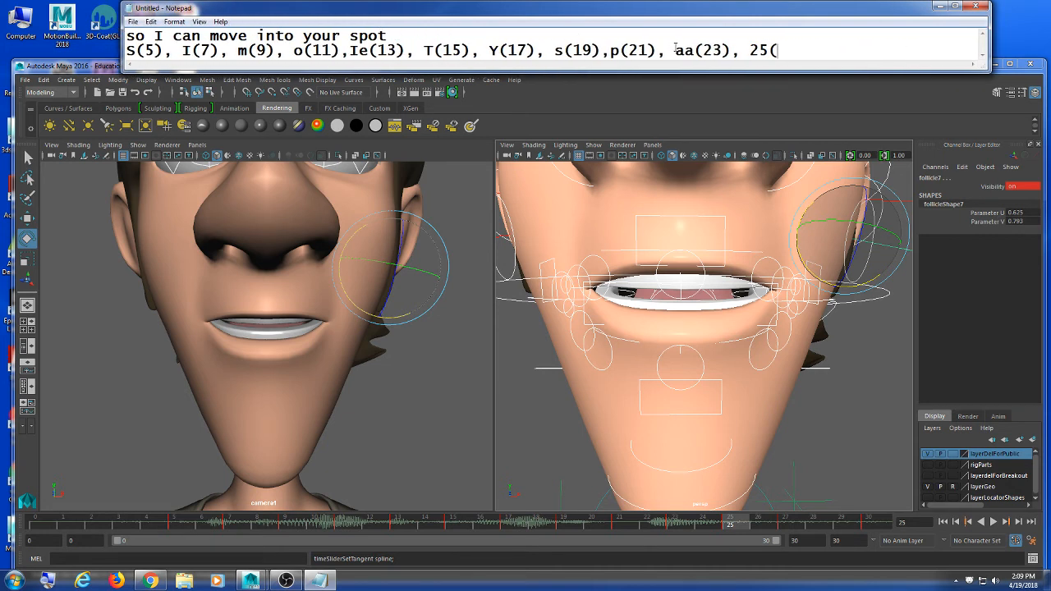
type("close")
type("more close")
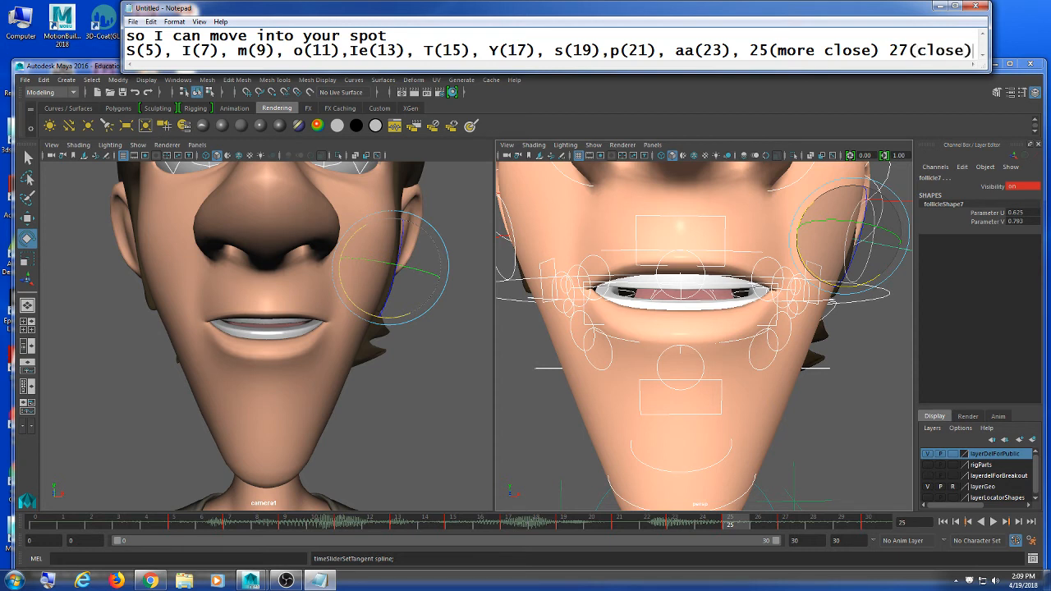
Widen the Notepad window further and finish the sound list with ", 30(close)"
left_click_drag(121, 37, 34, 37)
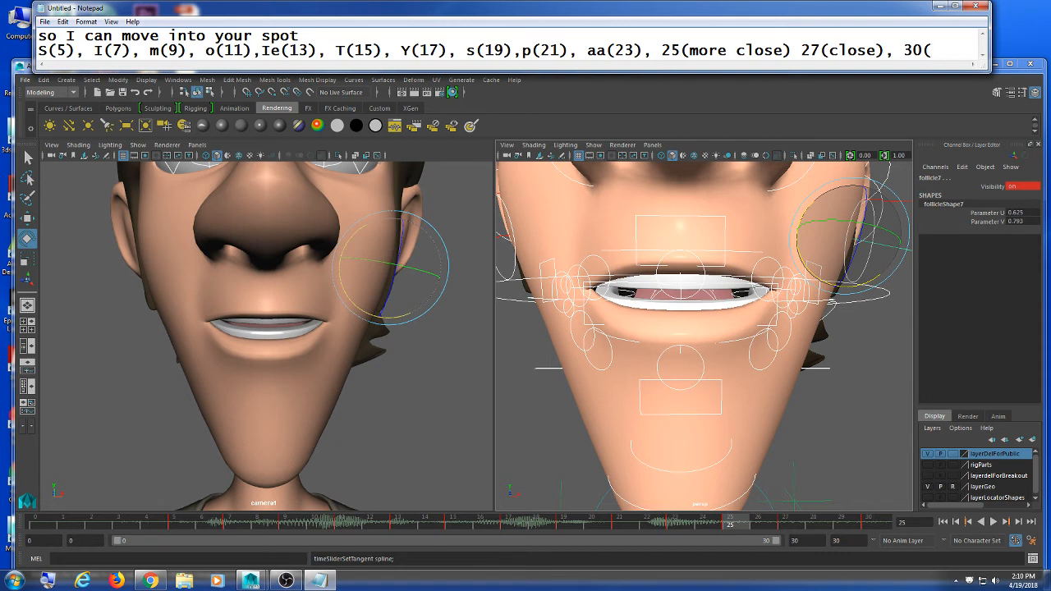
type("same)")
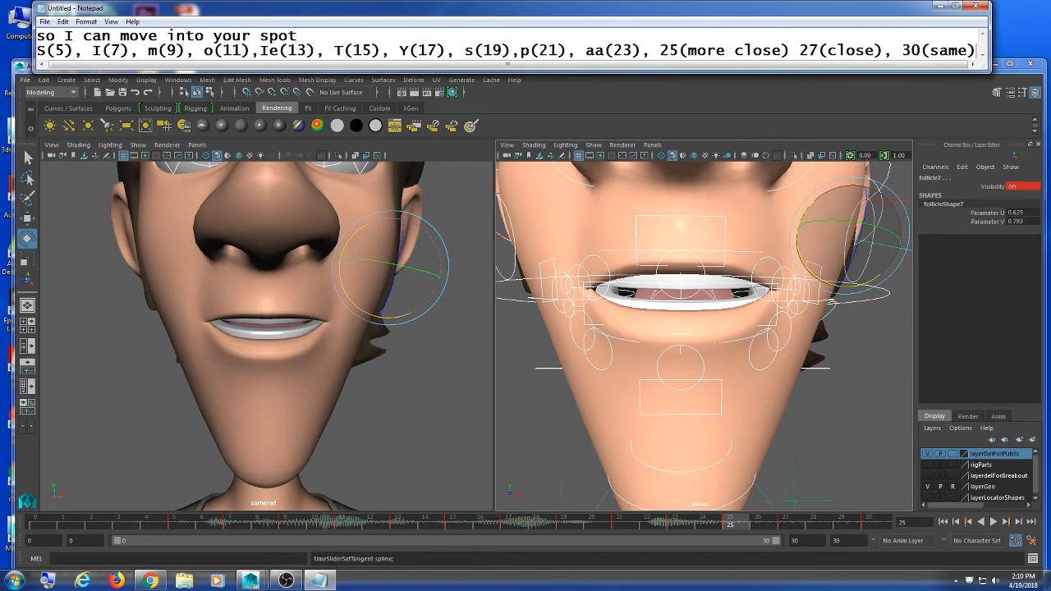
left_click_drag(987, 52, 935, 54)
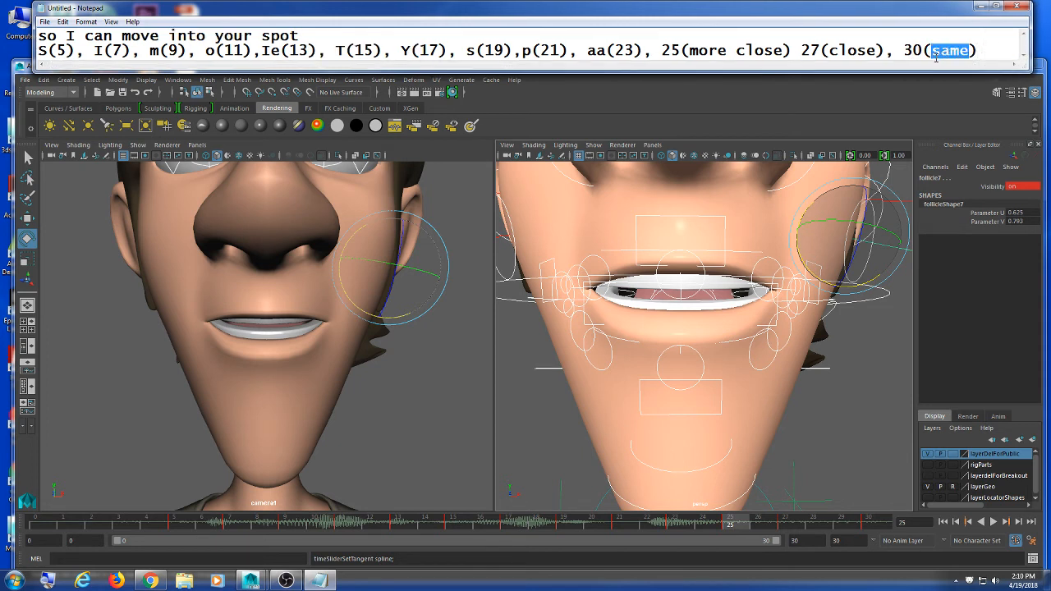
type("close")
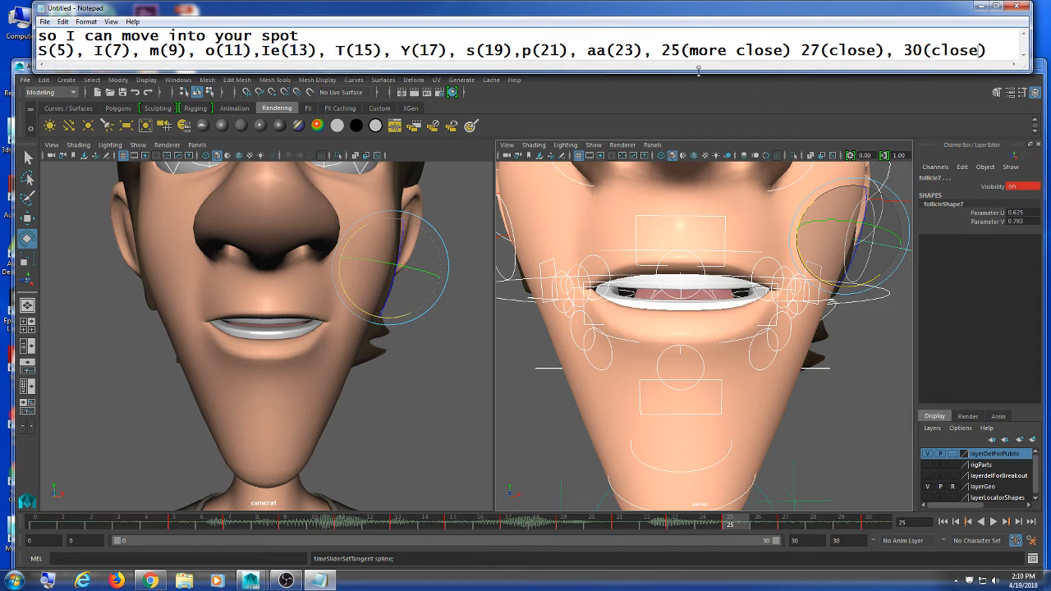
Switch back to Maya, deselect the face controls, and play the animation to review the lip sync
left_click(421, 377)
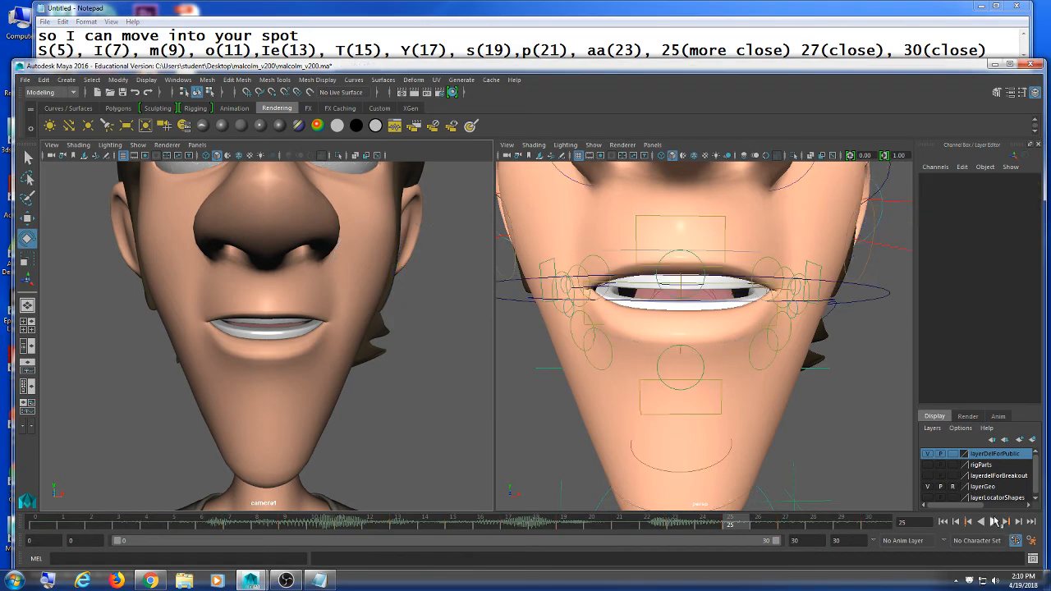
left_click(994, 522)
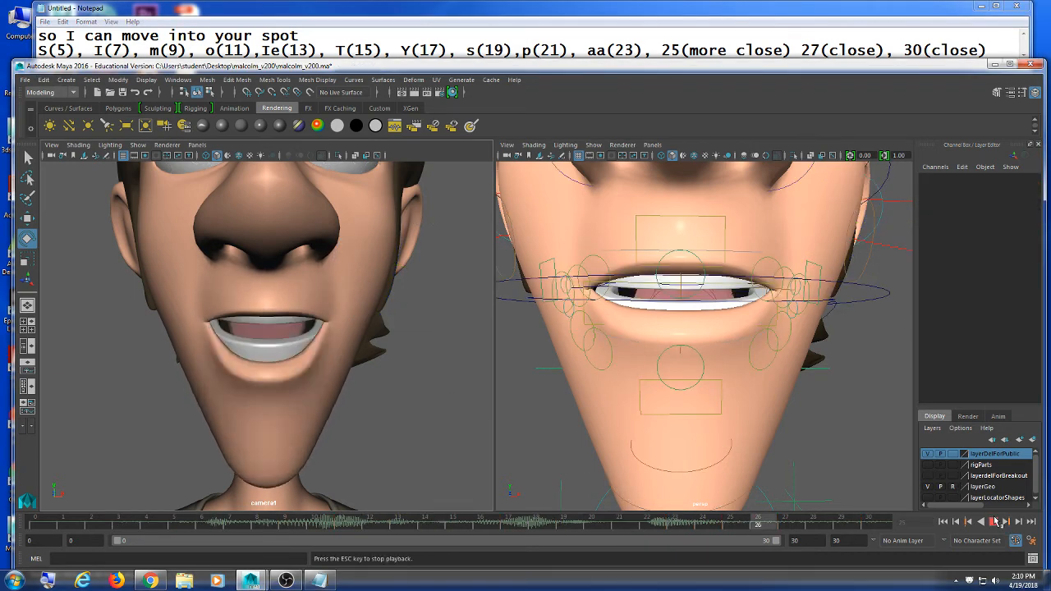
left_click(994, 522)
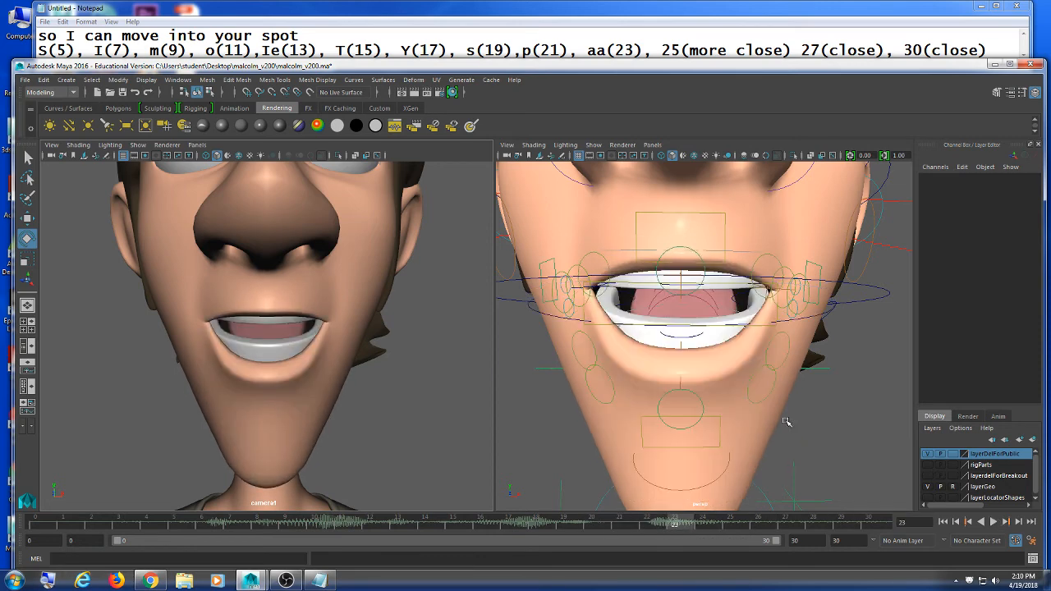
Select all the face controls, delete their keys at frame 26, and play back the lip sync
left_click_drag(854, 422, 555, 246)
left_click_drag(702, 524, 784, 523)
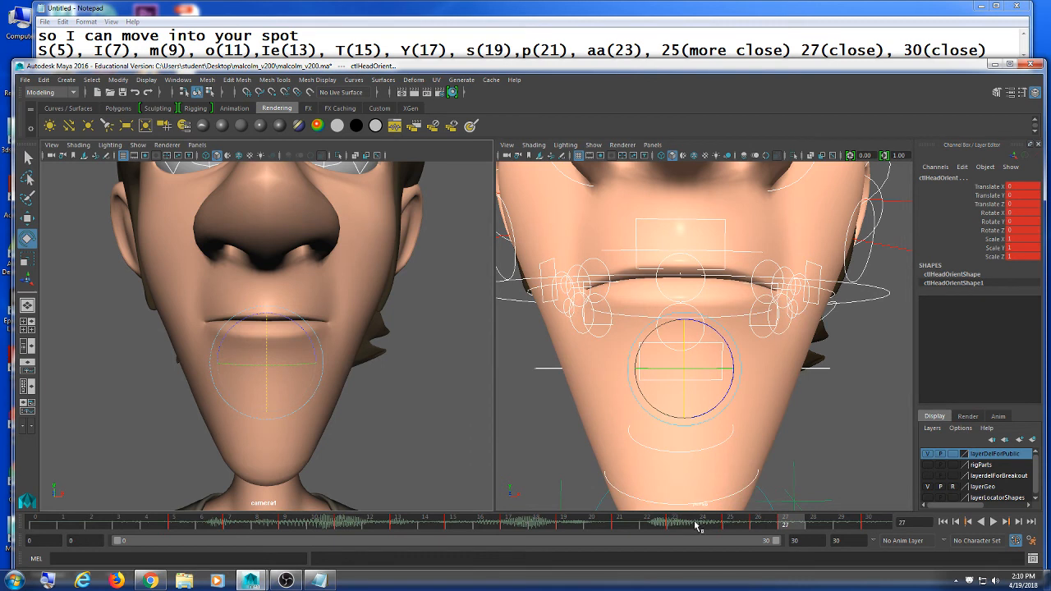
left_click_drag(696, 524, 760, 527)
right_click(763, 525)
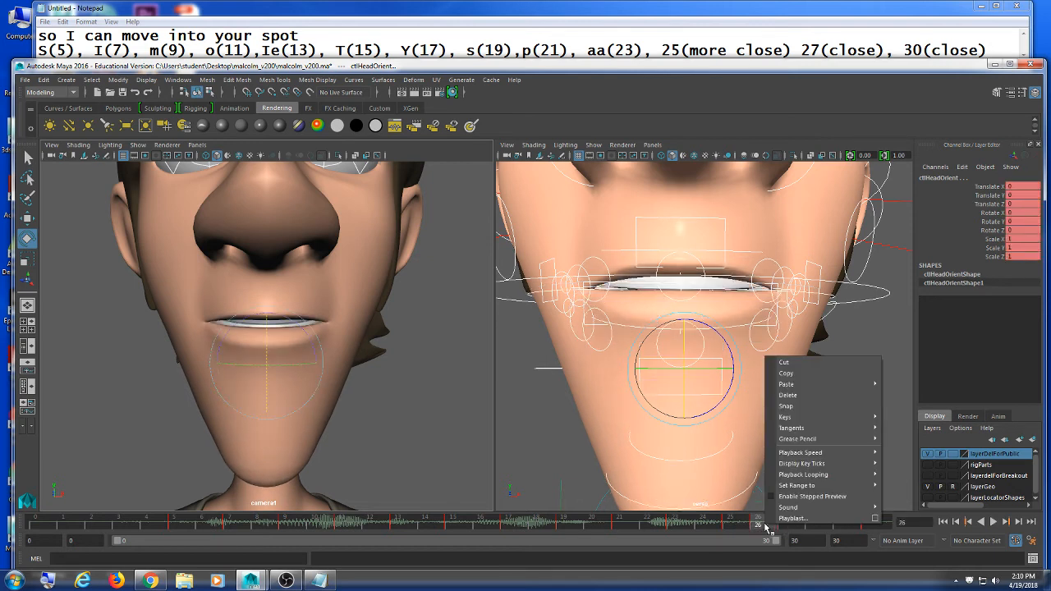
left_click(794, 395)
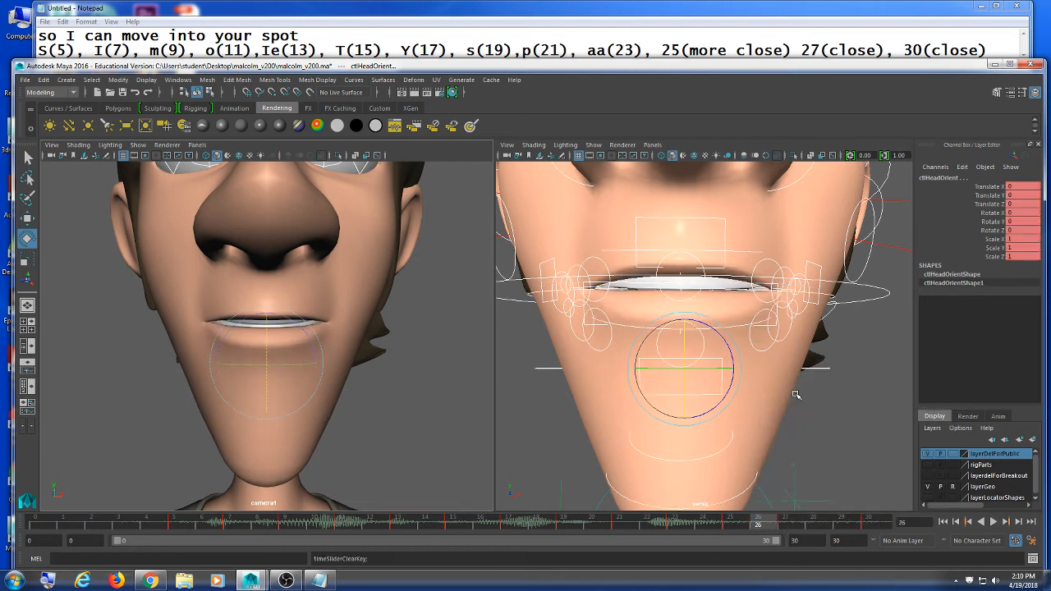
key("alt+v")
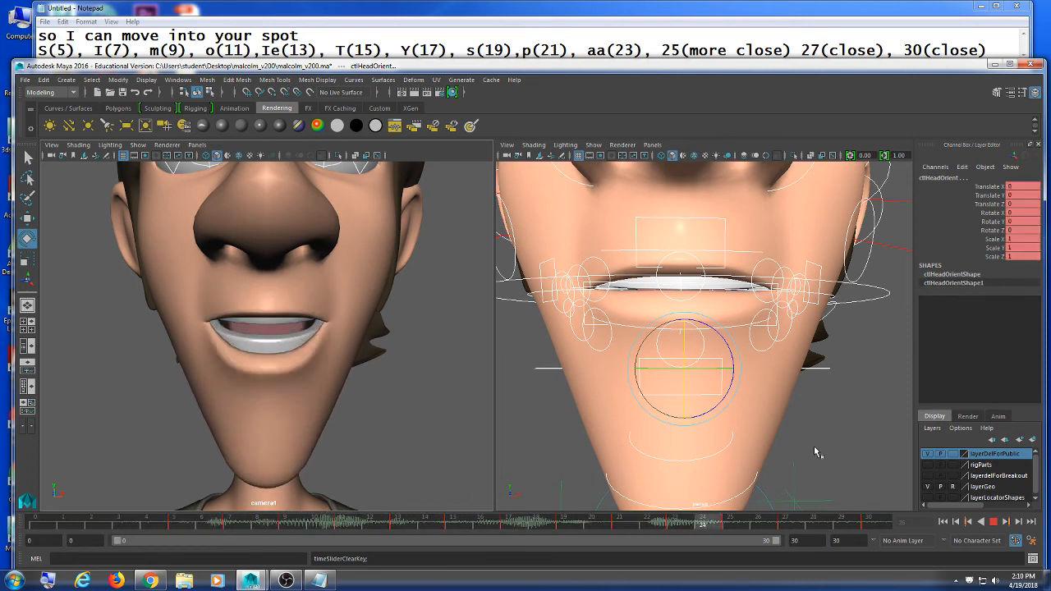
At frame 11, raise both upper side-lip controls, bringing the left one's Translate Y to about -0.055, and key them
mouse_move(314, 522)
left_mouse_down()
mouse_move(363, 513)
mouse_move(355, 510)
left_mouse_up()
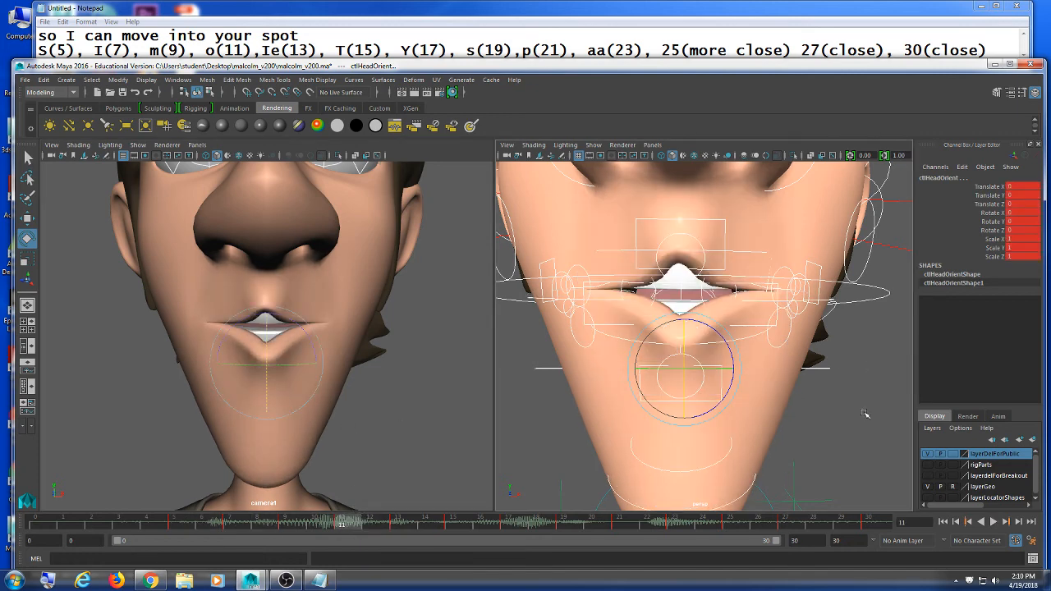
left_click(641, 298)
left_click(627, 274)
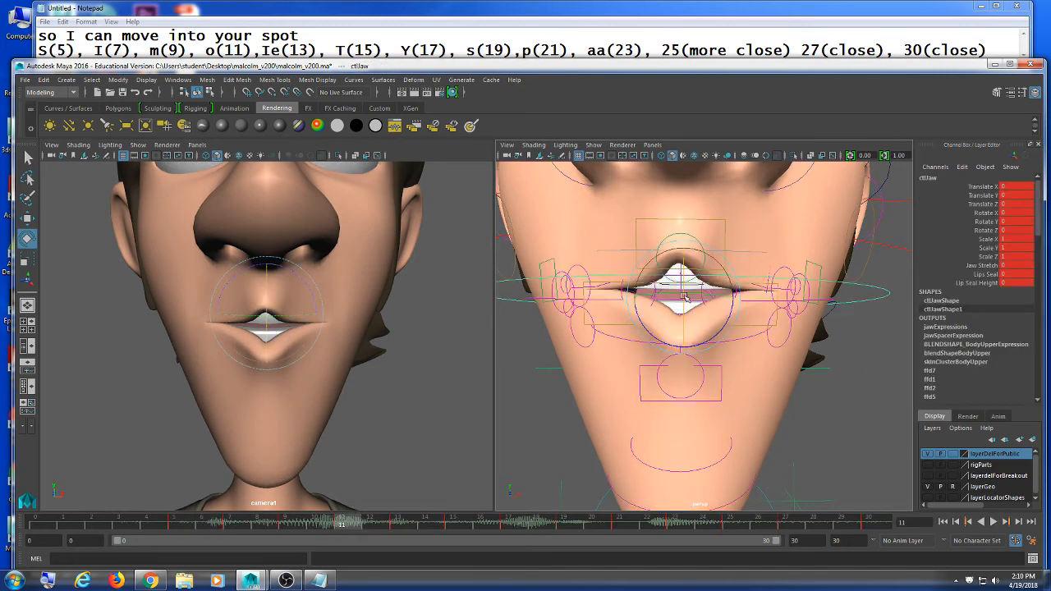
left_click(802, 392)
left_click(621, 290)
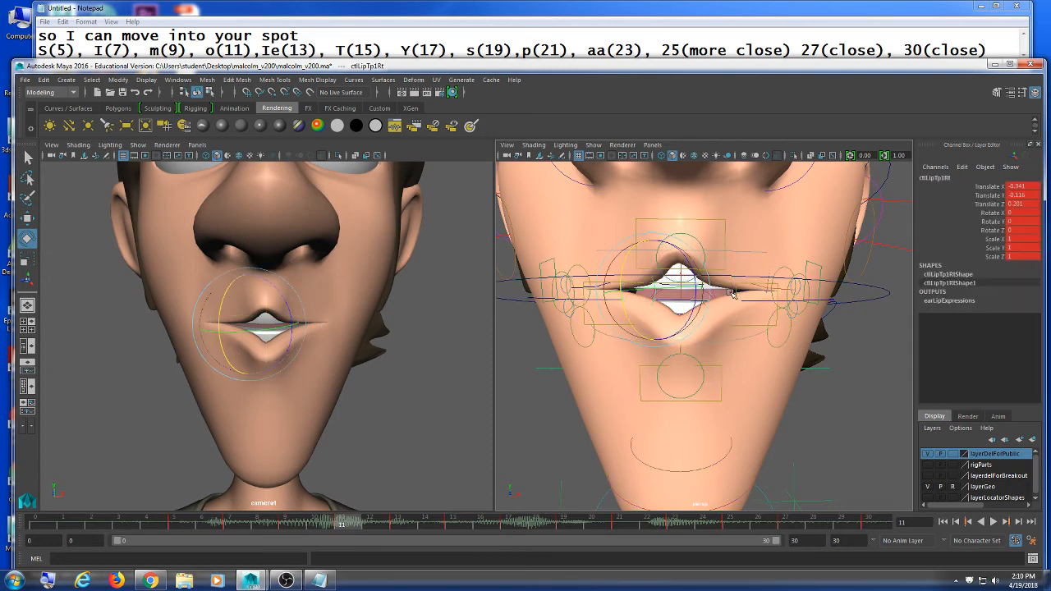
left_click(735, 280)
key("w")
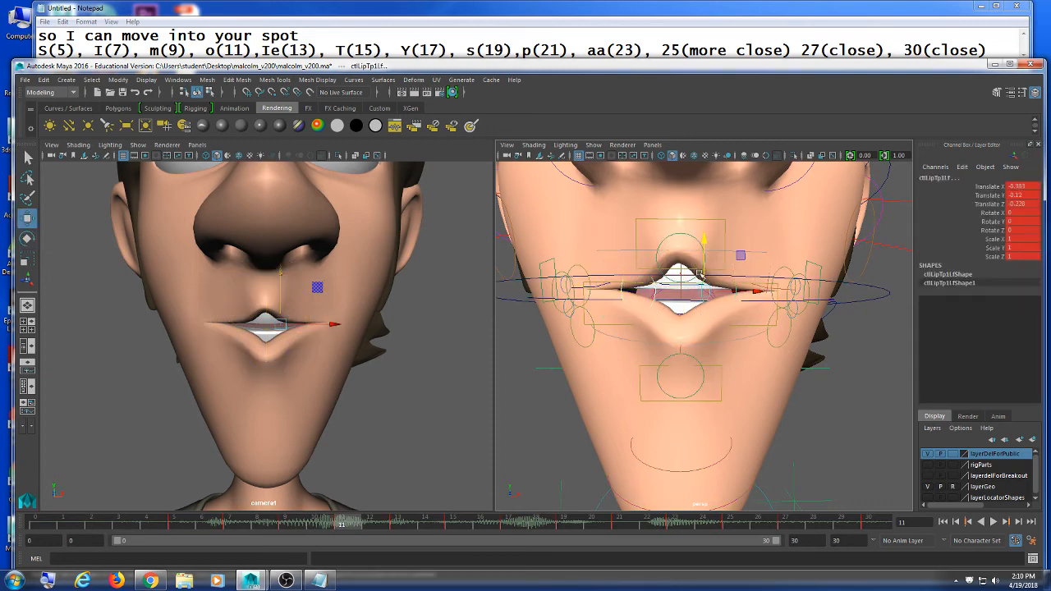
mouse_move(703, 258)
left_mouse_down()
mouse_move(702, 231)
mouse_move(702, 263)
mouse_move(697, 255)
left_mouse_up()
key("s")
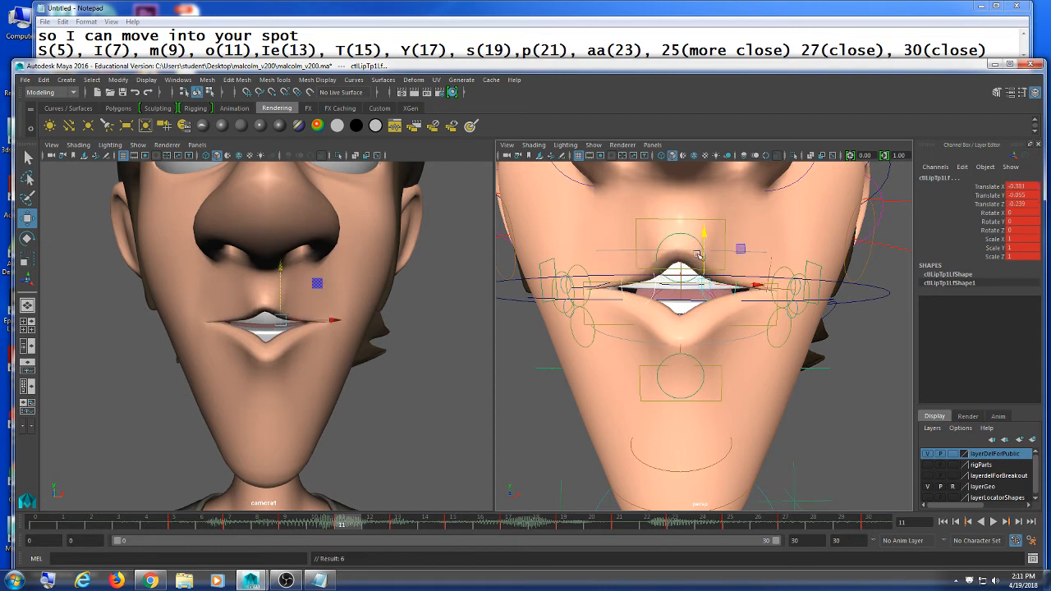
Raise both lower side-lip controls at frame 11, bringing the right one's Translate Y to about 0.078, key them, and play the animation
key("4")
left_click(713, 344)
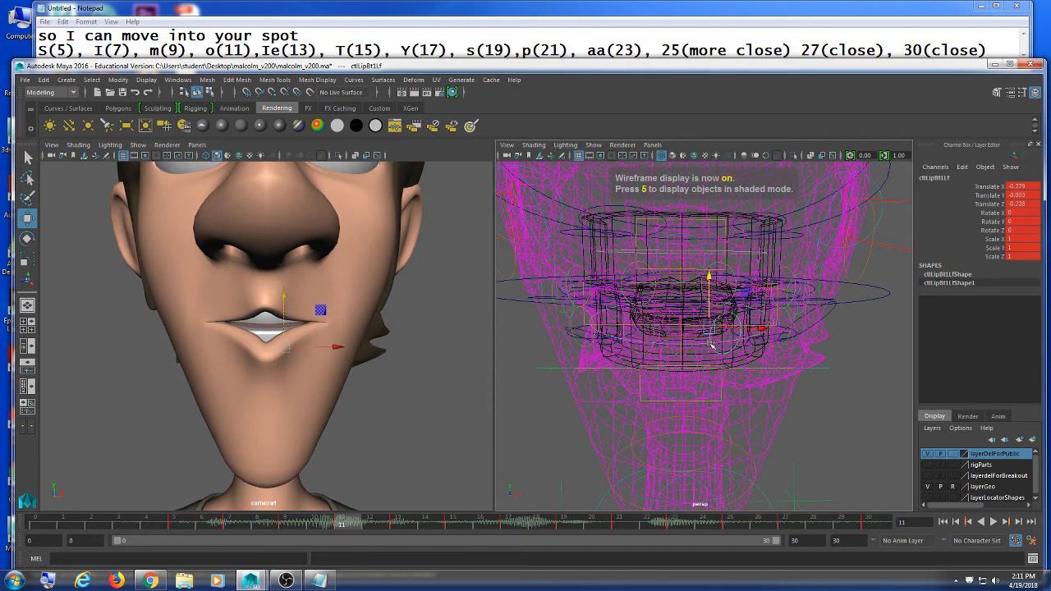
left_click(648, 352)
key("5")
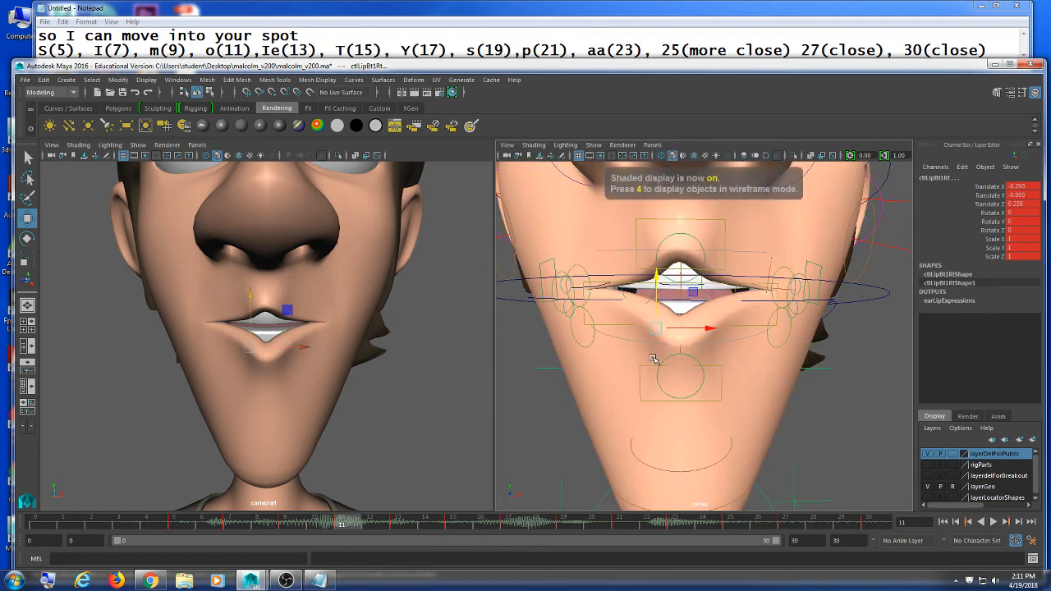
left_click_drag(661, 294, 658, 270)
key("s")
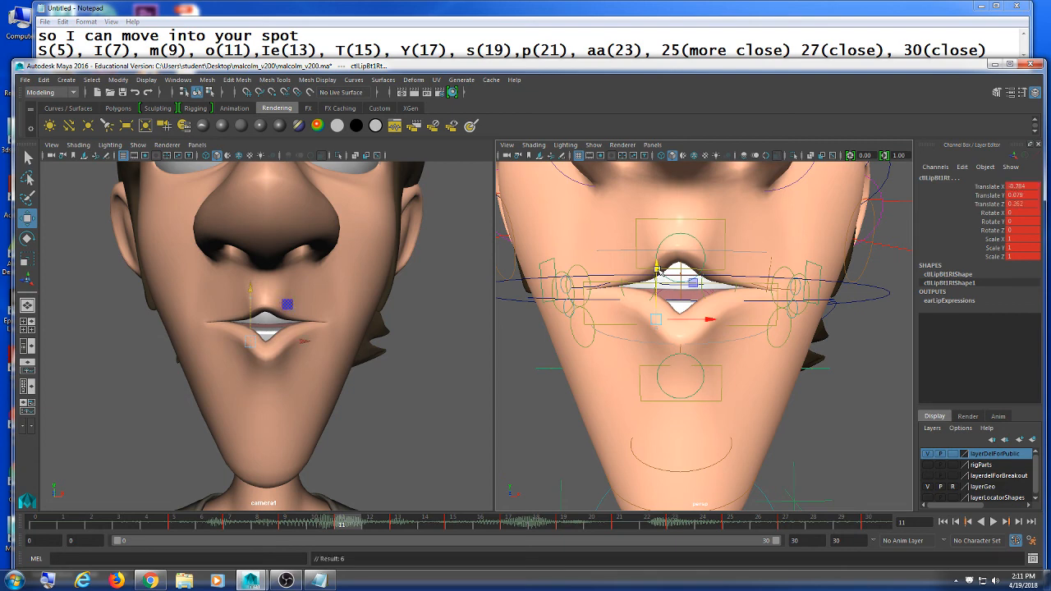
key("alt+v")
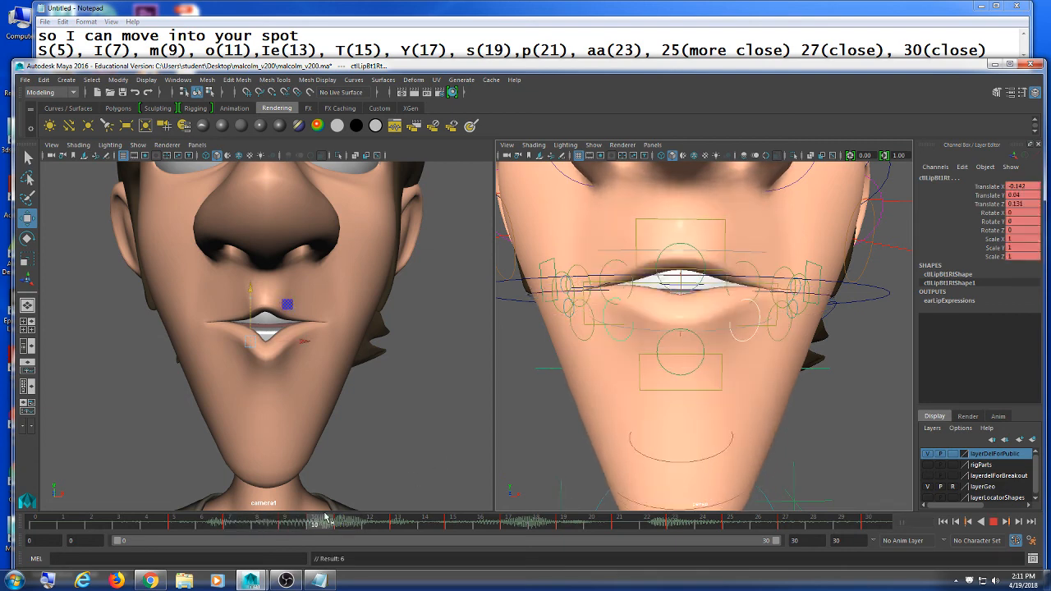
Lower the upper center lip control at frame 11 to a Translate Y of about 0.08, key it, and start playback
left_click_drag(315, 516, 338, 509)
left_click(688, 232)
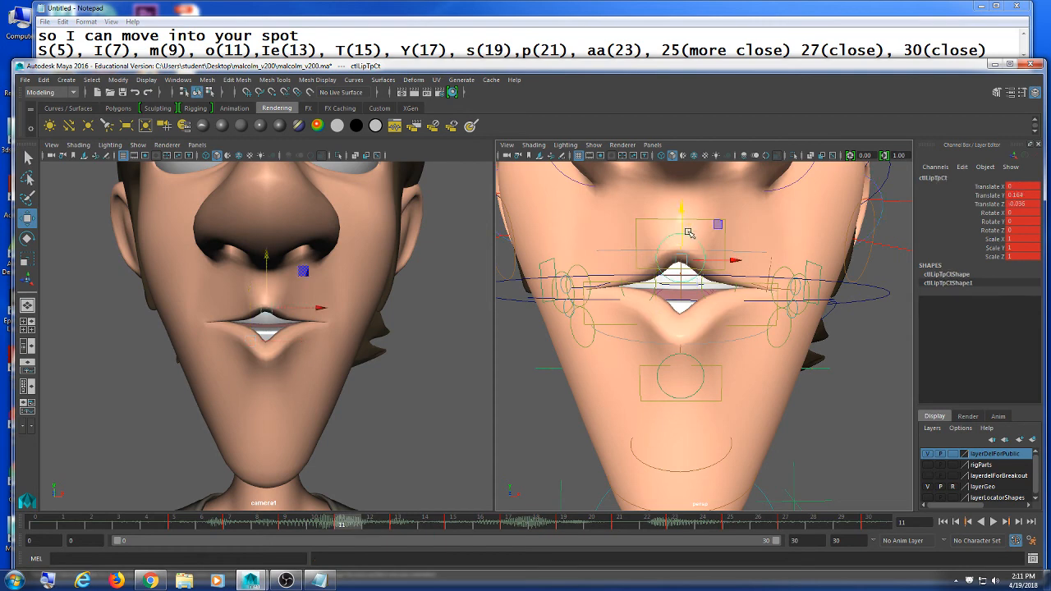
left_click_drag(681, 212, 683, 220)
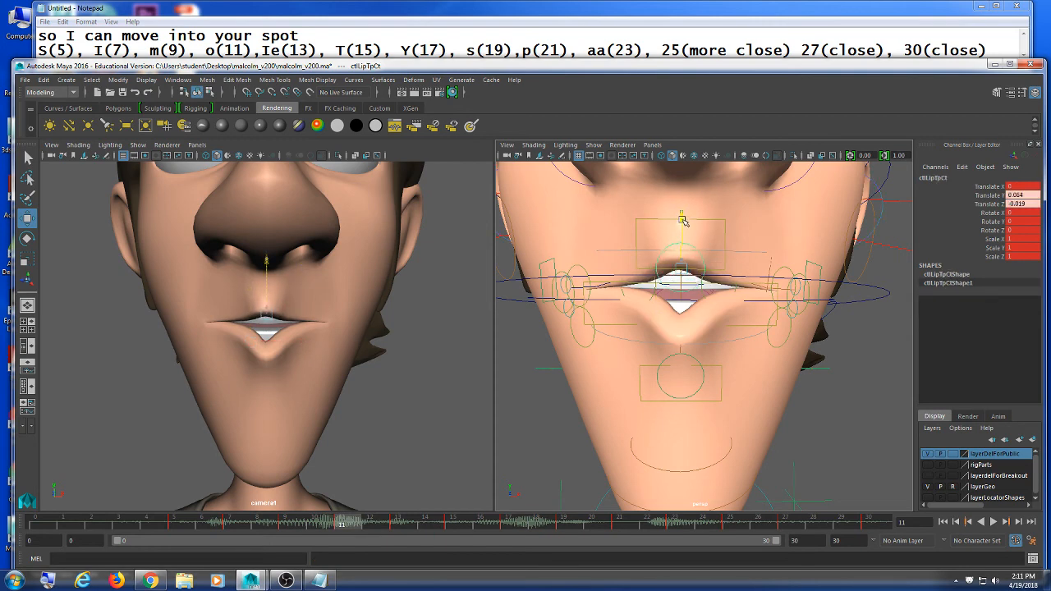
key("s")
key("alt+v")
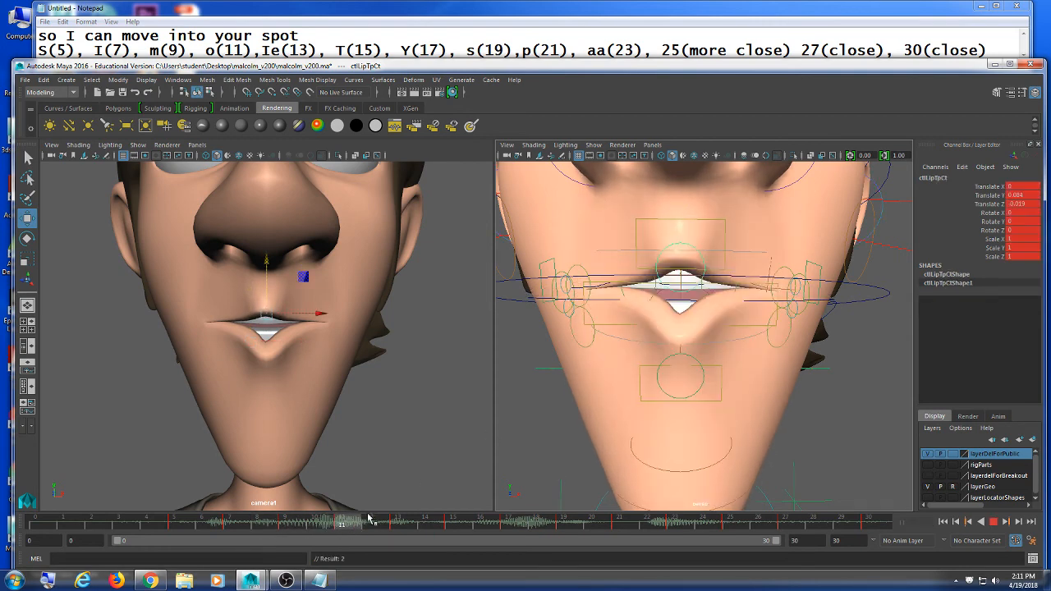
Review the lip sync in playback, deselect the lip control, and stop the animation
left_click(344, 523)
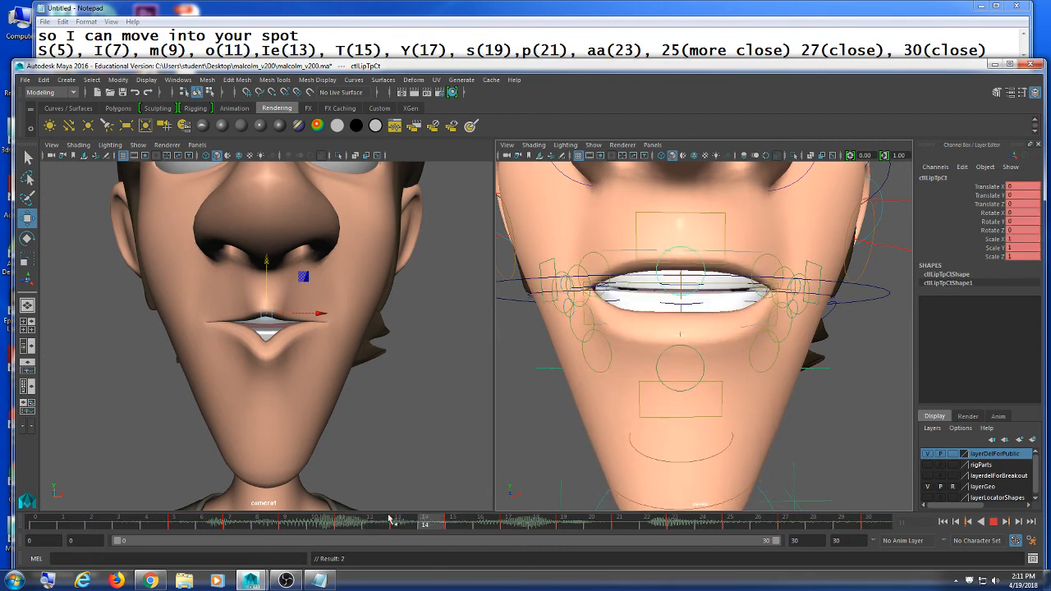
left_click(321, 528)
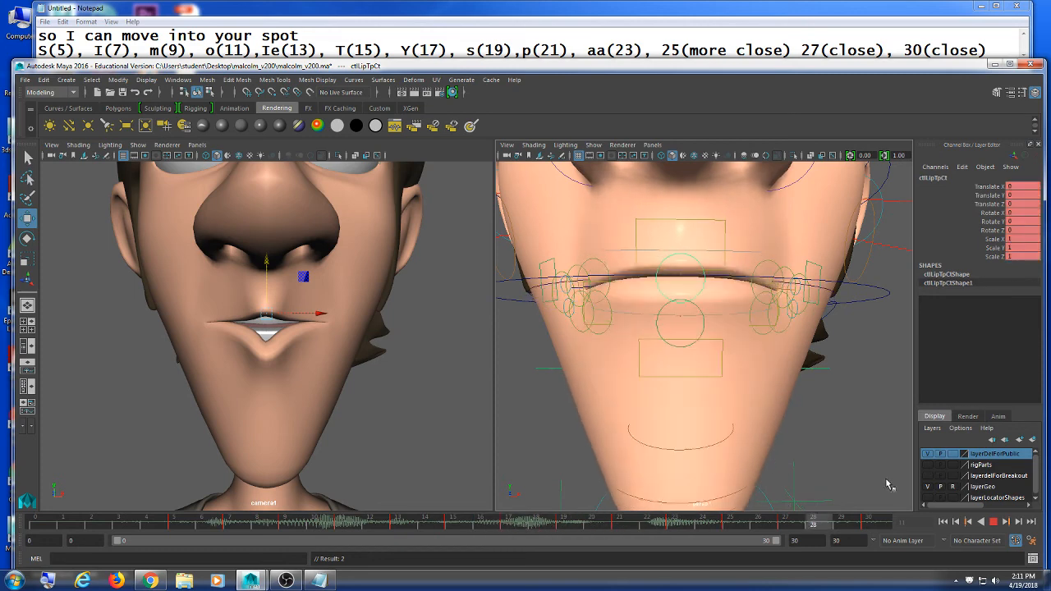
left_click(852, 451)
left_click(996, 521)
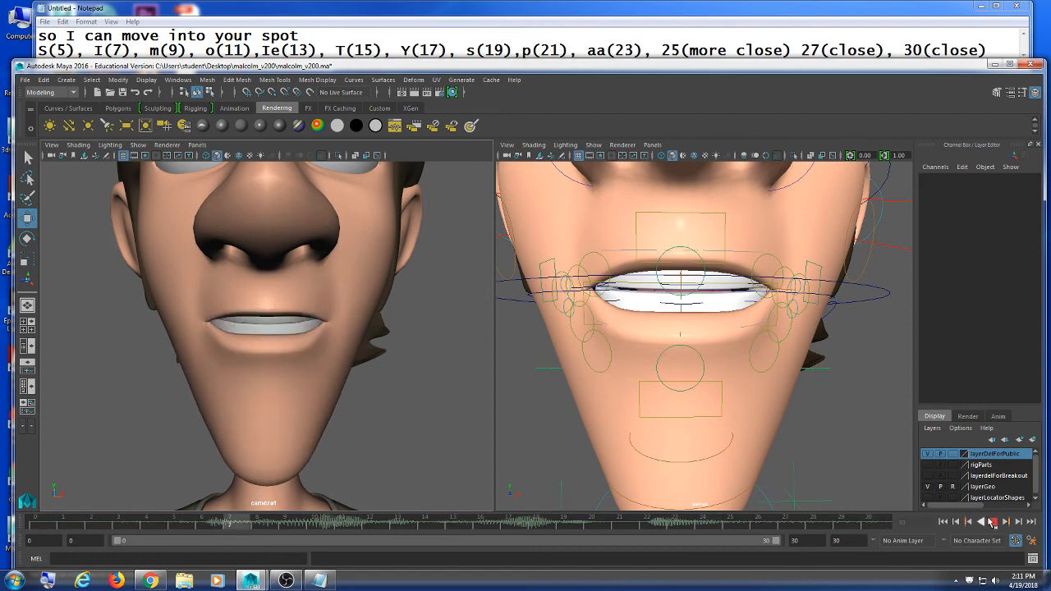
left_click(992, 522)
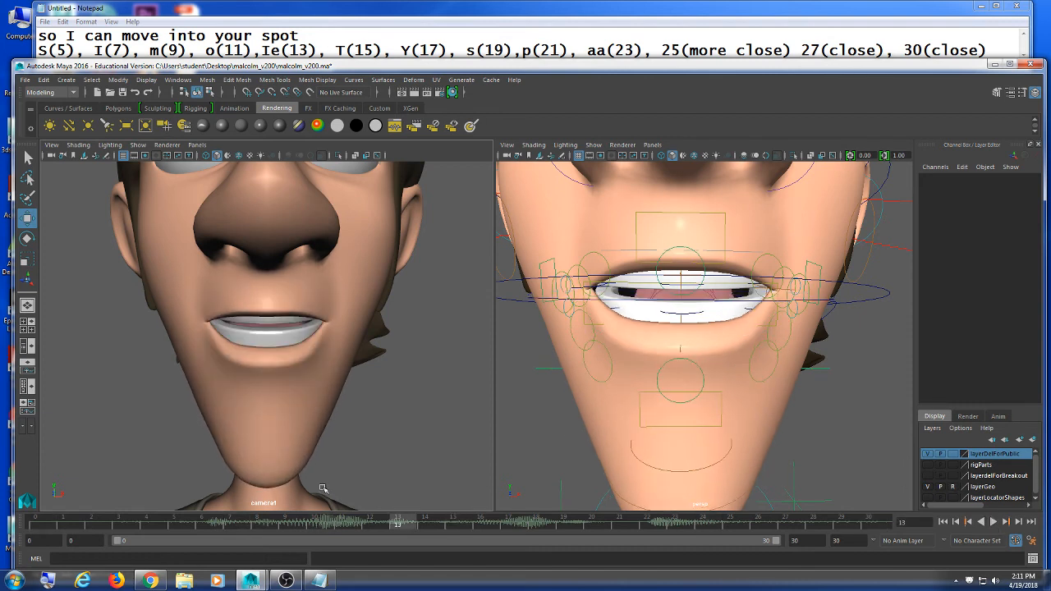
Playblast the animation, resize and reposition the media player to review the clip, and close the player
right_click(317, 528)
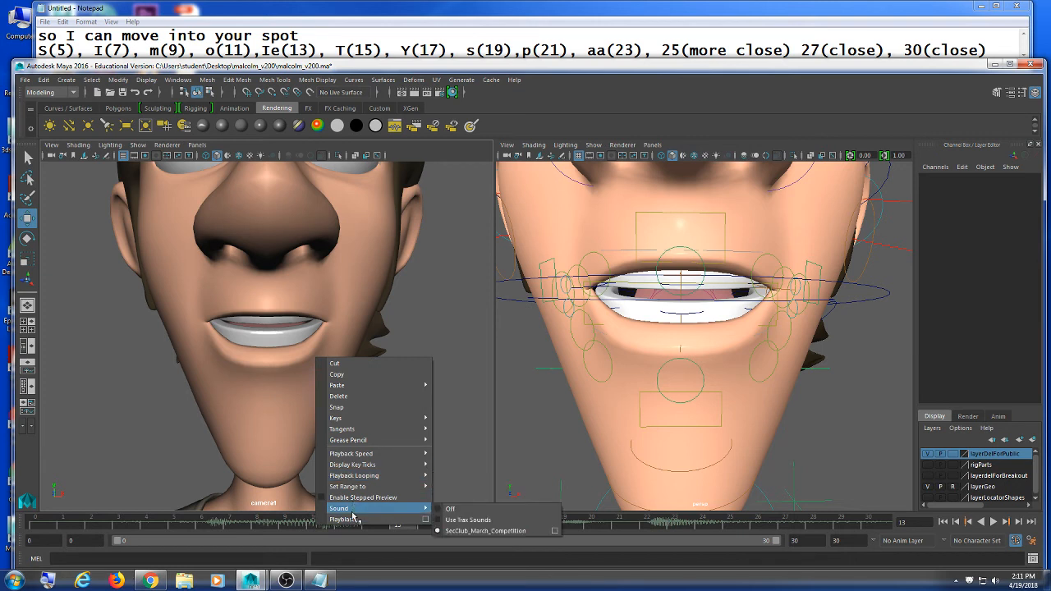
left_click(379, 519)
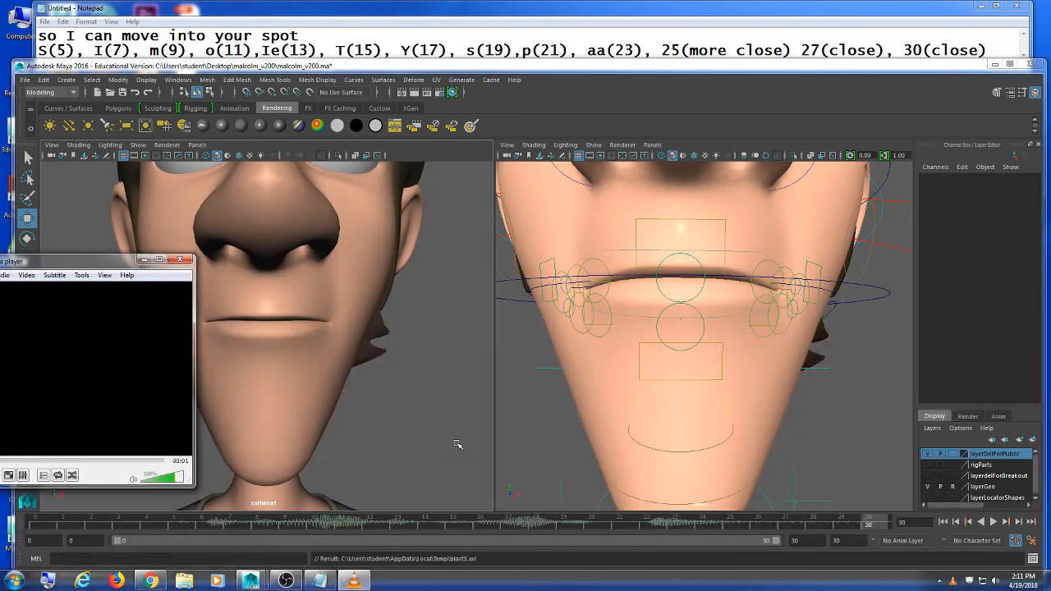
left_click_drag(115, 263, 336, 133)
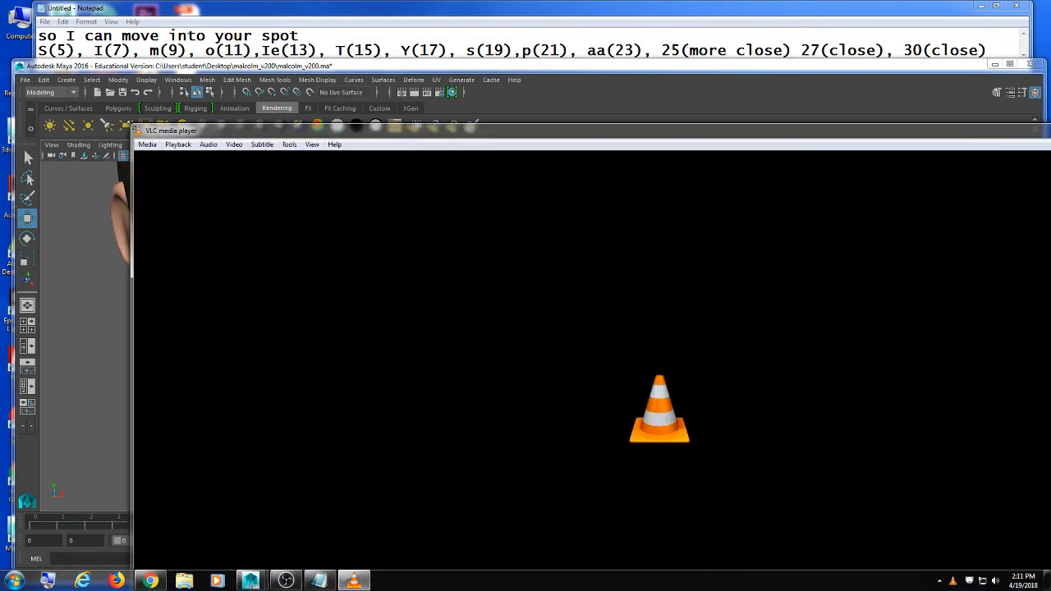
left_click_drag(132, 125, 483, 315)
left_click_drag(600, 325, 332, 115)
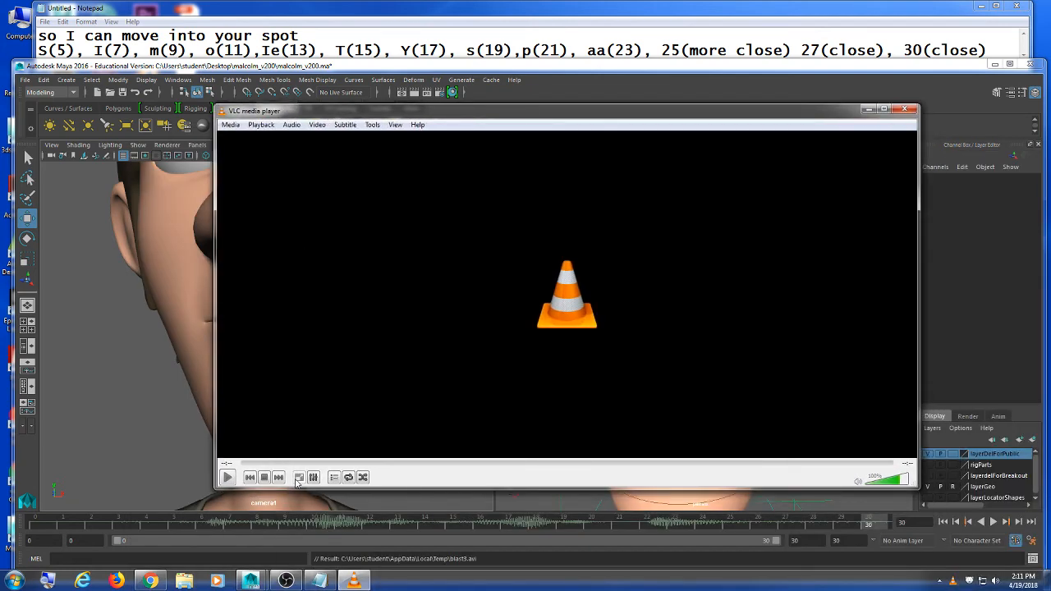
left_click(228, 477)
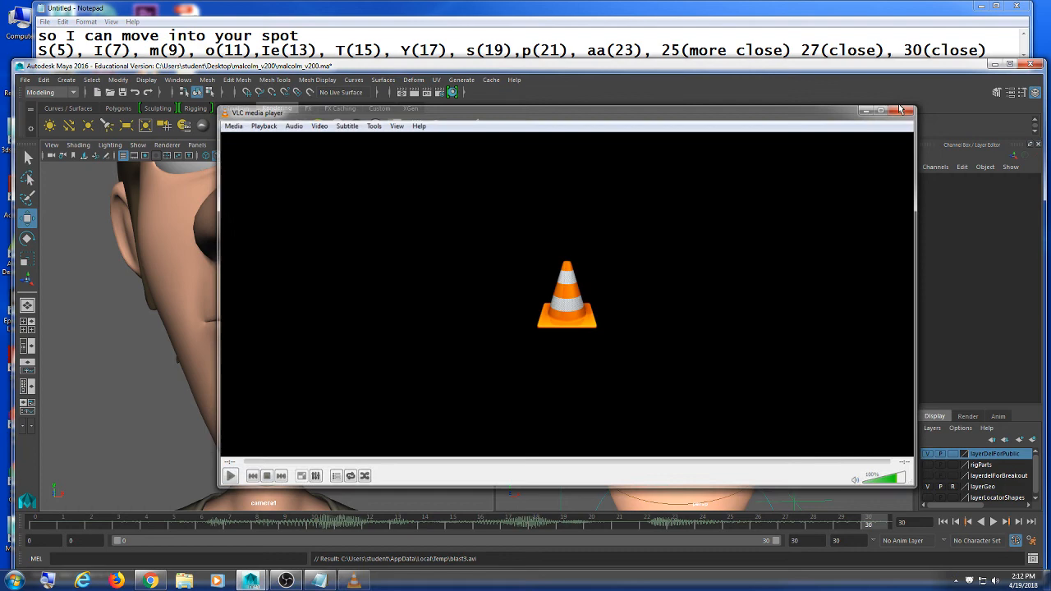
left_click(901, 110)
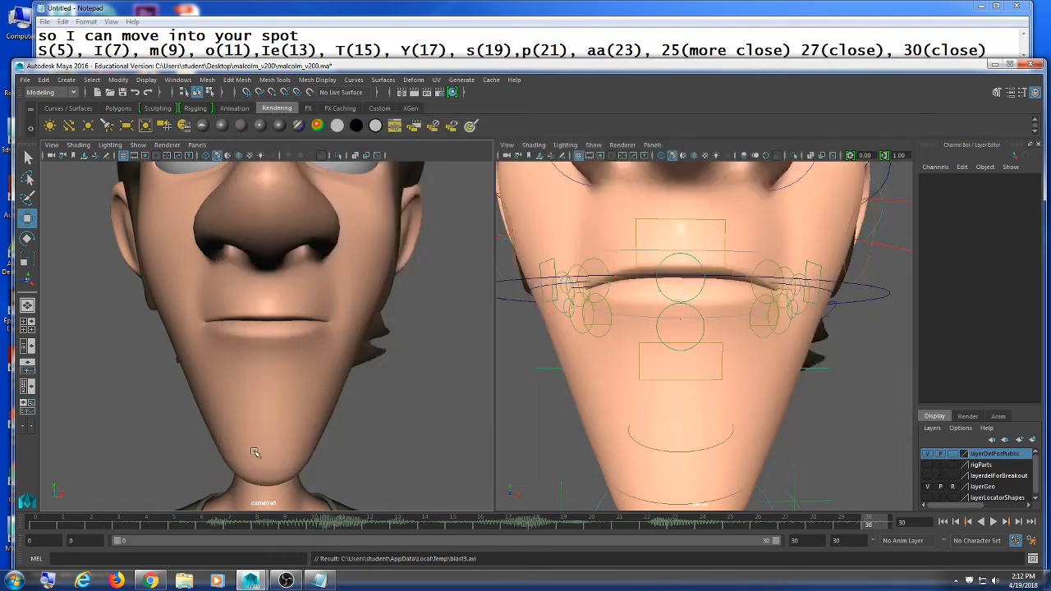
Open the playblast options, enlarge the window, and check the available formats, keeping avi
right_click(139, 530)
left_click(251, 509)
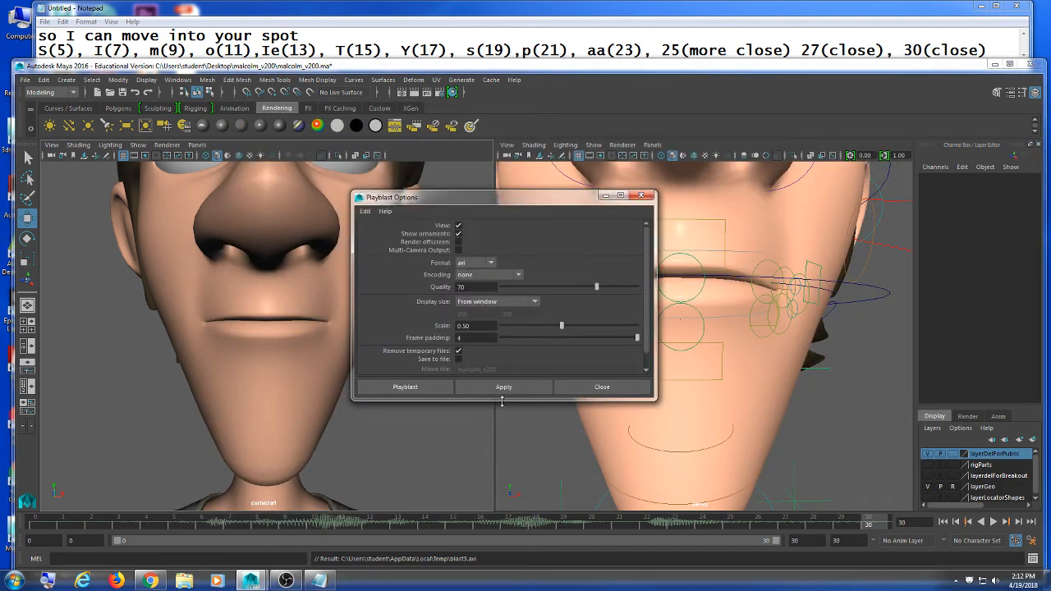
left_click_drag(502, 401, 503, 455)
left_click(477, 263)
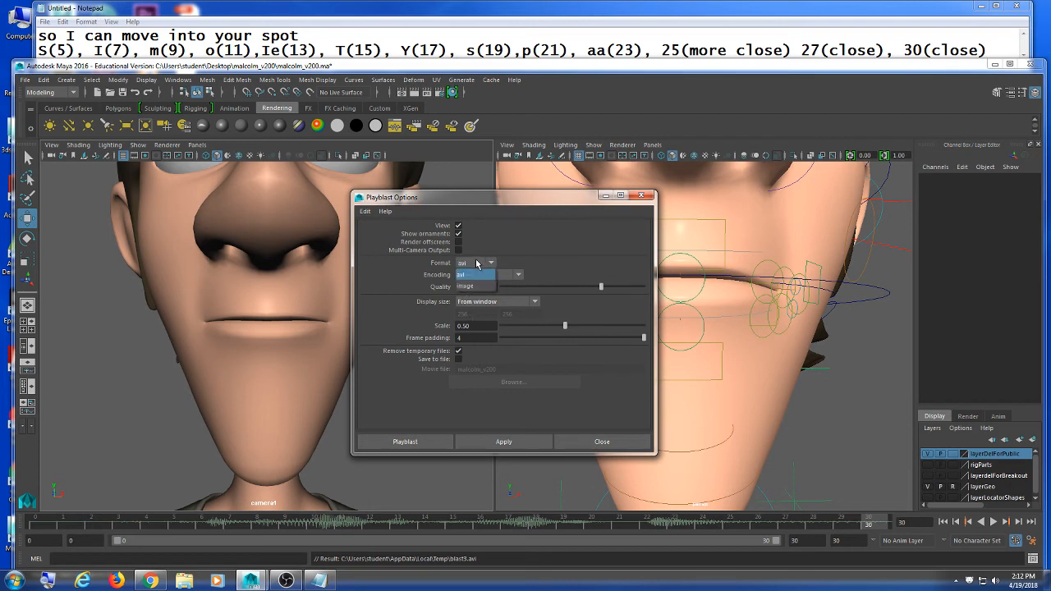
left_click(492, 235)
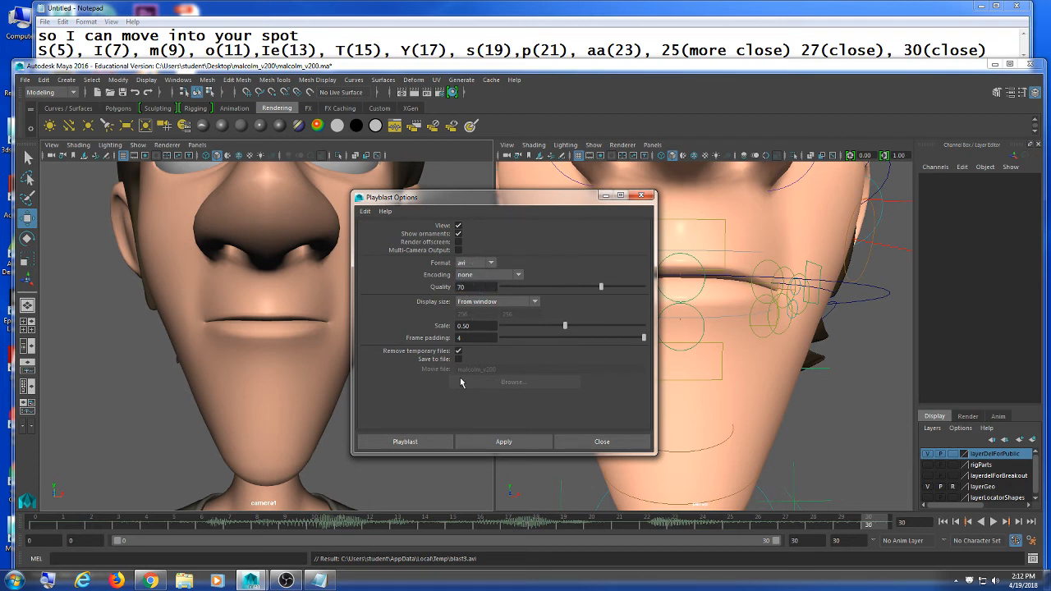
Turn on saving the playblast to file as adf on the Desktop, run it, and close the media player
left_click(458, 359)
left_click(463, 390)
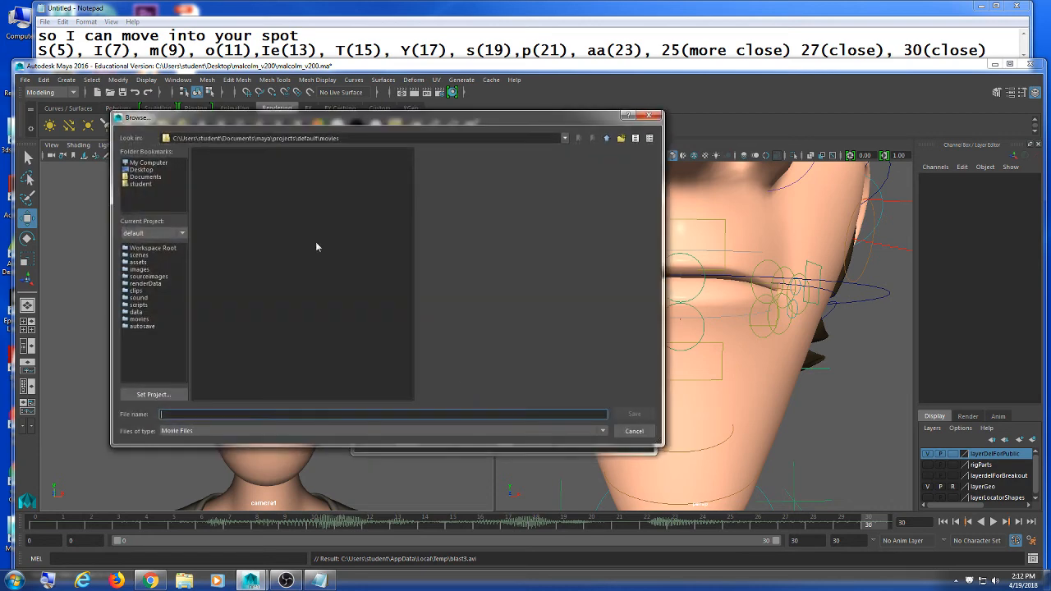
left_click(140, 170)
left_click(428, 414)
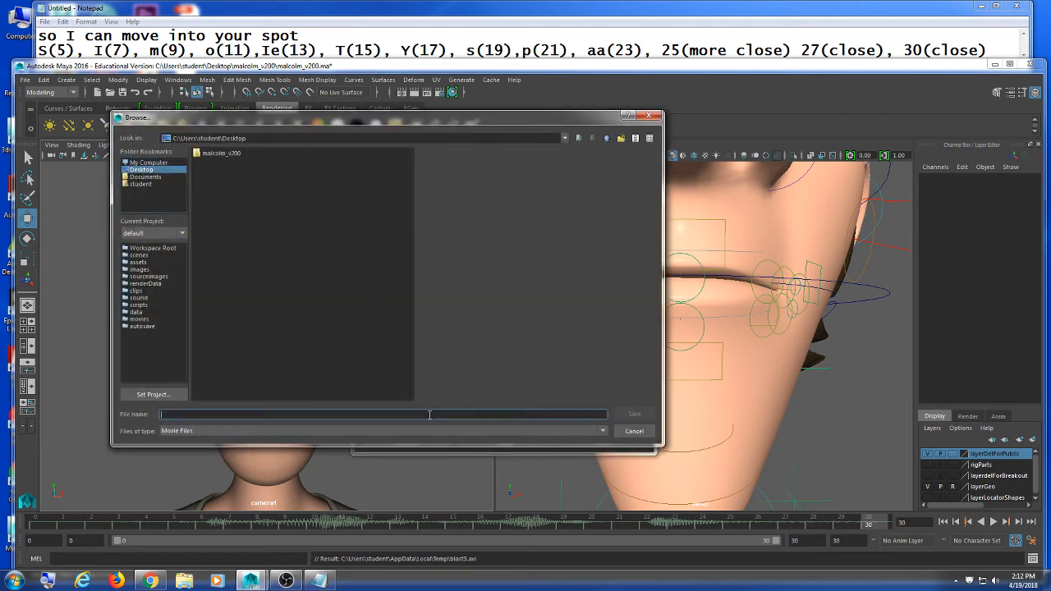
type("adf")
left_click(634, 414)
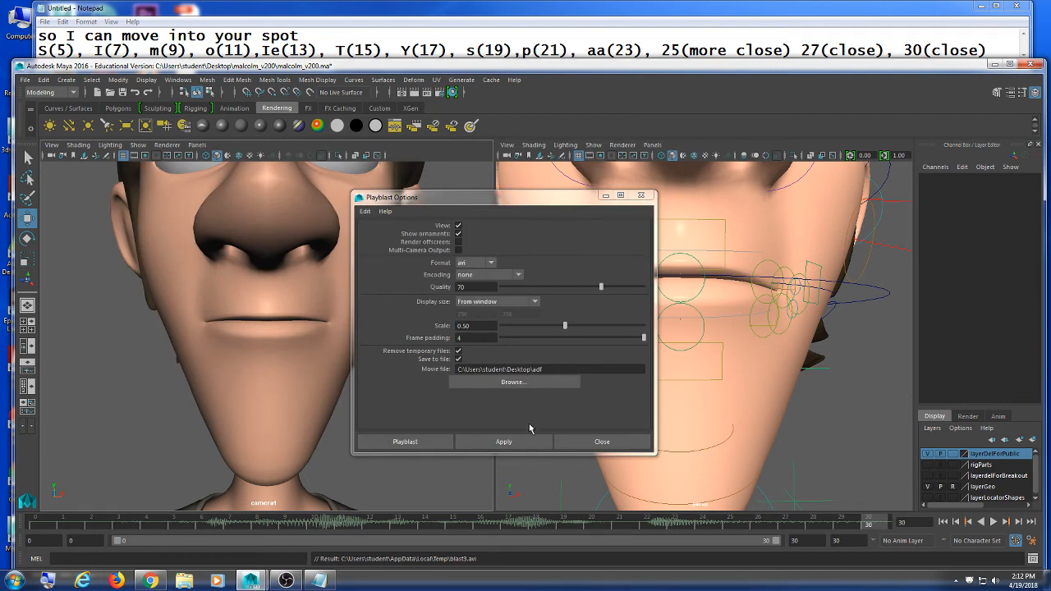
left_click(411, 442)
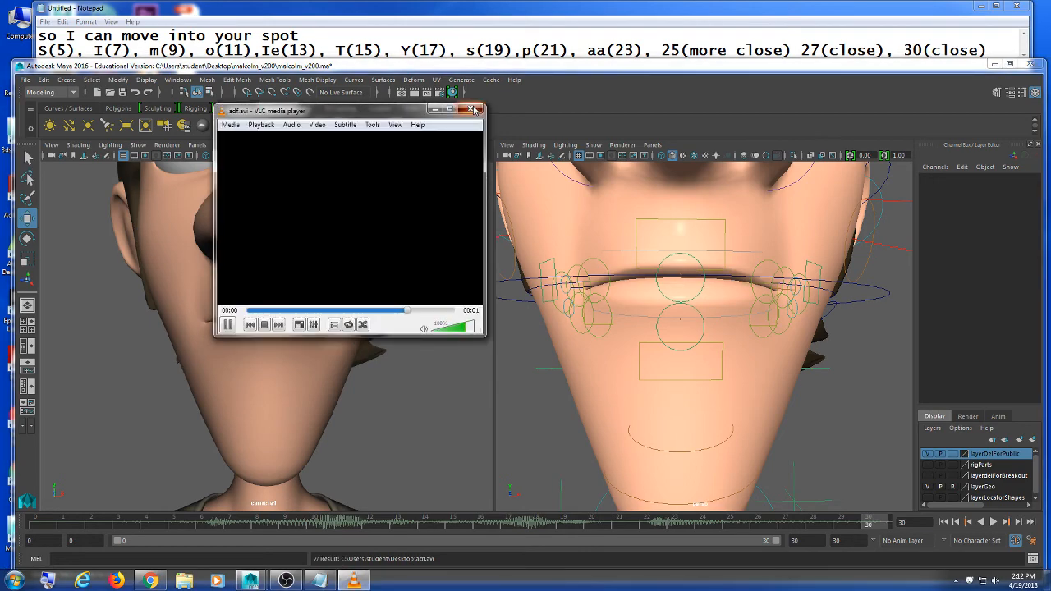
left_click(472, 109)
Minimize the notes and Maya windows, and open the adf clip from the desktop in Windows Media Player with the recommended settings
left_click(981, 7)
left_click(995, 64)
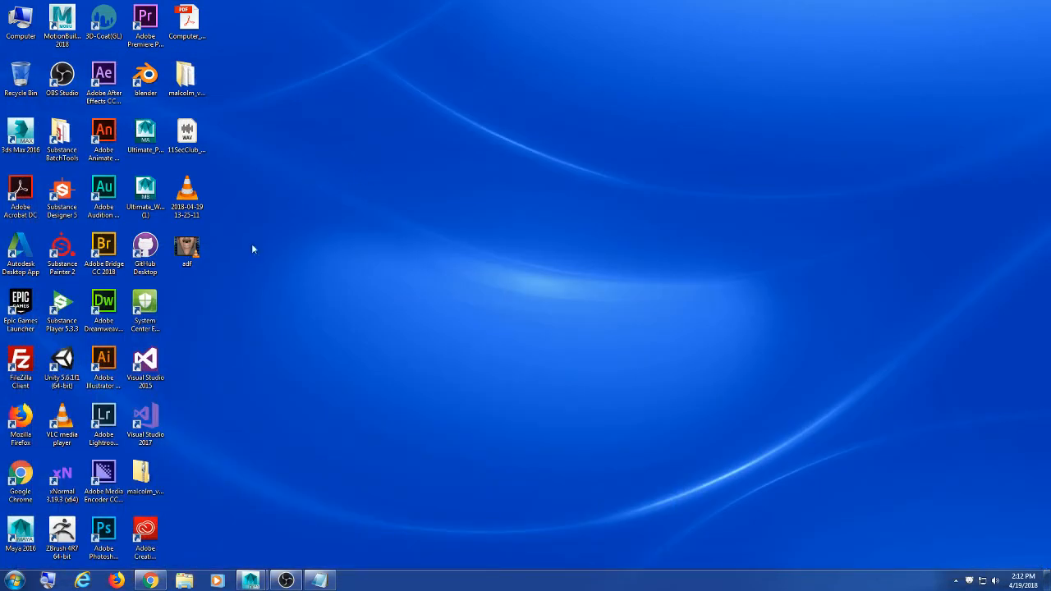
right_click(191, 245)
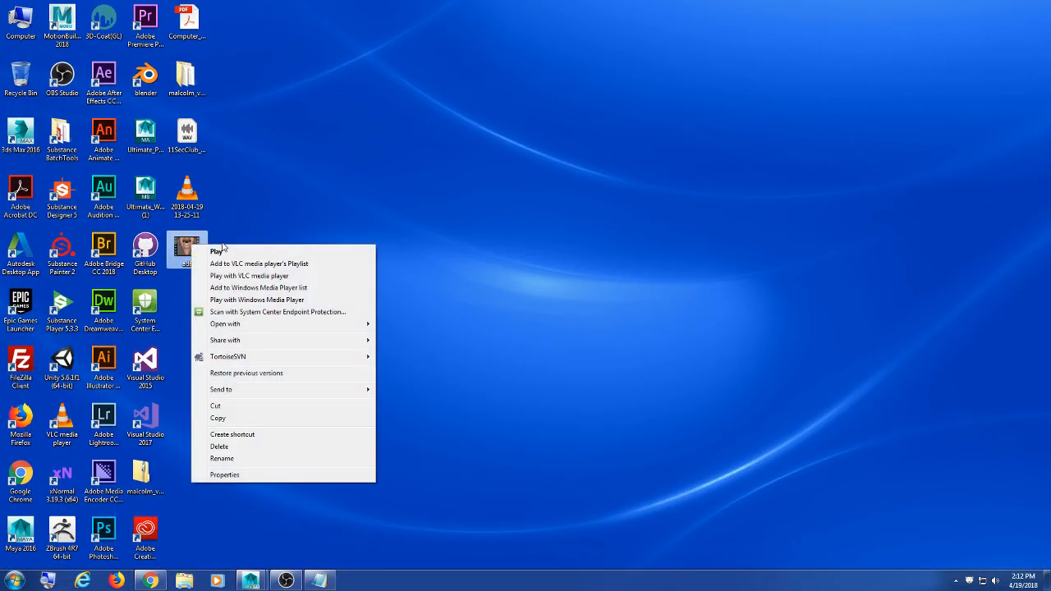
mouse_move(245, 326)
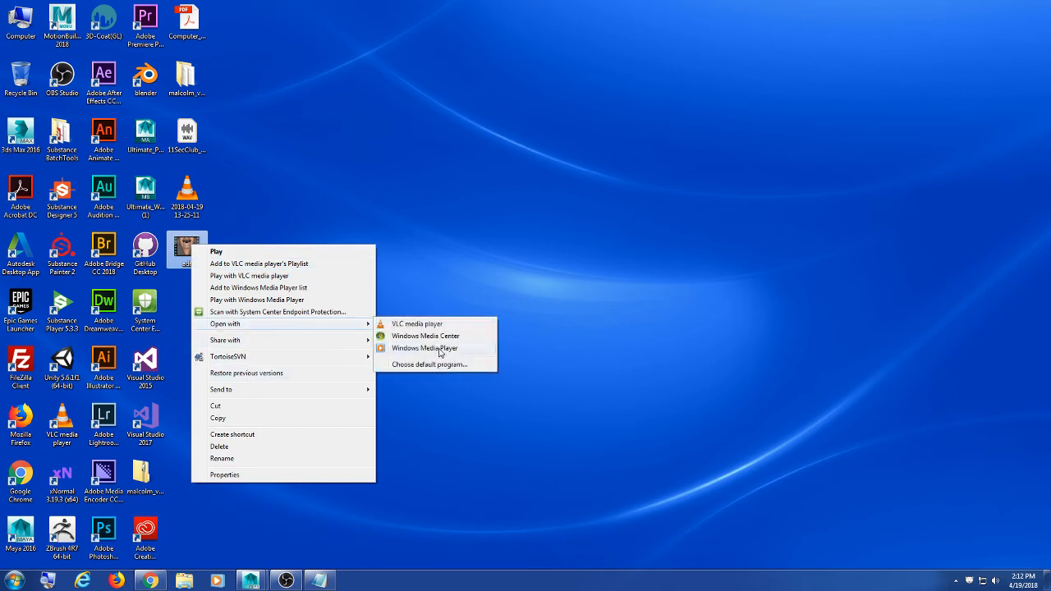
left_click(440, 348)
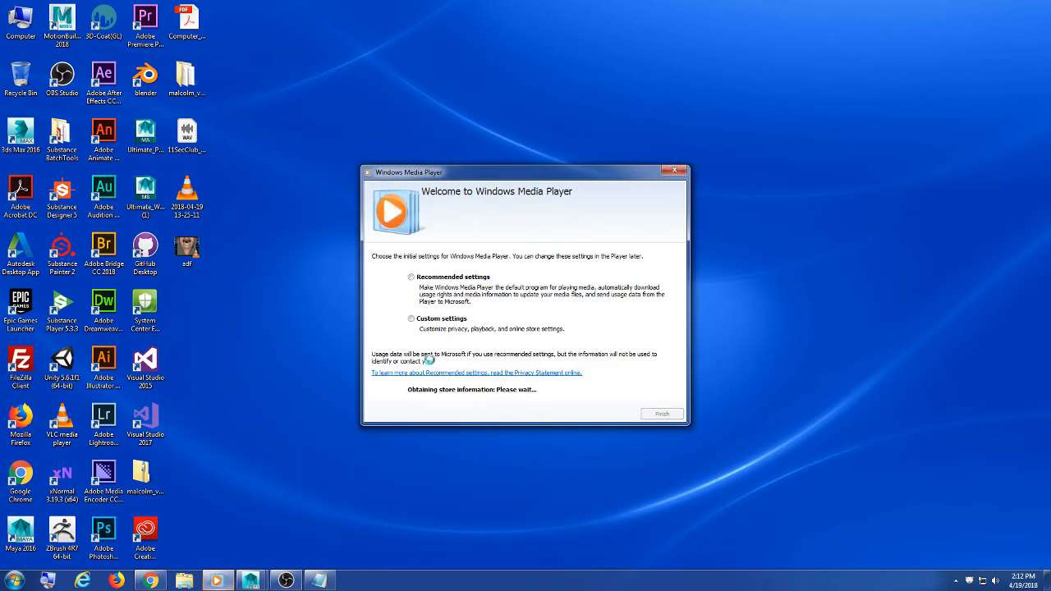
left_click(436, 278)
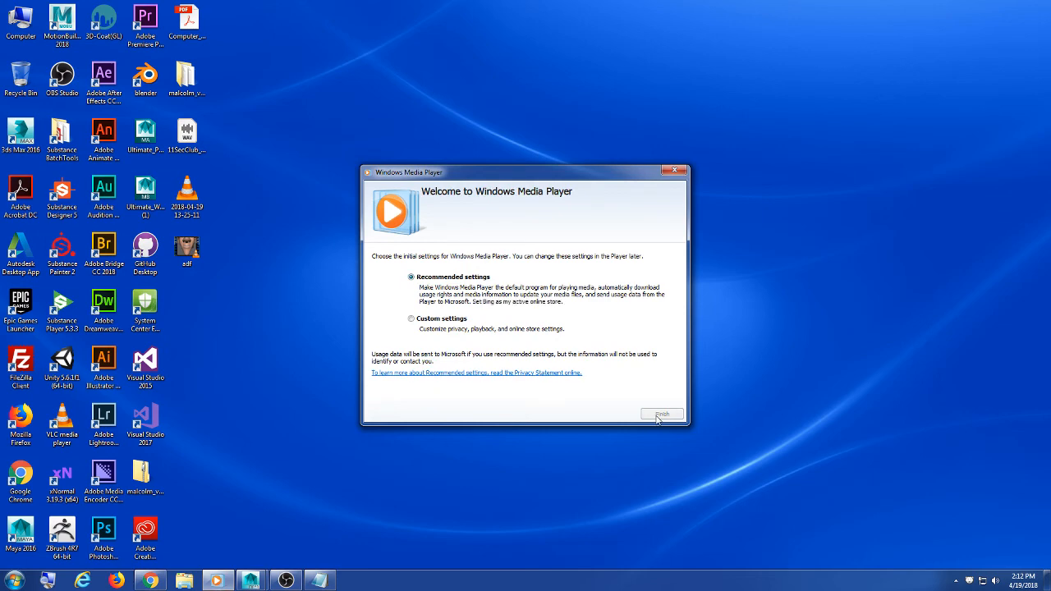
left_click(661, 414)
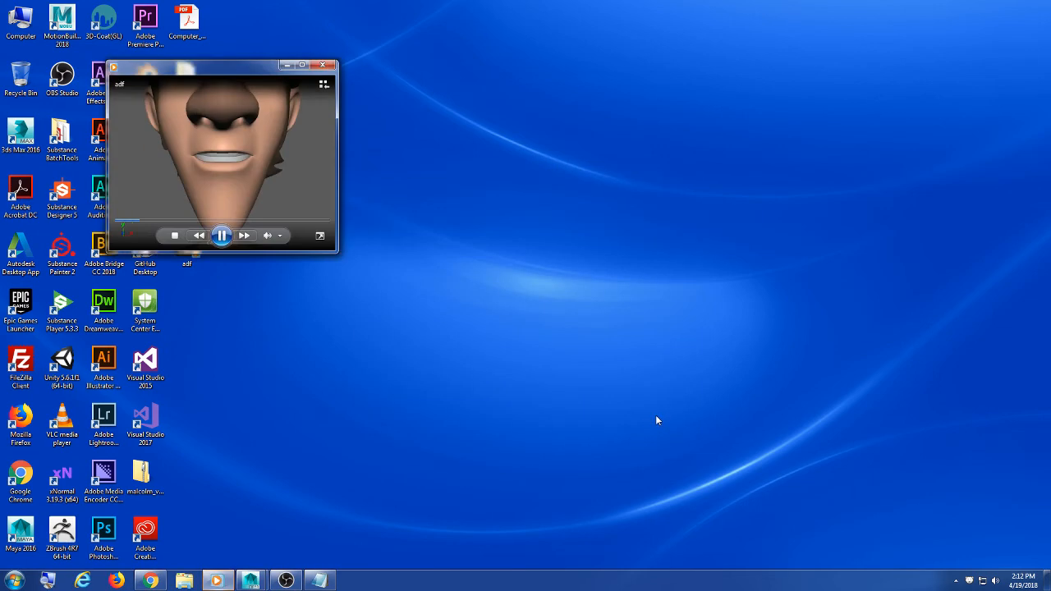
Enlarge and reposition the media player, replay the adf clip on repeat to review the lip sync, and pause it
left_click_drag(229, 69, 410, 105)
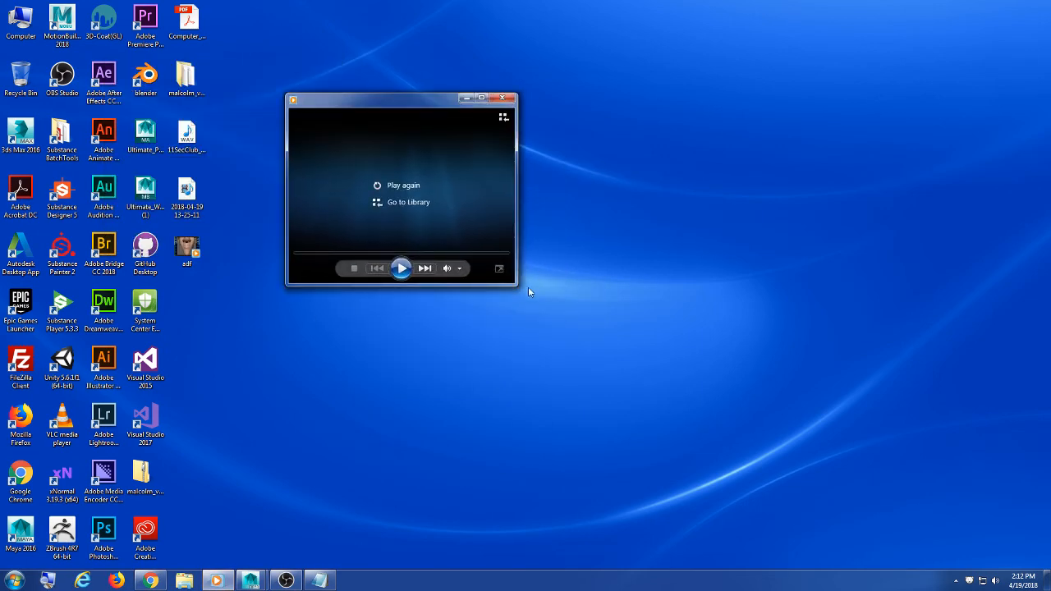
left_click_drag(517, 286, 852, 441)
left_click_drag(532, 99, 446, 80)
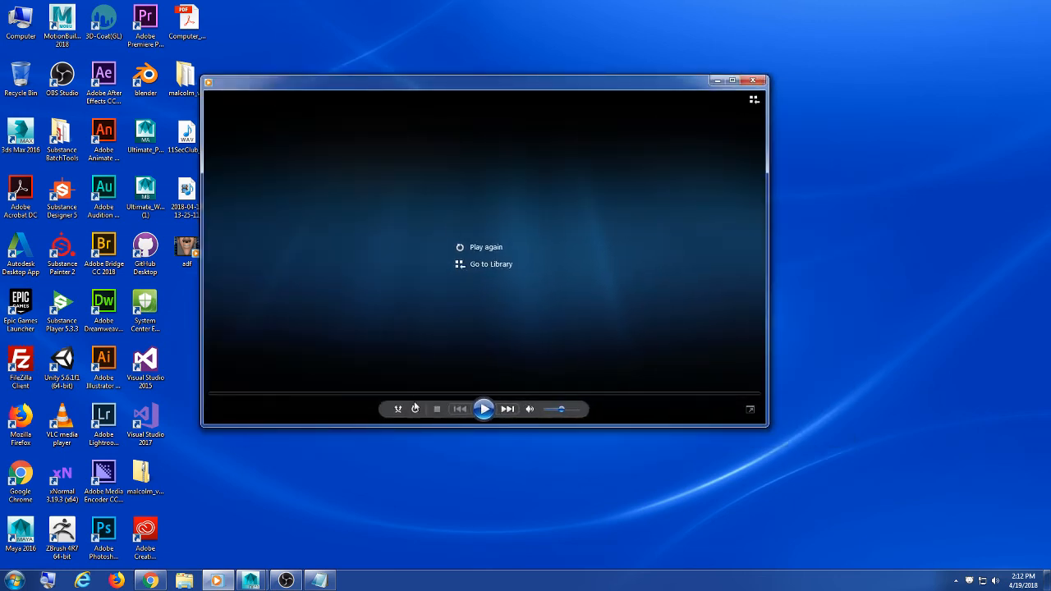
left_click(480, 414)
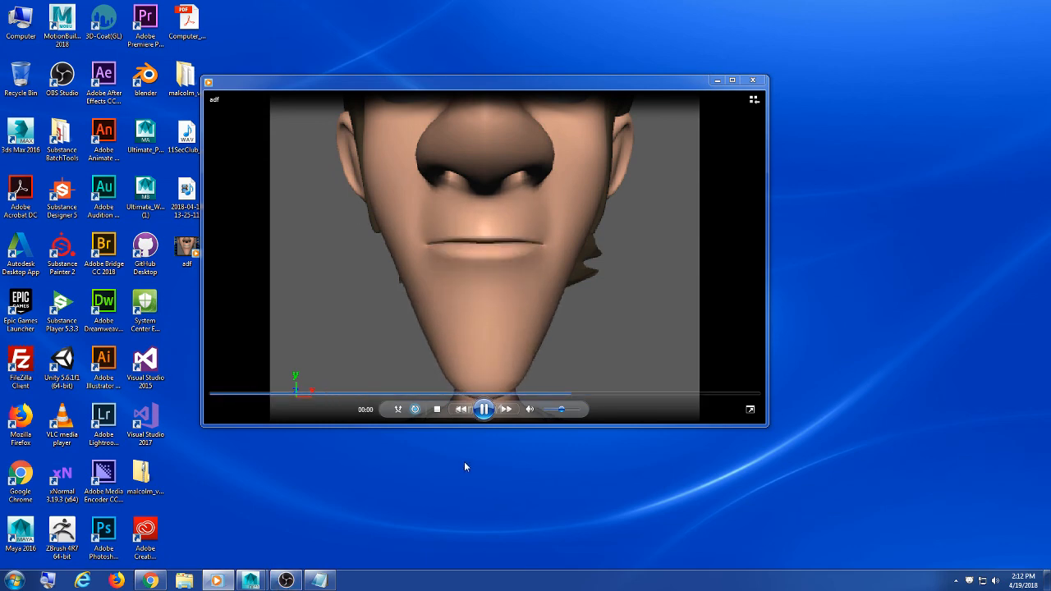
left_click(484, 409)
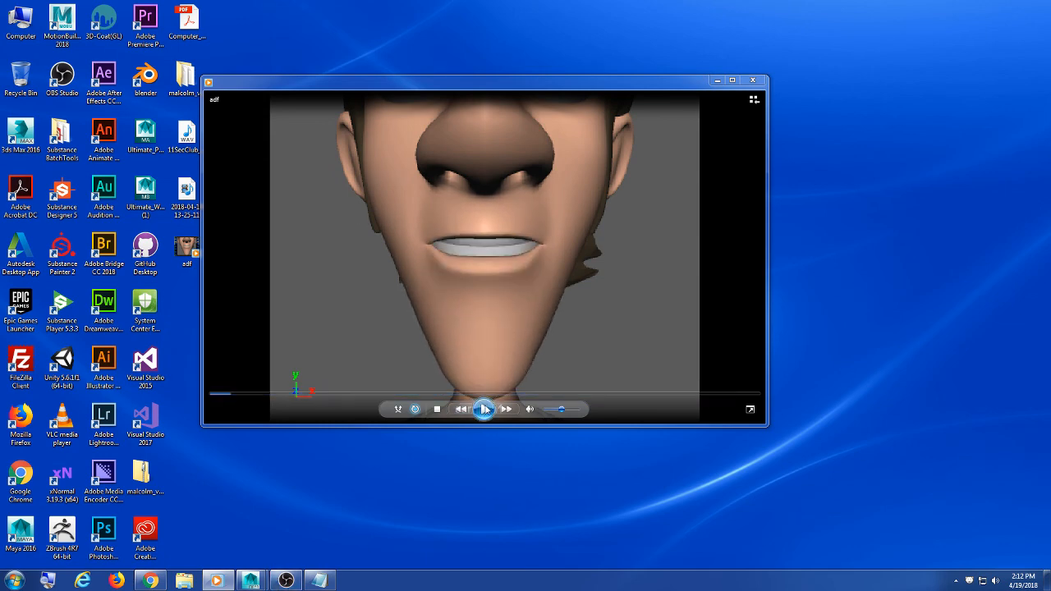
Bring back the Notepad notes, switch to Maya, and scrub the timeline to frame 8 to check the mouth
left_click(322, 582)
mouse_move(250, 581)
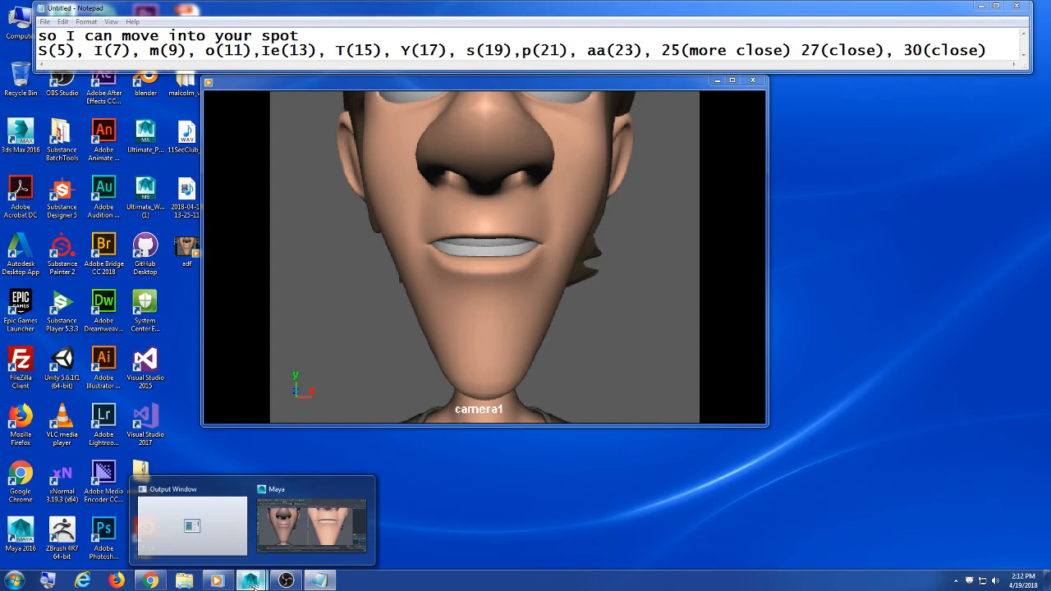
left_click(283, 549)
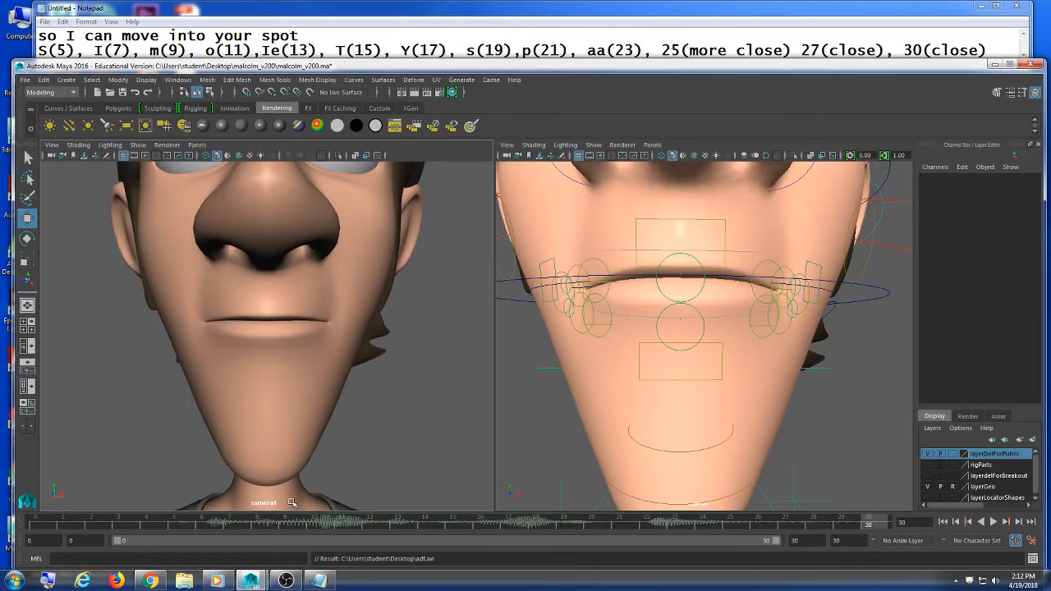
left_click(285, 524)
left_click_drag(188, 526, 257, 526)
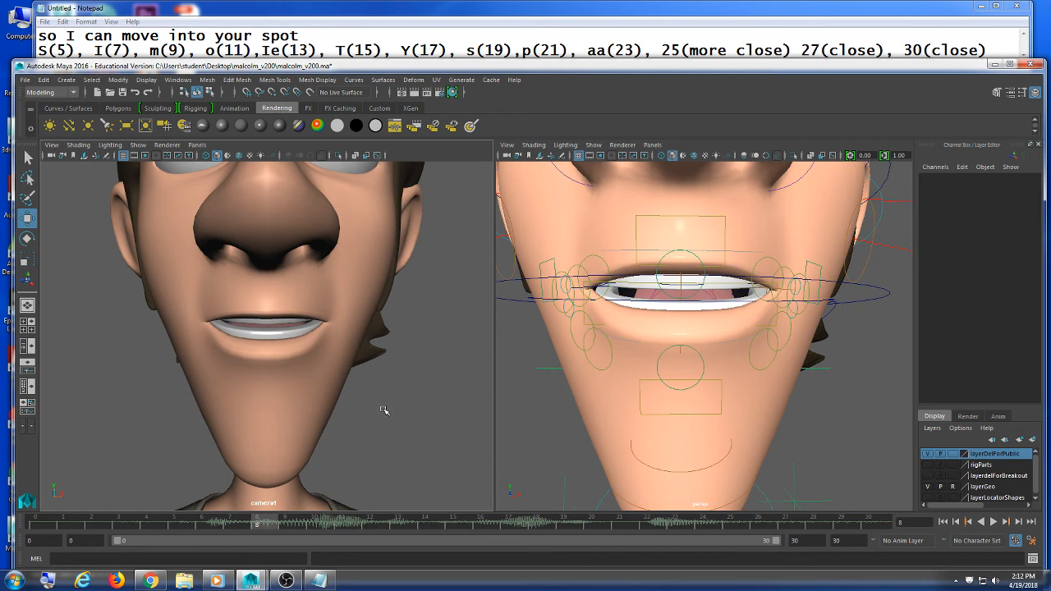
Open the playblast options from the timeline, review the format and save settings, and close the window without changes
right_click(125, 526)
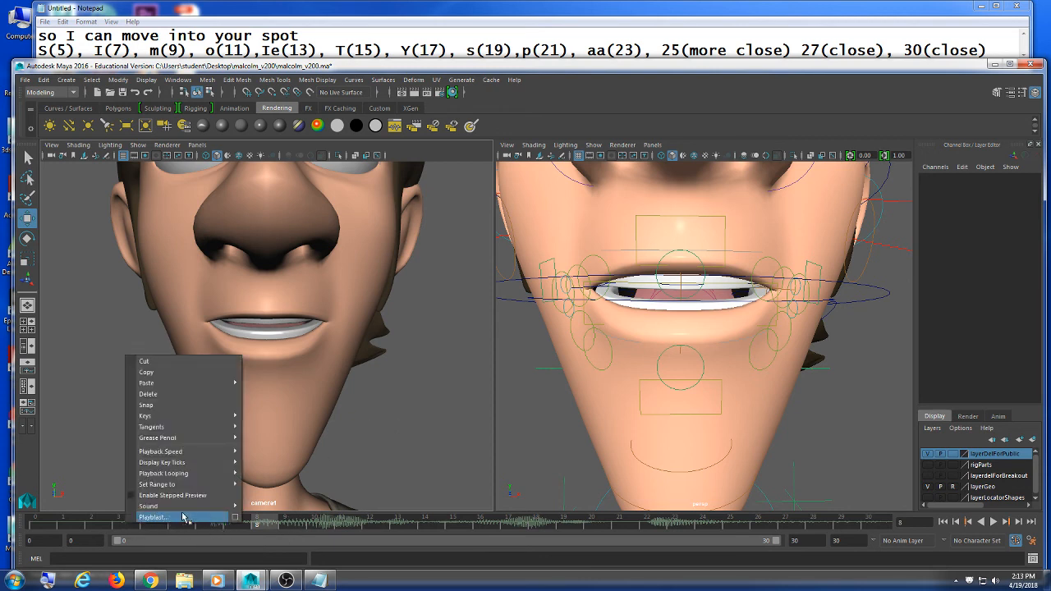
left_click(237, 518)
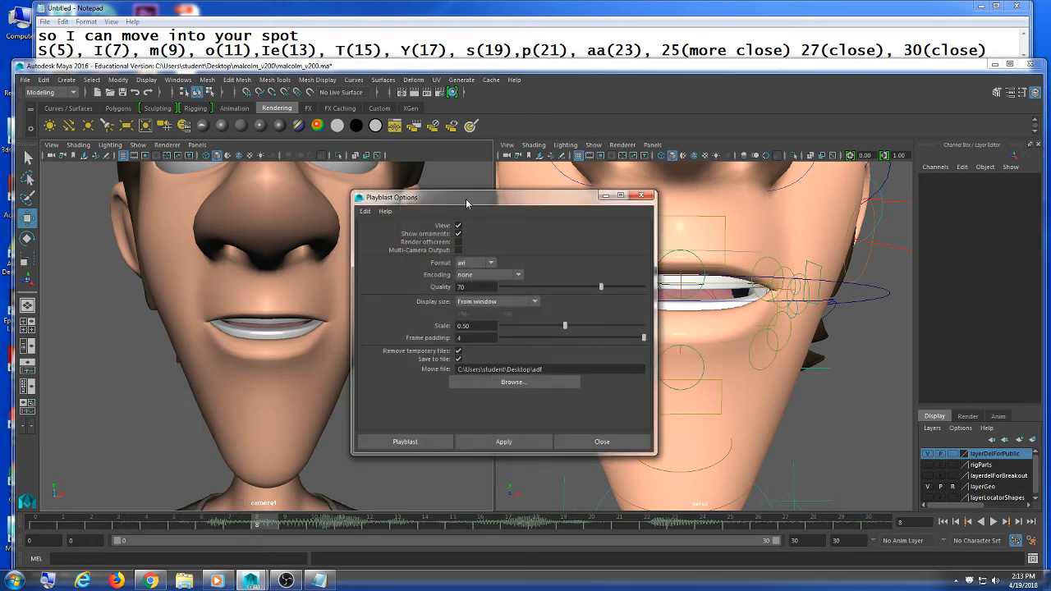
left_click_drag(466, 203, 257, 121)
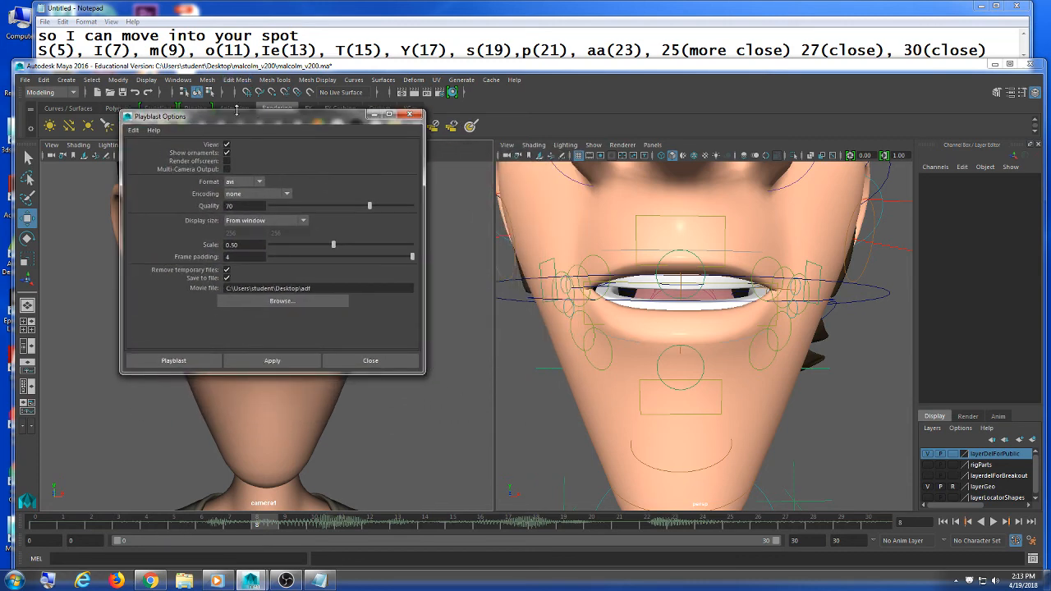
left_click_drag(228, 117, 235, 118)
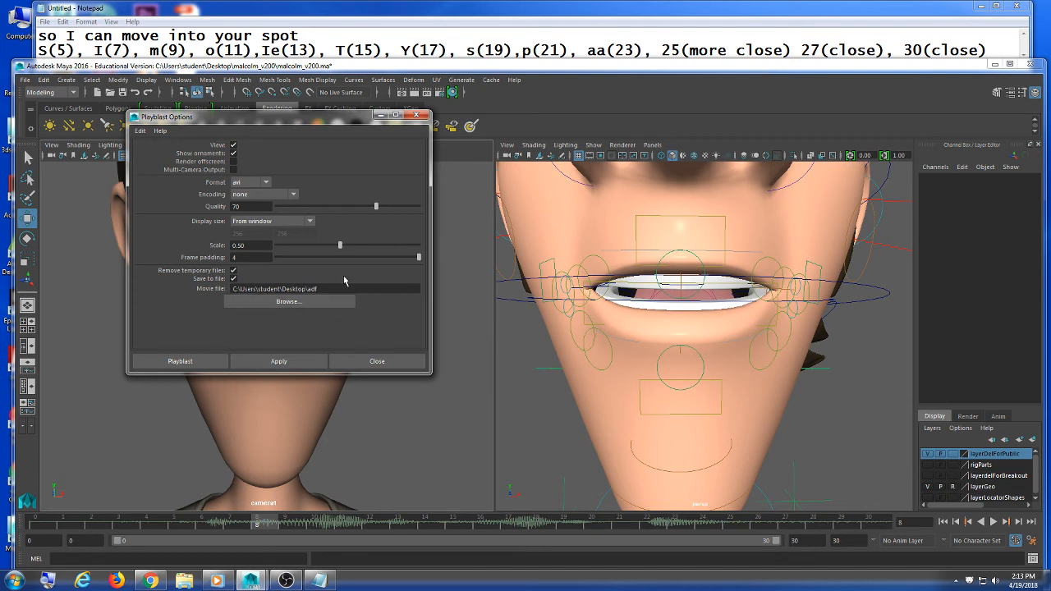
left_click(374, 363)
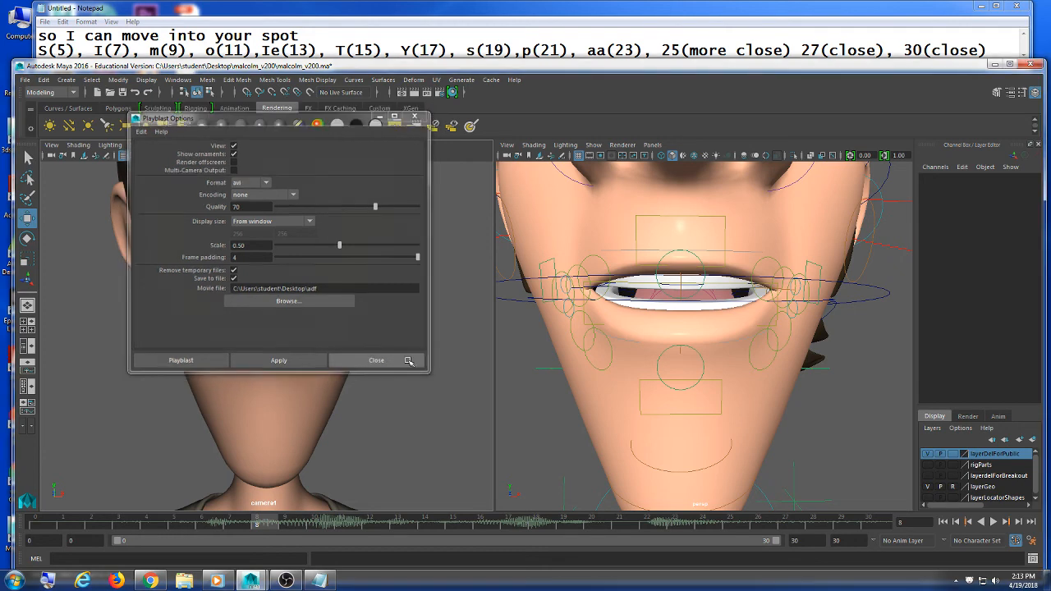
Minimize Maya and the notes, shift the media player aside, and check the adf file's size in its properties
left_click(992, 64)
left_click(981, 6)
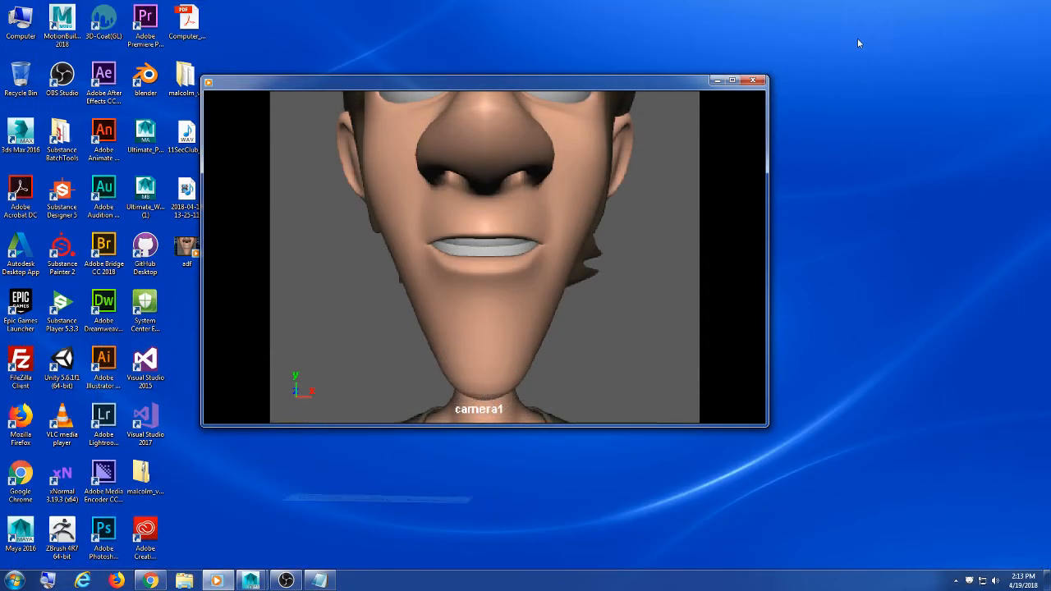
left_click_drag(649, 86, 692, 78)
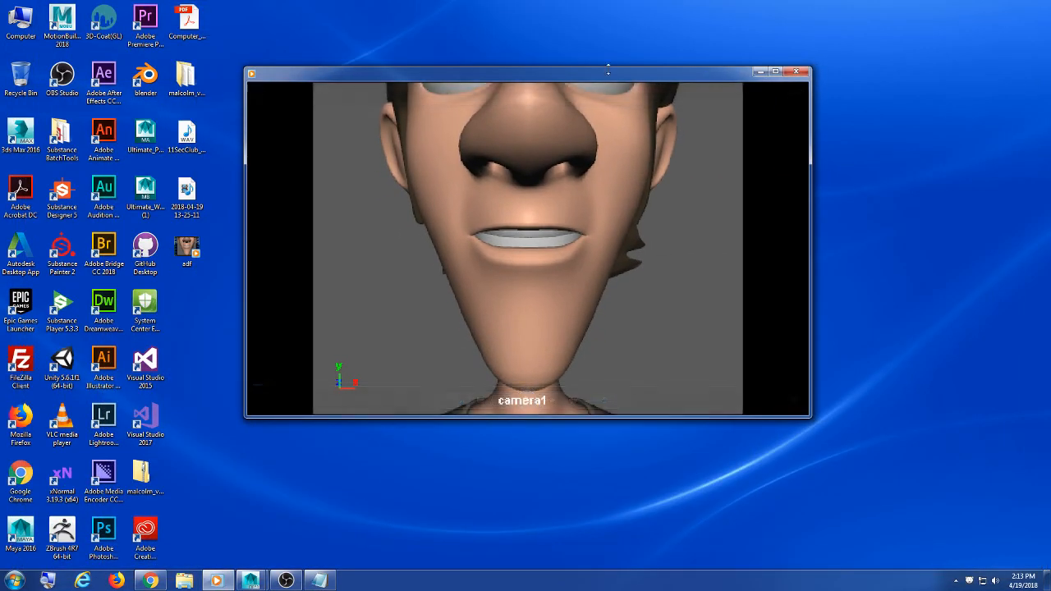
left_click_drag(408, 81, 413, 86)
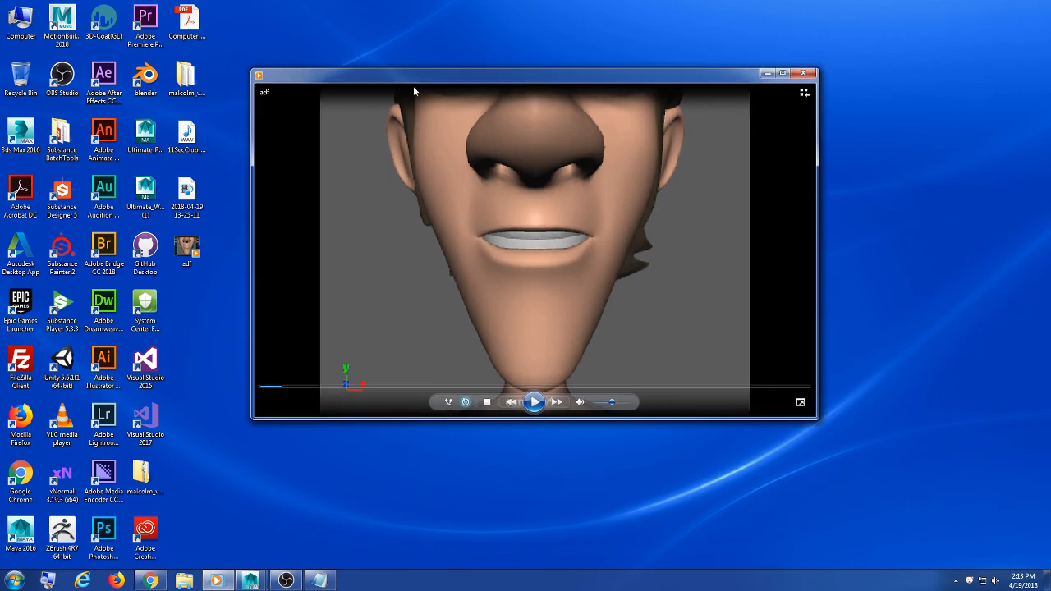
right_click(191, 252)
left_click(224, 444)
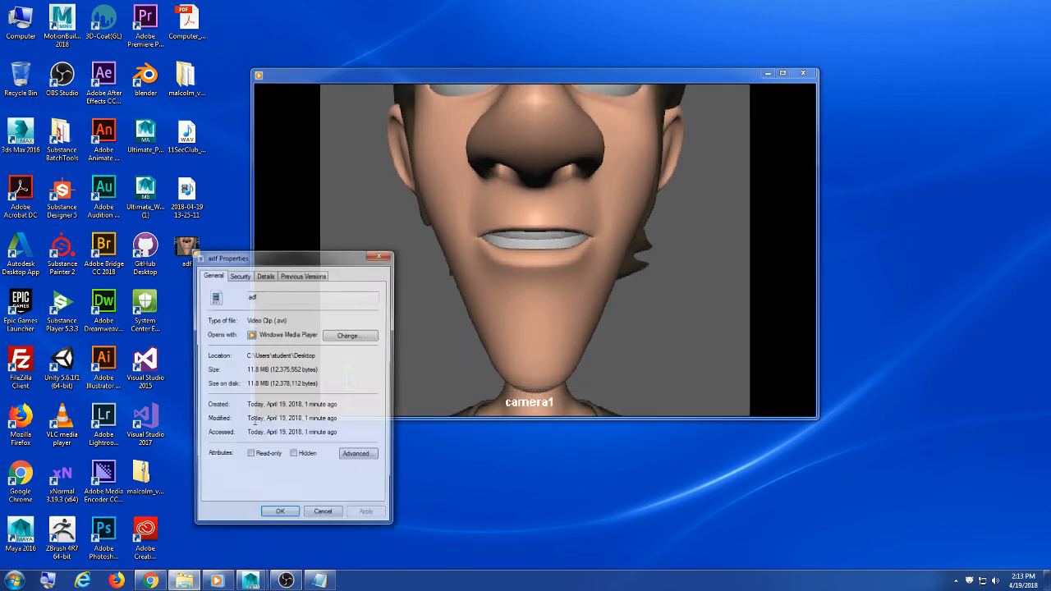
left_click_drag(305, 245, 318, 233)
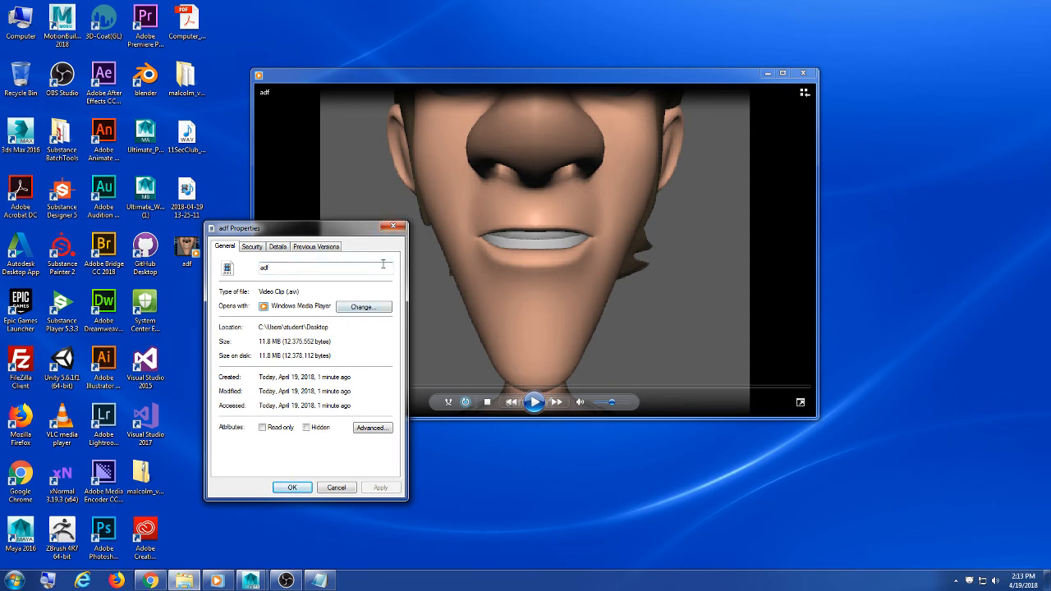
left_click(391, 227)
Replay the adf clip several times, scrub through it to examine the mouth shapes, and pause it
left_click(534, 402)
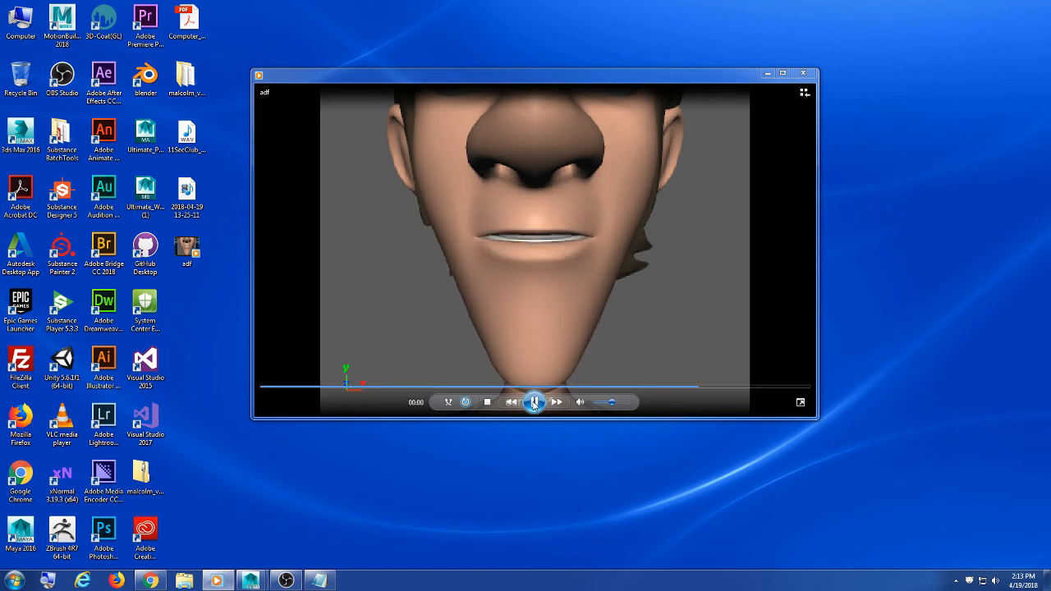
left_click(534, 403)
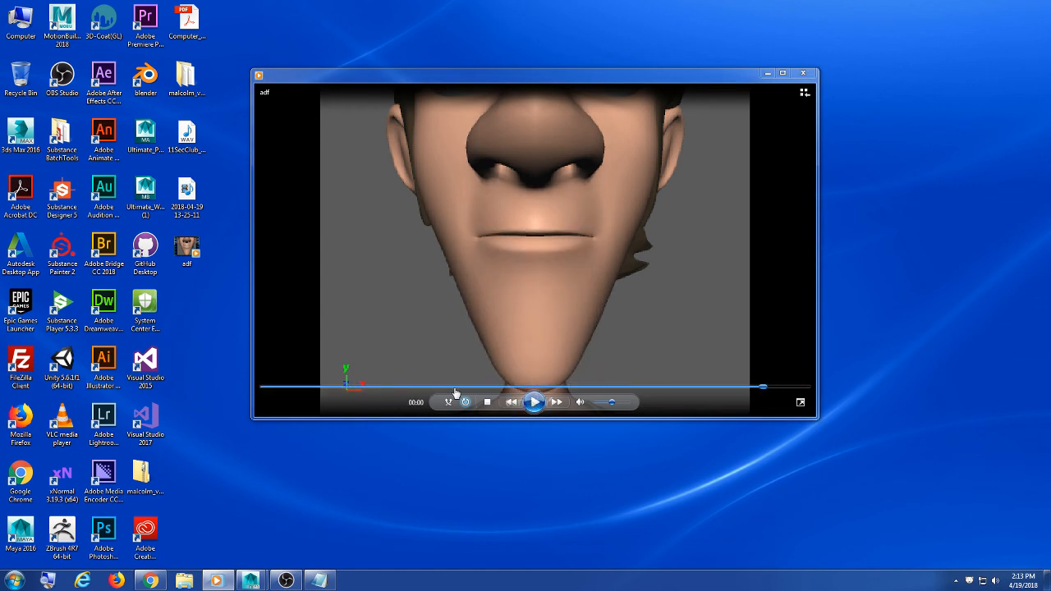
left_click_drag(282, 386, 474, 387)
left_click(533, 402)
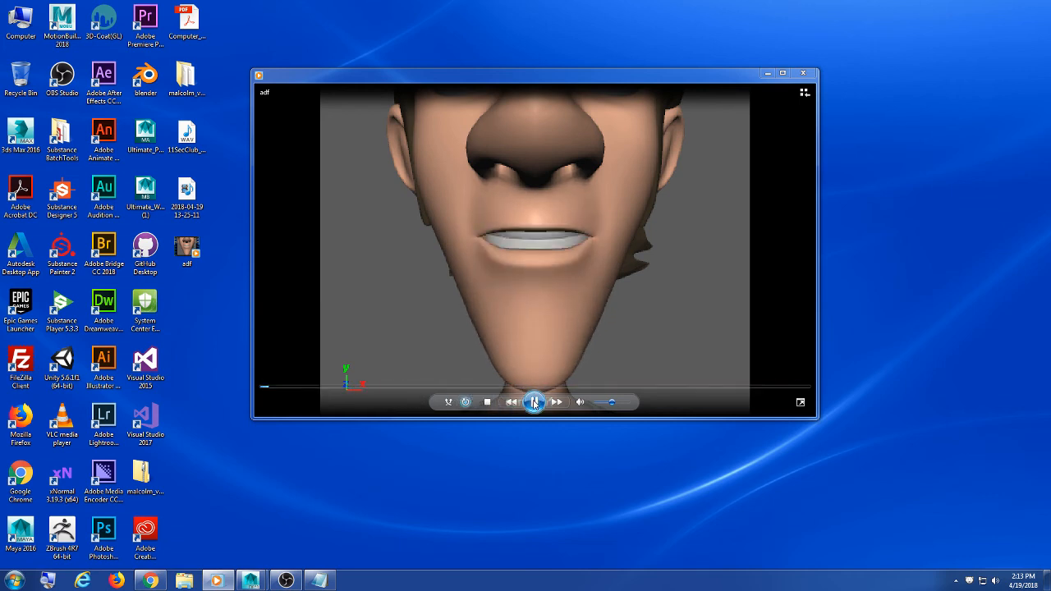
left_click(534, 402)
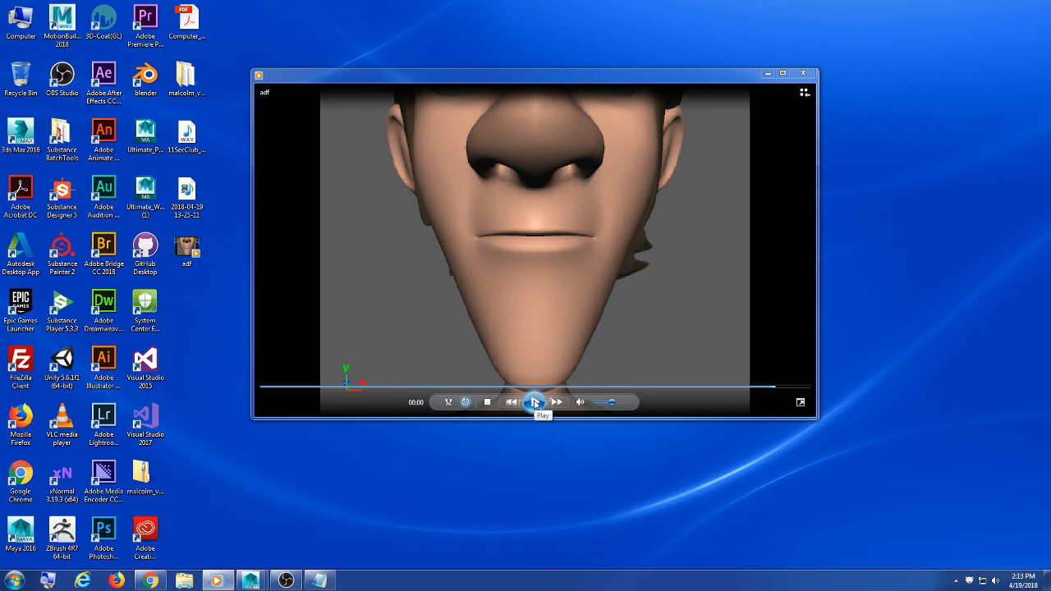
left_click(534, 402)
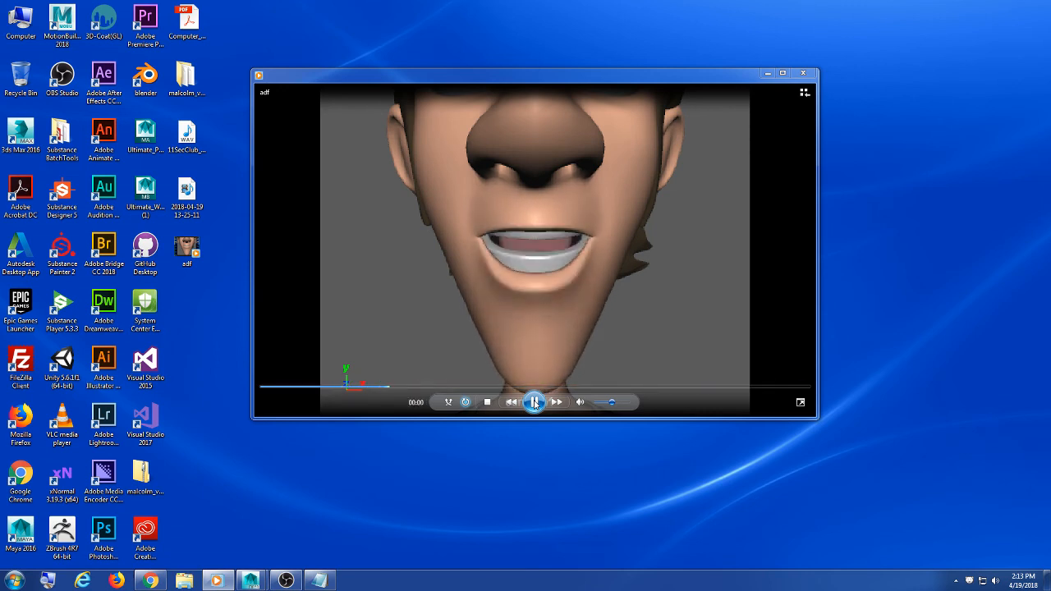
left_click(534, 402)
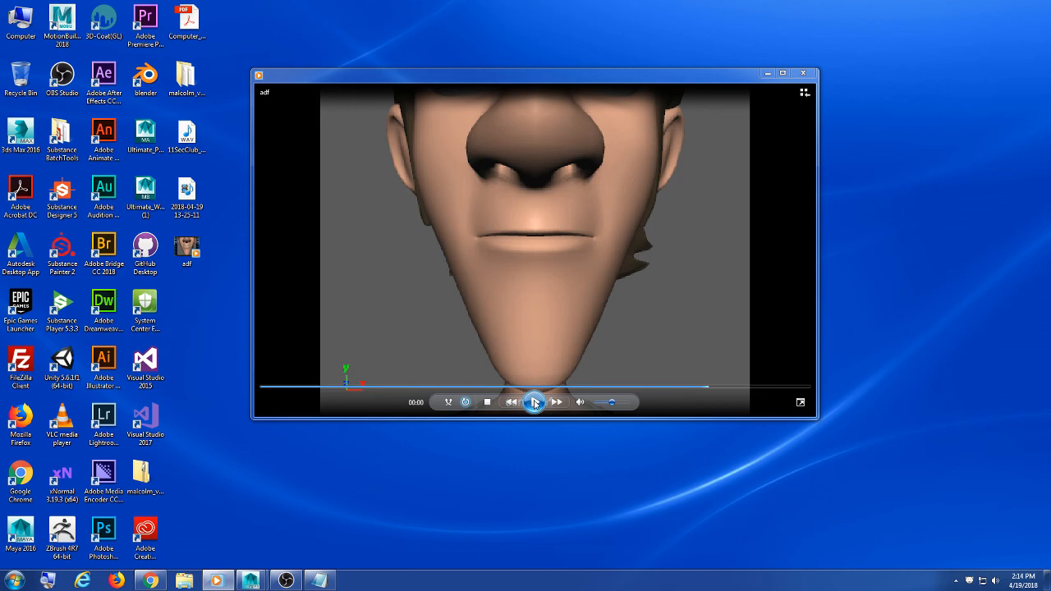
Switch back to Maya to look over the scene, and minimize it again
mouse_move(250, 581)
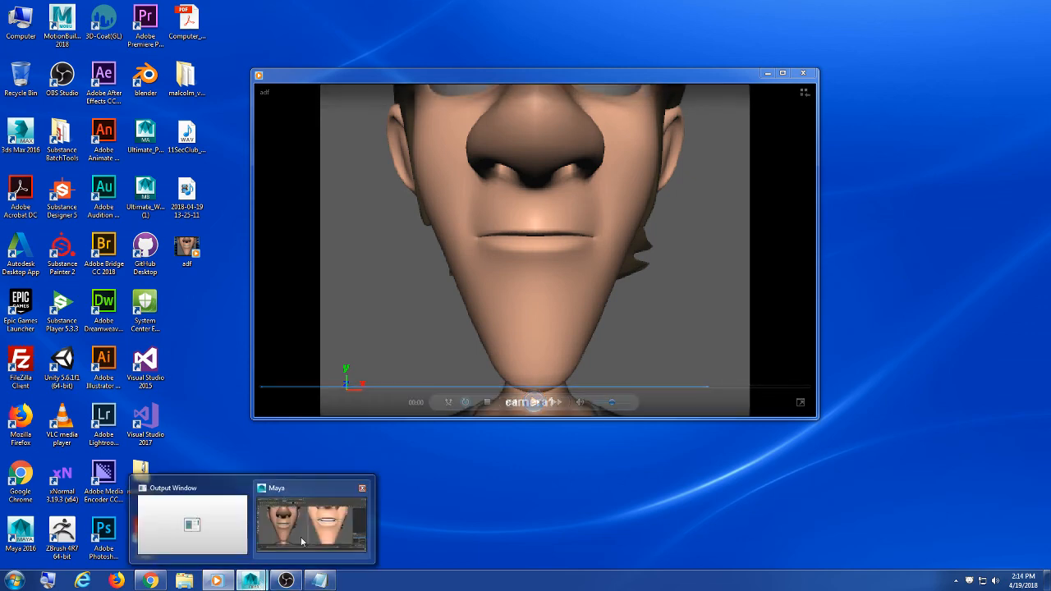
left_click(305, 533)
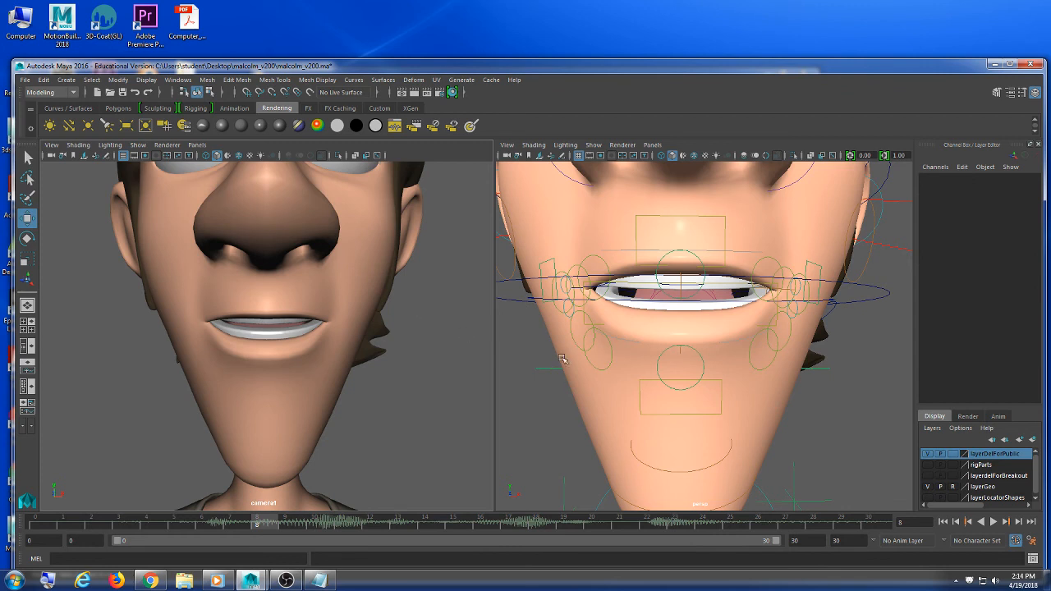
left_click(545, 367)
left_click(403, 343)
left_click(991, 64)
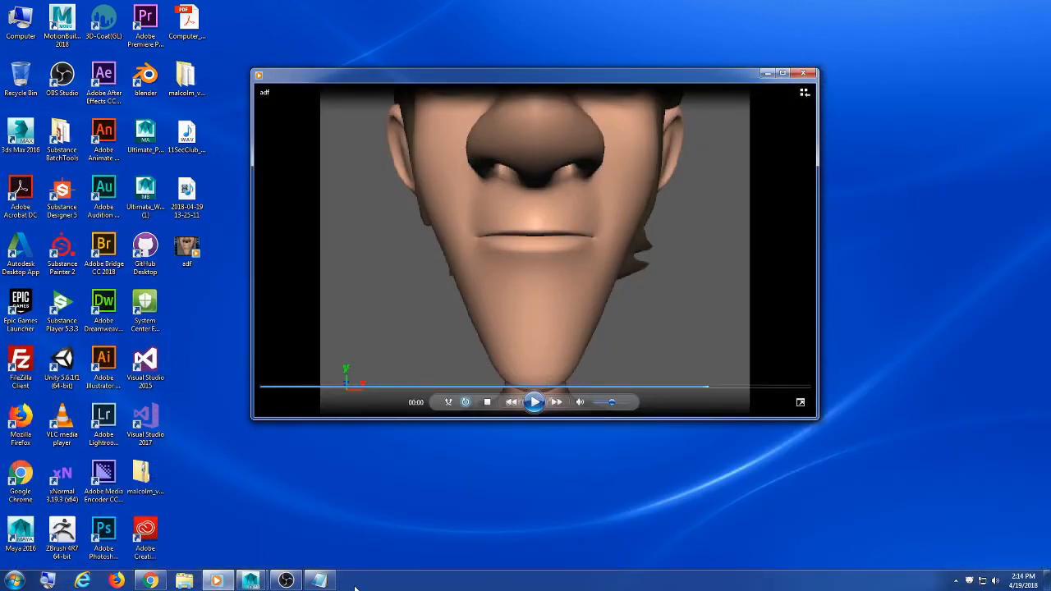
Restore the Notepad notes, move the media player below them, and replay the clip to compare it with the phoneme timings
left_click(318, 581)
left_click(509, 80)
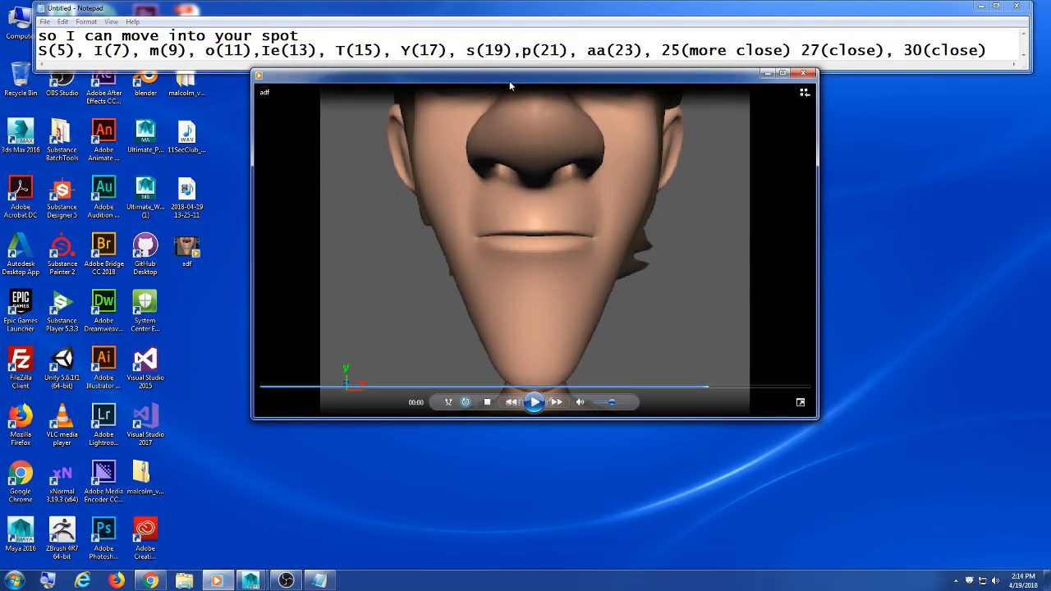
left_click_drag(509, 81, 519, 109)
left_click(542, 432)
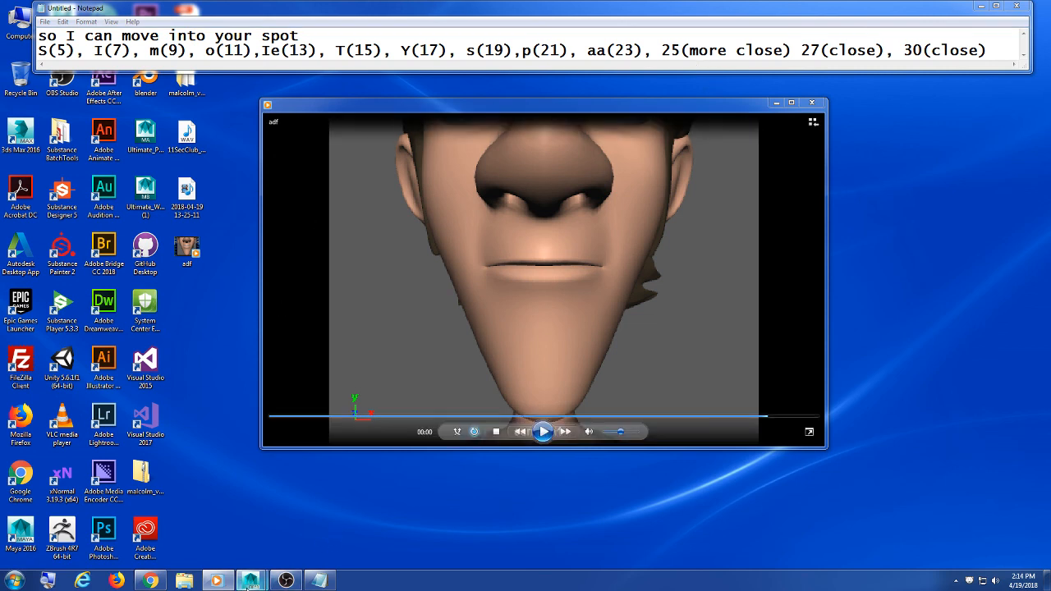
left_click(810, 51)
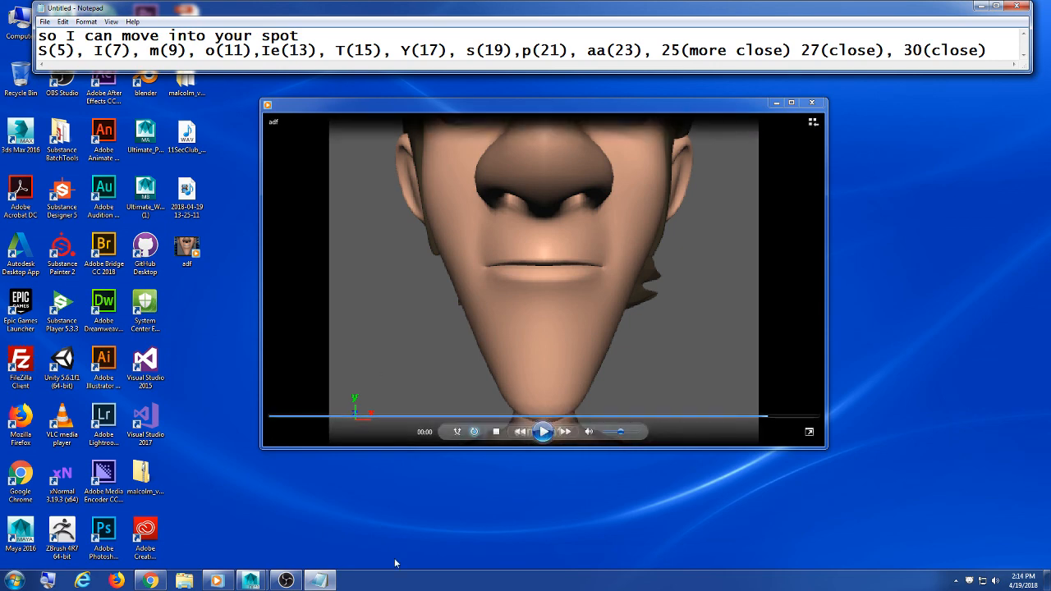
Switch back to Maya and review the lip-sync animation by playing it and checking the mouth pose at frames 28 and 30
left_click(253, 579)
left_click(313, 535)
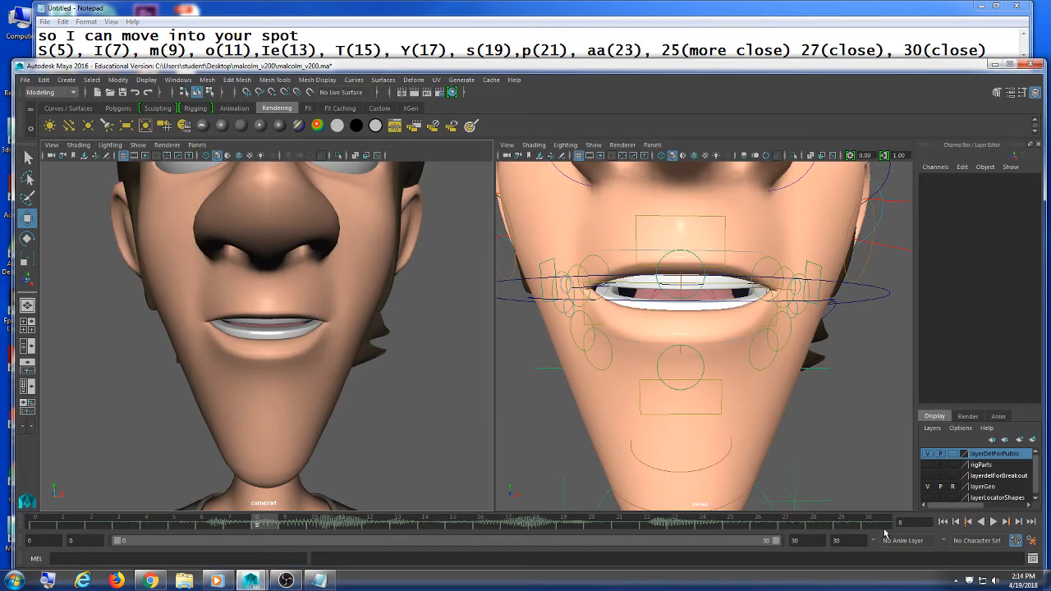
mouse_move(872, 524)
left_mouse_down()
mouse_move(767, 531)
mouse_move(787, 520)
mouse_move(846, 525)
mouse_move(691, 540)
mouse_move(796, 538)
mouse_move(854, 522)
mouse_move(829, 513)
mouse_move(861, 498)
mouse_move(835, 504)
mouse_move(862, 517)
mouse_move(851, 535)
mouse_move(863, 533)
left_mouse_up()
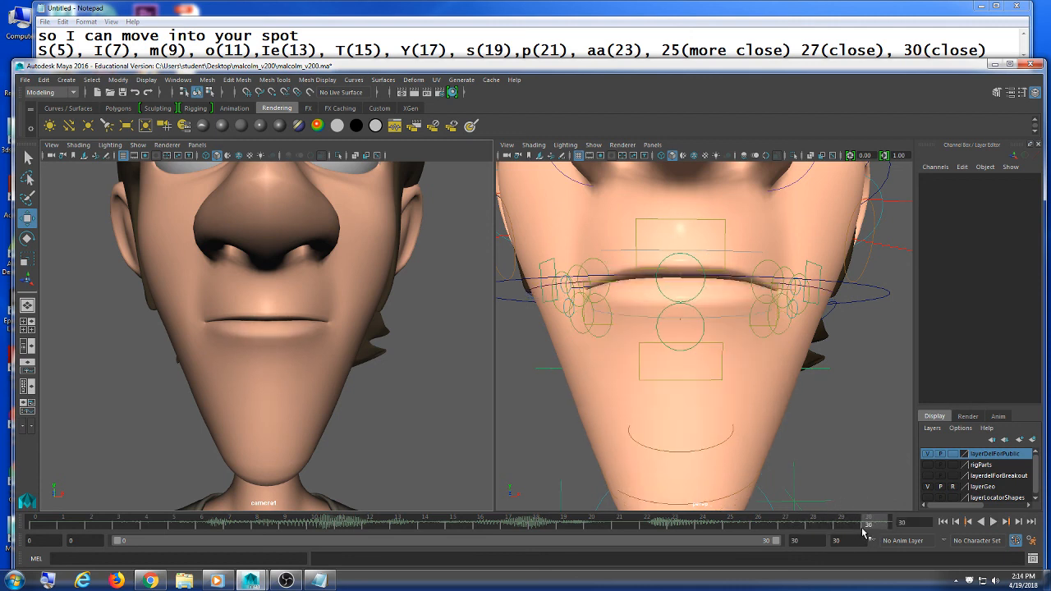
key("alt+v")
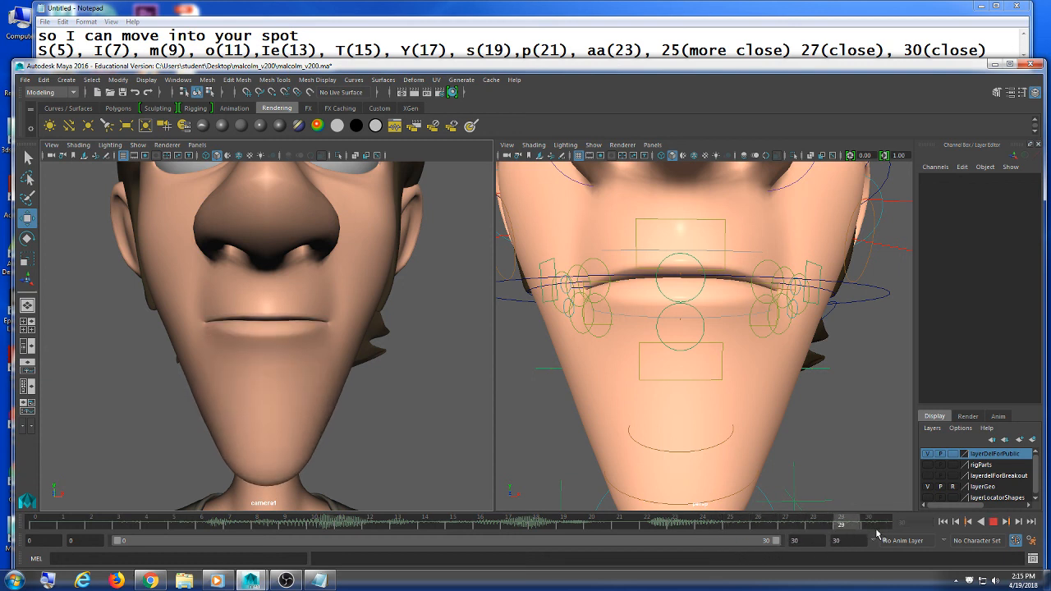
key("alt+v")
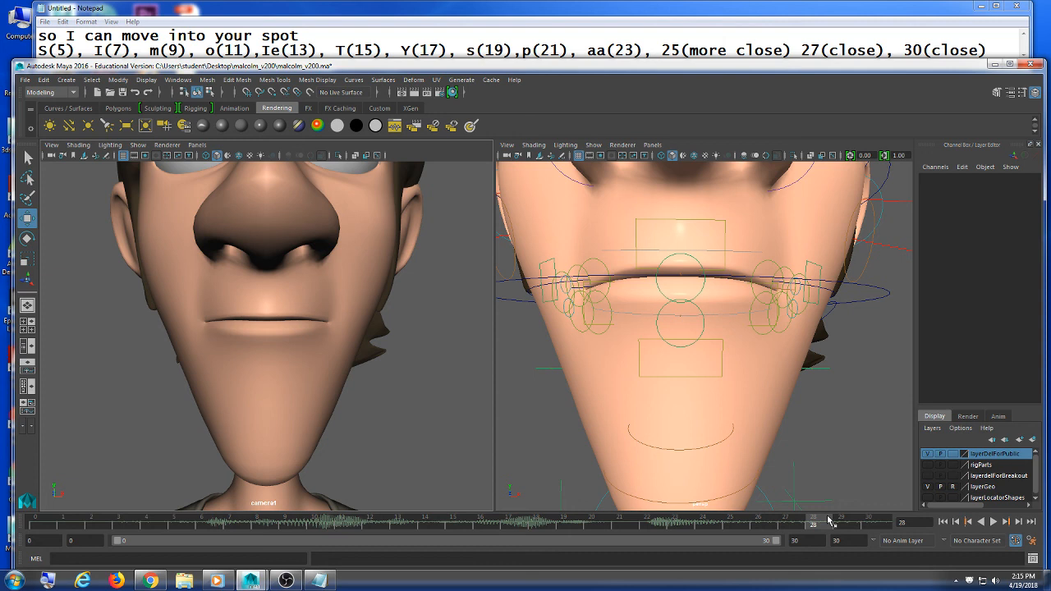
left_click(872, 525)
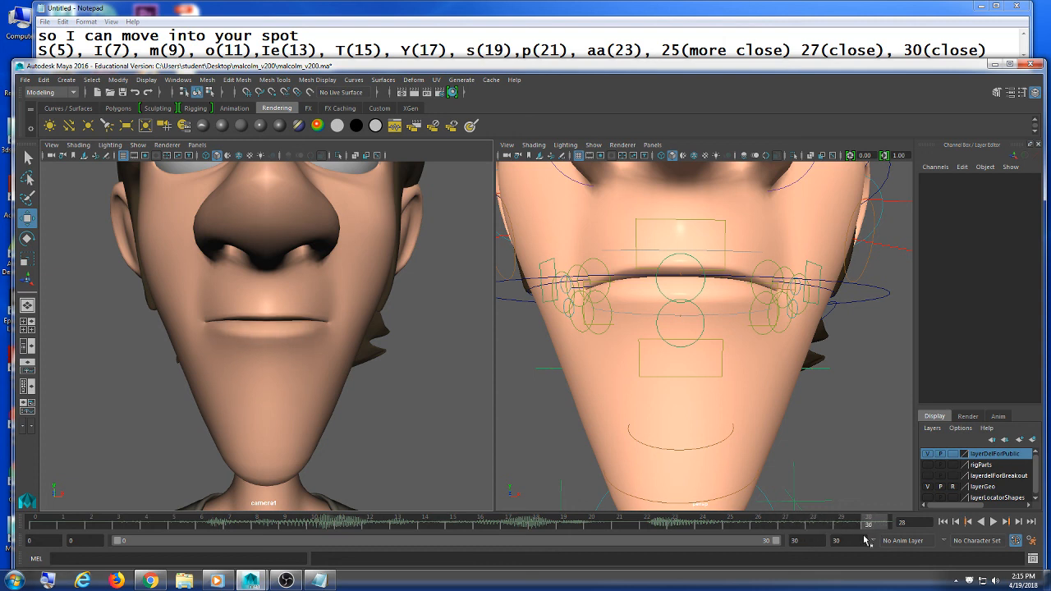
left_click(815, 526)
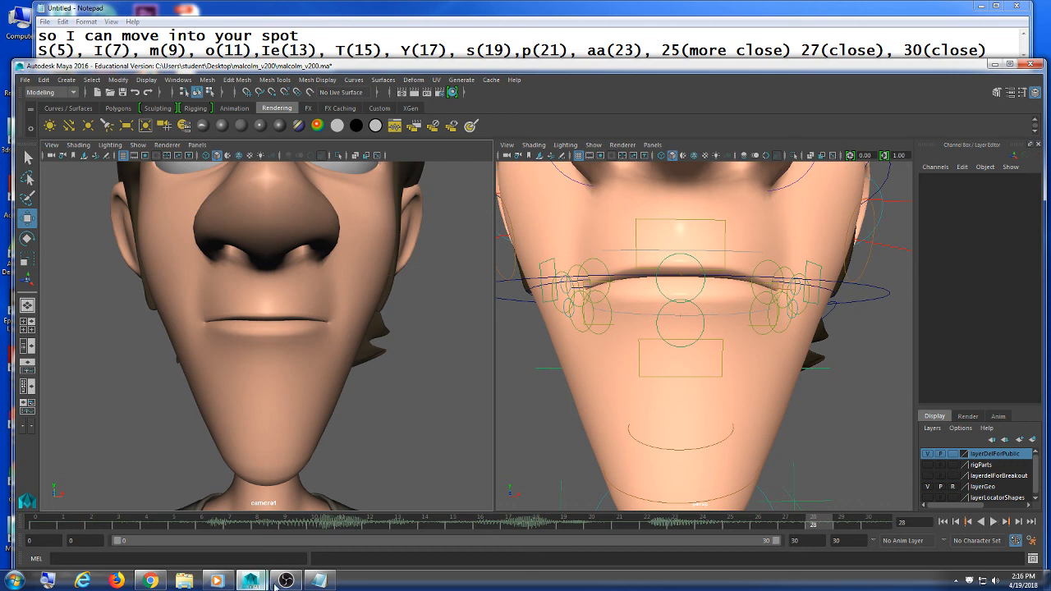
left_click(294, 551)
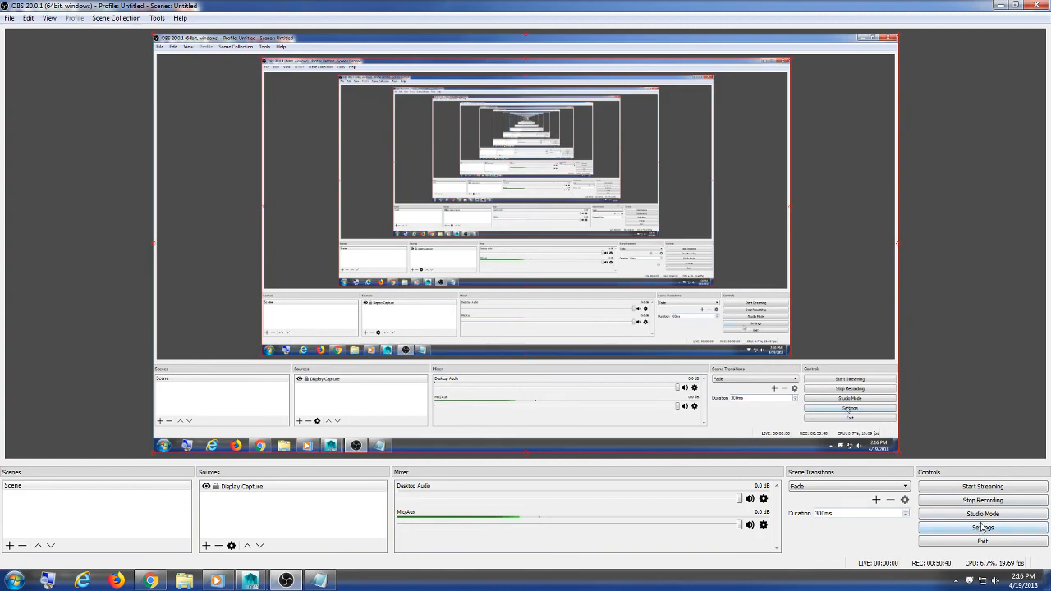